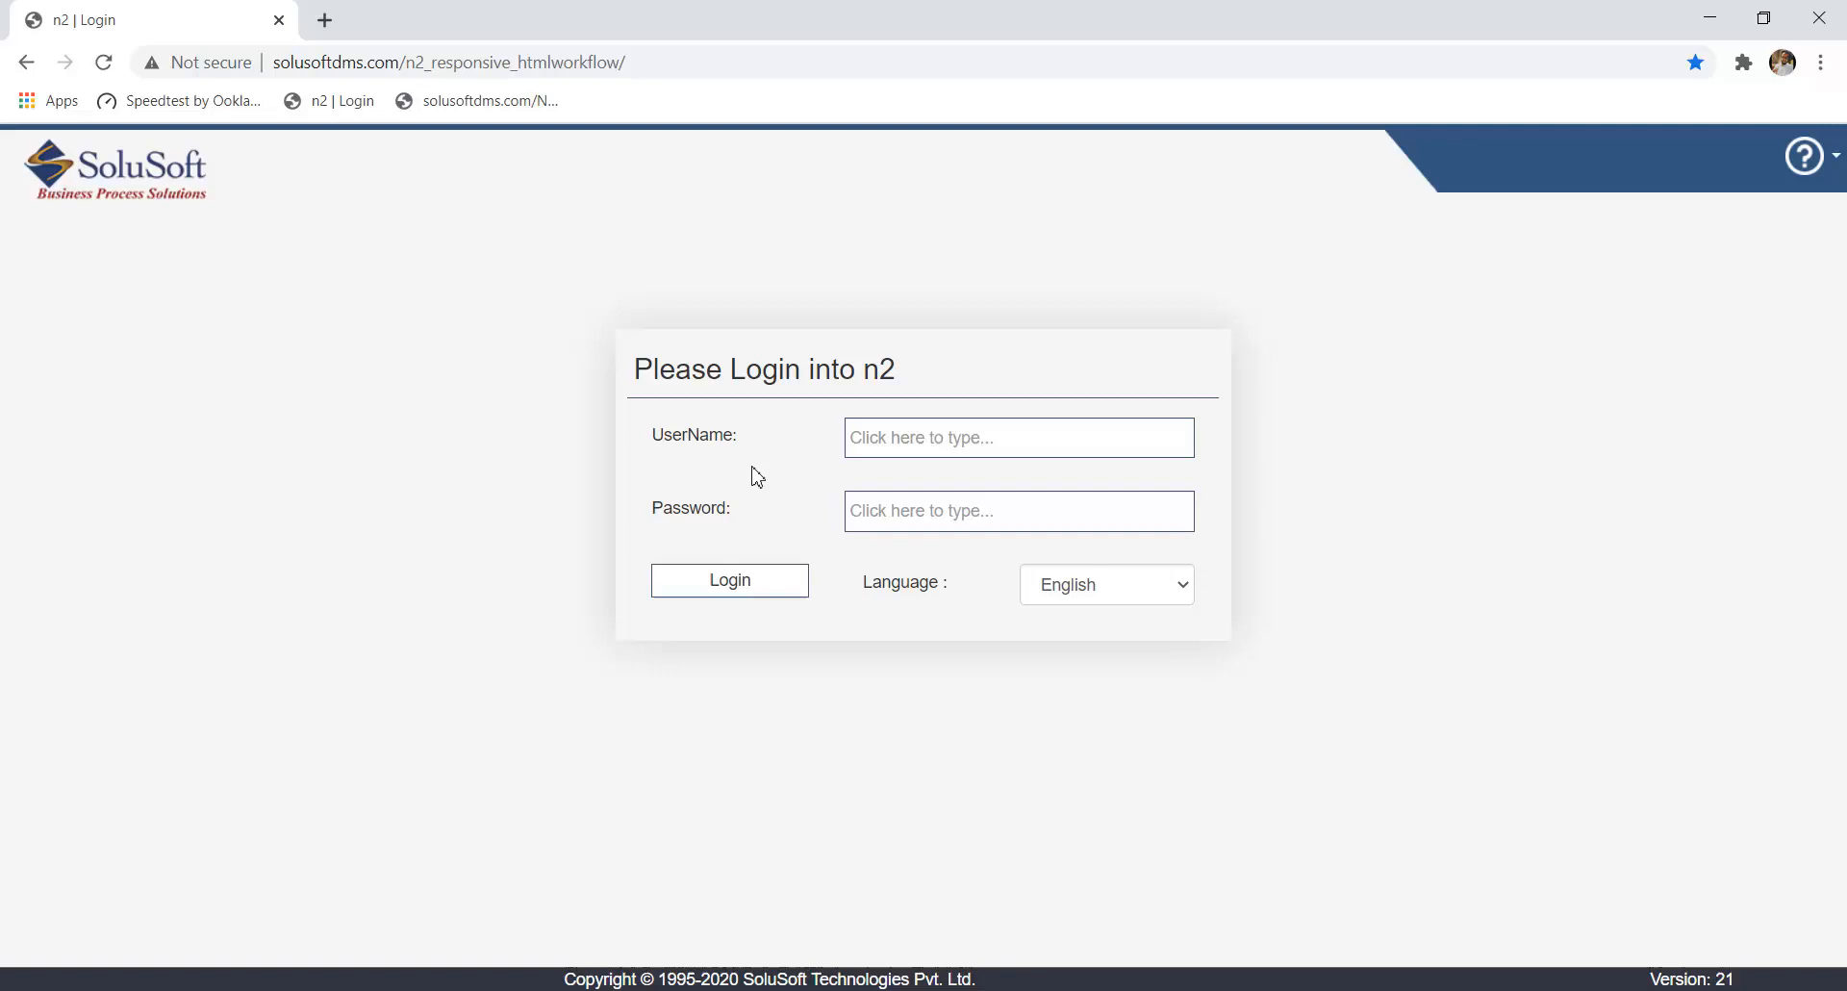
# - Log in to n2 with the user account's saved username and its password
pyautogui.click(951, 424)
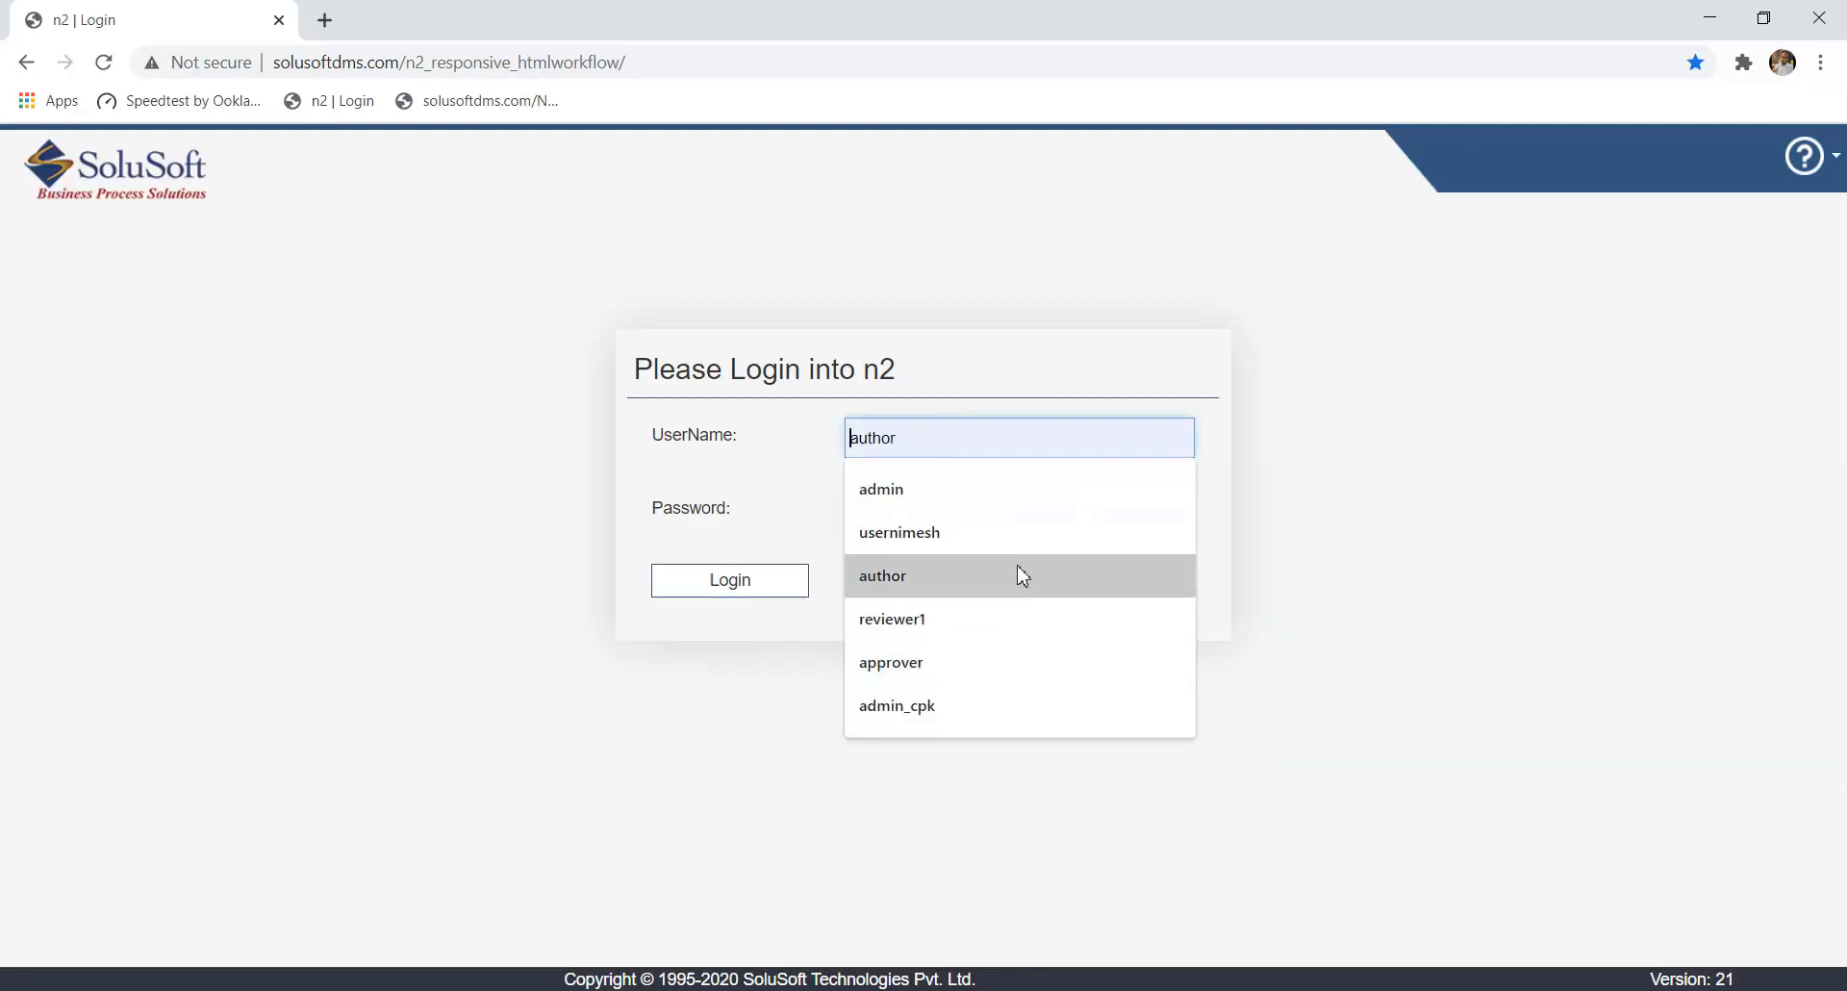
pyautogui.click(1016, 532)
pyautogui.click(1023, 513)
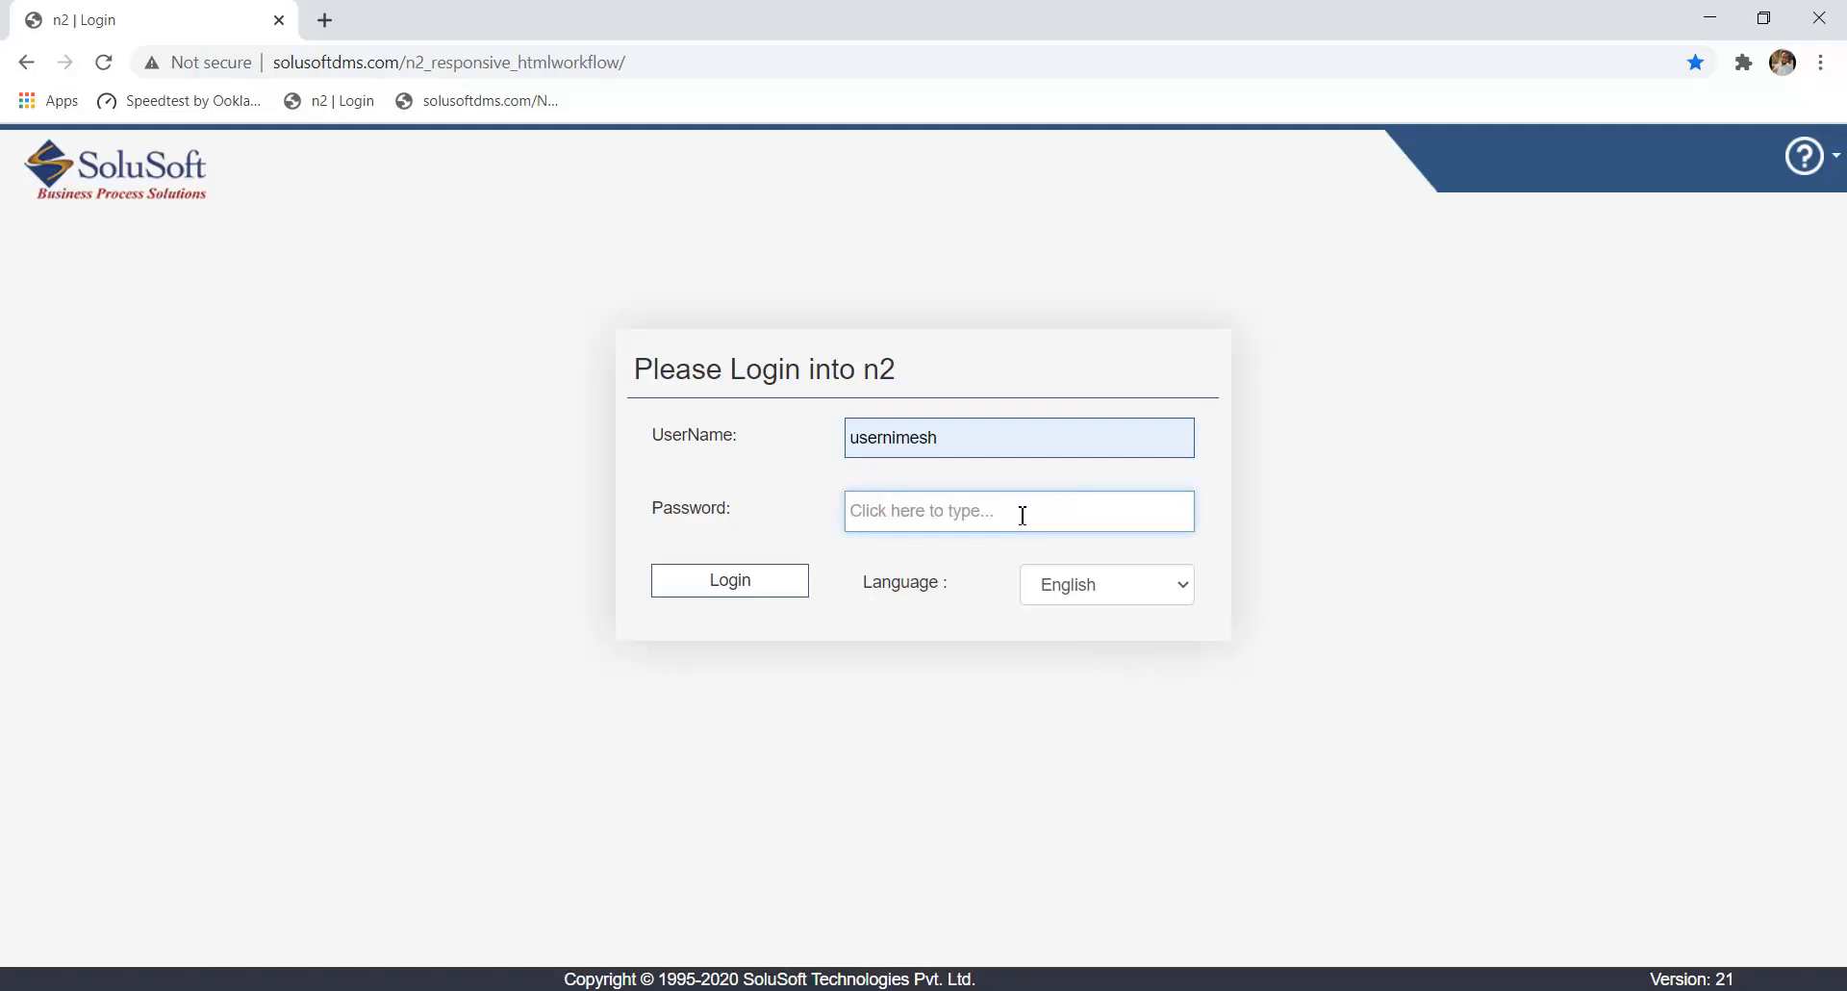
pyautogui.write('••••')
pyautogui.press('Return')
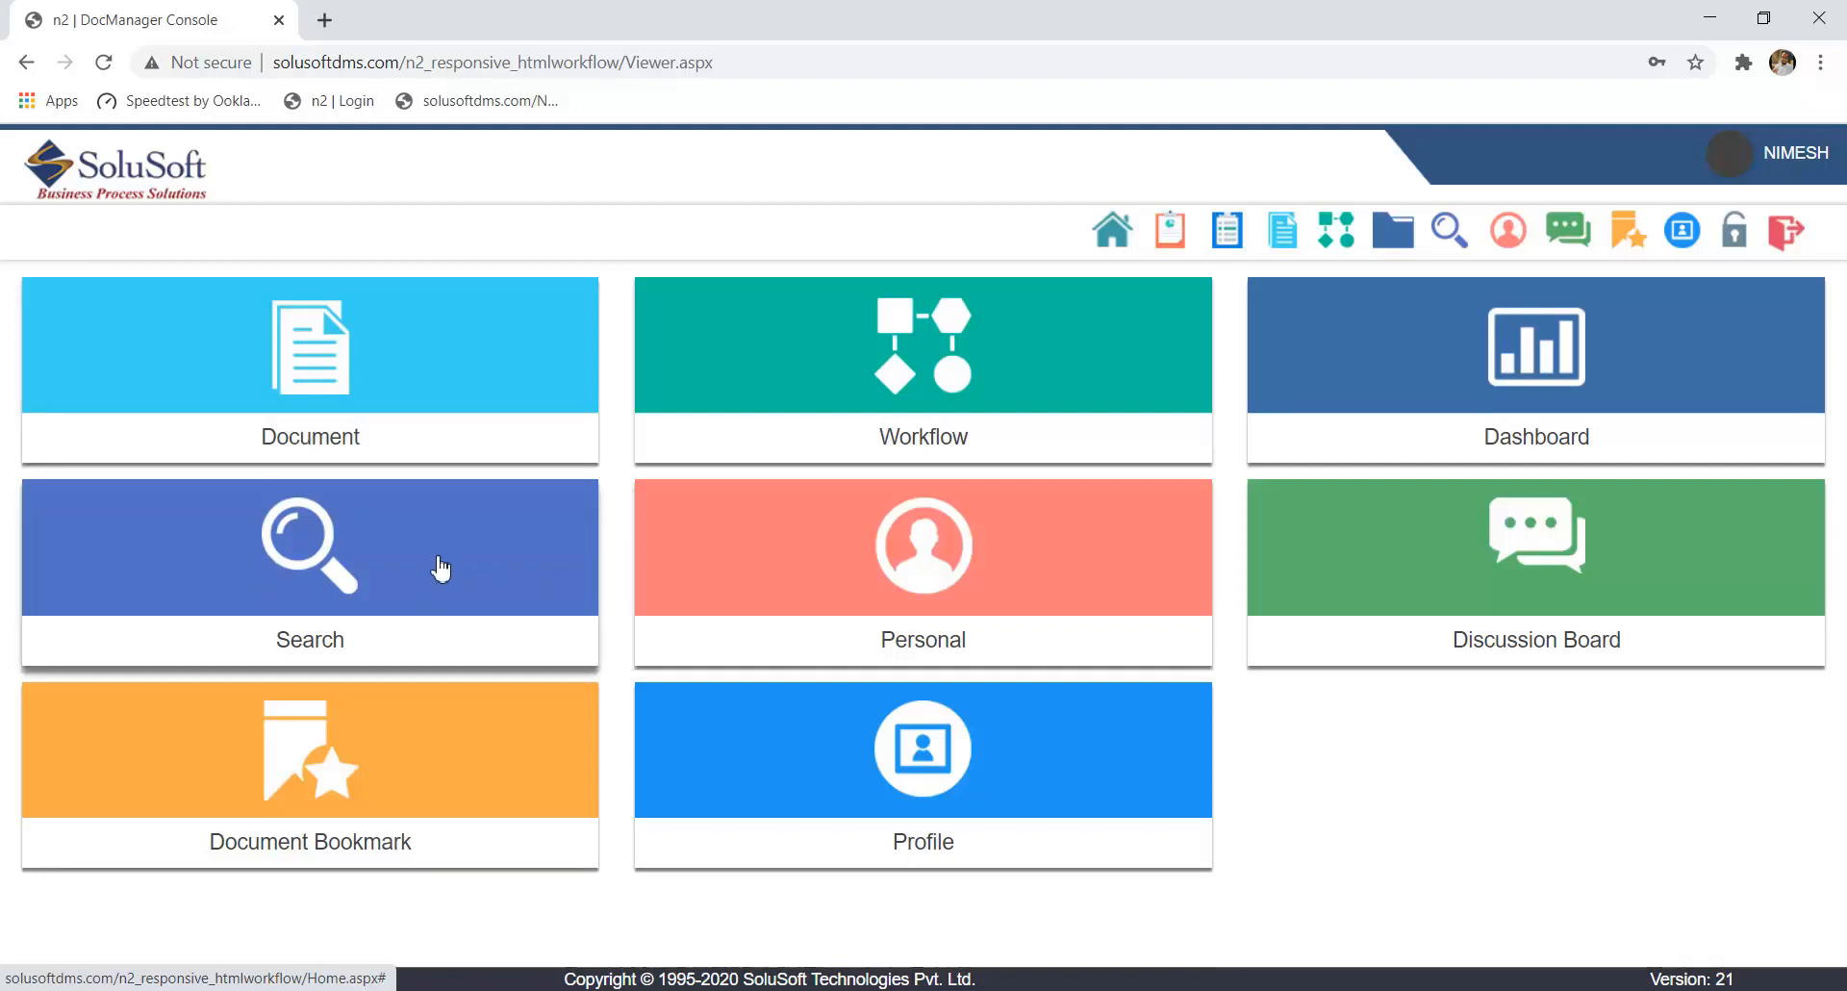
# - View the mail folders page in the Personal module and return to the home page
pyautogui.click(754, 565)
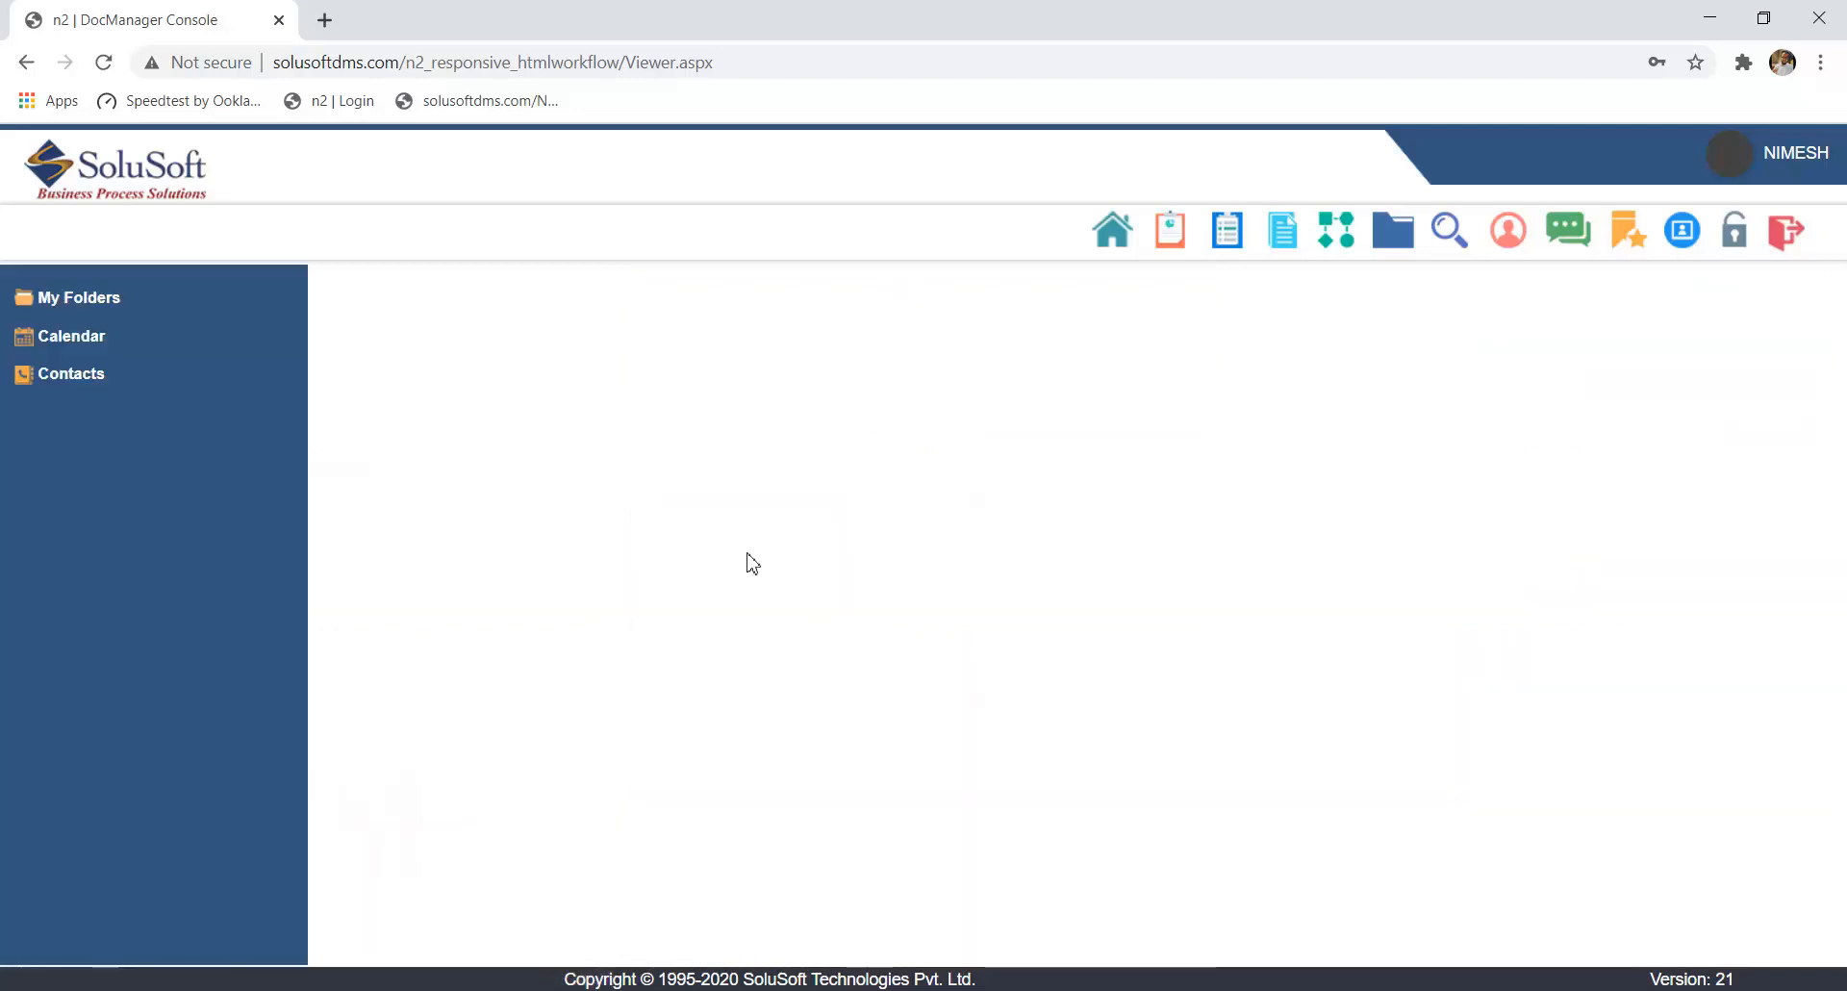
pyautogui.click(154, 301)
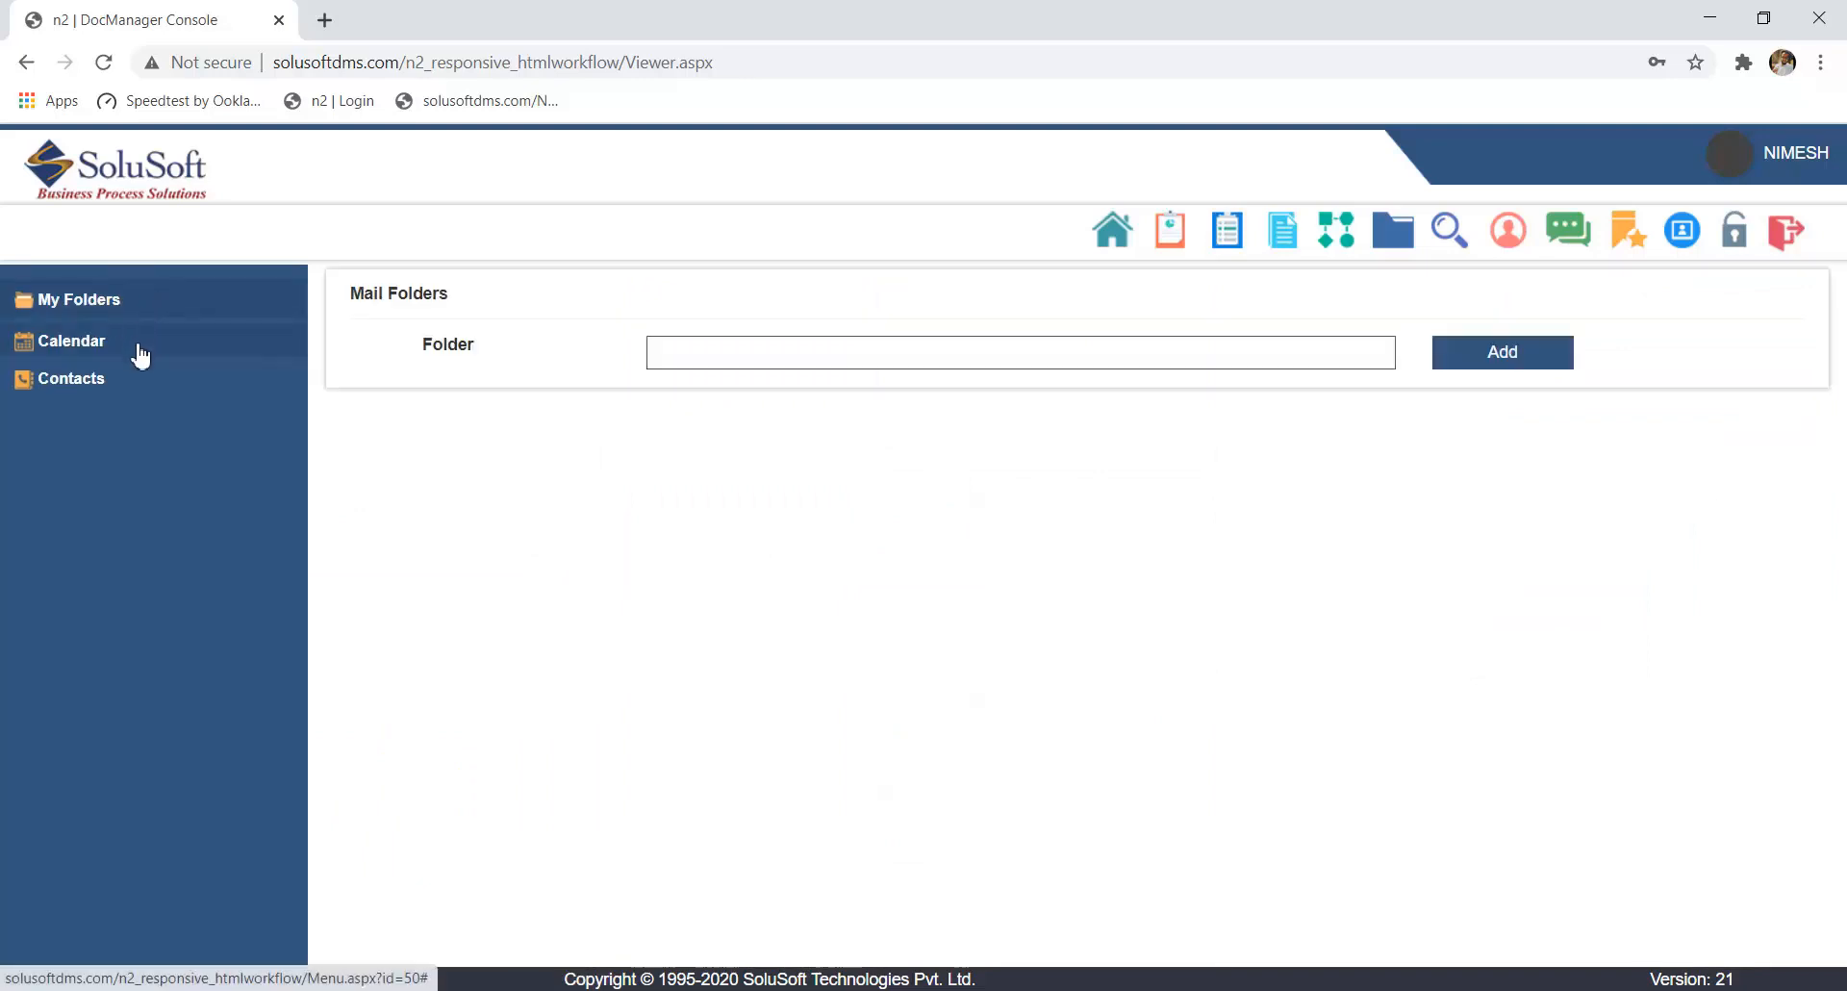
pyautogui.click(1111, 233)
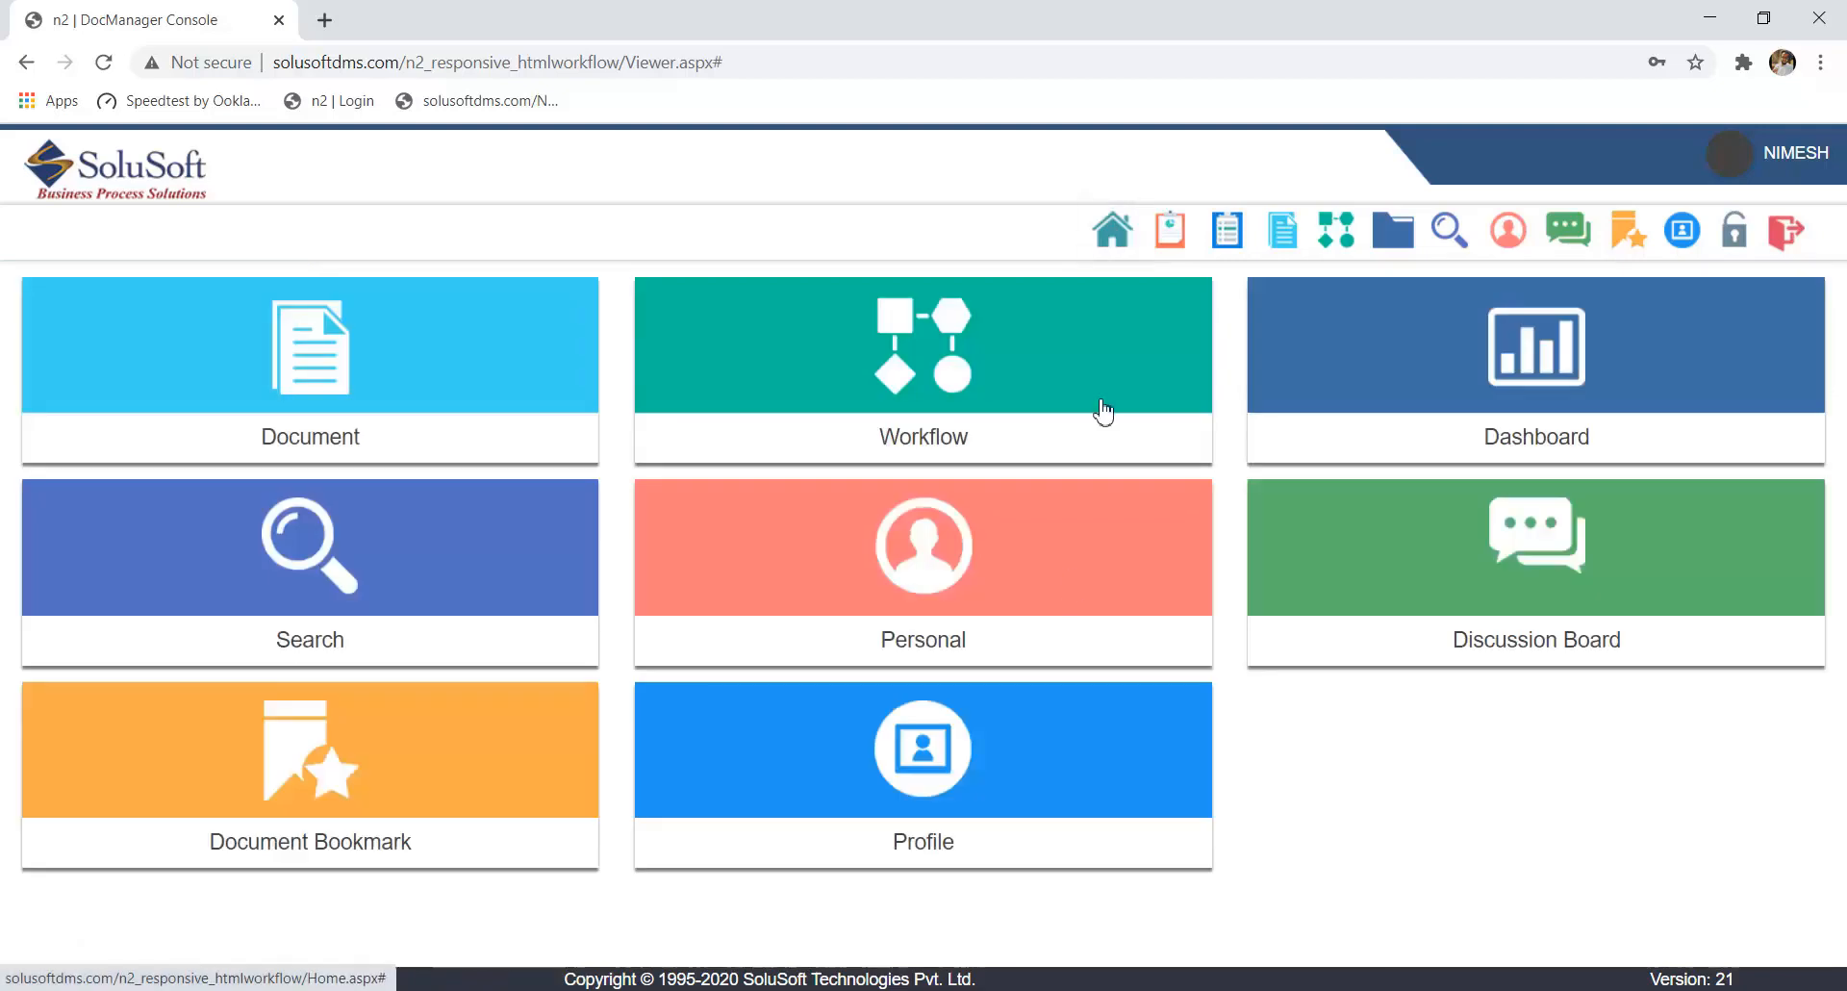
# - View the question "have you seen this document?" on the Discussion Board and return to the home page
pyautogui.click(1453, 635)
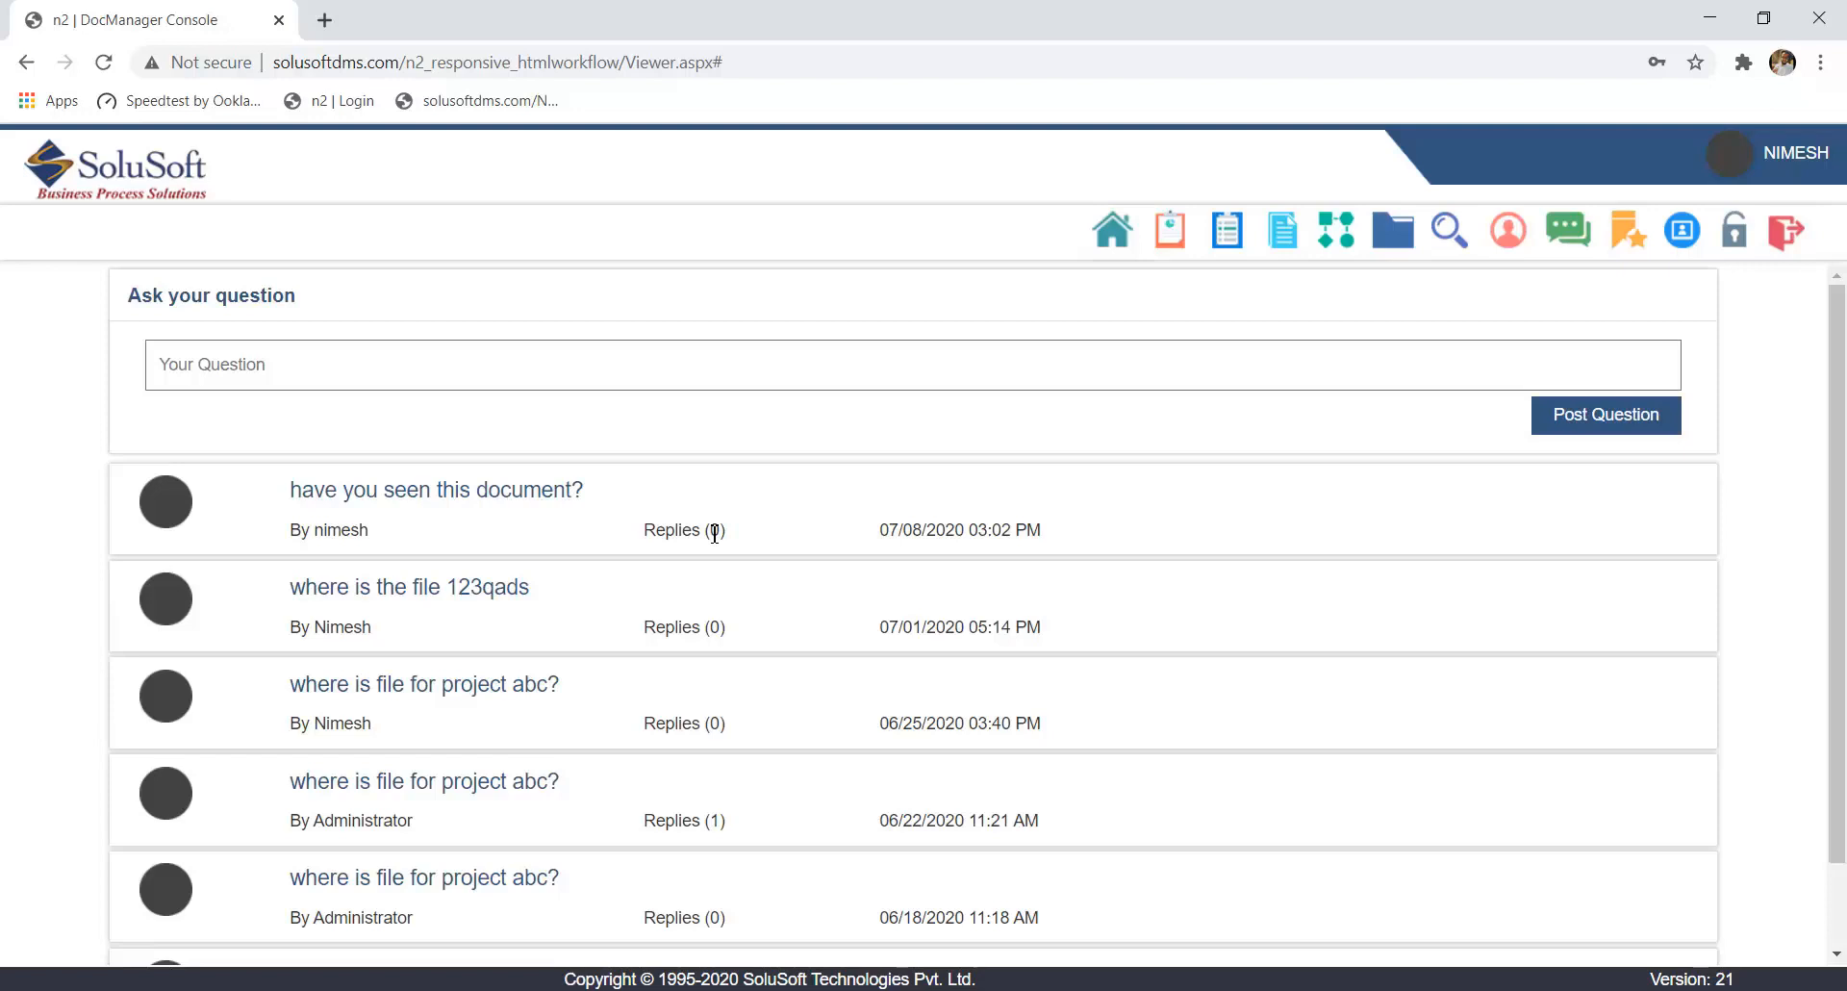
pyautogui.click(528, 497)
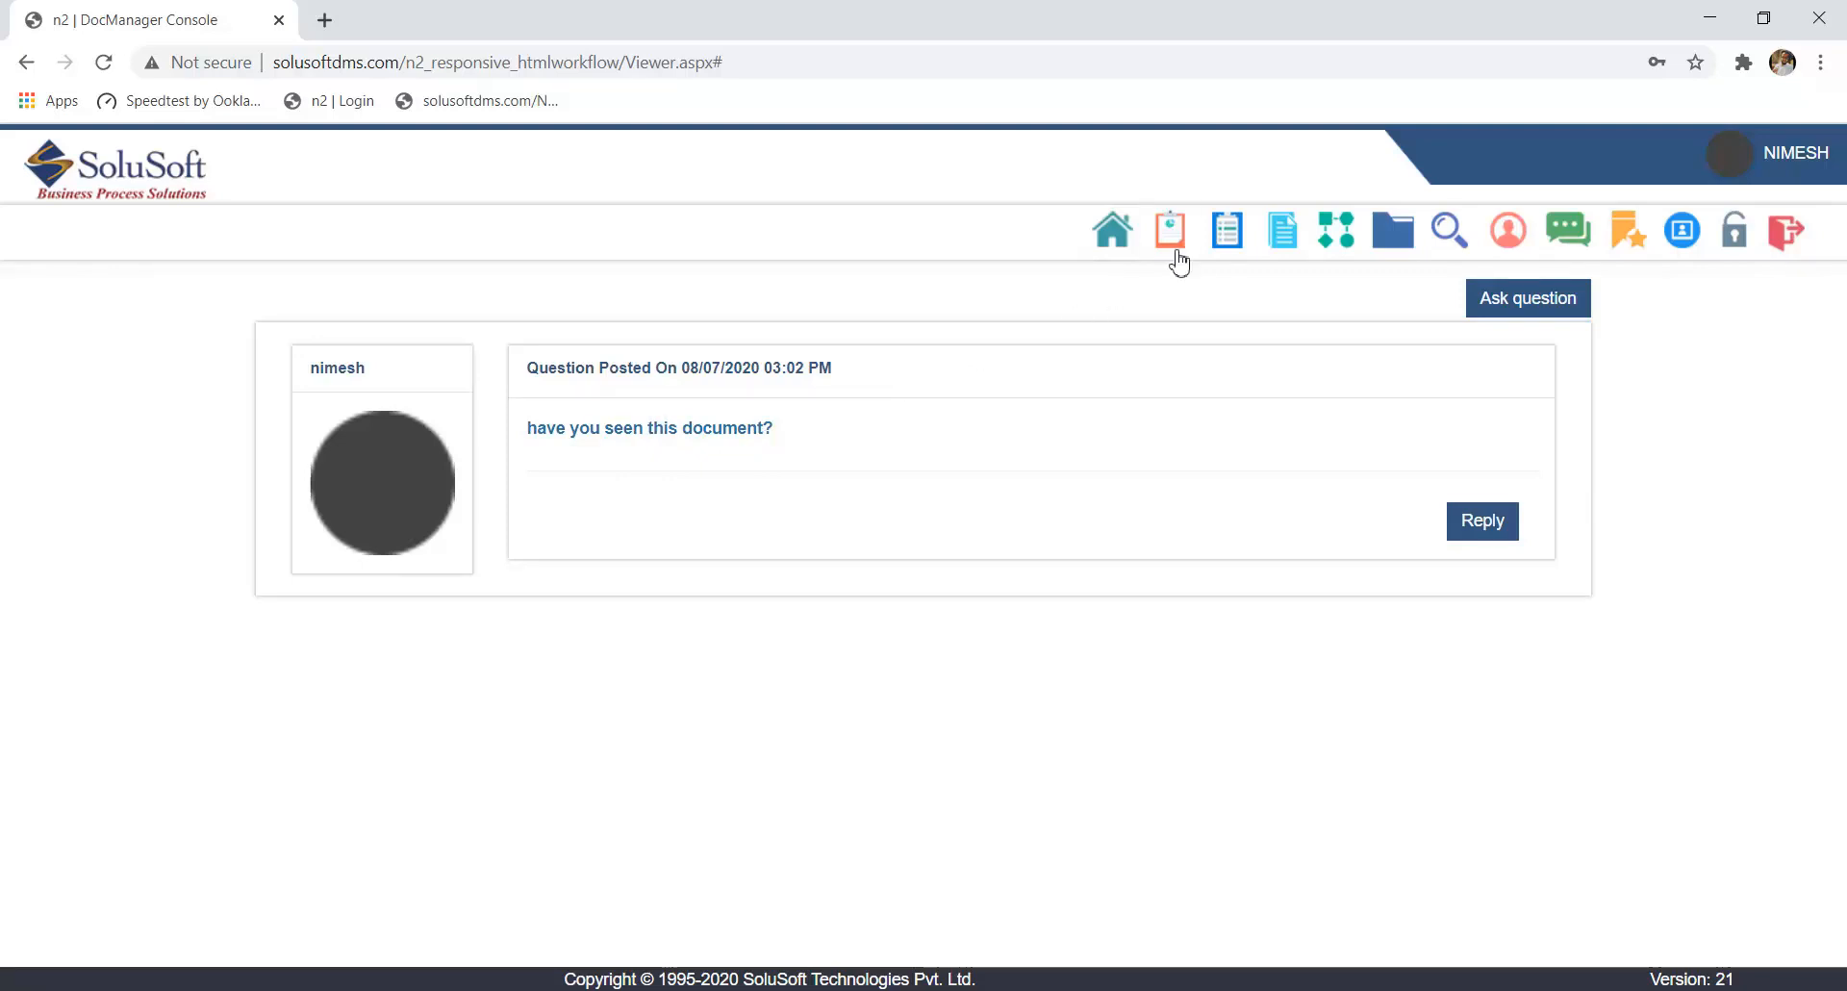
pyautogui.click(1116, 231)
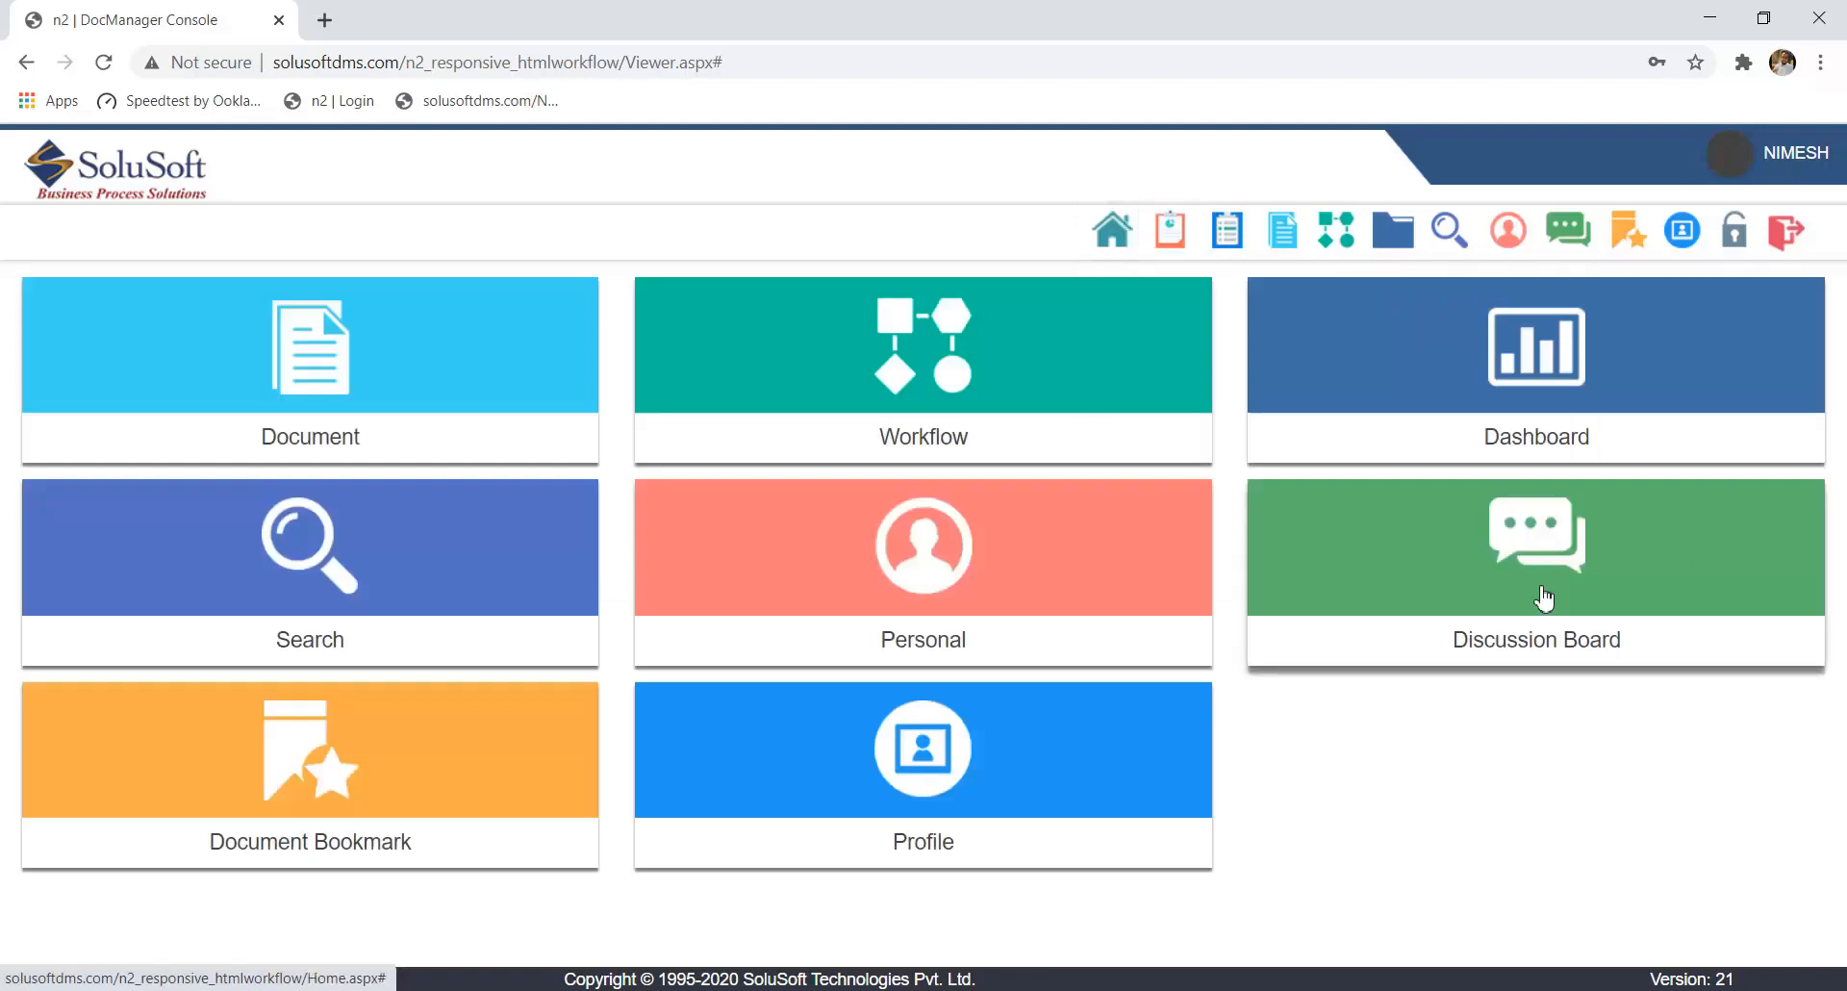
# - Examine the Document Bookmark search form and the user details in Profile, closing the profile without changes
pyautogui.click(371, 828)
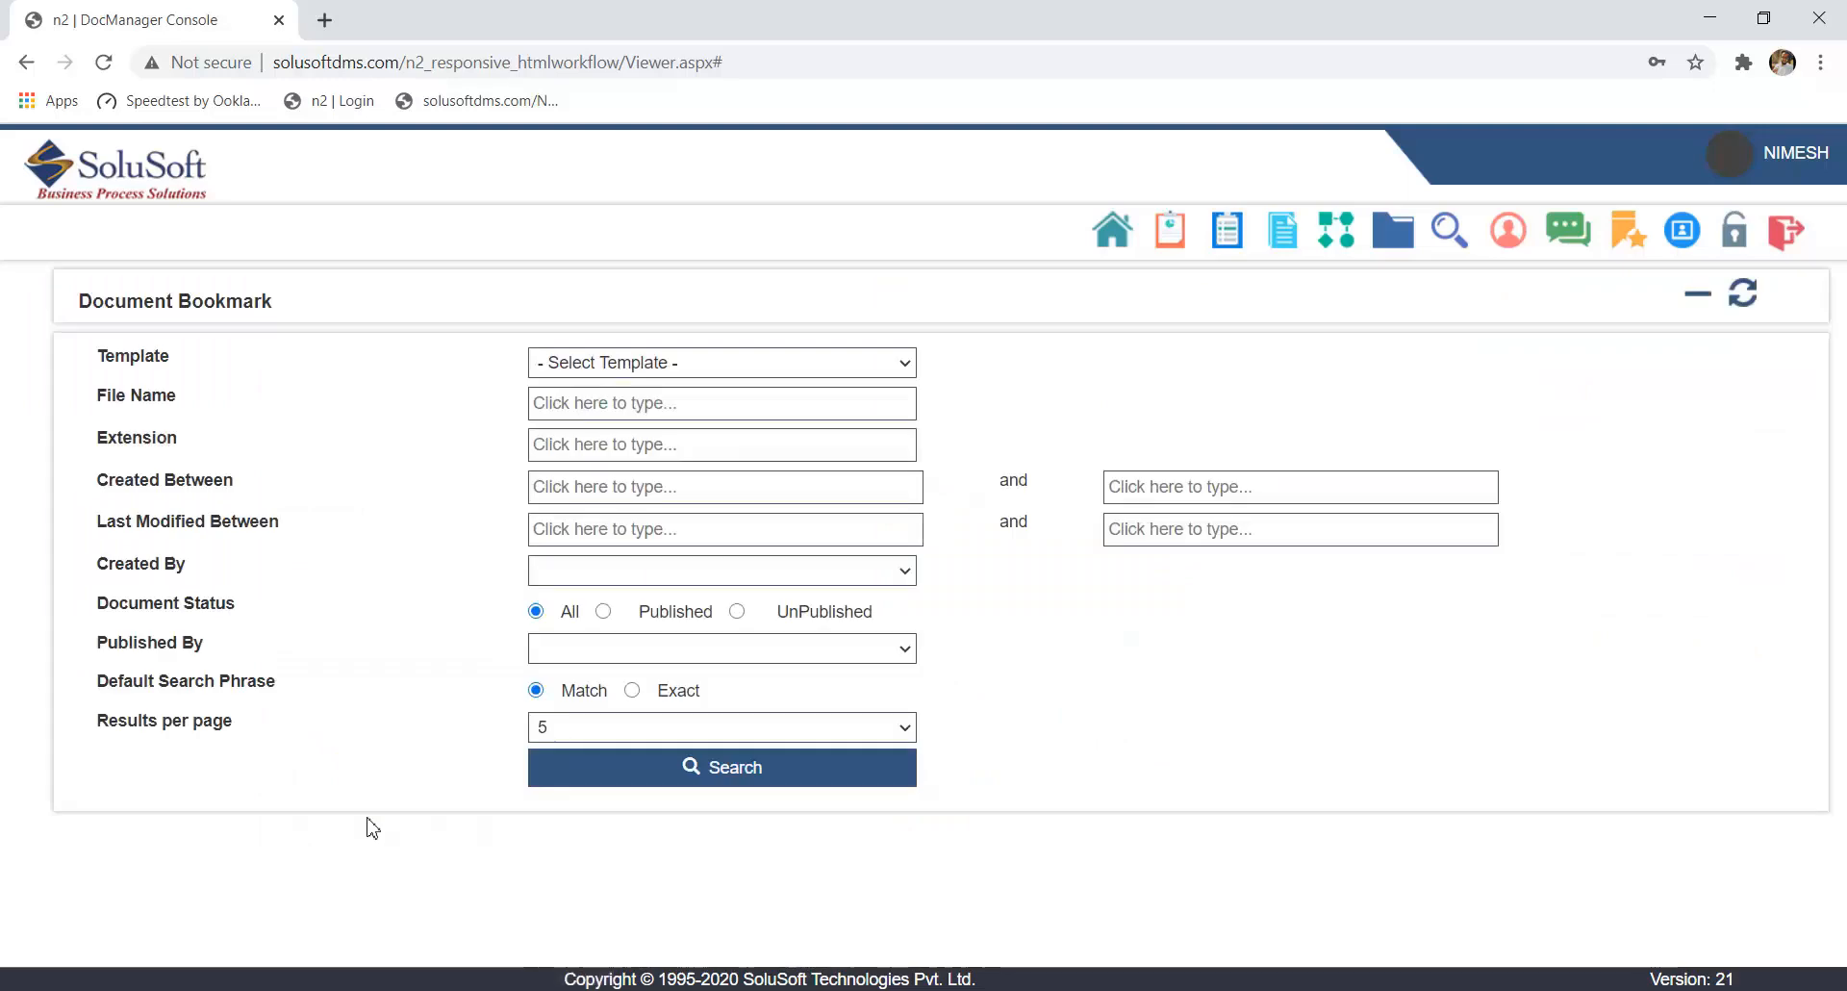
pyautogui.click(727, 365)
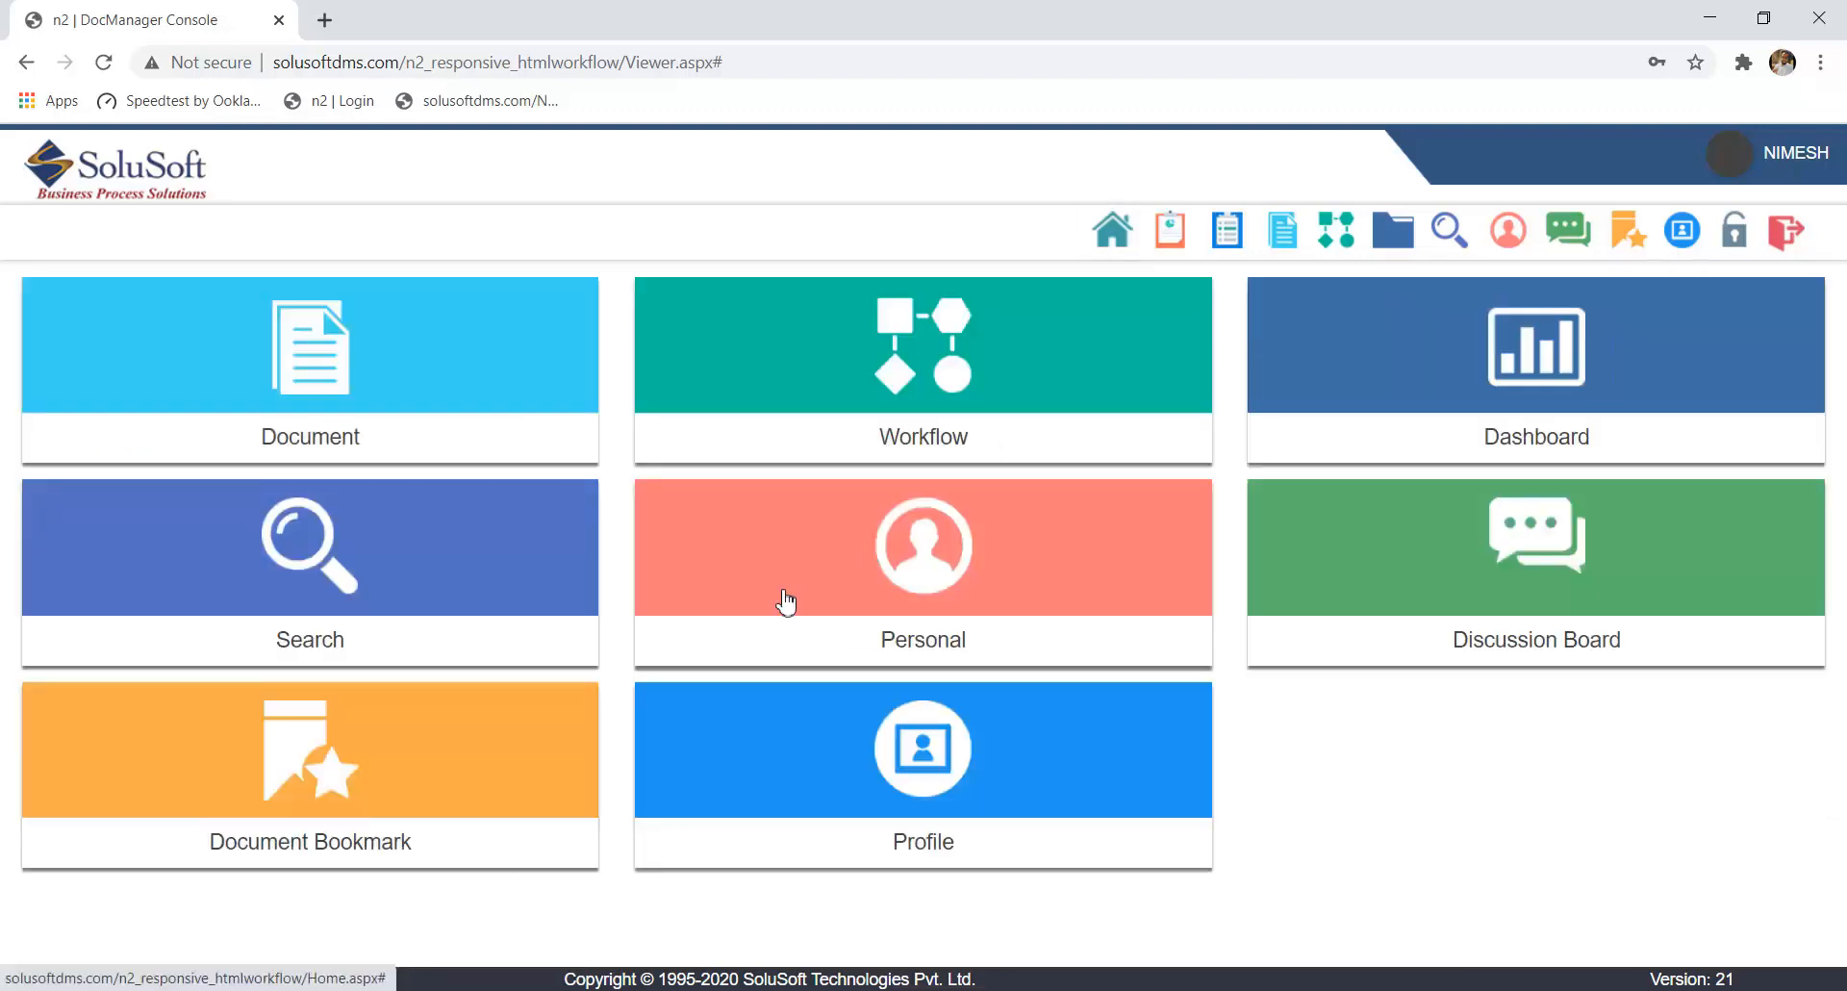
pyautogui.click(834, 773)
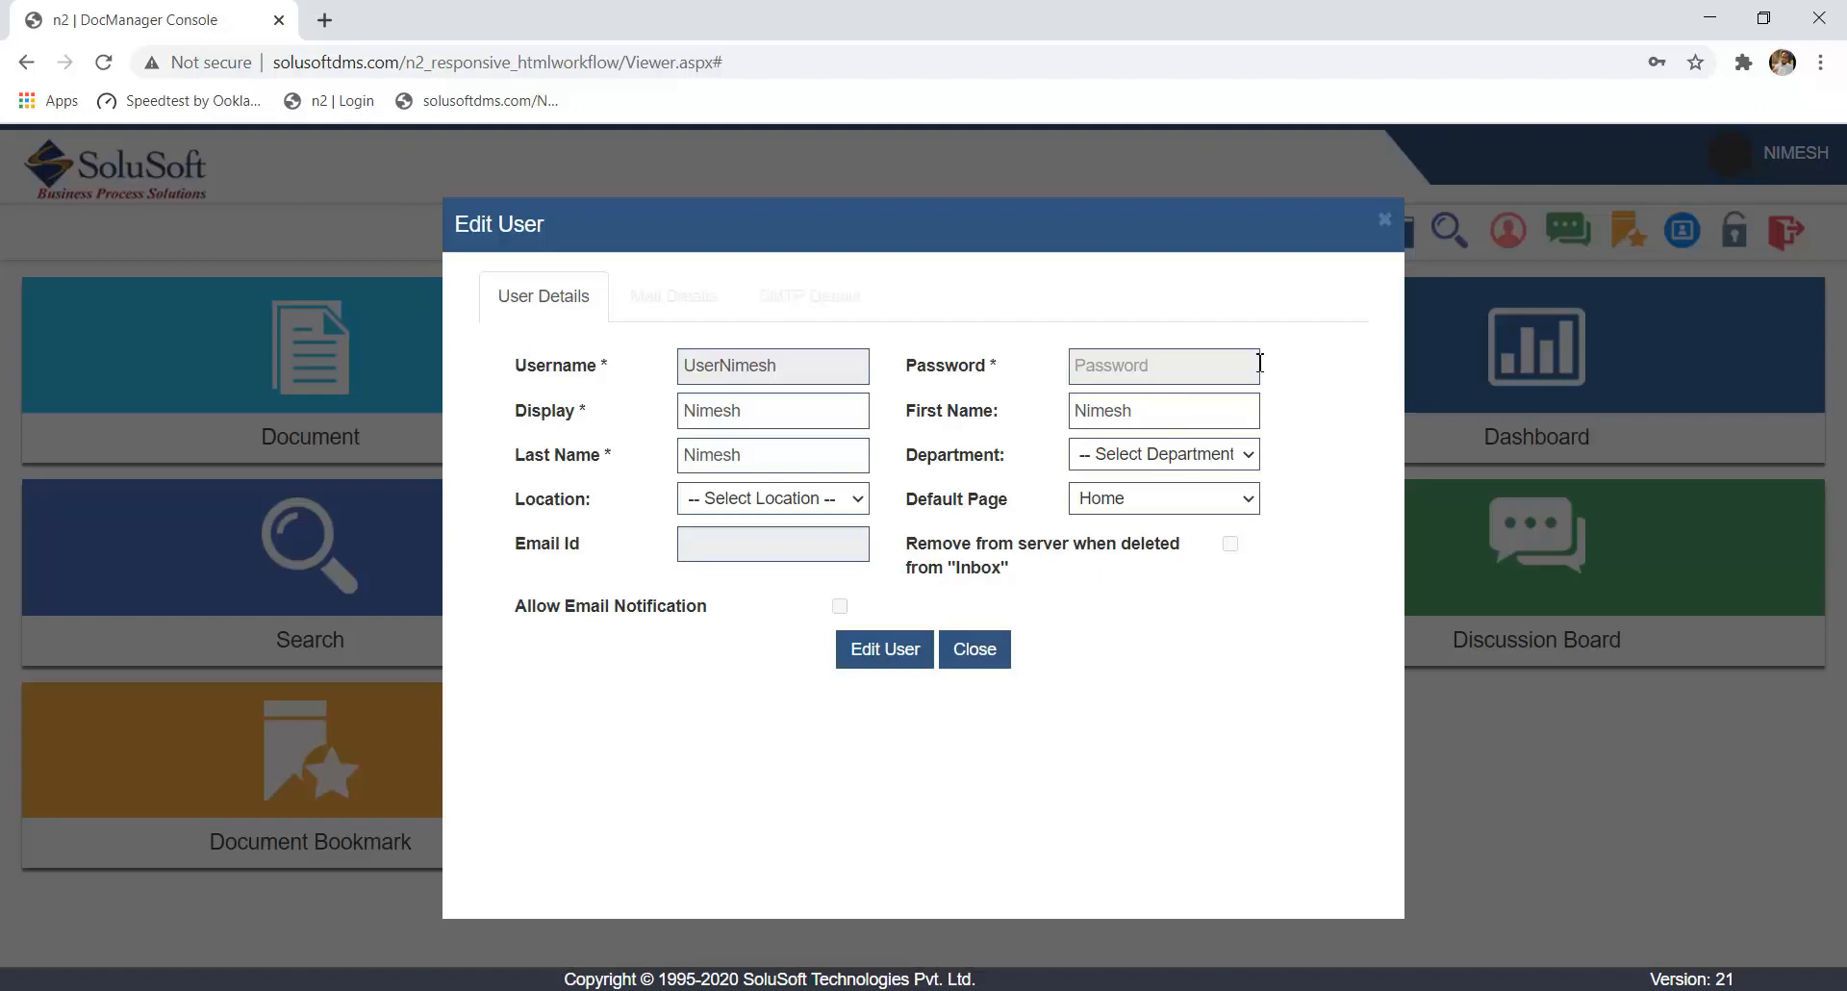
pyautogui.click(1385, 220)
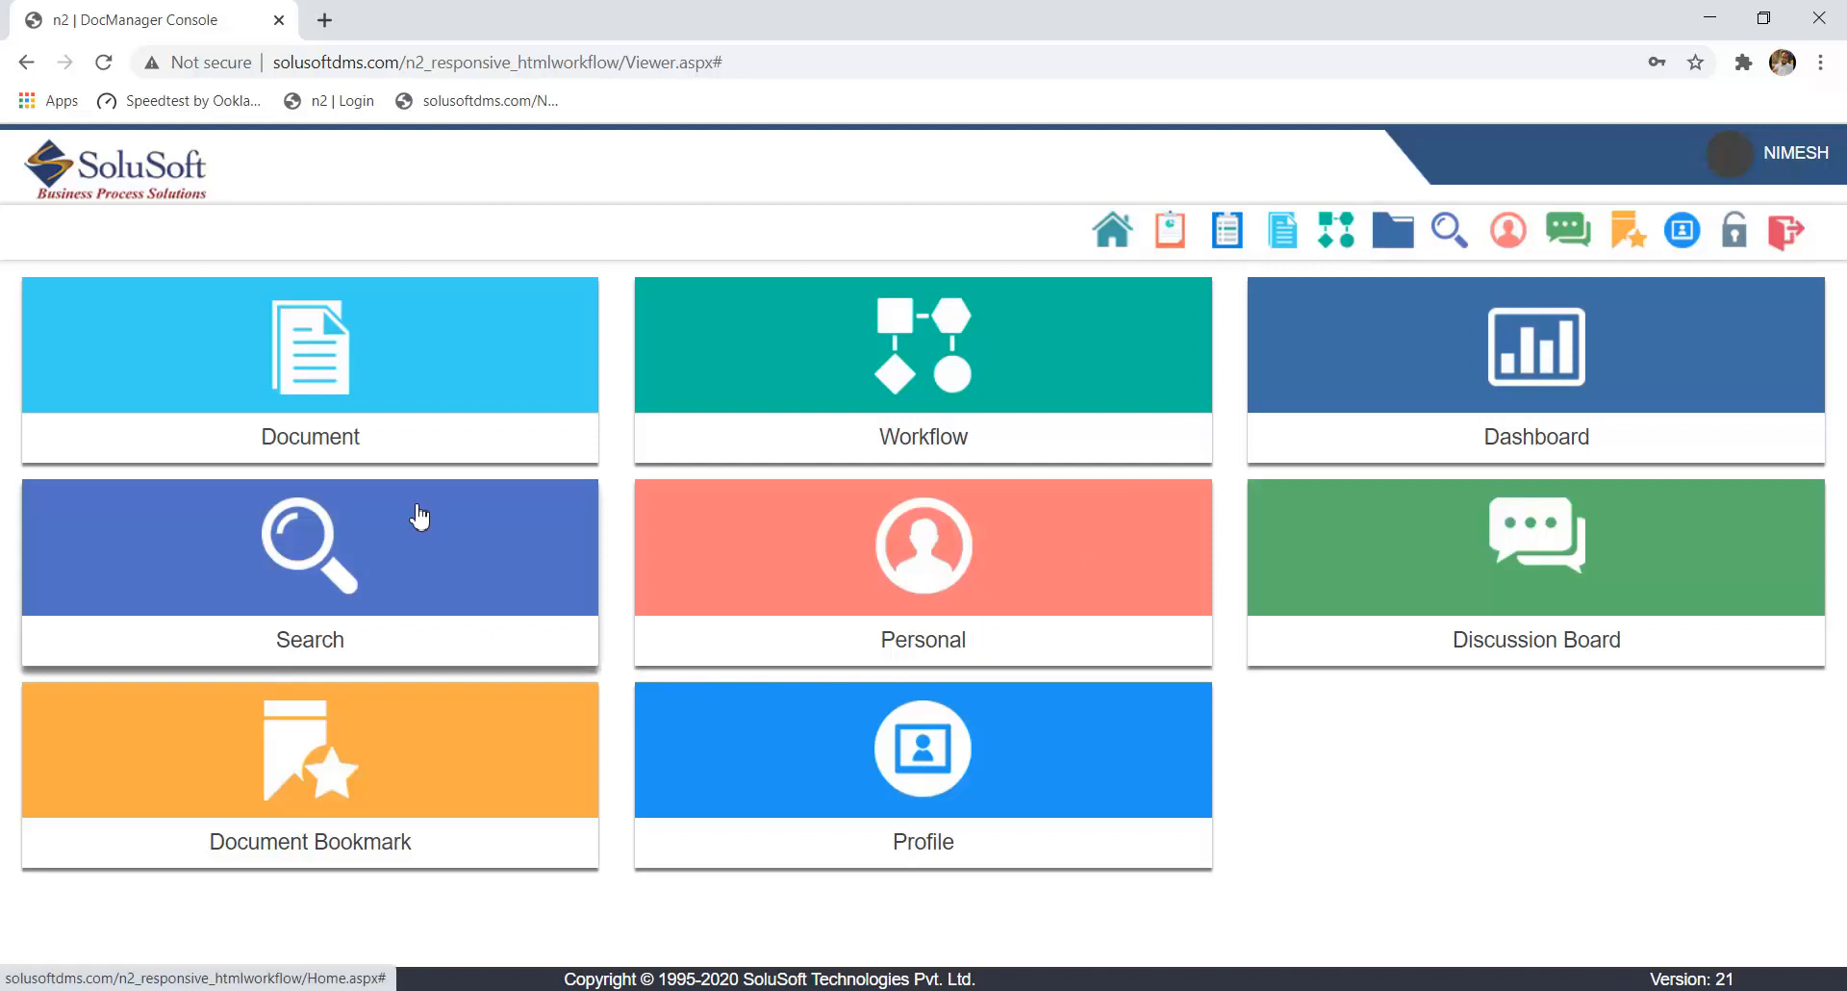
# - Open the Document module and view the HR Document cabinet, its PFDocument folder and the Sales cabinet
pyautogui.click(392, 433)
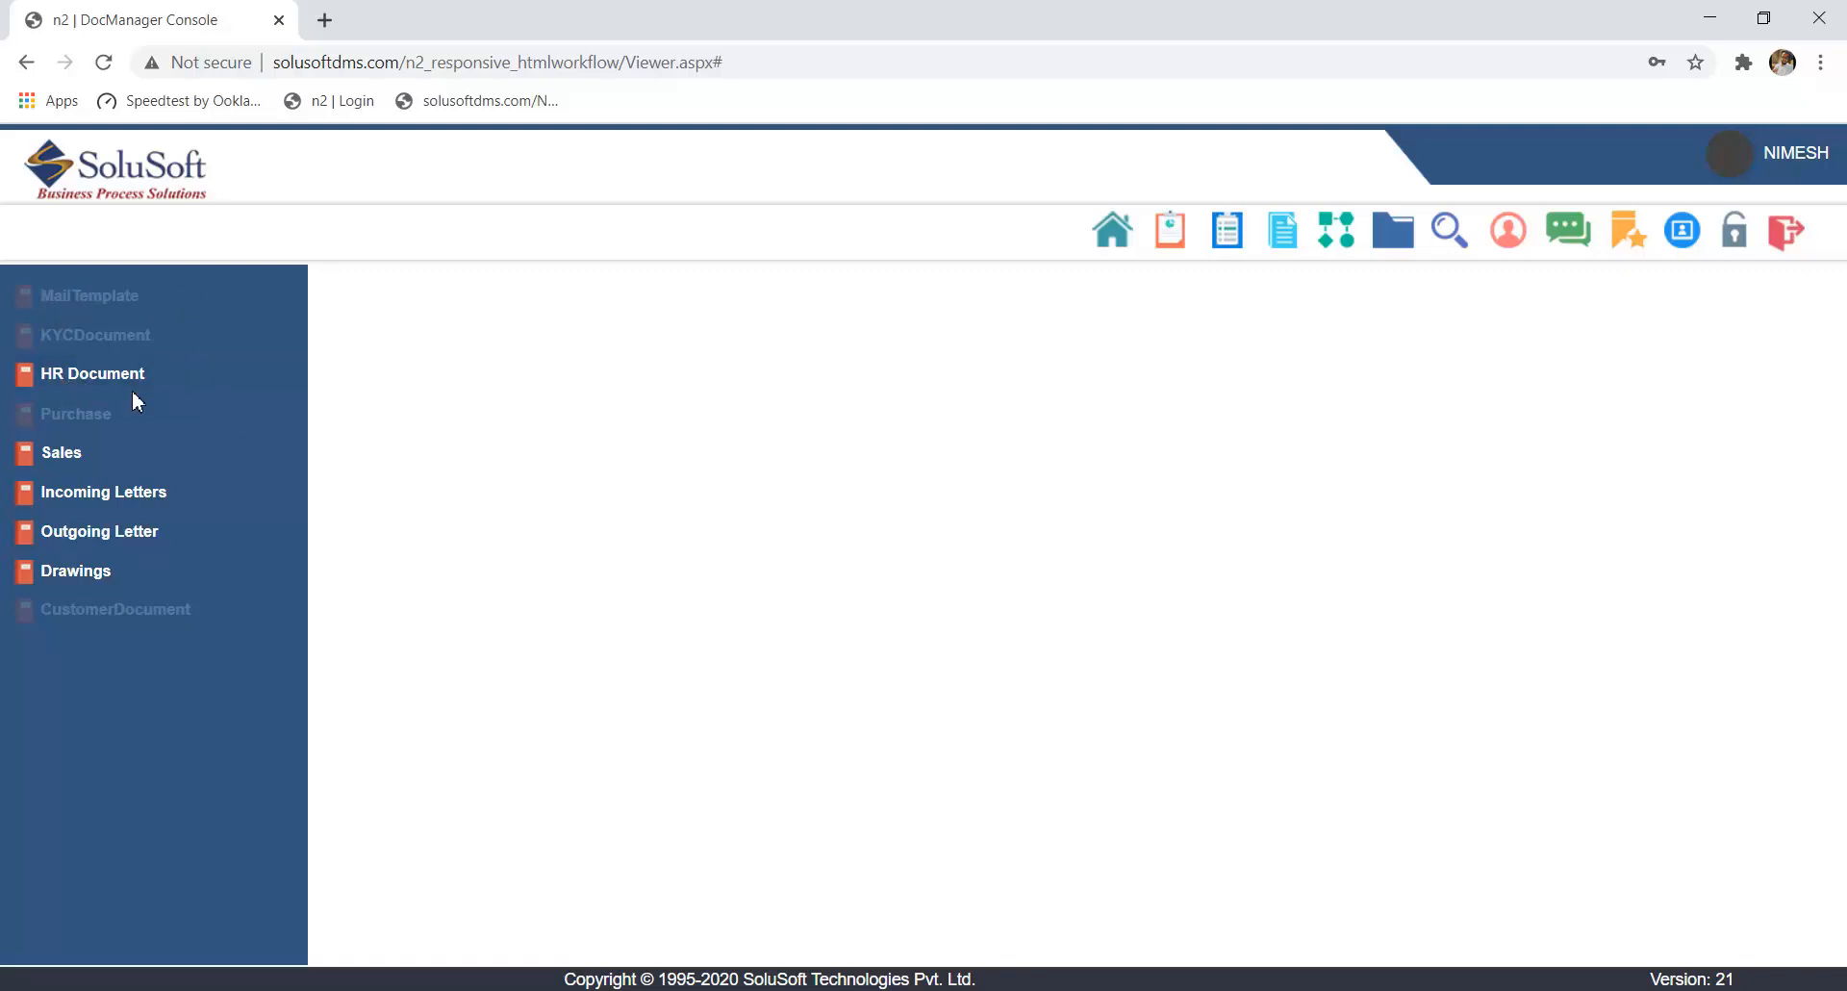
pyautogui.click(91, 383)
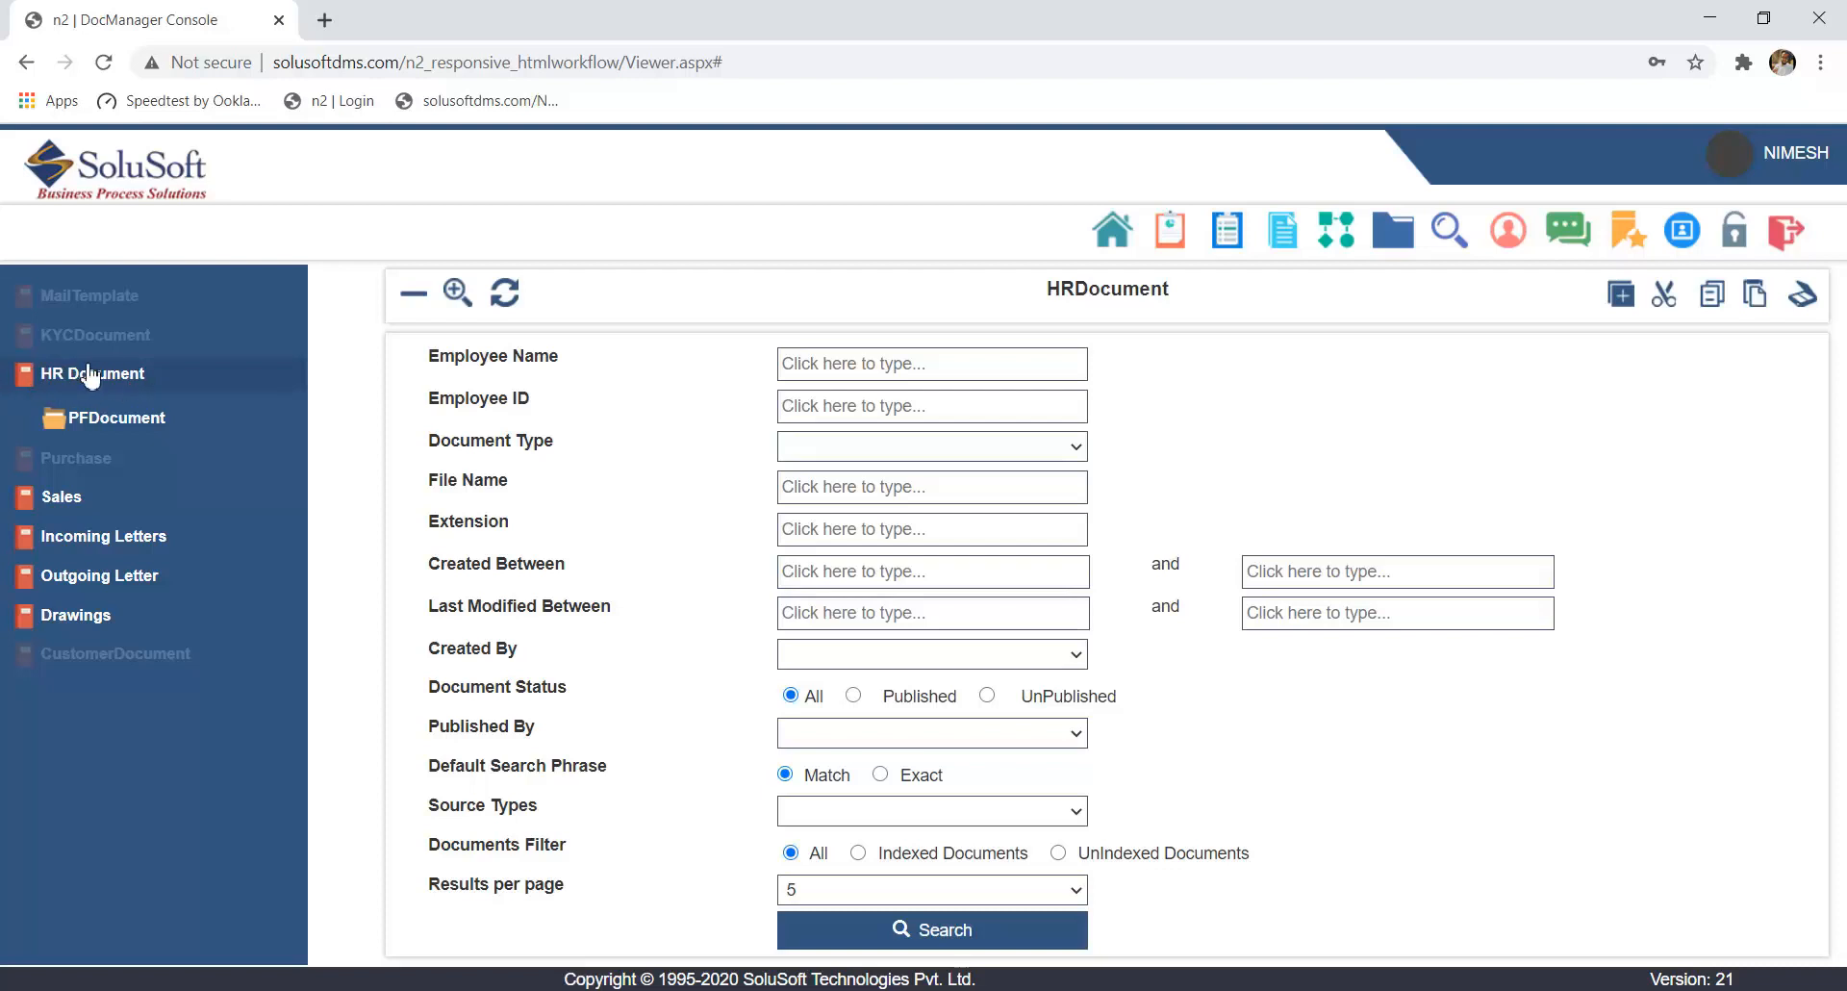
pyautogui.click(131, 418)
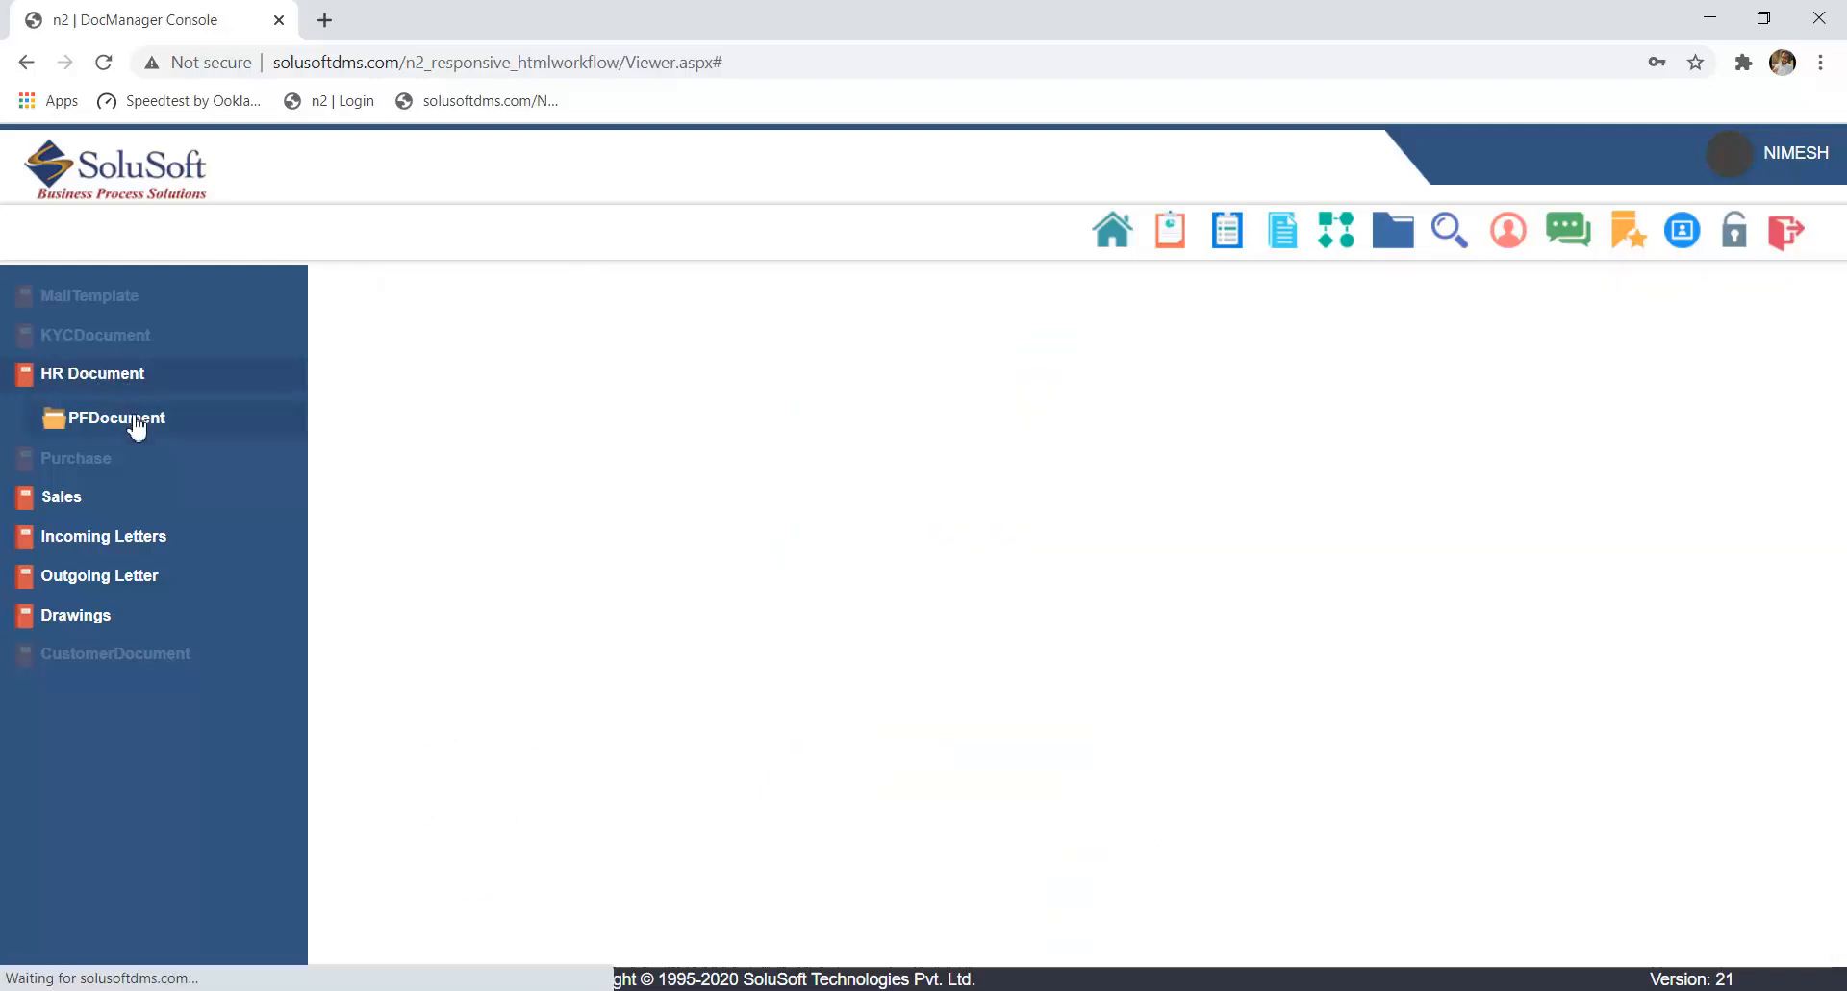
pyautogui.click(125, 496)
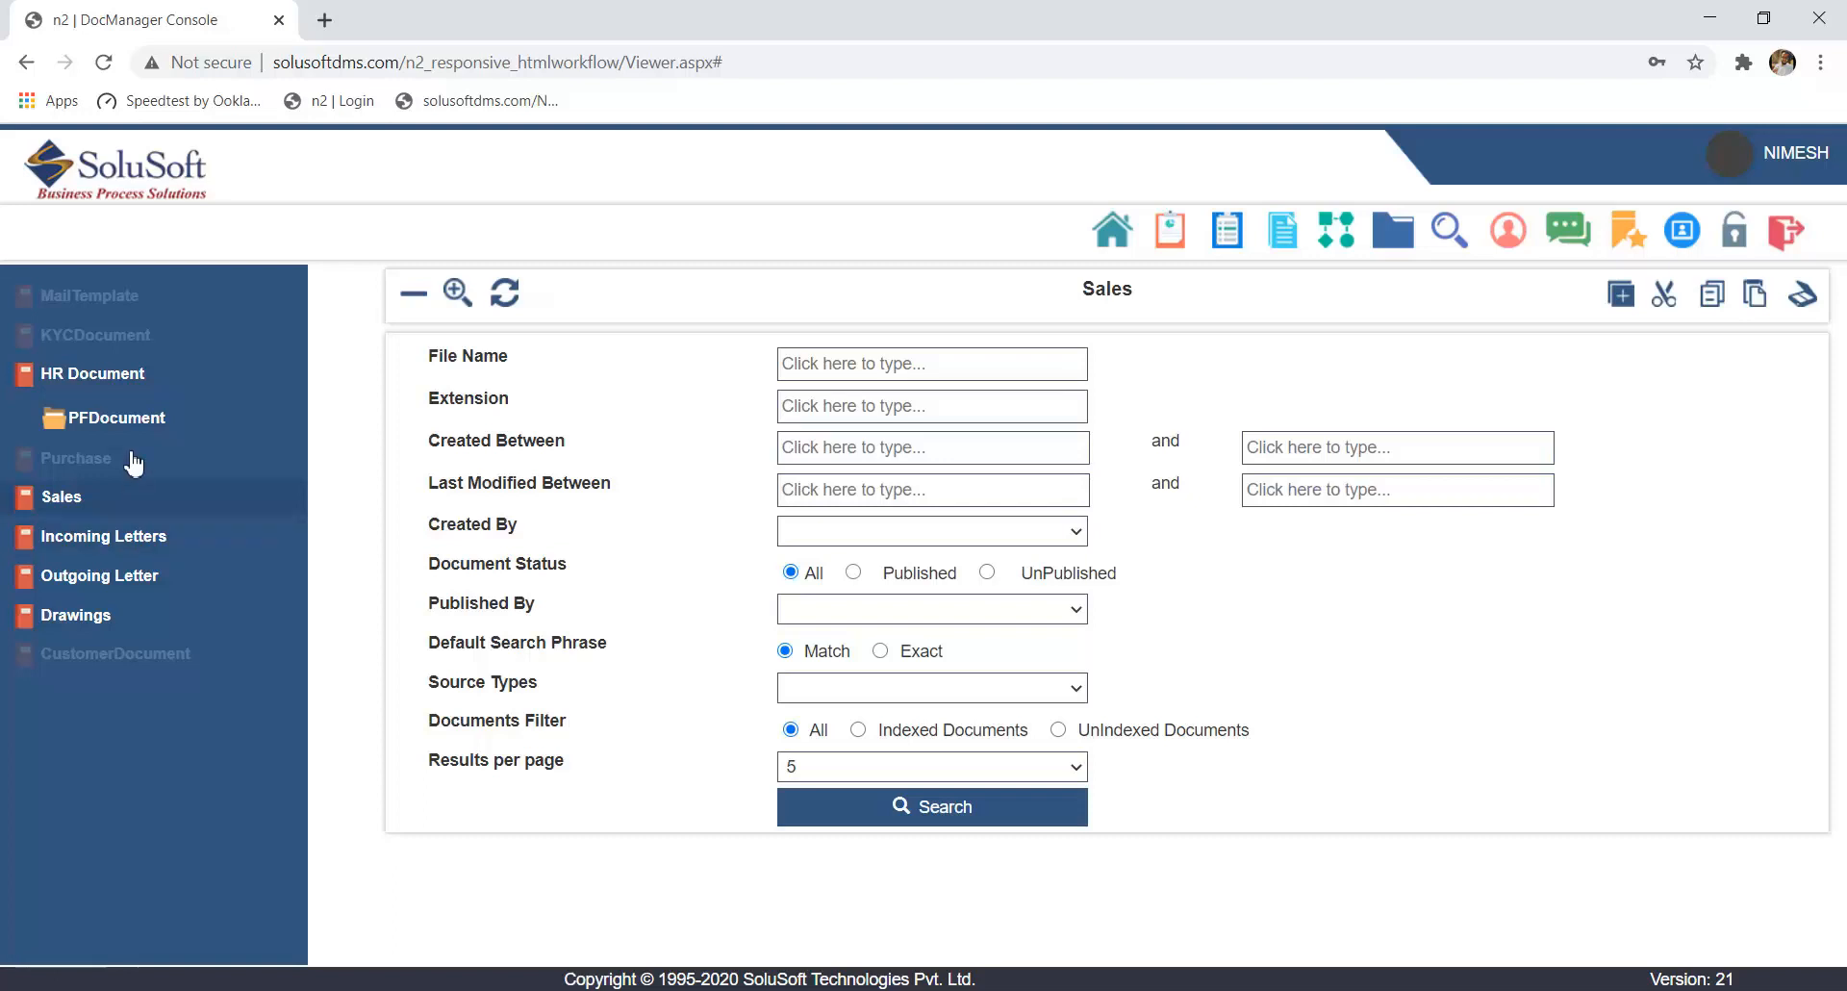
# - Collapse HR Document, expand Incoming Letters and view its Clients and Contractors folders
pyautogui.click(132, 385)
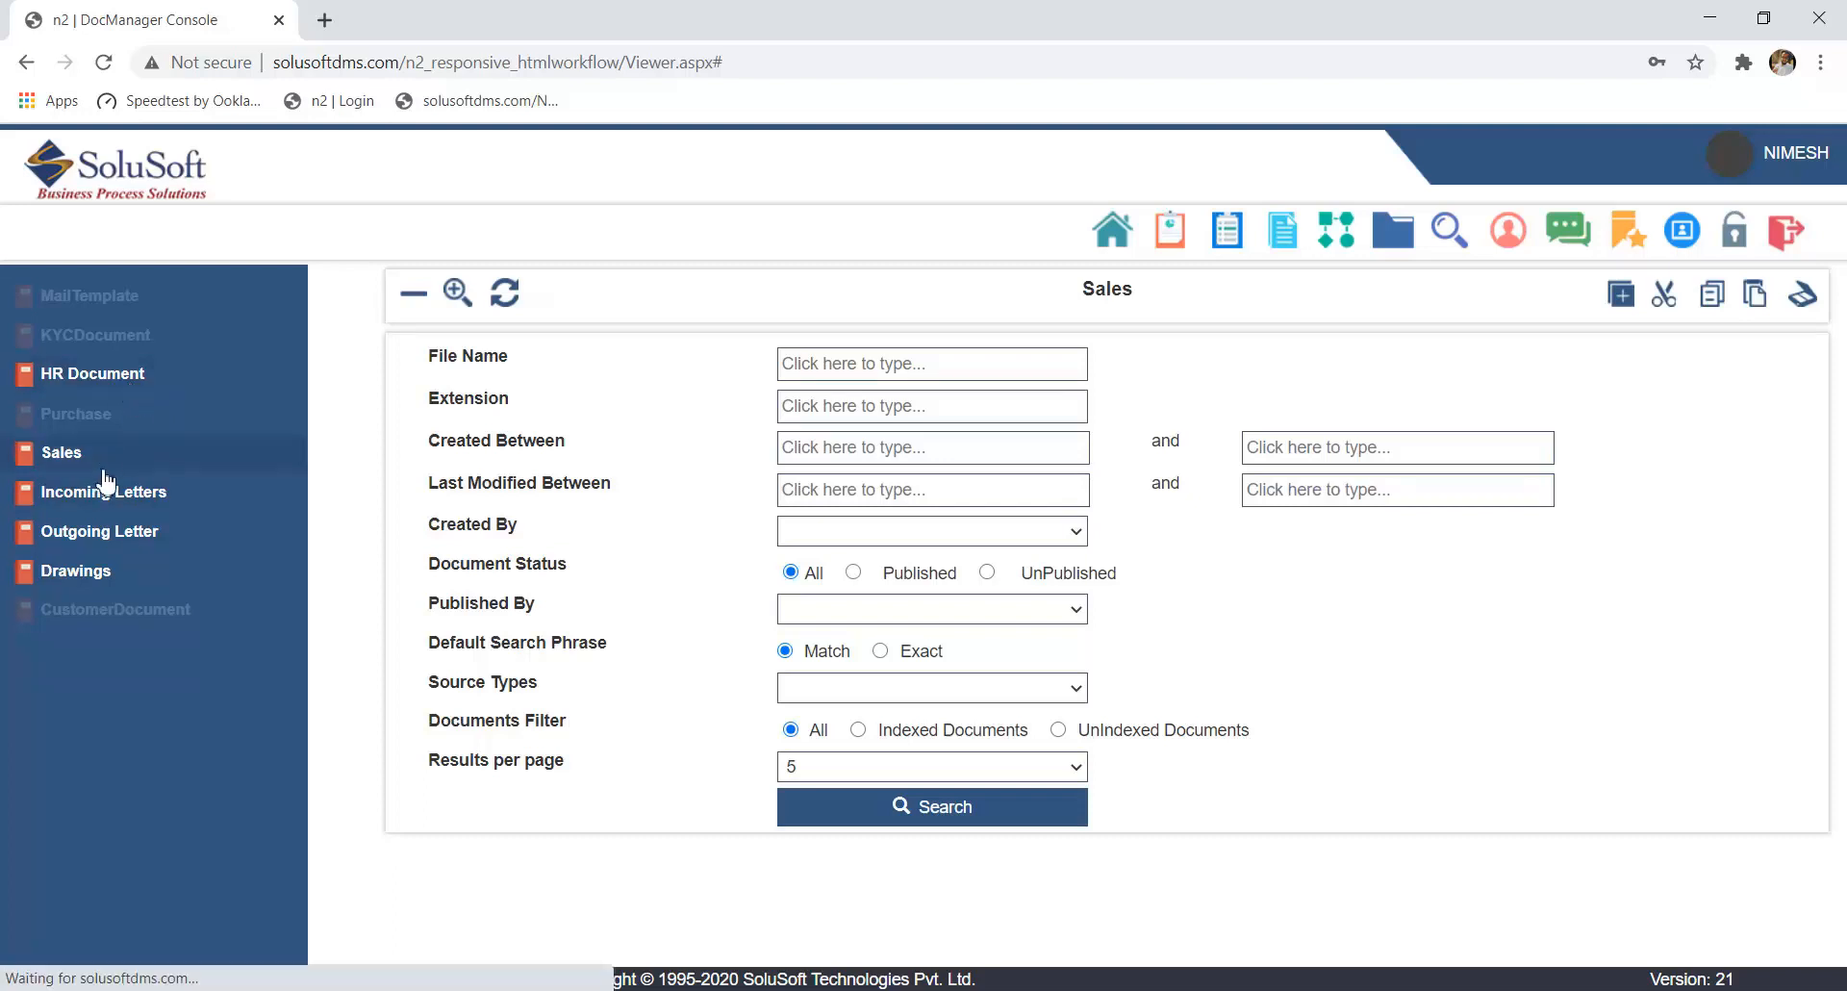
pyautogui.click(43, 503)
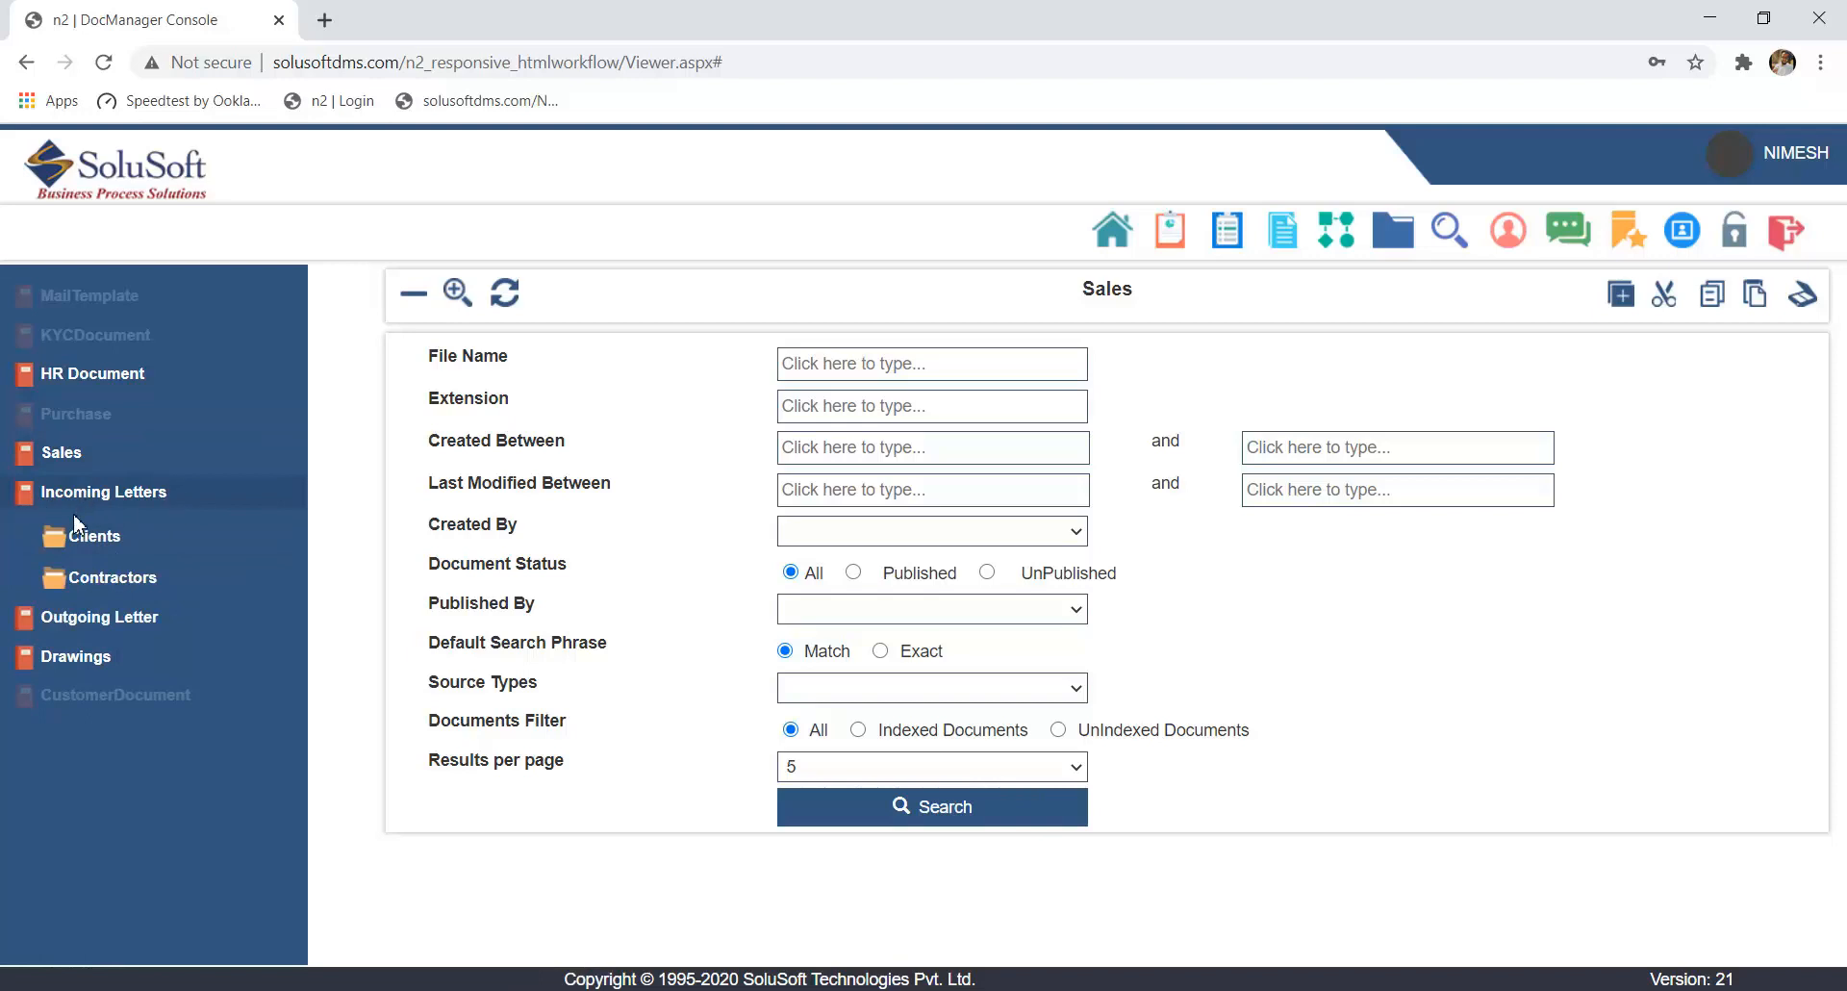
pyautogui.click(124, 544)
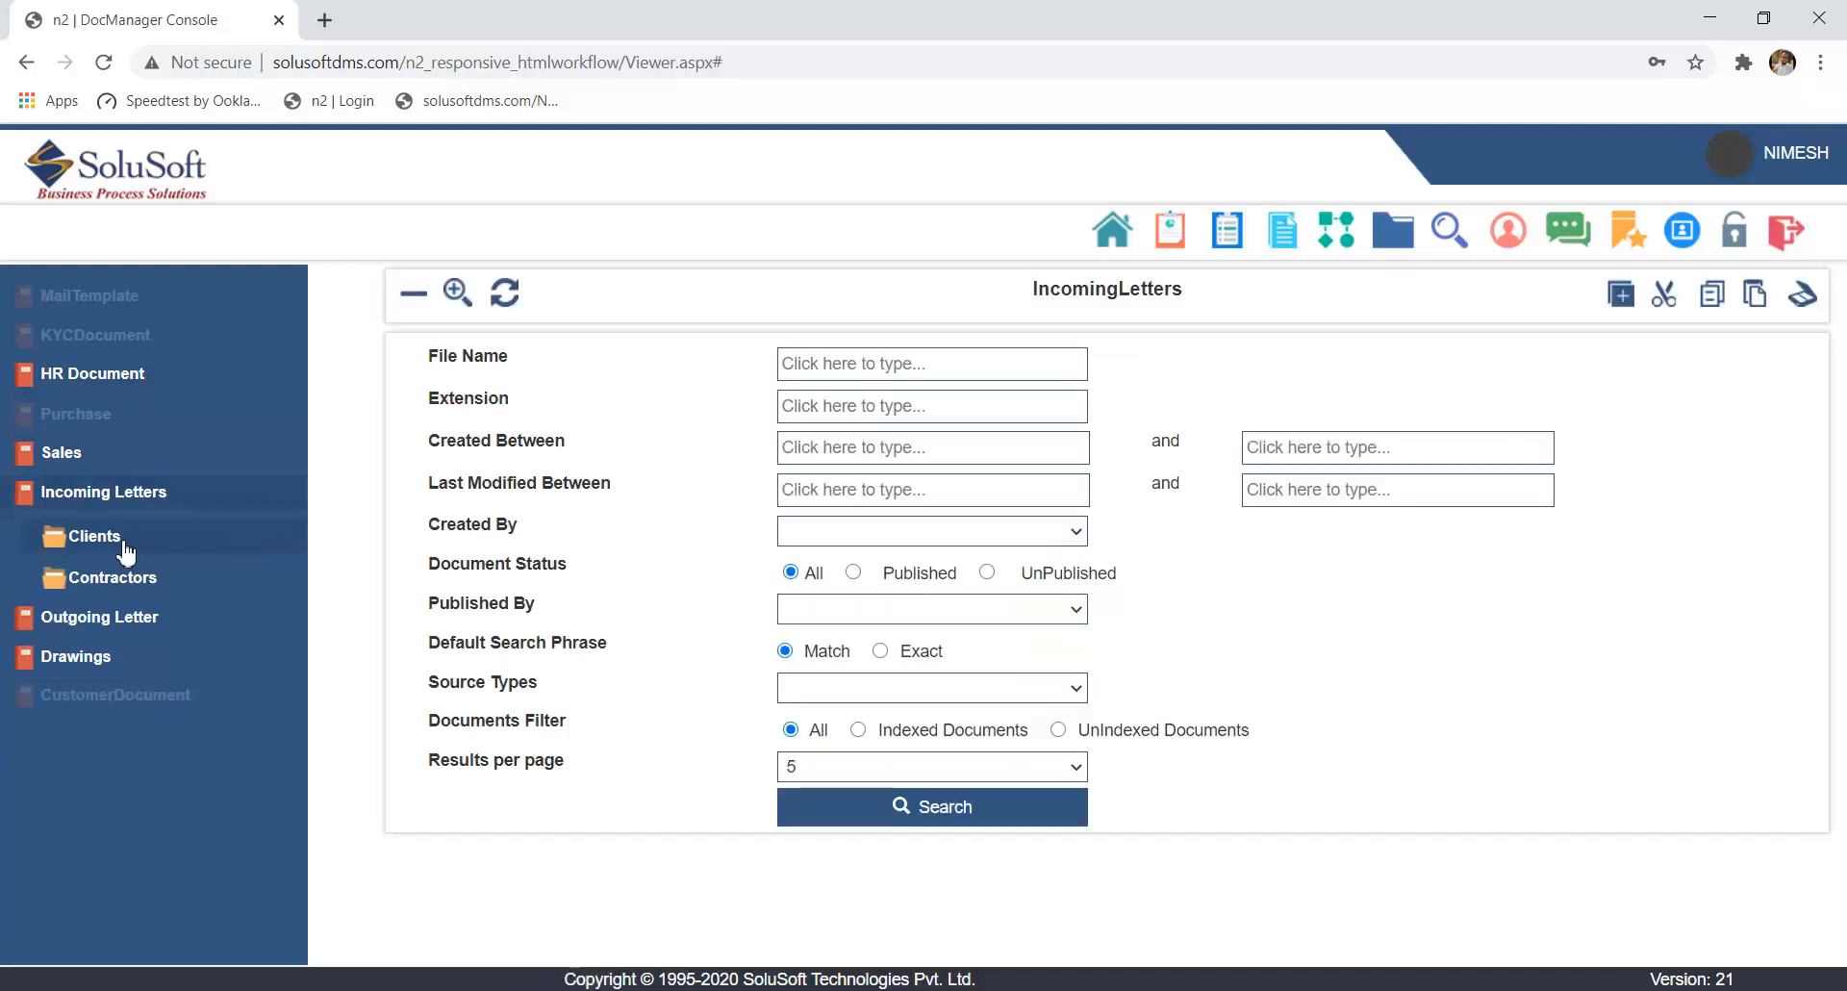
pyautogui.click(126, 589)
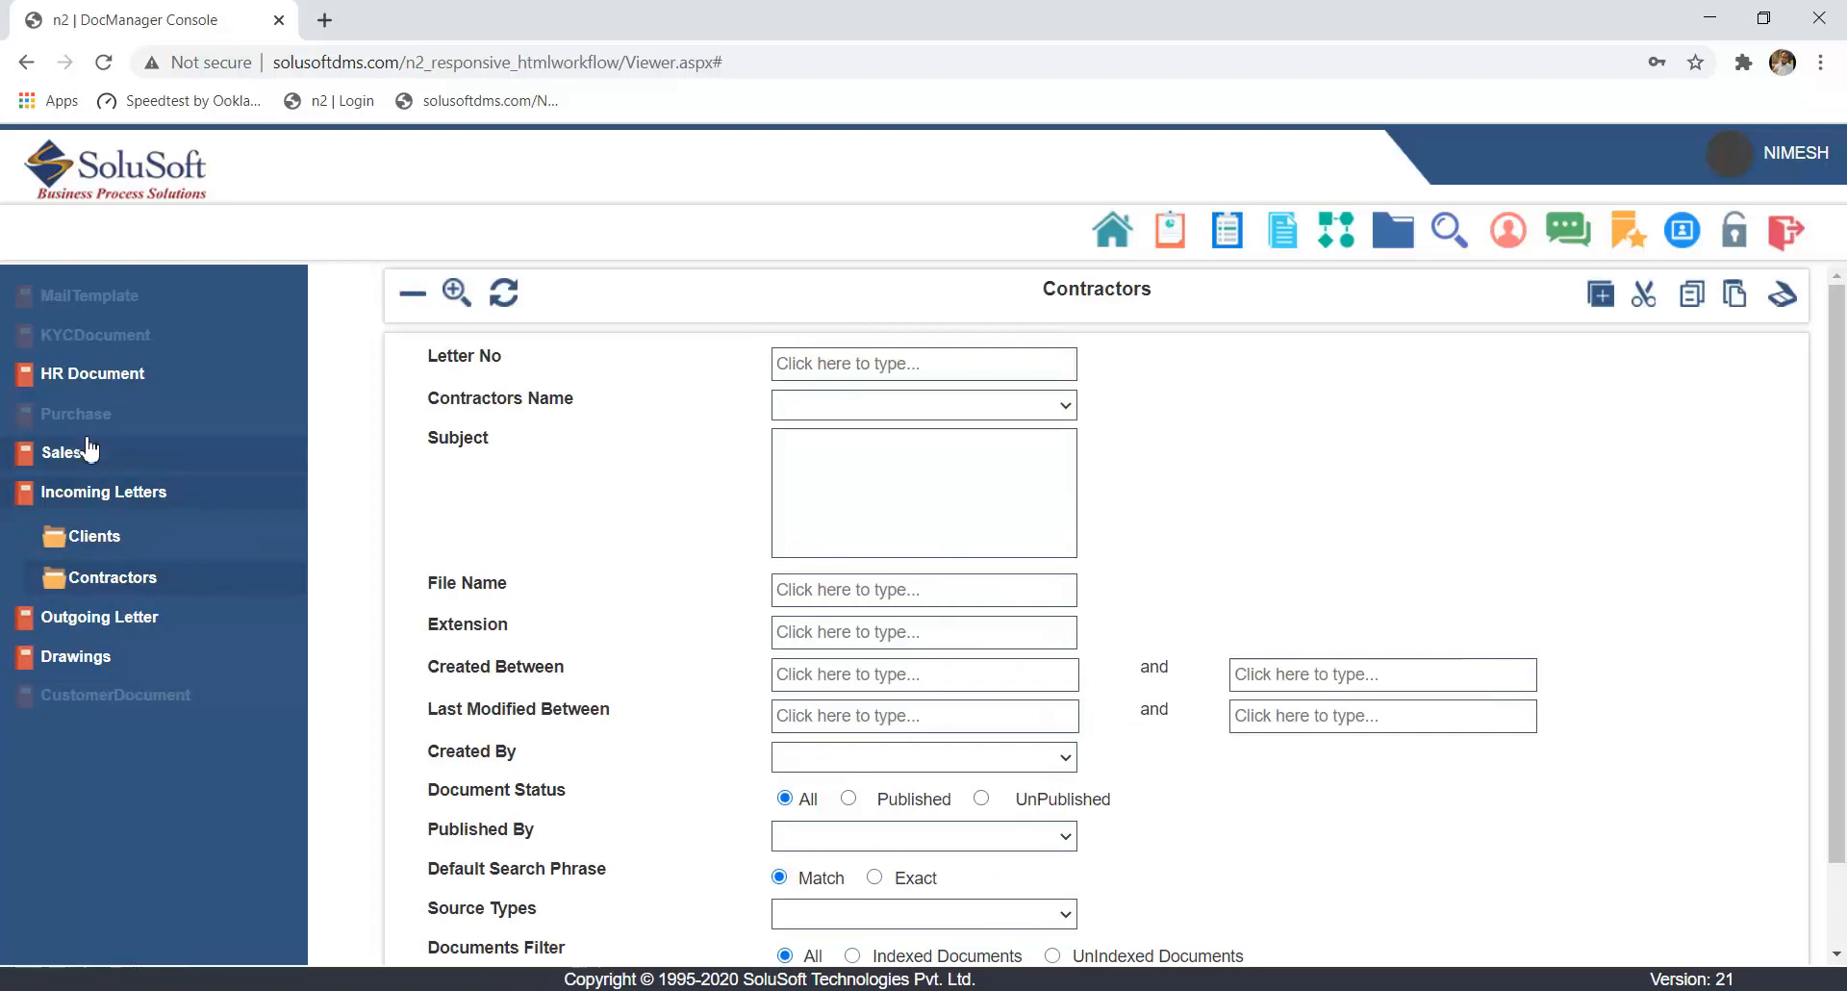
# - Open the HR Document search form and highlight the standard fields from File Name to Results per page
pyautogui.click(91, 385)
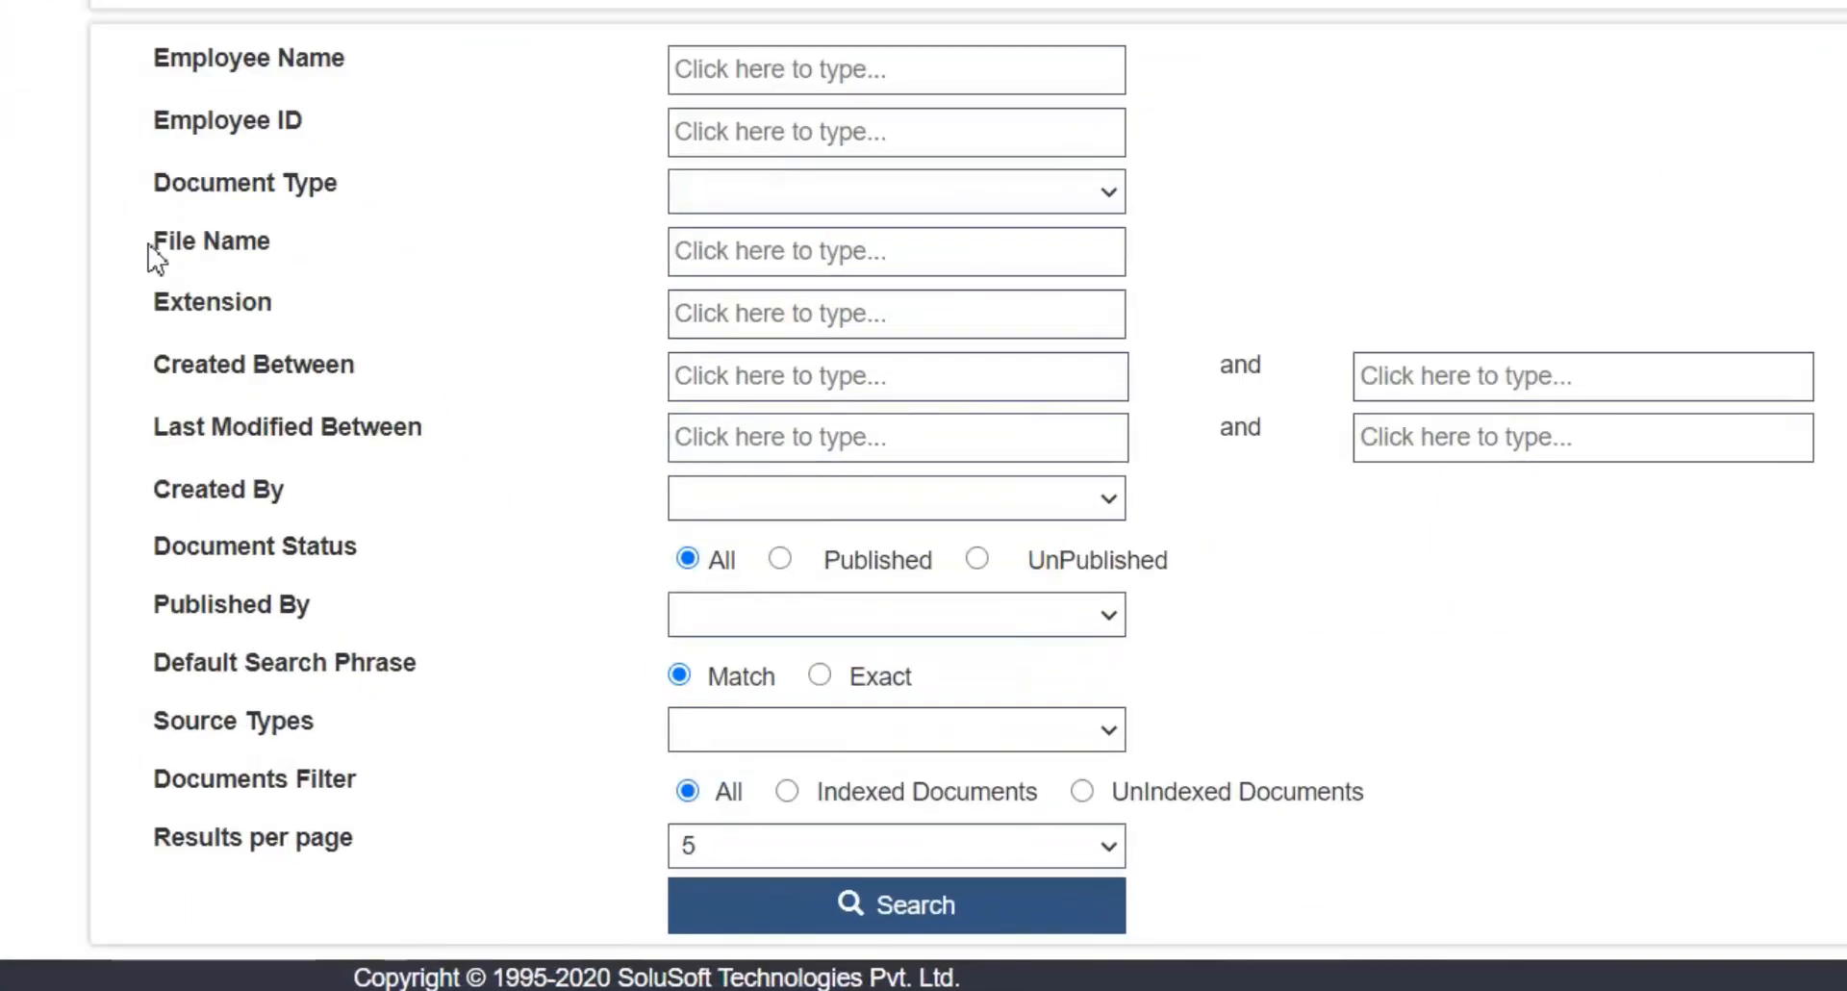
pyautogui.moveTo(148, 248); pyautogui.dragTo(392, 847)
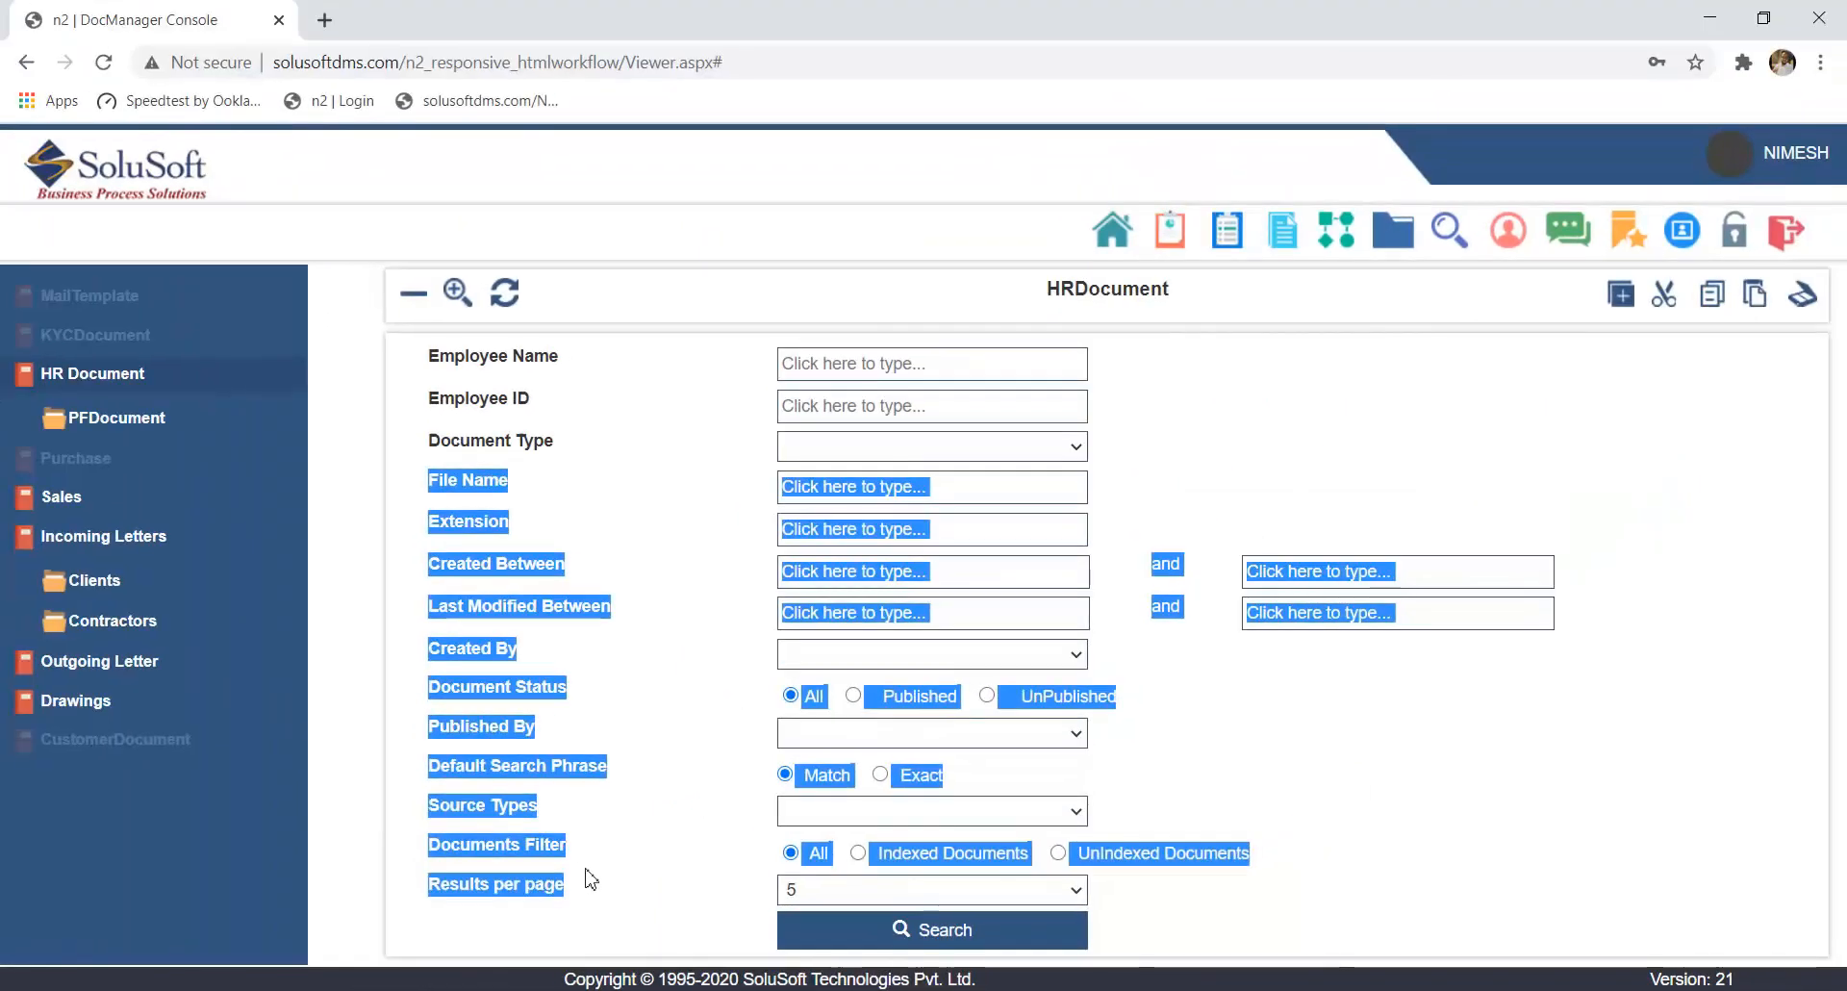
pyautogui.click(565, 826)
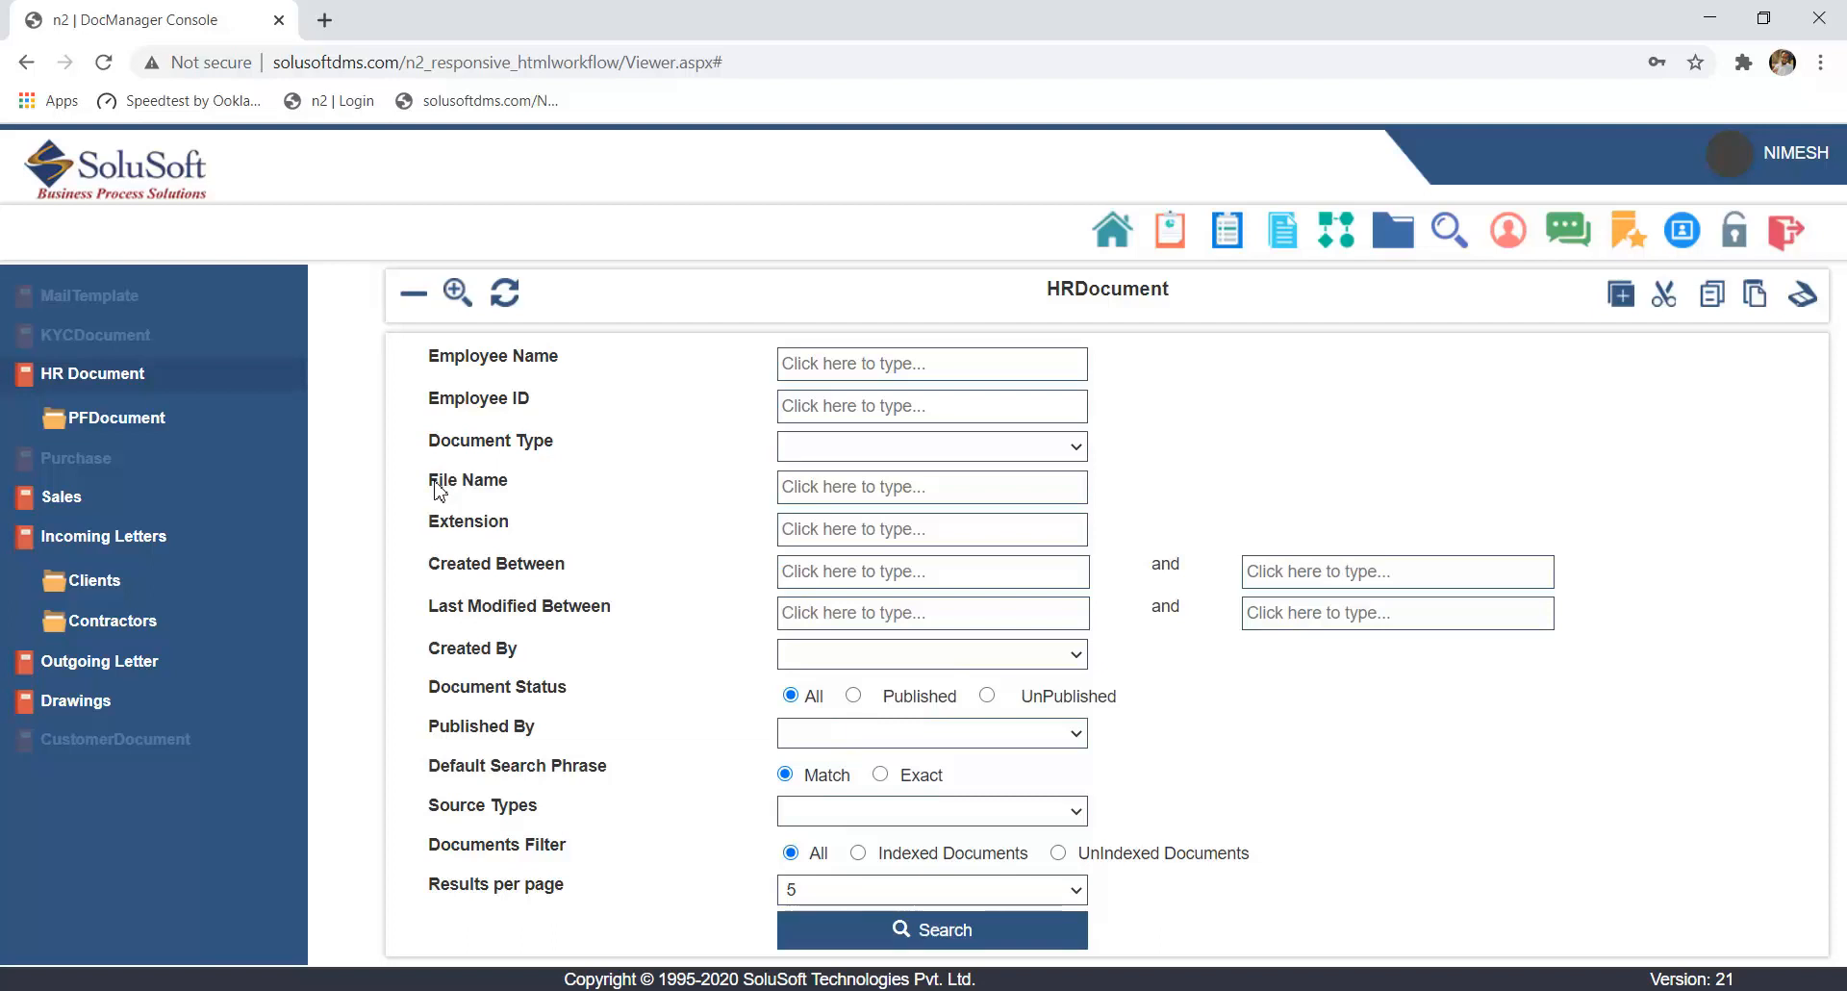
pyautogui.moveTo(437, 489); pyautogui.dragTo(568, 886)
pyautogui.click(569, 900)
# - Highlight the Employee Name, Employee ID and Document Type fields, and view the available Document Type options
pyautogui.moveTo(430, 354); pyautogui.dragTo(564, 456)
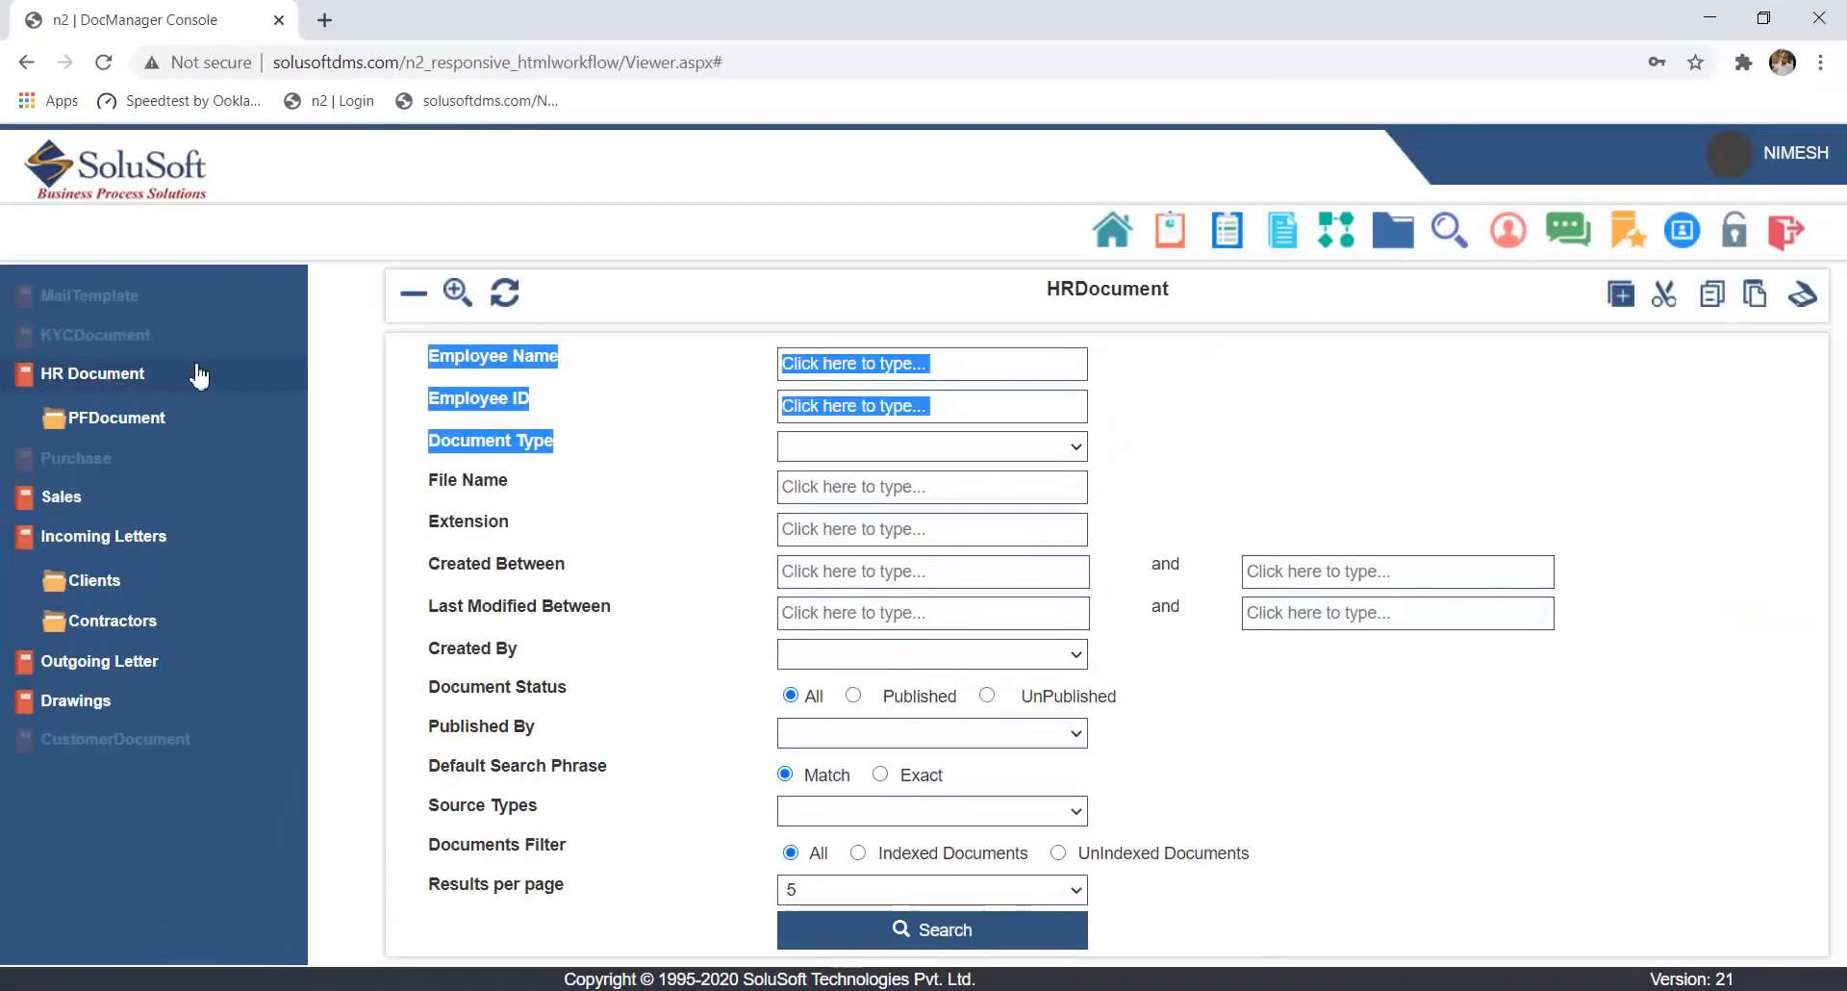
pyautogui.click(464, 434)
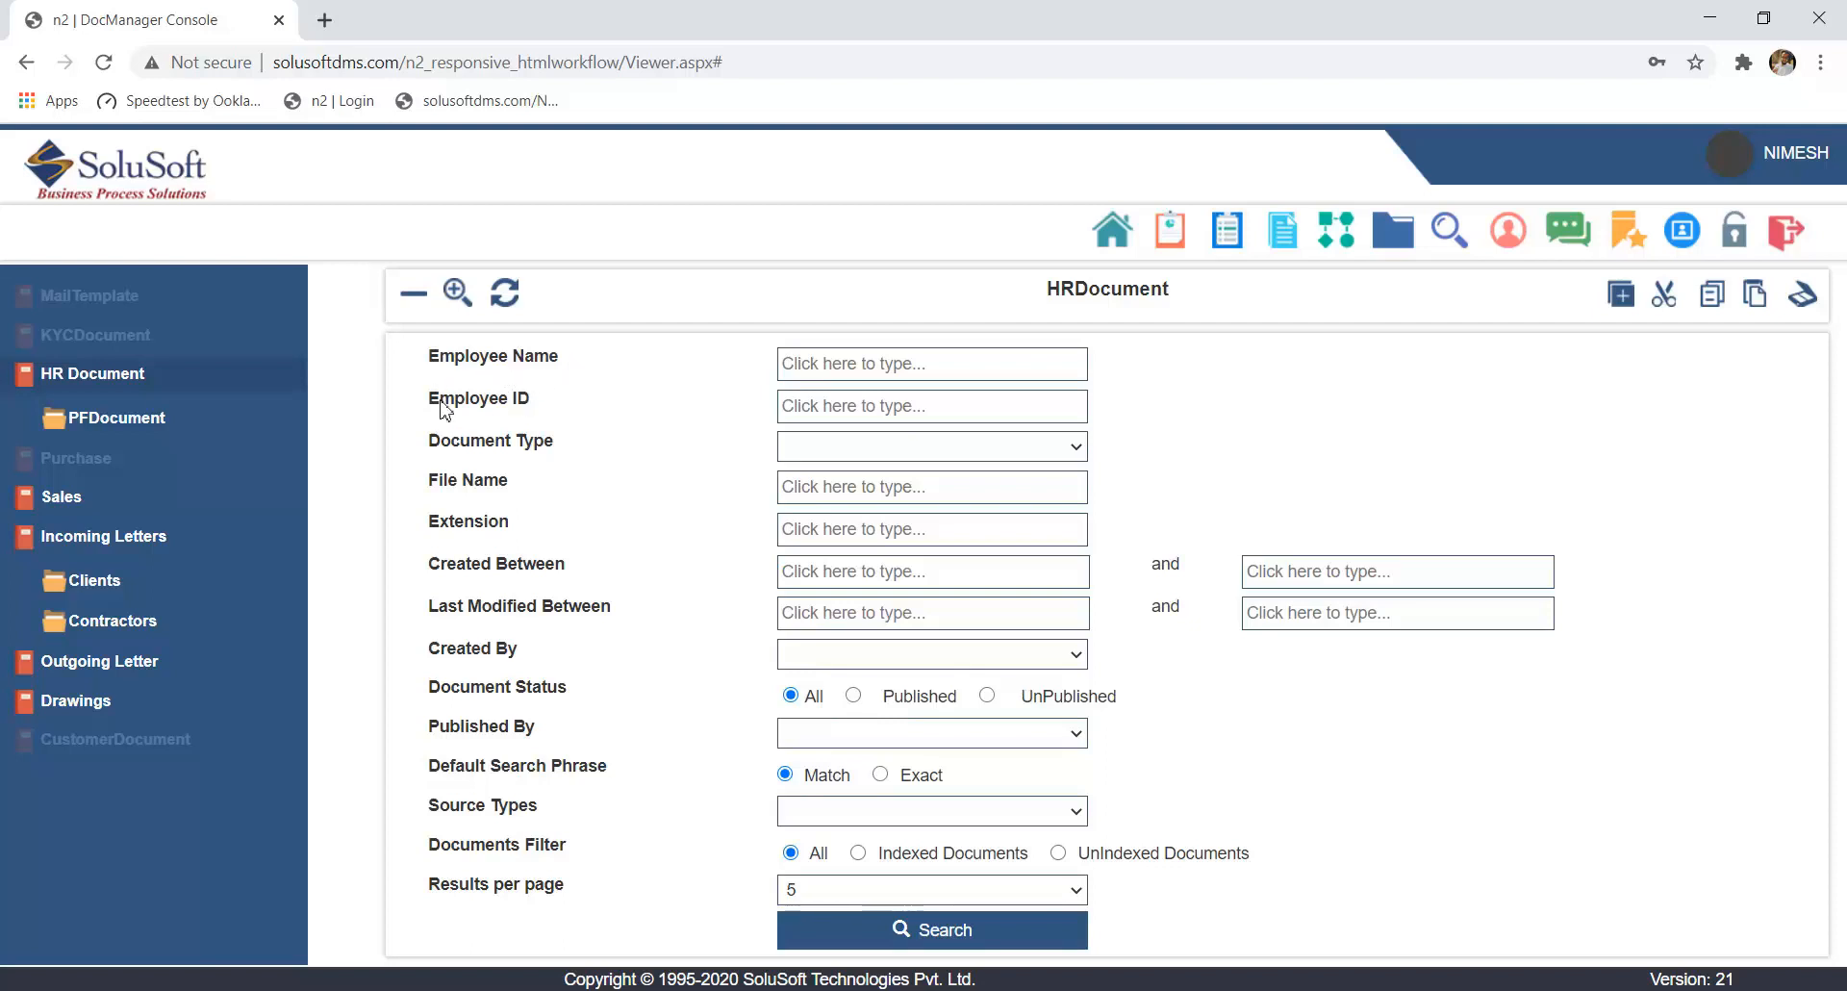
pyautogui.click(823, 456)
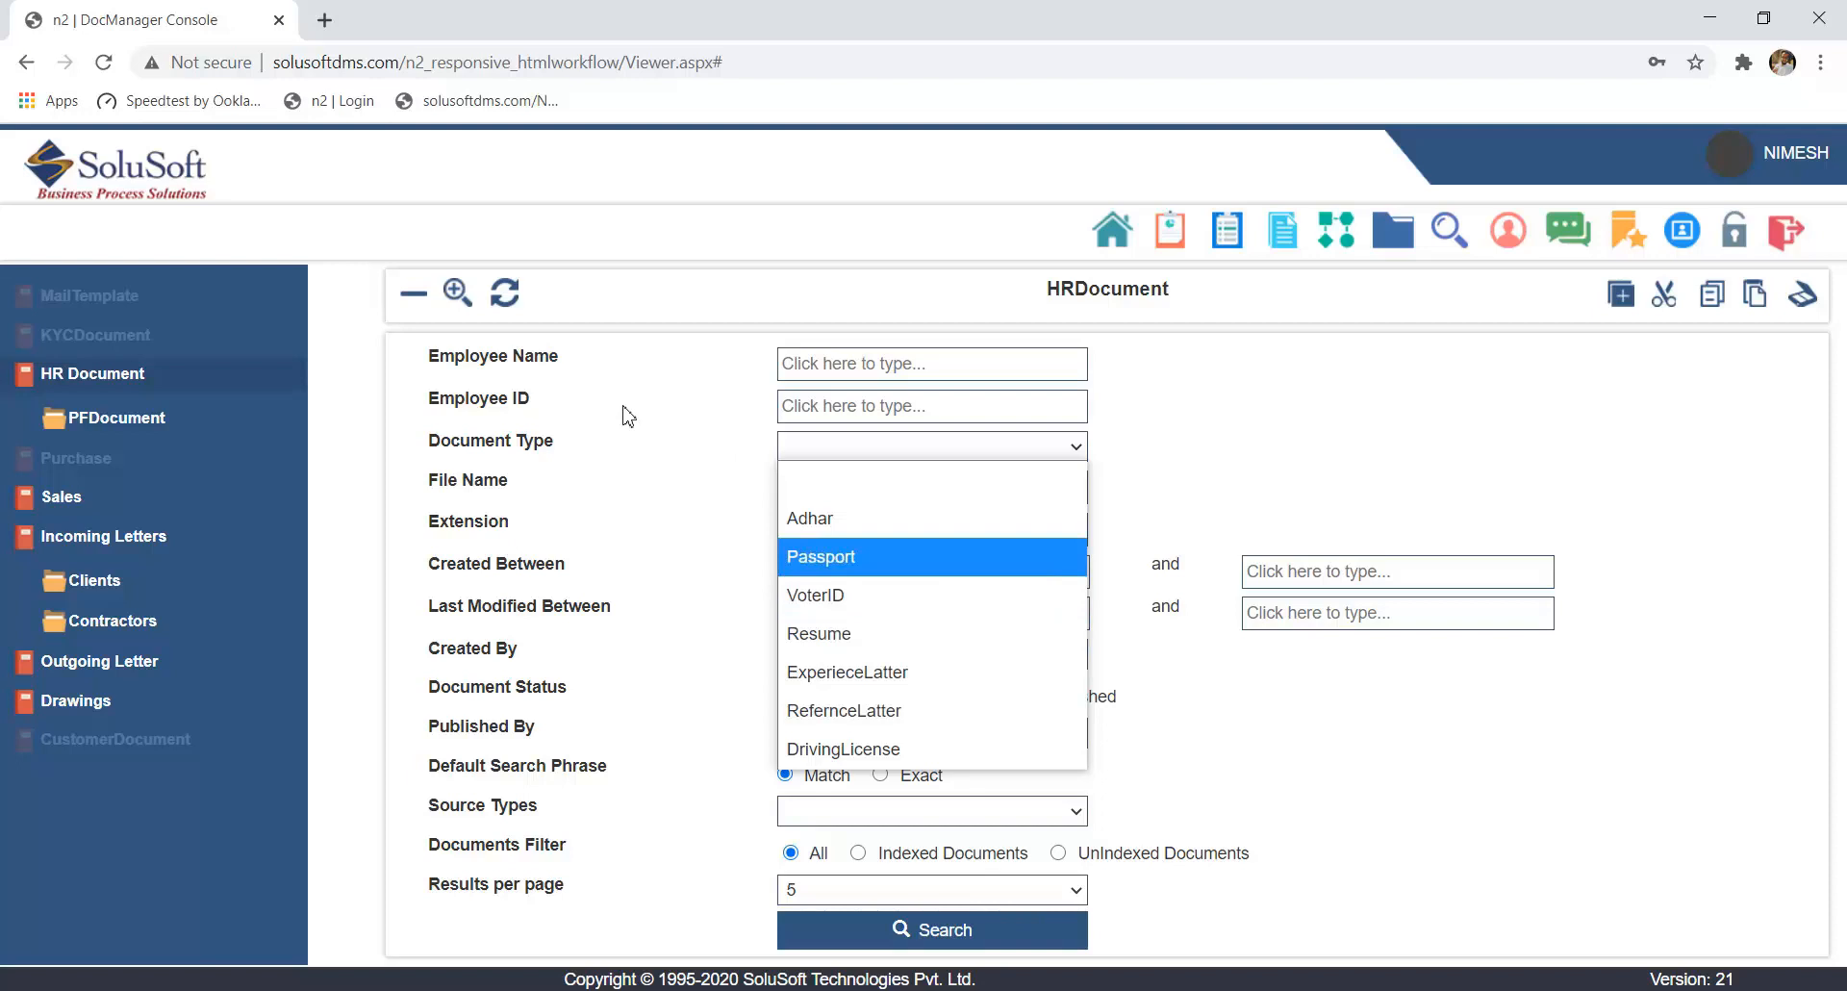
pyautogui.click(616, 510)
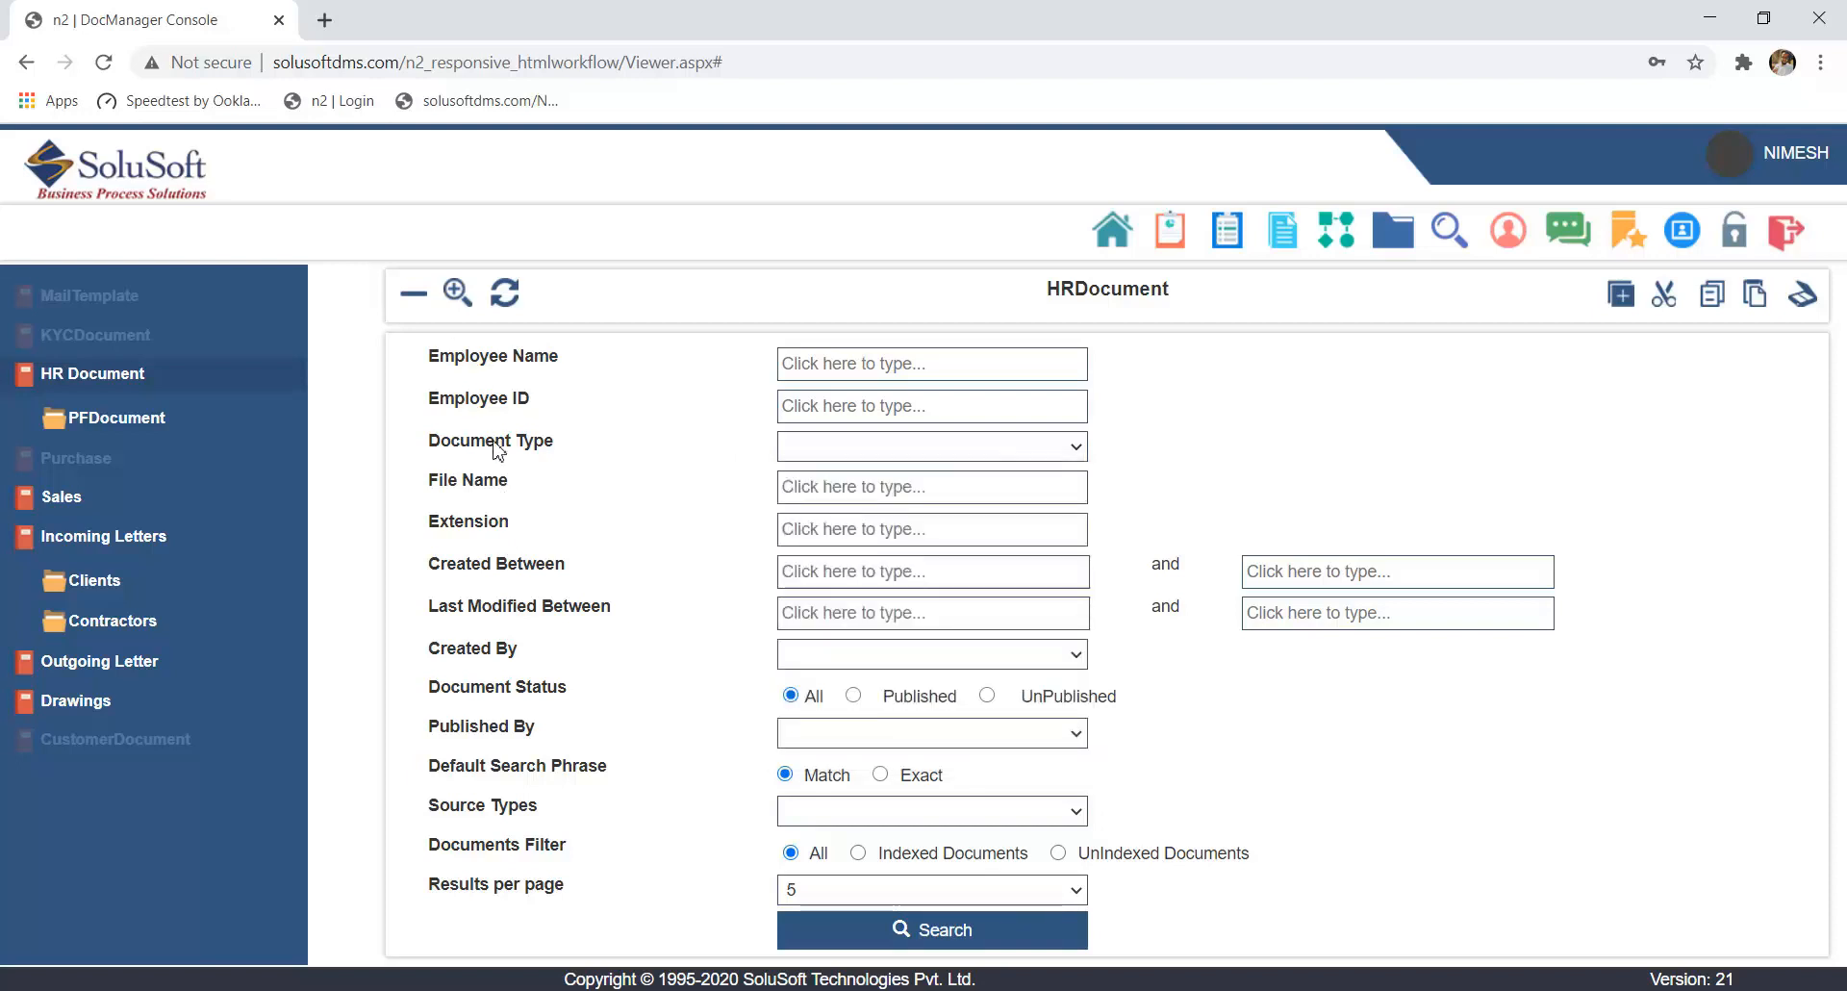
# - Compare the search fields of Sales, Incoming Letters and its Clients folder, and reopen the HR Document search form
pyautogui.click(161, 502)
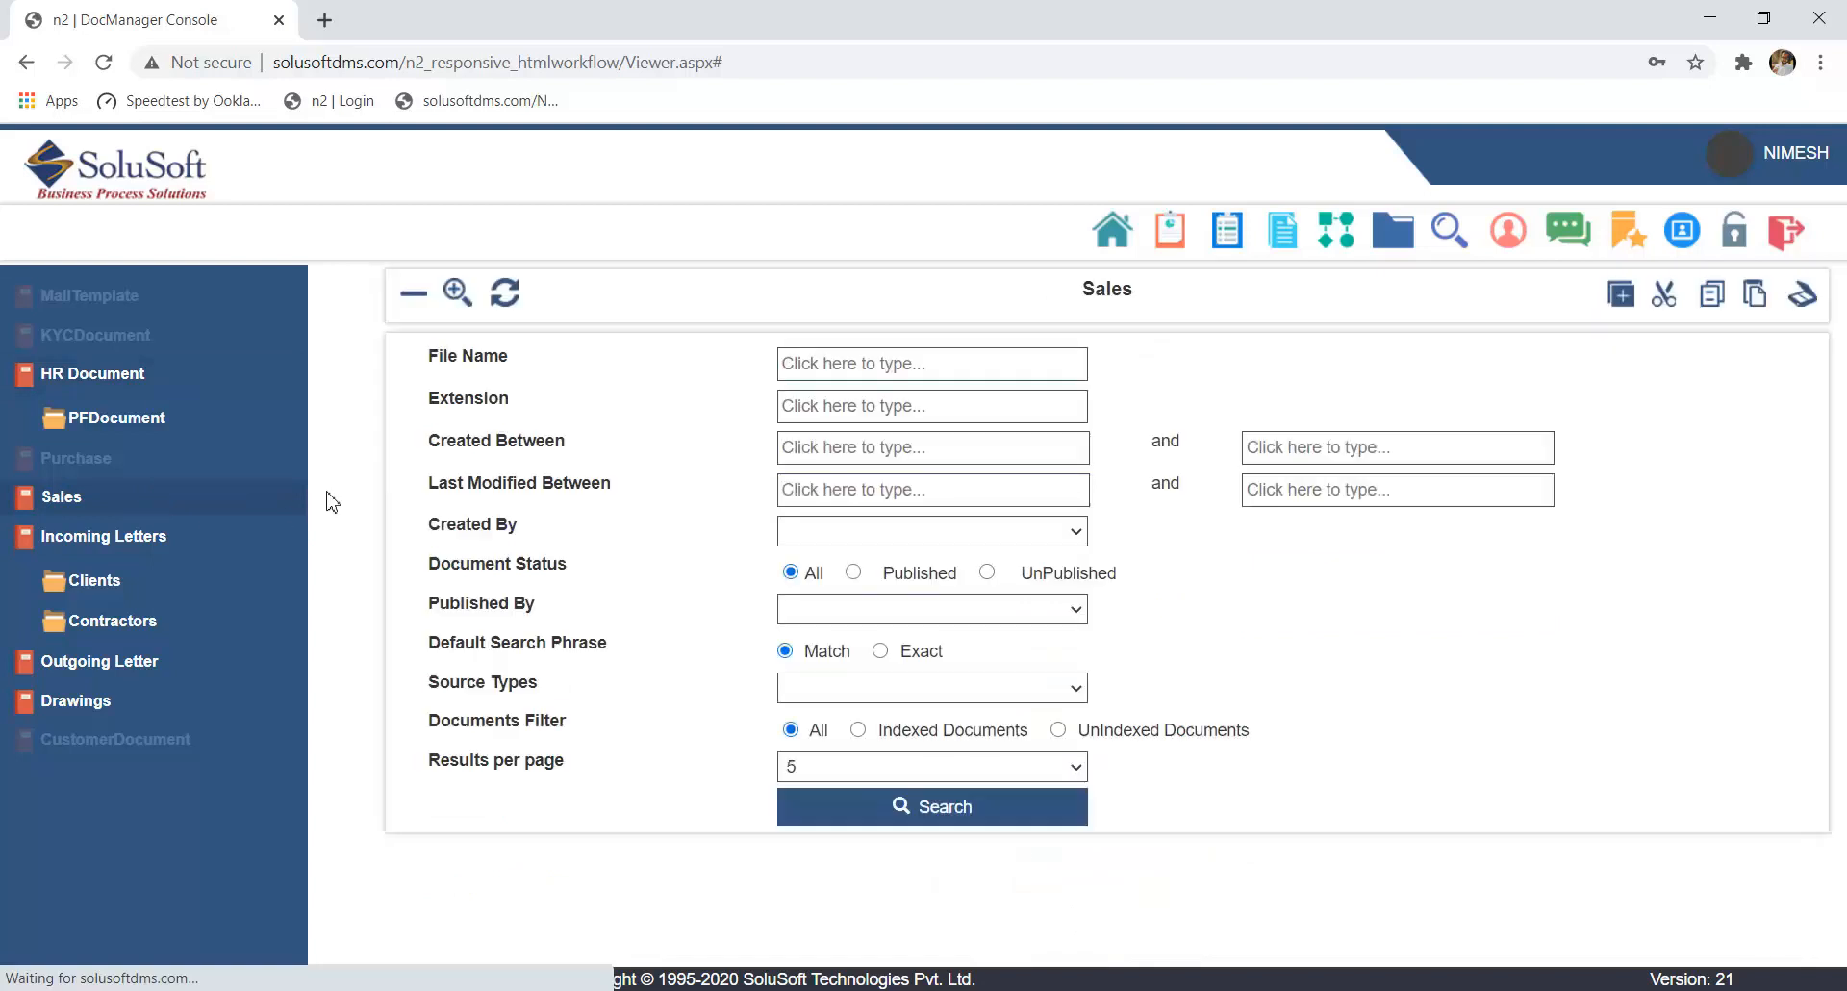
pyautogui.moveTo(445, 358); pyautogui.dragTo(541, 566)
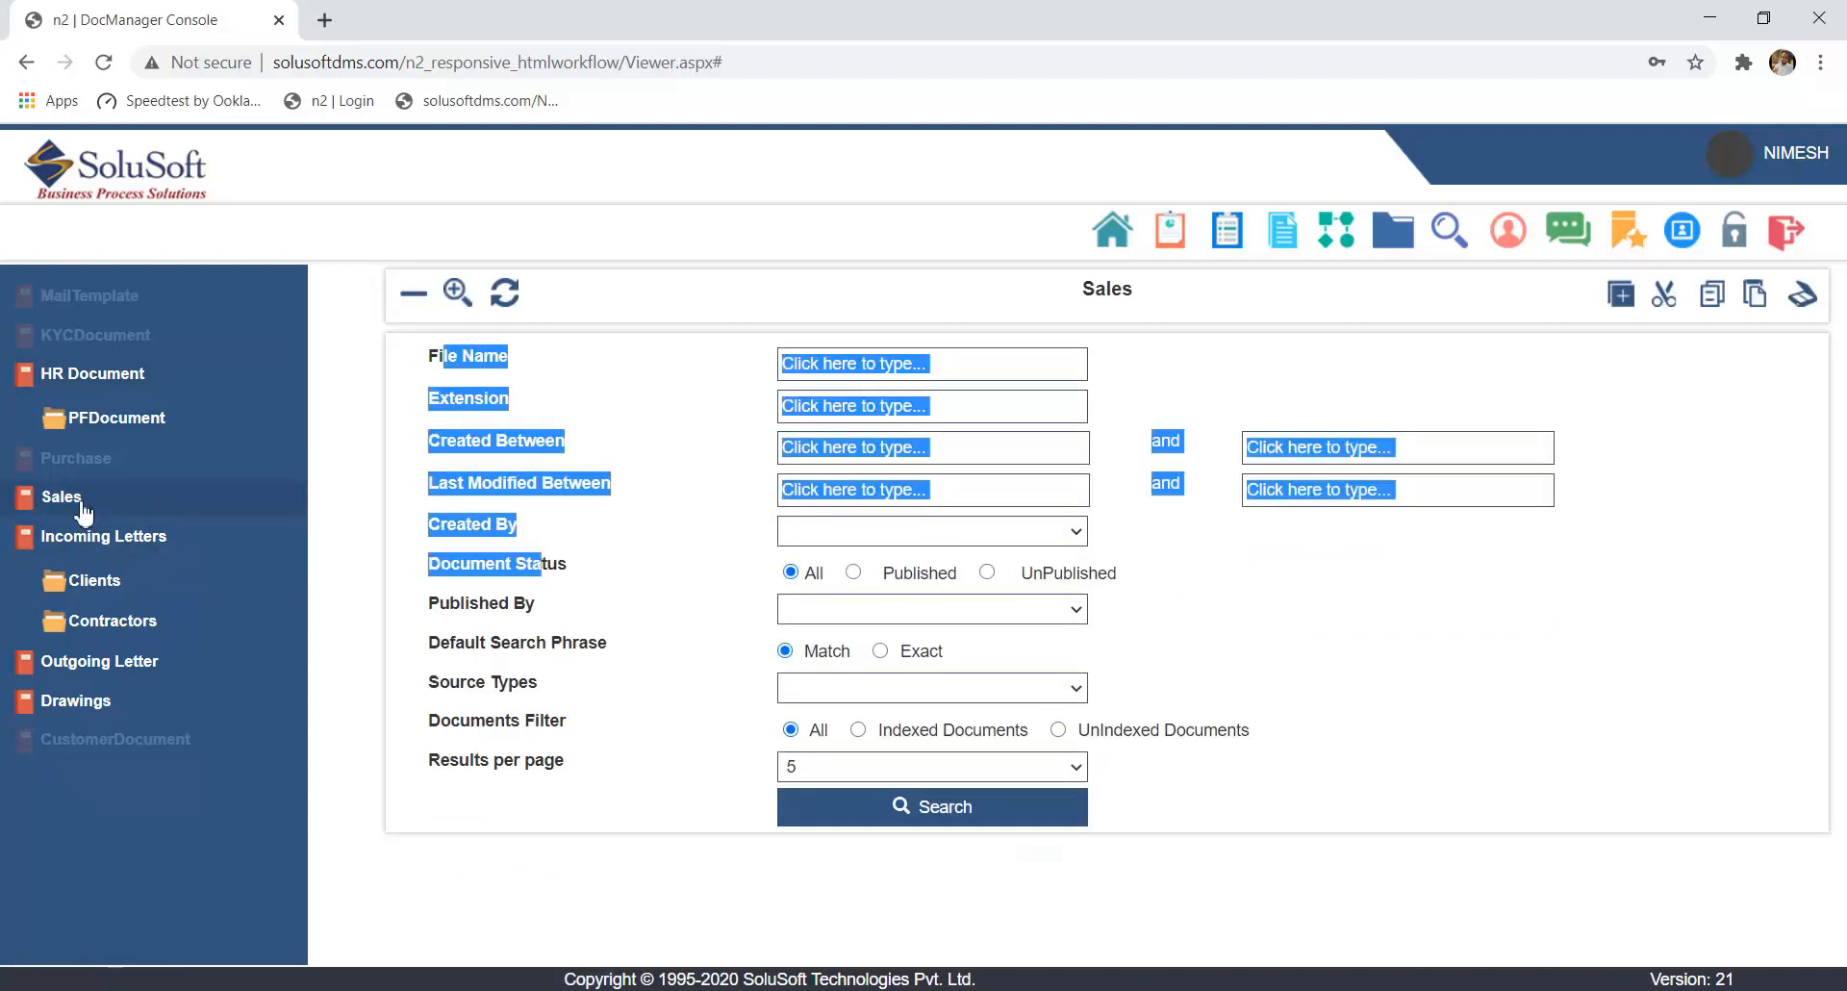
pyautogui.click(82, 549)
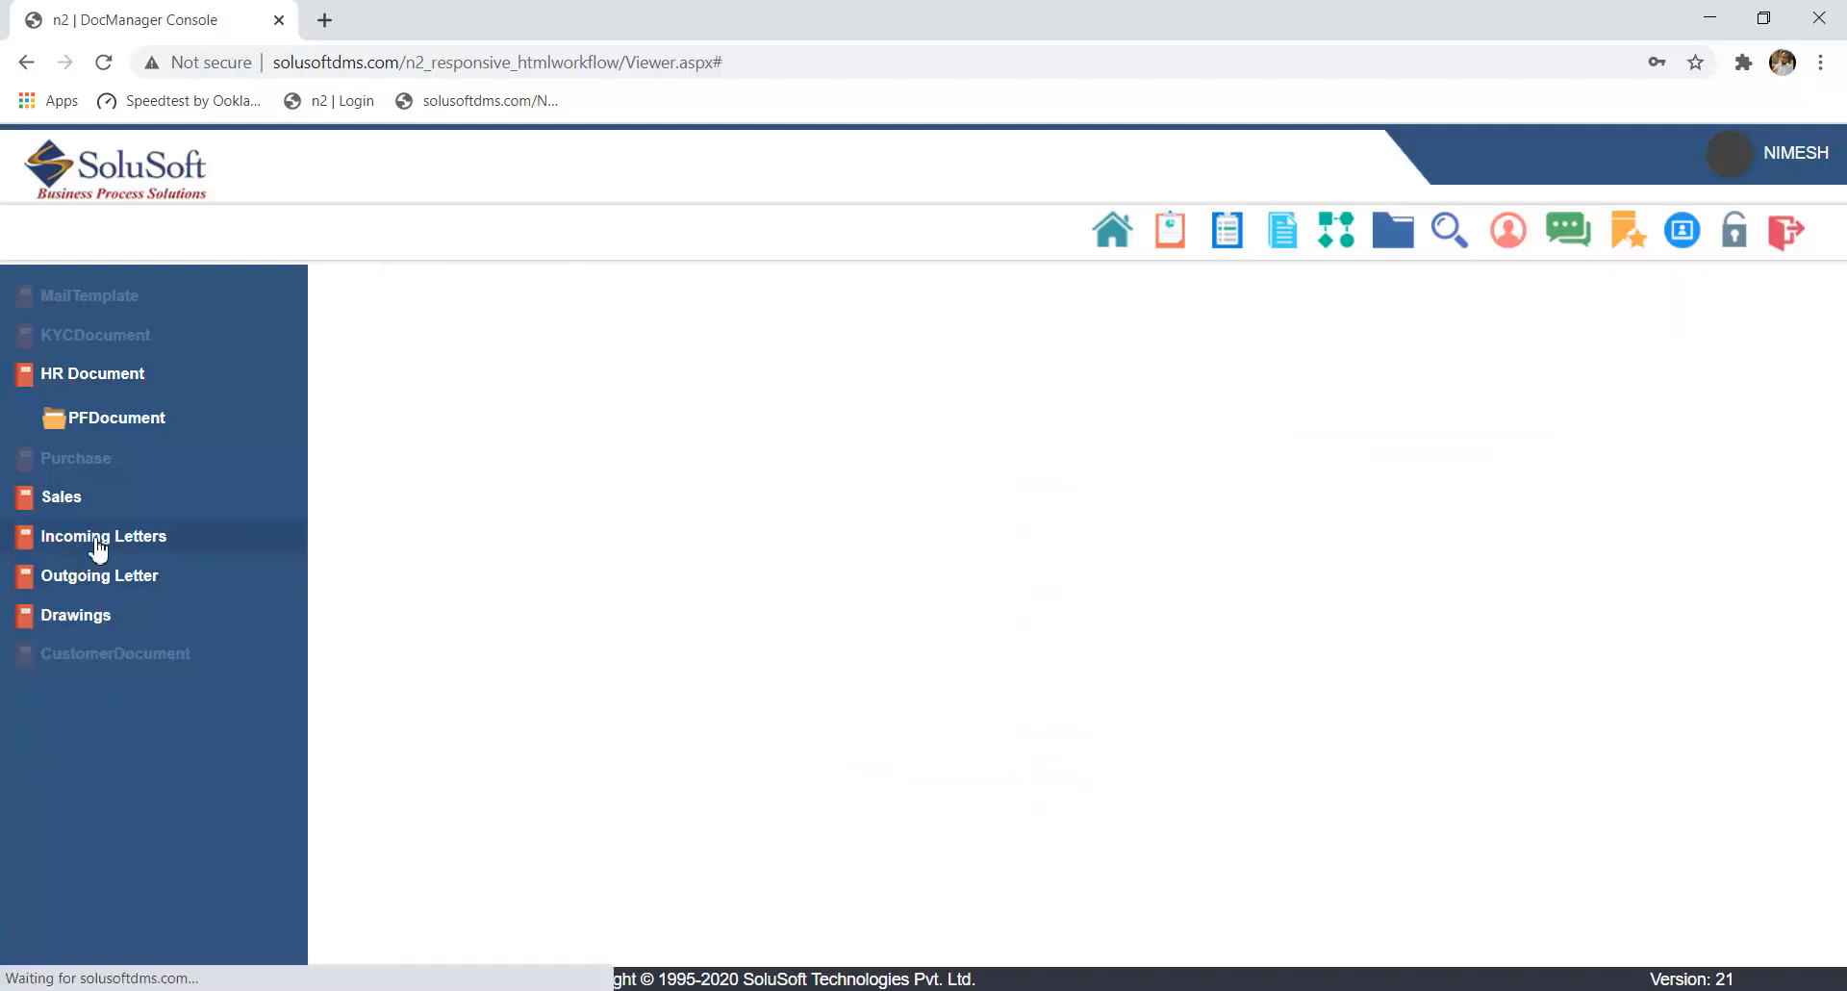
pyautogui.click(98, 546)
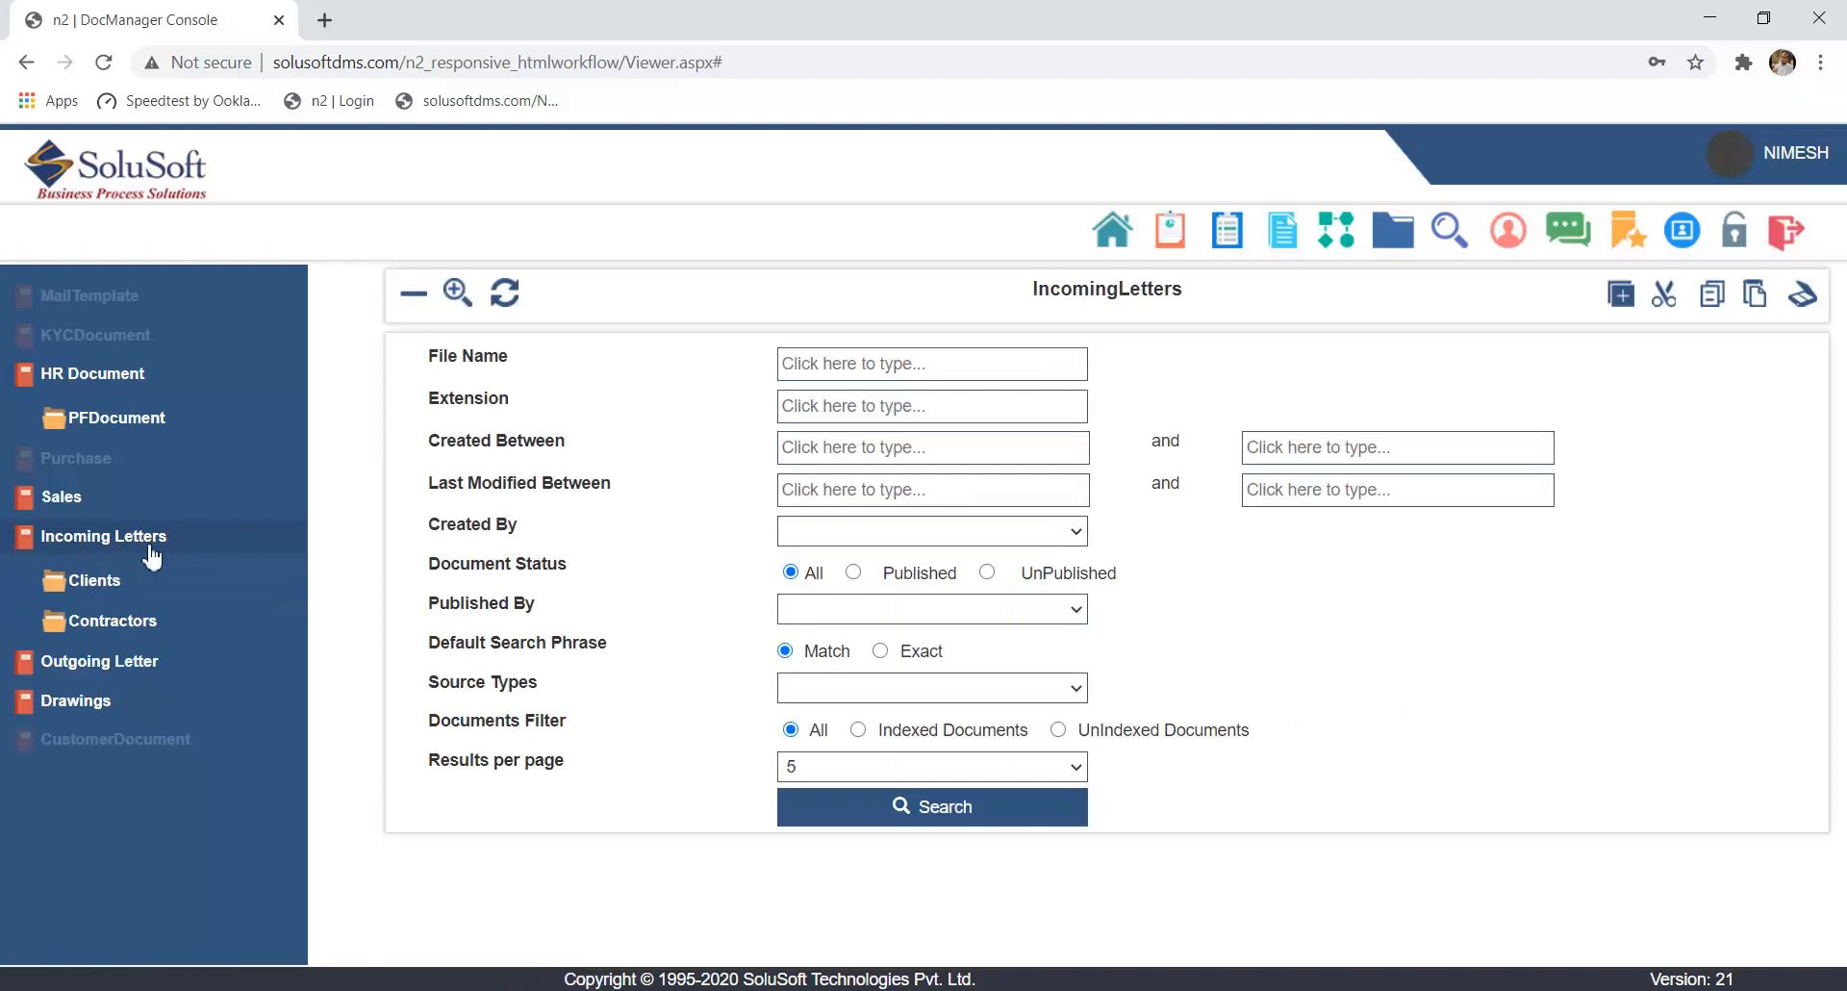
pyautogui.click(187, 598)
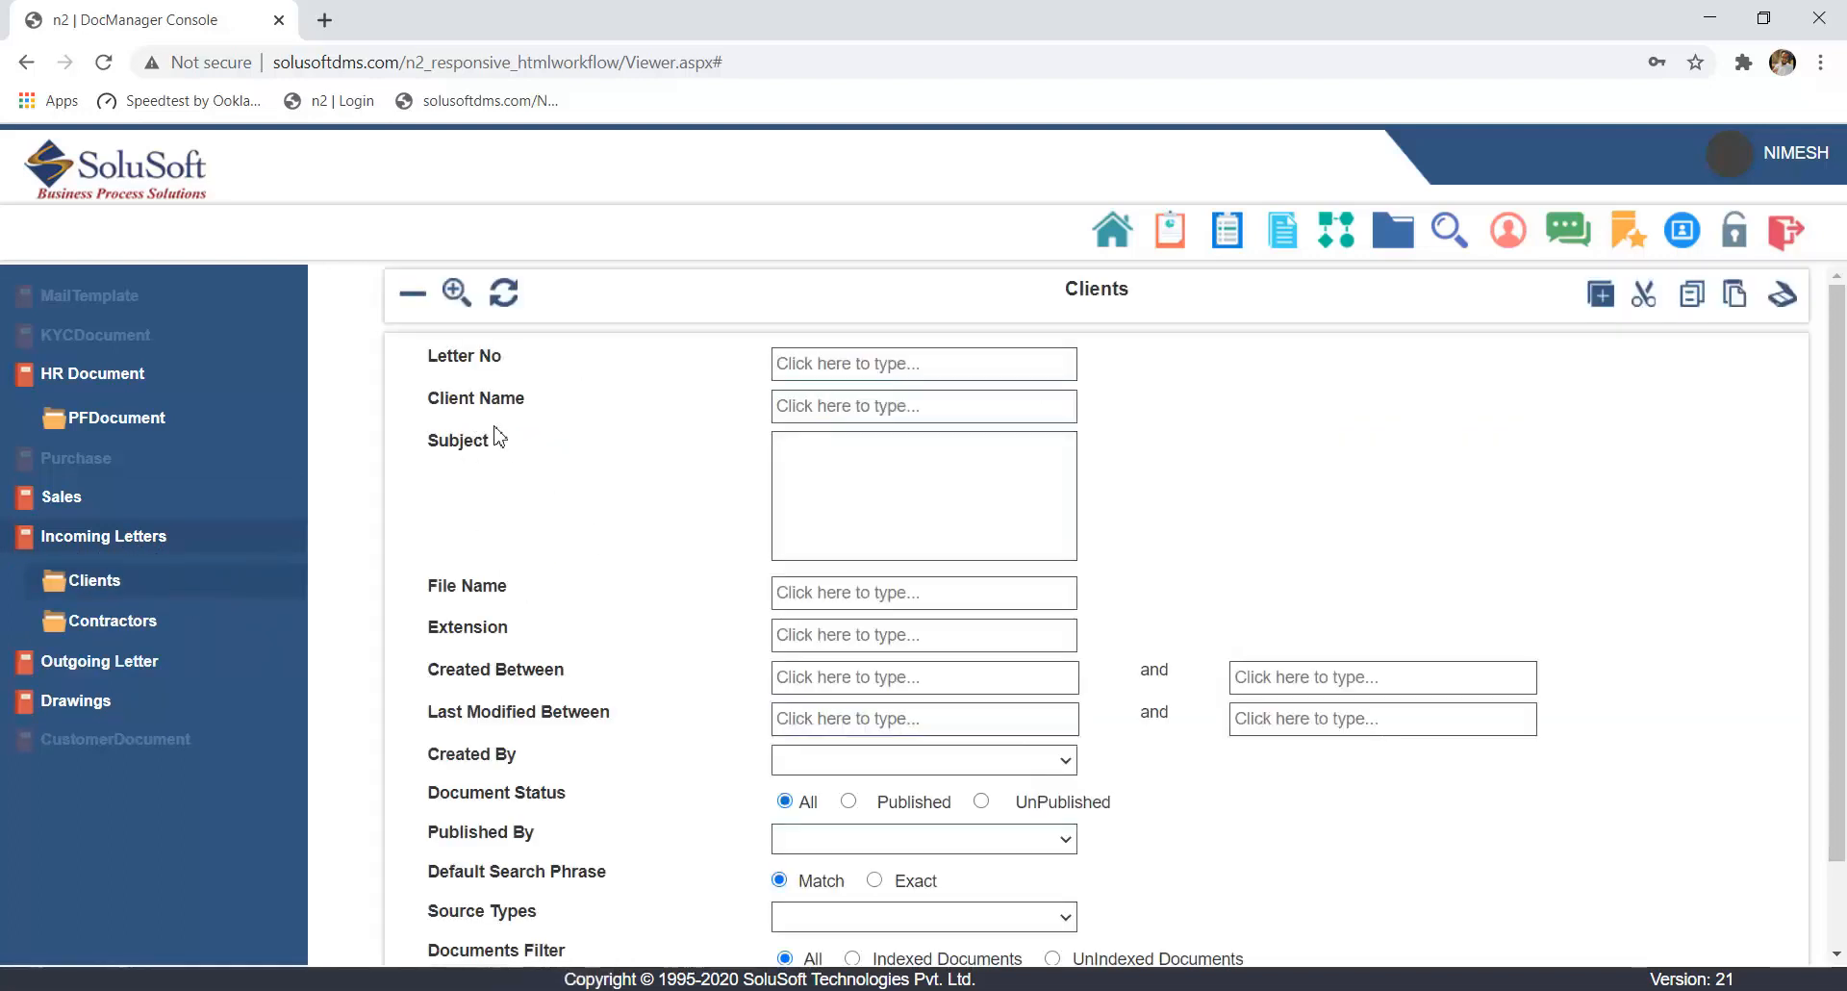
pyautogui.moveTo(503, 452)
pyautogui.mouseDown()
pyautogui.moveTo(486, 402)
pyautogui.moveTo(447, 375)
pyautogui.moveTo(494, 448)
pyautogui.mouseUp()
pyautogui.click(448, 375)
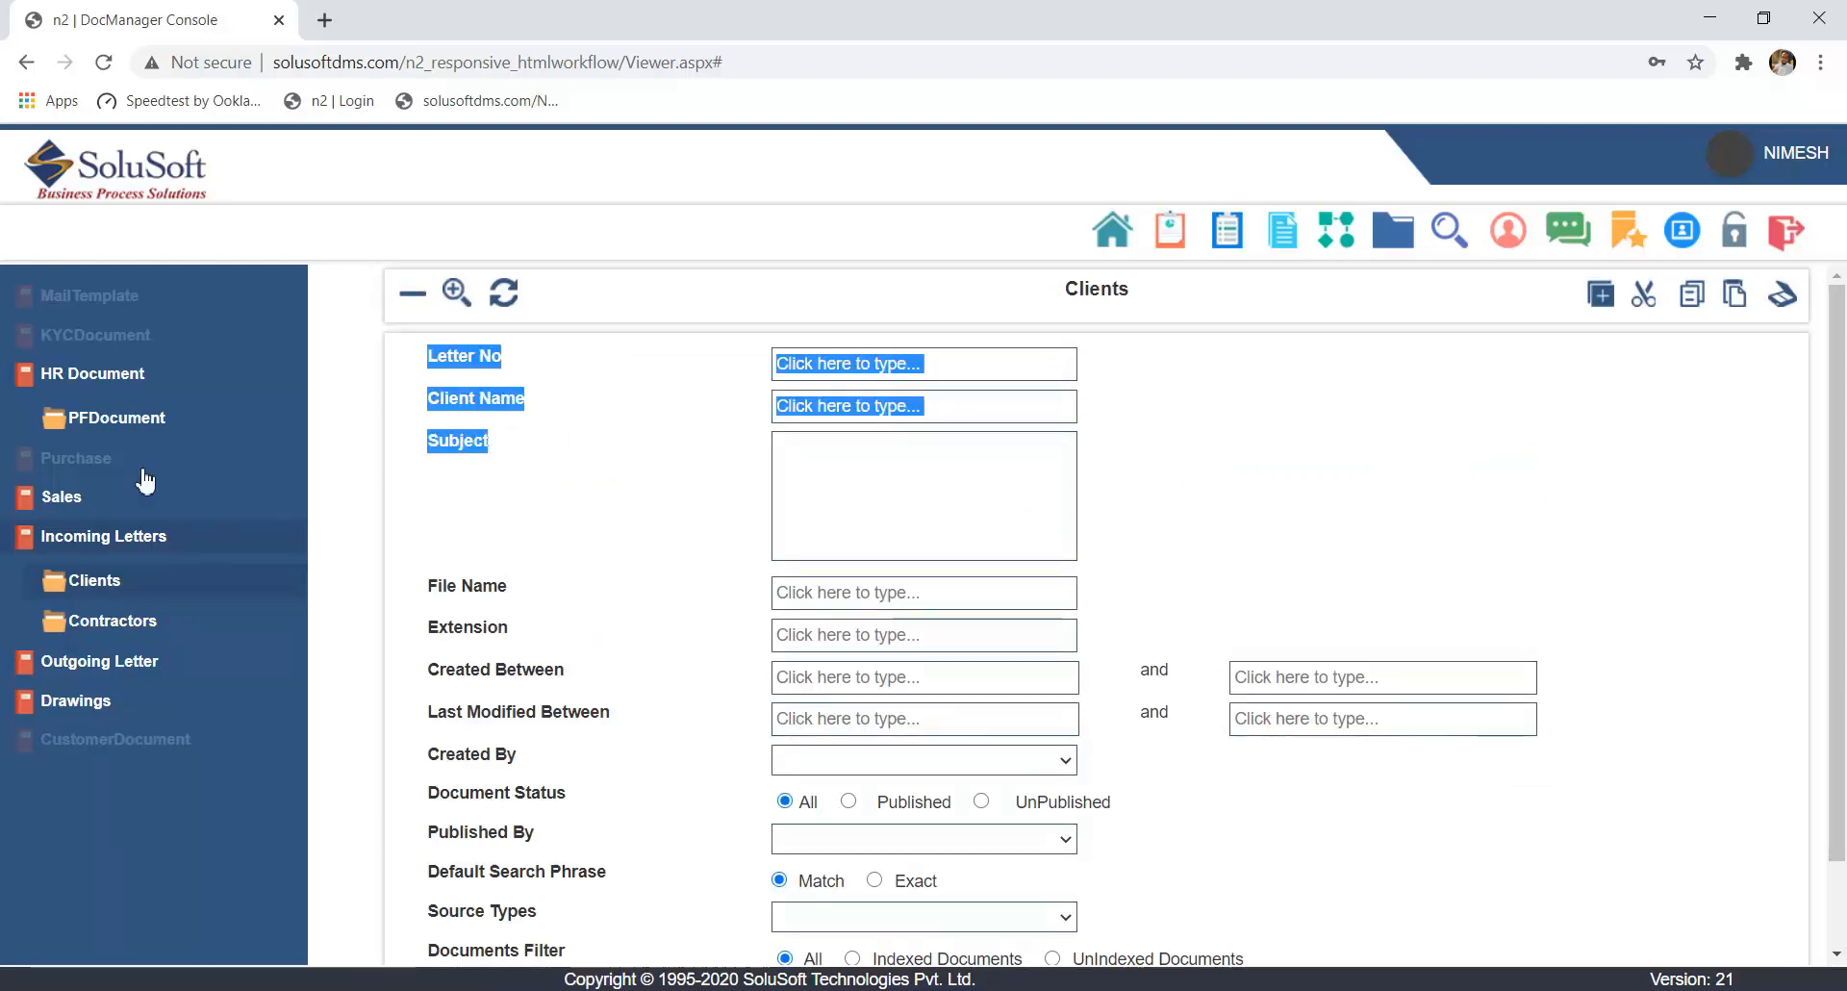
pyautogui.click(132, 390)
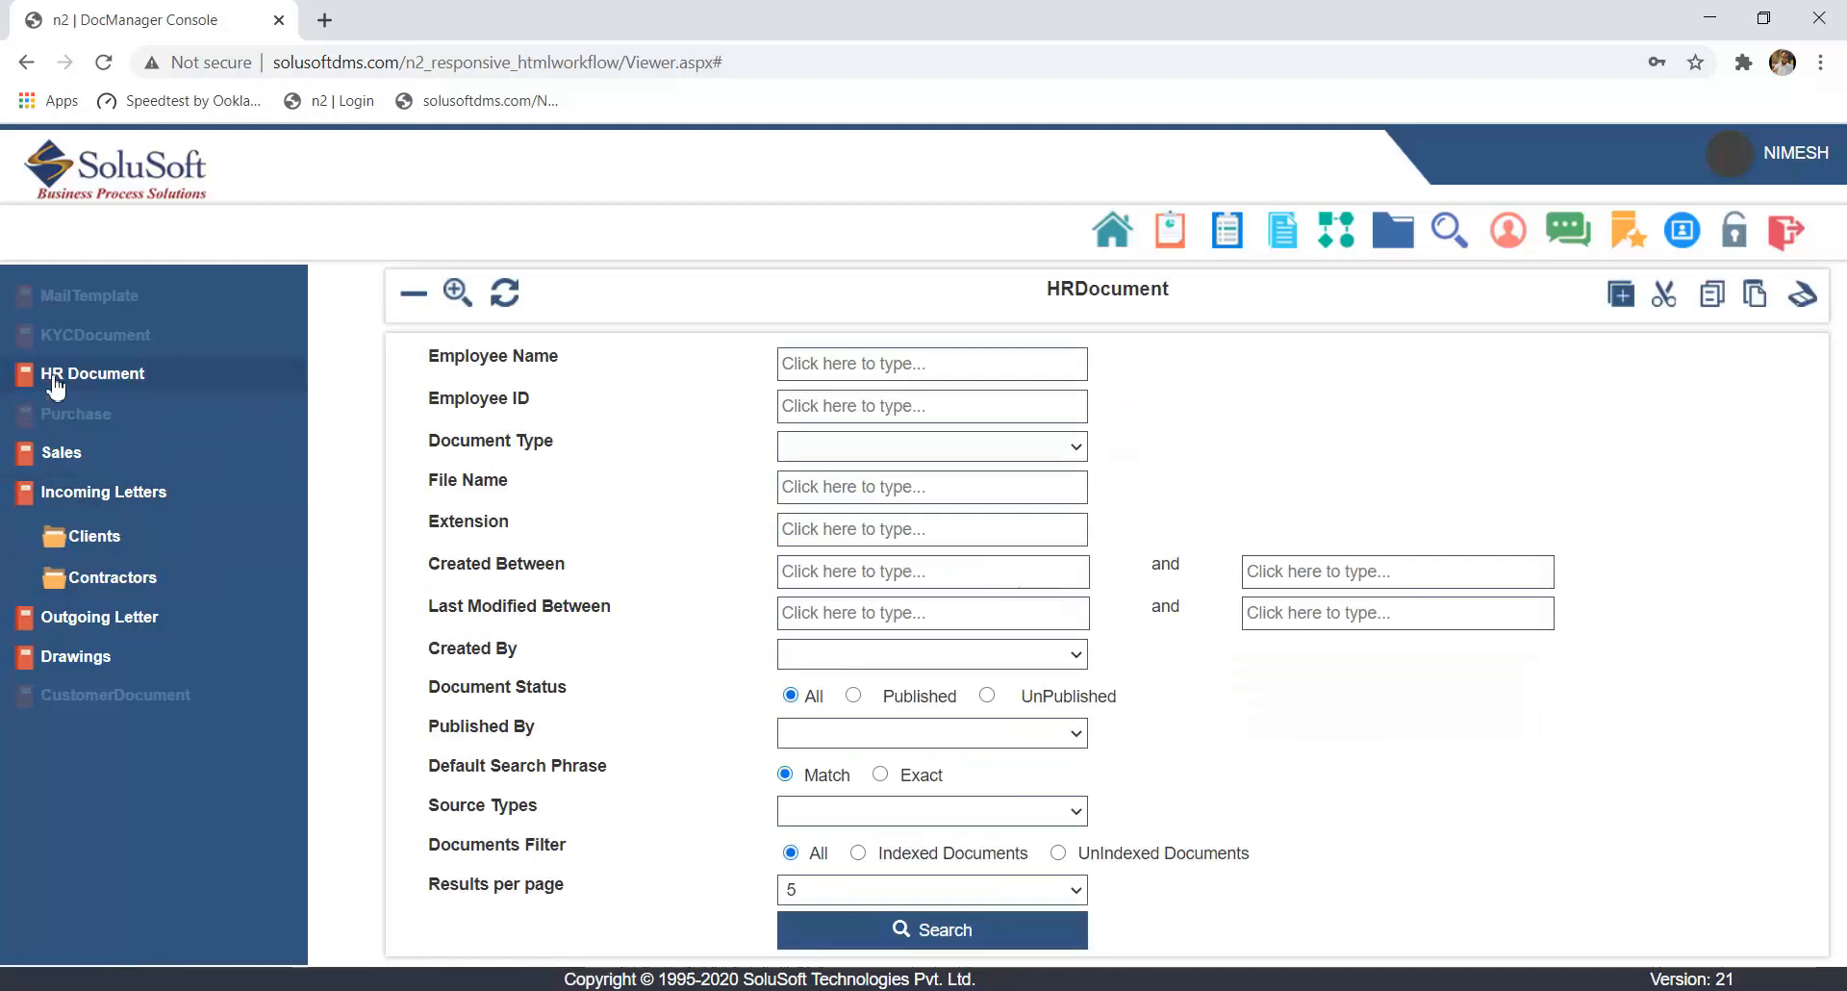
# - Expand the HR Document cabinet's folders and highlight its Employee Name, Employee ID and Document Type search fields
pyautogui.click(55, 384)
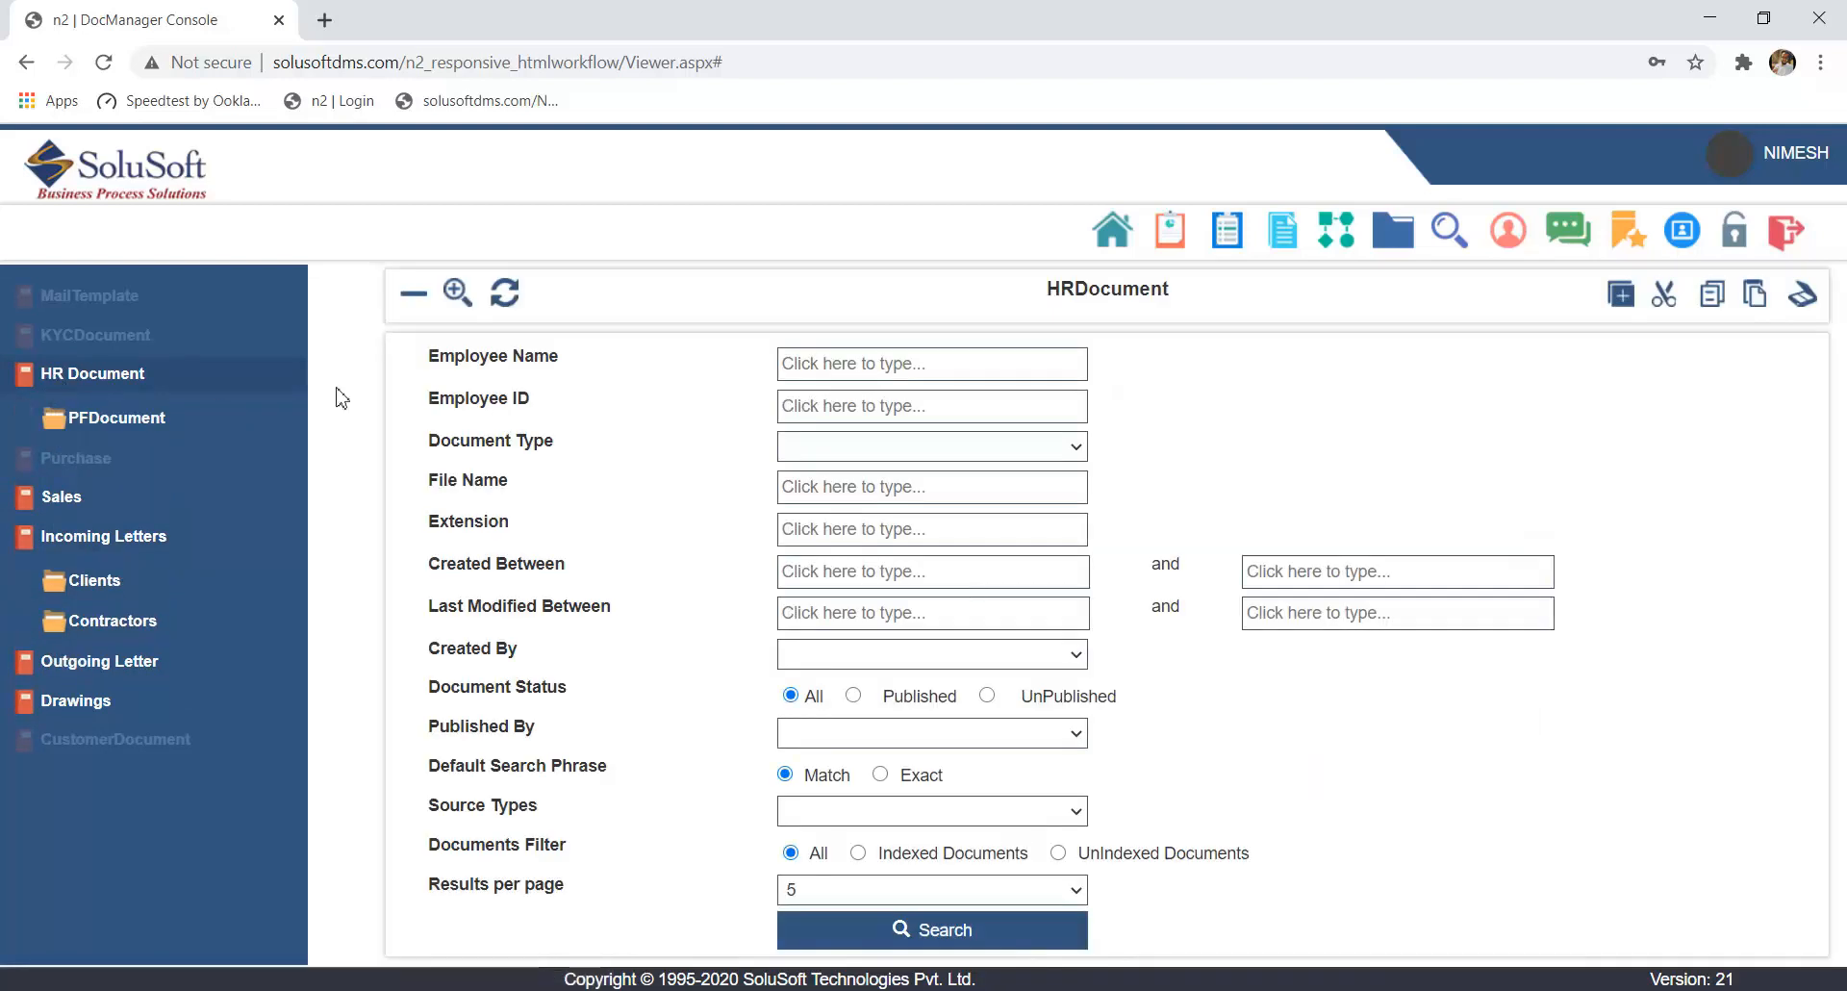
pyautogui.moveTo(566, 451); pyautogui.dragTo(469, 380)
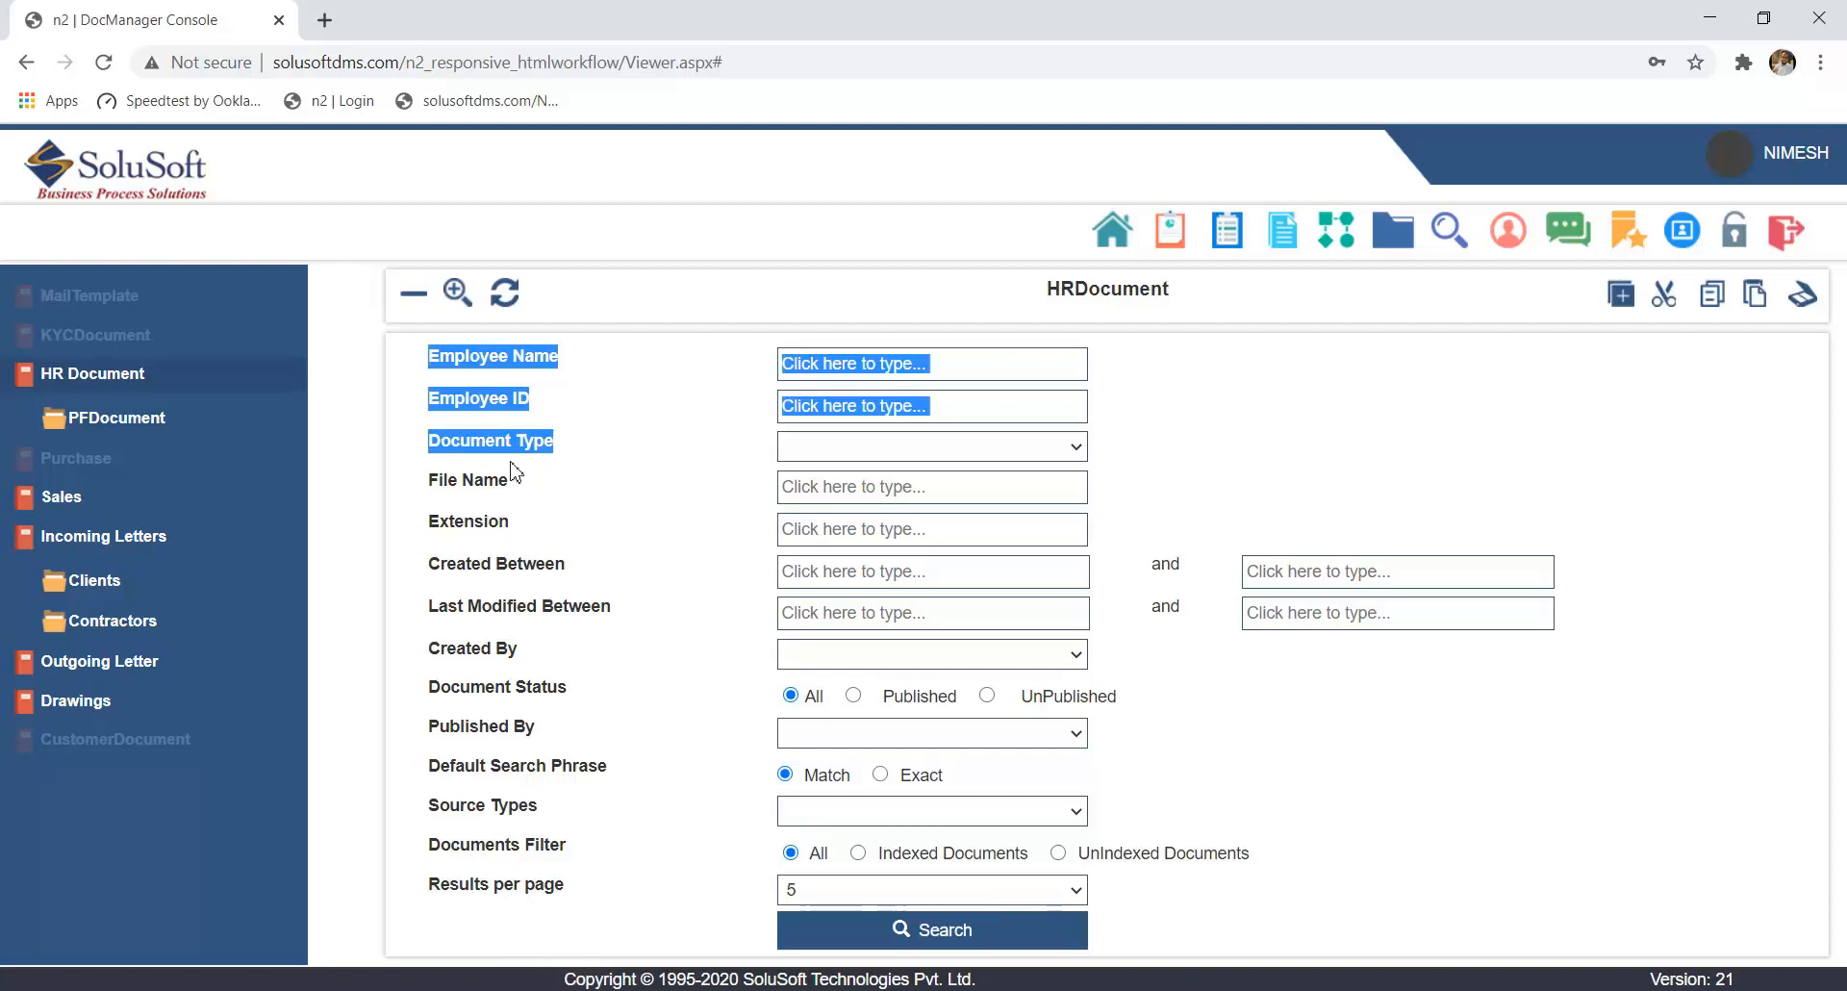
pyautogui.click(616, 479)
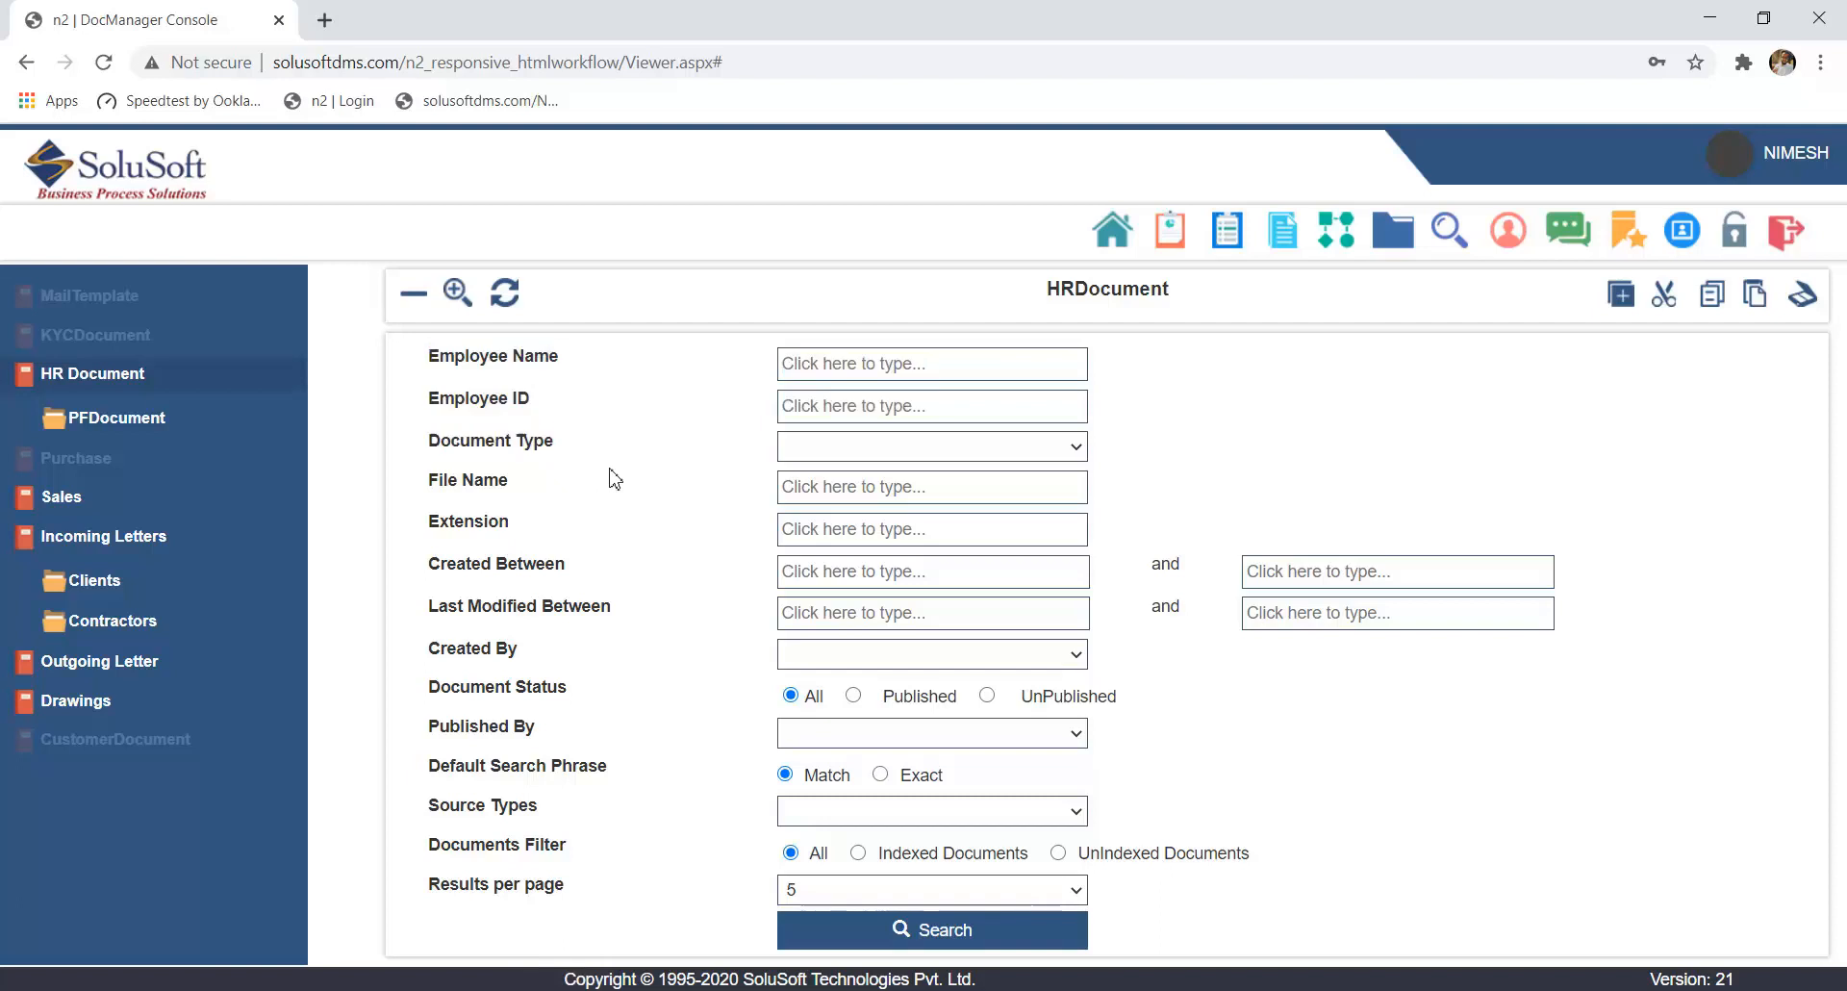
# - Add the DrivingLicense, Experience certificate, Passport and Resume files from the Demo Document folder to the HR Document cabinet
pyautogui.click(1622, 298)
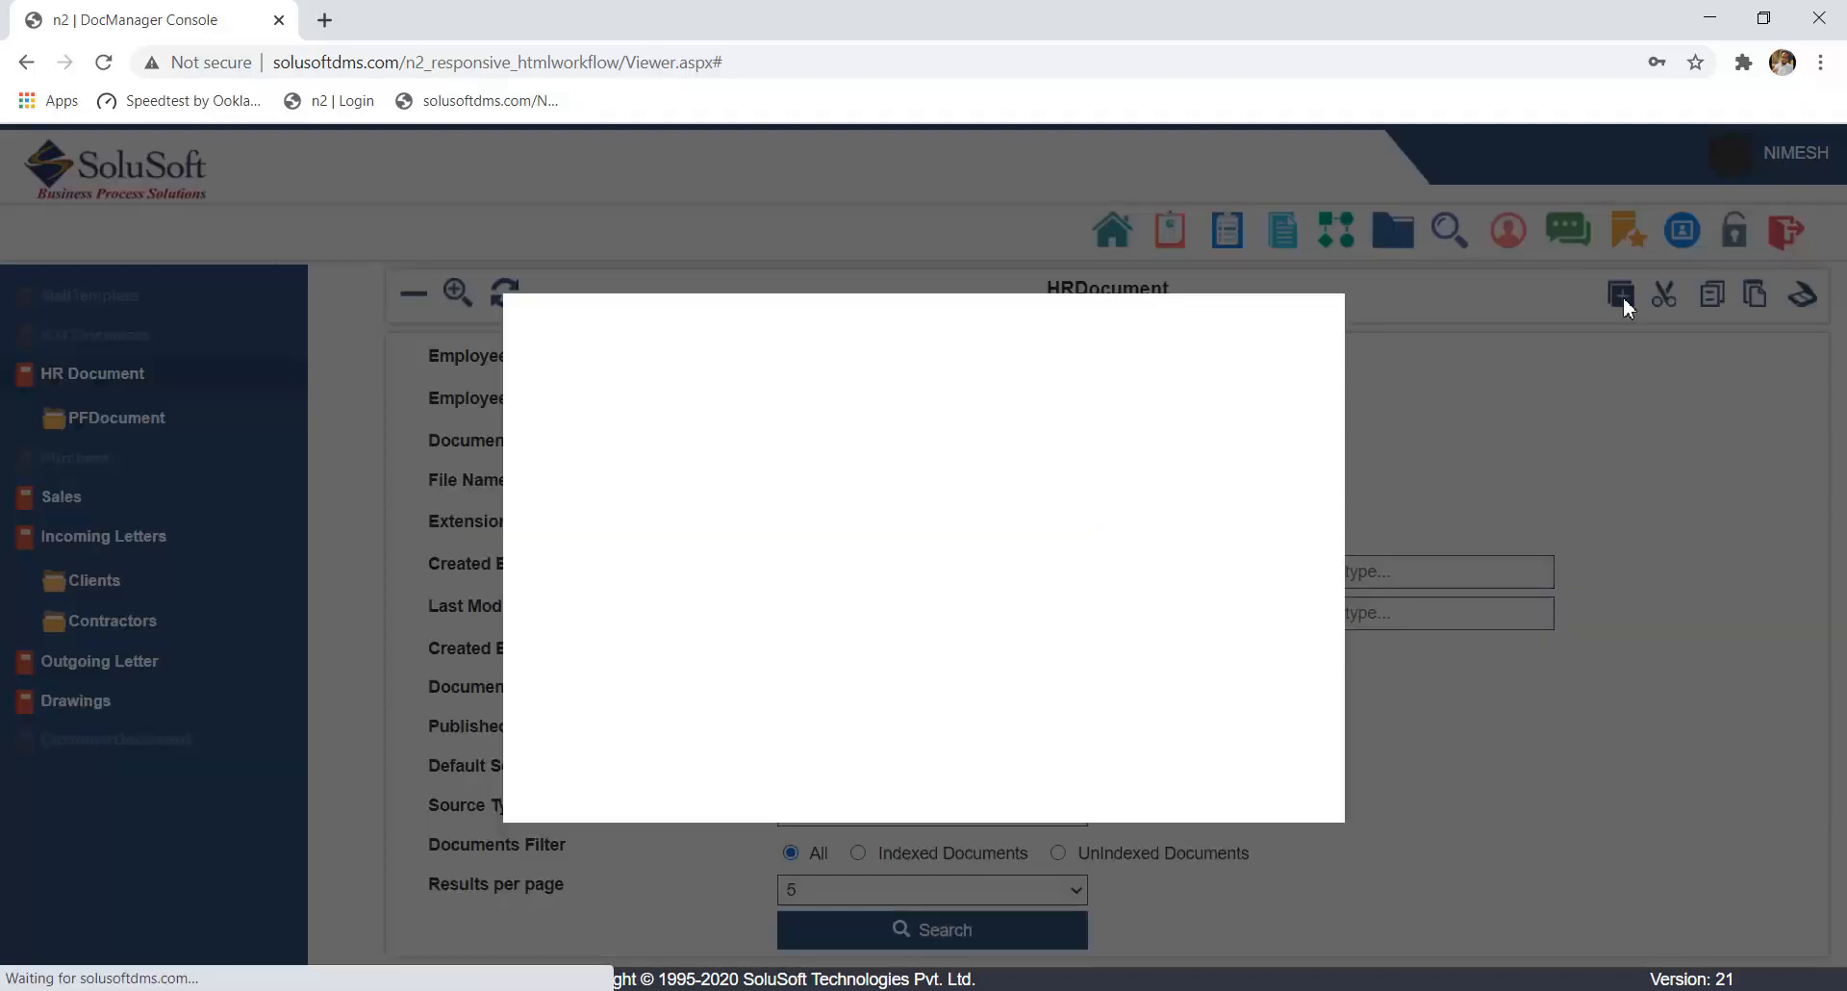
pyautogui.click(752, 739)
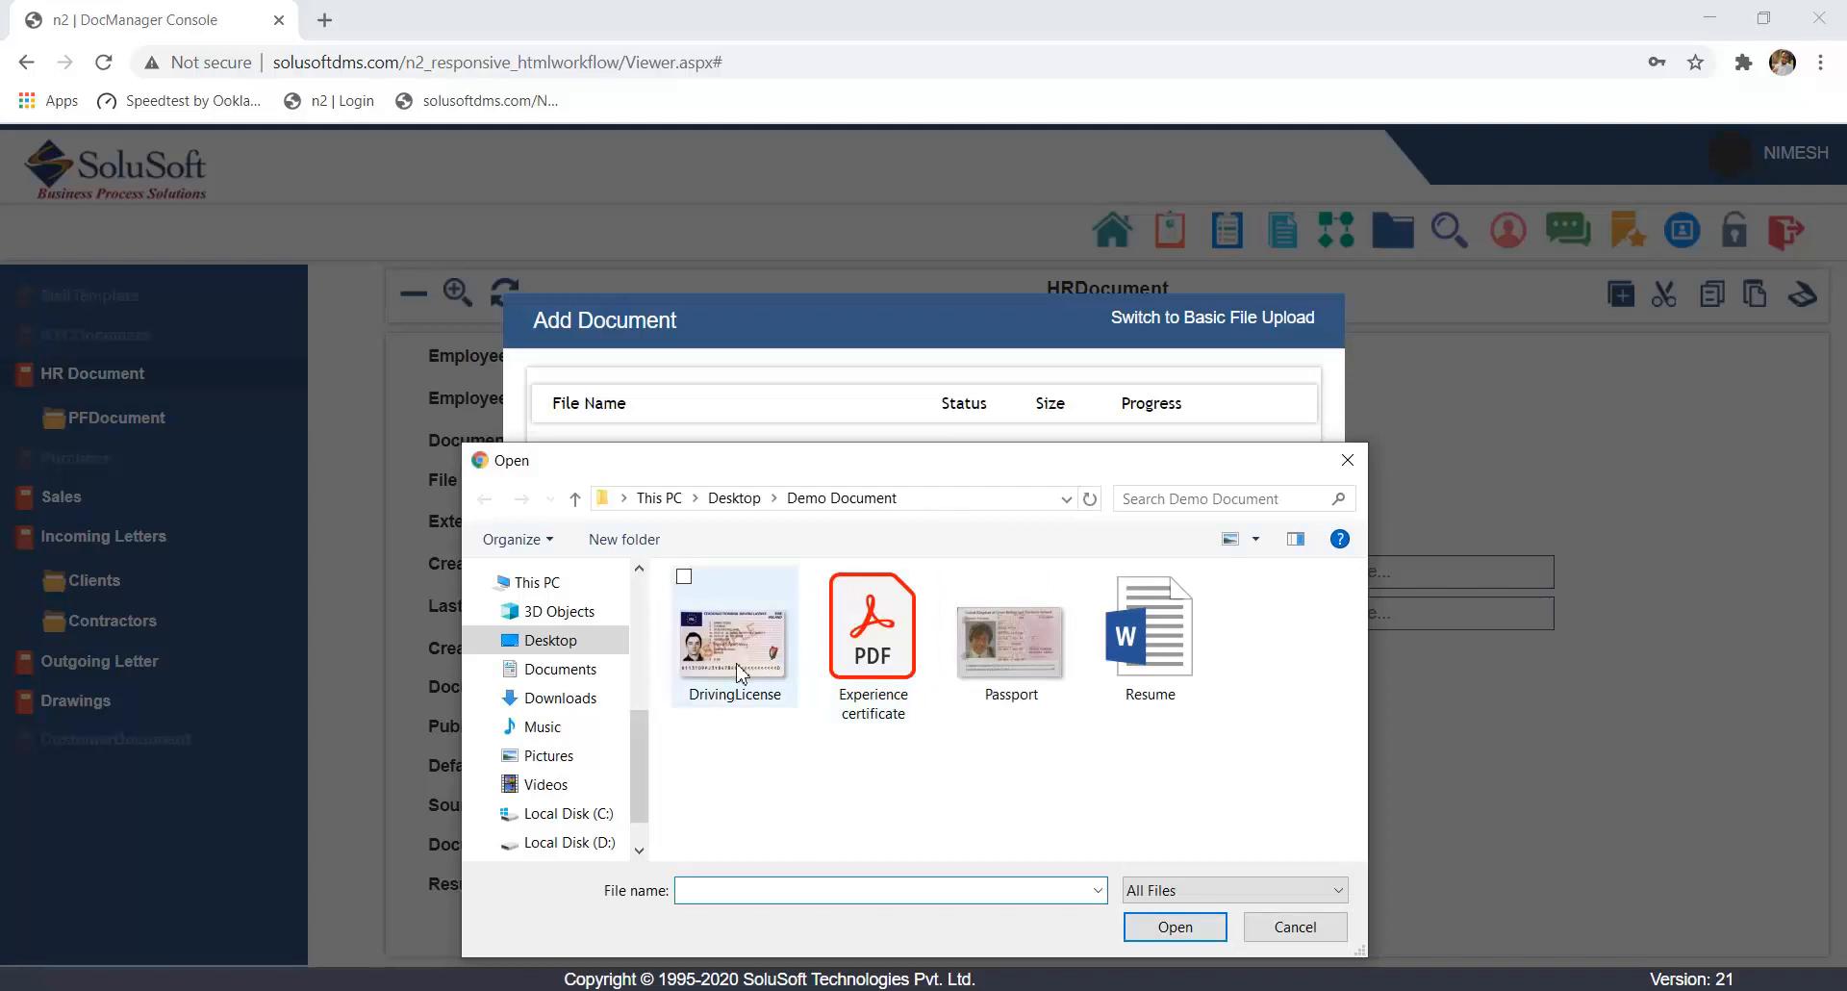
pyautogui.click(777, 671)
pyautogui.keyDown('ctrl'); pyautogui.click(912, 643); pyautogui.keyUp('ctrl')
pyautogui.keyDown('ctrl'); pyautogui.click(1015, 650); pyautogui.keyUp('ctrl')
pyautogui.keyDown('ctrl'); pyautogui.click(1150, 640); pyautogui.keyUp('ctrl')
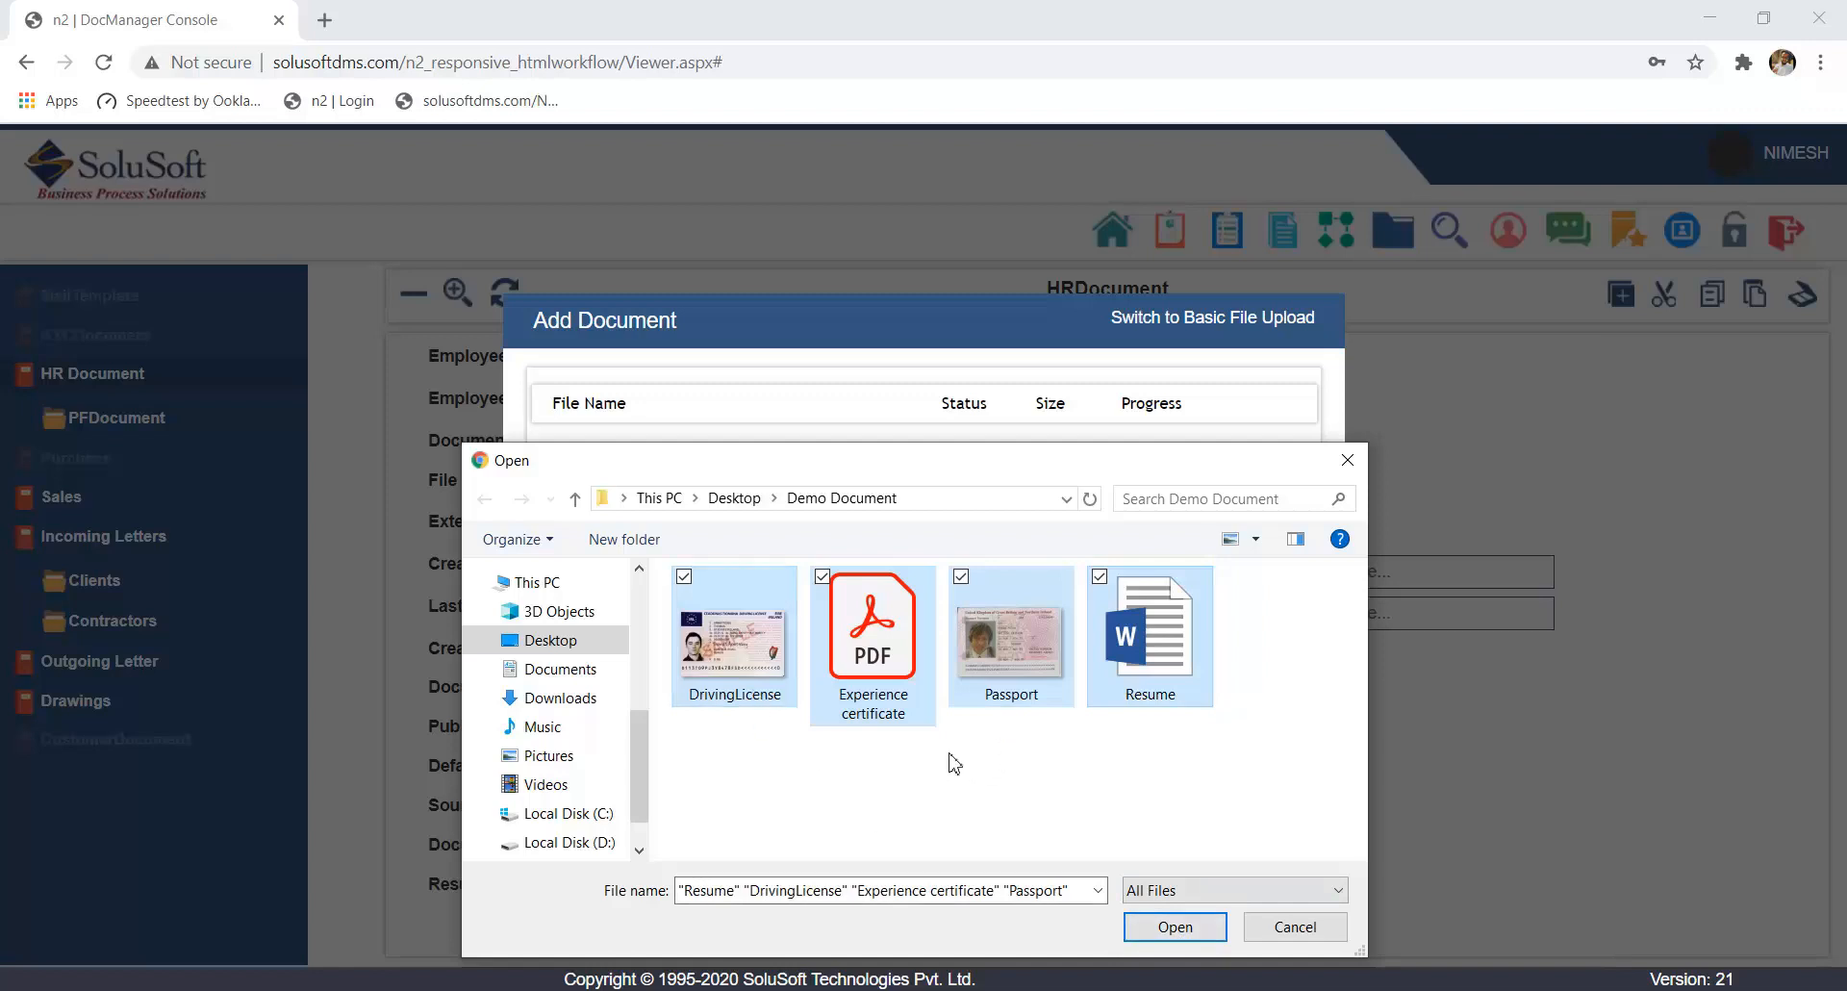
pyautogui.click(1174, 926)
pyautogui.click(1043, 740)
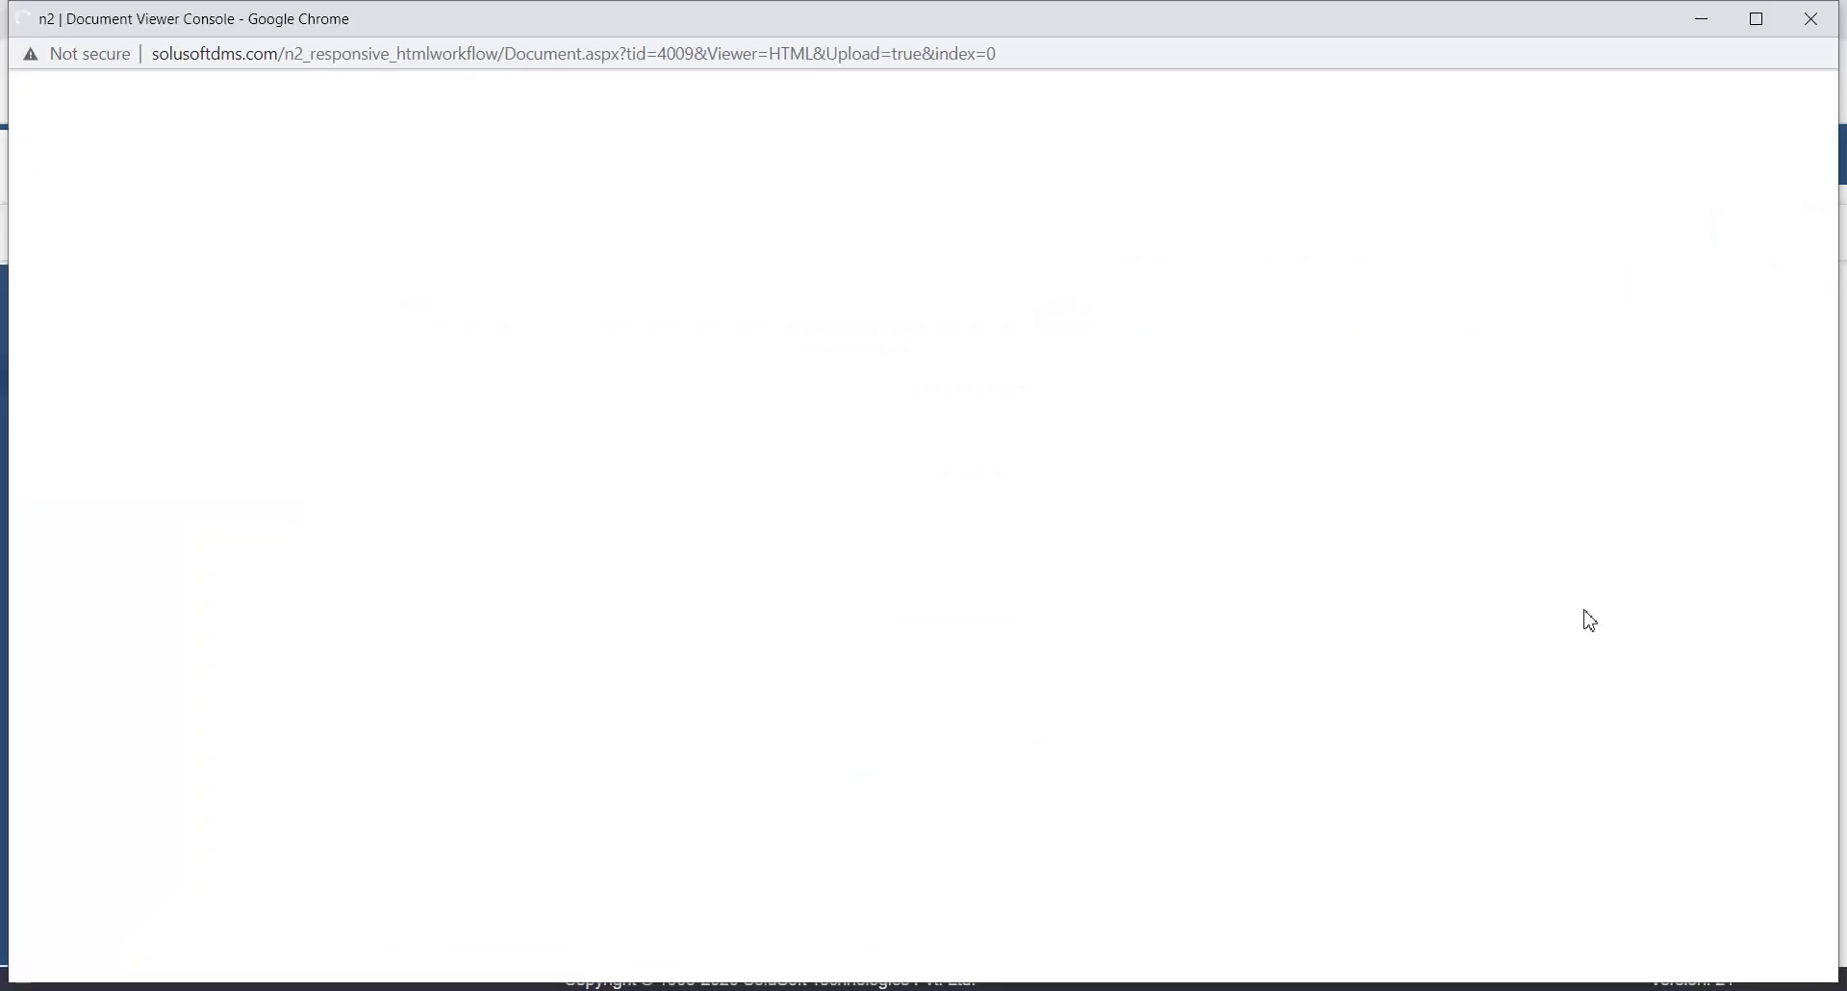
# - Maximize the document viewer window and enlarge the driving licence image to 150%
pyautogui.click(1756, 18)
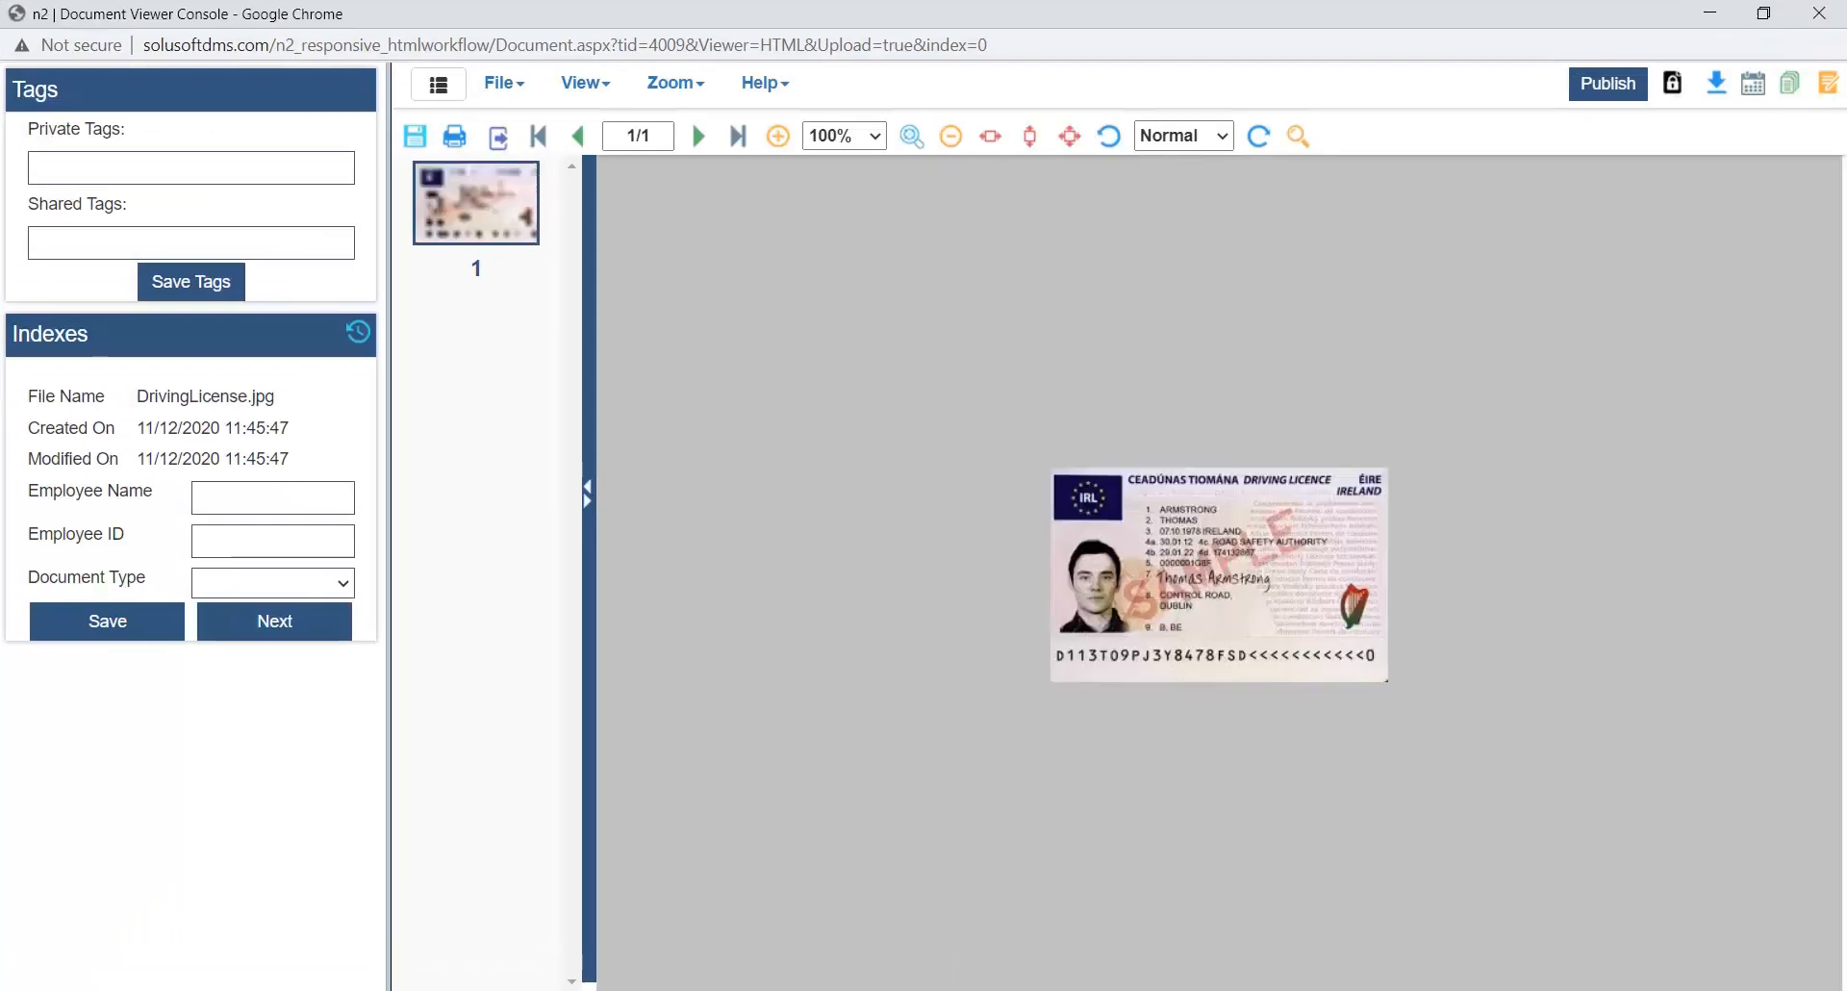
pyautogui.moveTo(589, 938)
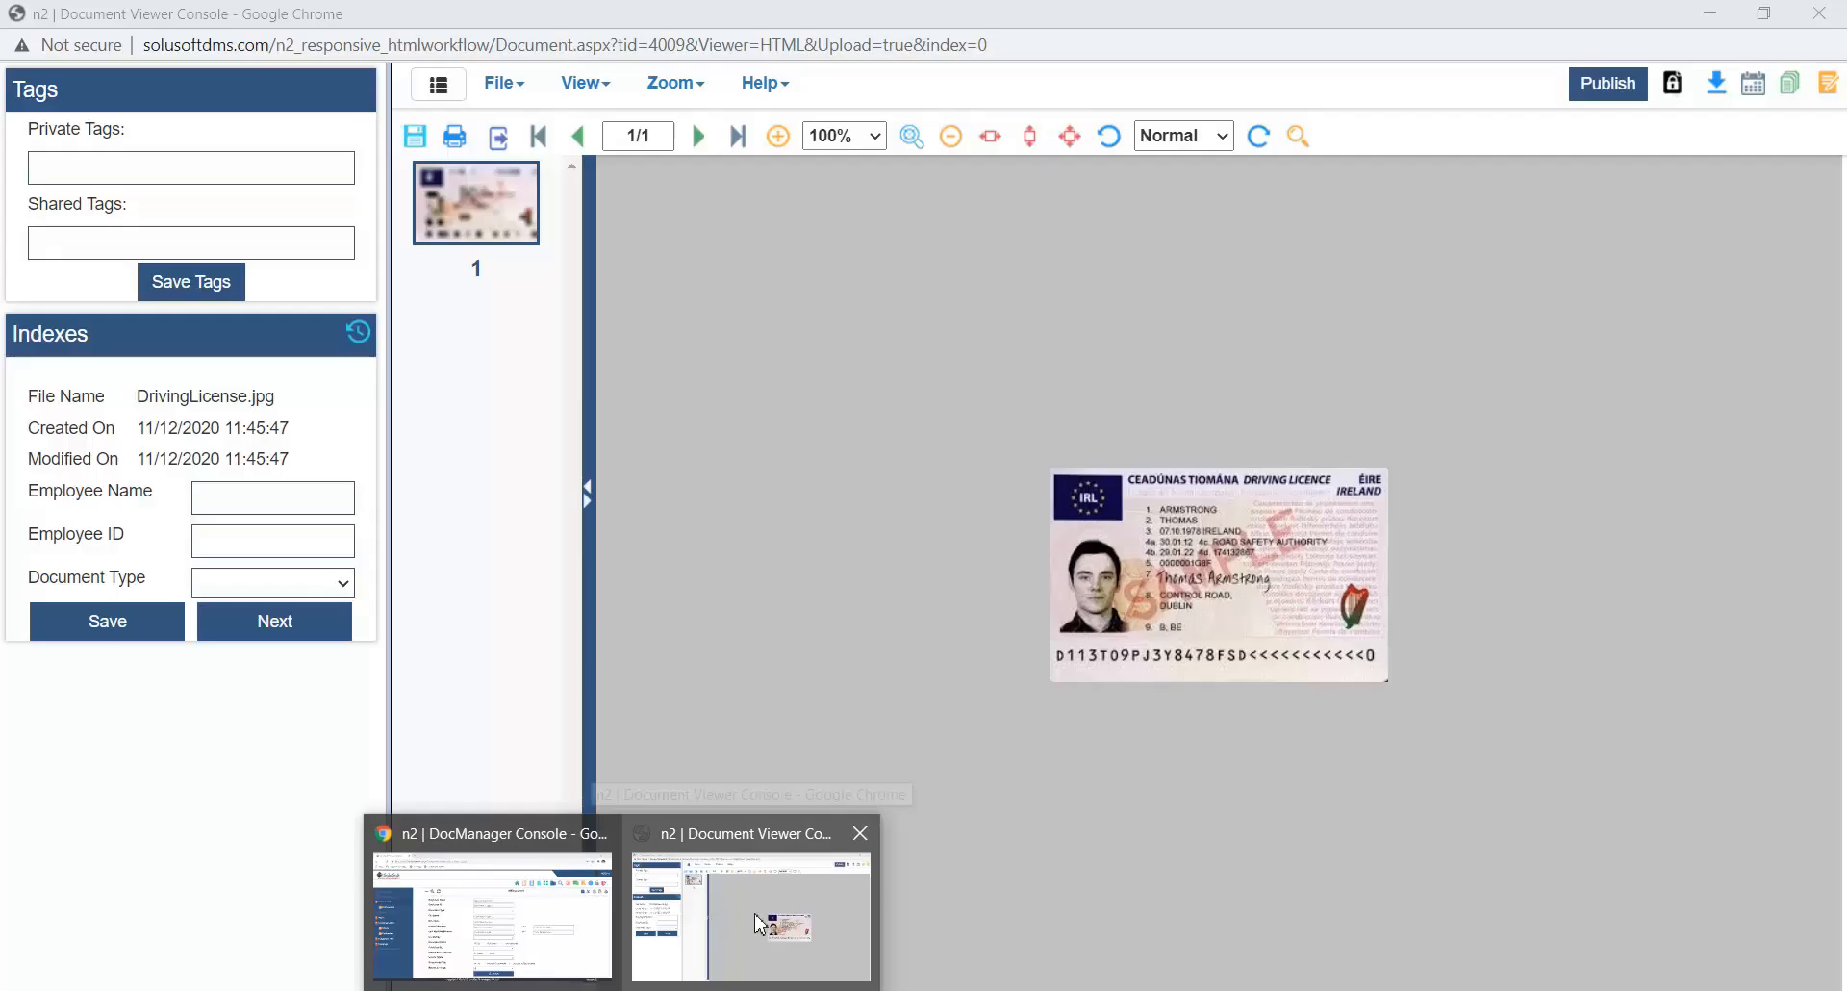
pyautogui.click(755, 924)
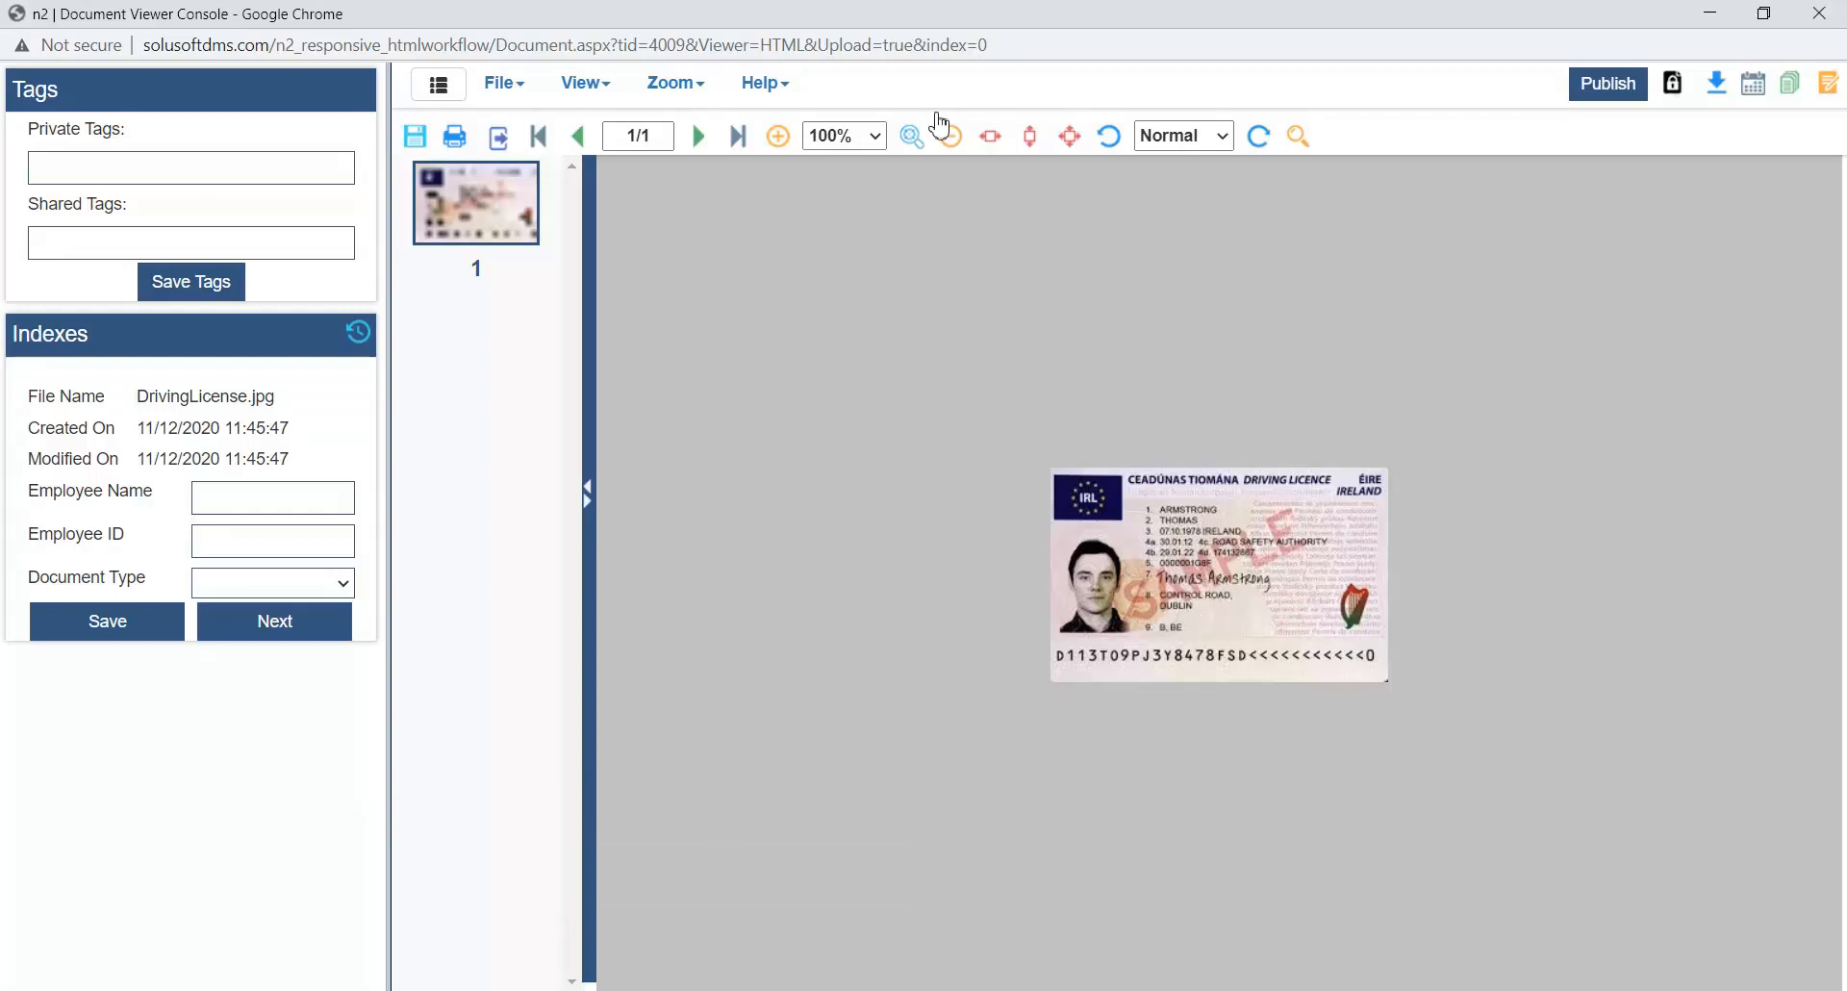
pyautogui.click(877, 142)
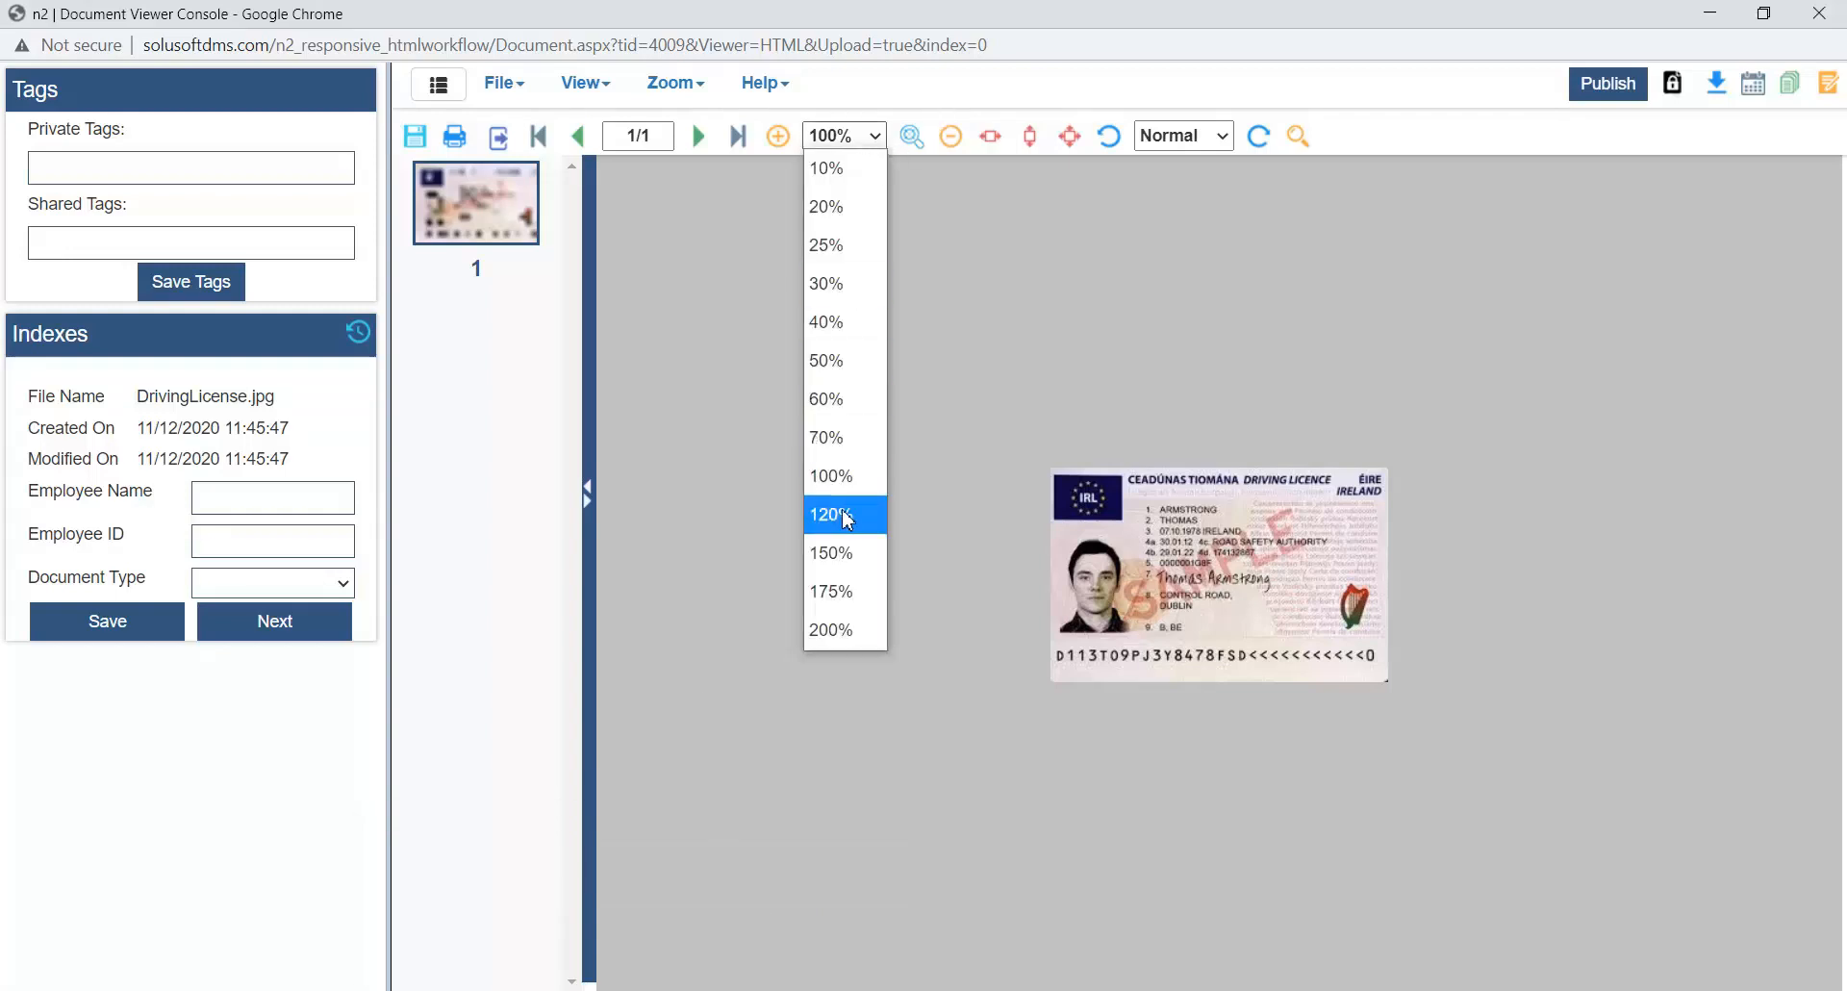
pyautogui.click(847, 520)
pyautogui.click(833, 136)
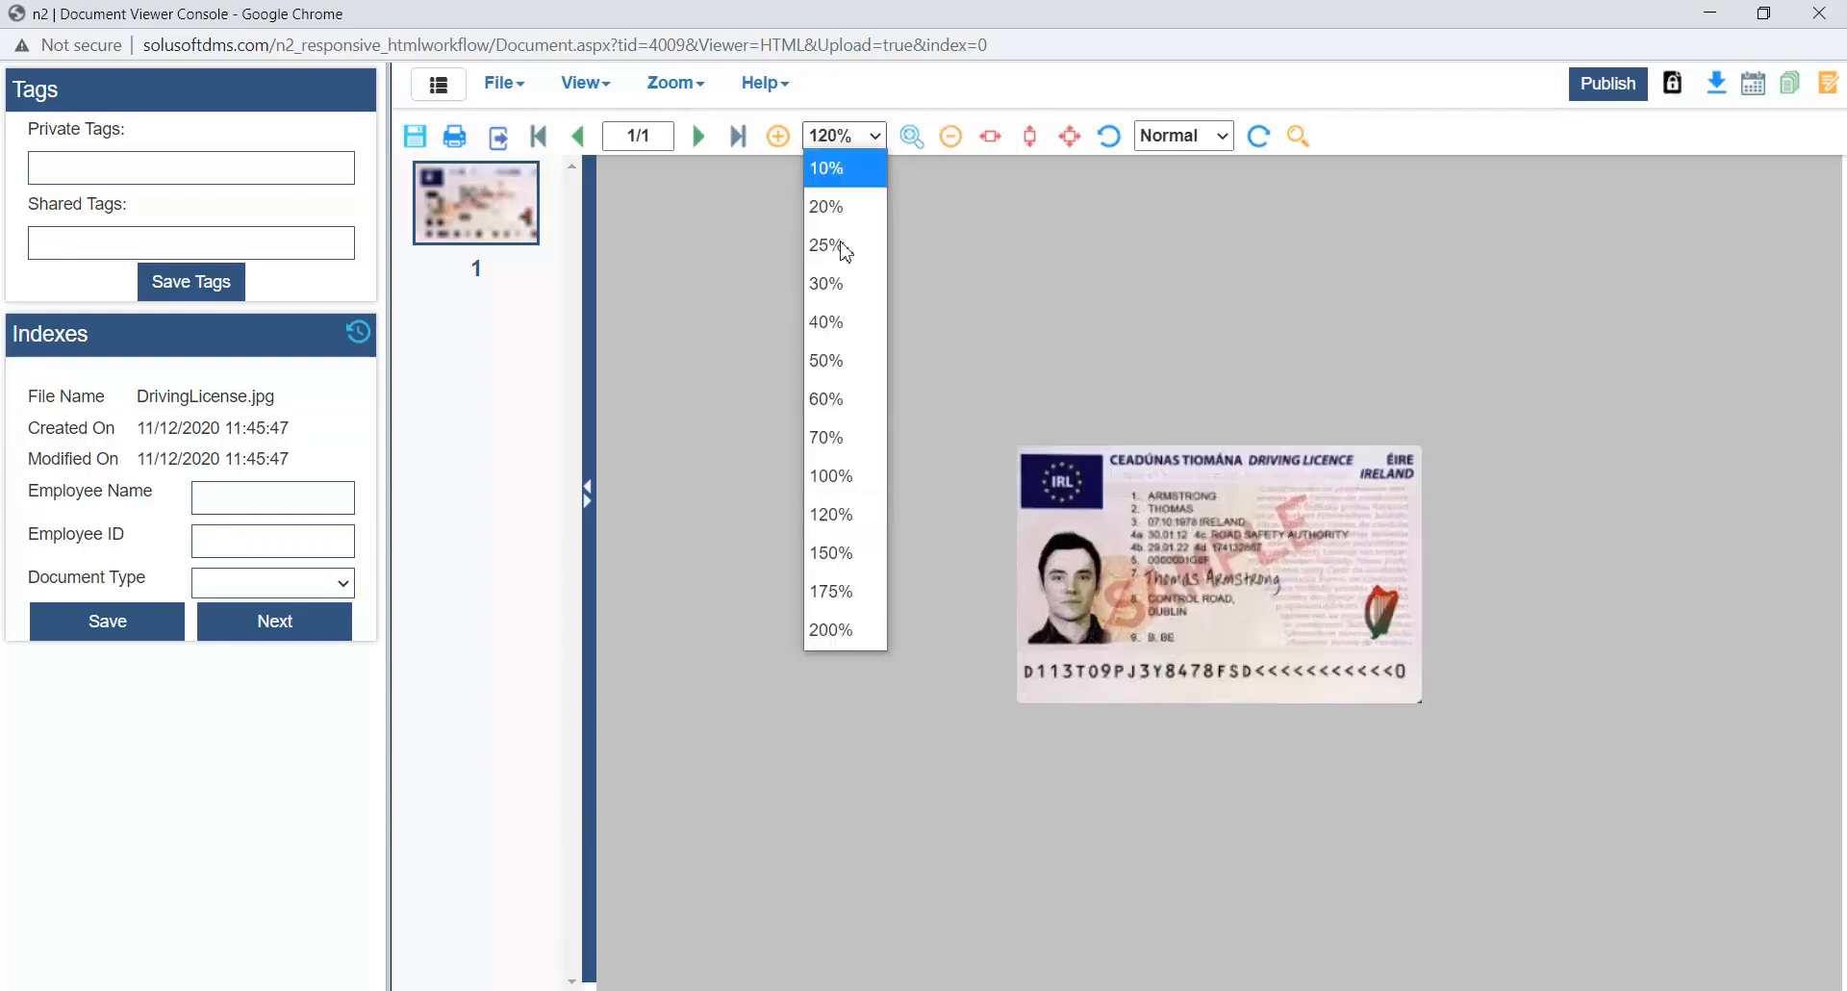
pyautogui.click(829, 556)
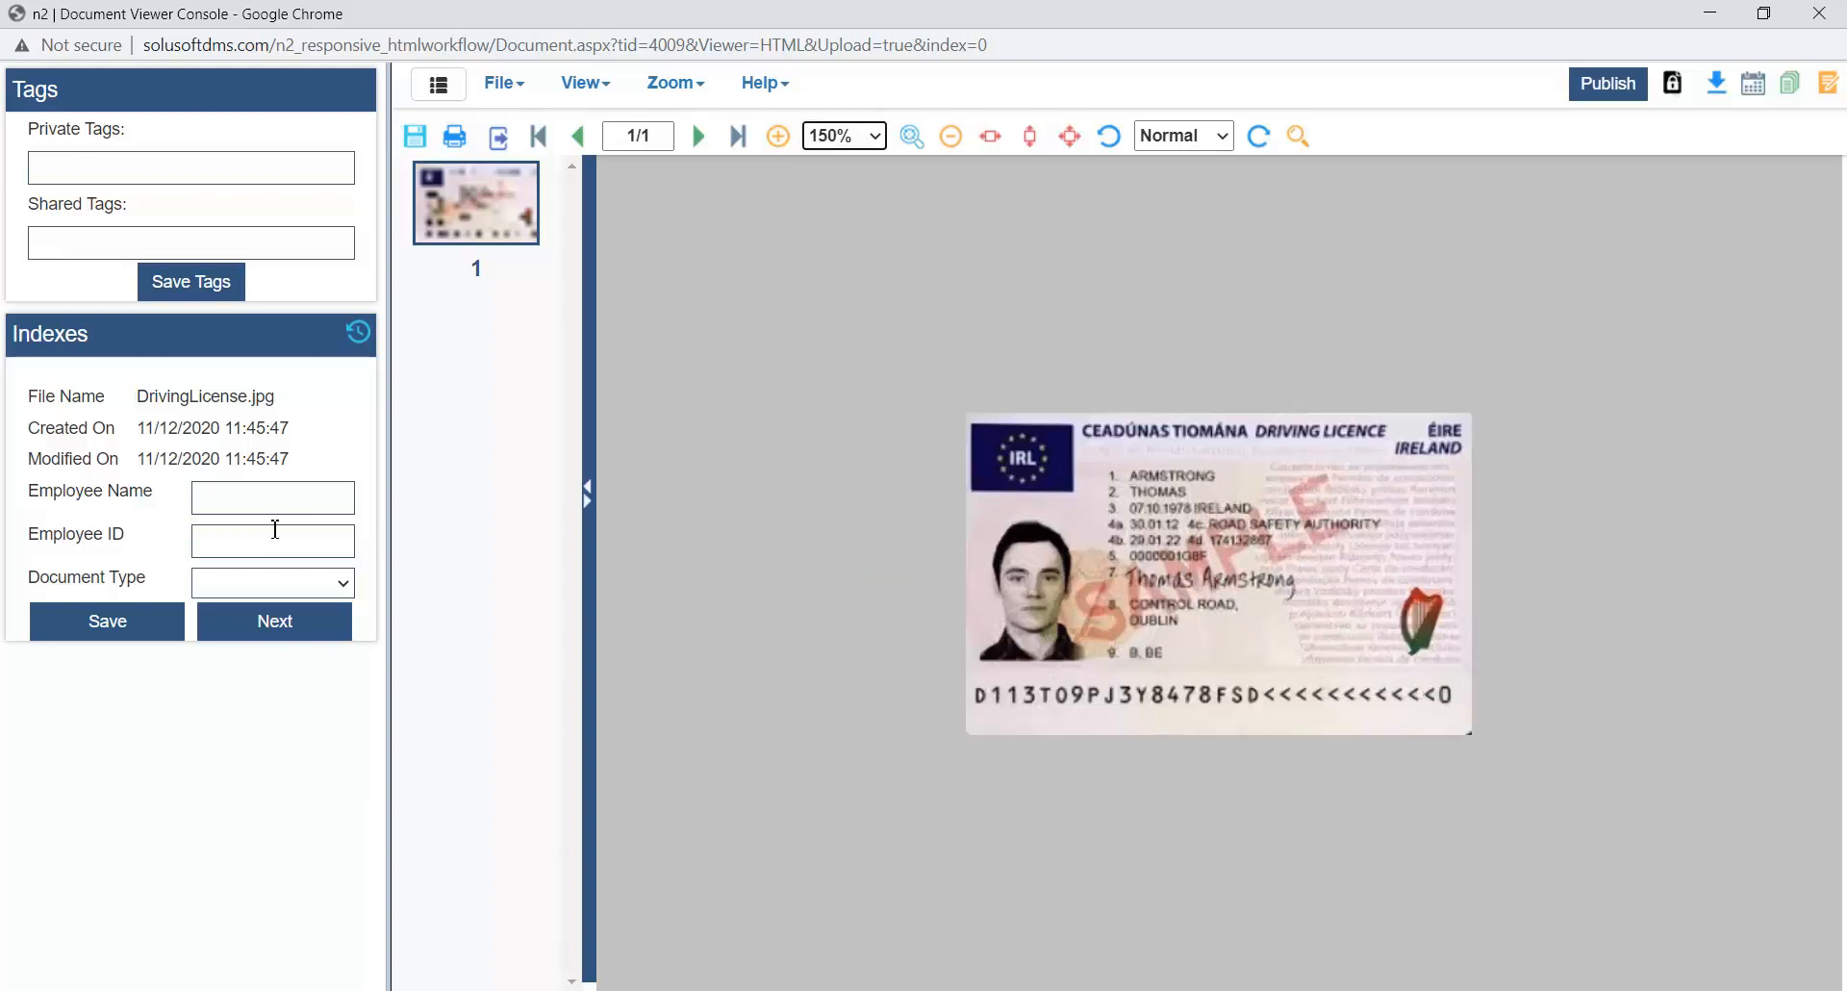
# - Fill in the employee's name and ID for DrivingLicense.jpg, set Document Type to DrivingLicense and save the indexes
pyautogui.click(231, 498)
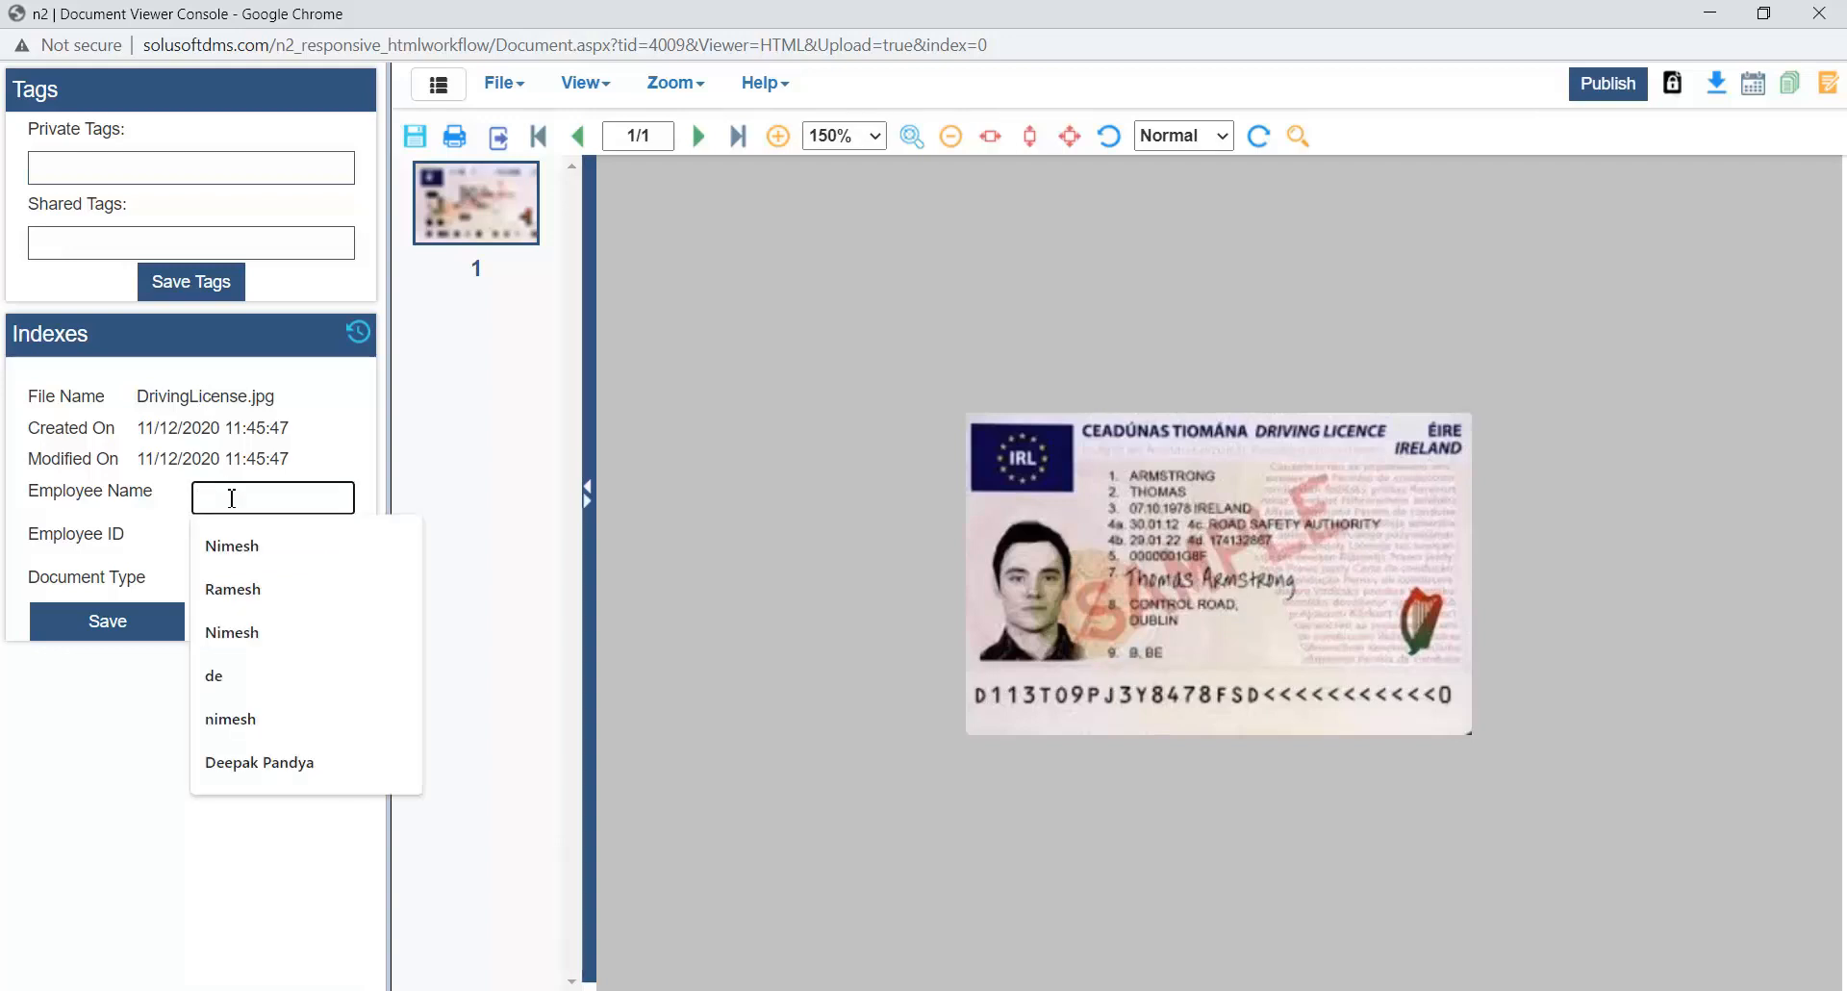
pyautogui.write('C')
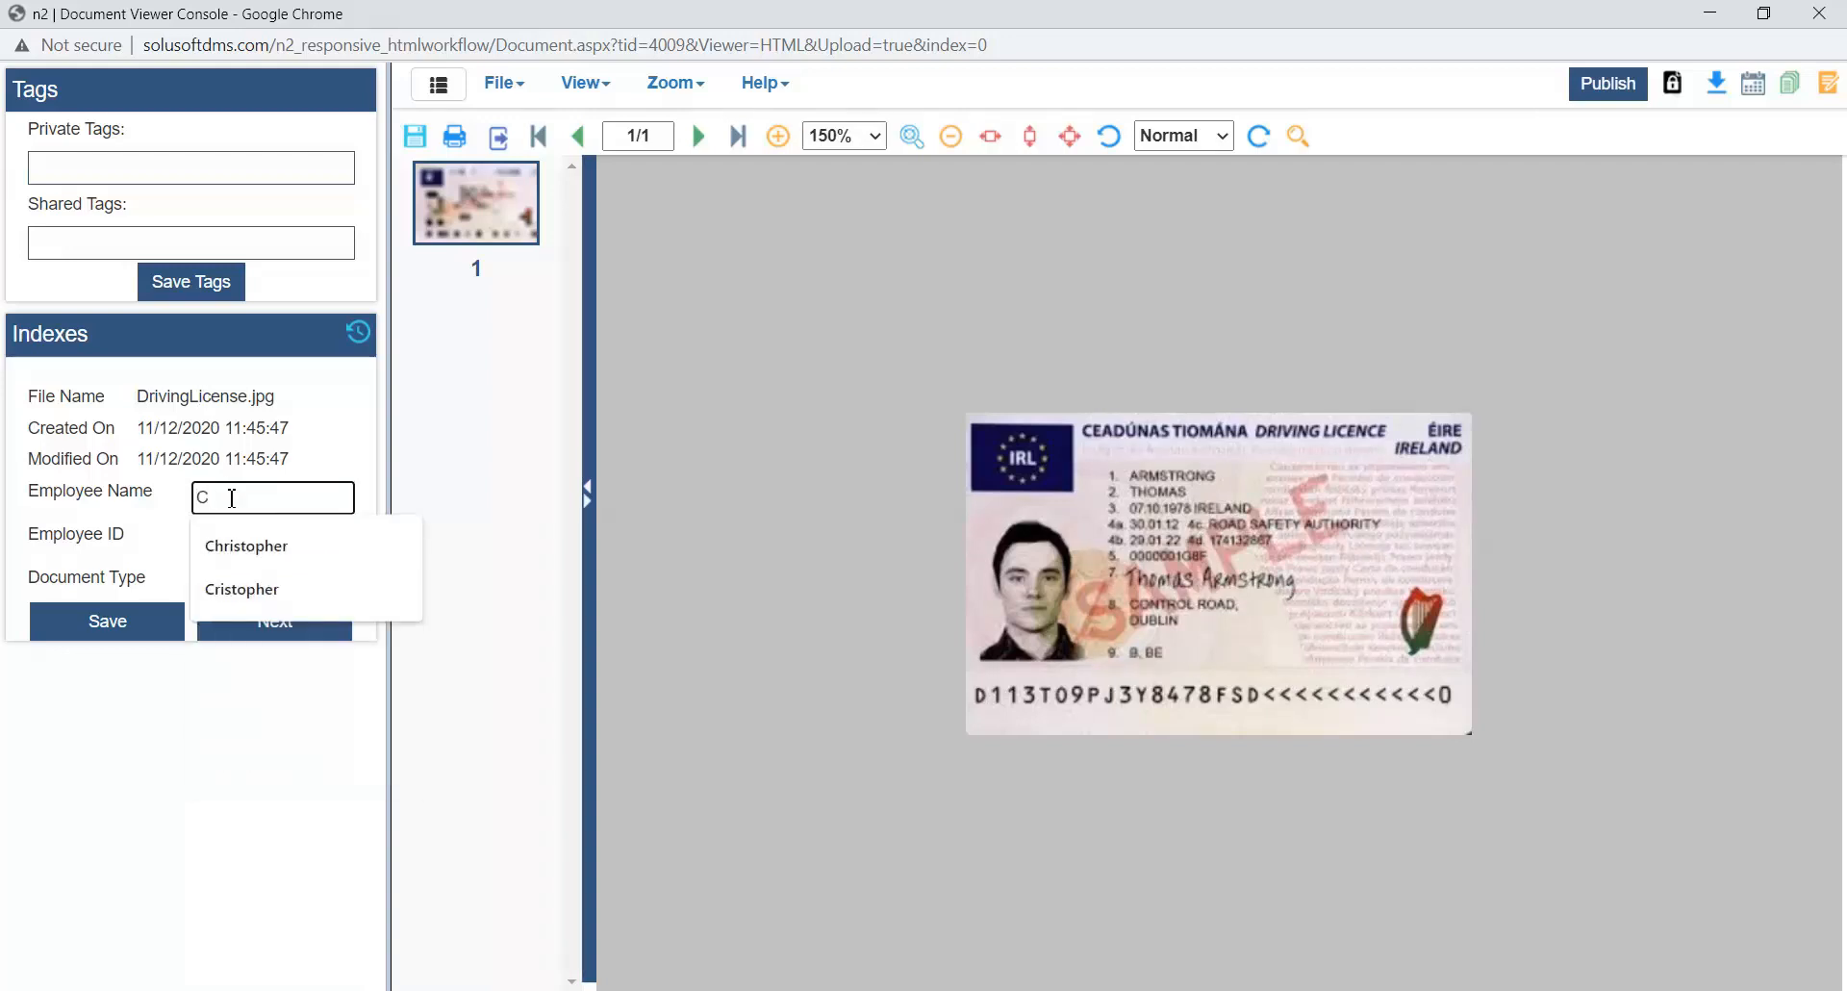
pyautogui.write('hr')
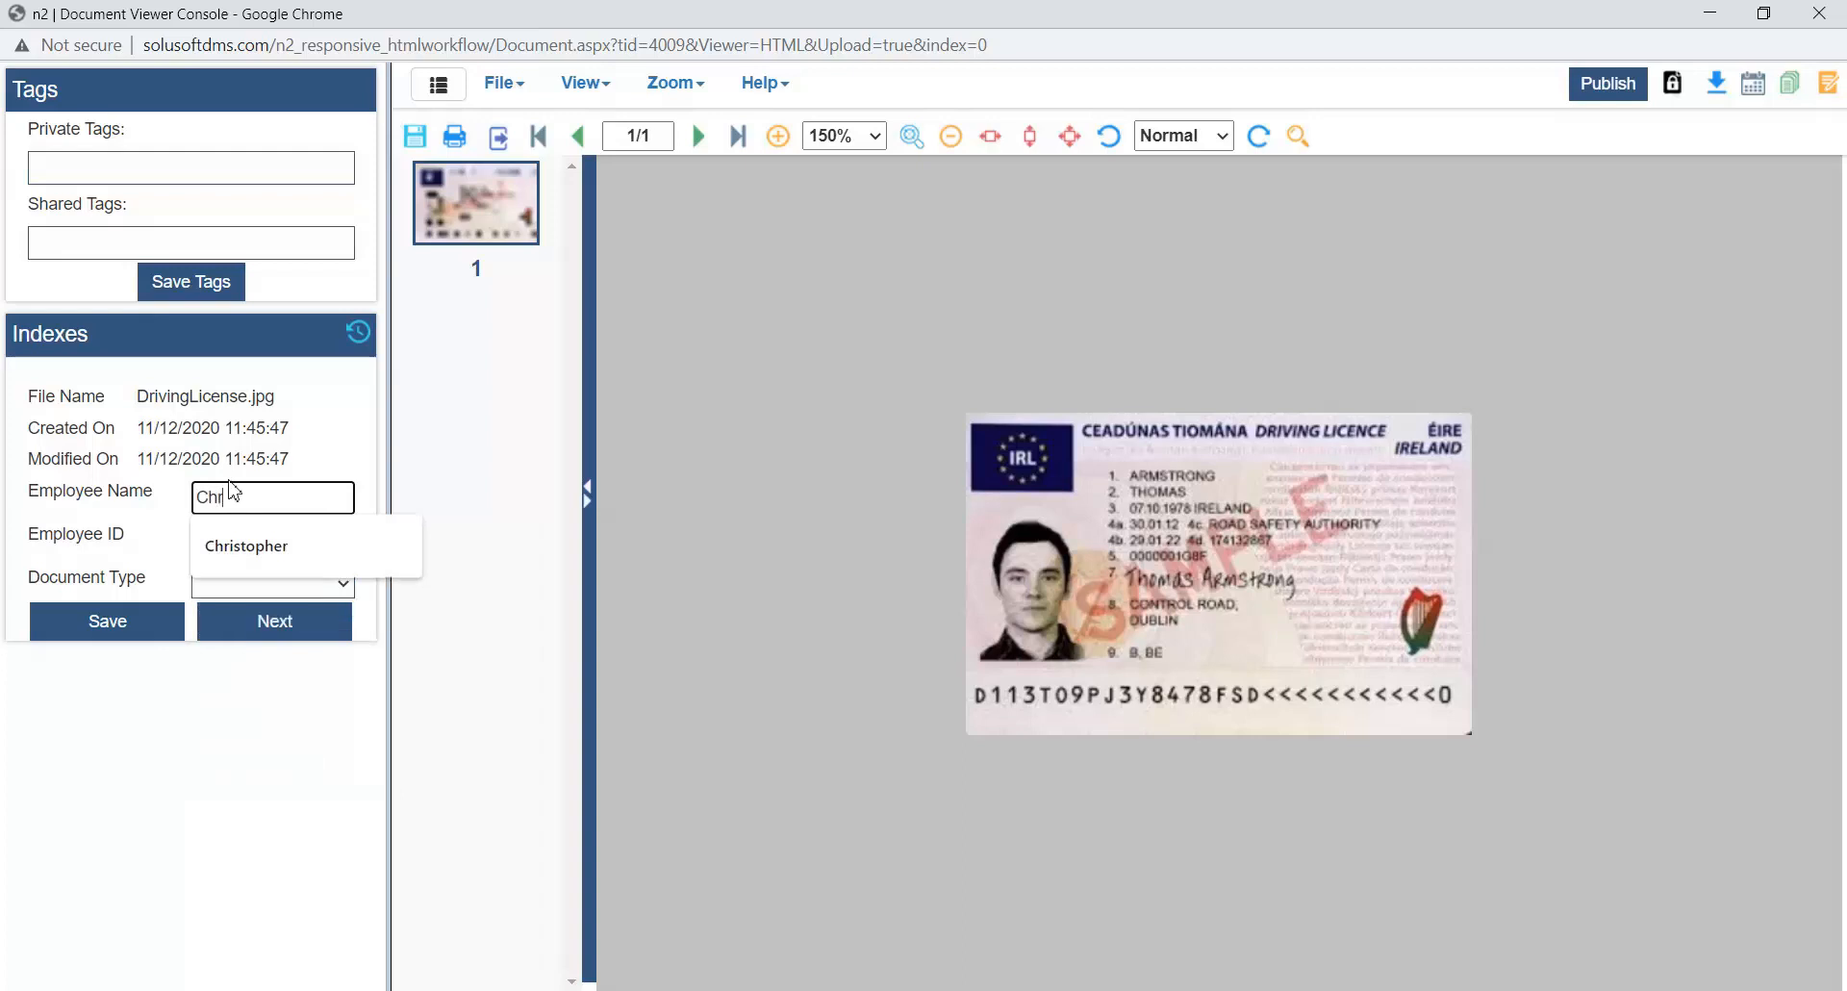
pyautogui.write('istopher')
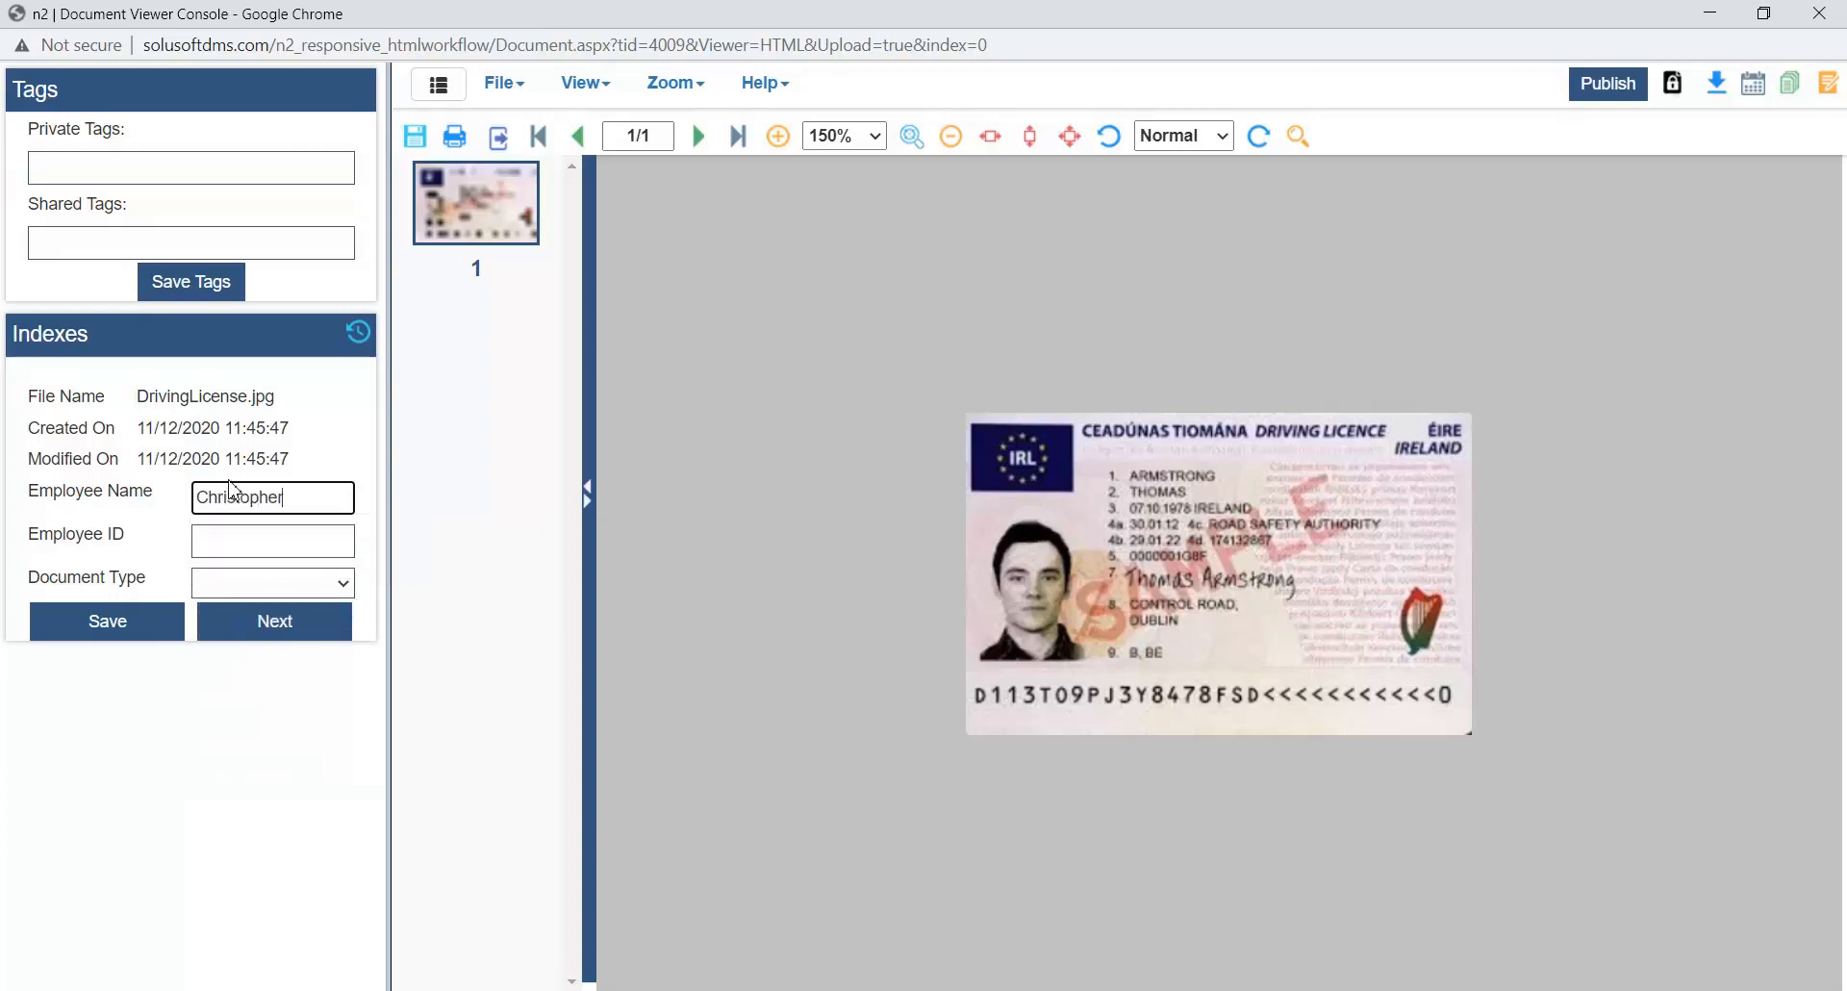
pyautogui.click(233, 536)
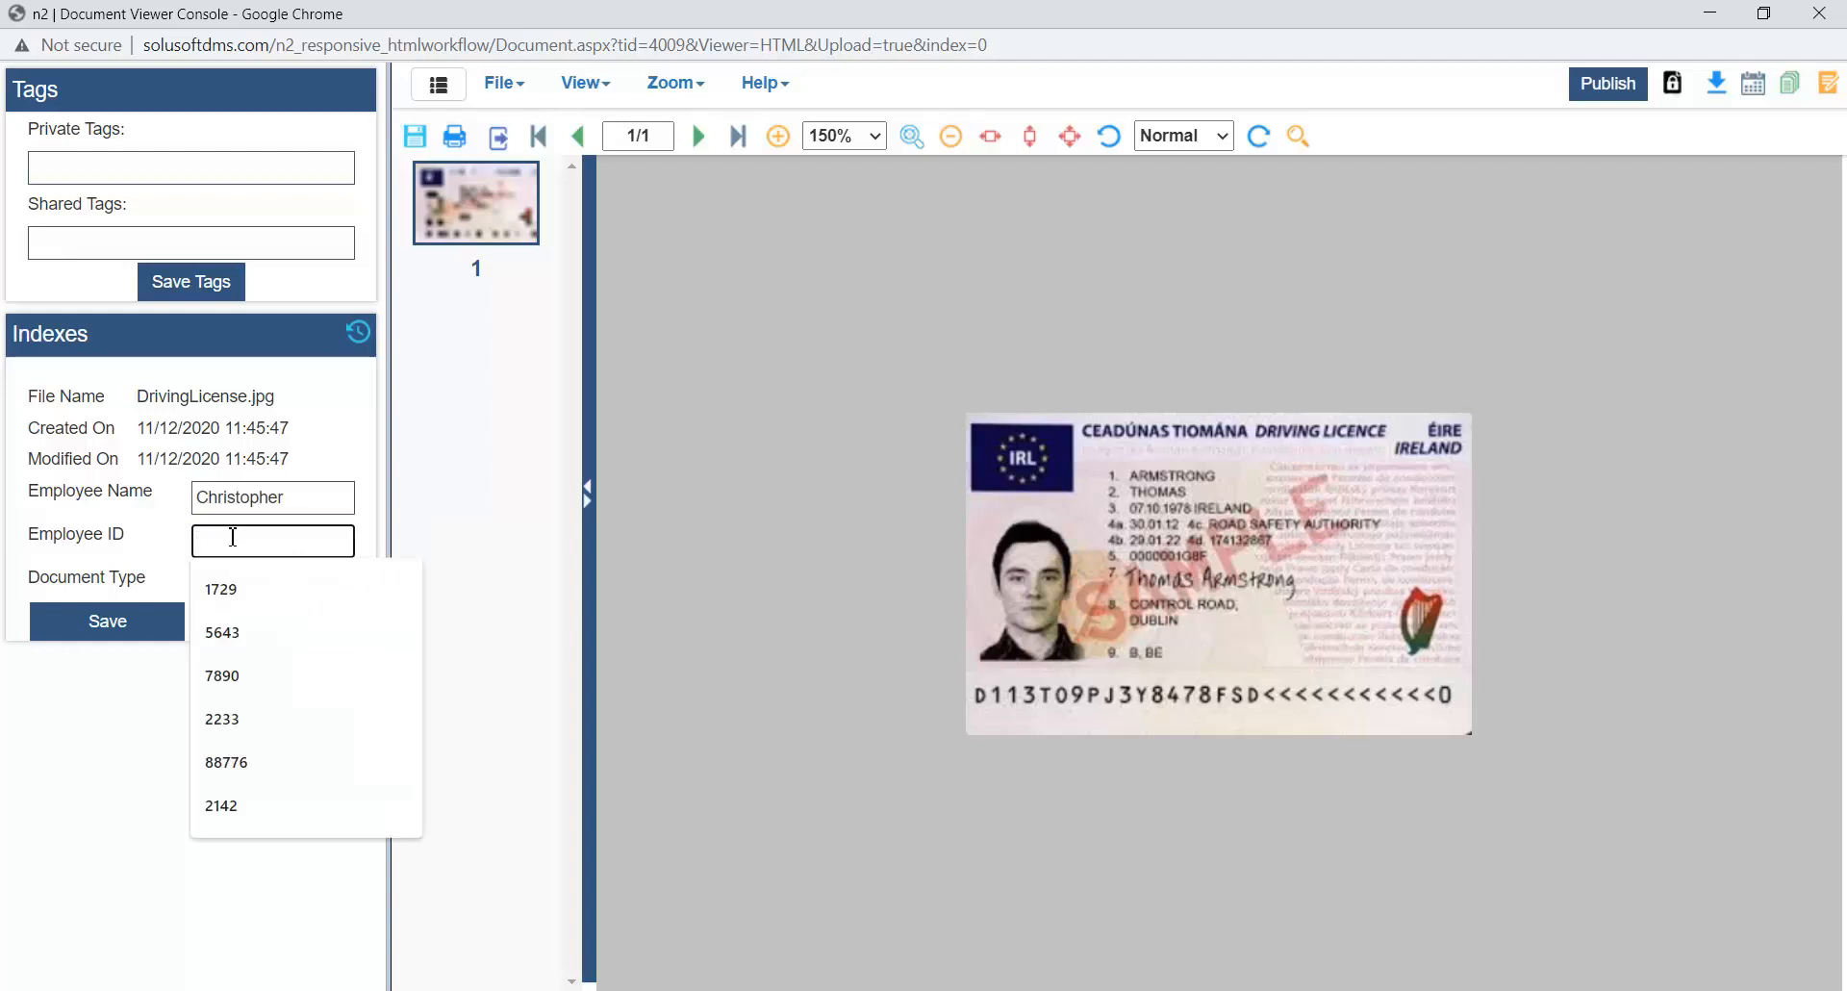
pyautogui.write('223344')
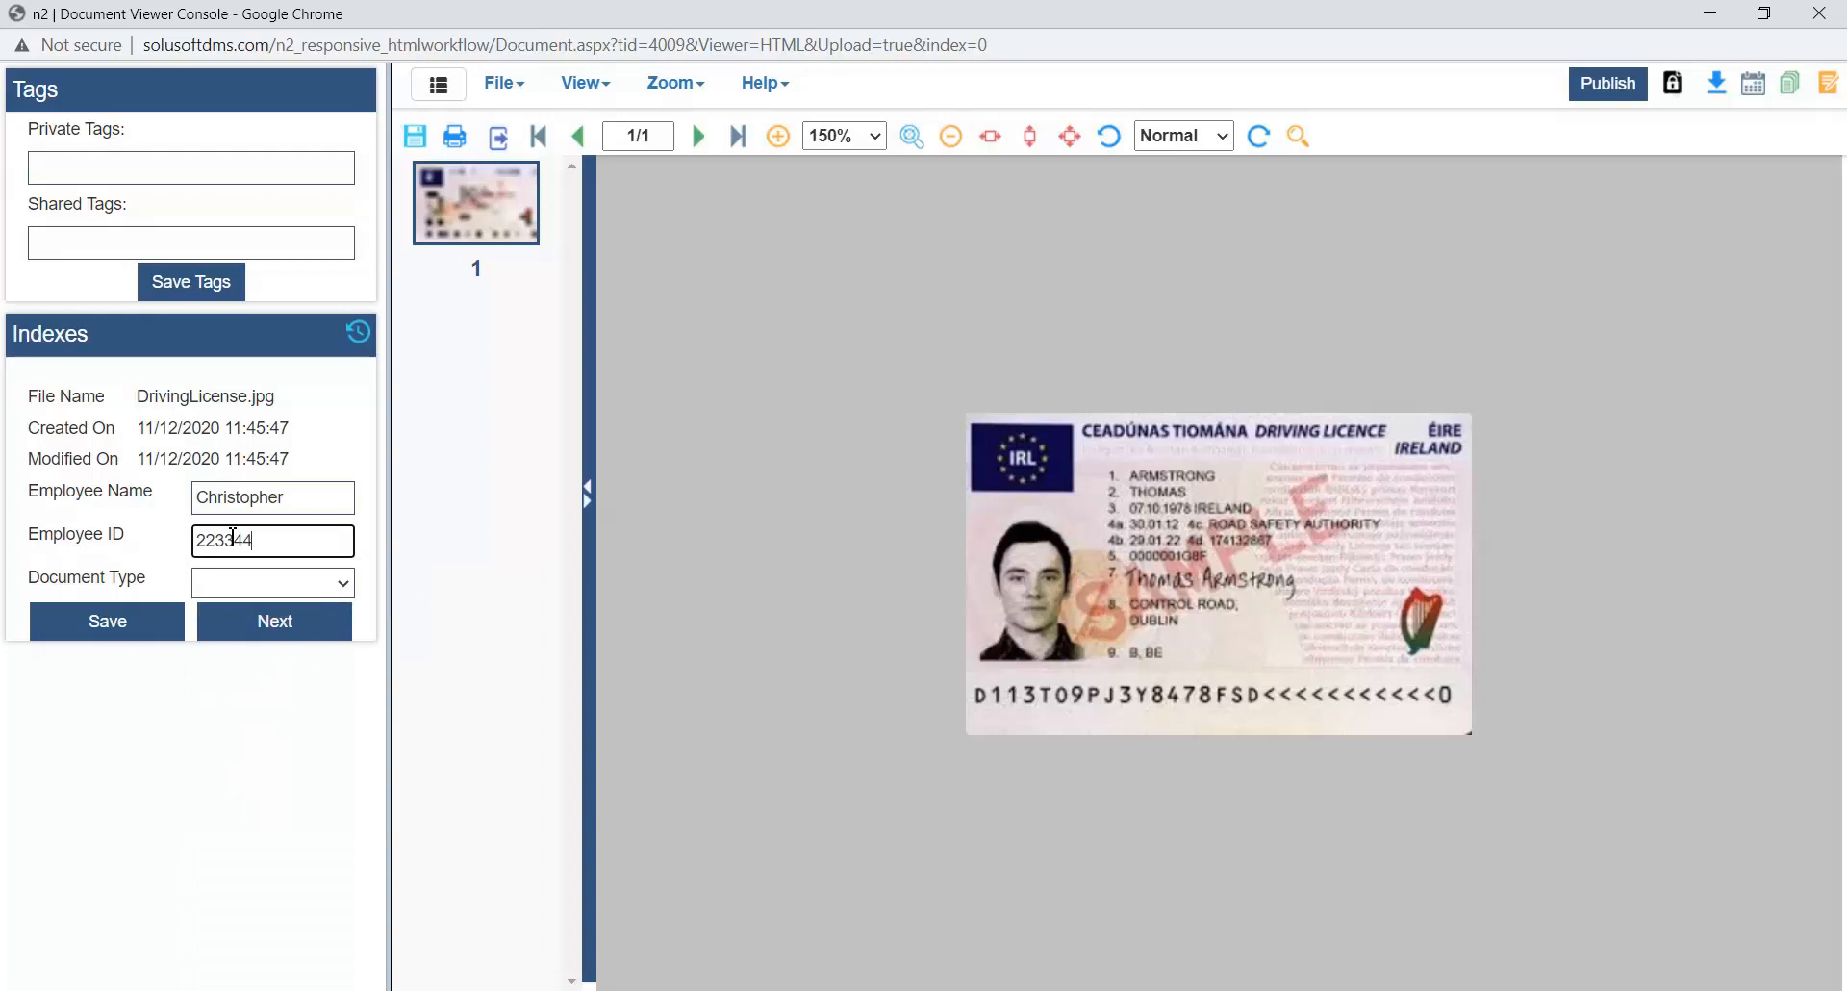
pyautogui.click(327, 583)
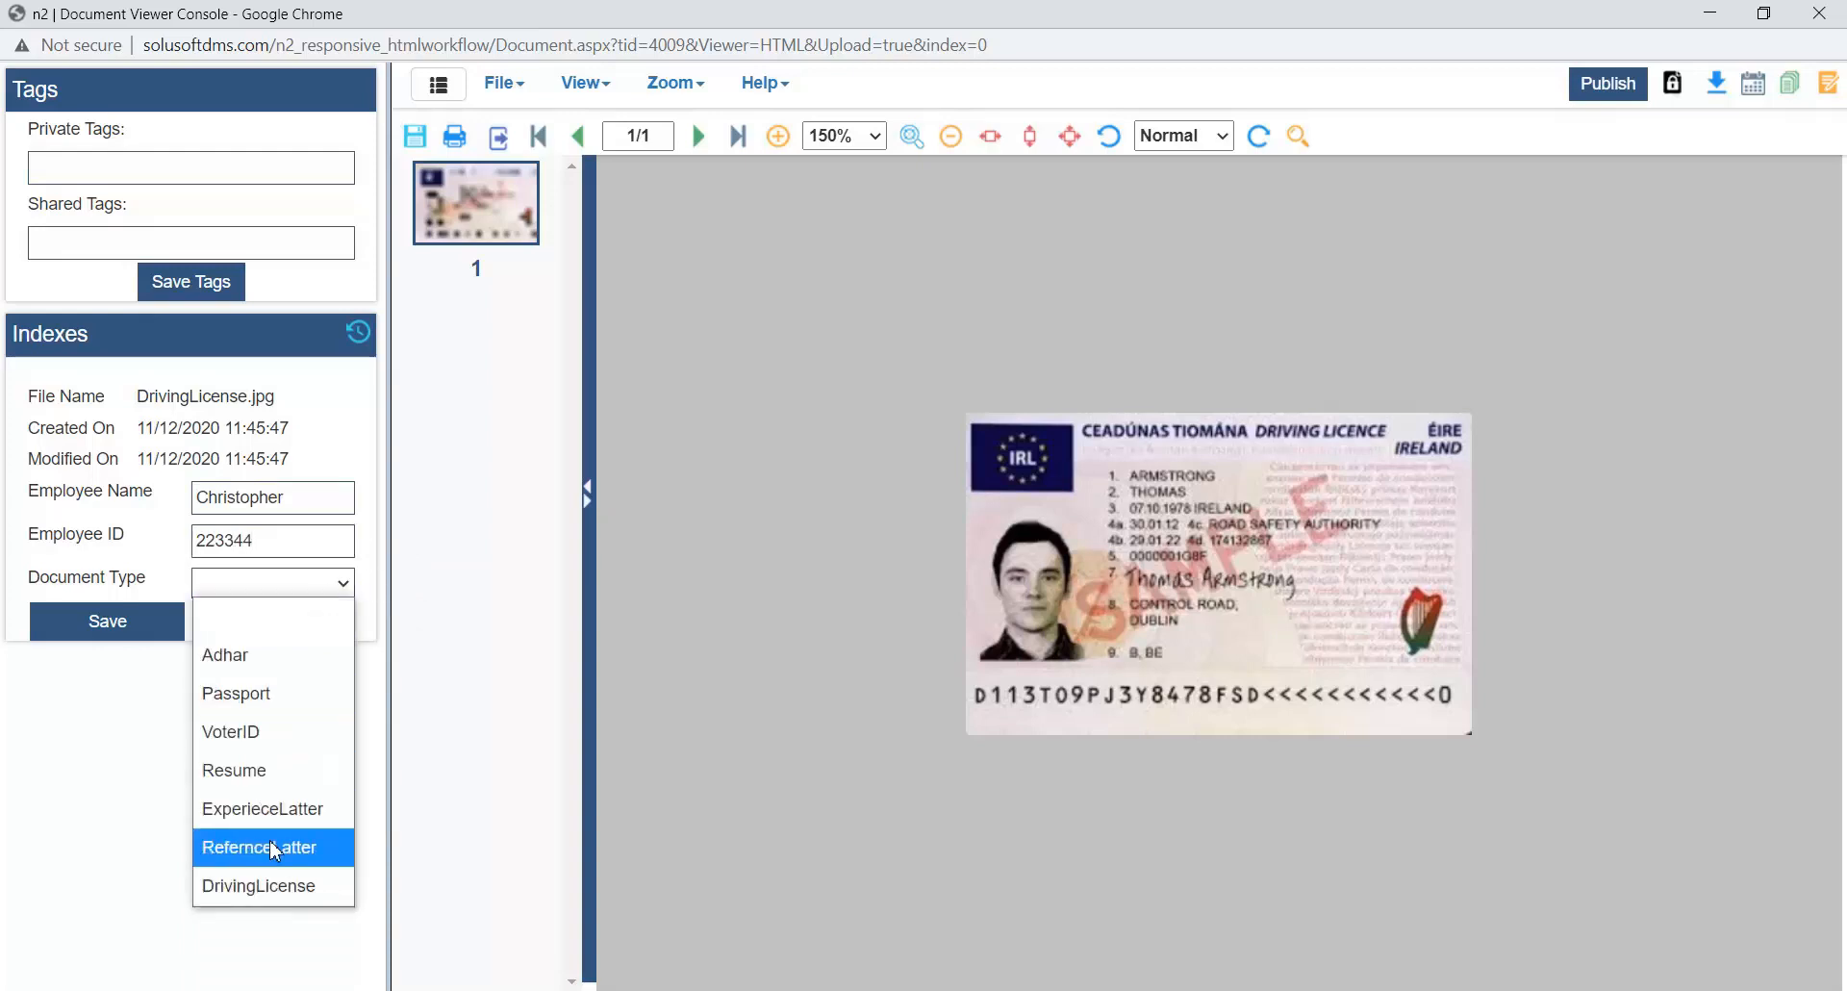
pyautogui.click(258, 885)
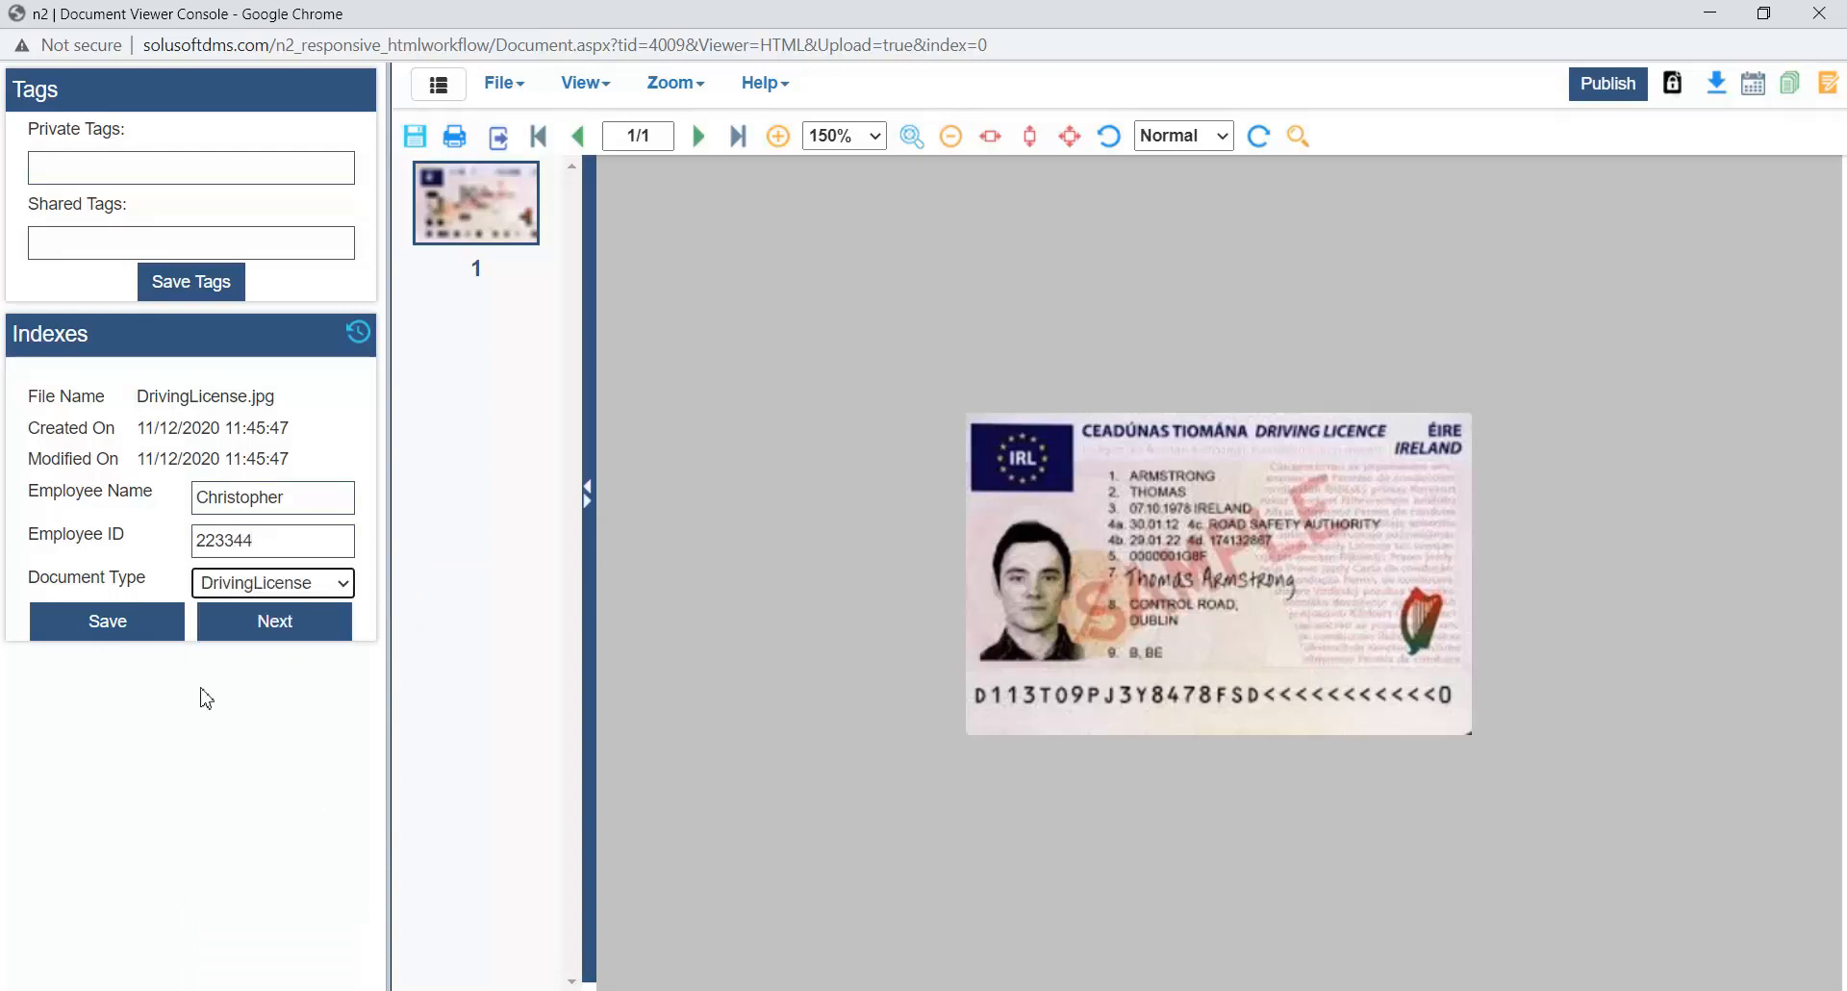
pyautogui.click(125, 630)
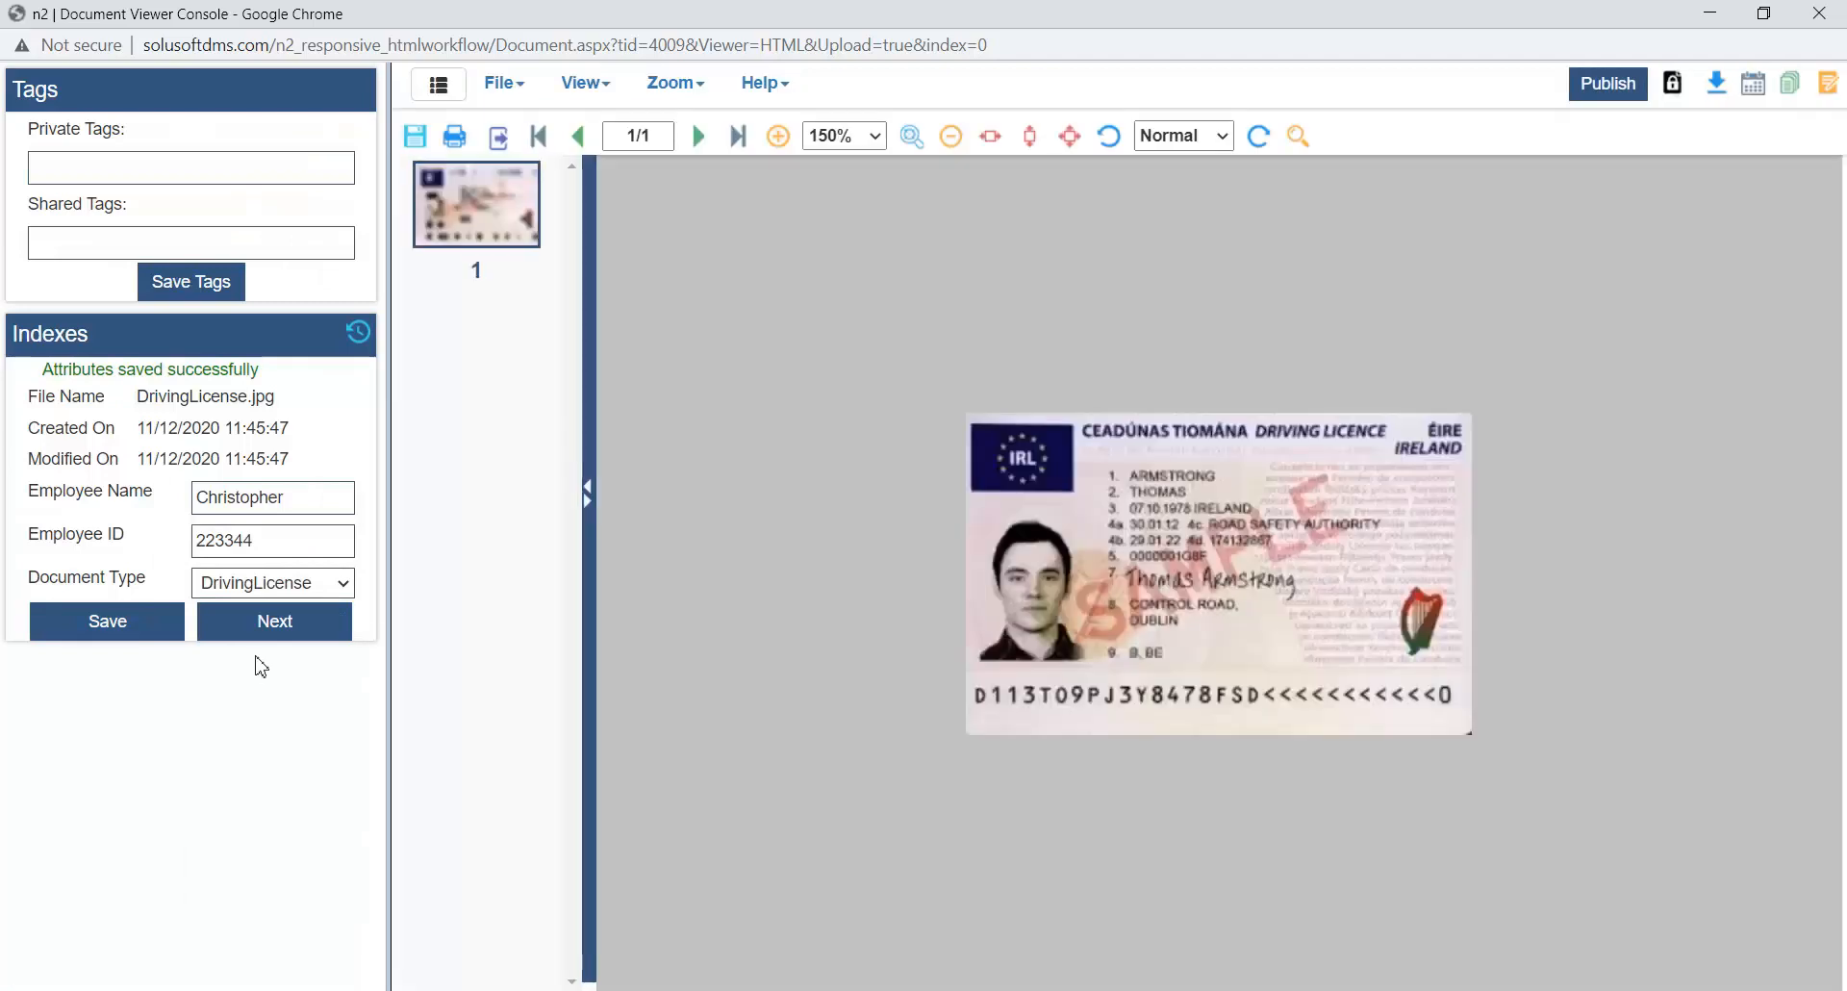
# - Open the next uploaded document, Passport.jpg, and compare its index fields with the HR Document search form
pyautogui.click(267, 625)
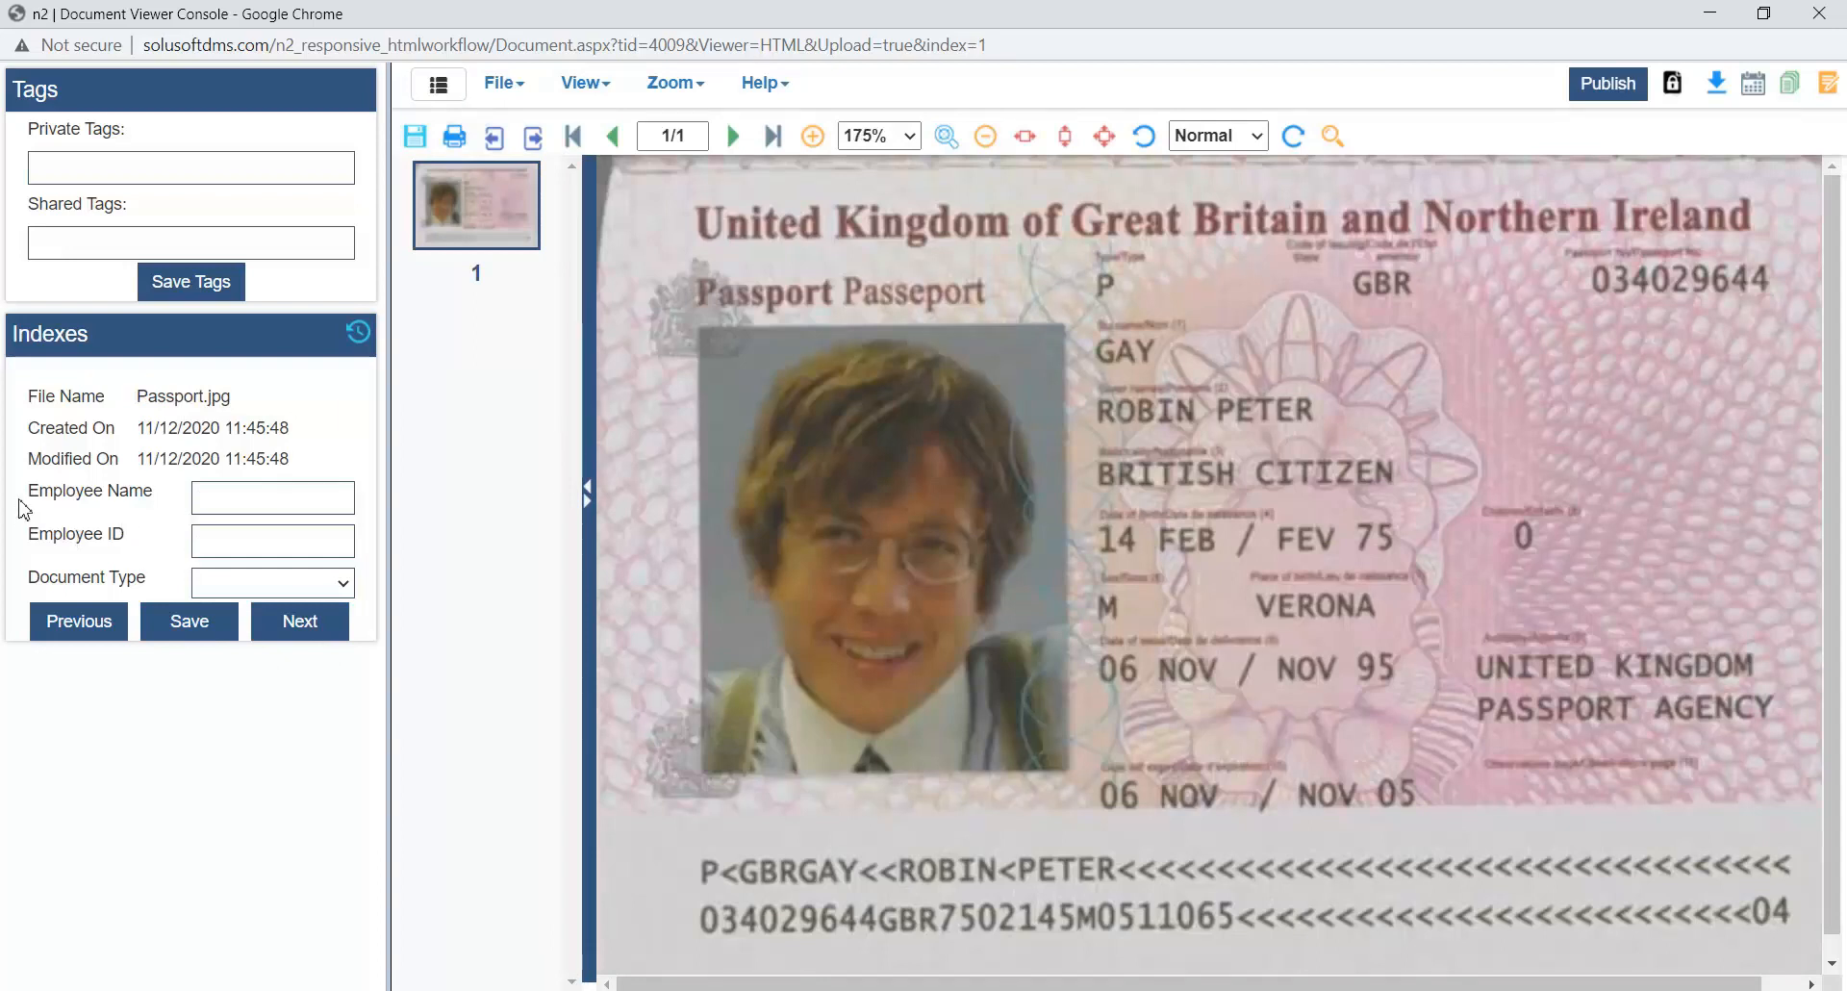
pyautogui.hotkey('alt', 'Tab')
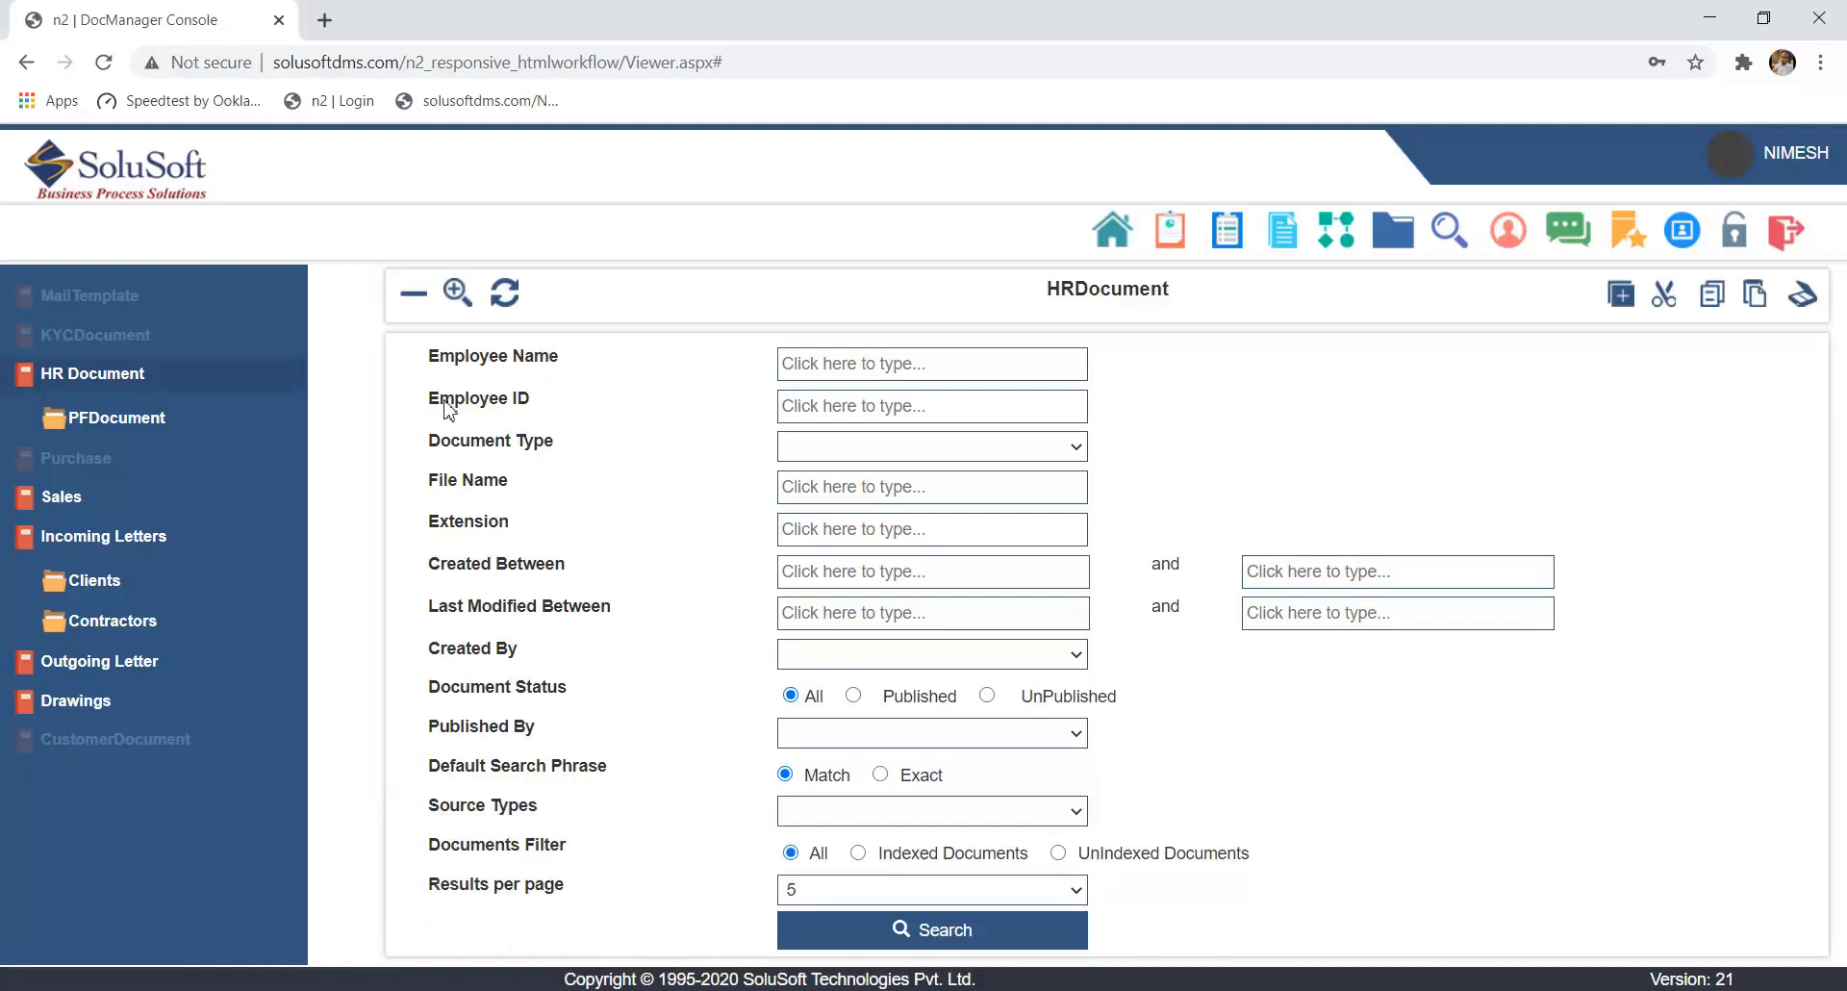
pyautogui.hotkey('alt', 'Tab')
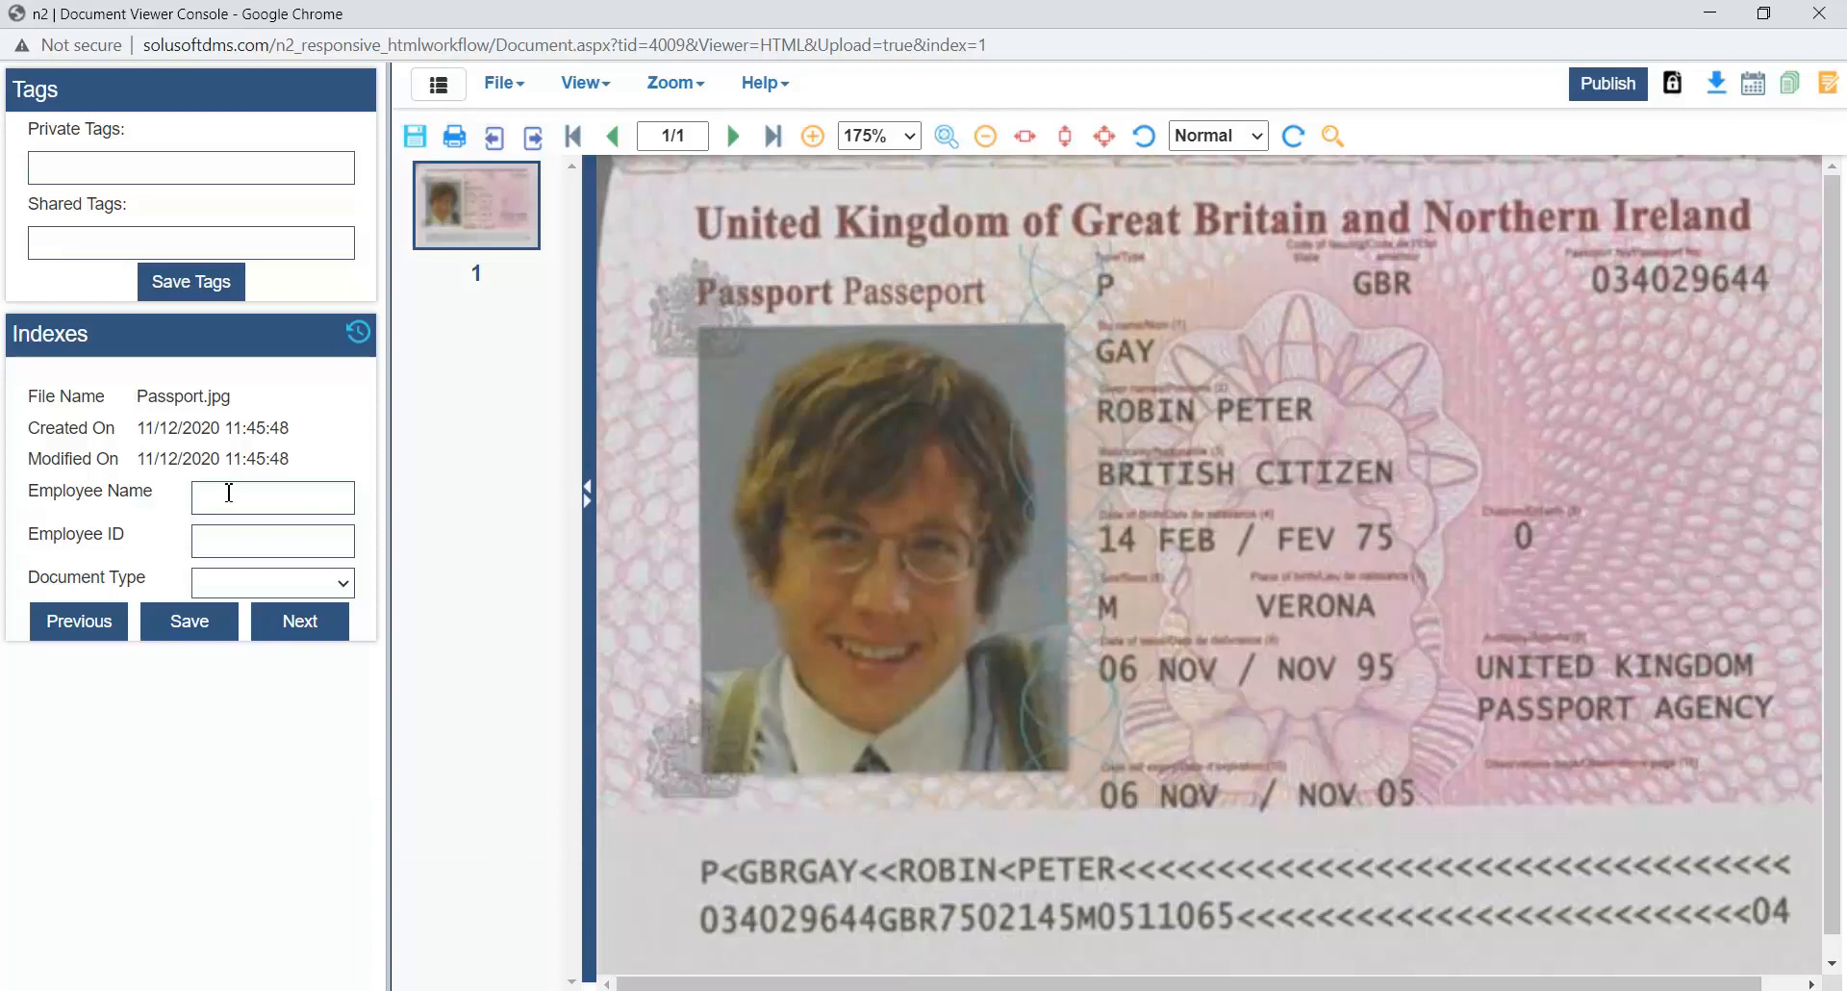
# - Fill in the employee's name and ID for Passport.jpg, set Document Type to Passport and save the indexes
pyautogui.click(229, 493)
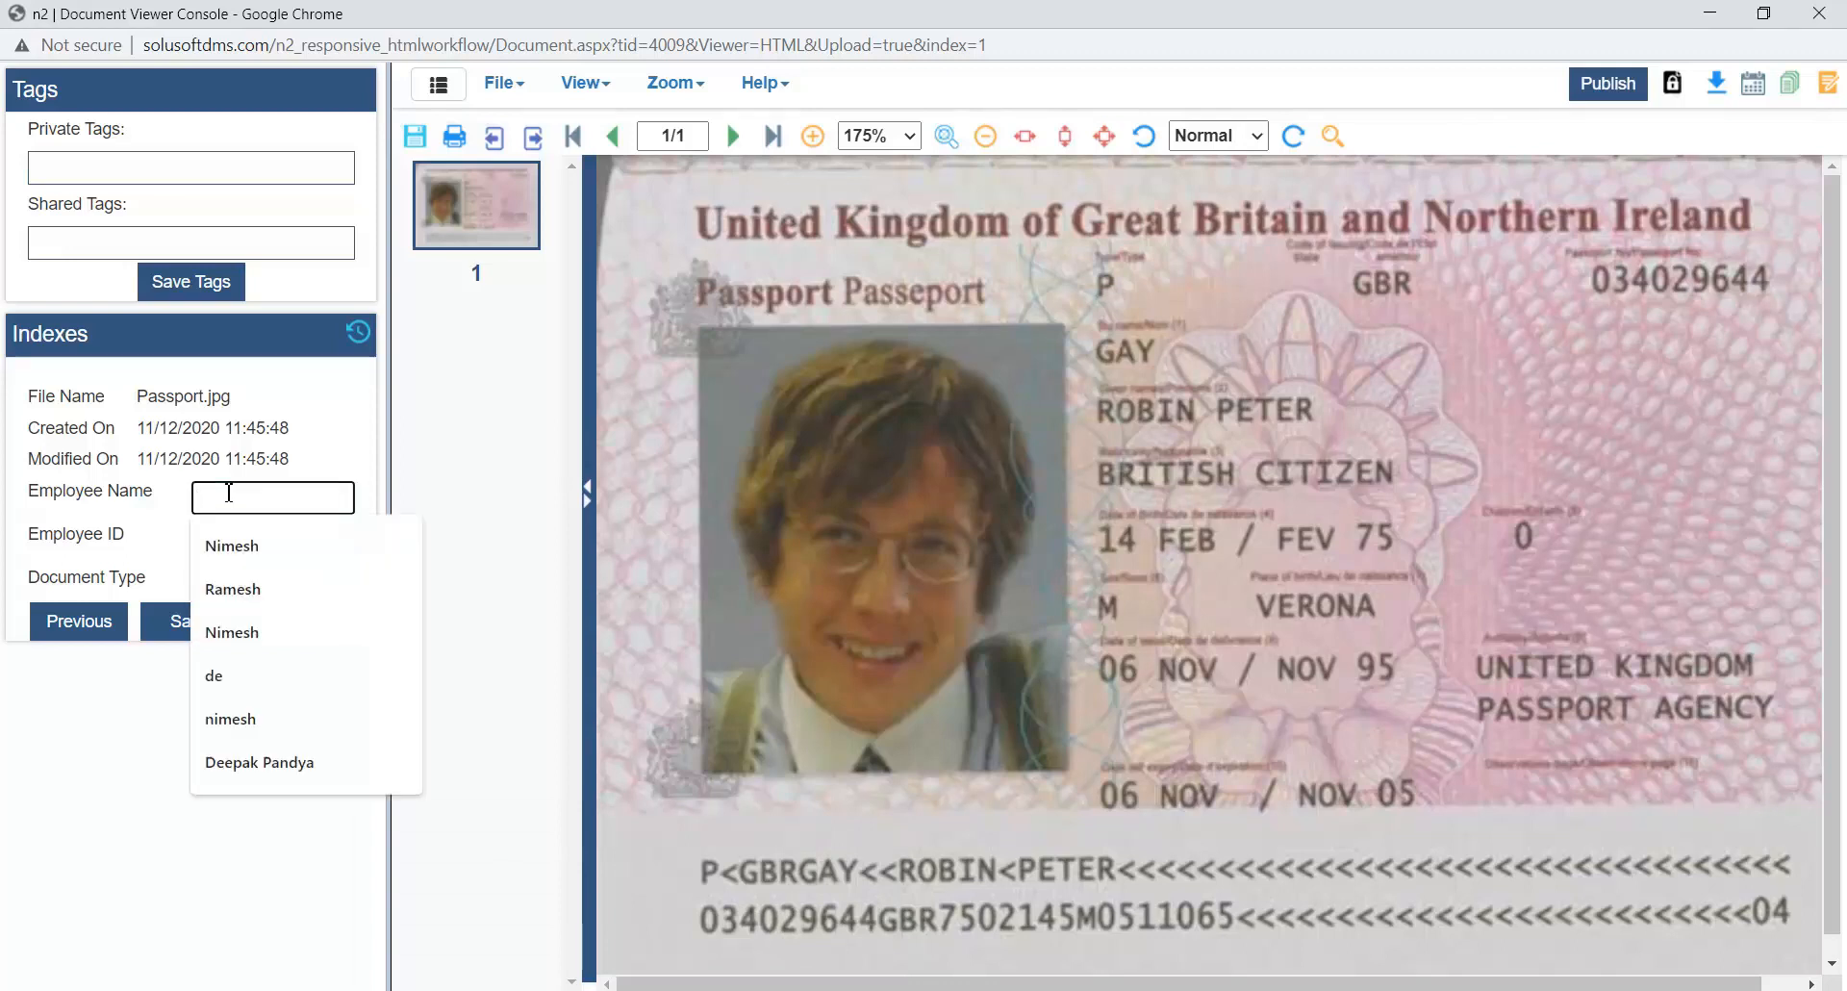
pyautogui.write('C')
pyautogui.click(256, 546)
pyautogui.click(258, 549)
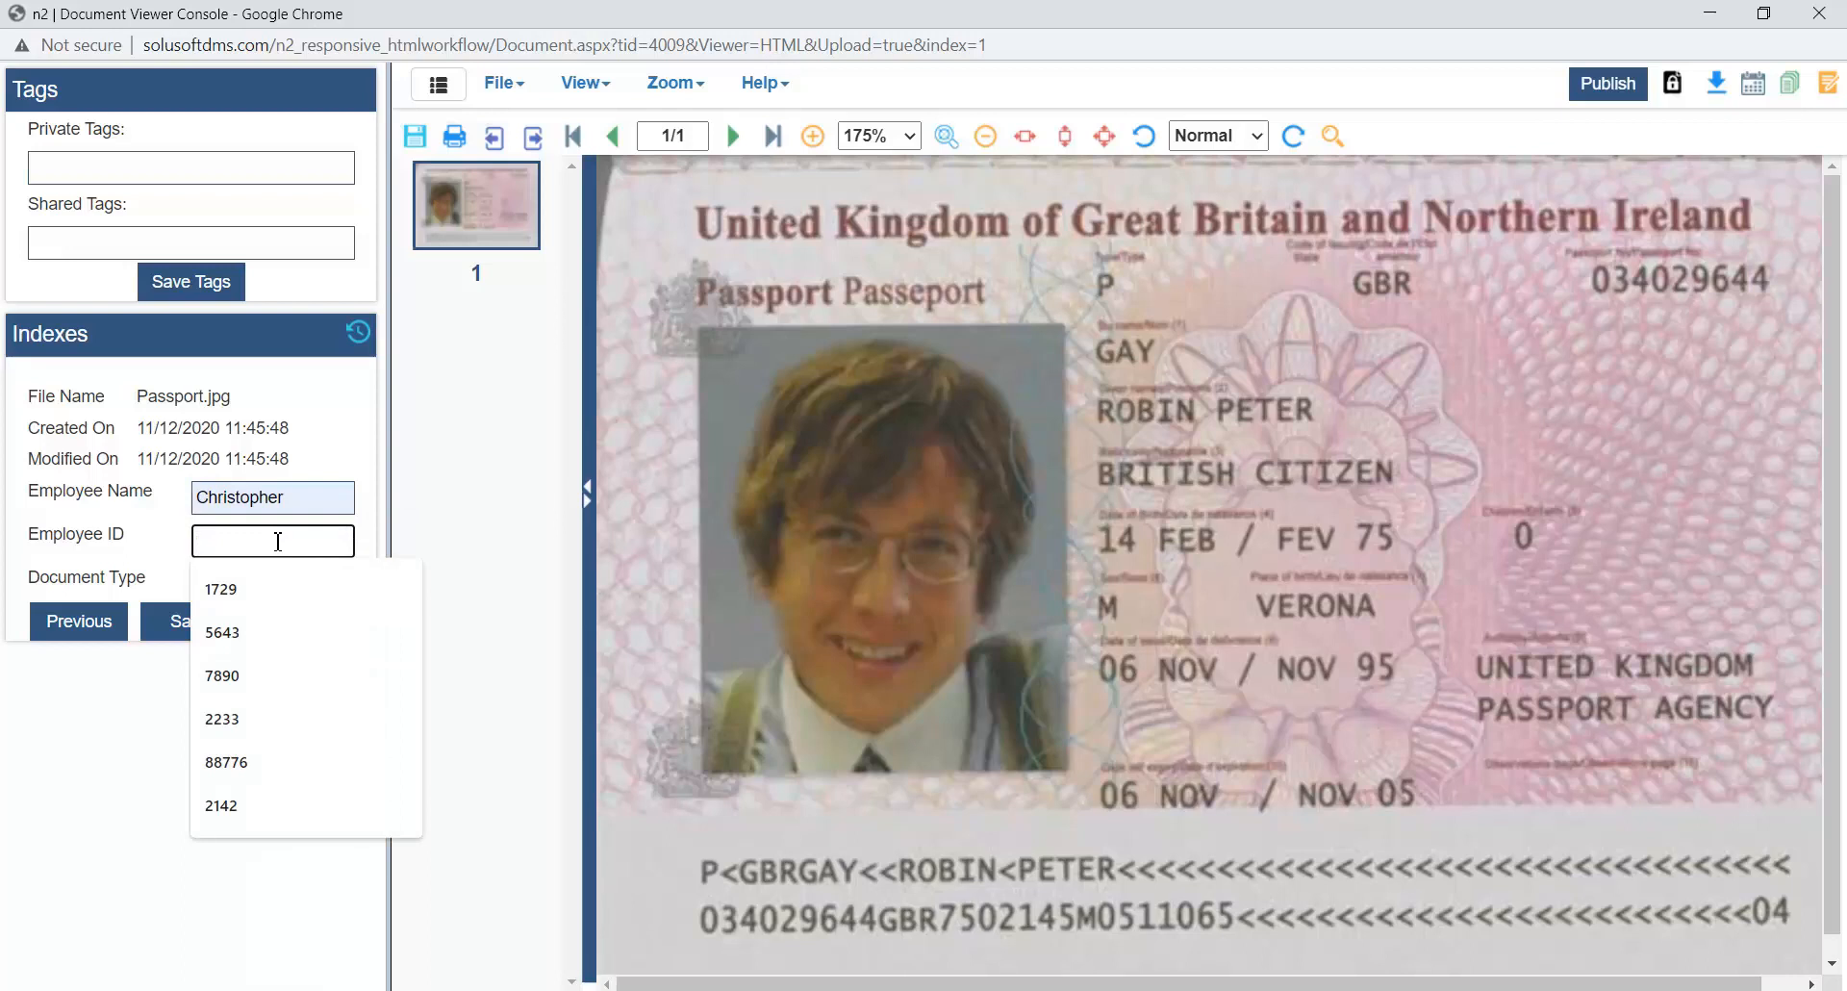
pyautogui.write('2233')
pyautogui.click(247, 635)
pyautogui.click(230, 571)
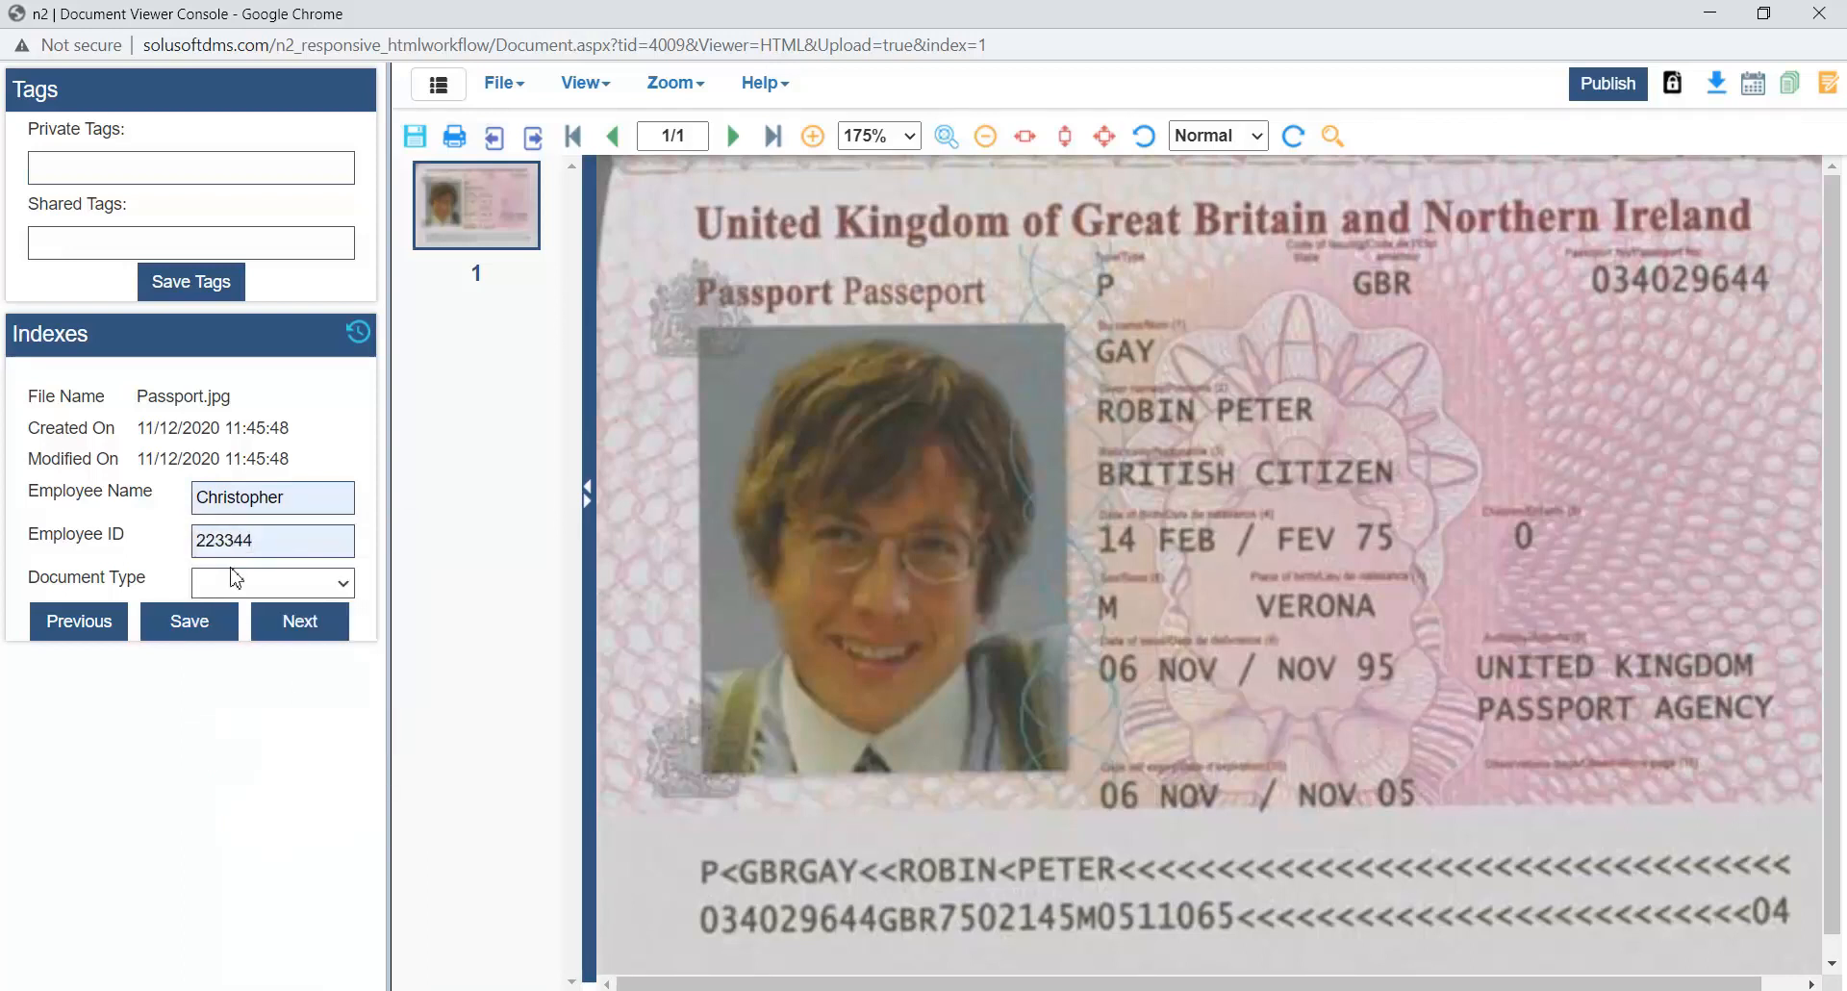
pyautogui.click(343, 584)
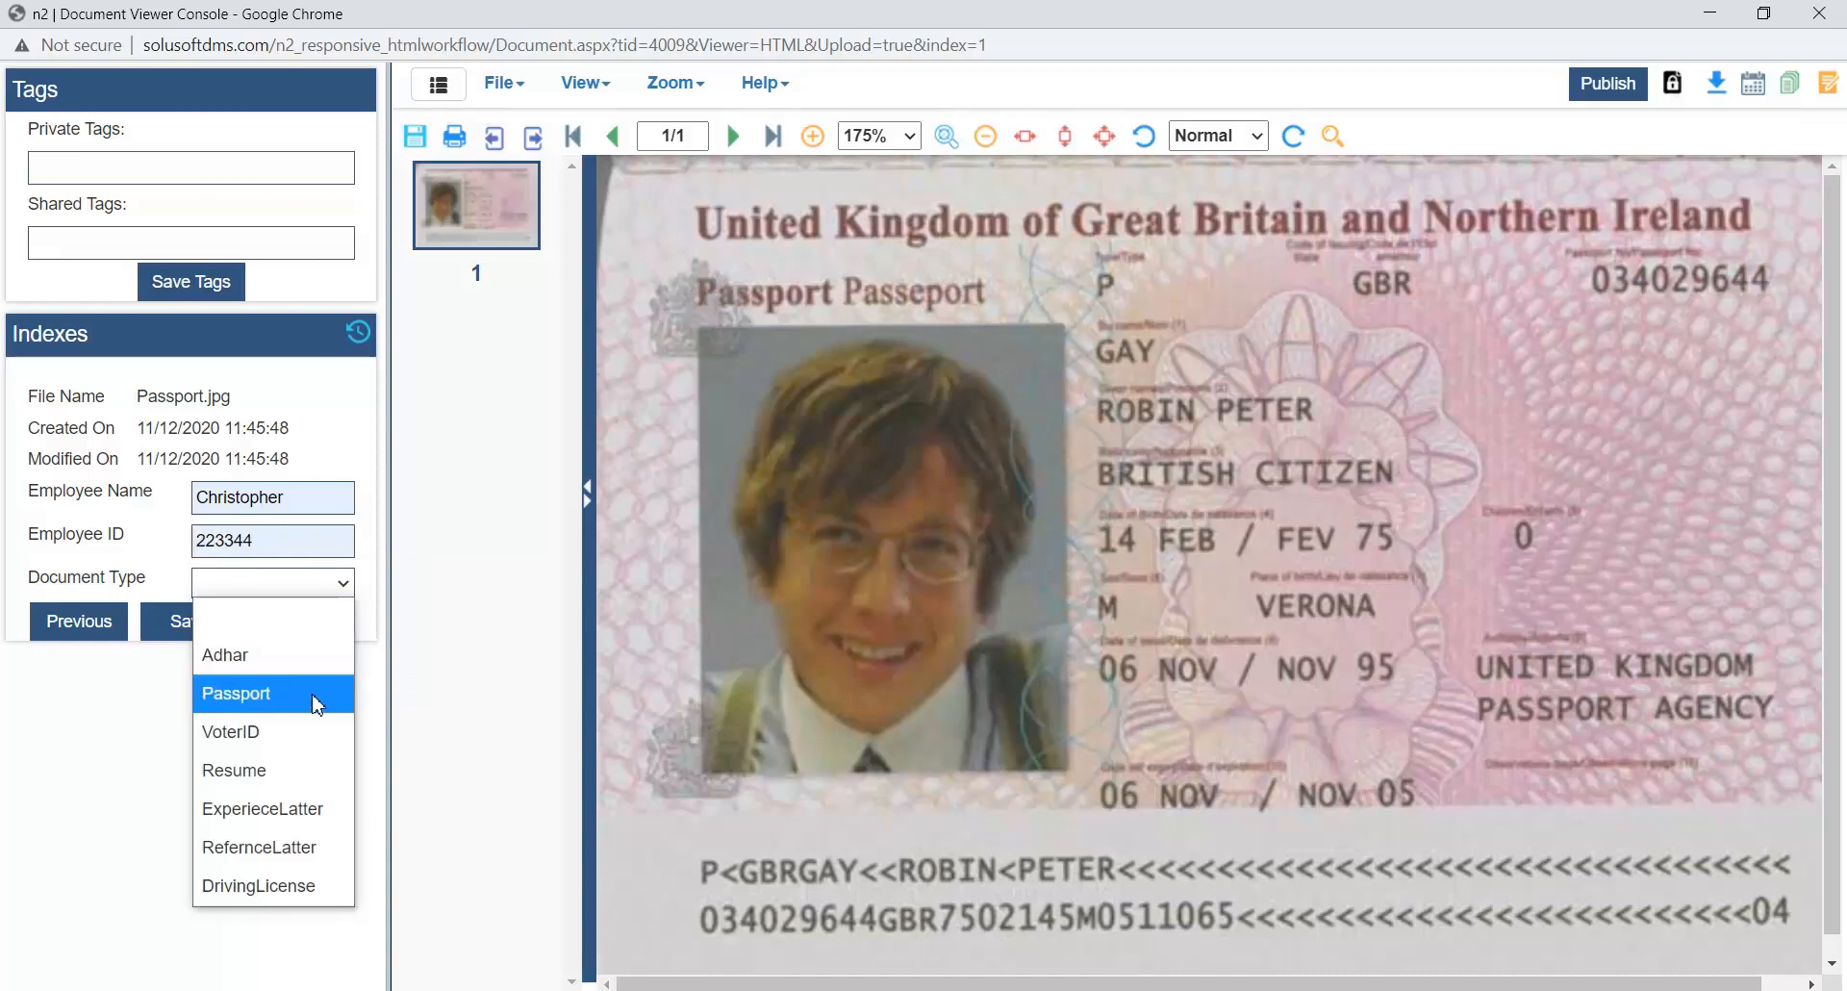
pyautogui.click(313, 692)
pyautogui.click(188, 625)
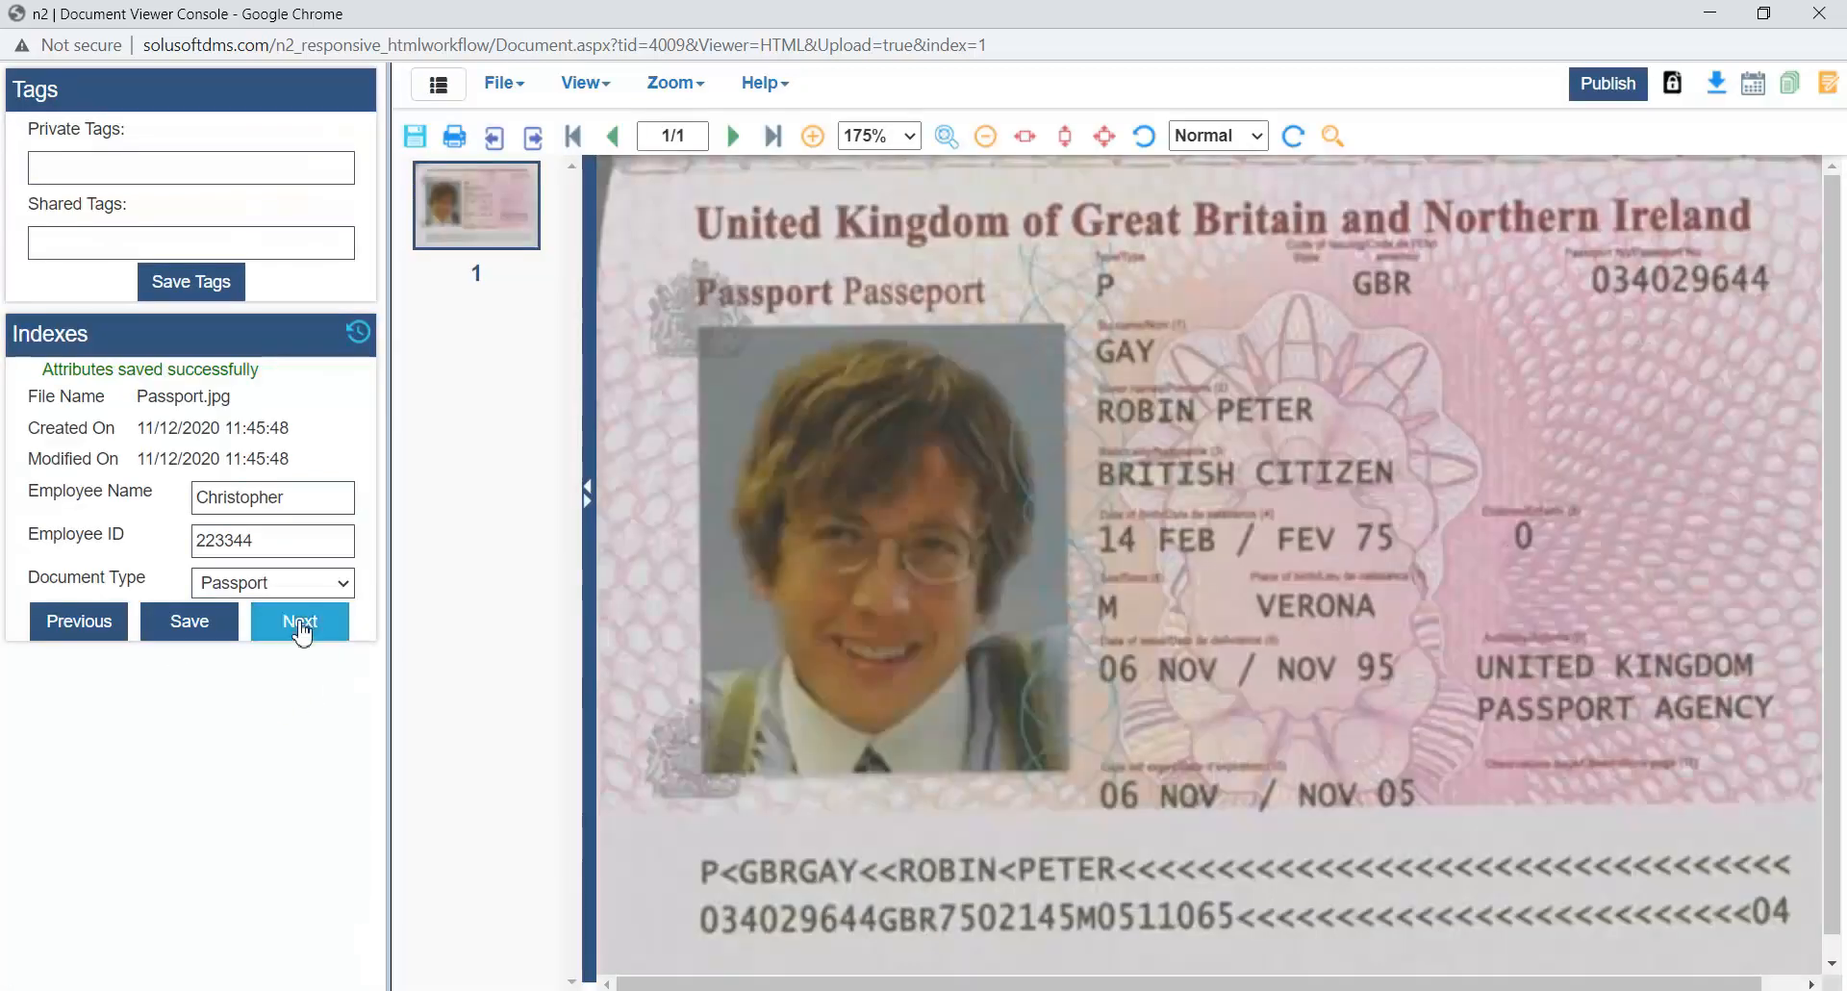
# - Go to the next uploaded document, Experience certificate.pdf, and set its zoom to 50%
pyautogui.click(299, 626)
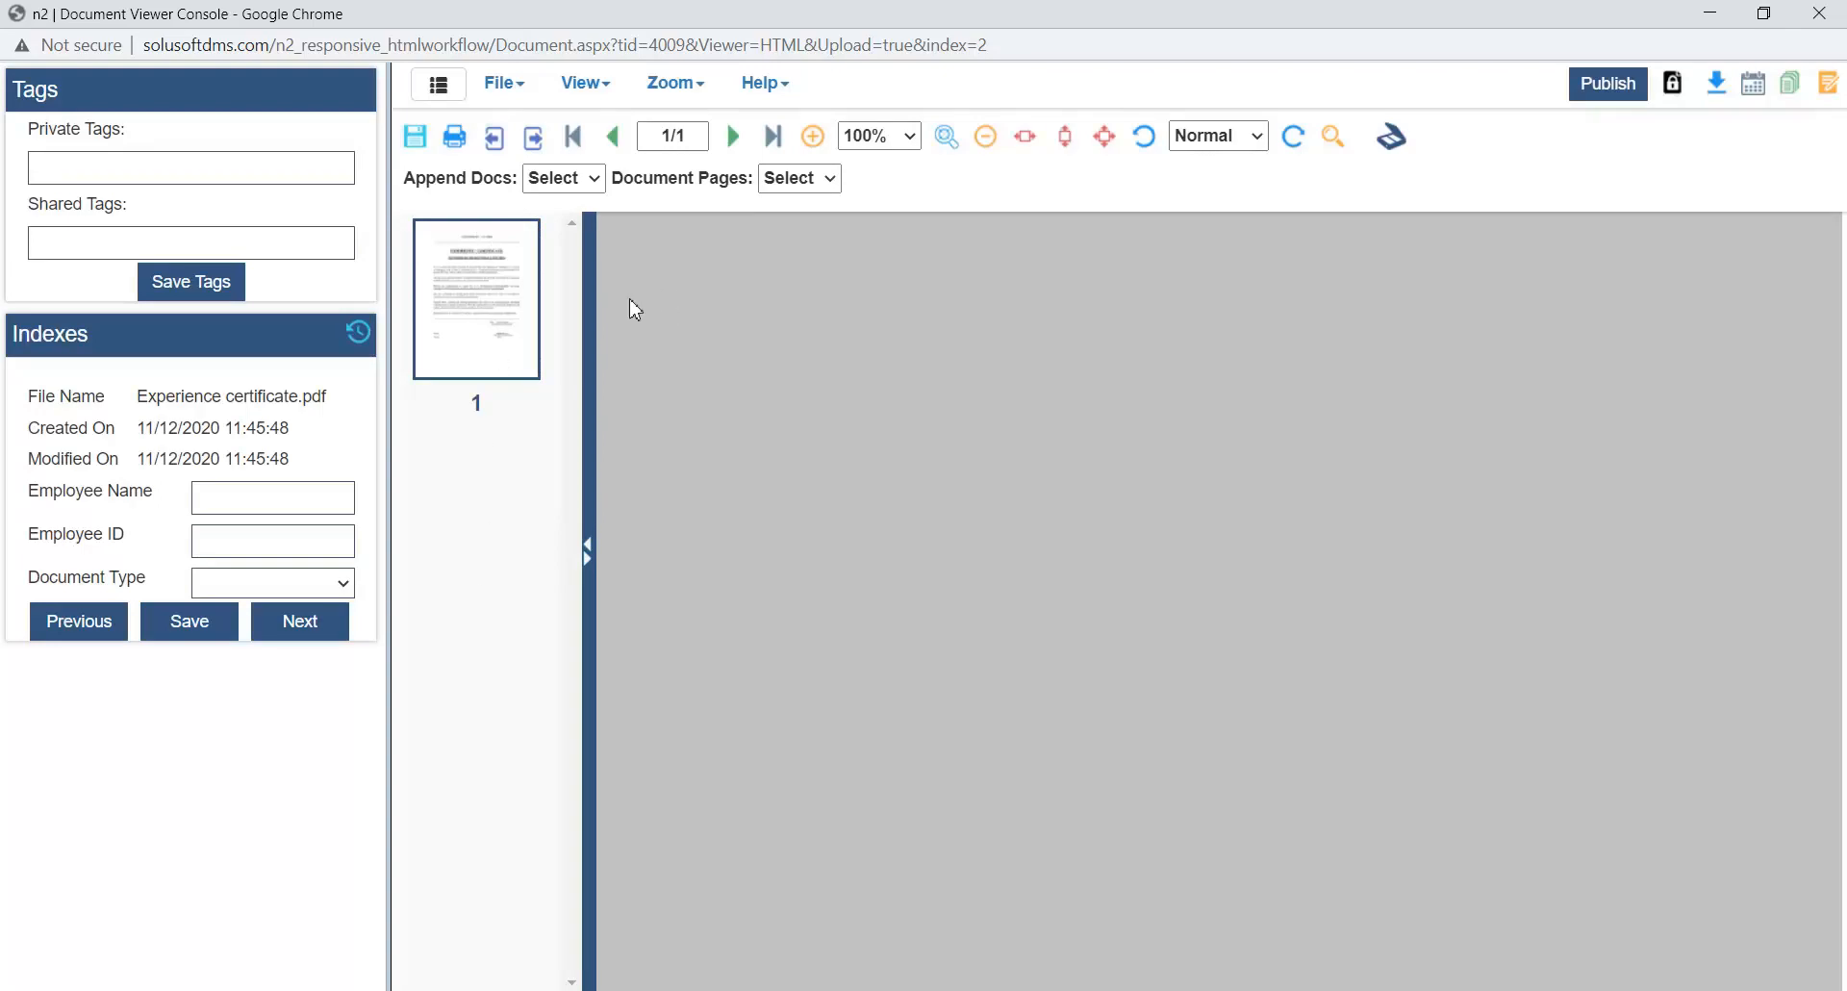
pyautogui.click(879, 139)
pyautogui.click(878, 366)
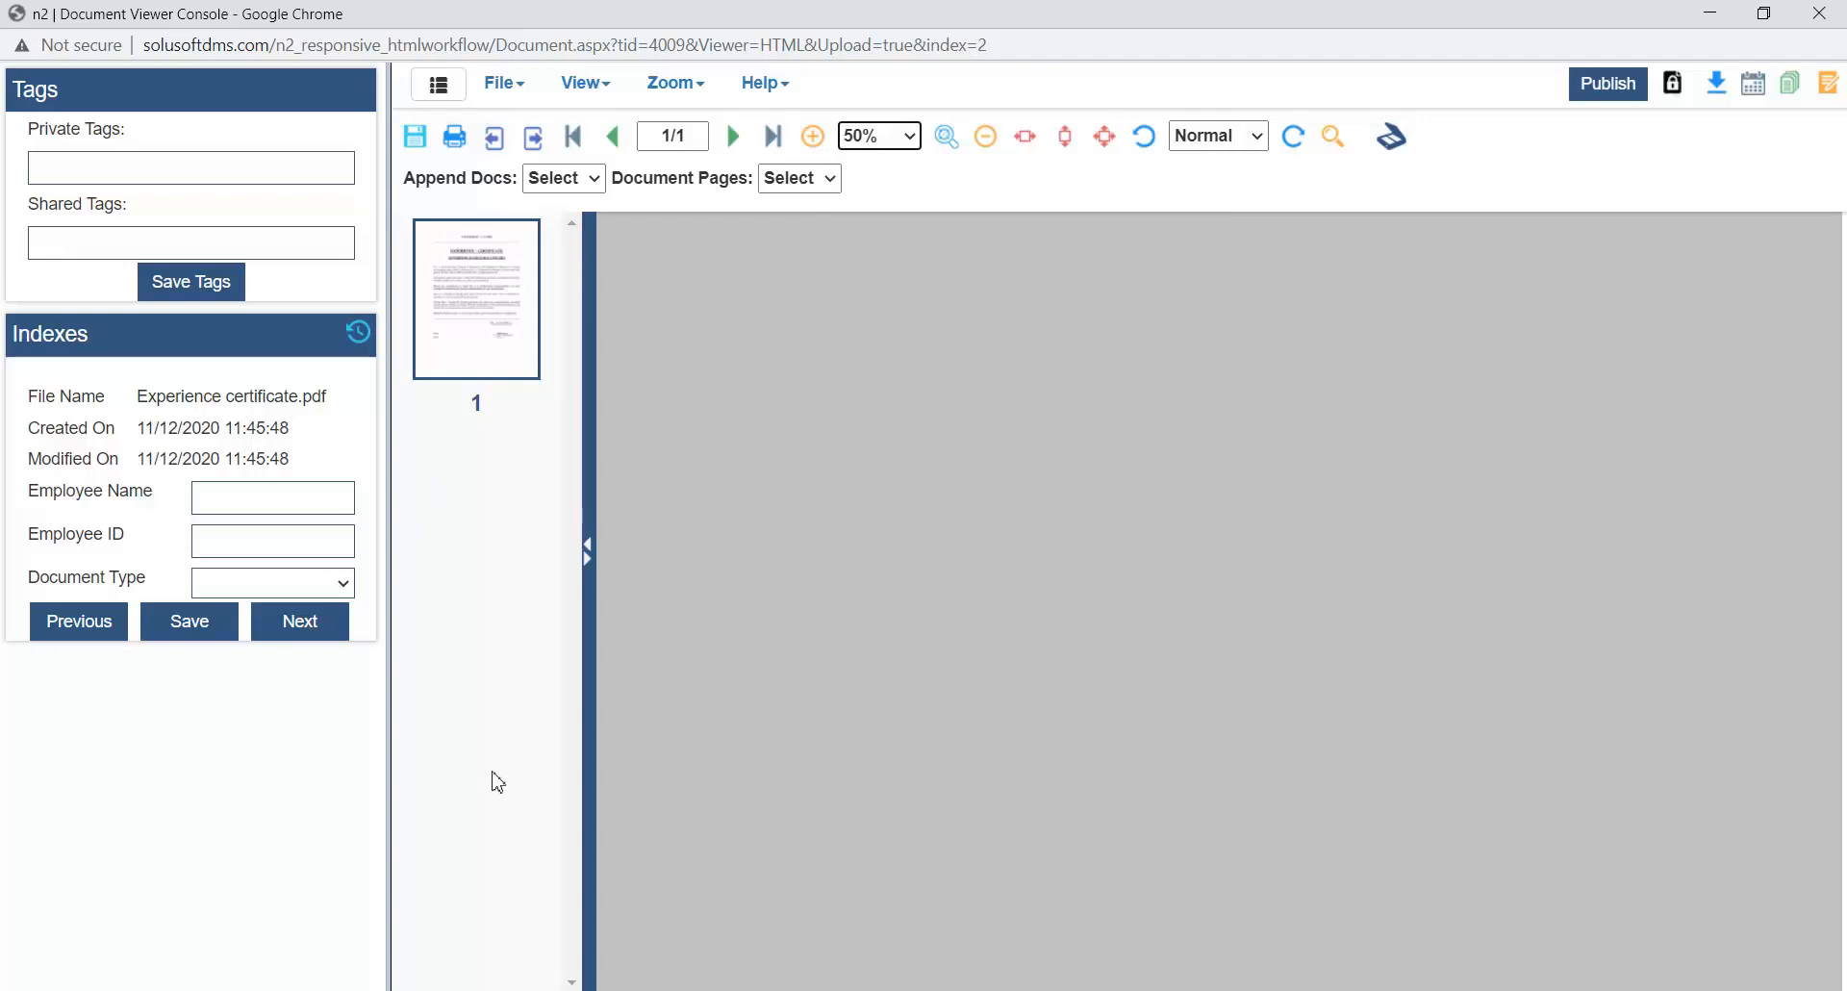
# - Fill in the employee's name and ID for Experience certificate.pdf, set Document Type to ExperieceLatter and save the indexes
pyautogui.click(257, 496)
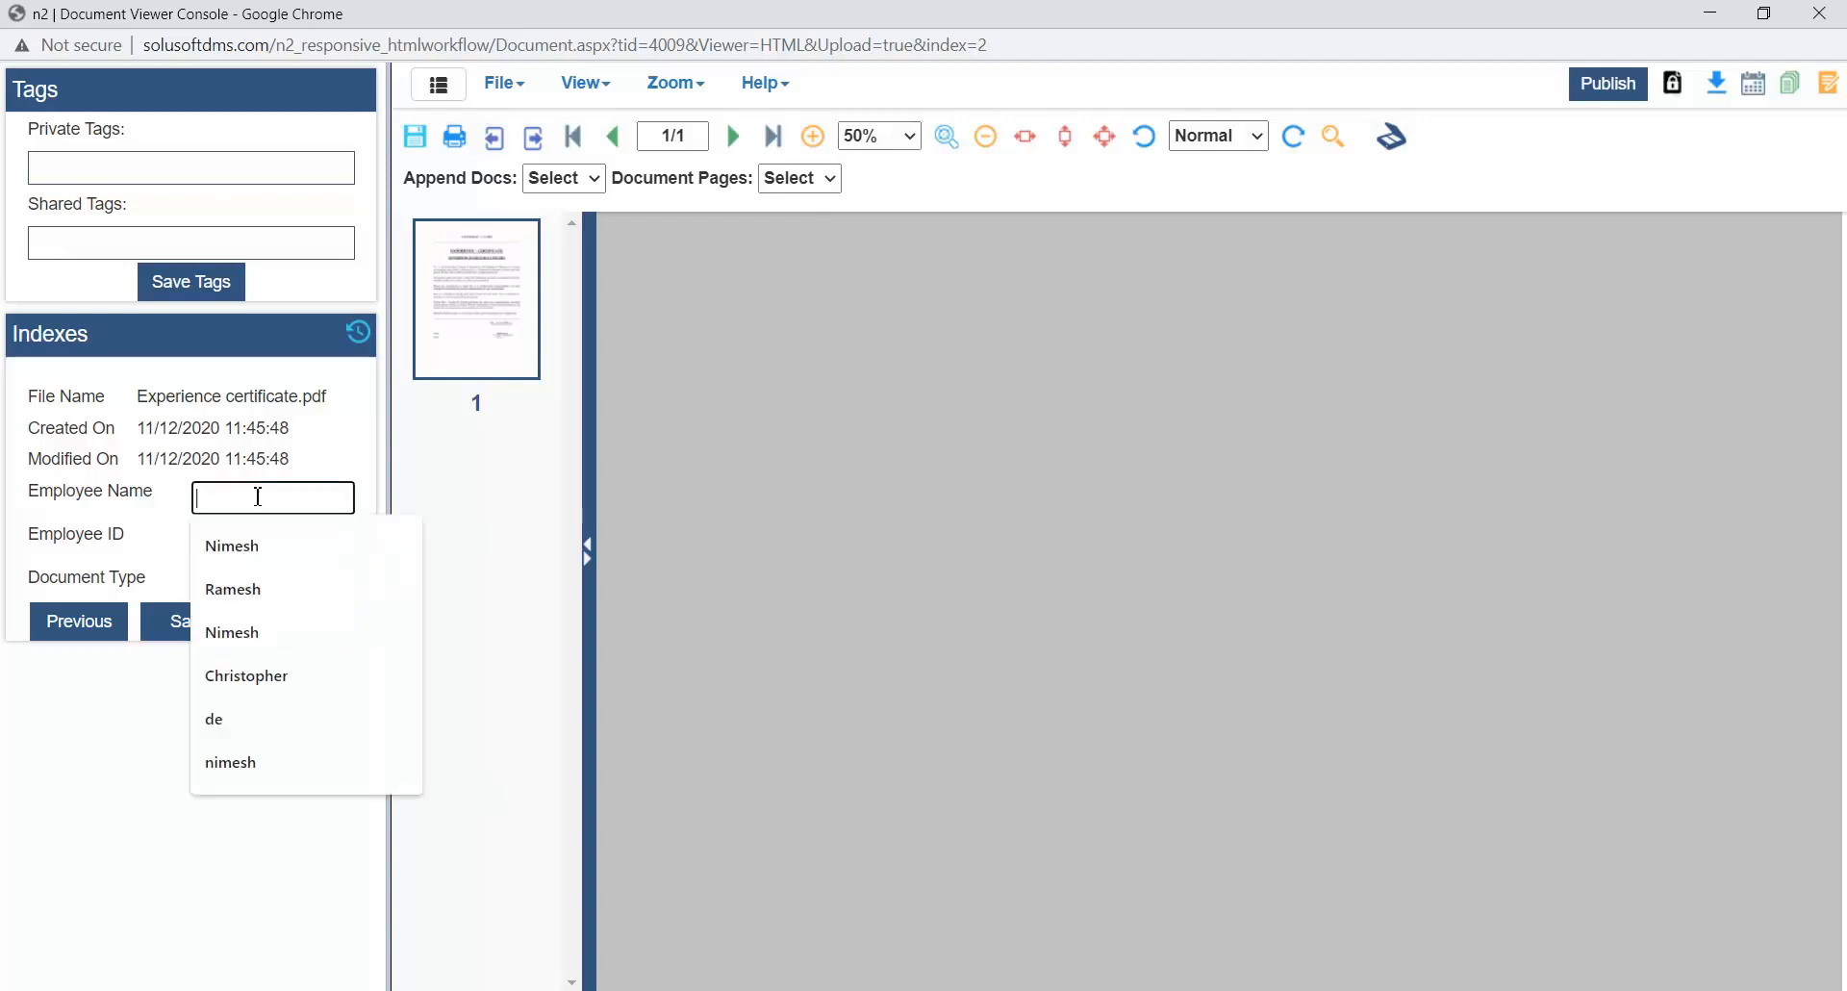
pyautogui.click(278, 680)
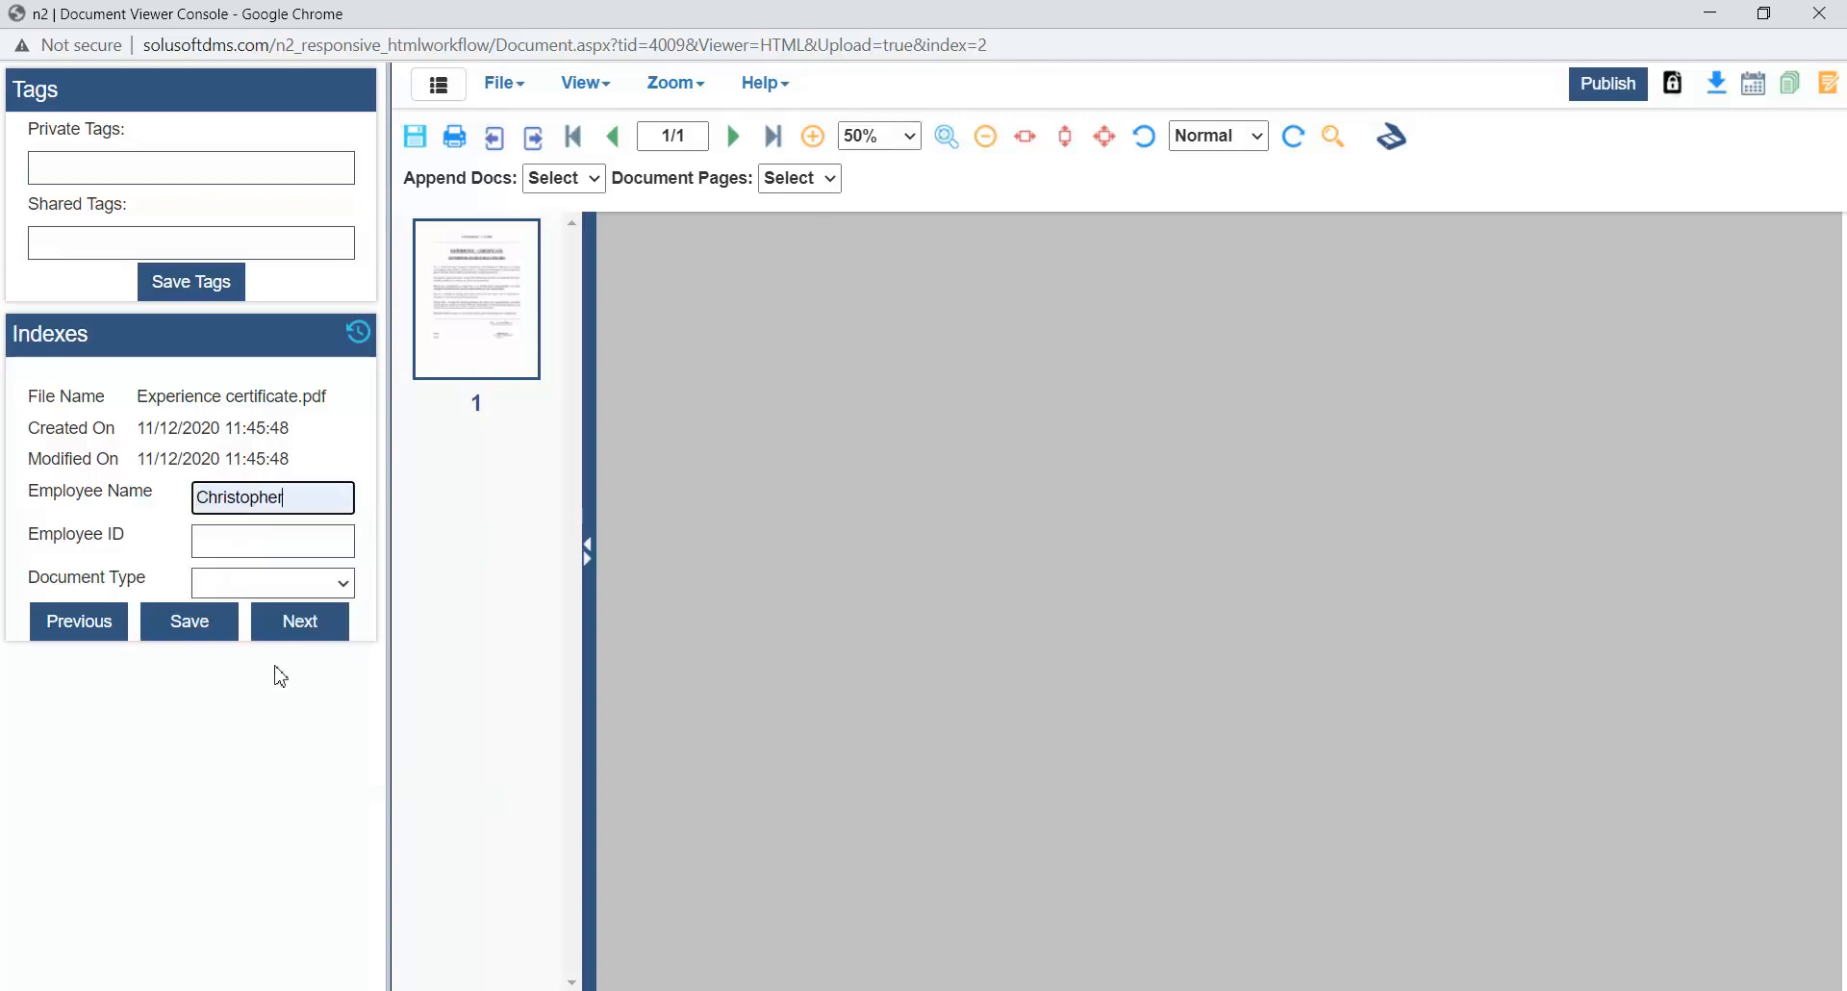
pyautogui.click(245, 535)
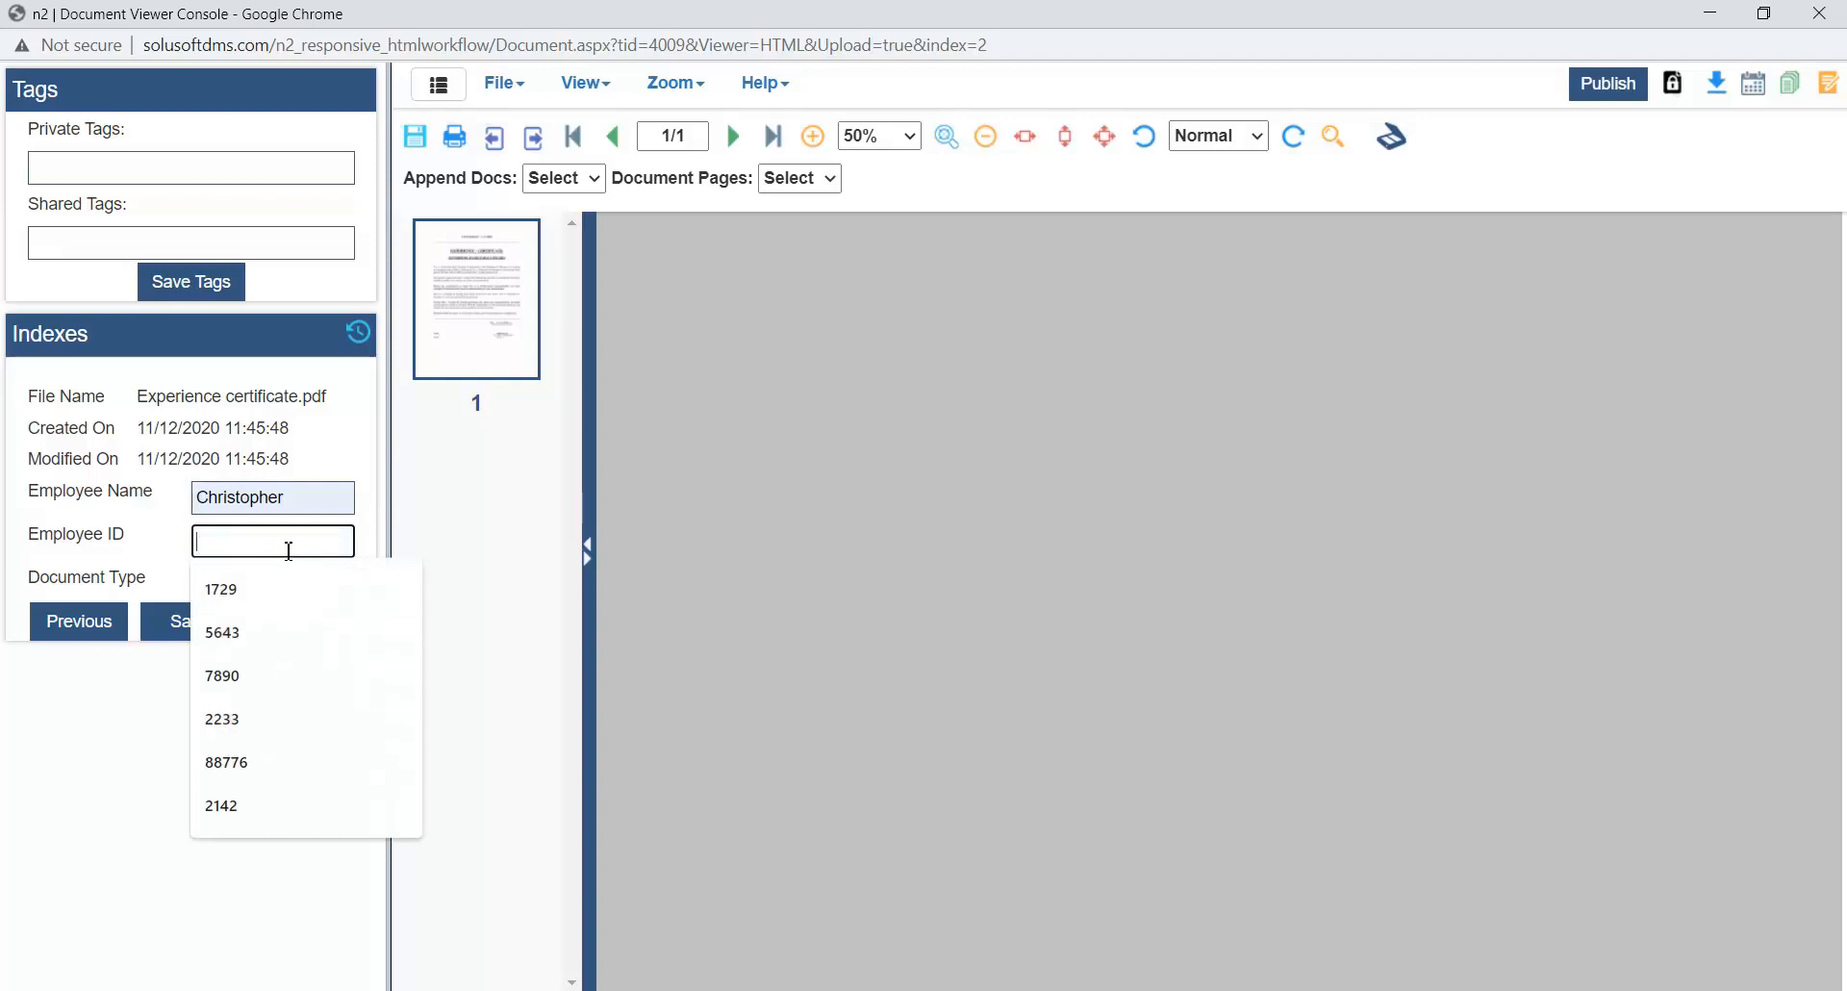
pyautogui.write('223344')
pyautogui.click(280, 637)
pyautogui.click(272, 582)
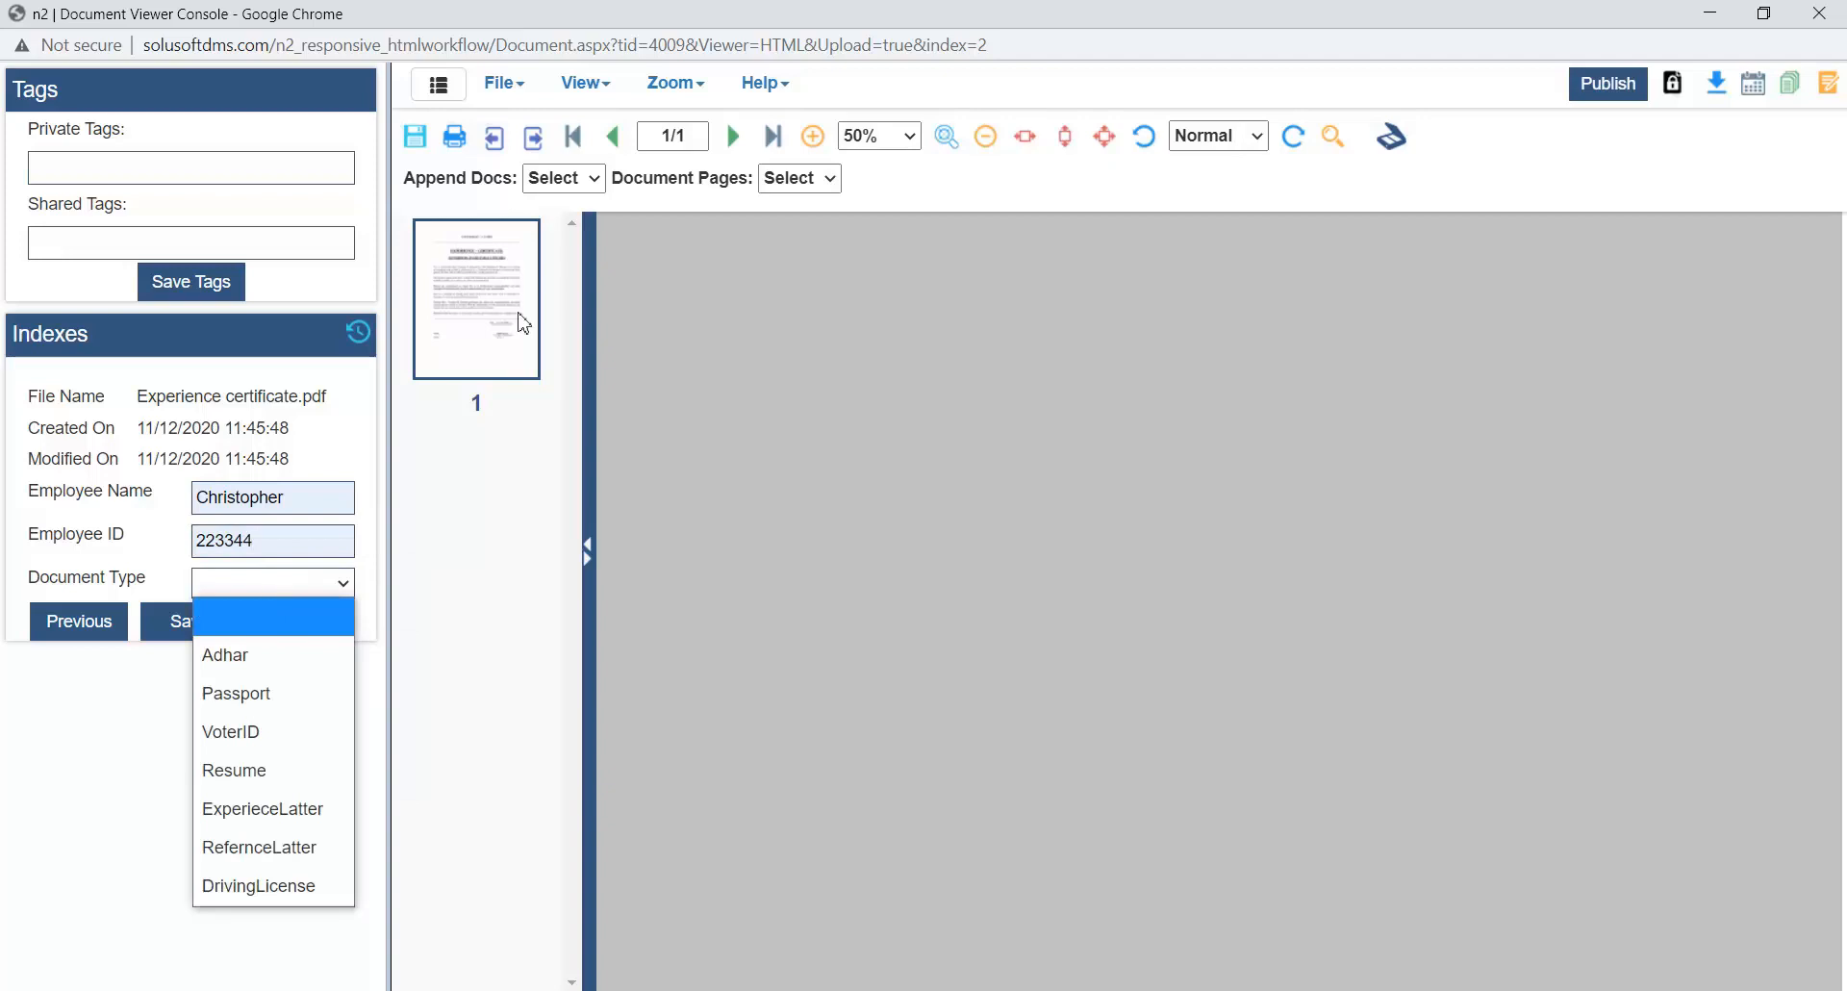
pyautogui.click(1138, 32)
pyautogui.click(1137, 33)
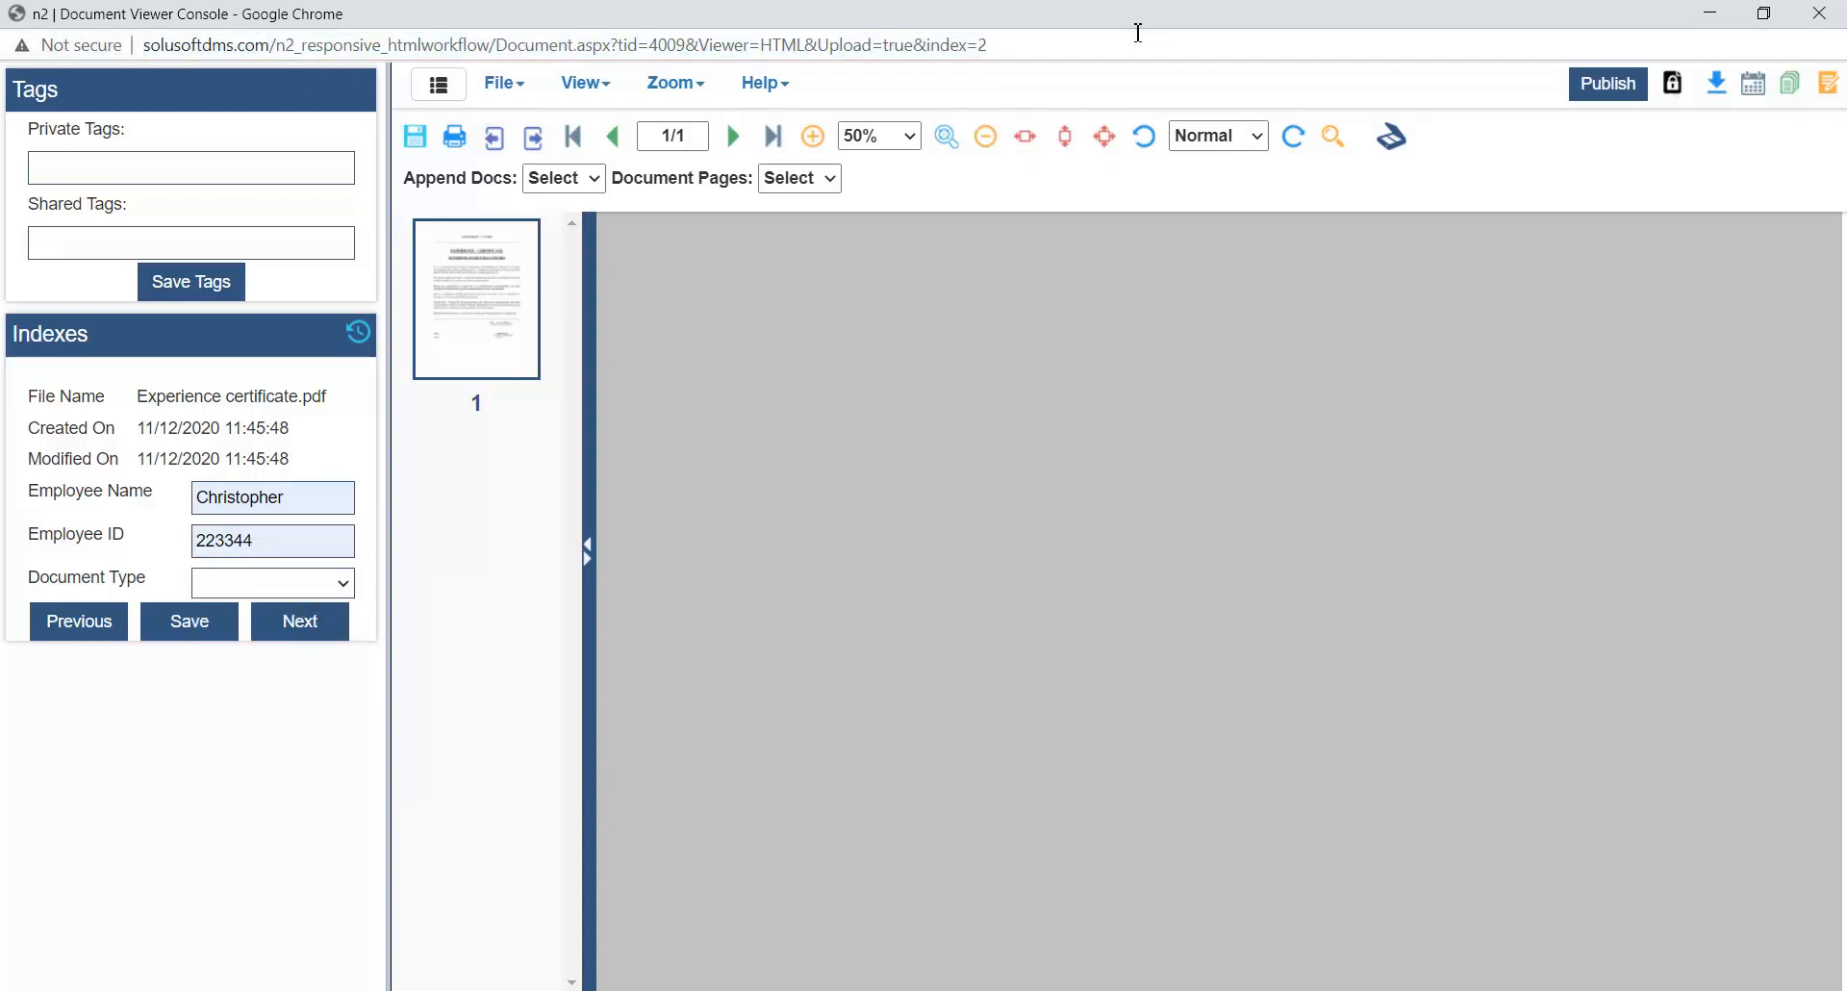
pyautogui.click(246, 585)
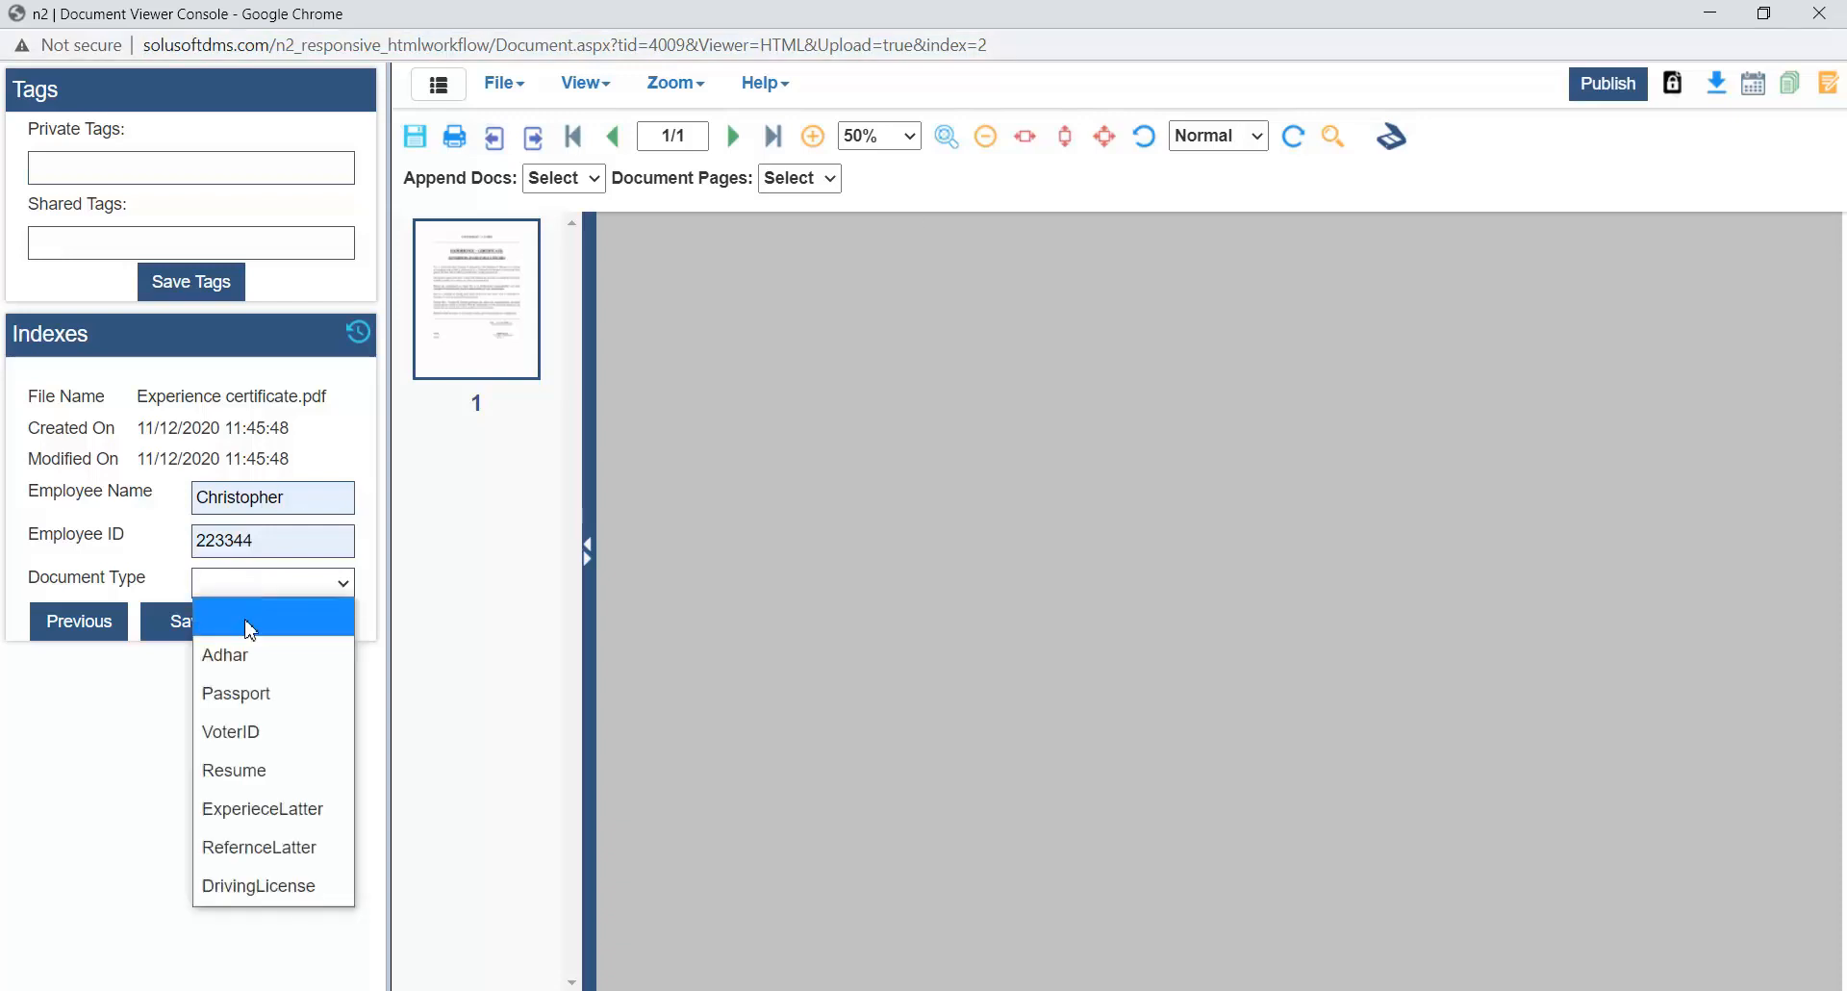
pyautogui.click(273, 808)
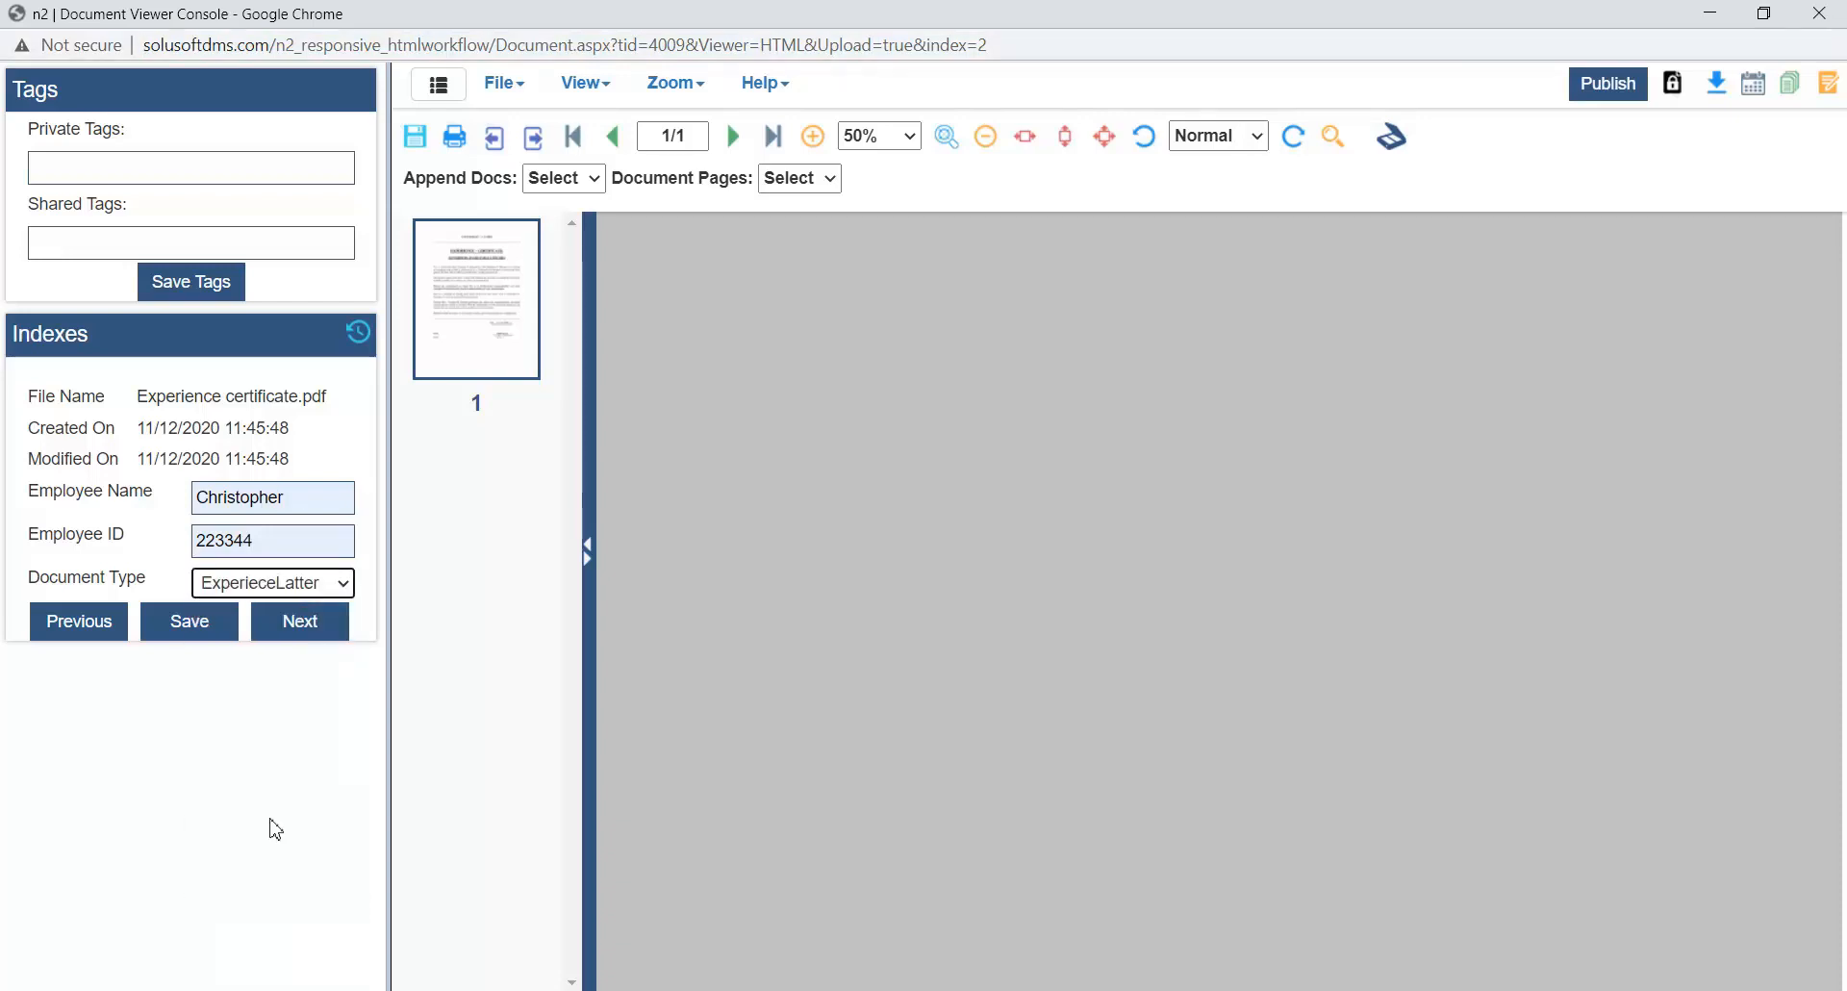
pyautogui.click(219, 635)
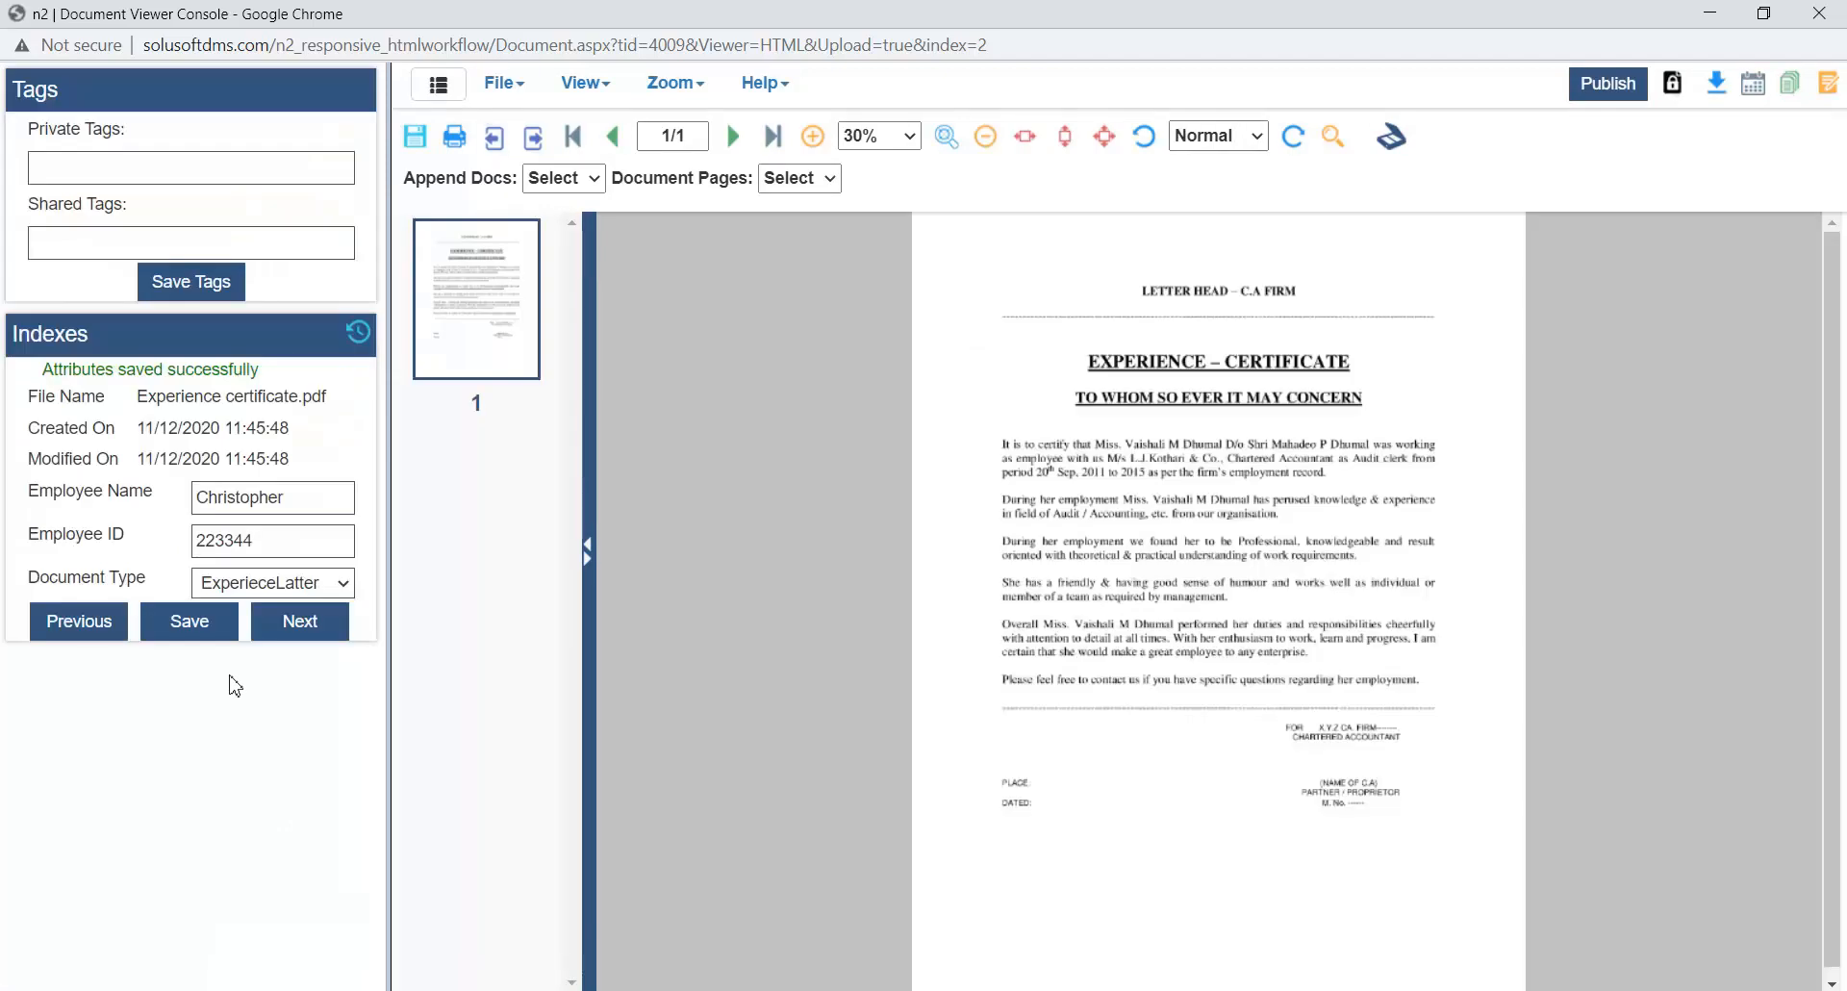
# - Enlarge the experience certificate to 70% zoom and look through its text
pyautogui.click(871, 135)
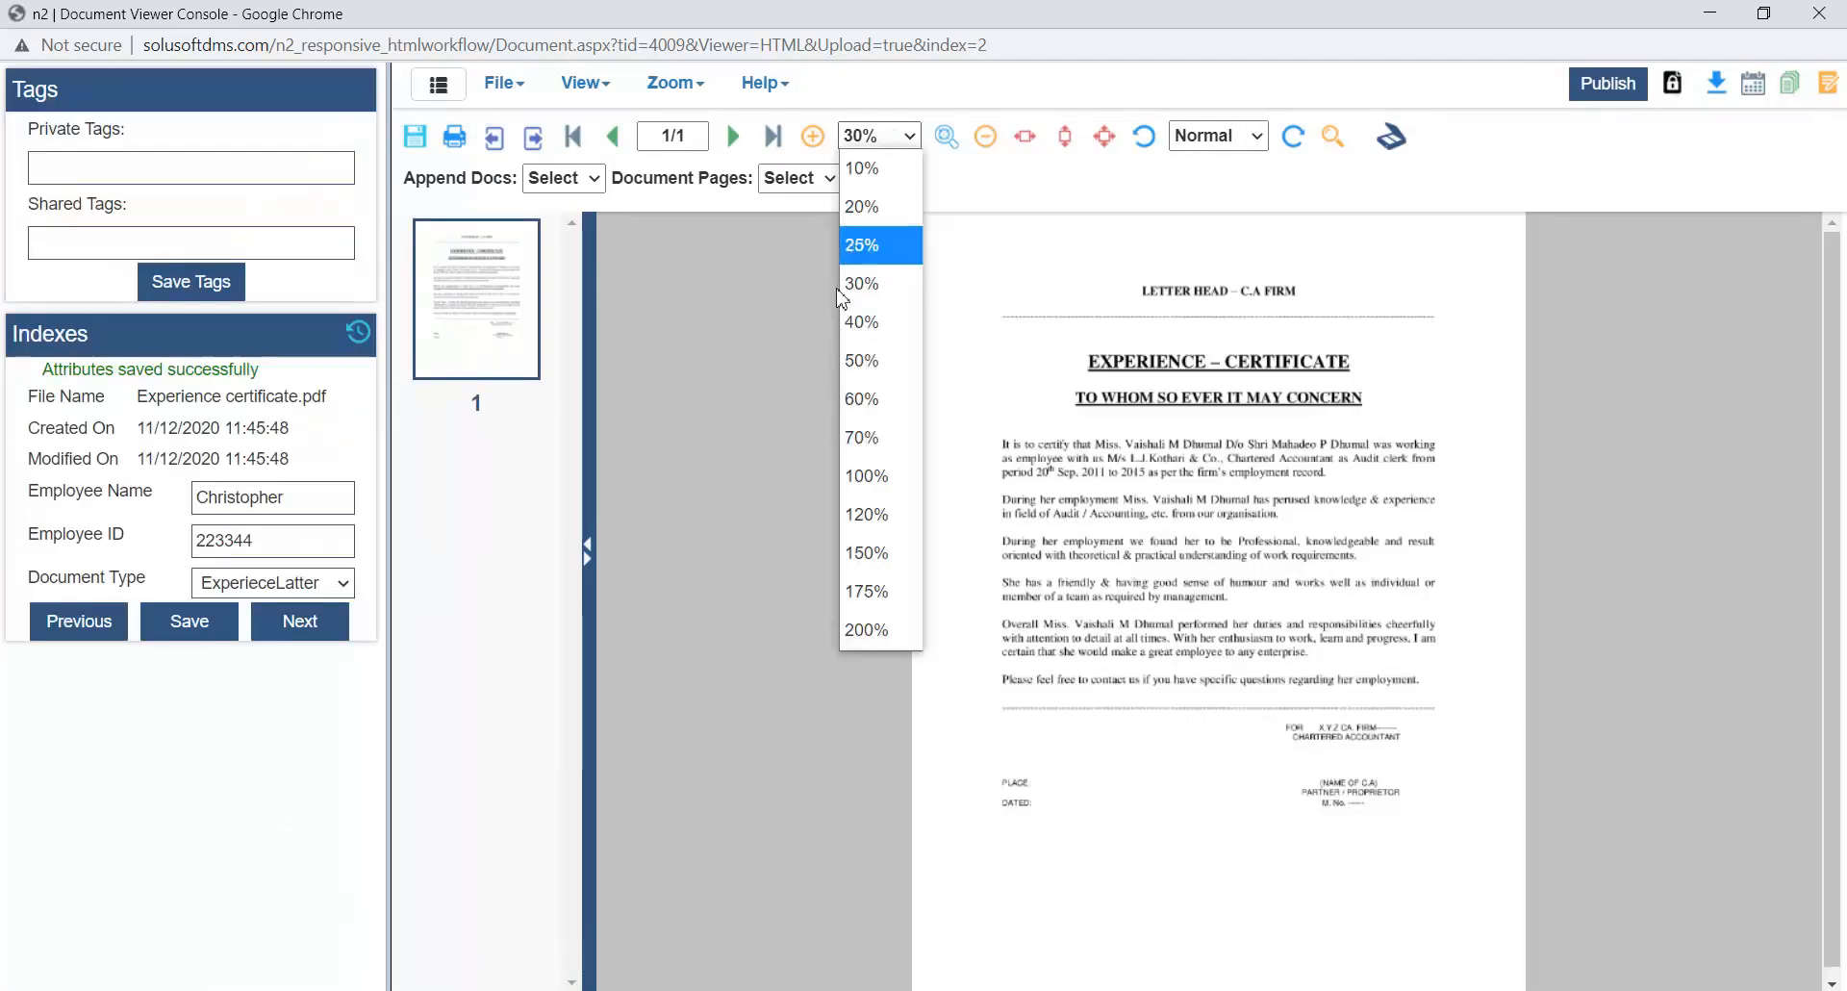
pyautogui.click(863, 437)
pyautogui.scroll(-10, 1179, 630)
pyautogui.scroll(10, 1178, 630)
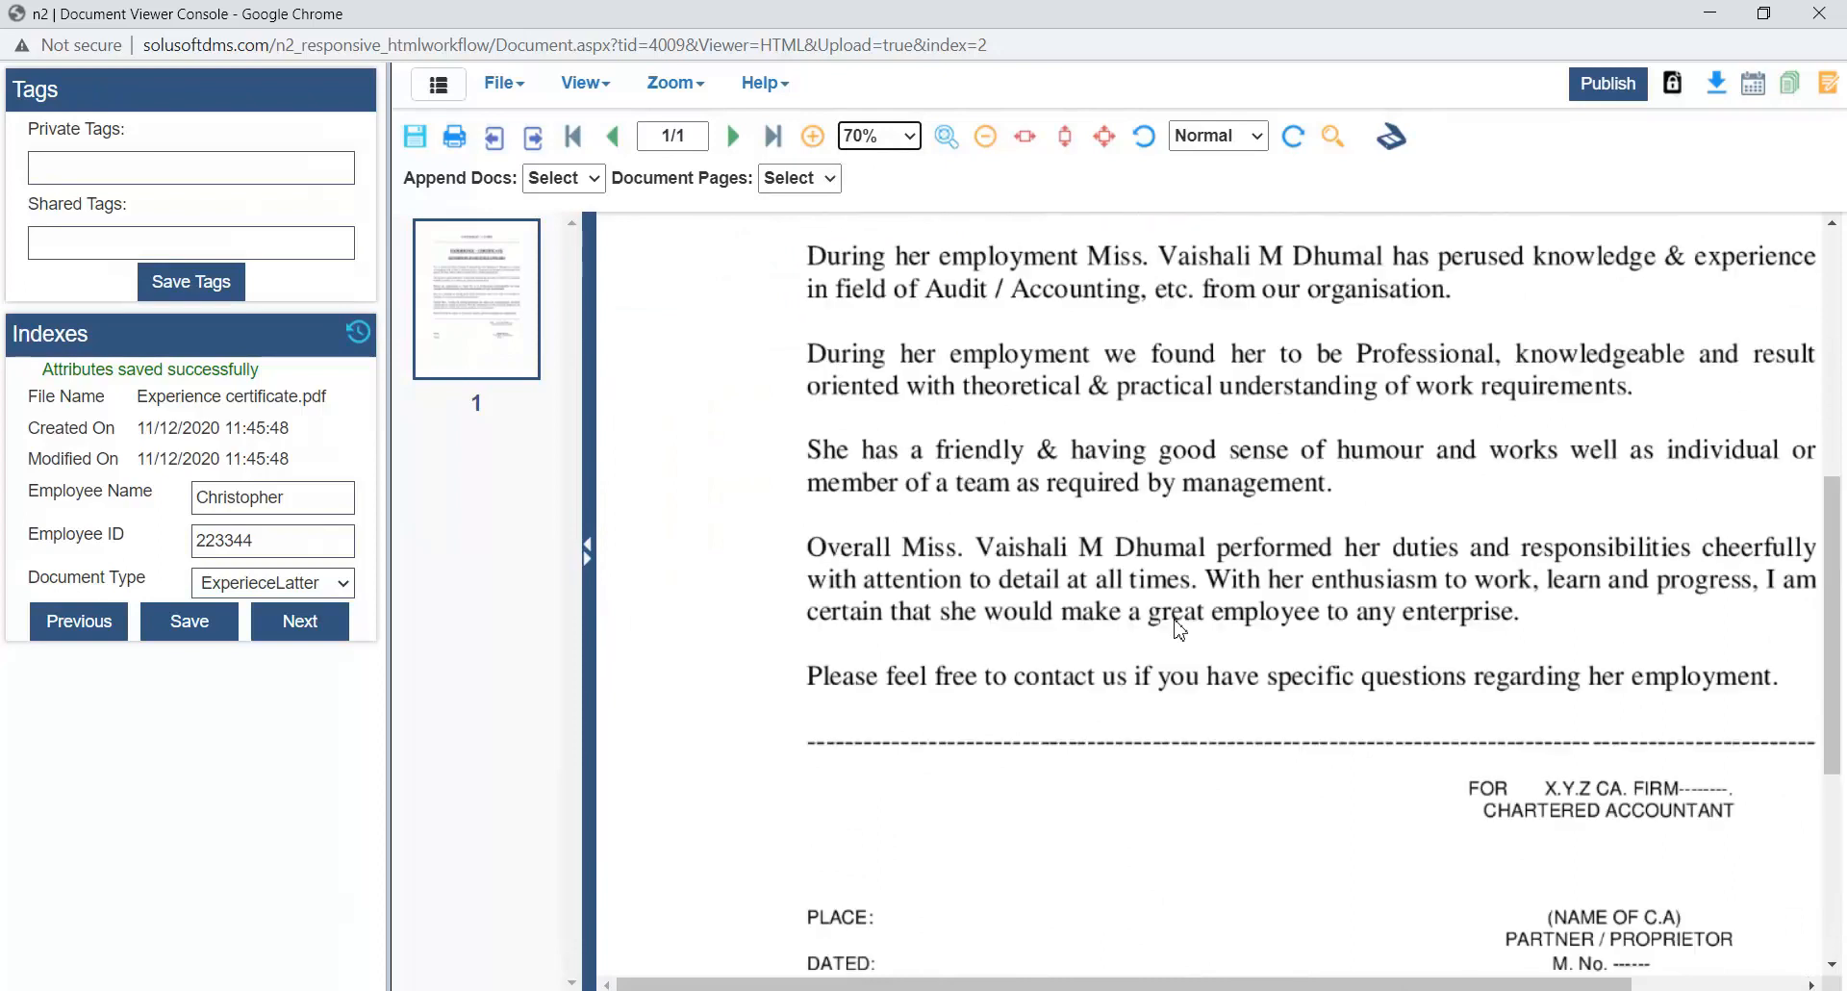
# - Go to the next uploaded document, Resume.docx, and set its zoom to 40%
pyautogui.click(320, 636)
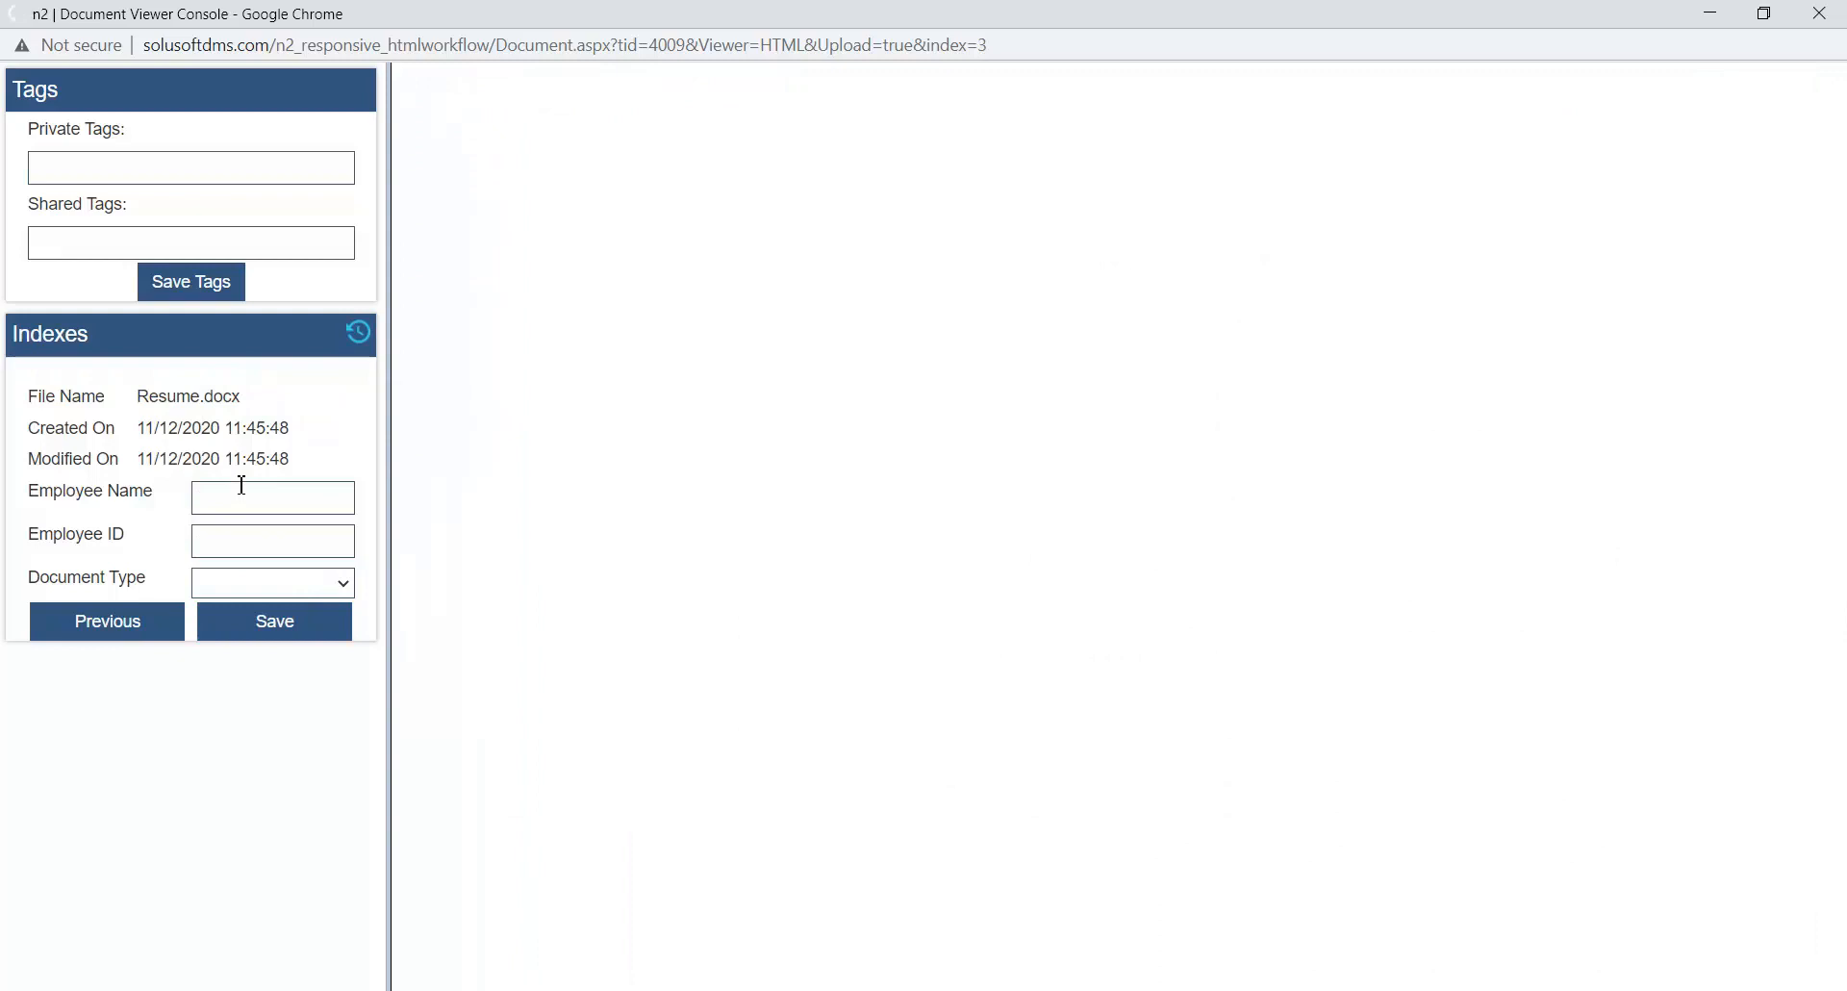
pyautogui.click(241, 485)
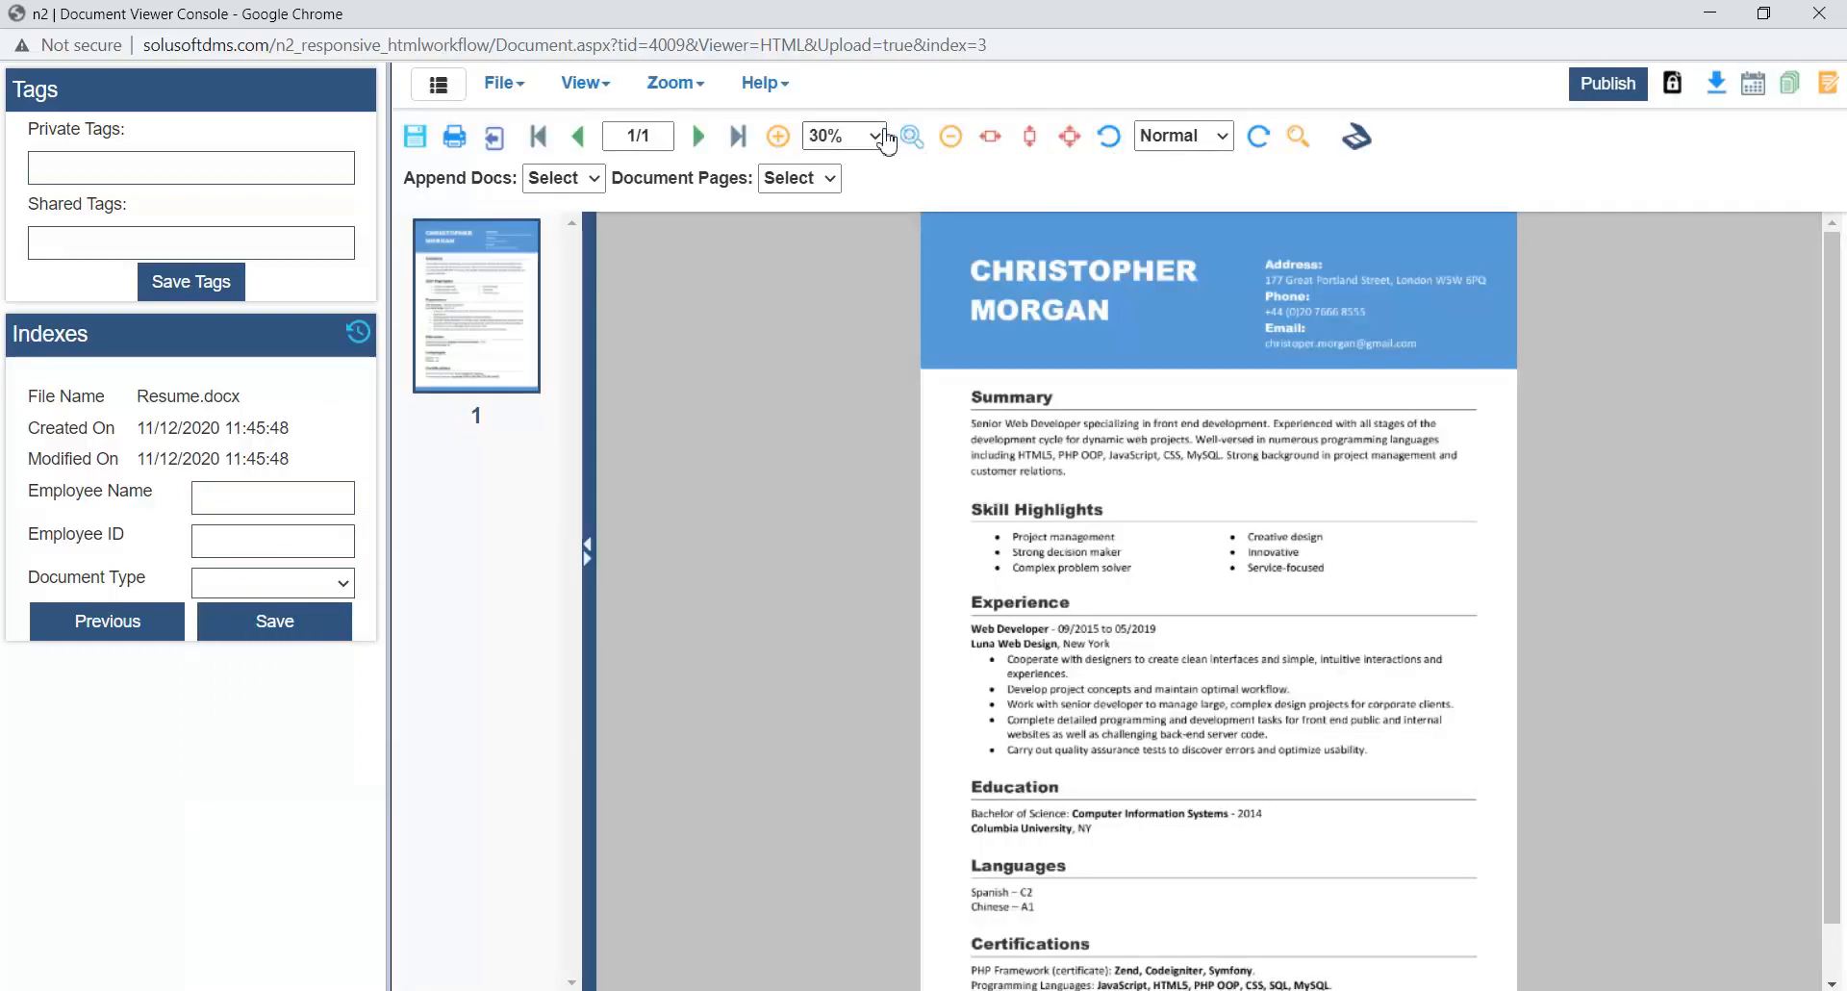
pyautogui.click(880, 144)
pyautogui.click(860, 335)
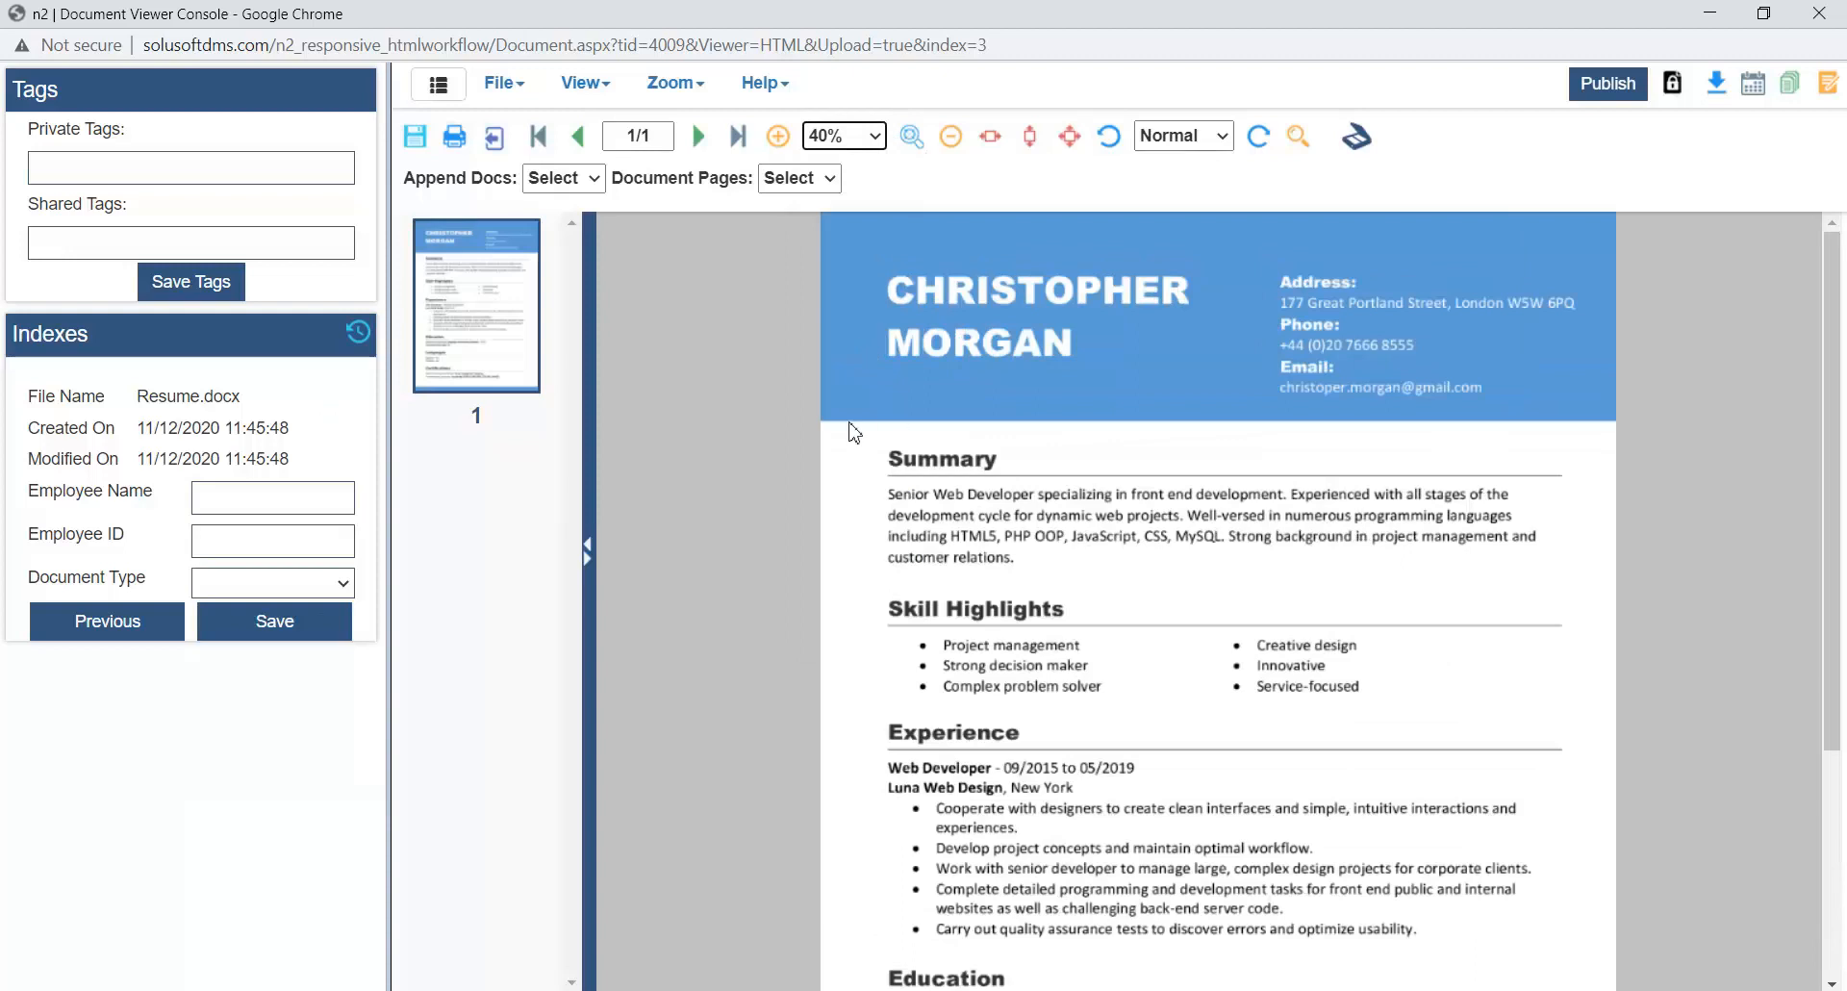
# - Fill in the employee's name and ID for Resume.docx, set Document Type to Resume and save the indexes
pyautogui.click(320, 498)
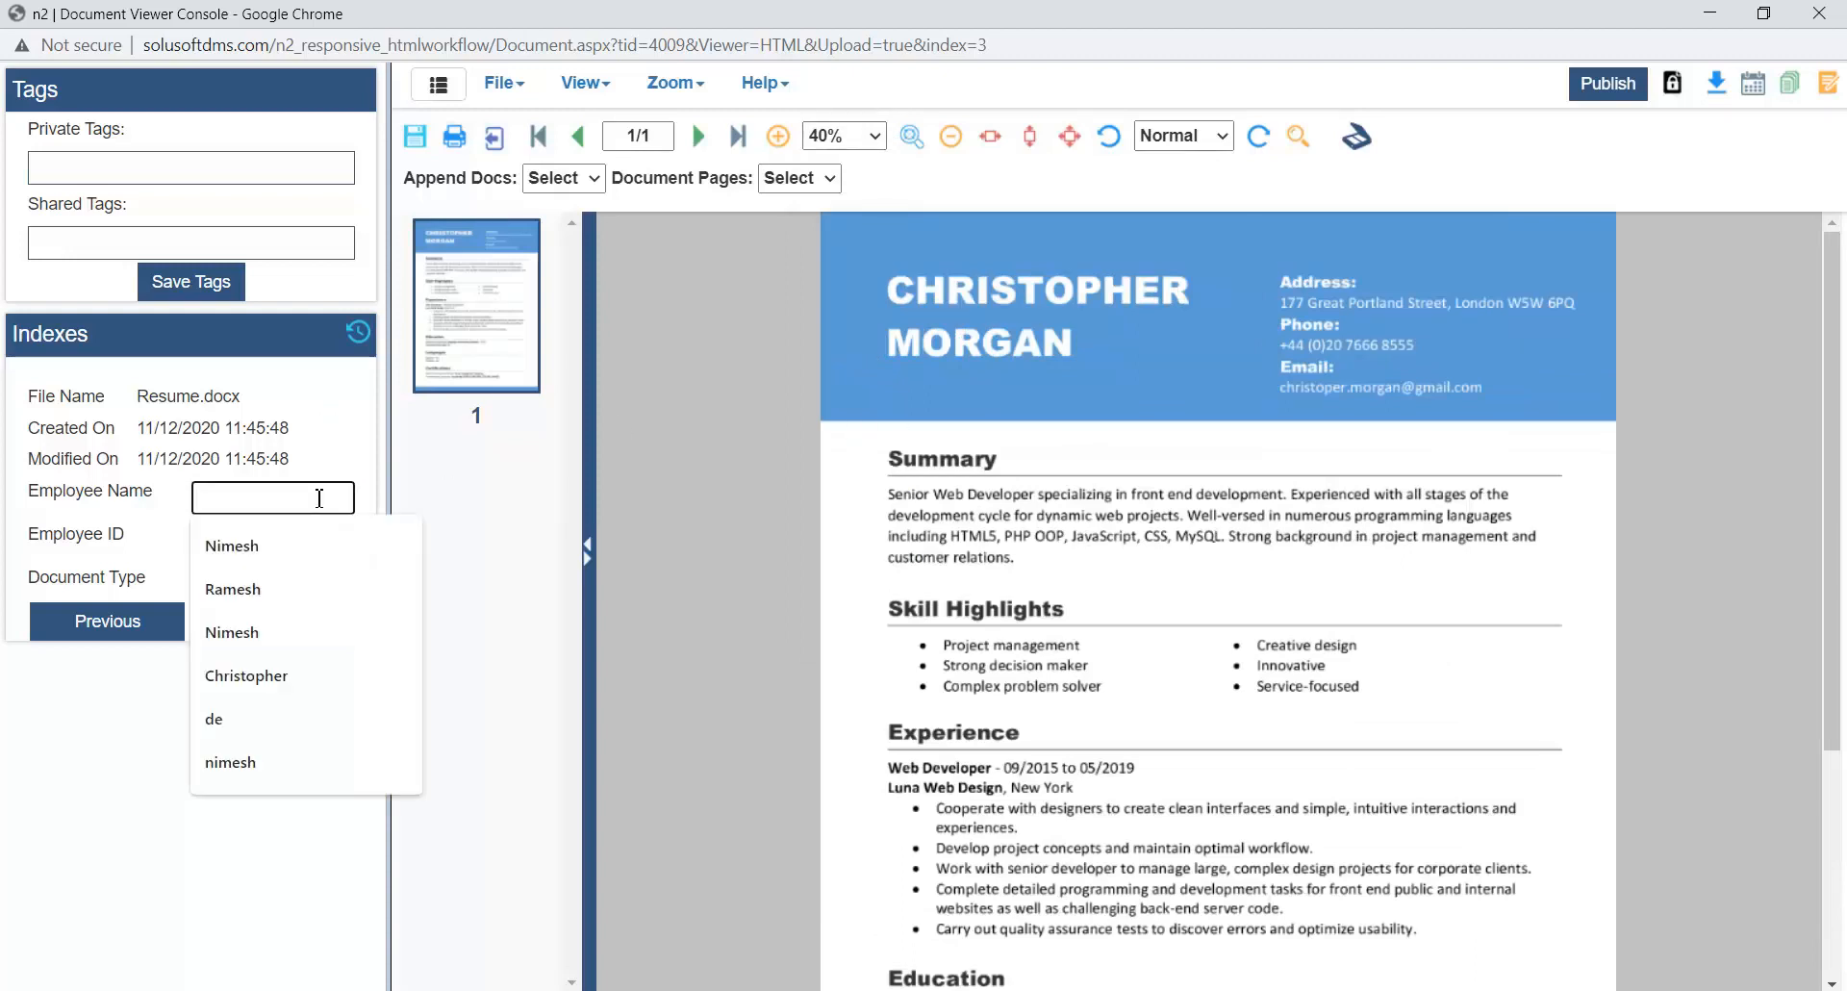
pyautogui.click(235, 676)
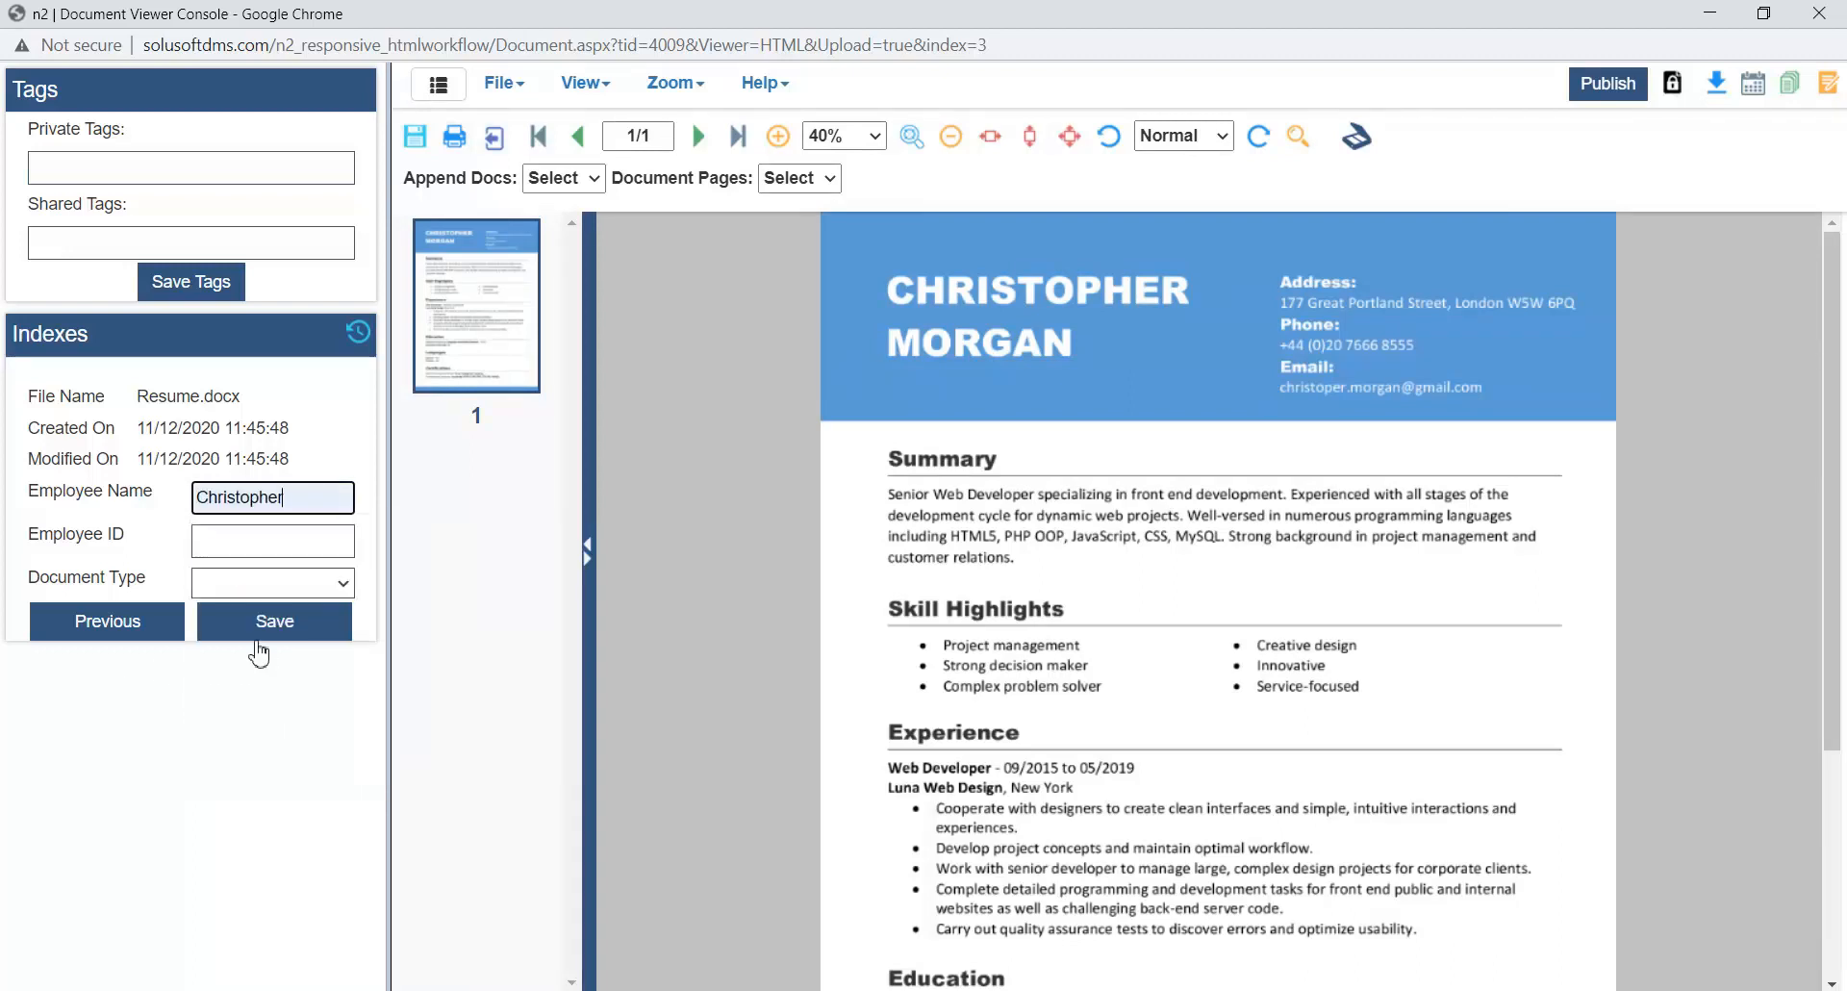
pyautogui.click(250, 553)
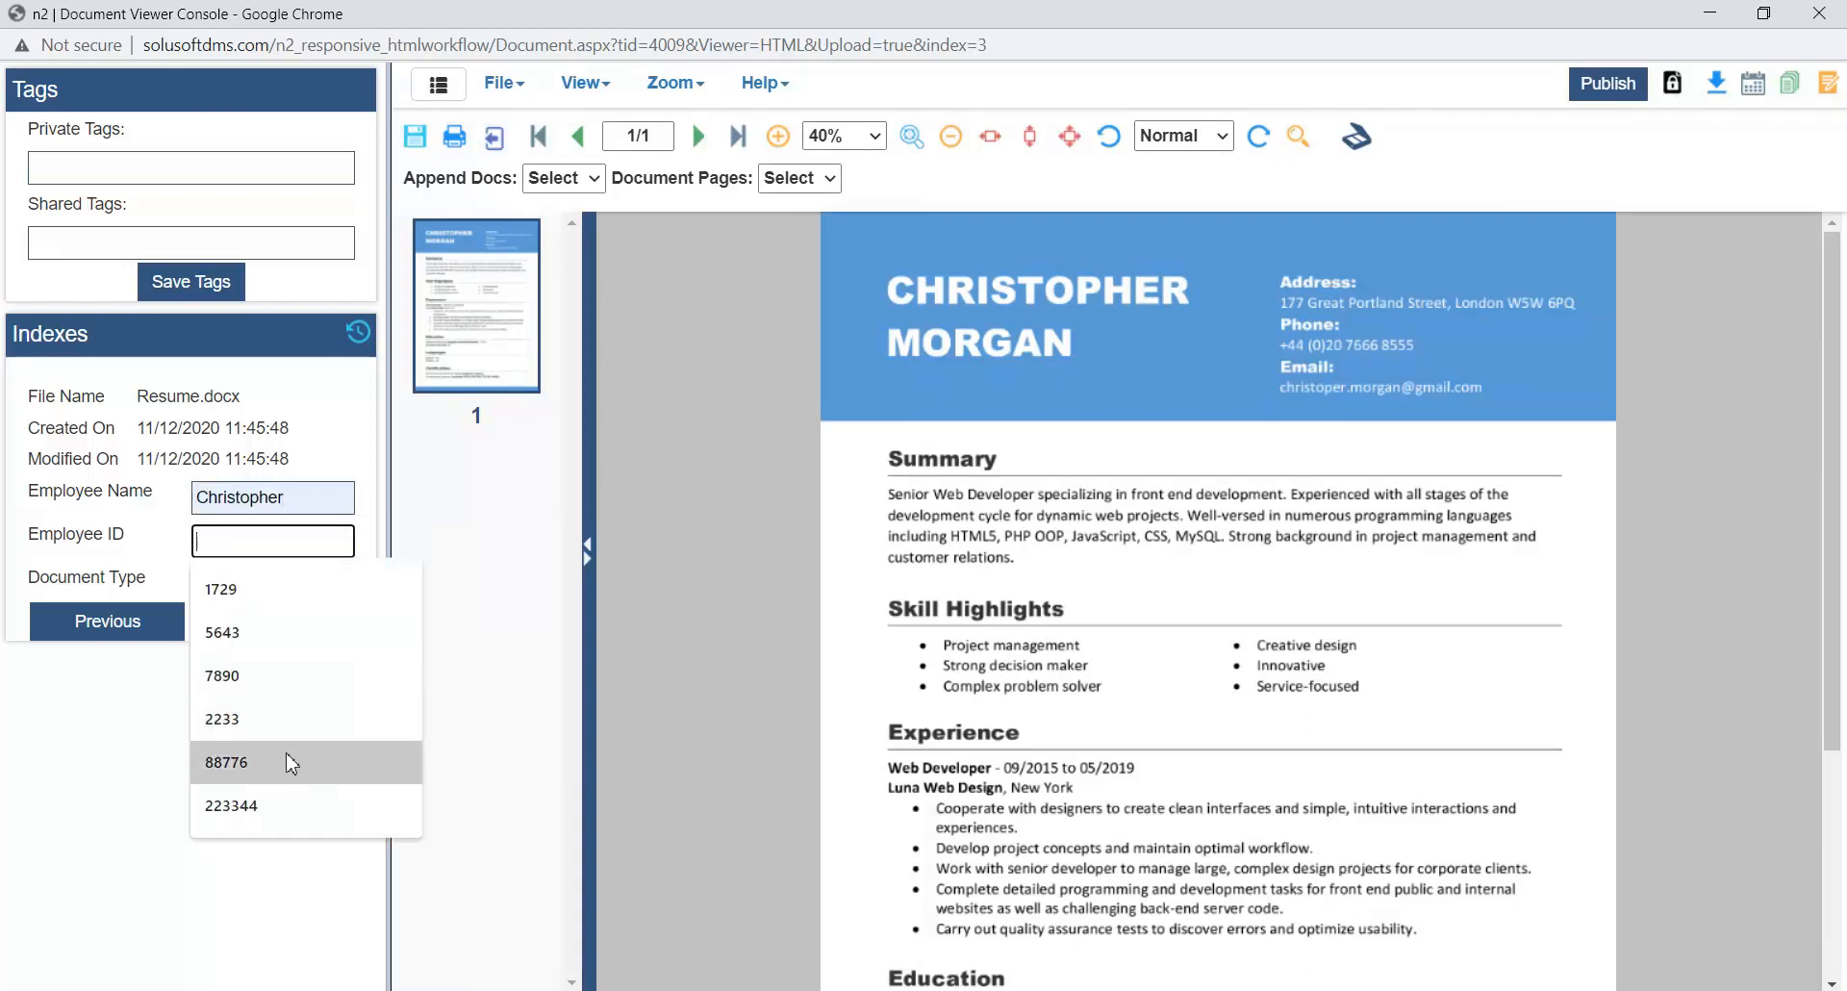
pyautogui.click(294, 808)
pyautogui.click(273, 582)
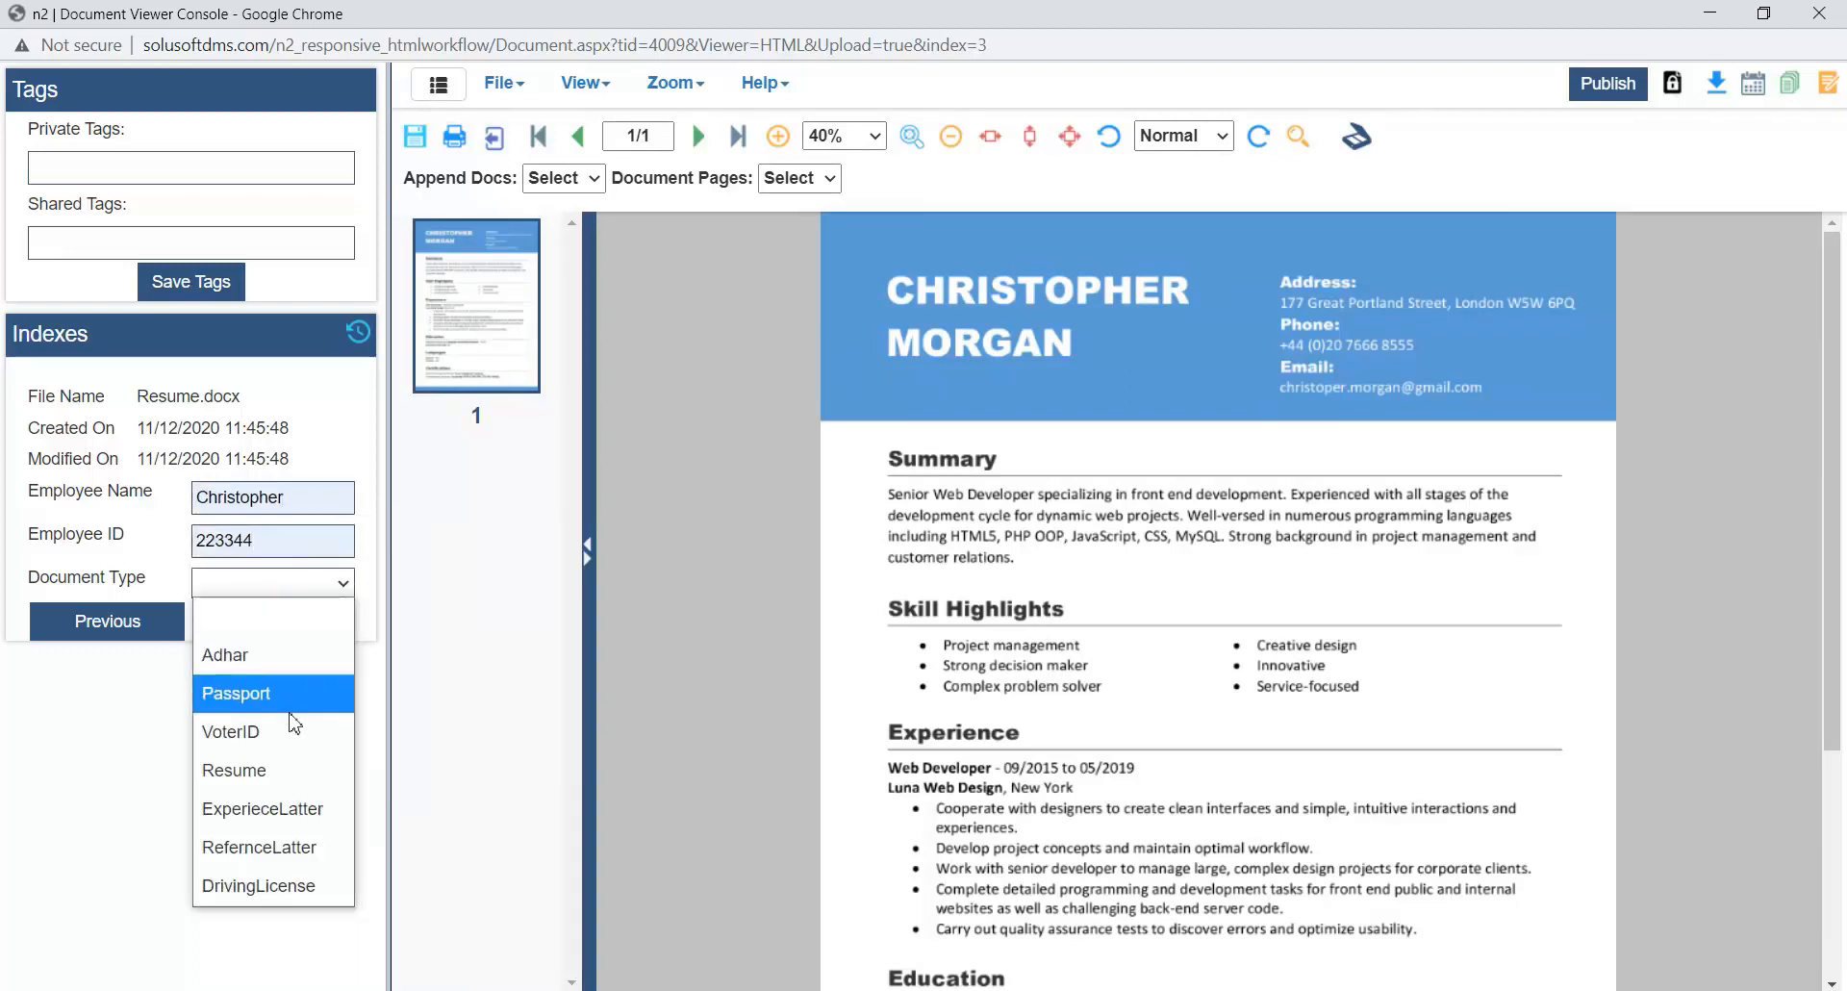
pyautogui.click(279, 755)
pyautogui.click(274, 620)
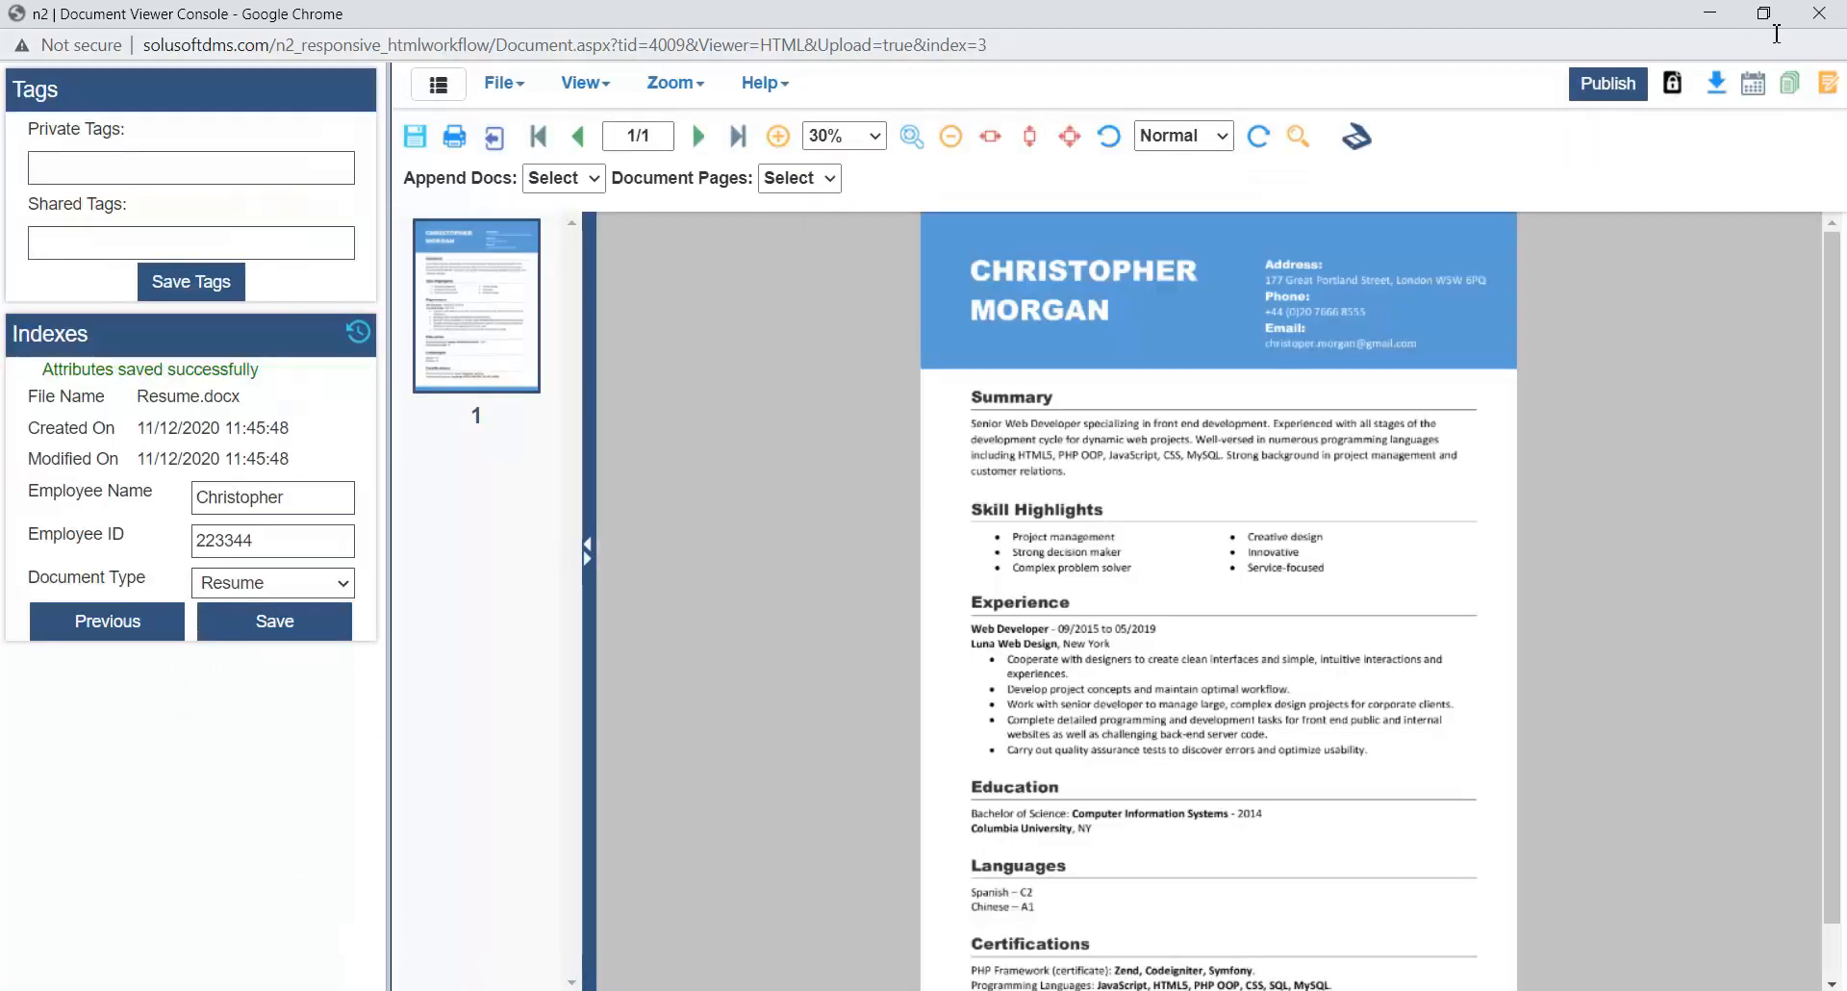
# - Close the document viewer and list all documents in the HR Document cabinet with 100 results per page
pyautogui.click(1822, 14)
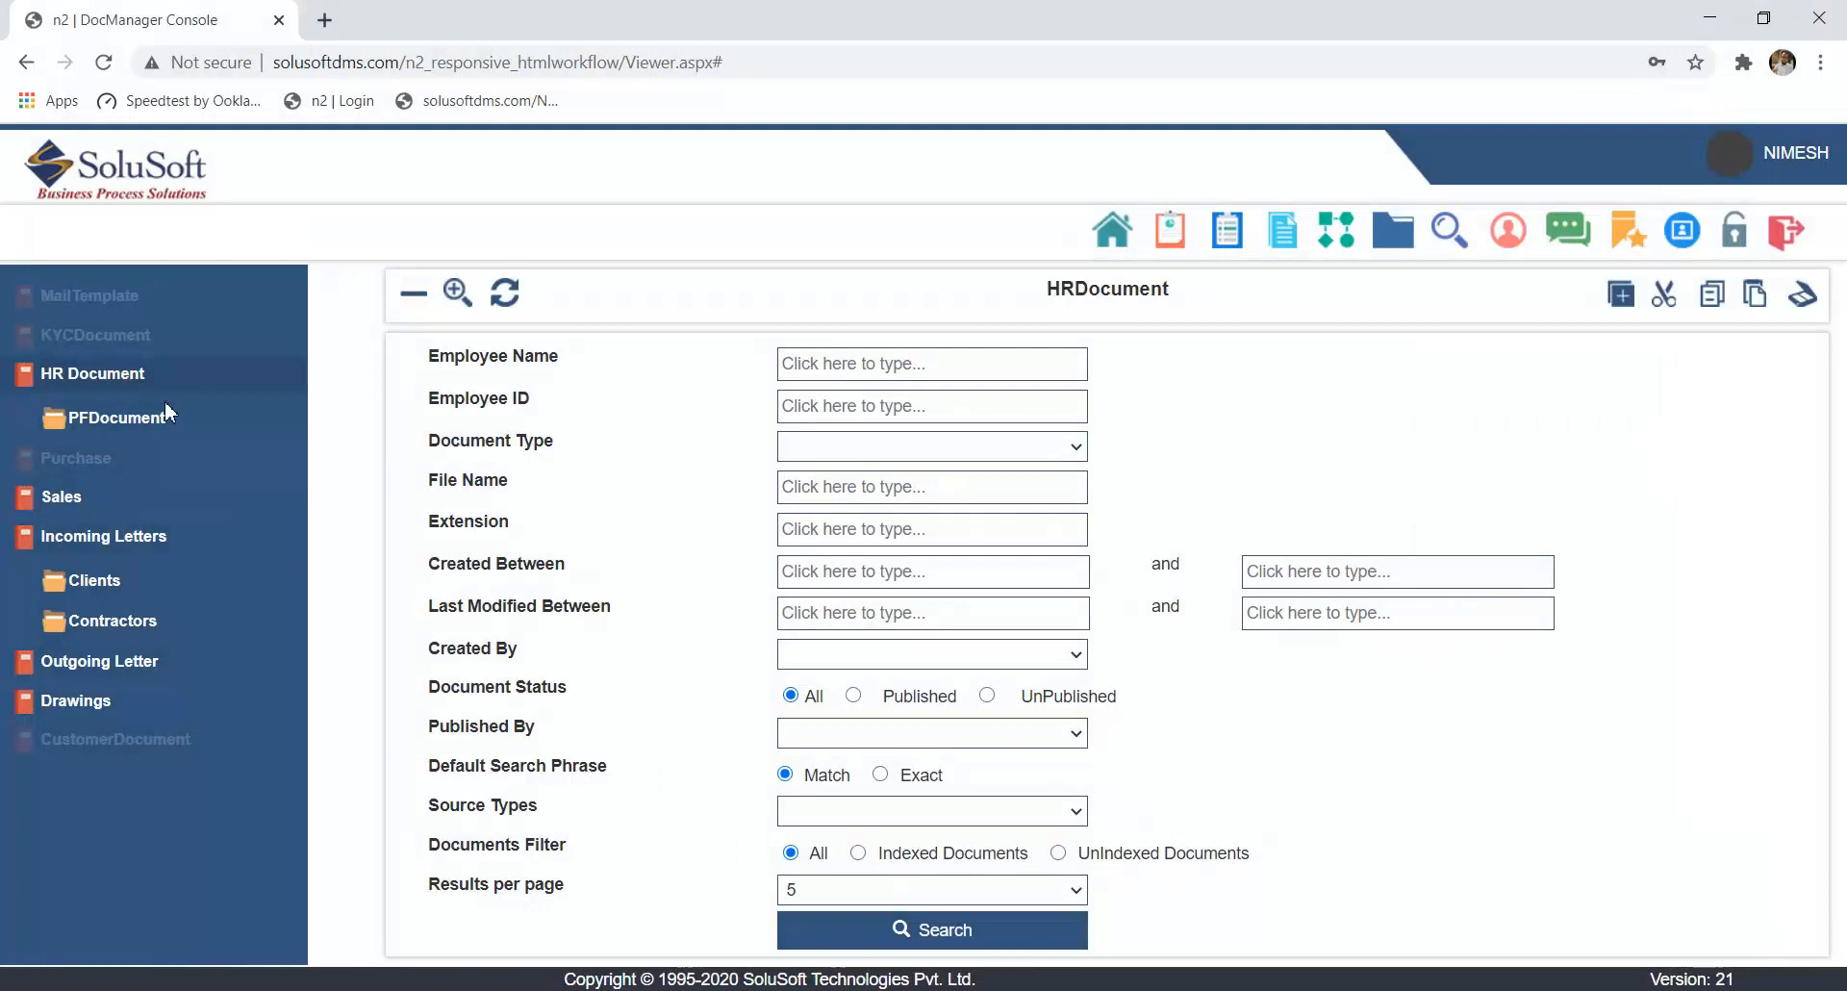
pyautogui.click(907, 897)
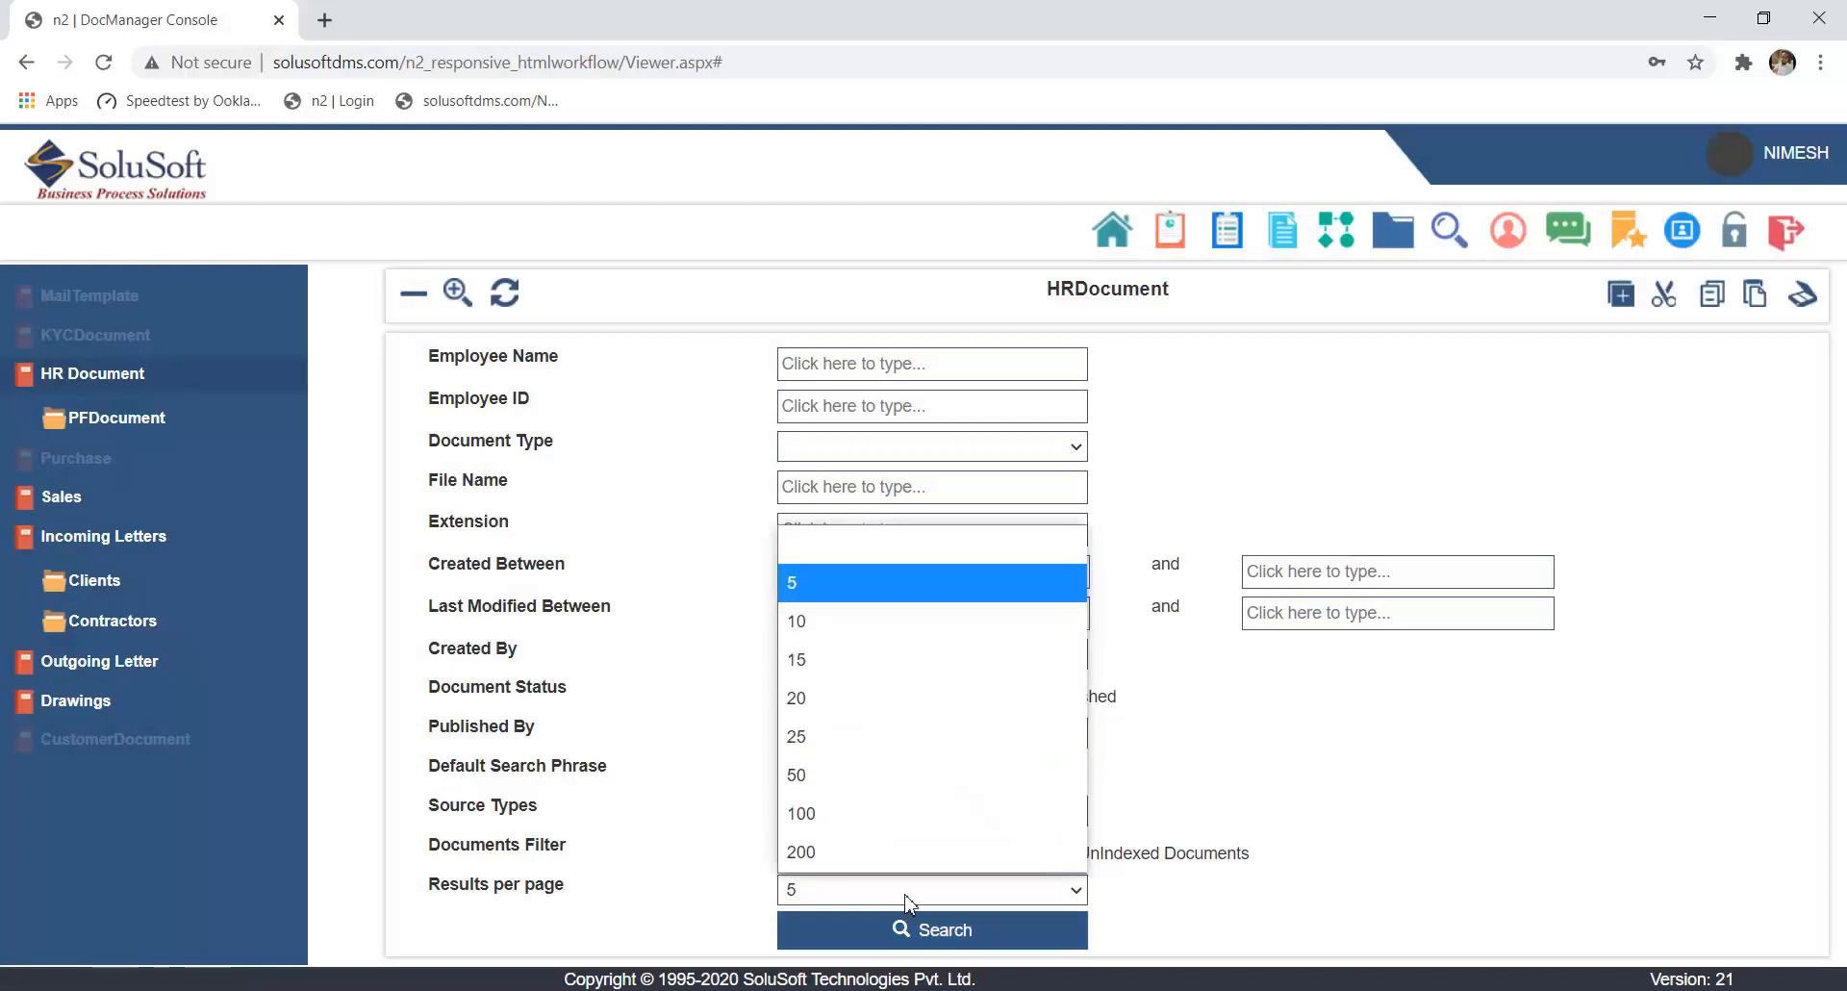
pyautogui.click(891, 818)
pyautogui.click(910, 929)
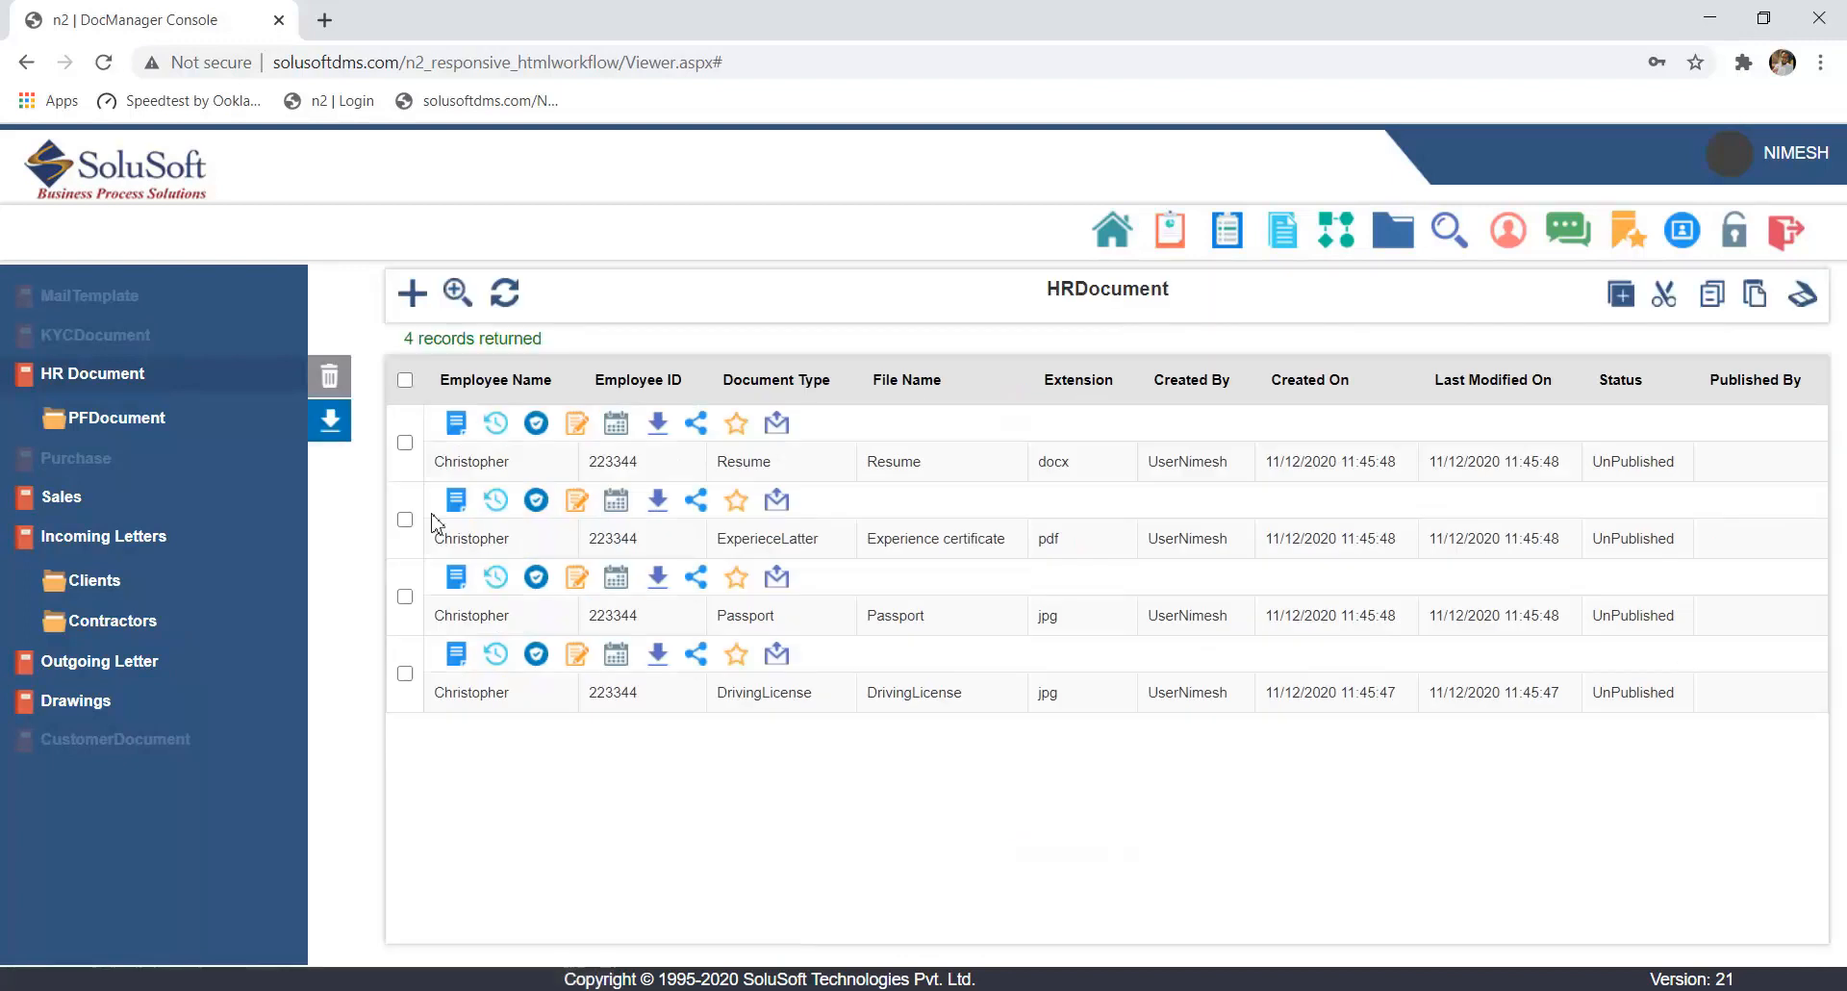
pyautogui.moveTo(406, 345); pyautogui.dragTo(590, 342)
pyautogui.click(635, 388)
# - Reopen the HR Document search form and search for documents by the employee's ID
pyautogui.click(159, 381)
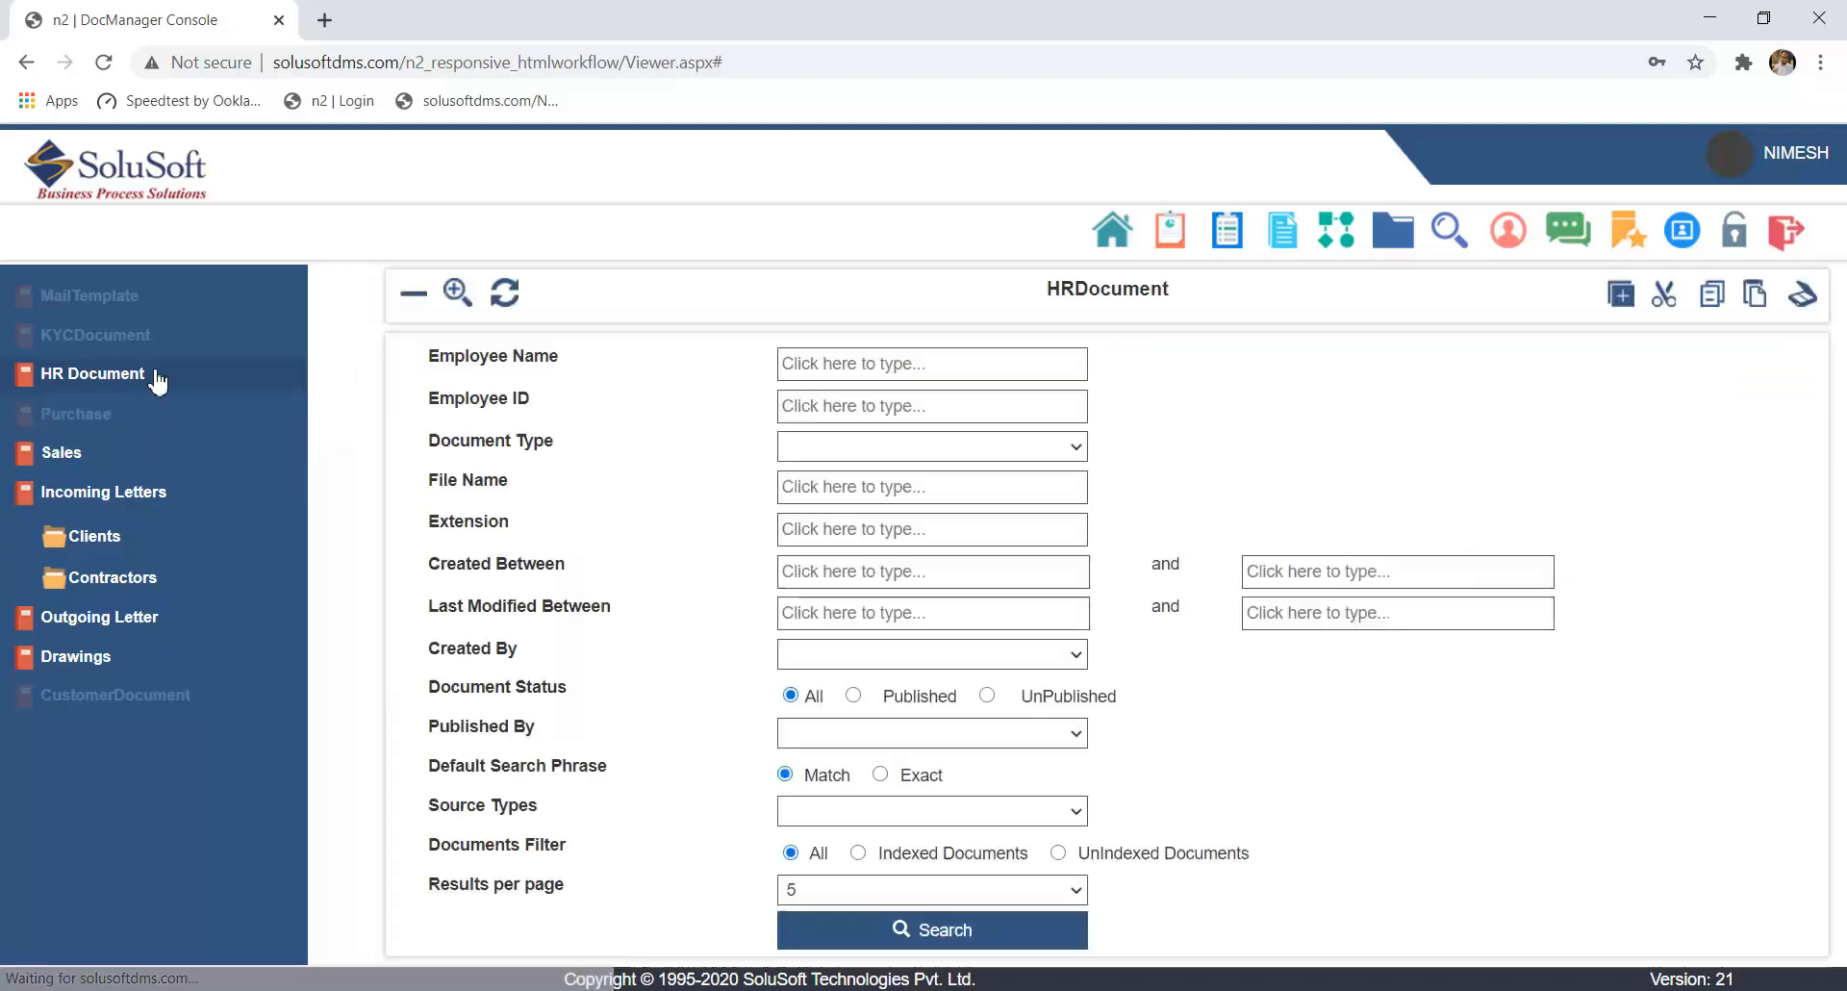
pyautogui.click(924, 409)
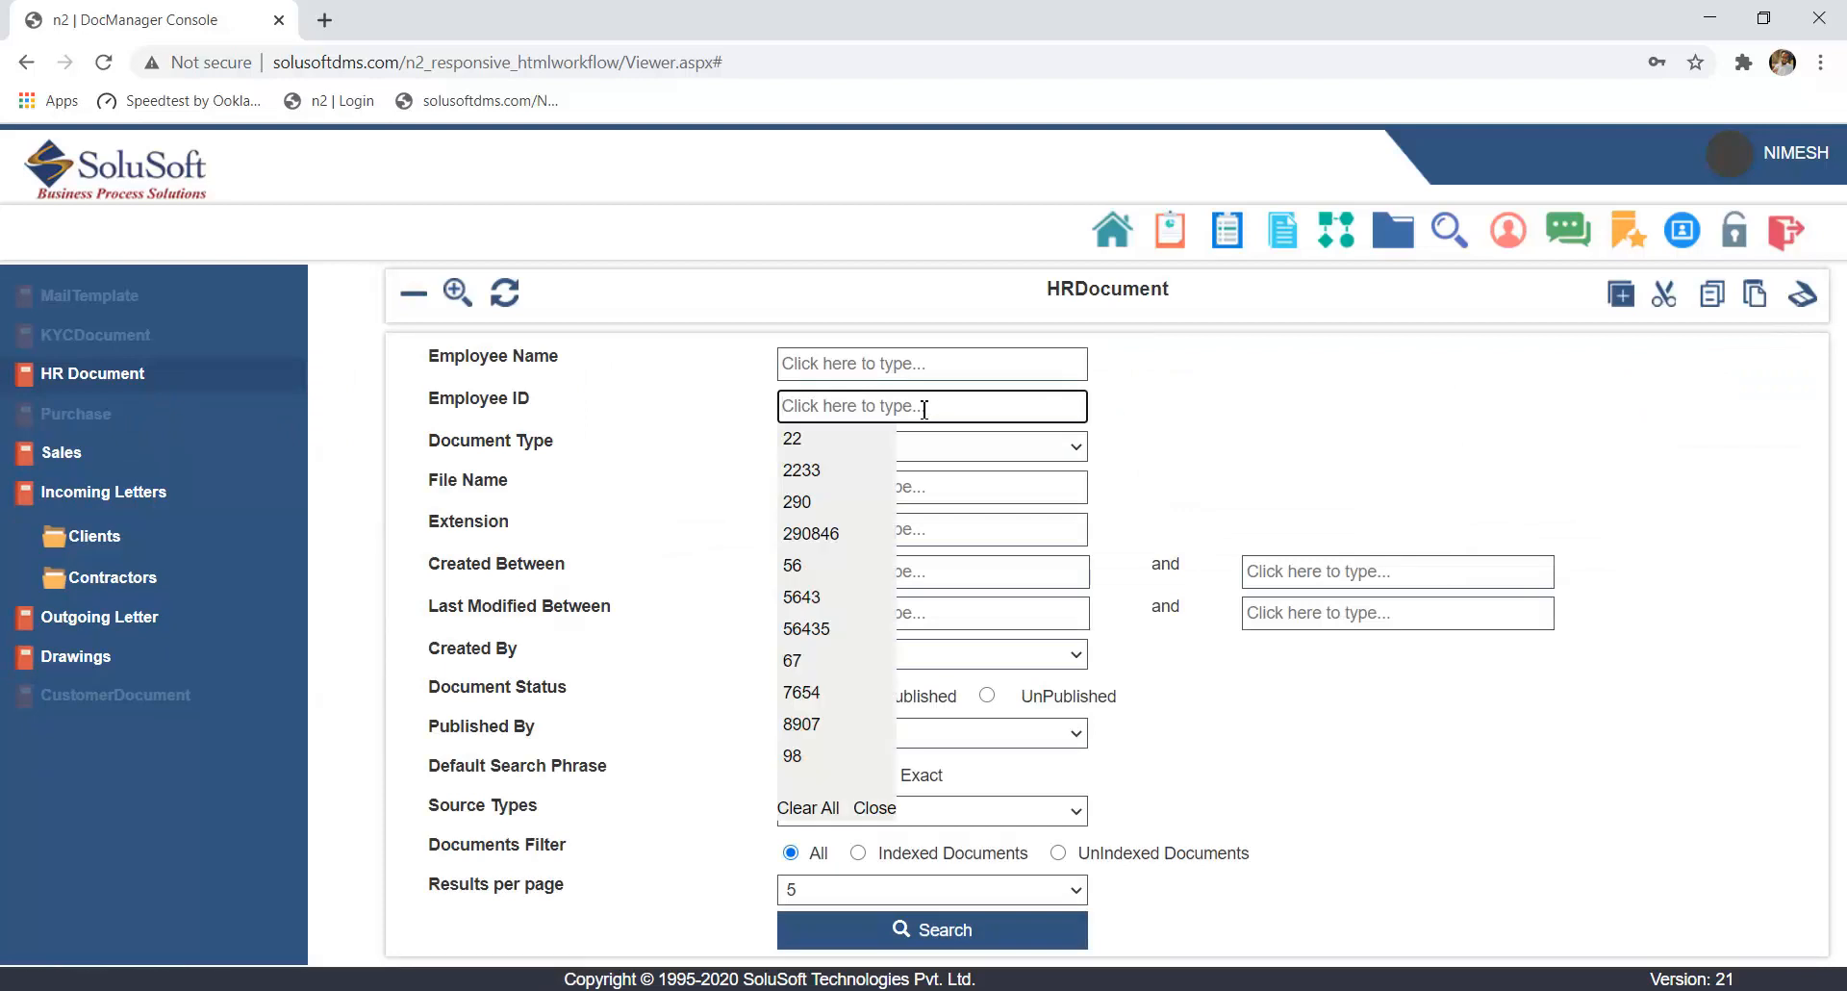
pyautogui.write('223344')
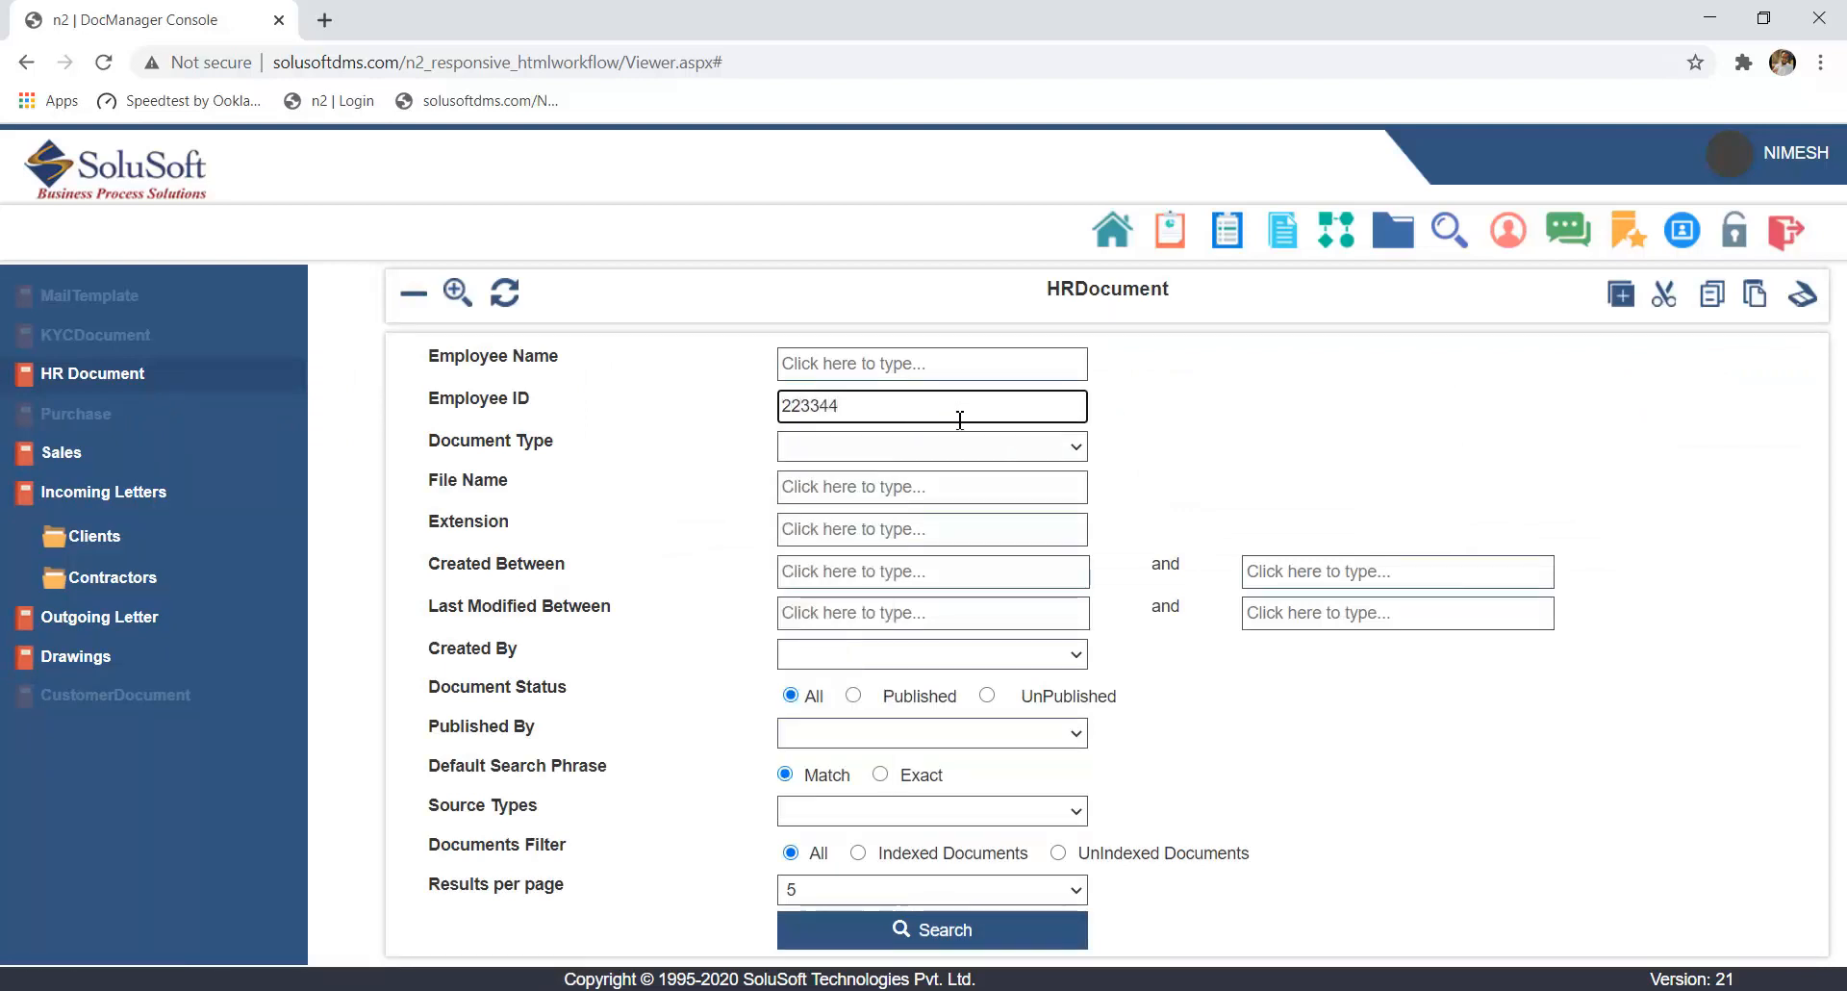
pyautogui.click(940, 945)
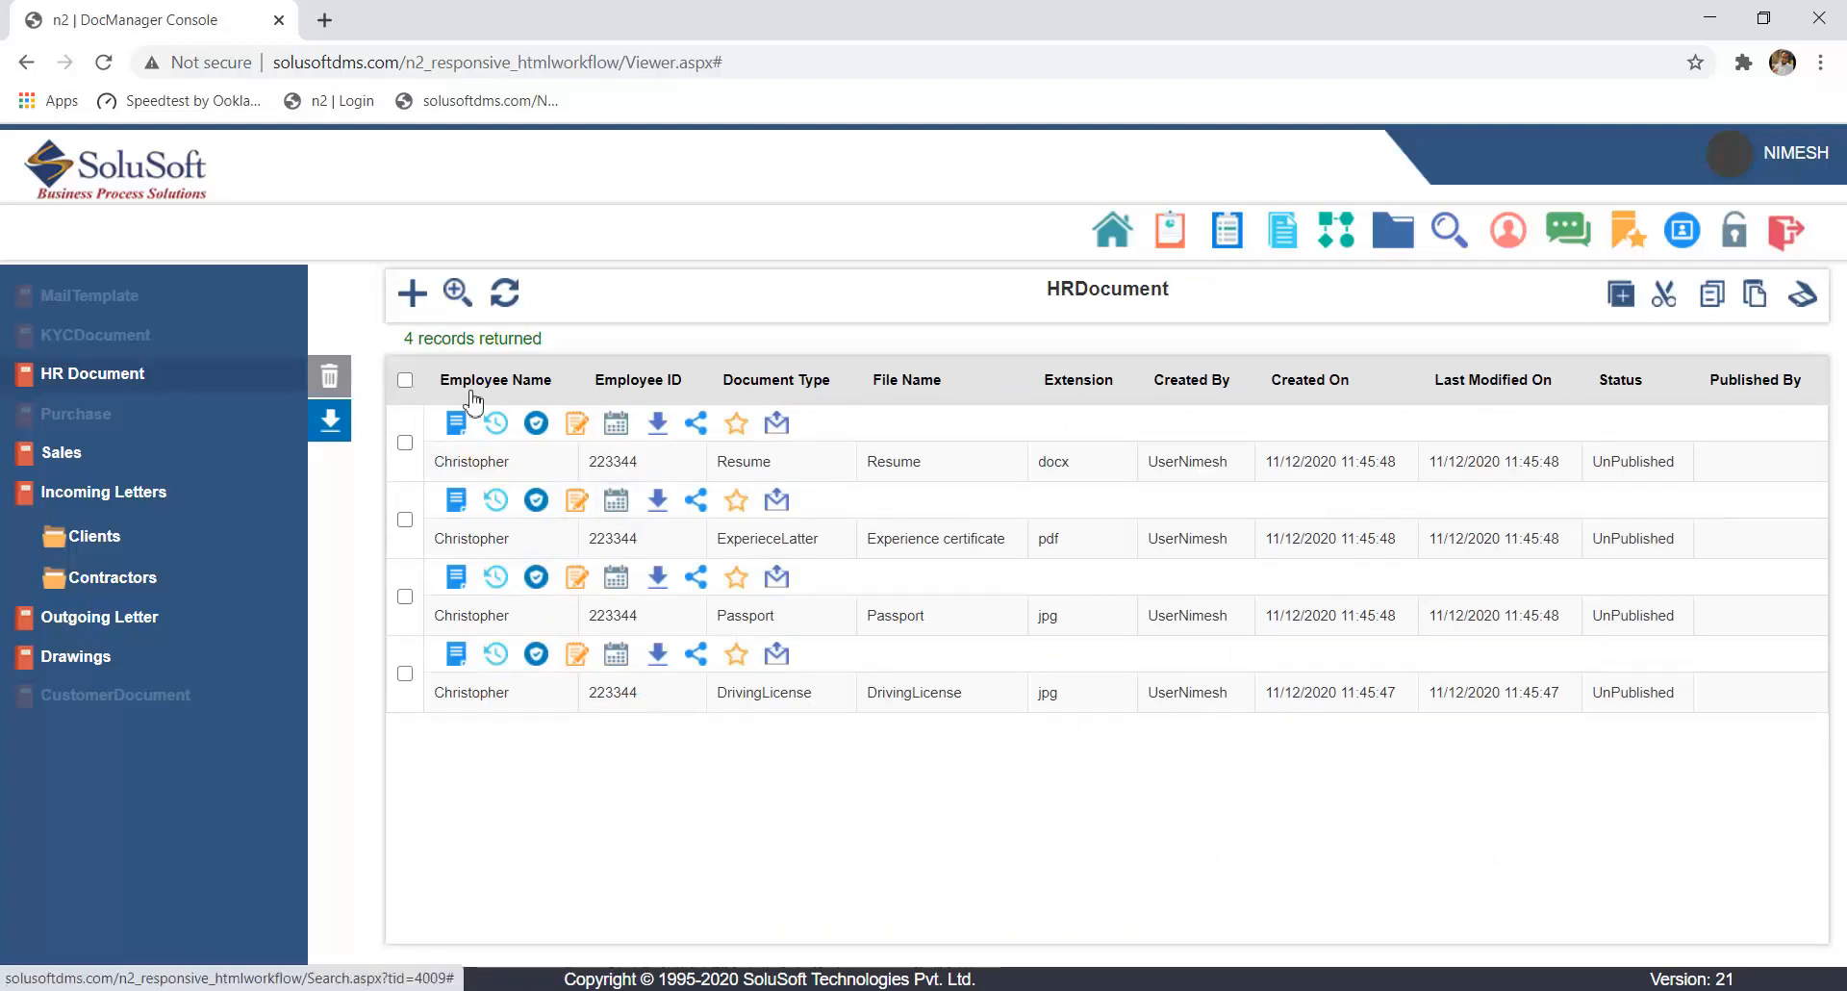
# - Narrow the employee ID search to the Document Type Resume
pyautogui.click(412, 294)
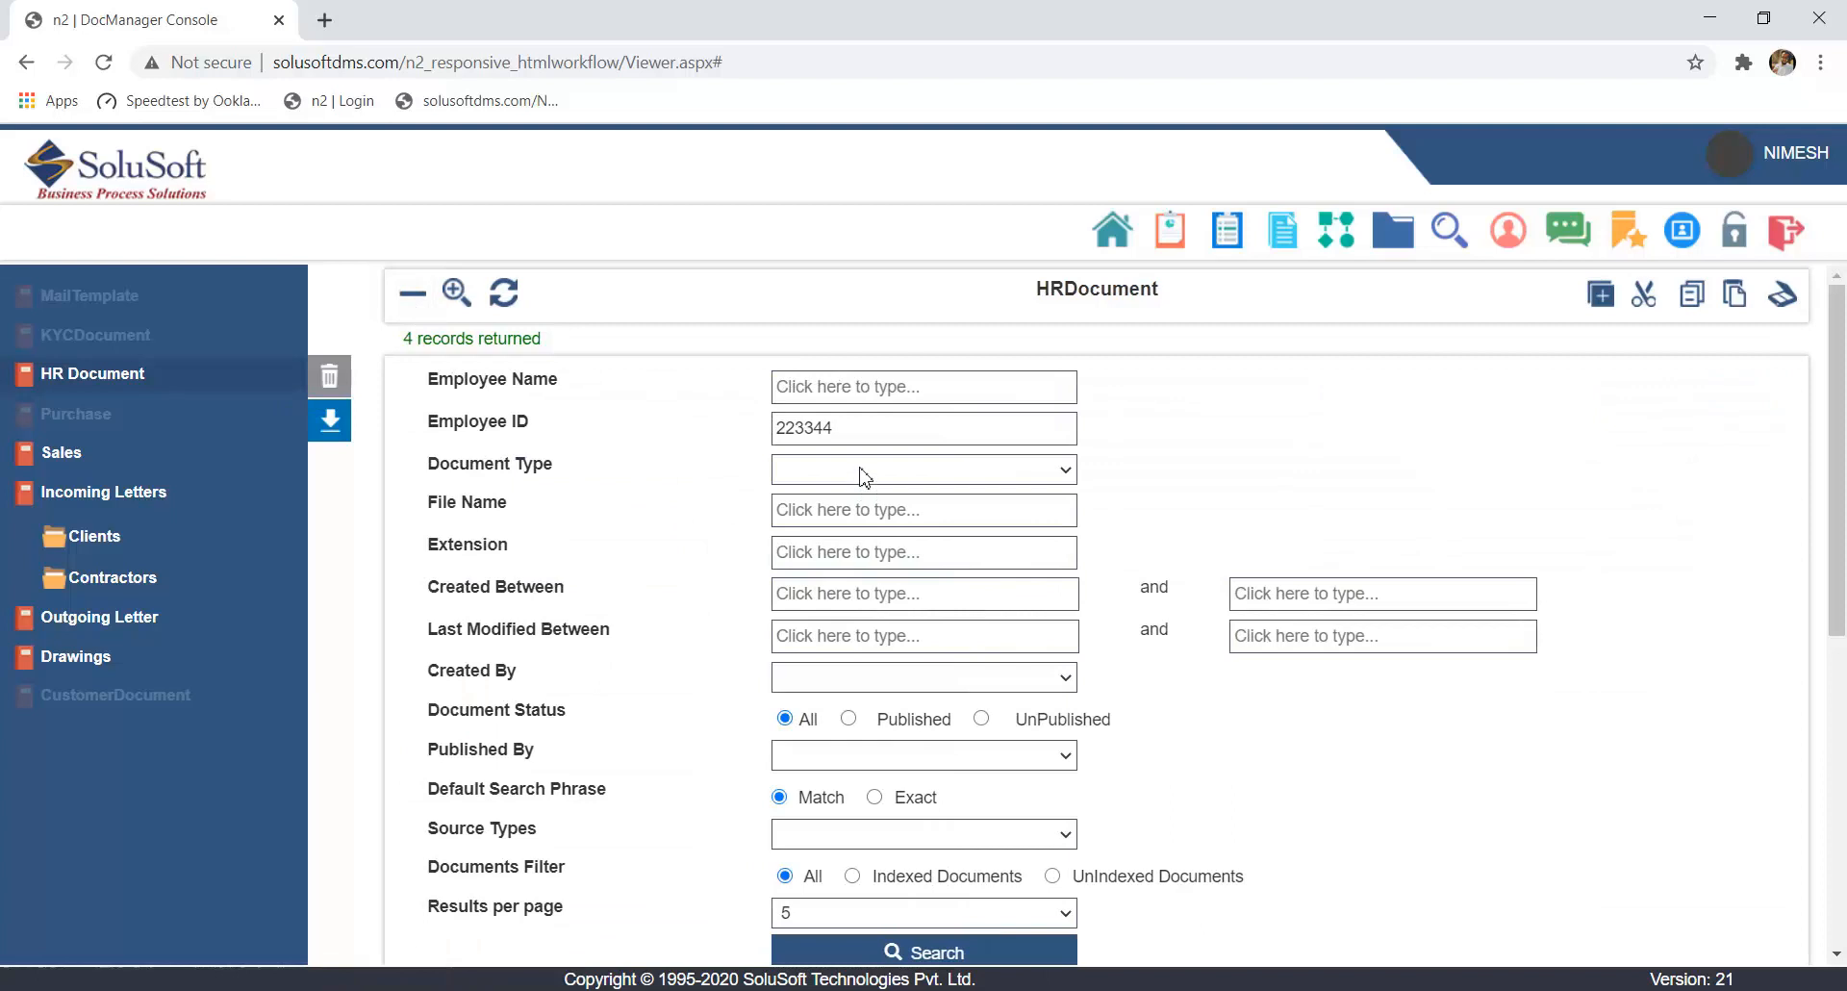
pyautogui.click(863, 471)
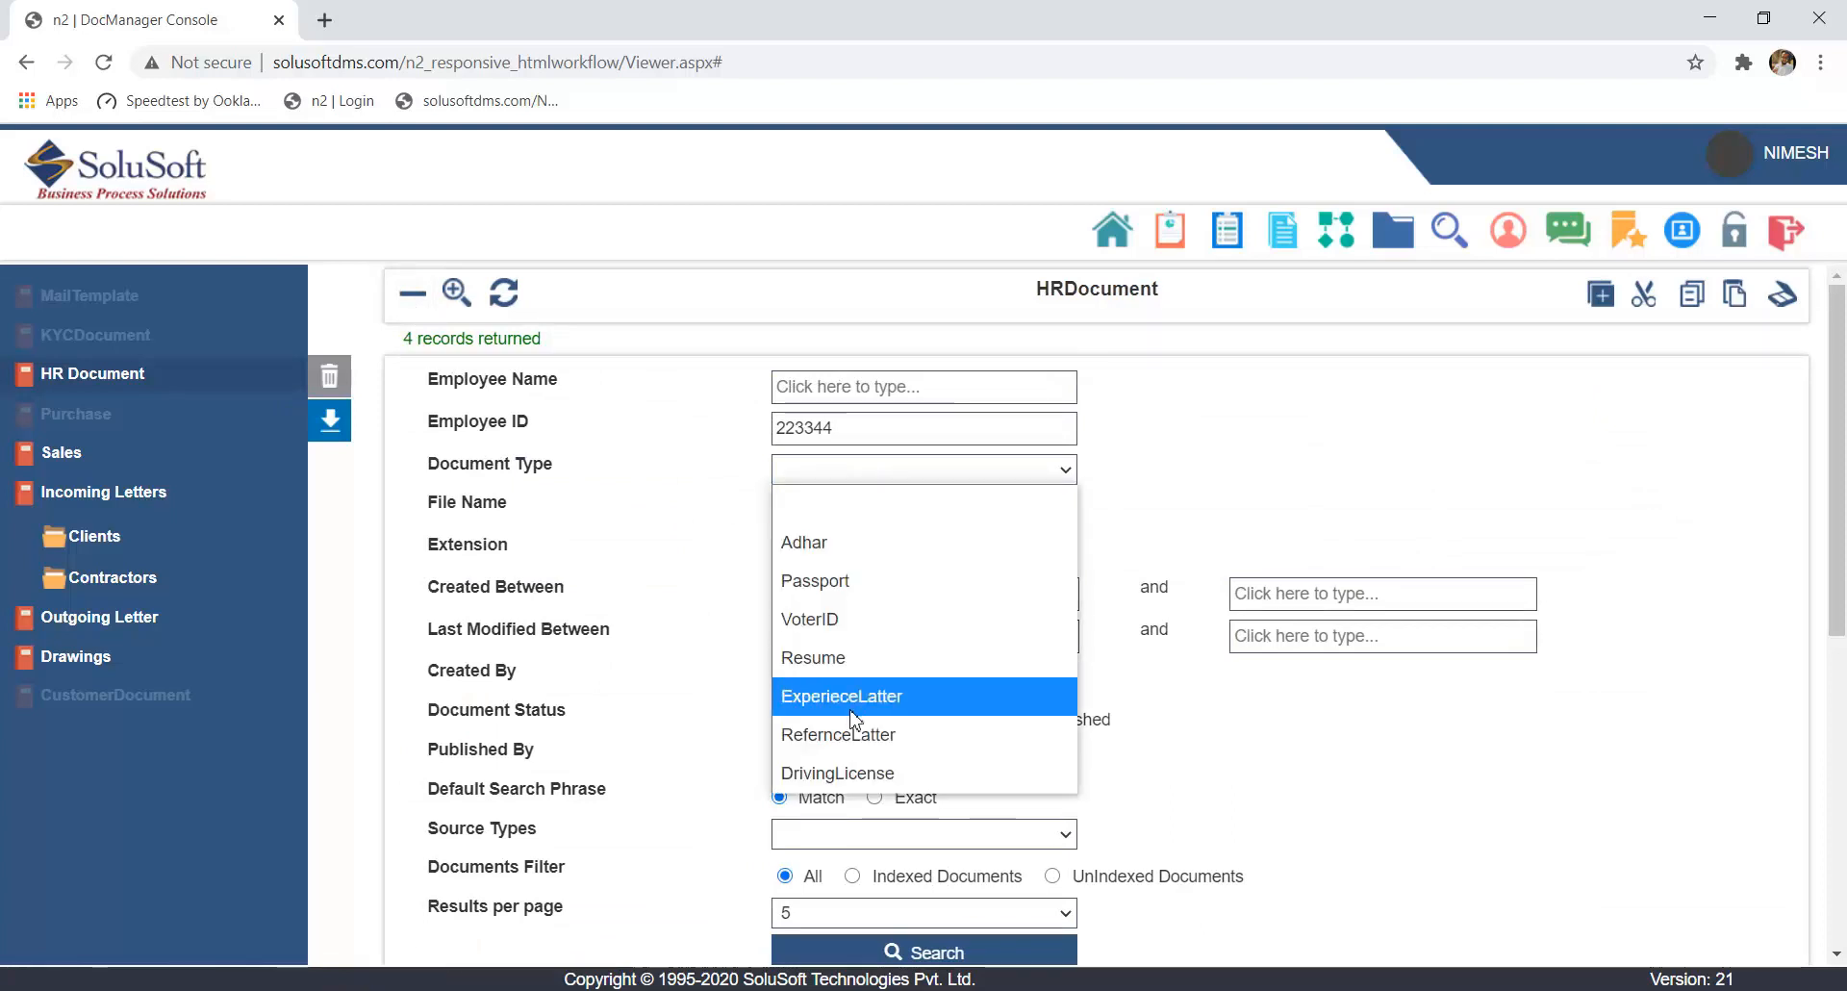
pyautogui.click(836, 658)
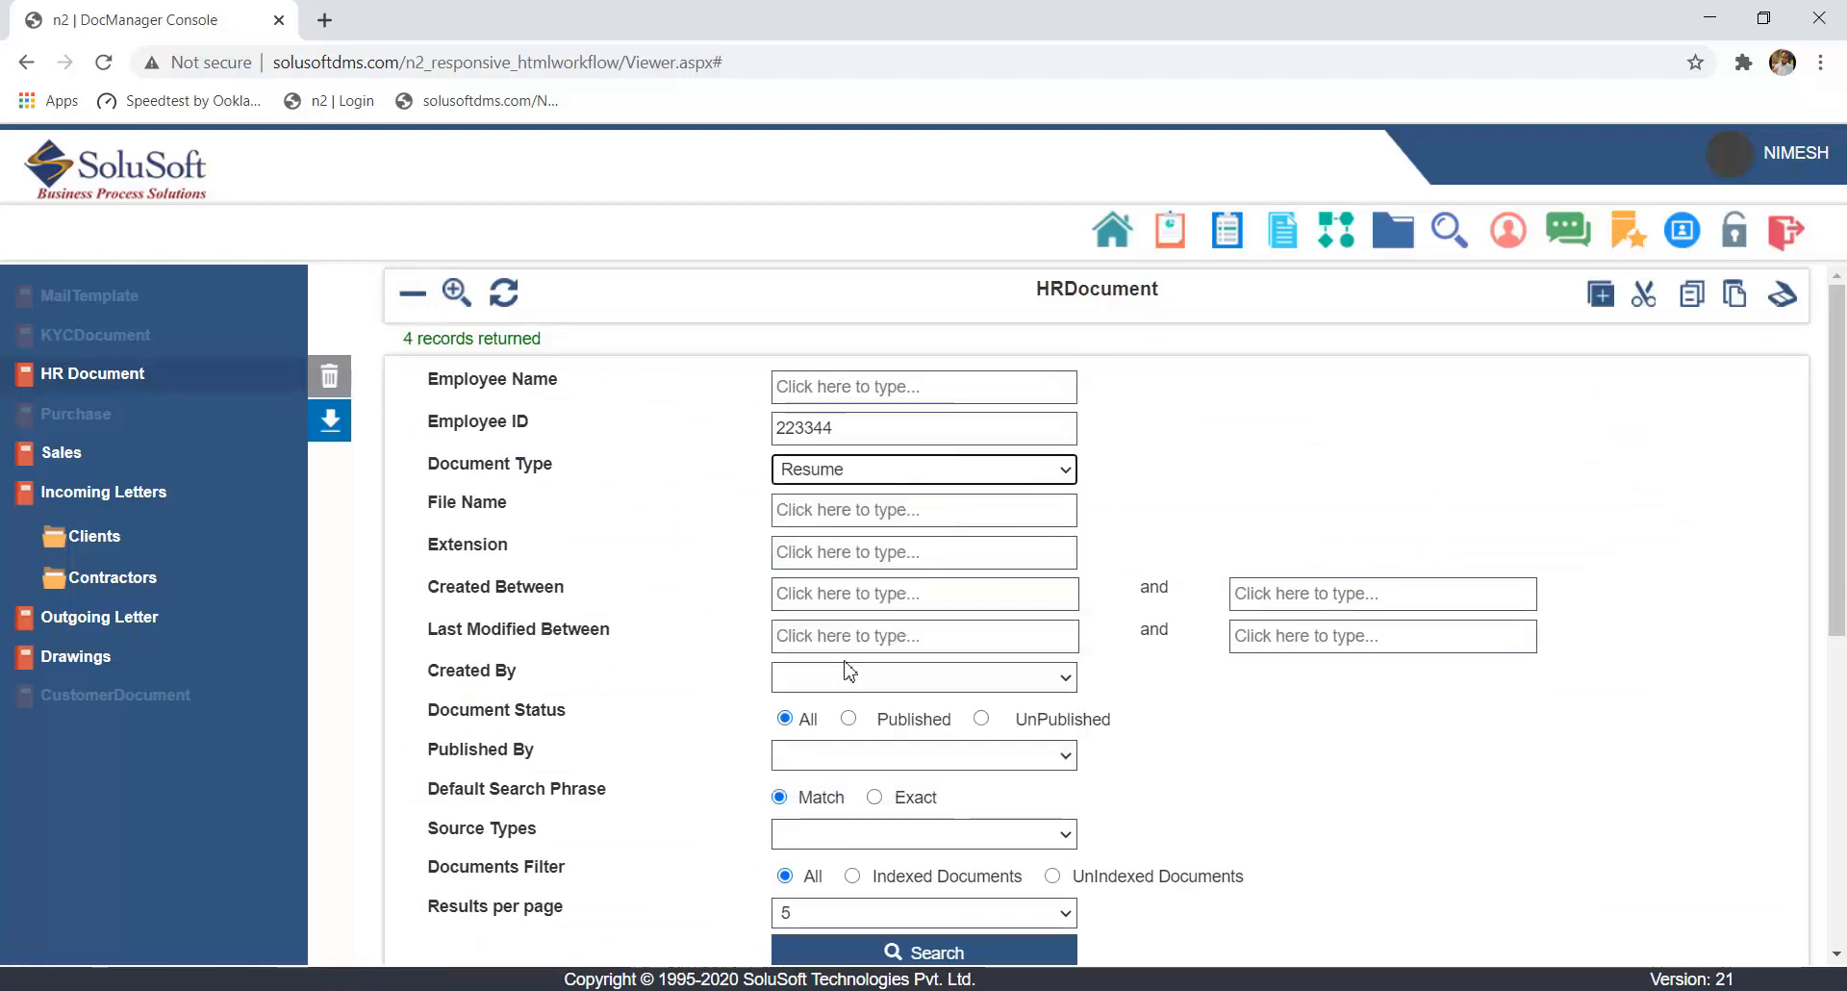
pyautogui.scroll(-1, 713, 550)
pyautogui.scroll(-3, 713, 551)
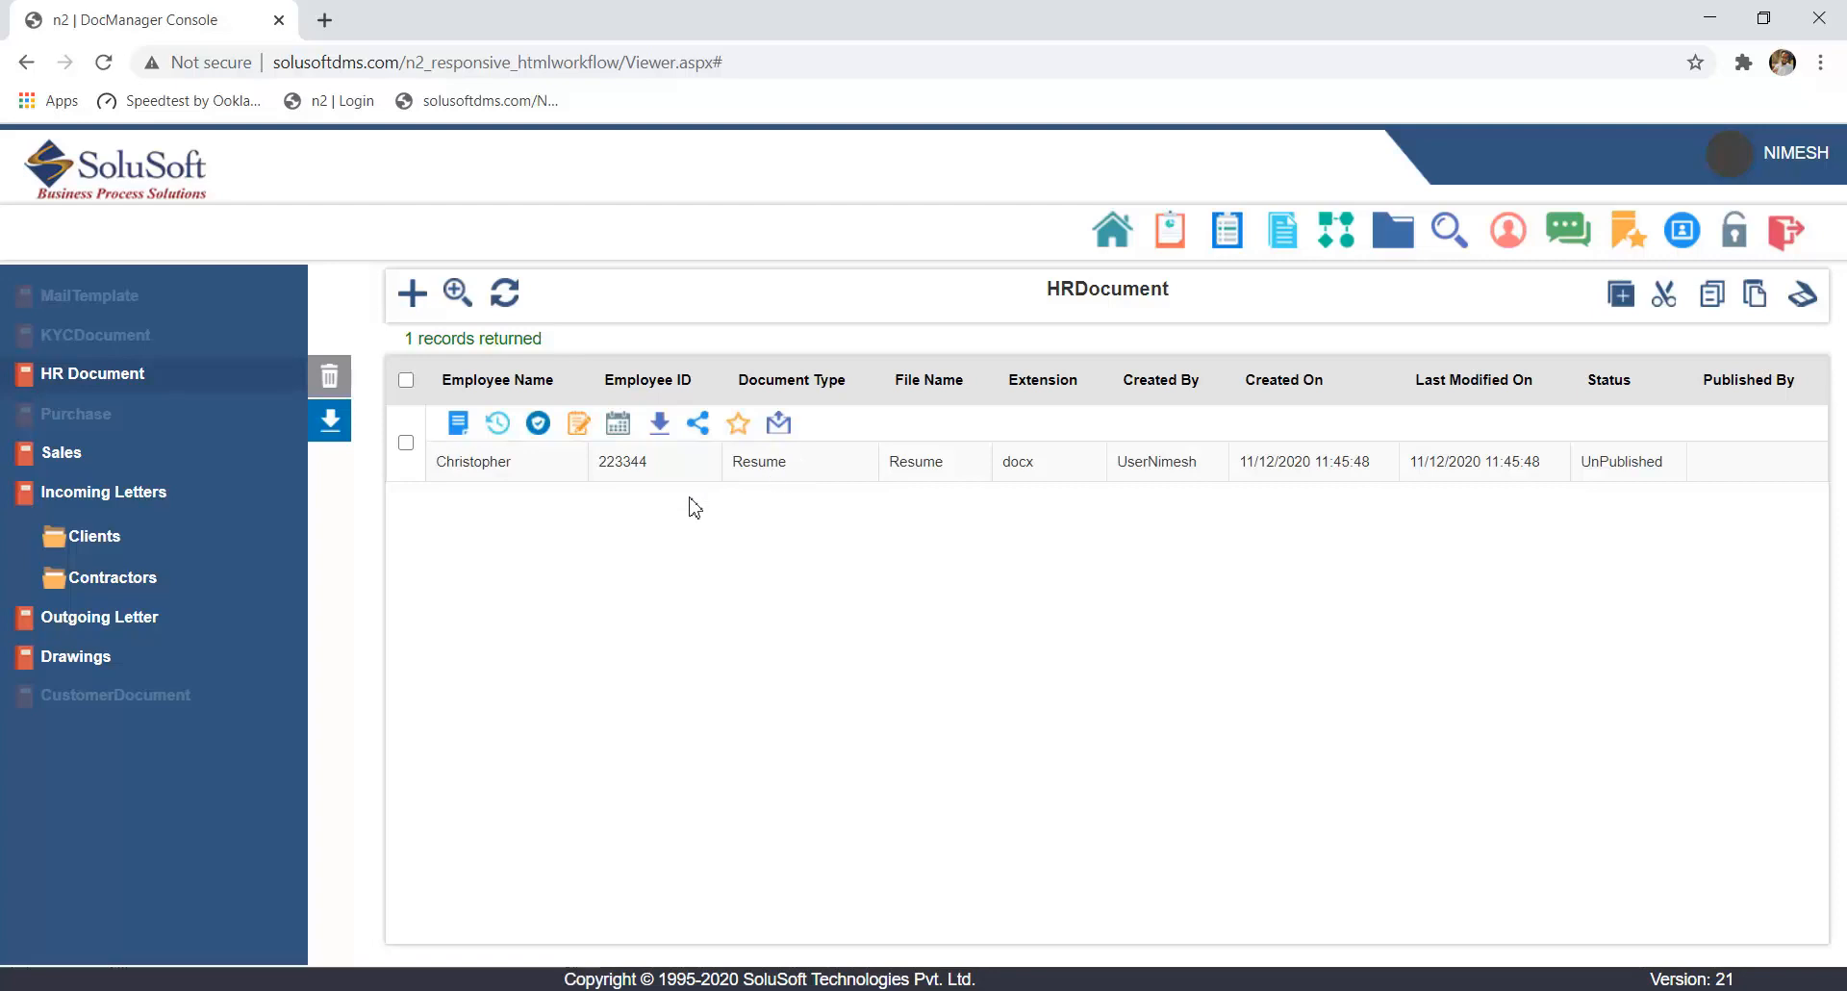
# - Shorten the Employee ID criterion to its first two digits, clear the Document Type and run the search again
pyautogui.click(412, 293)
pyautogui.click(936, 424)
pyautogui.press('BackSpace')
pyautogui.press('BackSpace')
pyautogui.click(1225, 412)
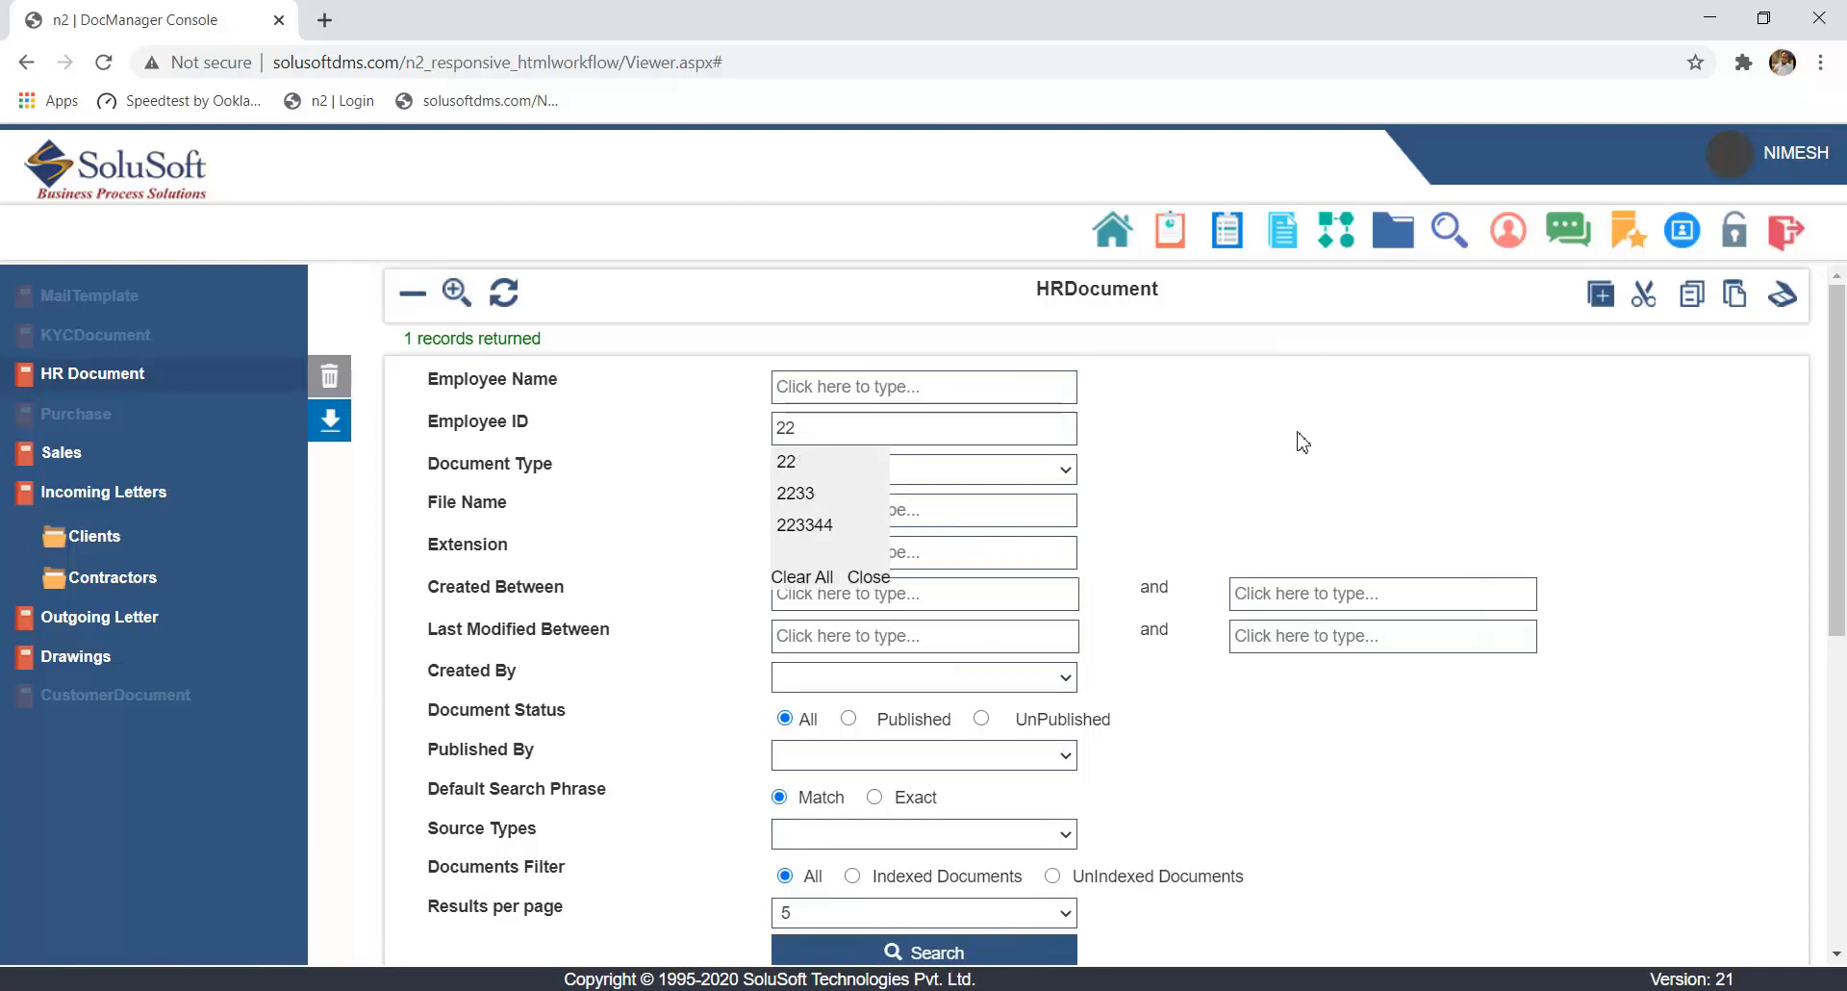
pyautogui.click(1053, 474)
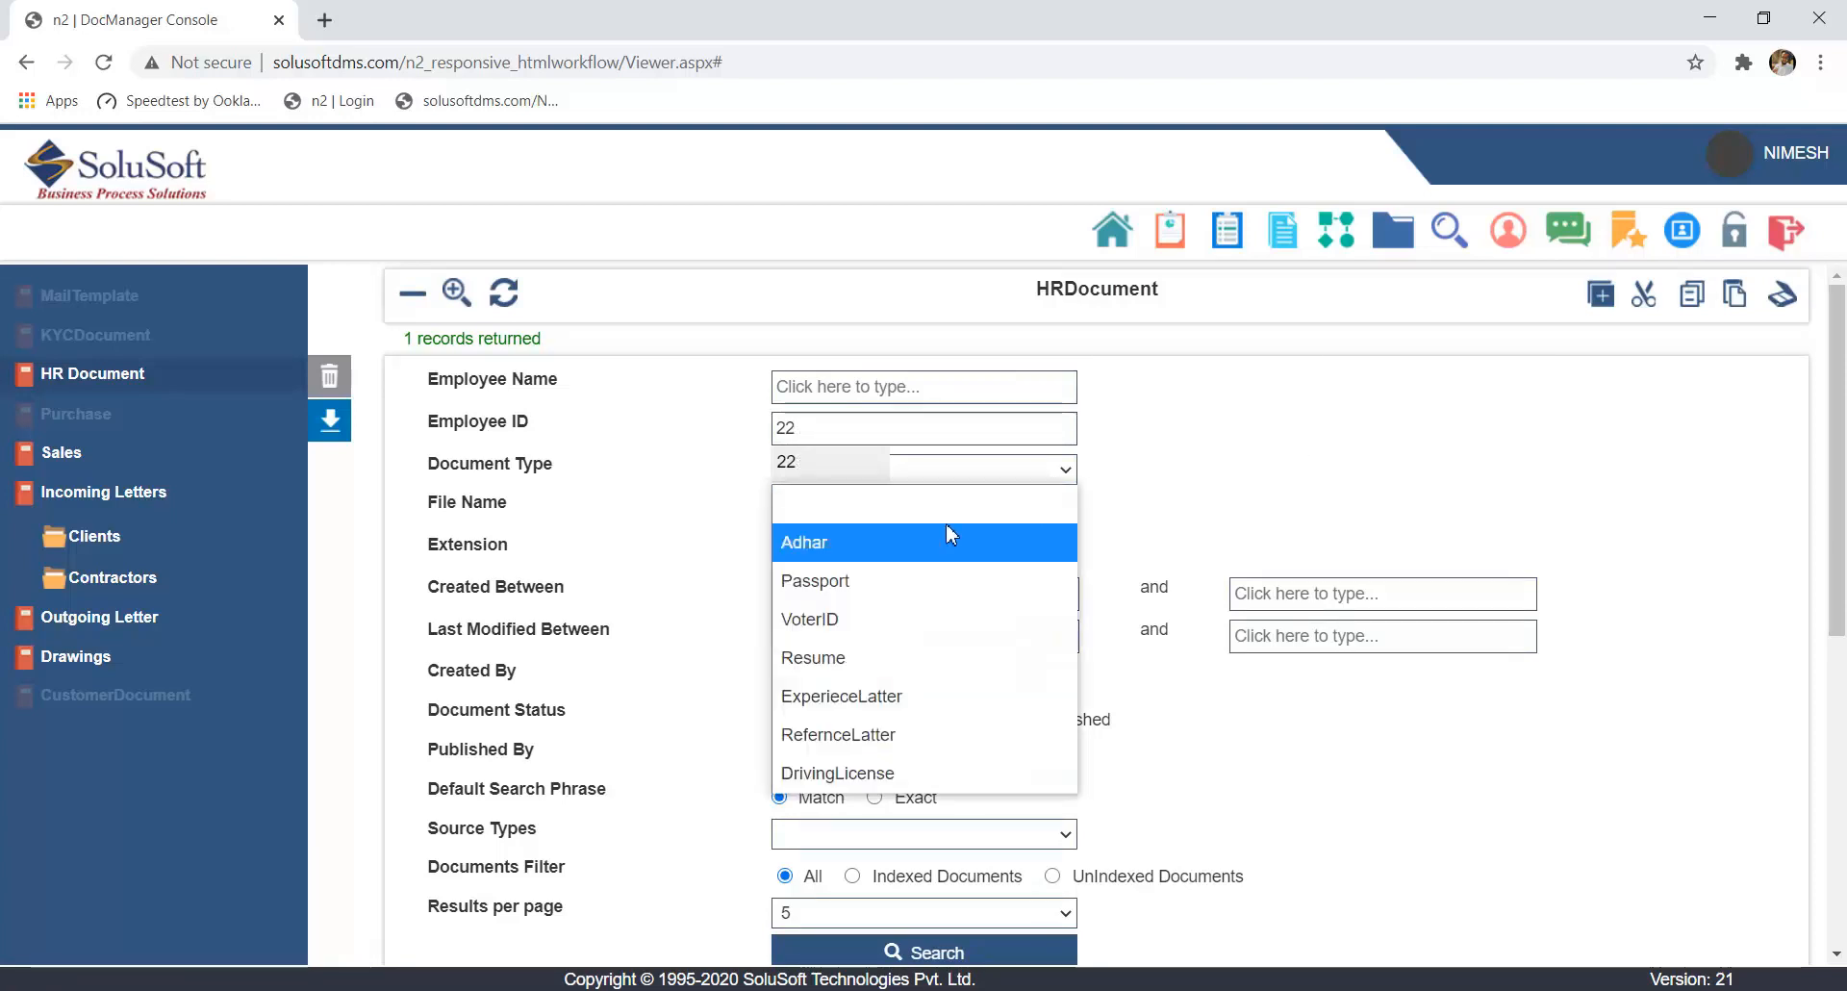
pyautogui.click(945, 525)
pyautogui.click(1049, 472)
pyautogui.click(1105, 643)
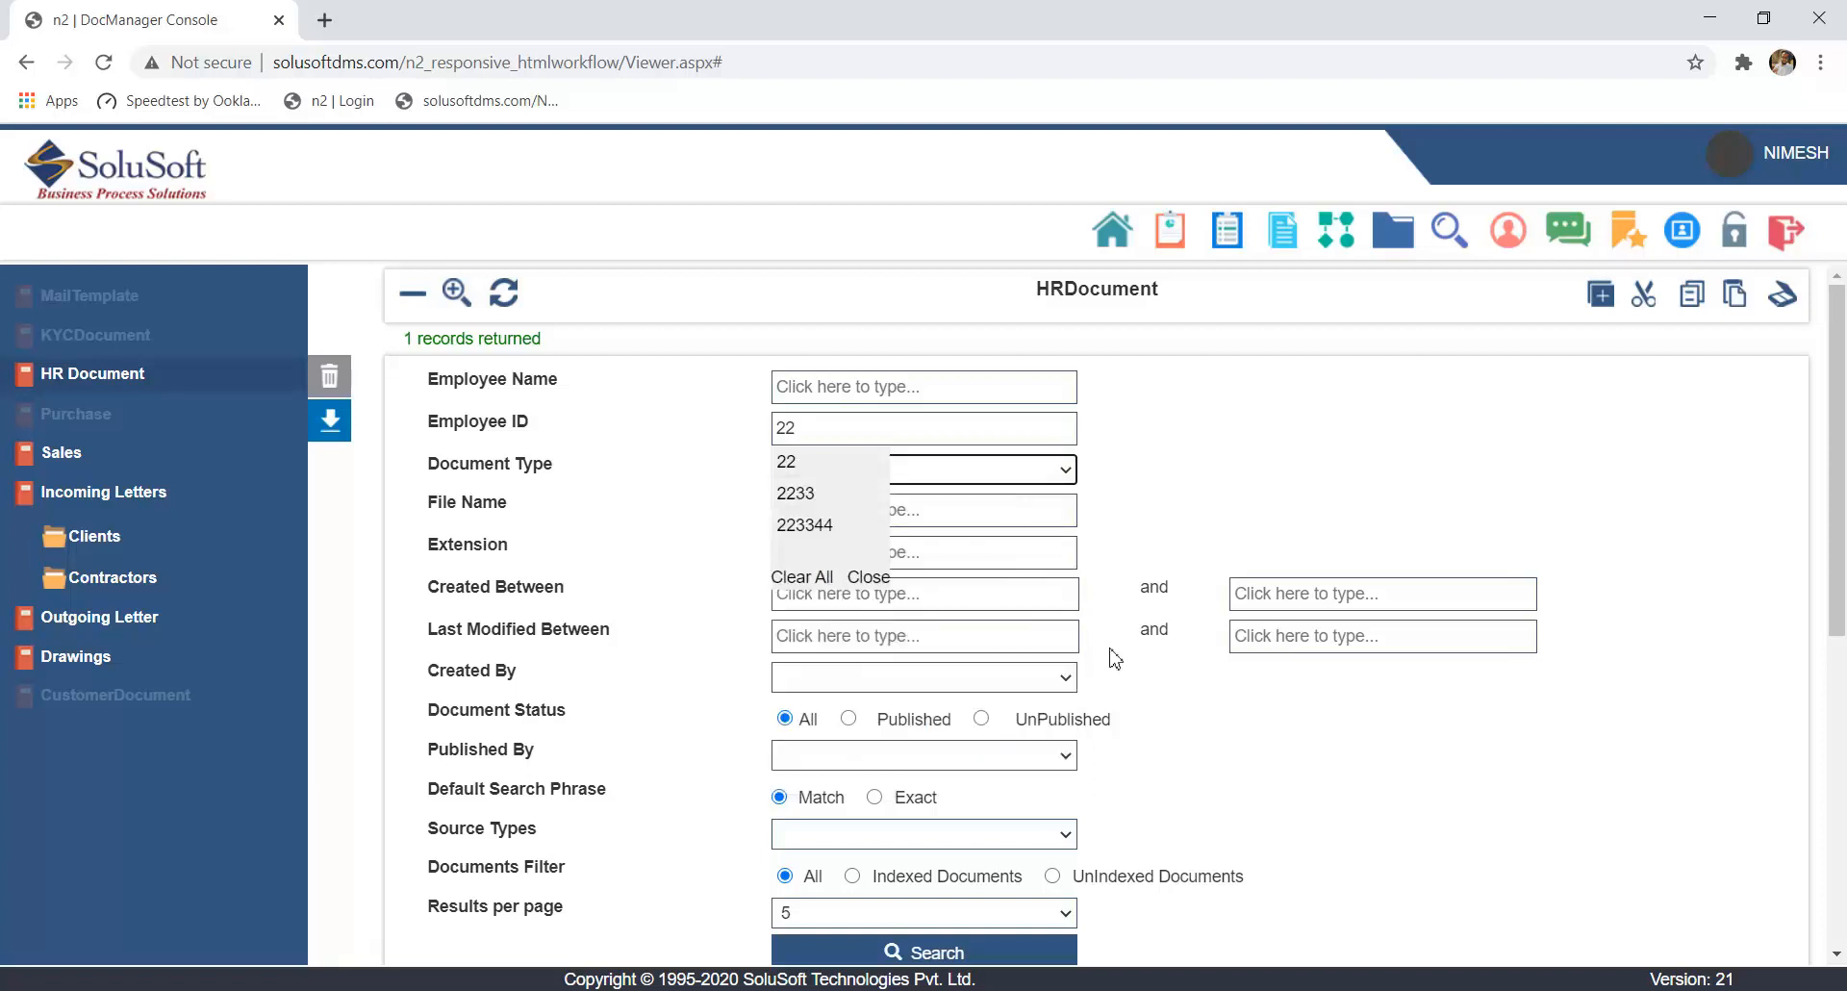
pyautogui.scroll(-5, 1105, 693)
pyautogui.click(899, 371)
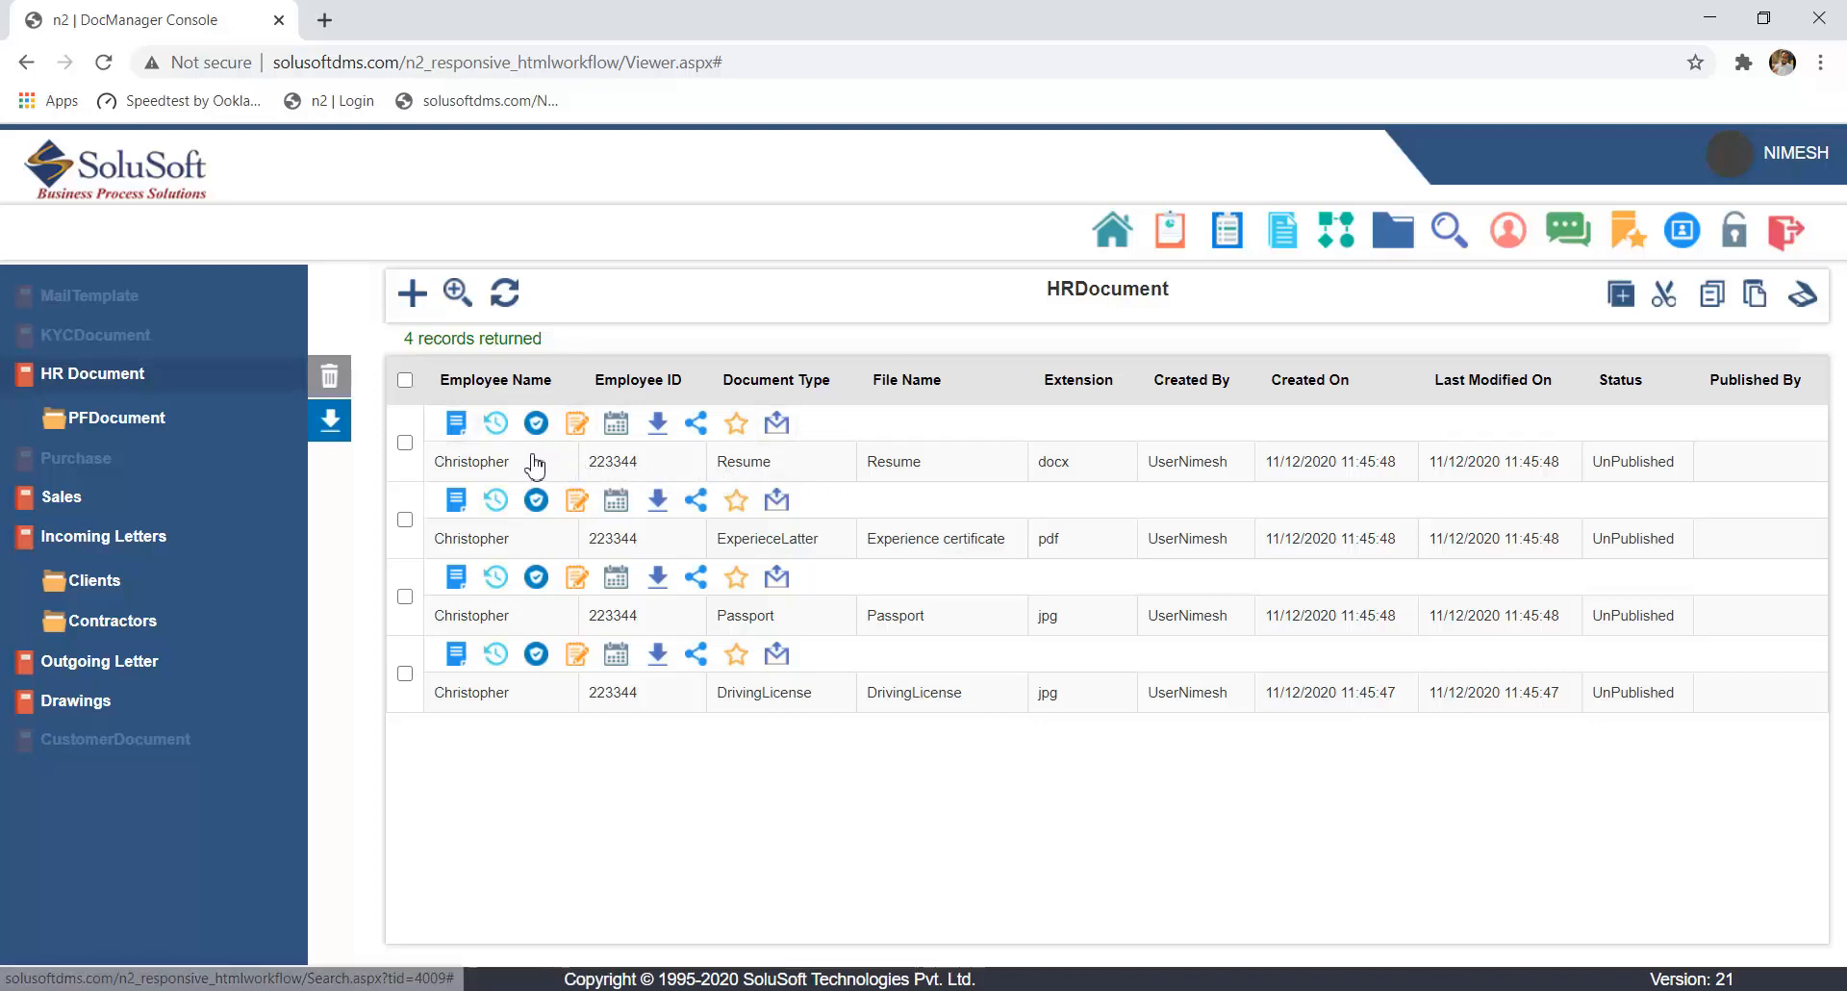
# - Open the Resume document from the search results in a maximized viewer window
pyautogui.click(456, 426)
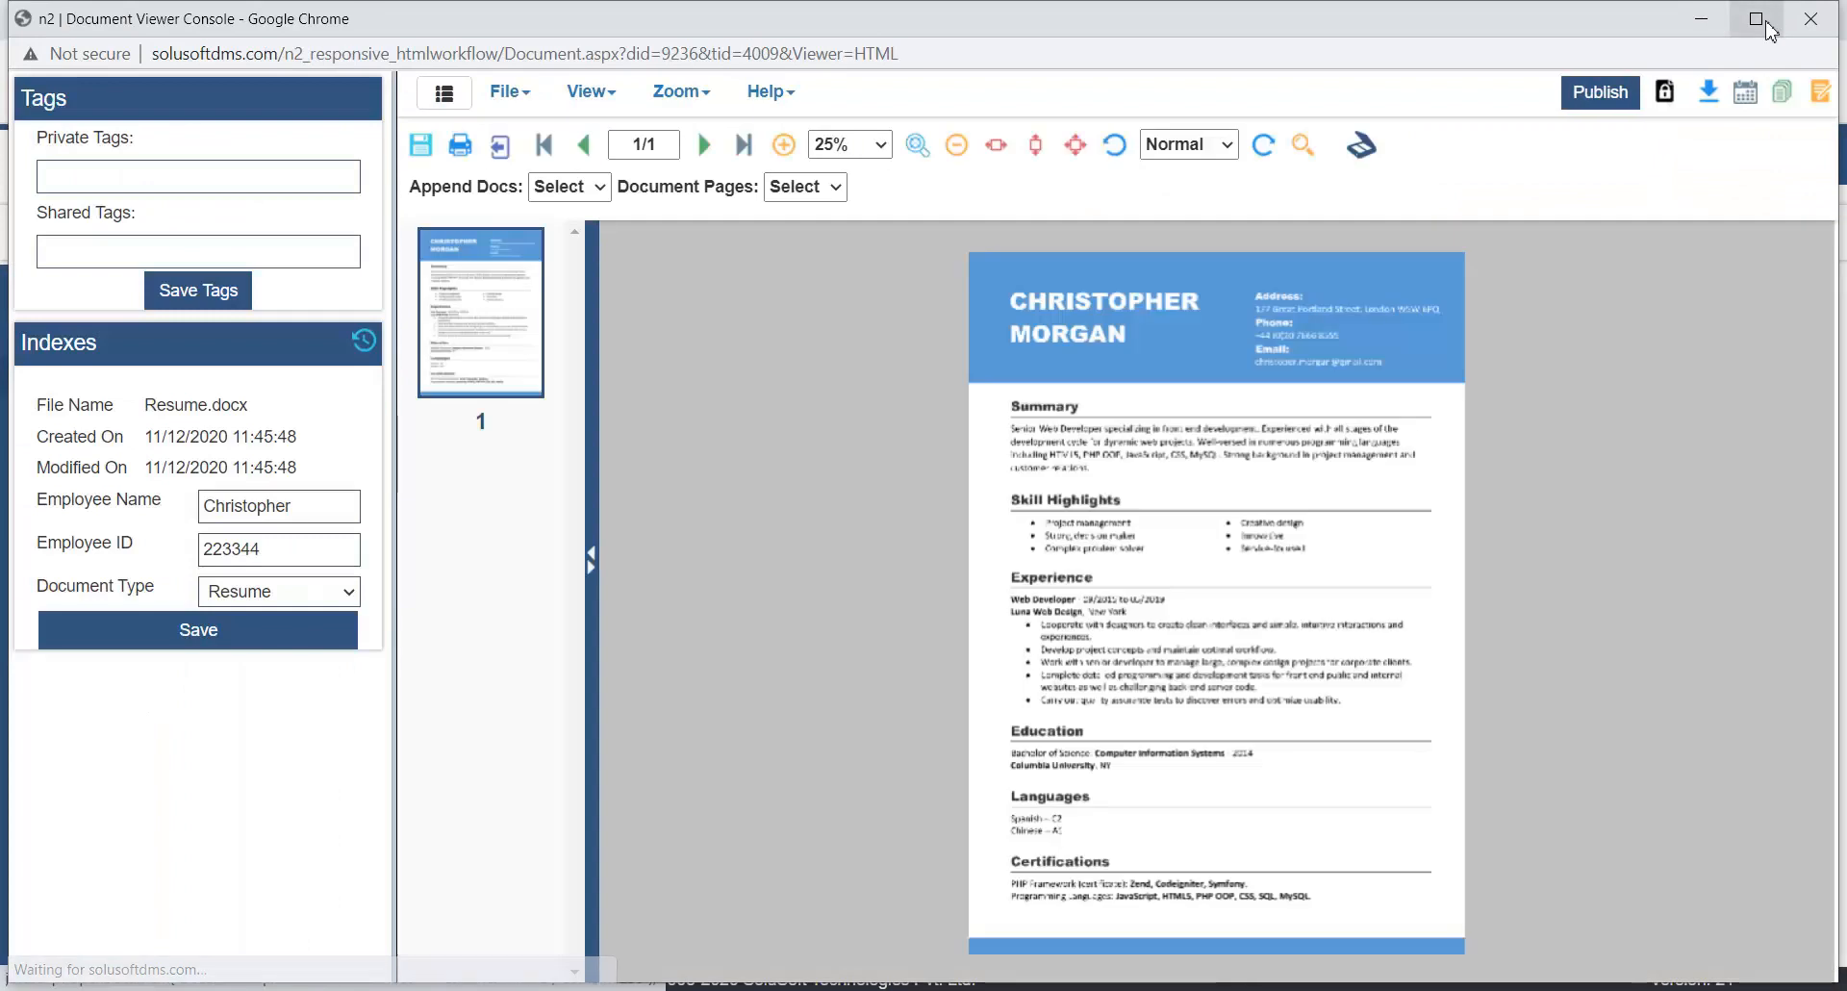
pyautogui.click(1756, 19)
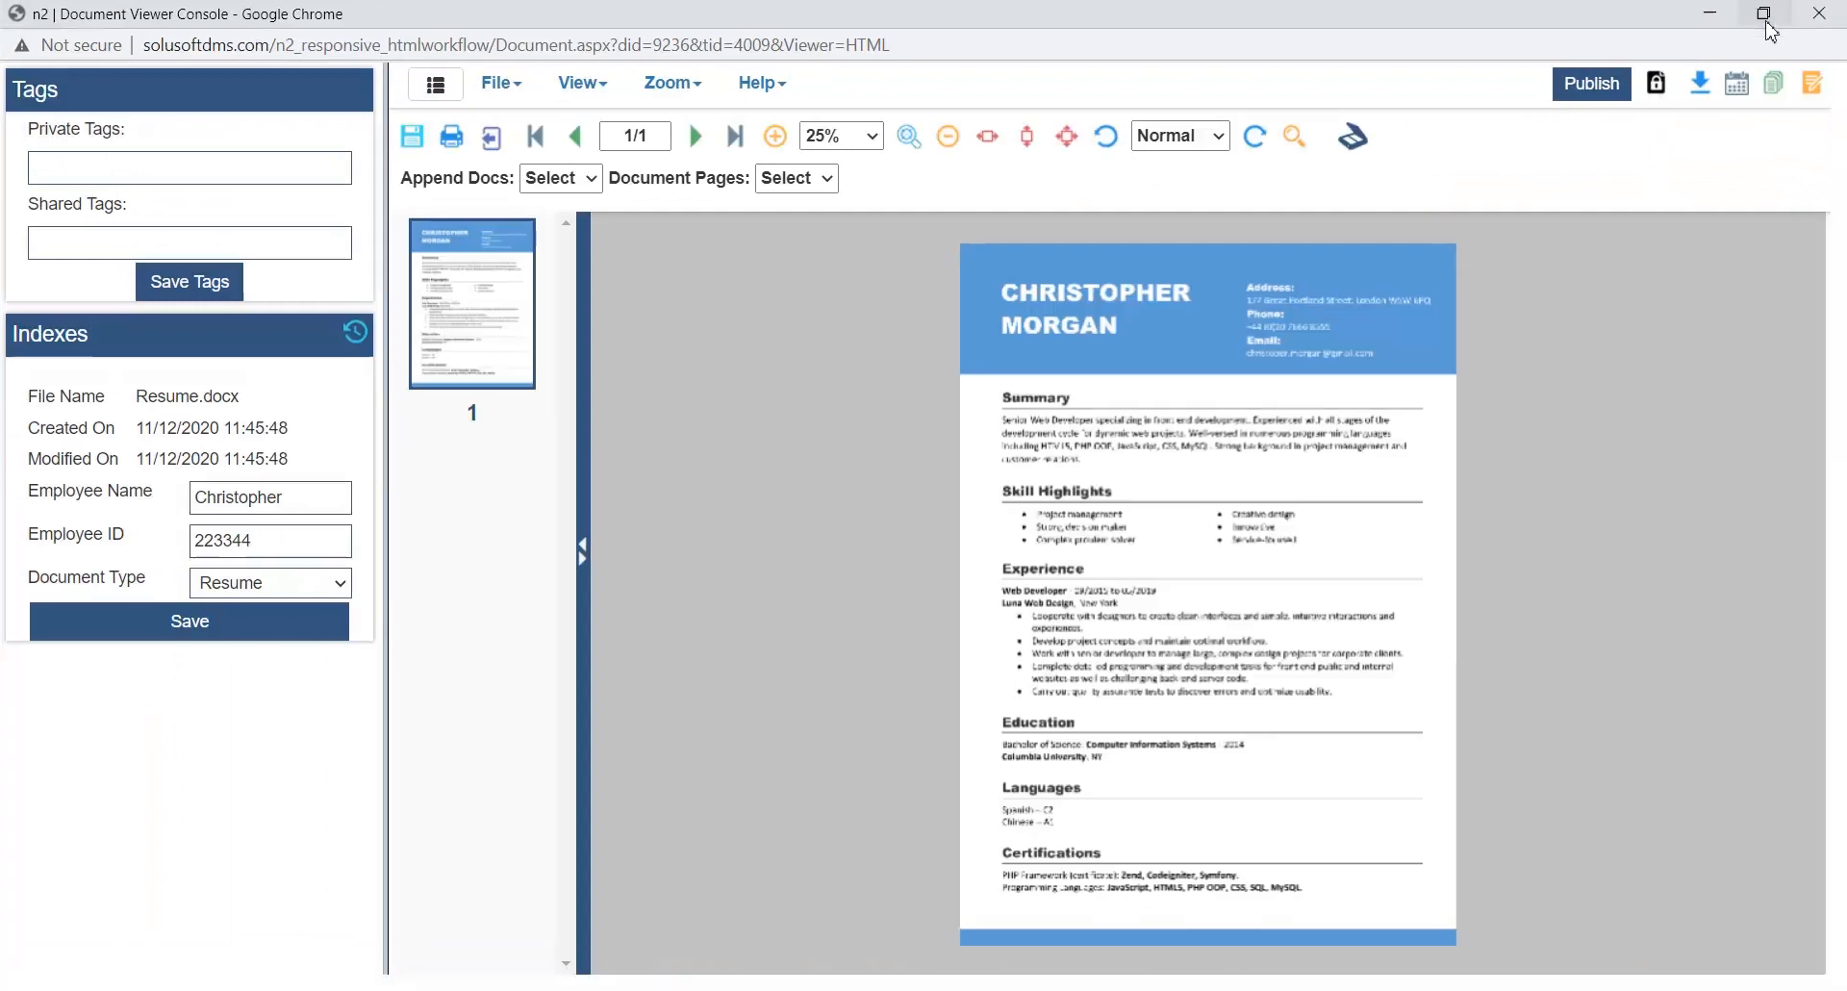
# - Zoom the resume to 50% and look through the whole page
pyautogui.click(861, 136)
pyautogui.click(828, 361)
pyautogui.scroll(-5, 1058, 673)
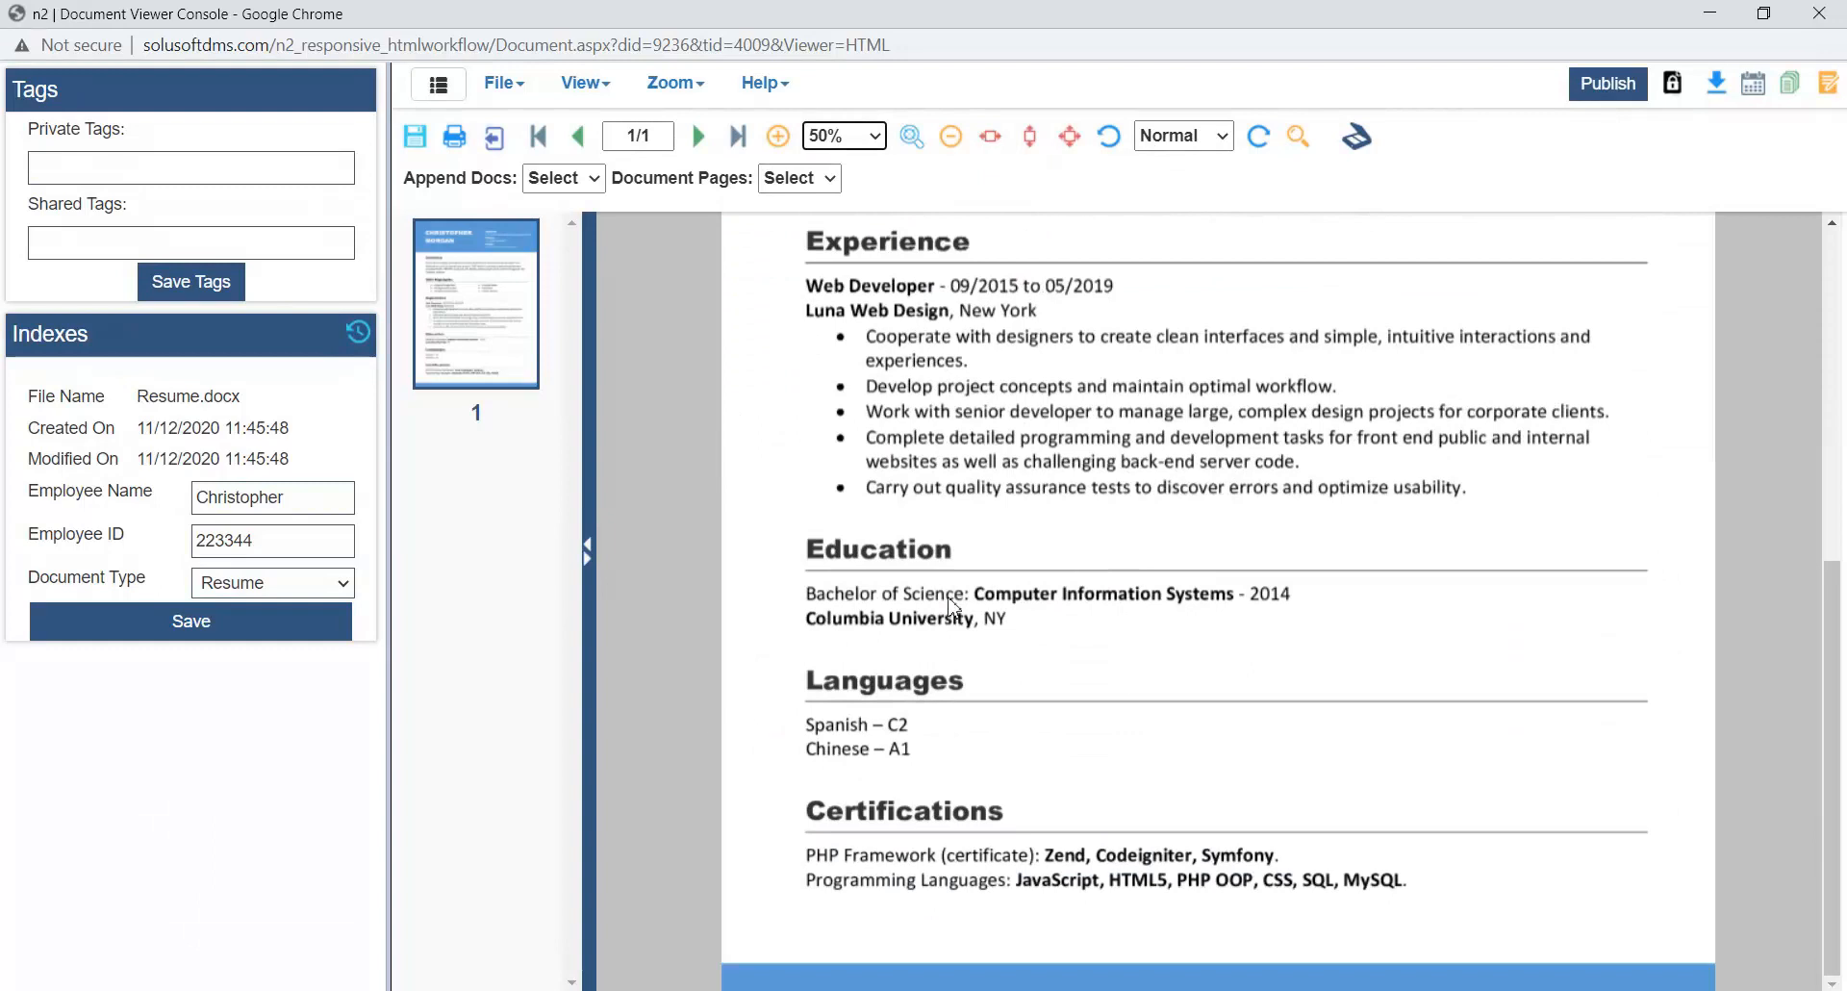
pyautogui.scroll(5, 942, 610)
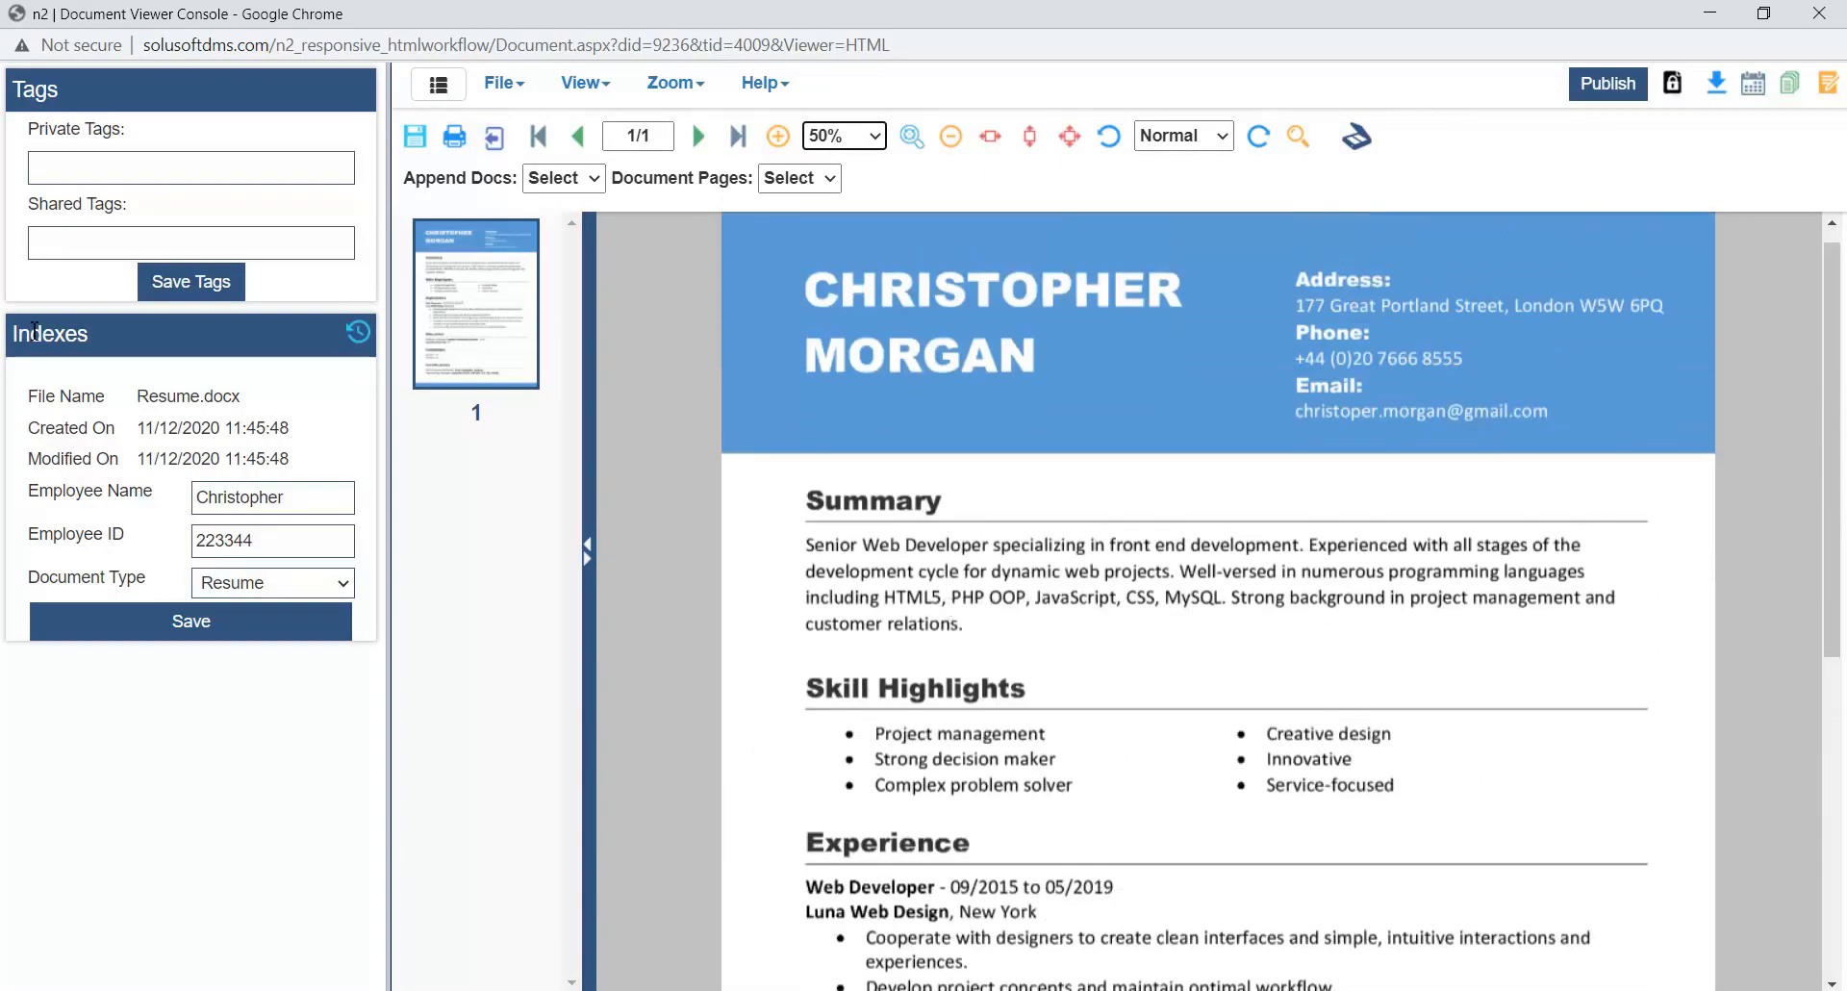
# - Review the history of changes to the resume's index fields and close it
pyautogui.moveTo(17, 332); pyautogui.dragTo(48, 333)
pyautogui.click(363, 338)
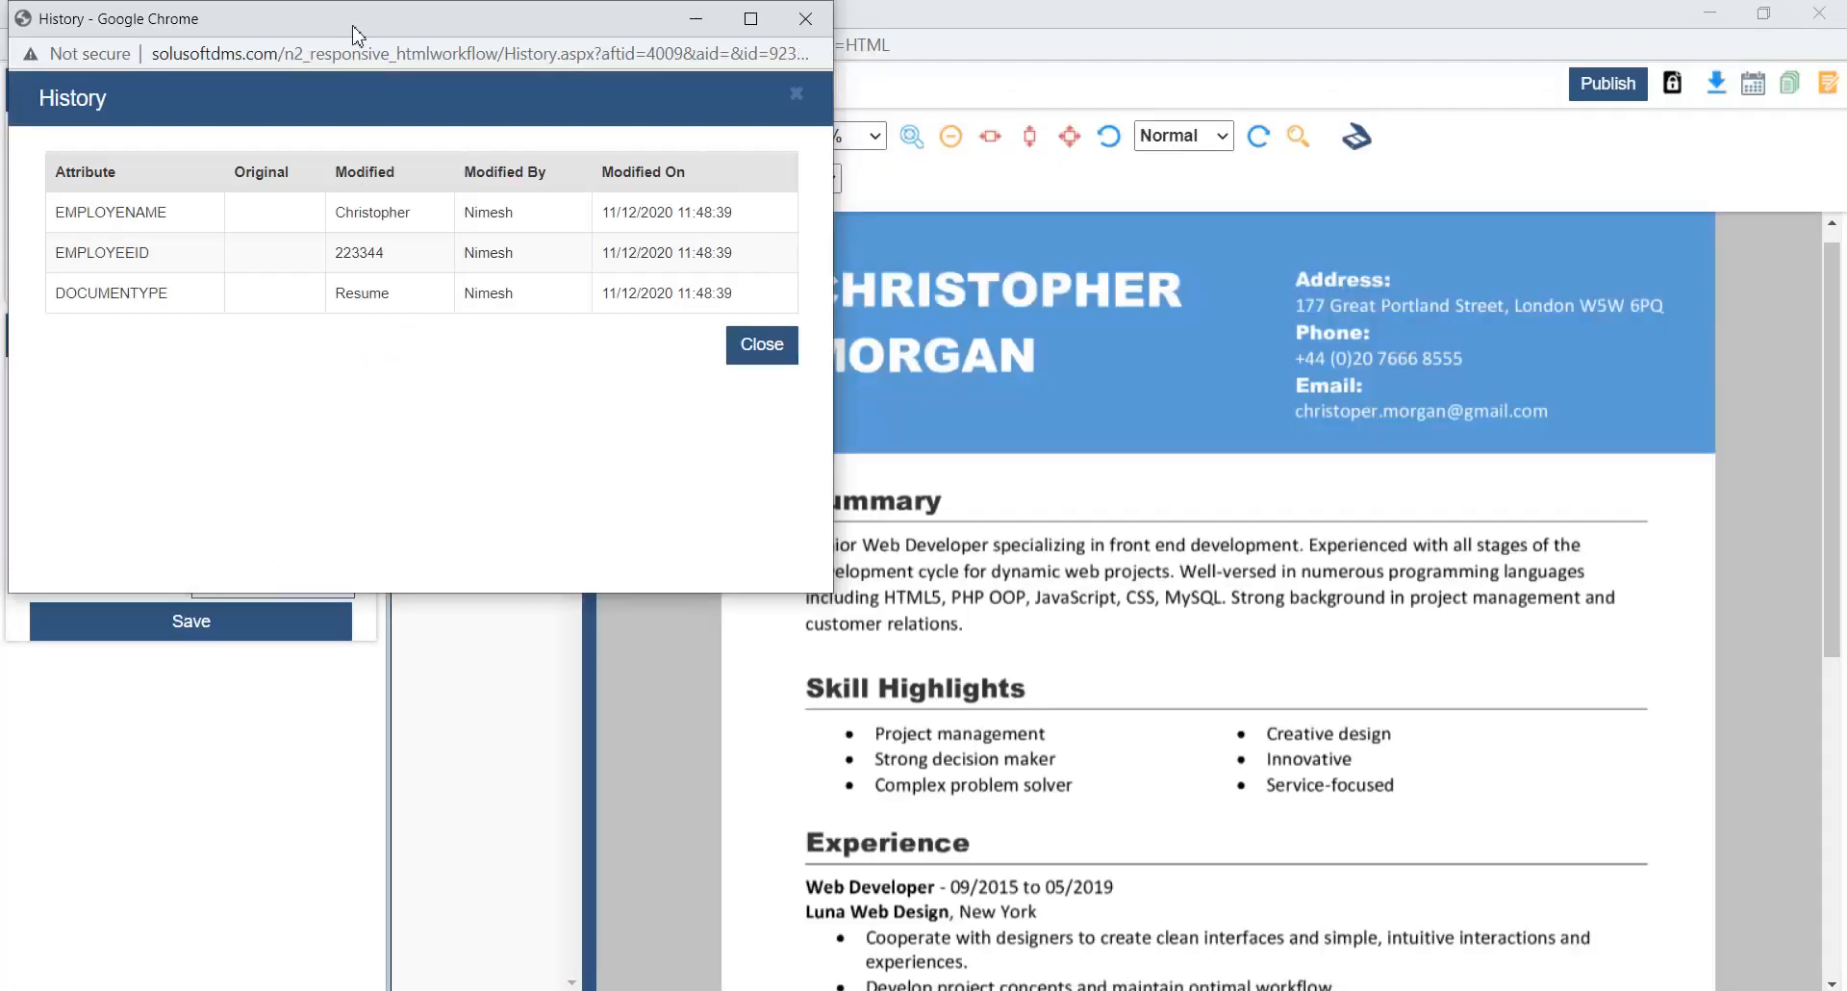
pyautogui.moveTo(354, 36); pyautogui.dragTo(484, 156)
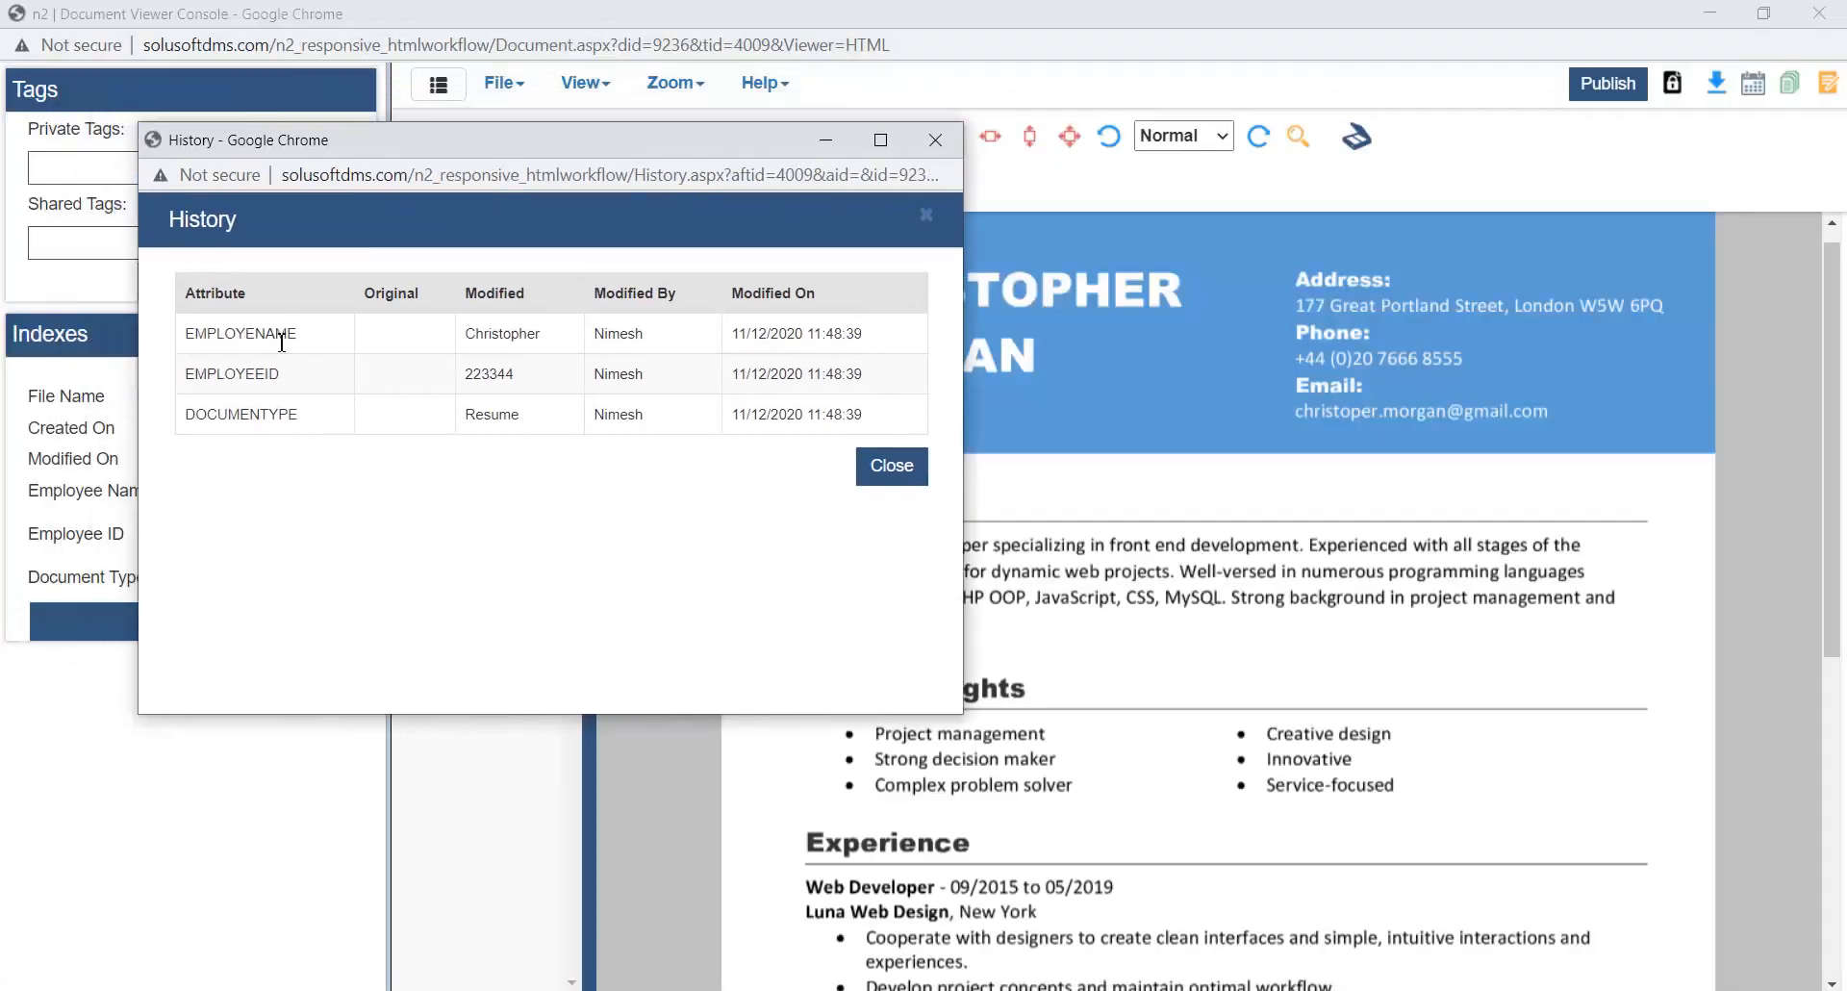
pyautogui.click(906, 481)
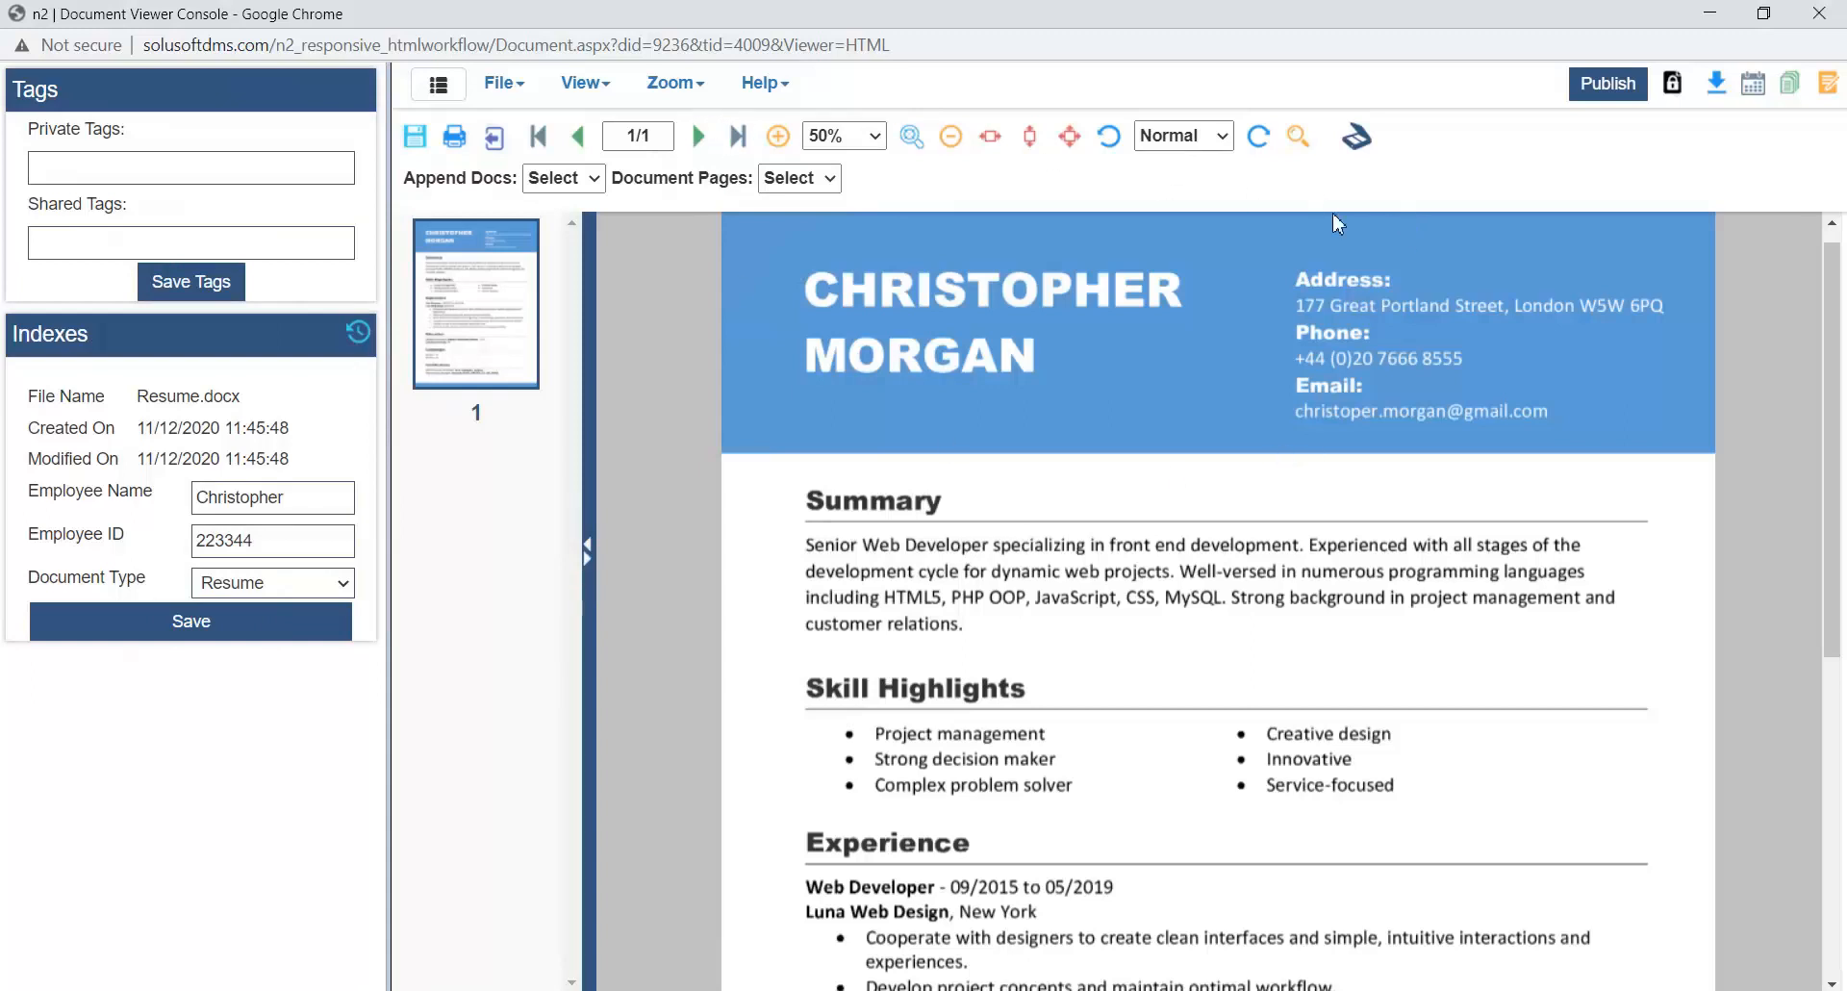
# - Review the resume's document versions, including revision 1.0, and close the version list
pyautogui.scroll(-6, 1444, 358)
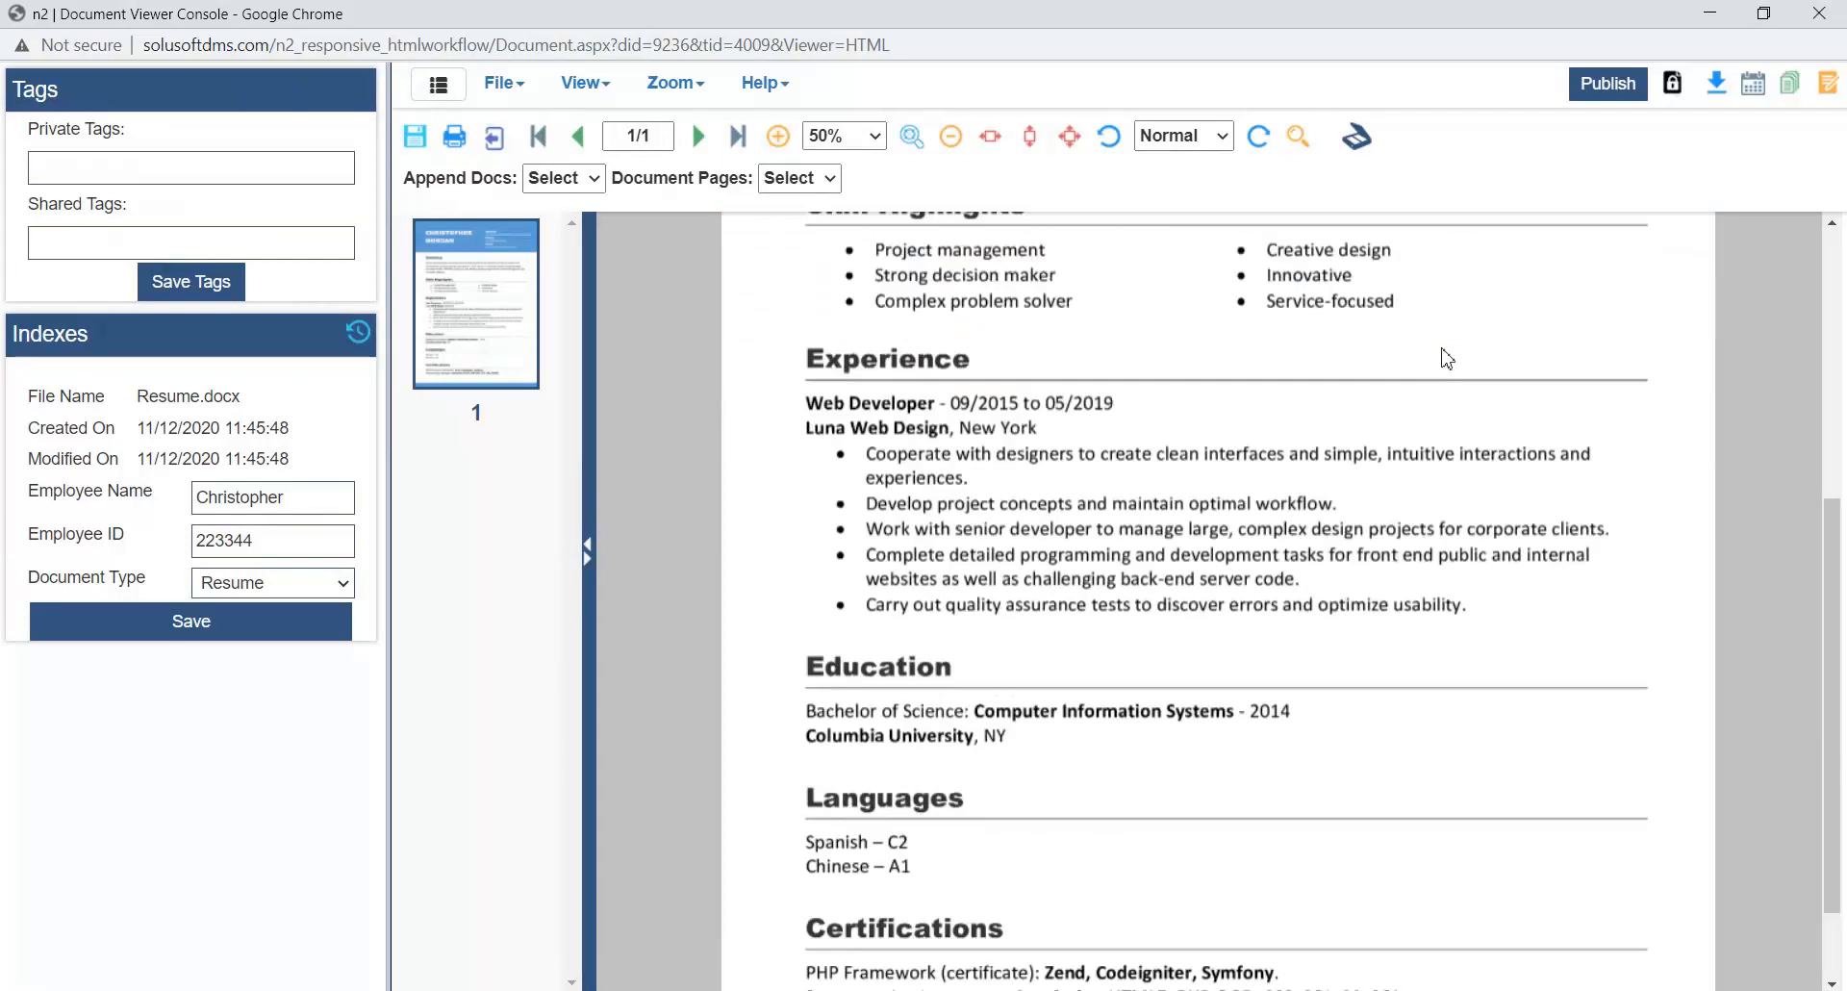
pyautogui.scroll(7, 1444, 358)
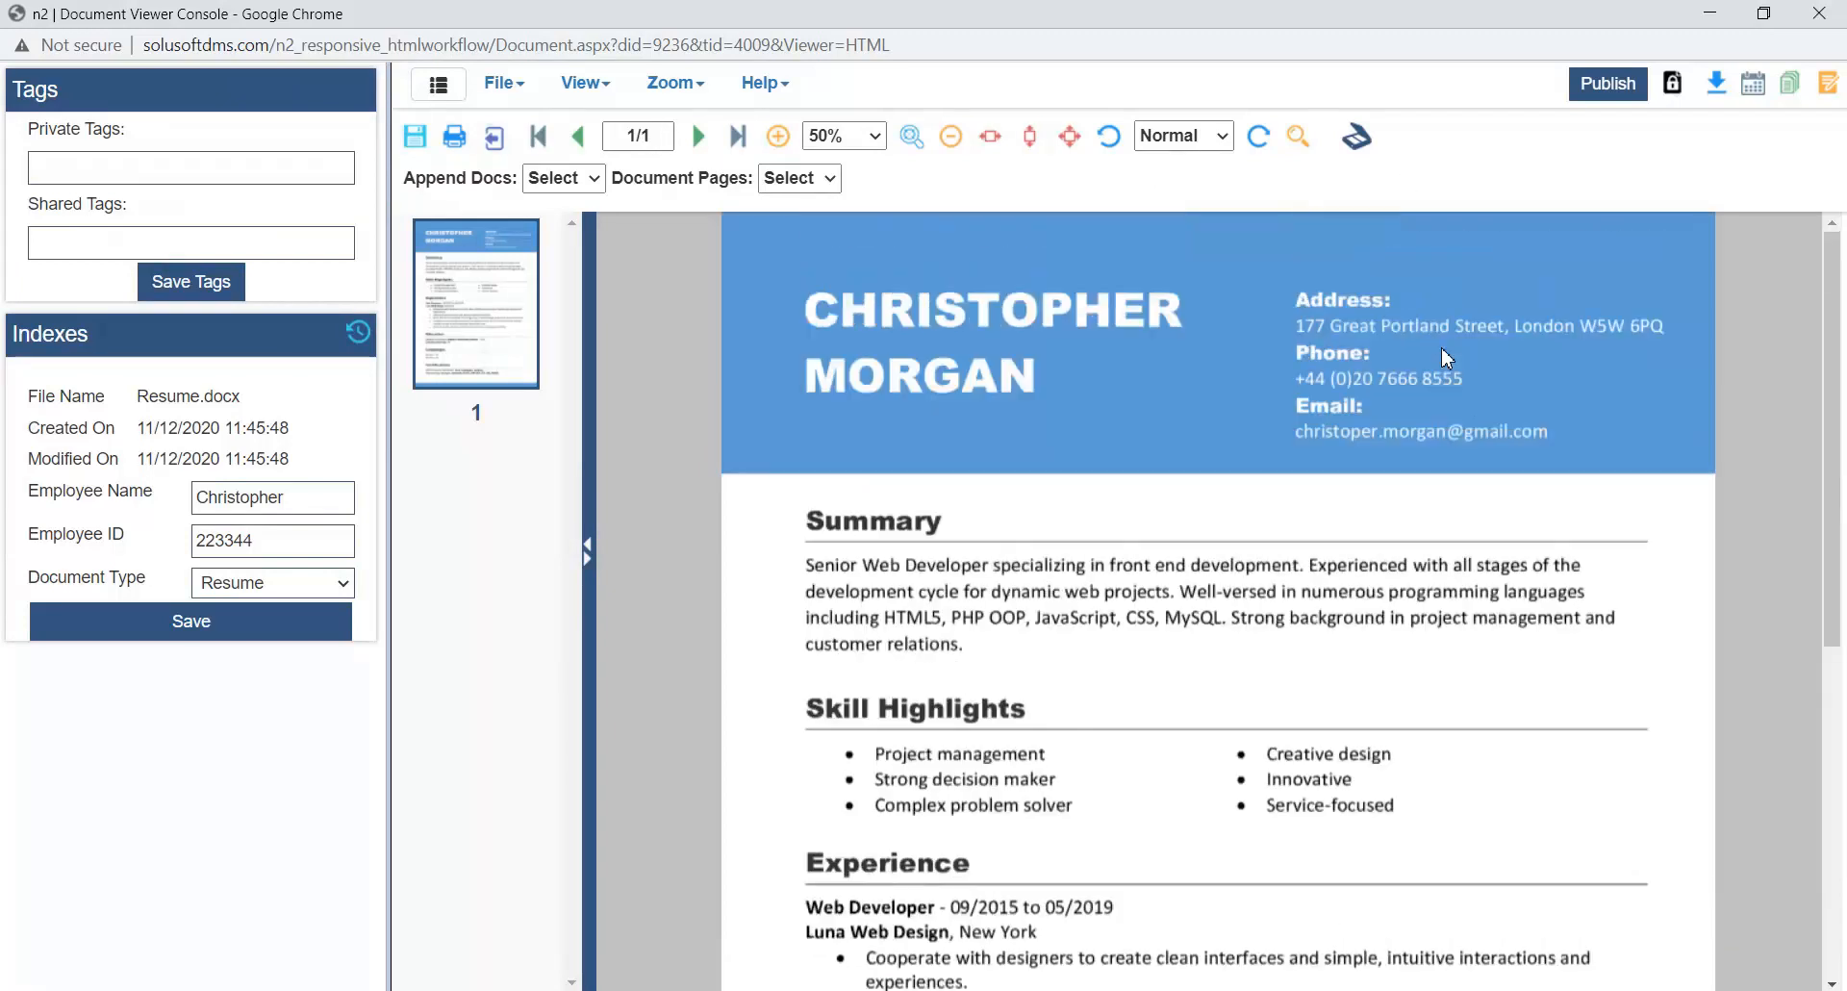
pyautogui.click(1806, 91)
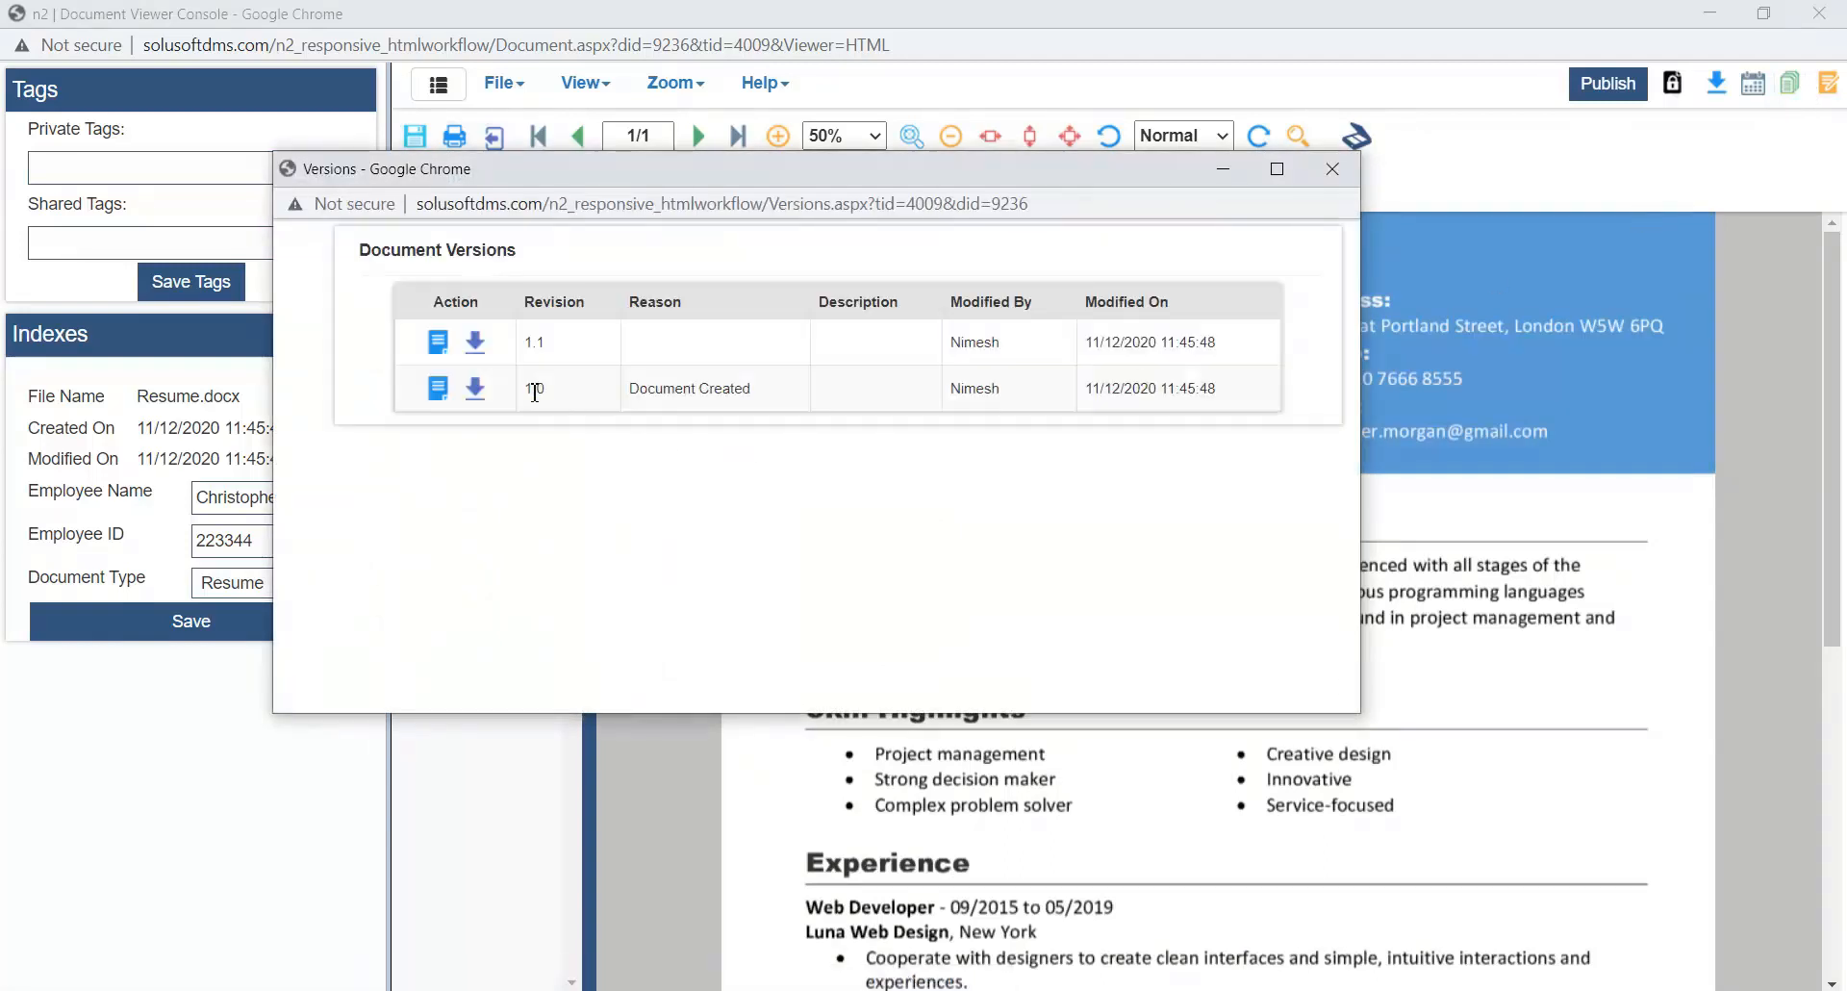
pyautogui.moveTo(532, 390); pyautogui.dragTo(1241, 384)
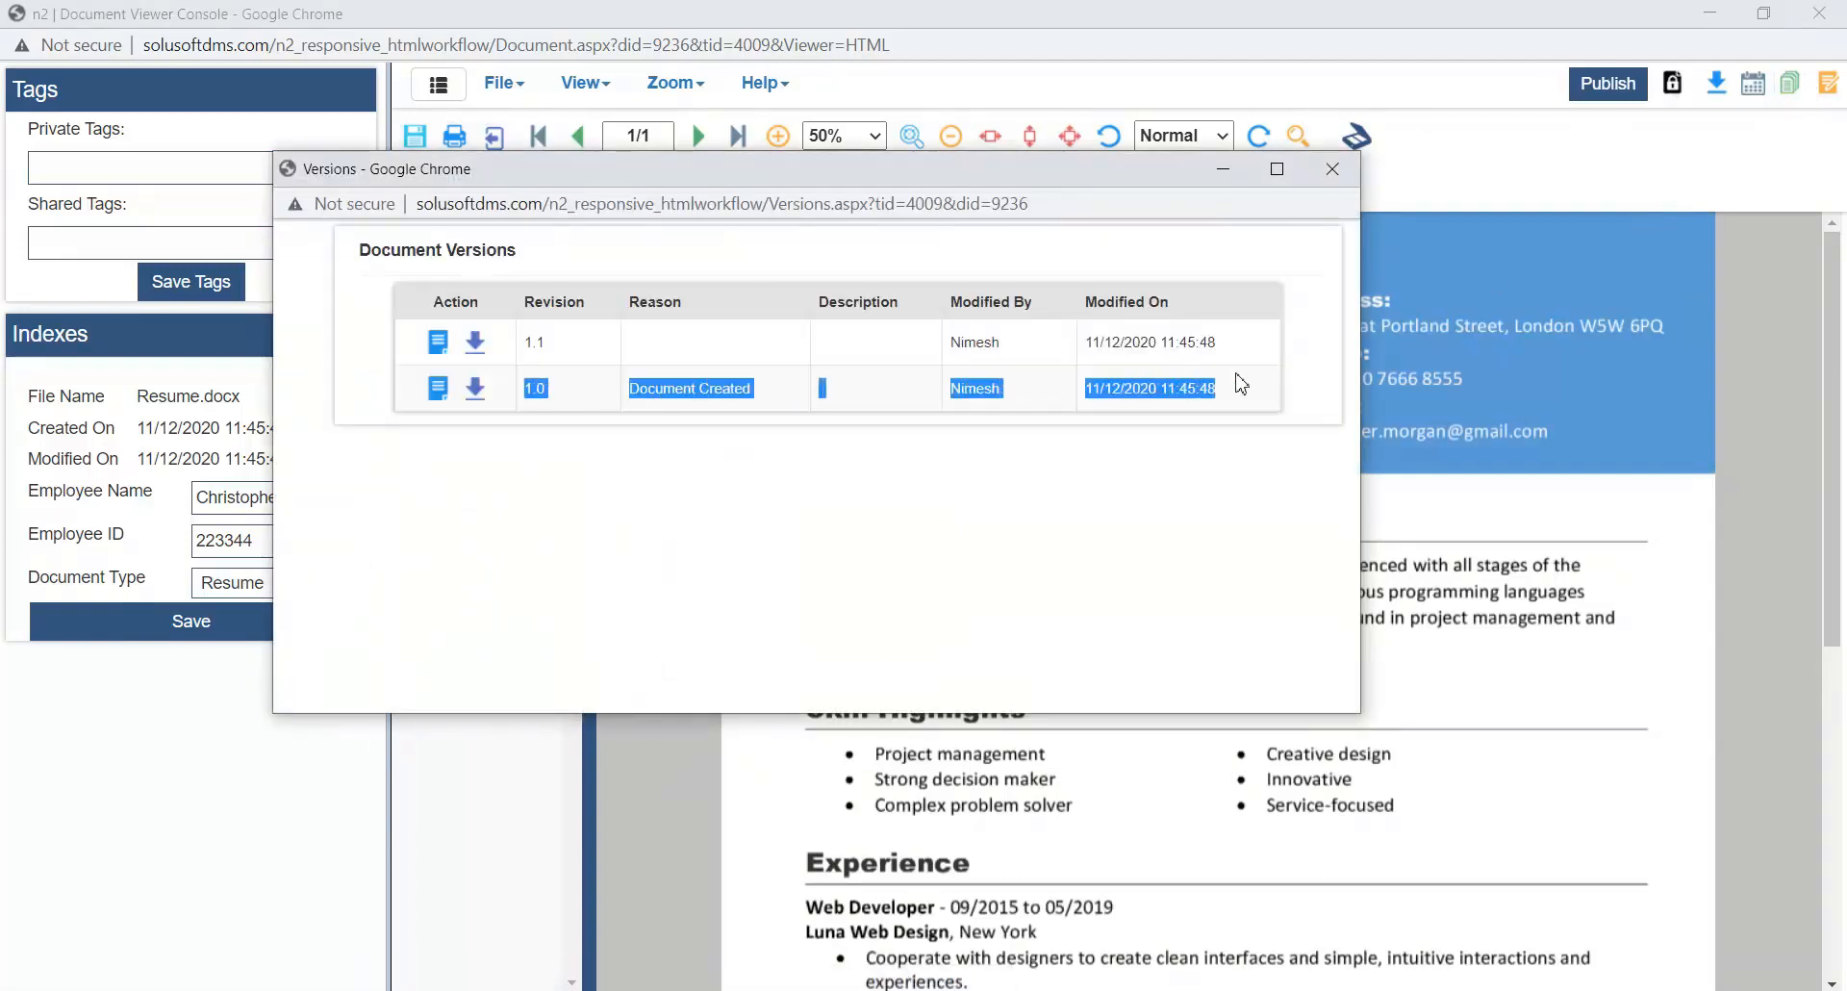
pyautogui.click(962, 392)
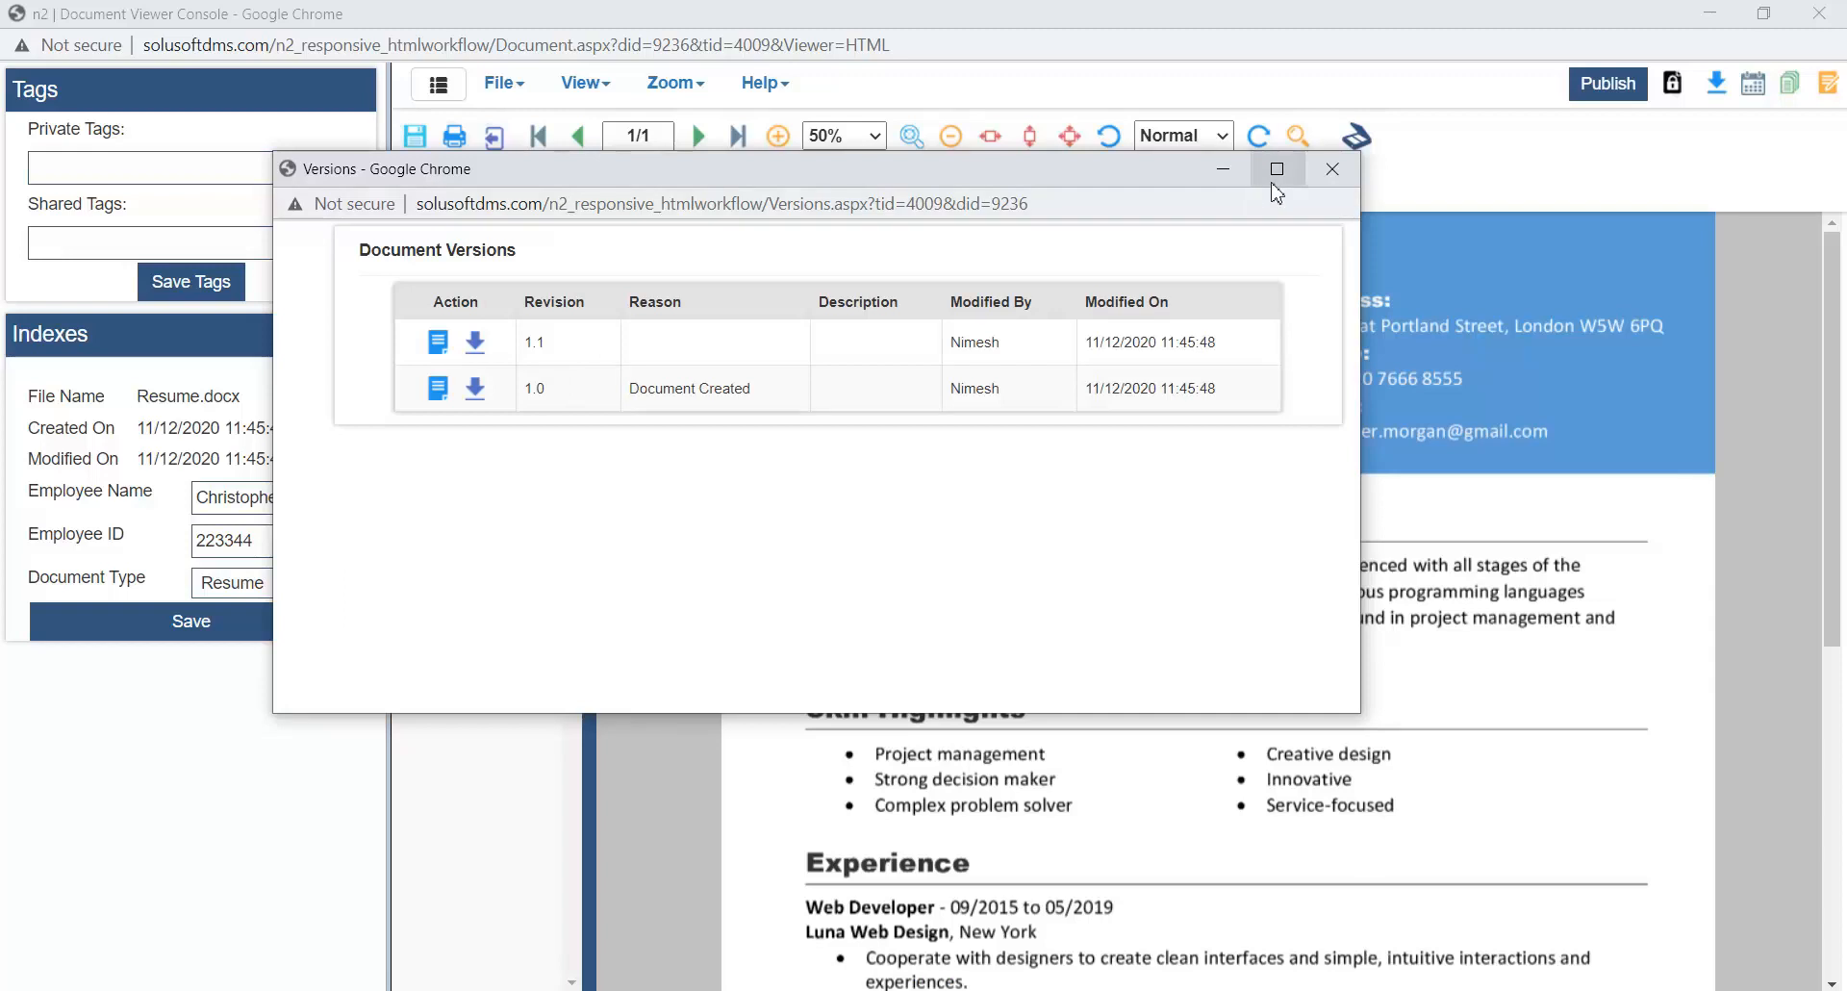
pyautogui.click(1332, 168)
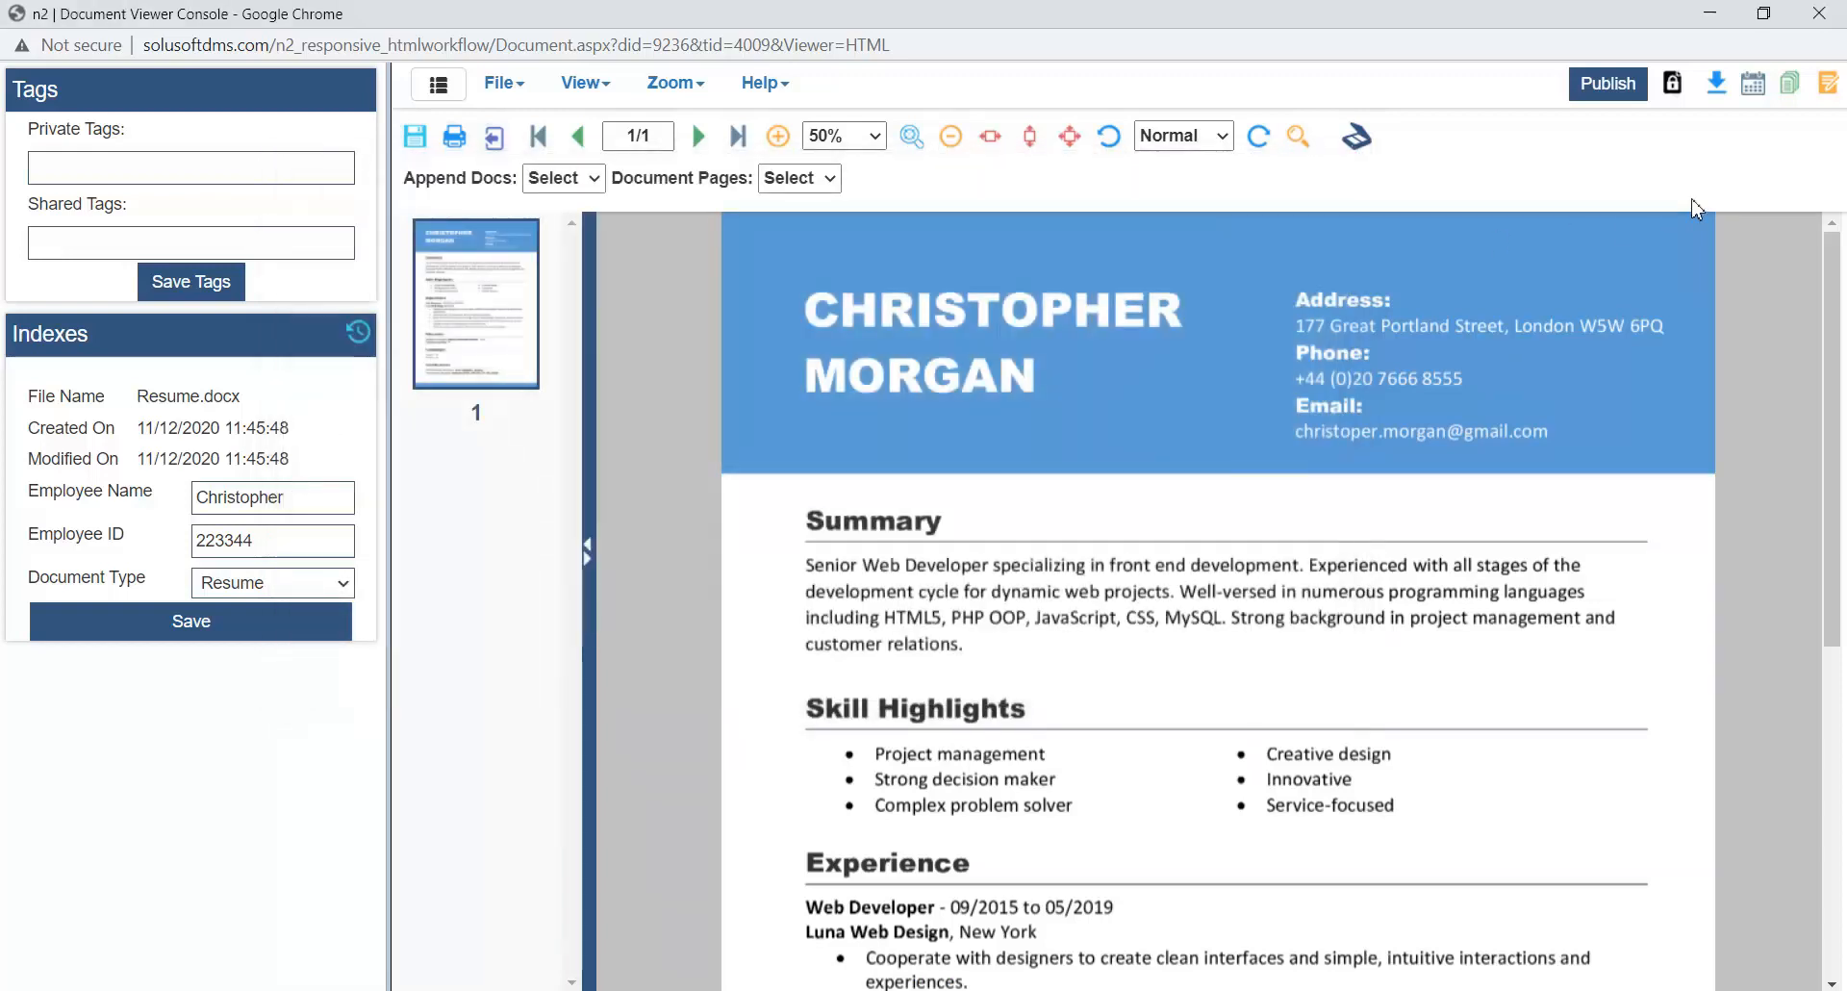
# - Check out the resume for editing and zoom it to 50%
pyautogui.click(1673, 87)
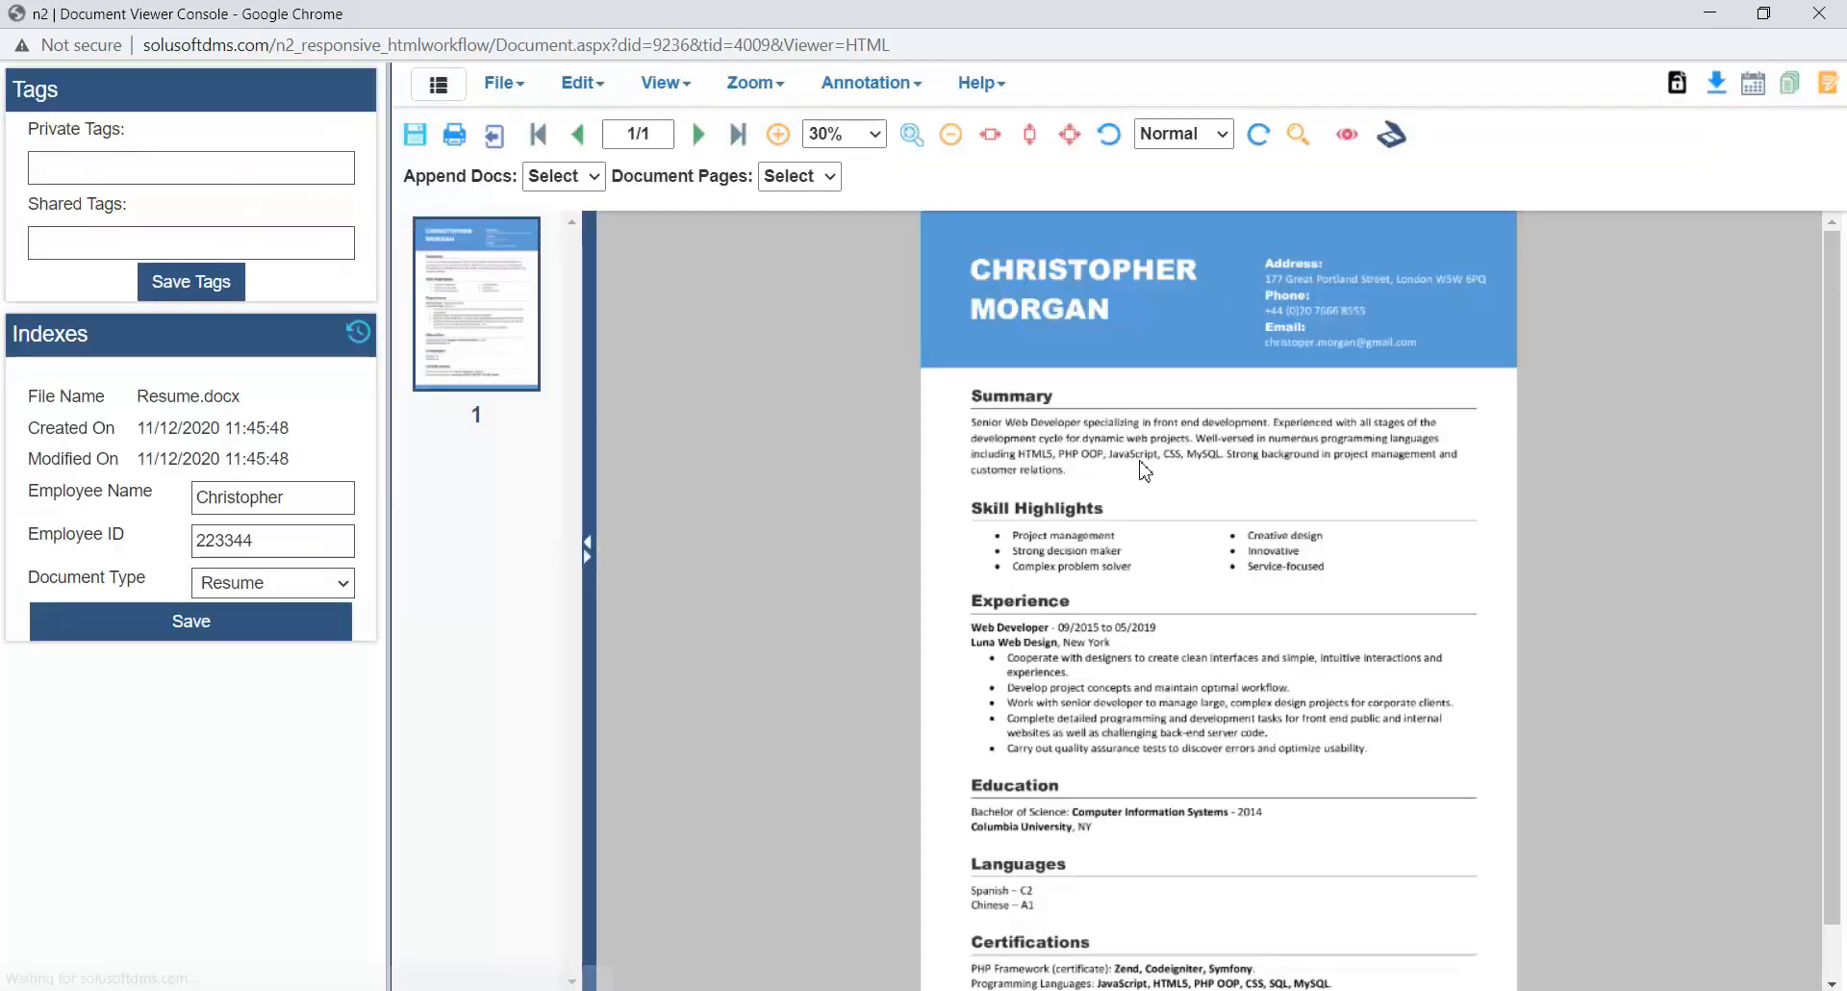
pyautogui.click(851, 134)
pyautogui.click(840, 362)
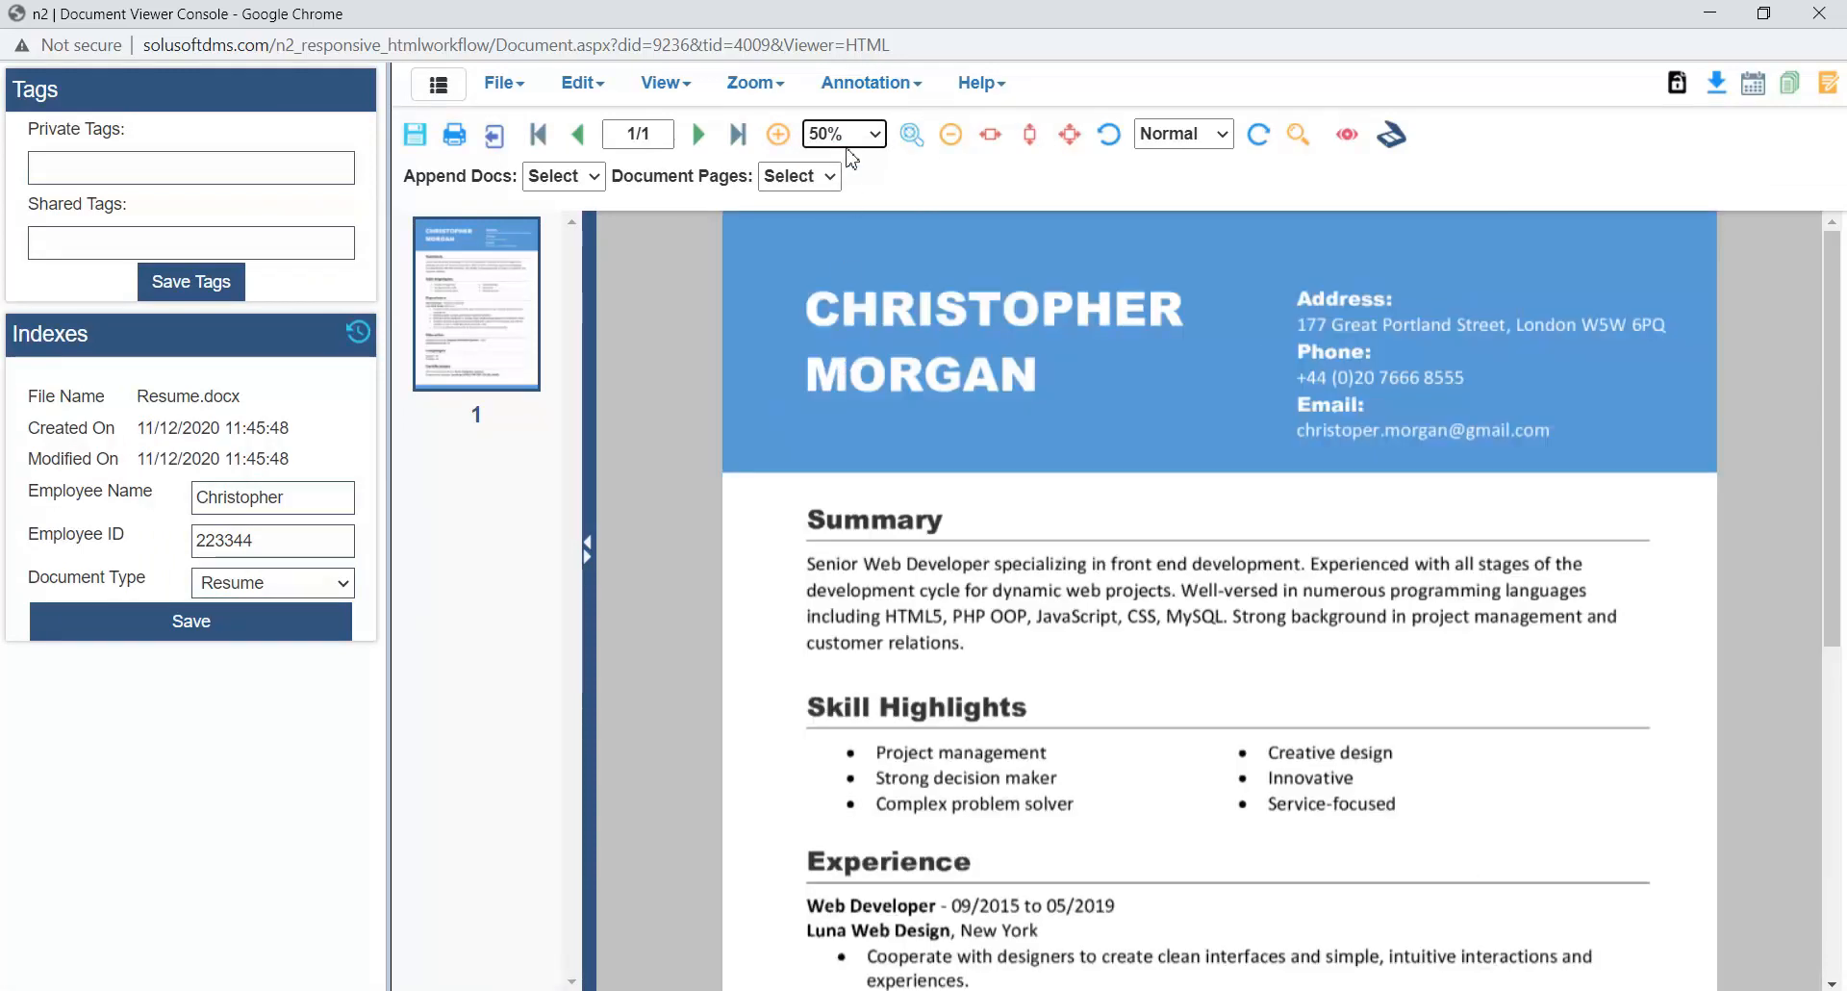
# - Highlight the heading and full paragraph of the resume's Summary section
pyautogui.click(874, 86)
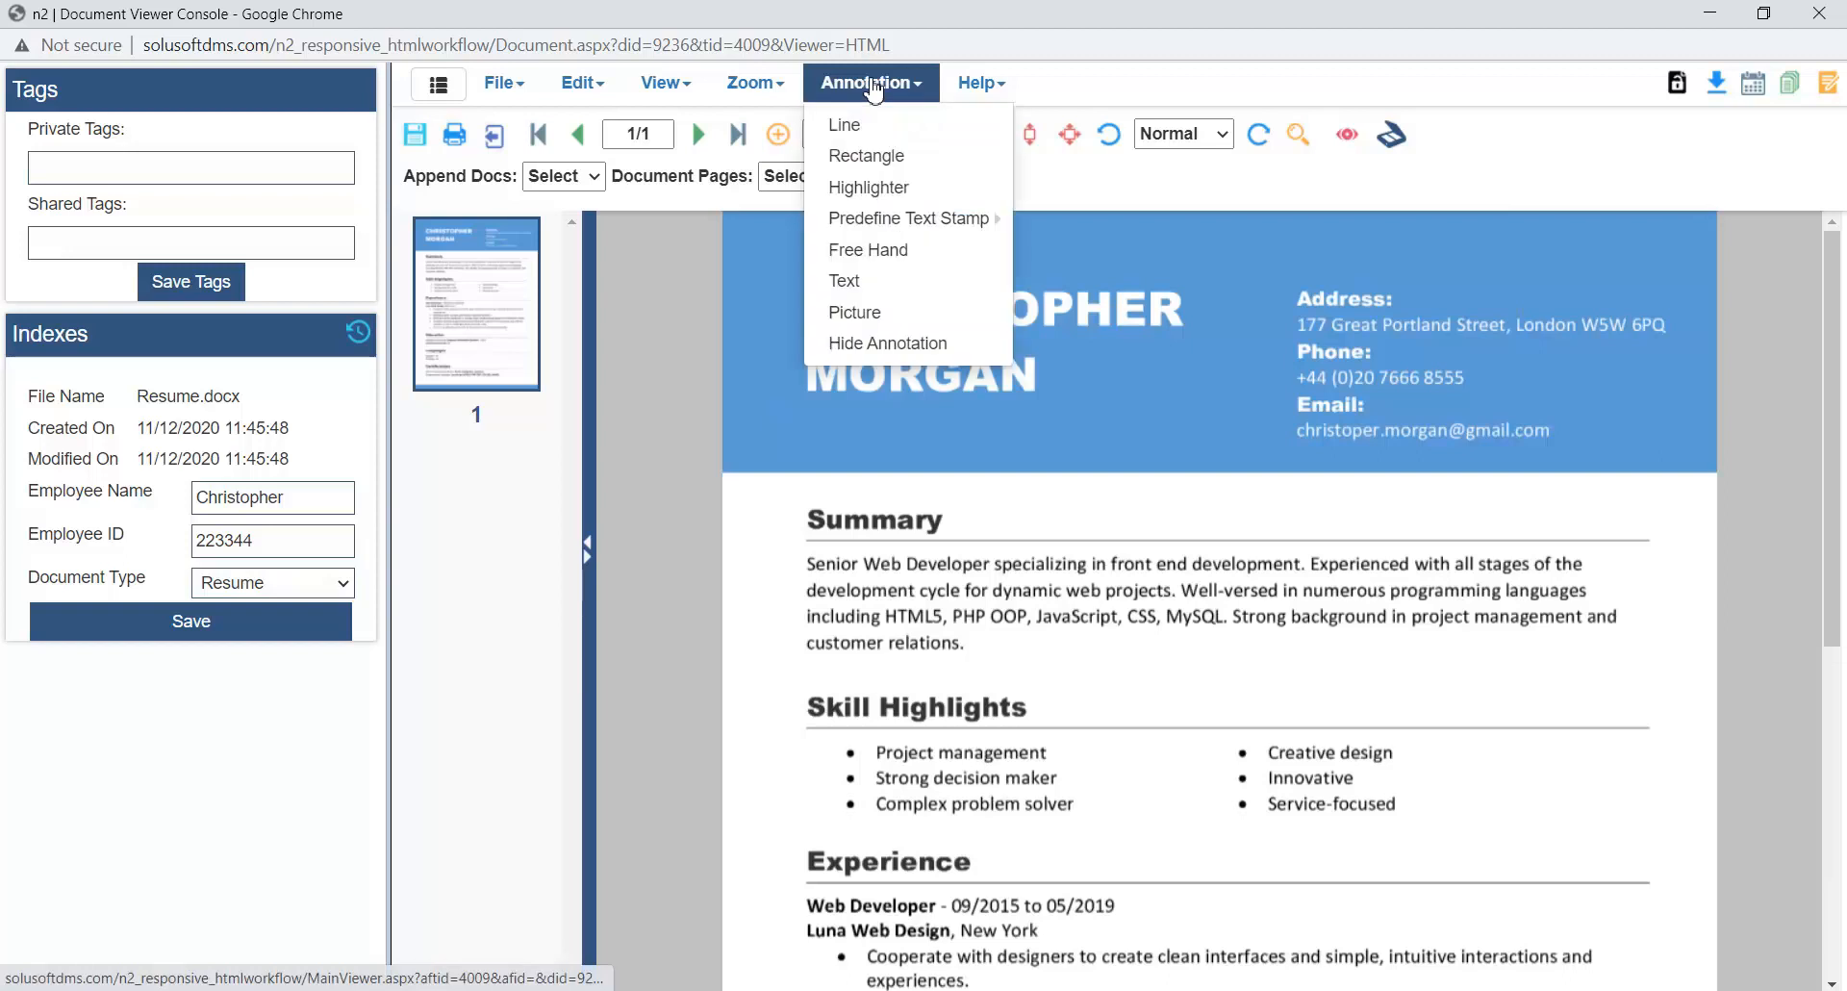
pyautogui.click(885, 189)
pyautogui.moveTo(772, 499)
pyautogui.mouseDown()
pyautogui.moveTo(959, 670)
pyautogui.moveTo(1579, 664)
pyautogui.moveTo(1675, 691)
pyautogui.mouseUp()
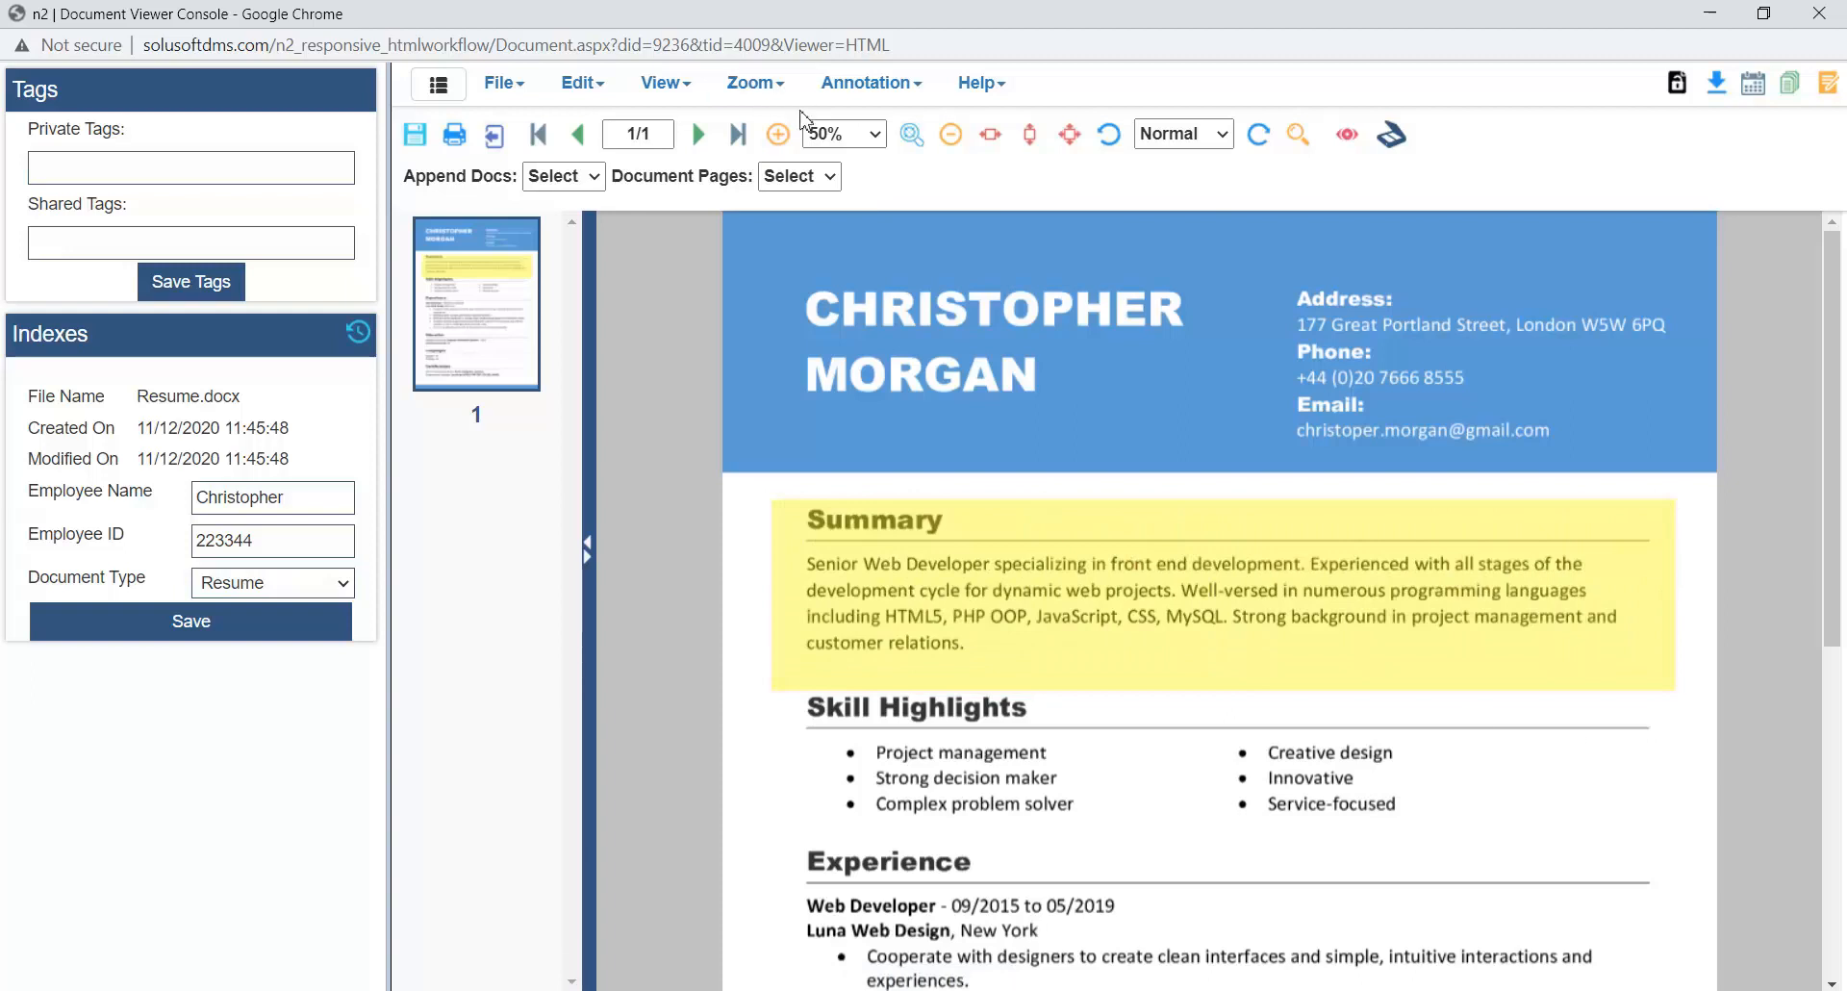
# - Place a predefined Approved text stamp in the blank area opposite the Languages section, just above Certifications
pyautogui.click(866, 84)
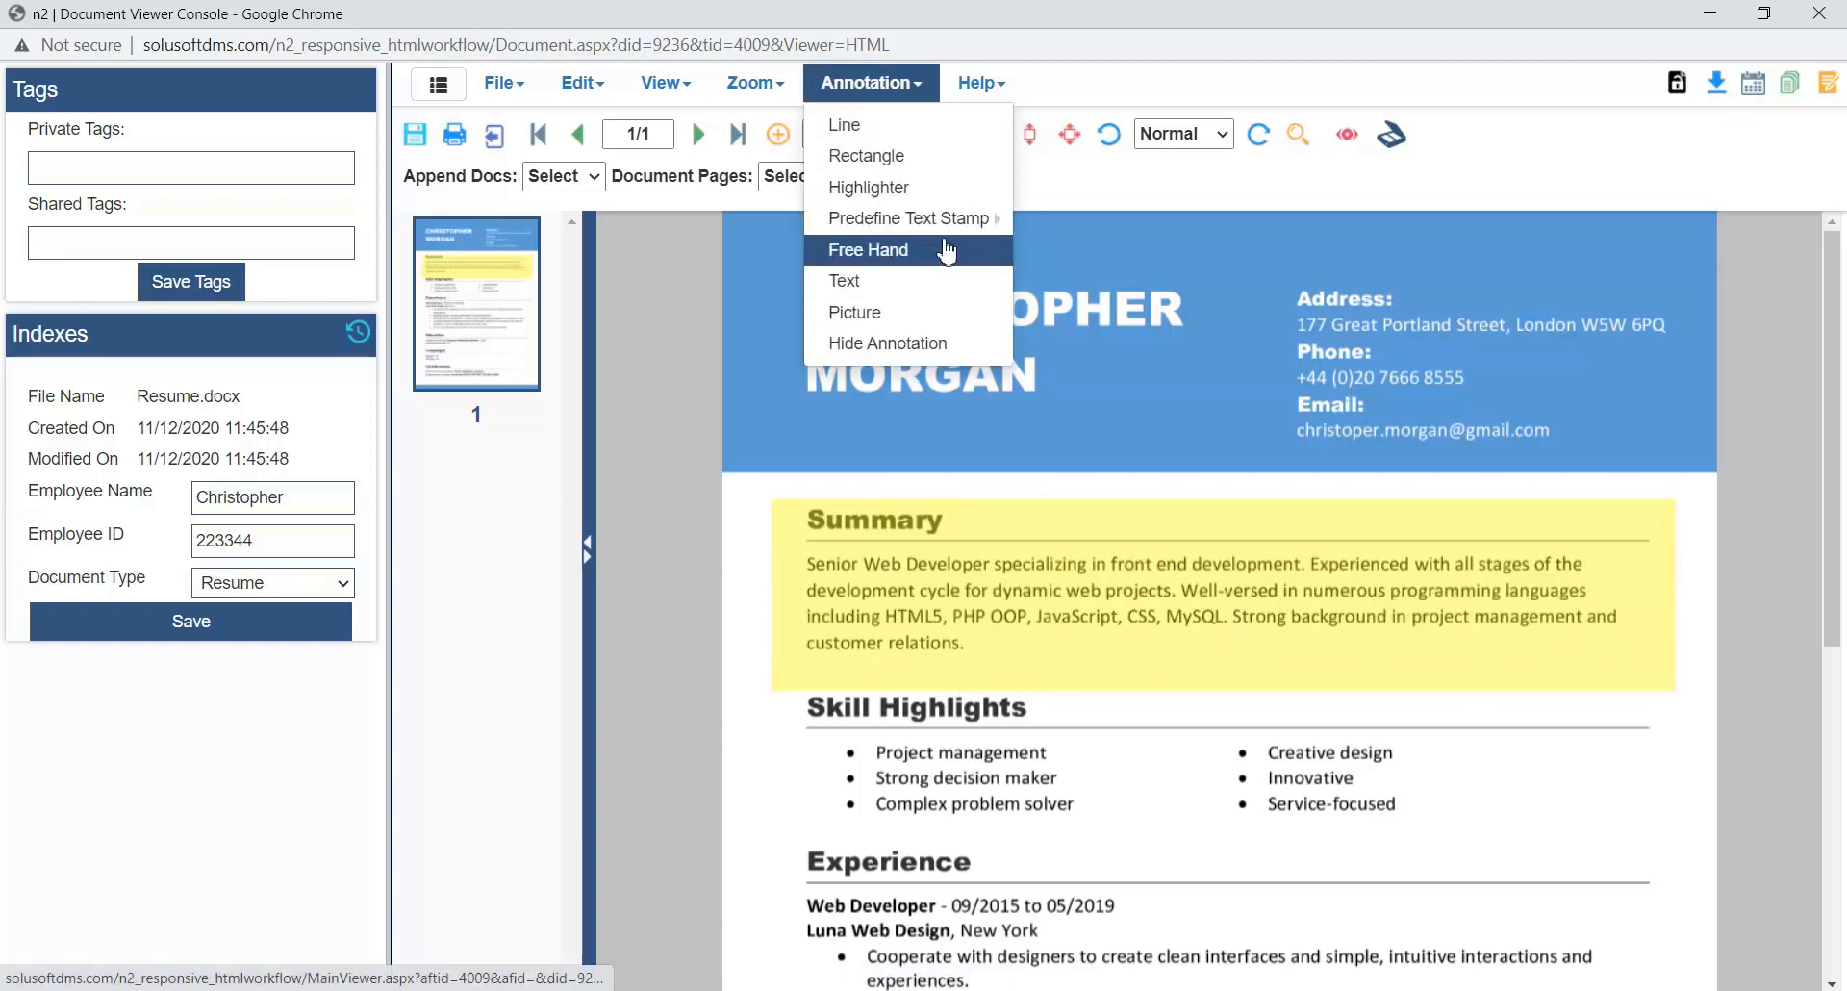
pyautogui.moveTo(972, 219)
pyautogui.click(1385, 224)
pyautogui.scroll(-1, 1532, 383)
pyautogui.scroll(-5, 1532, 383)
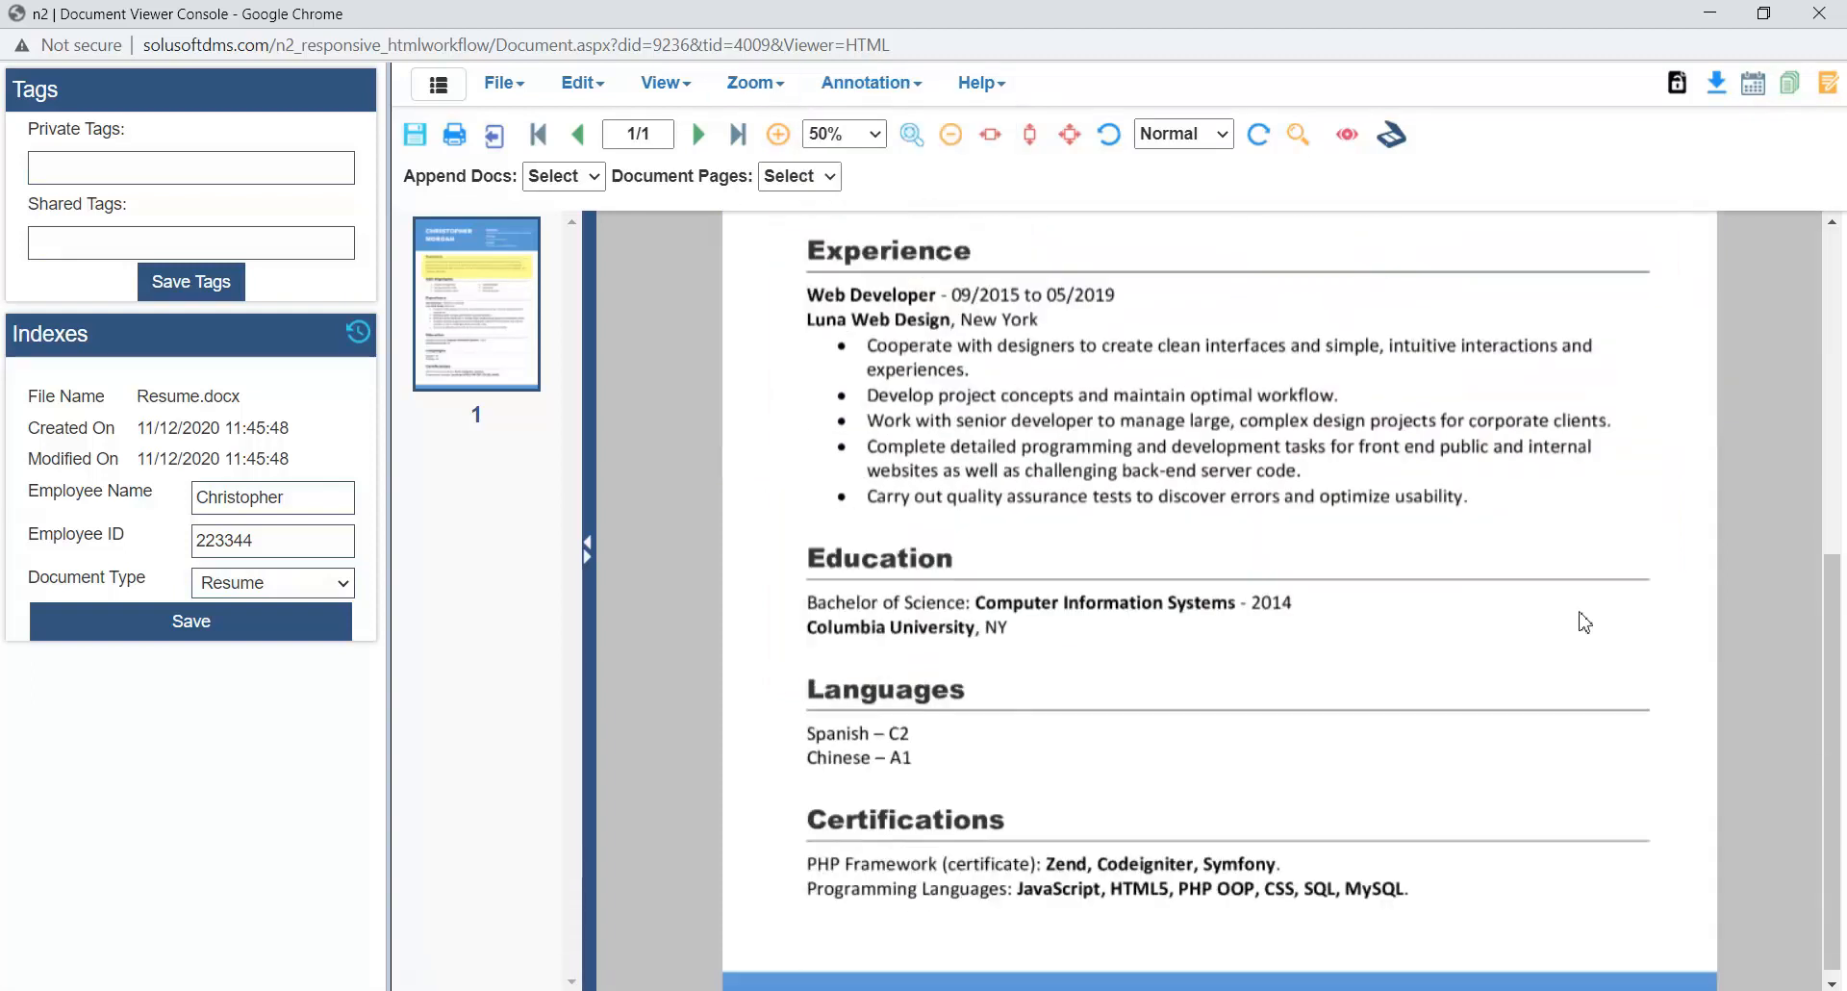
pyautogui.click(1589, 846)
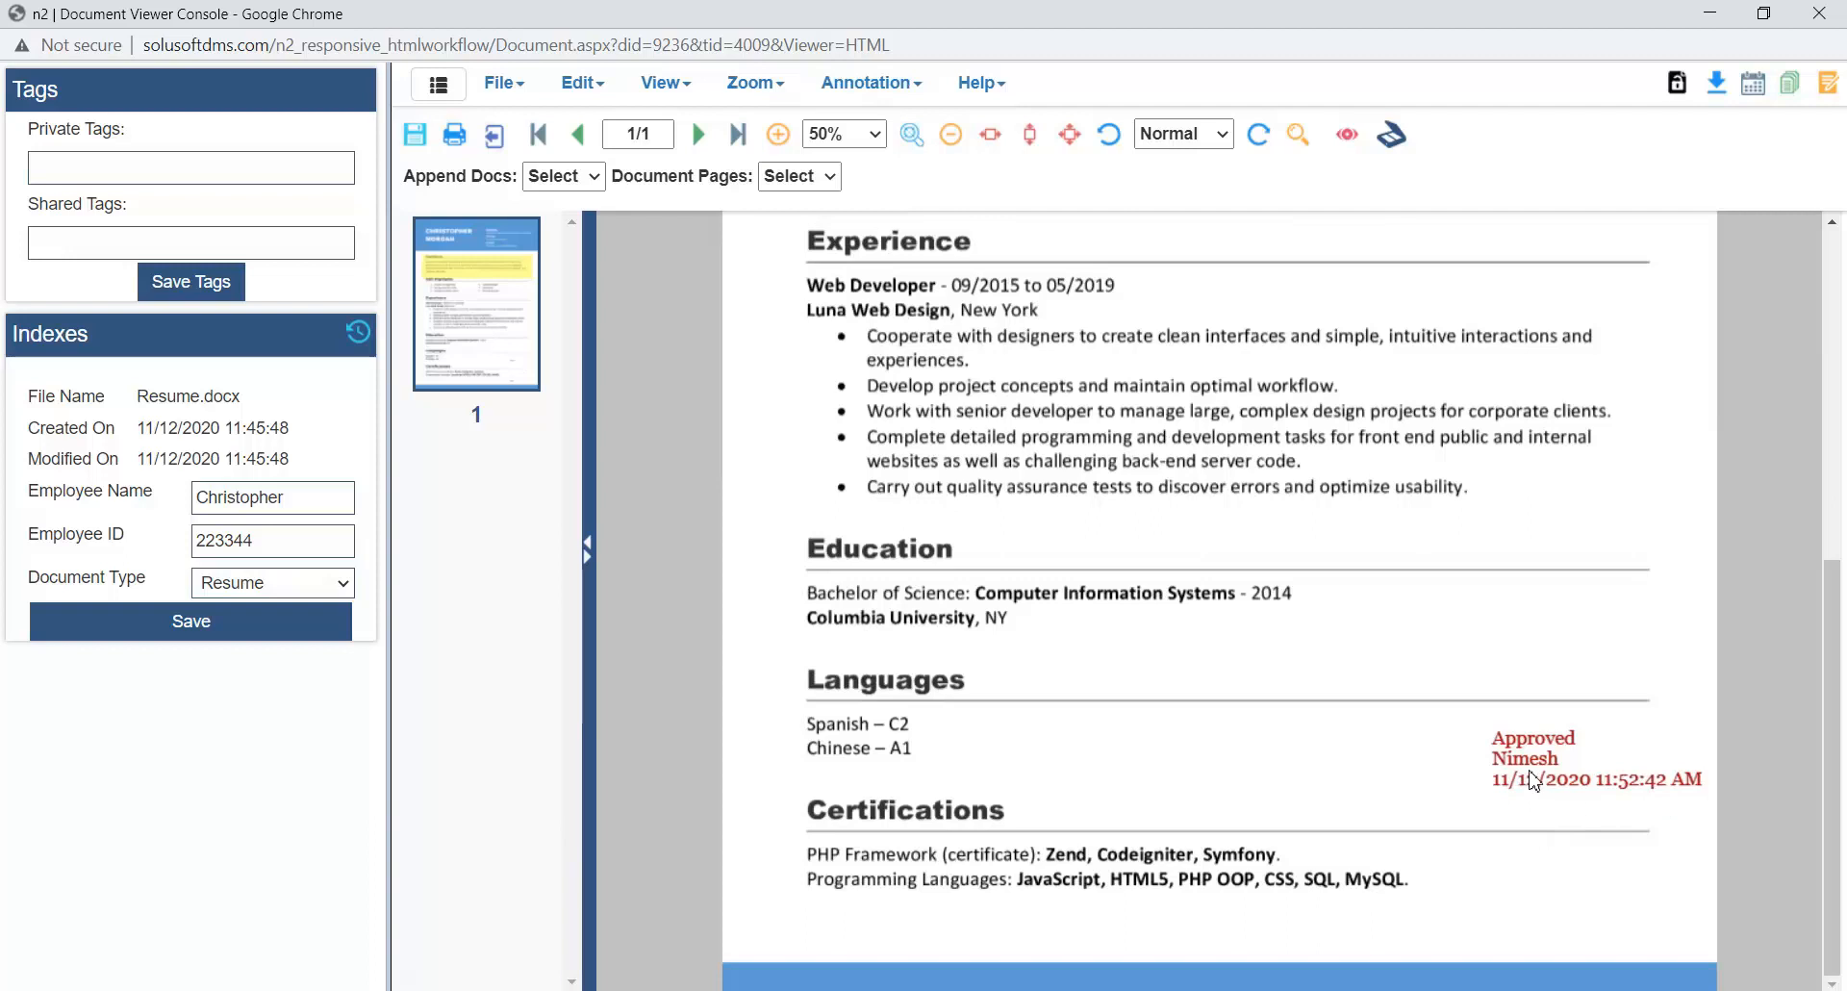
# - Add the text annotation "This is ok for me" in the blank area opposite the Education section, above the Approved stamp
pyautogui.click(859, 83)
pyautogui.moveTo(846, 235)
pyautogui.click(846, 280)
pyautogui.write('Thi')
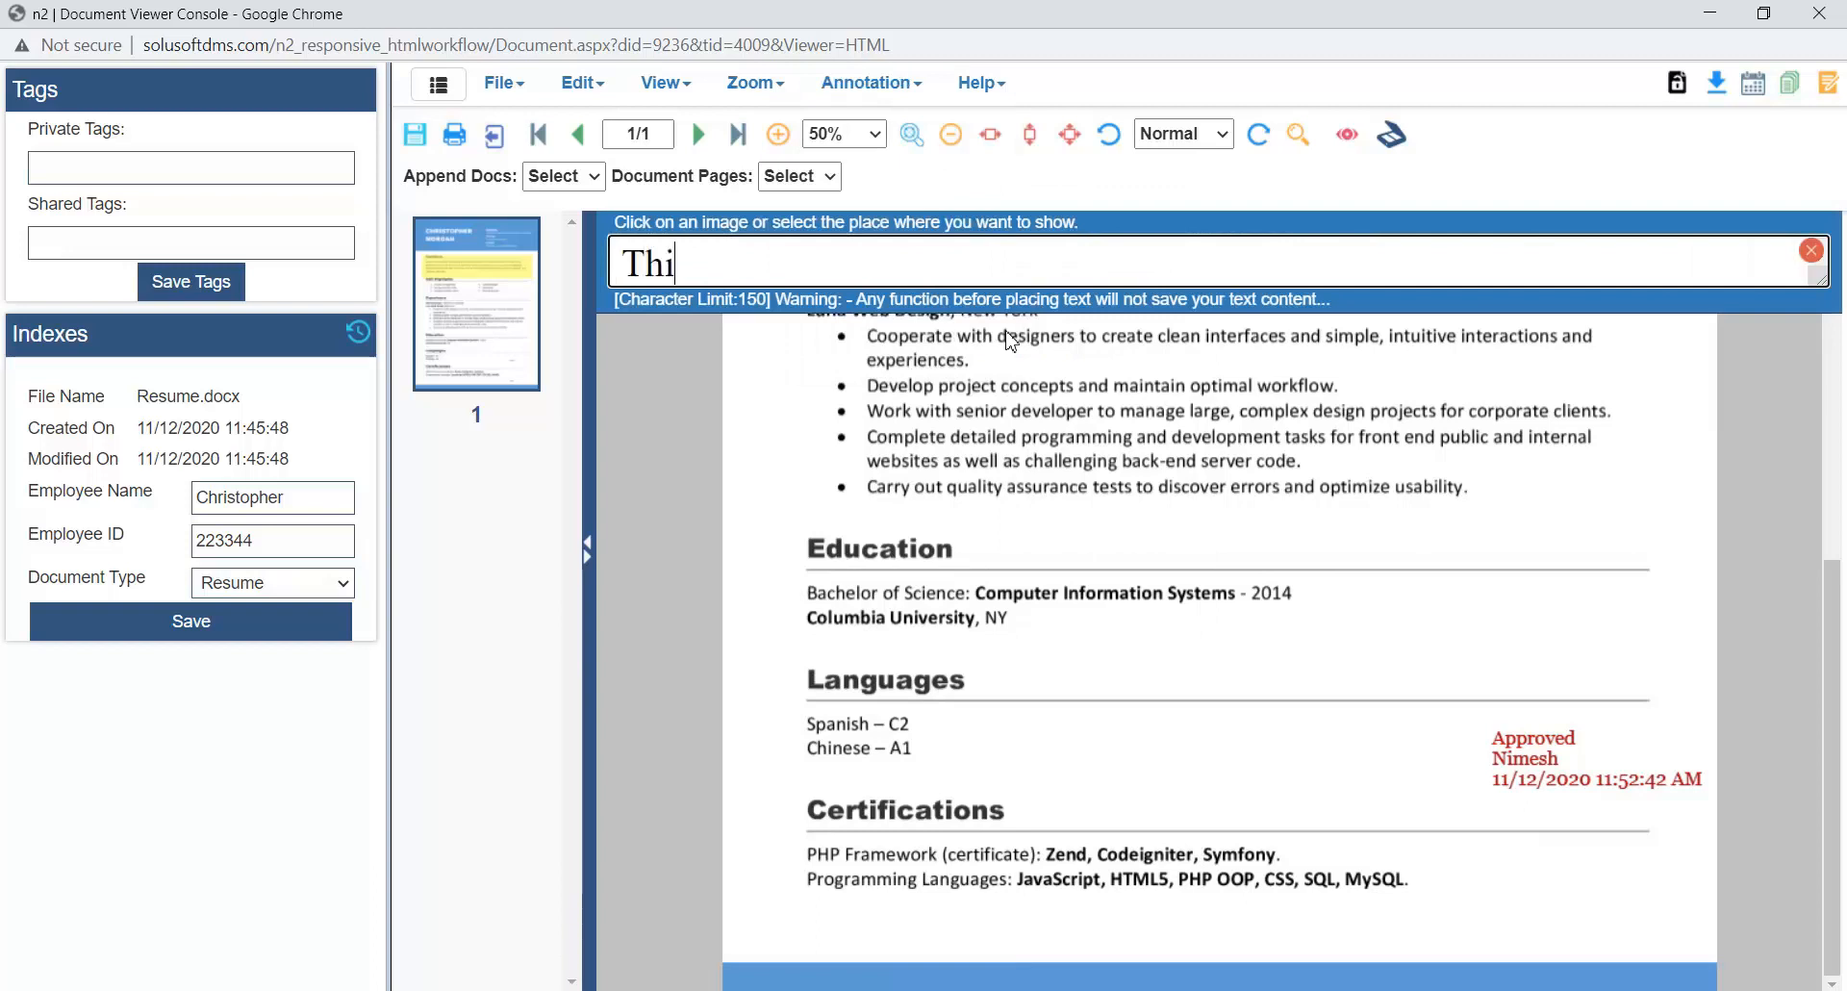
pyautogui.write('s is ok for me')
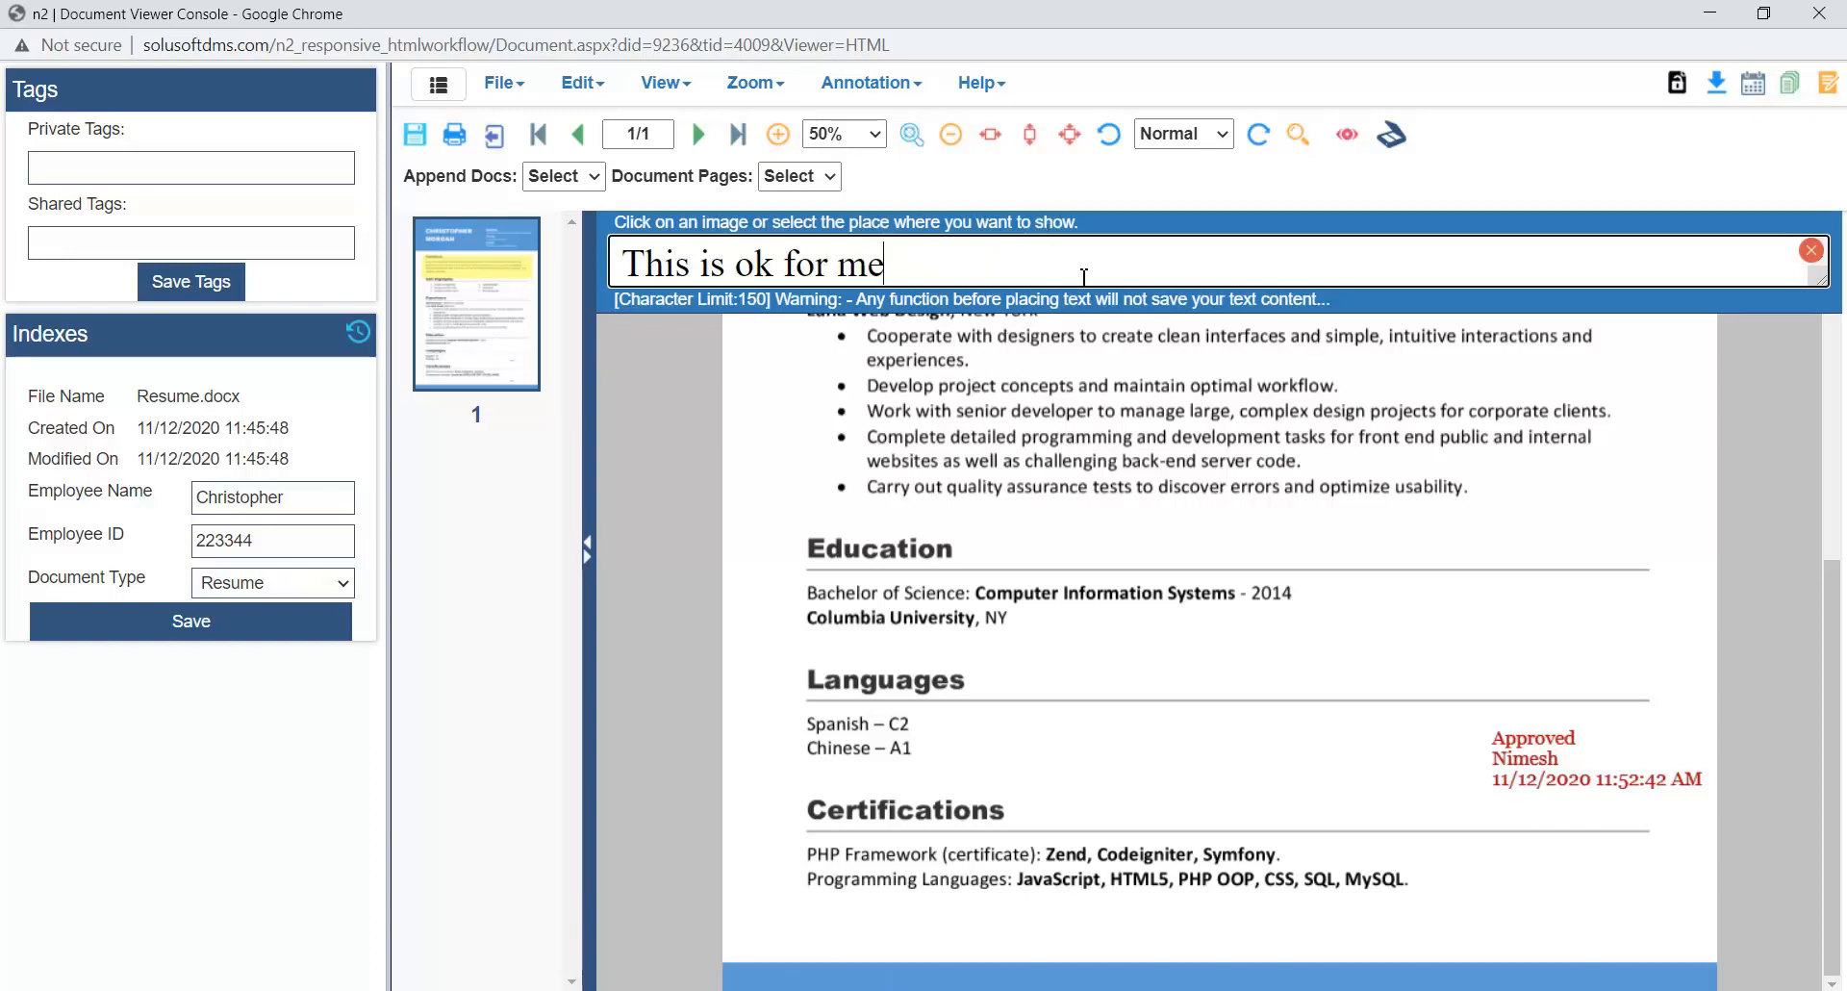
pyautogui.click(844, 411)
pyautogui.moveTo(845, 411)
pyautogui.mouseDown()
pyautogui.moveTo(1285, 486)
pyautogui.moveTo(1530, 623)
pyautogui.mouseUp()
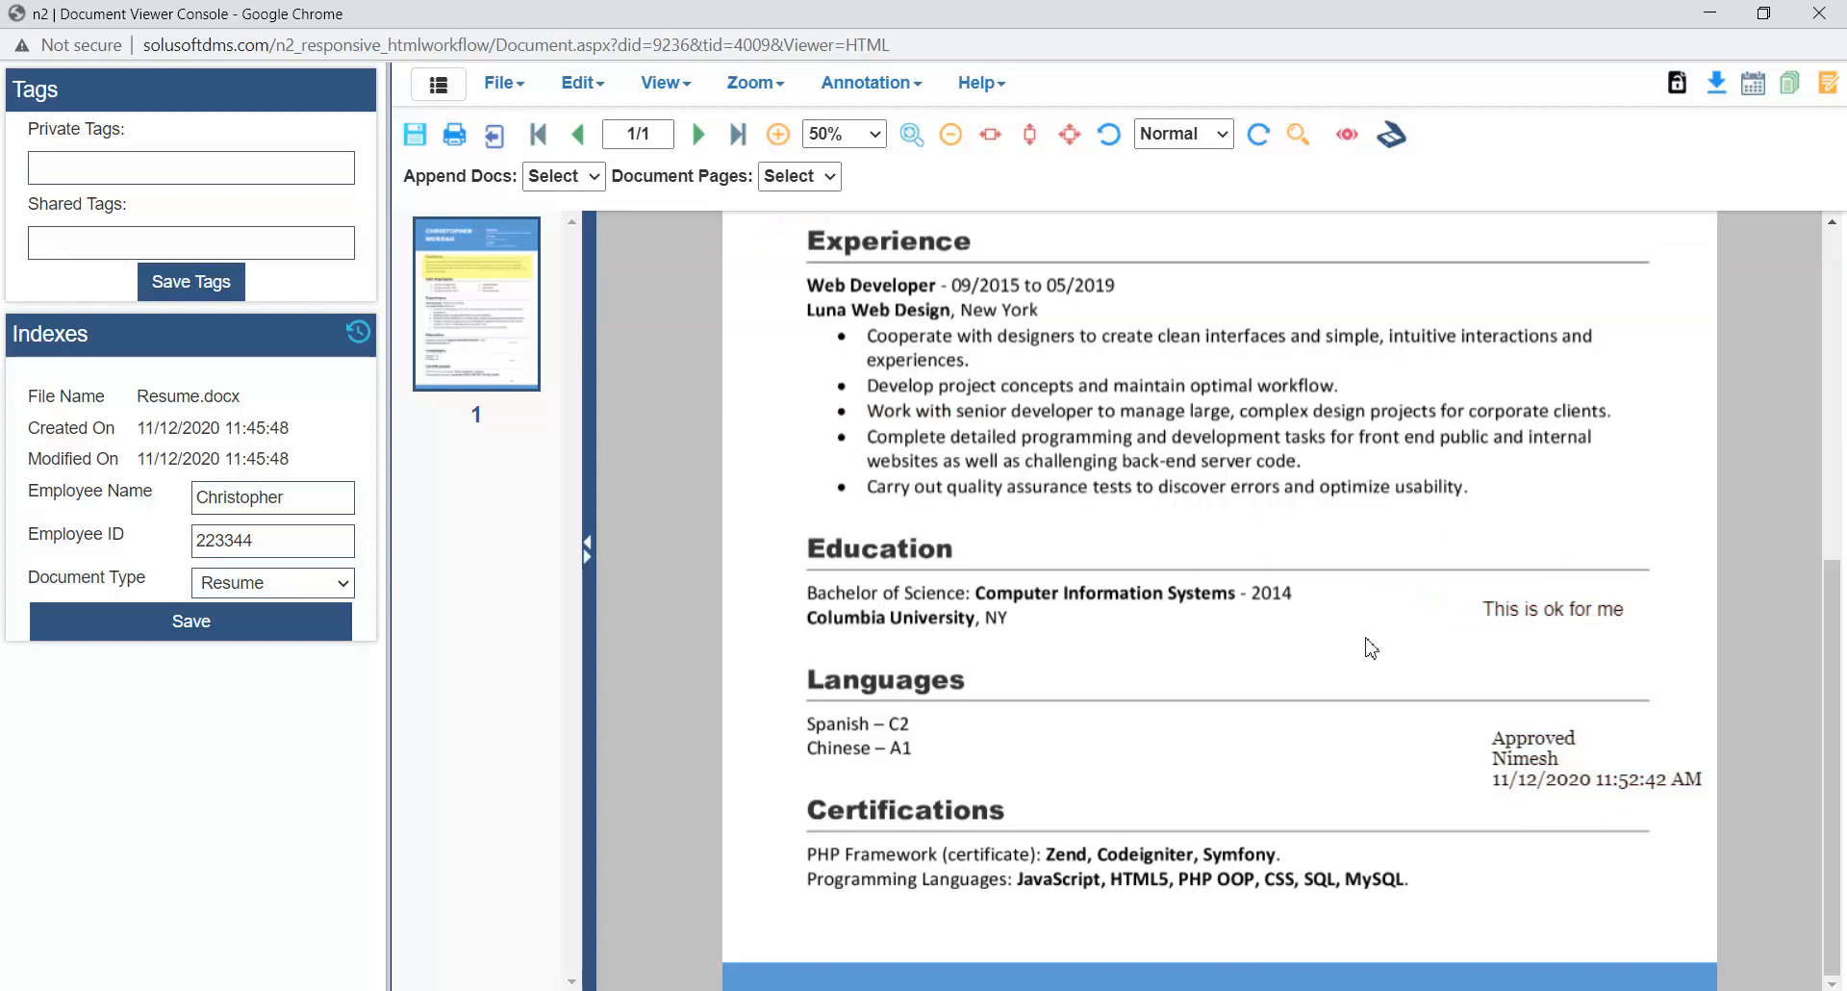
# - Begin checking in the annotated resume, saving its annotations, and move the check-in window aside
pyautogui.scroll(3, 1459, 621)
pyautogui.scroll(2, 1143, 523)
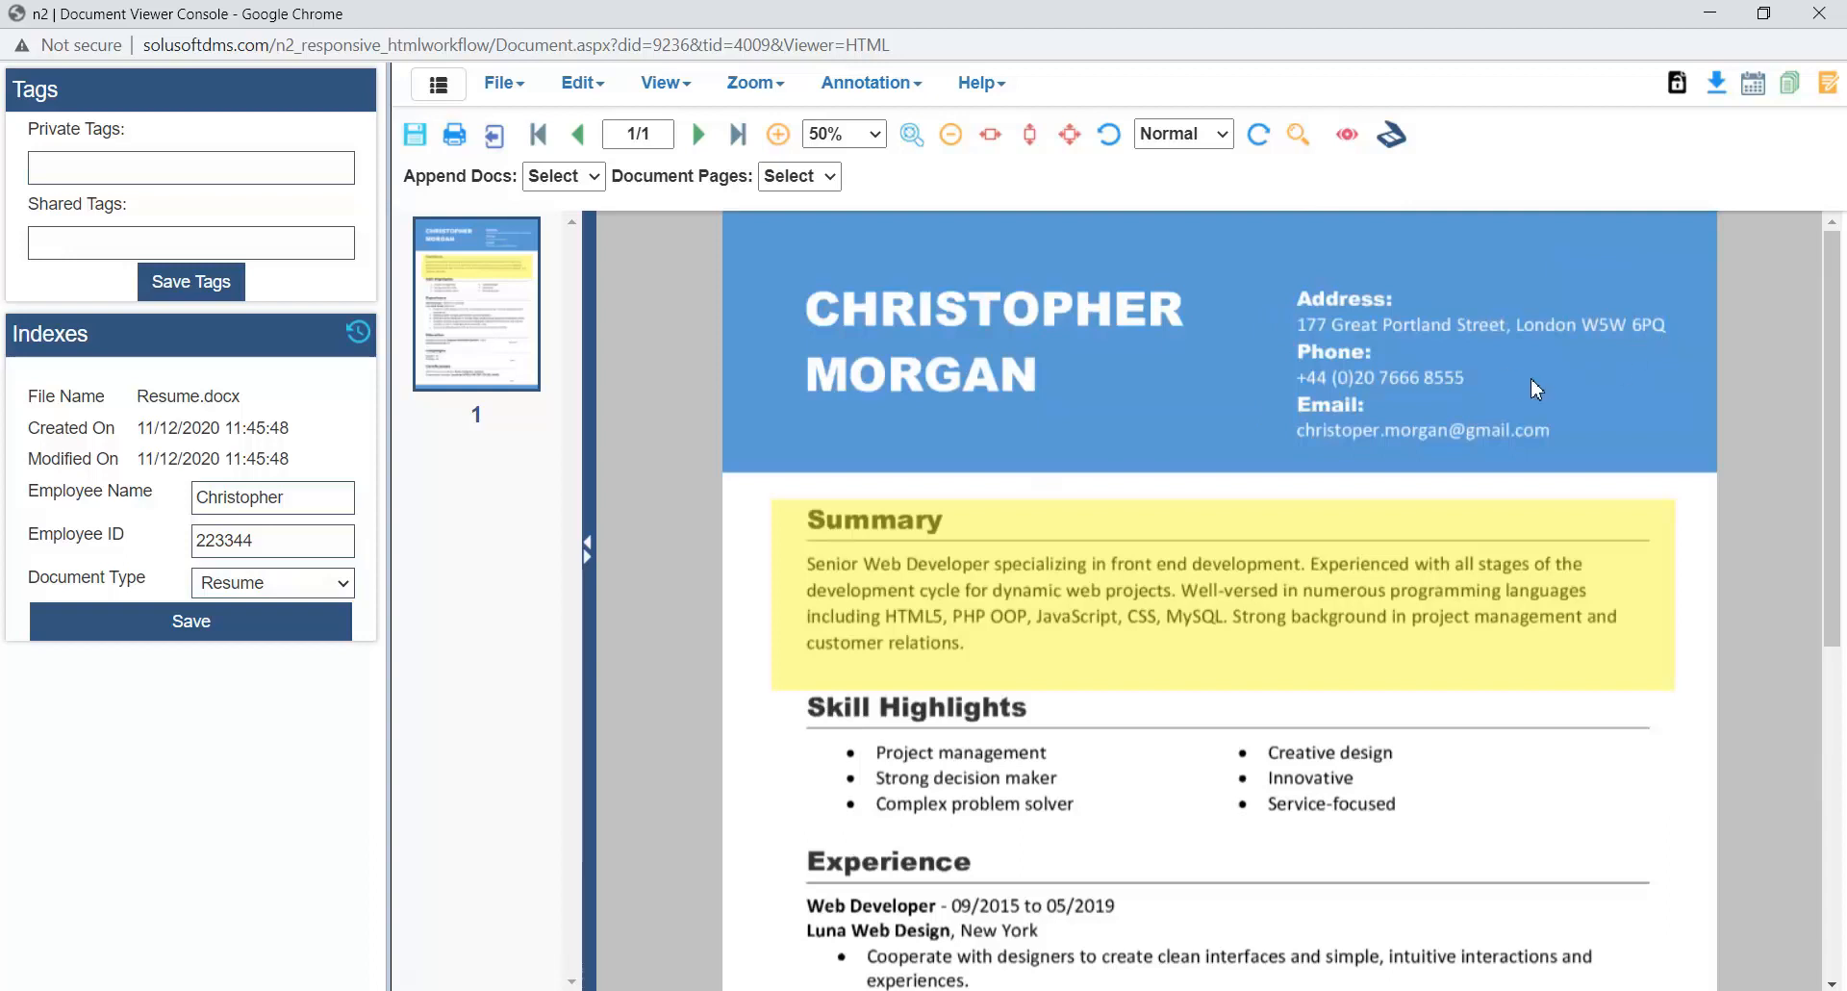
pyautogui.click(1677, 92)
pyautogui.click(1042, 175)
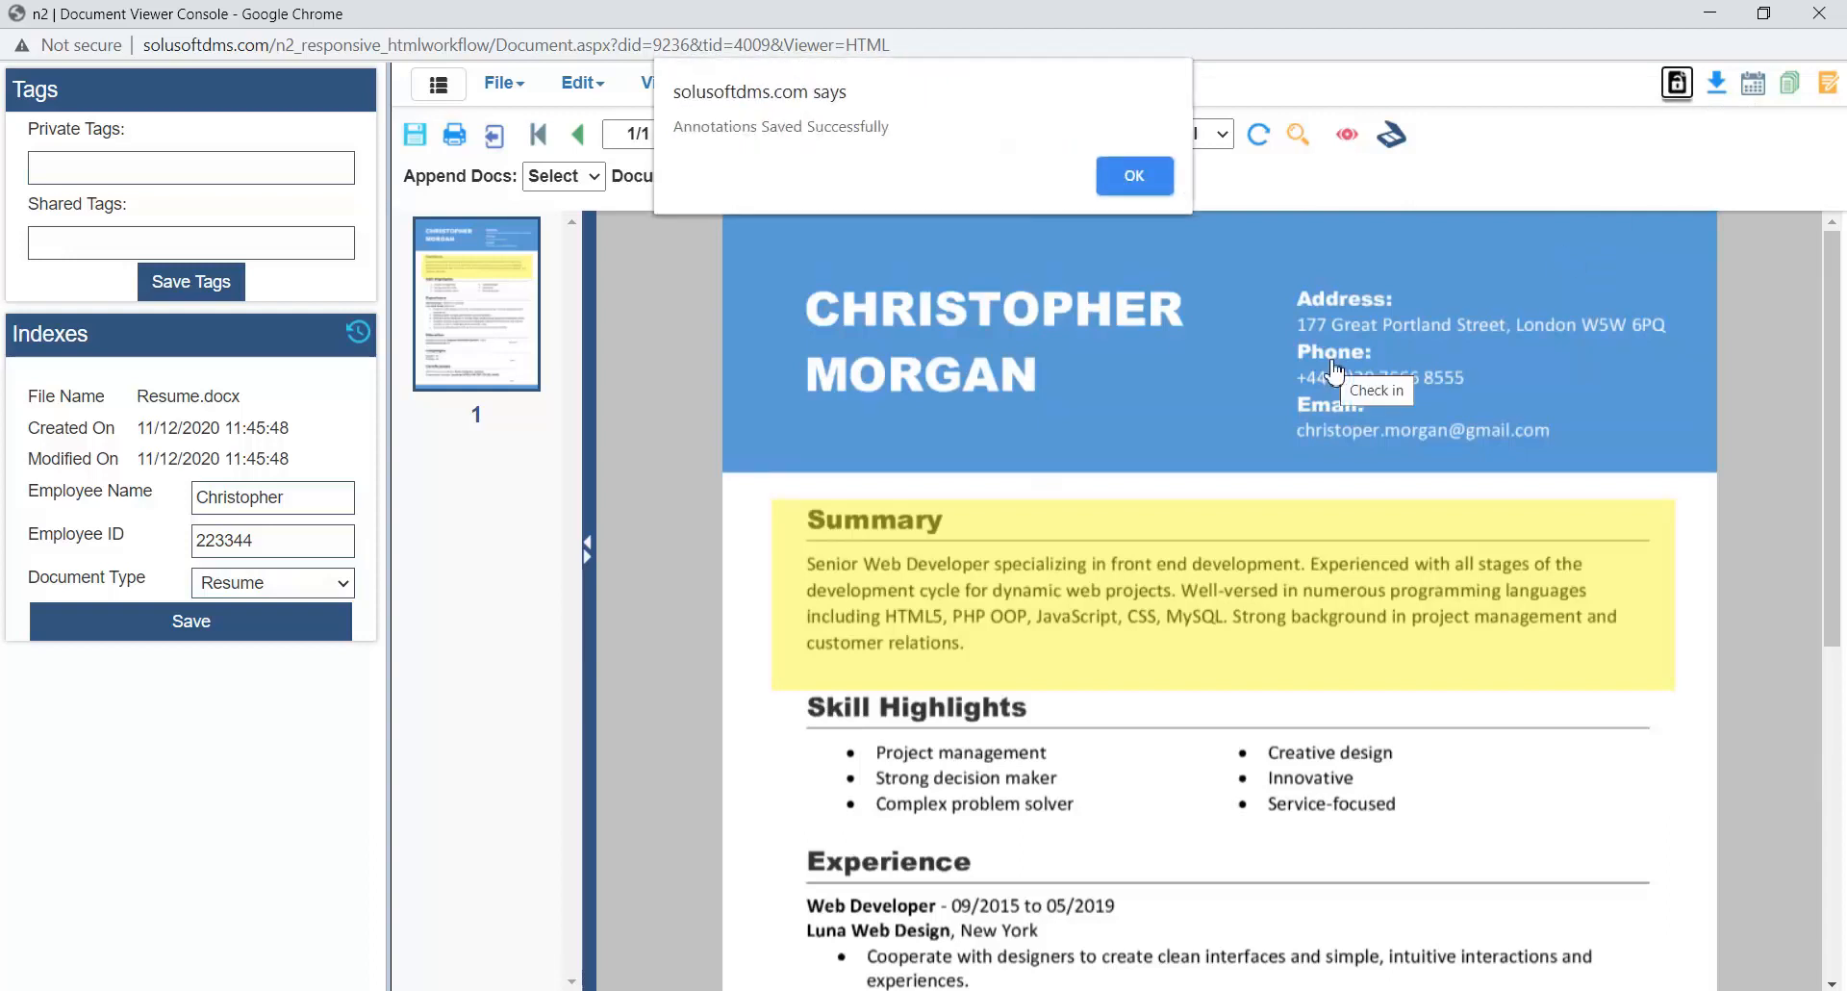
pyautogui.click(1134, 179)
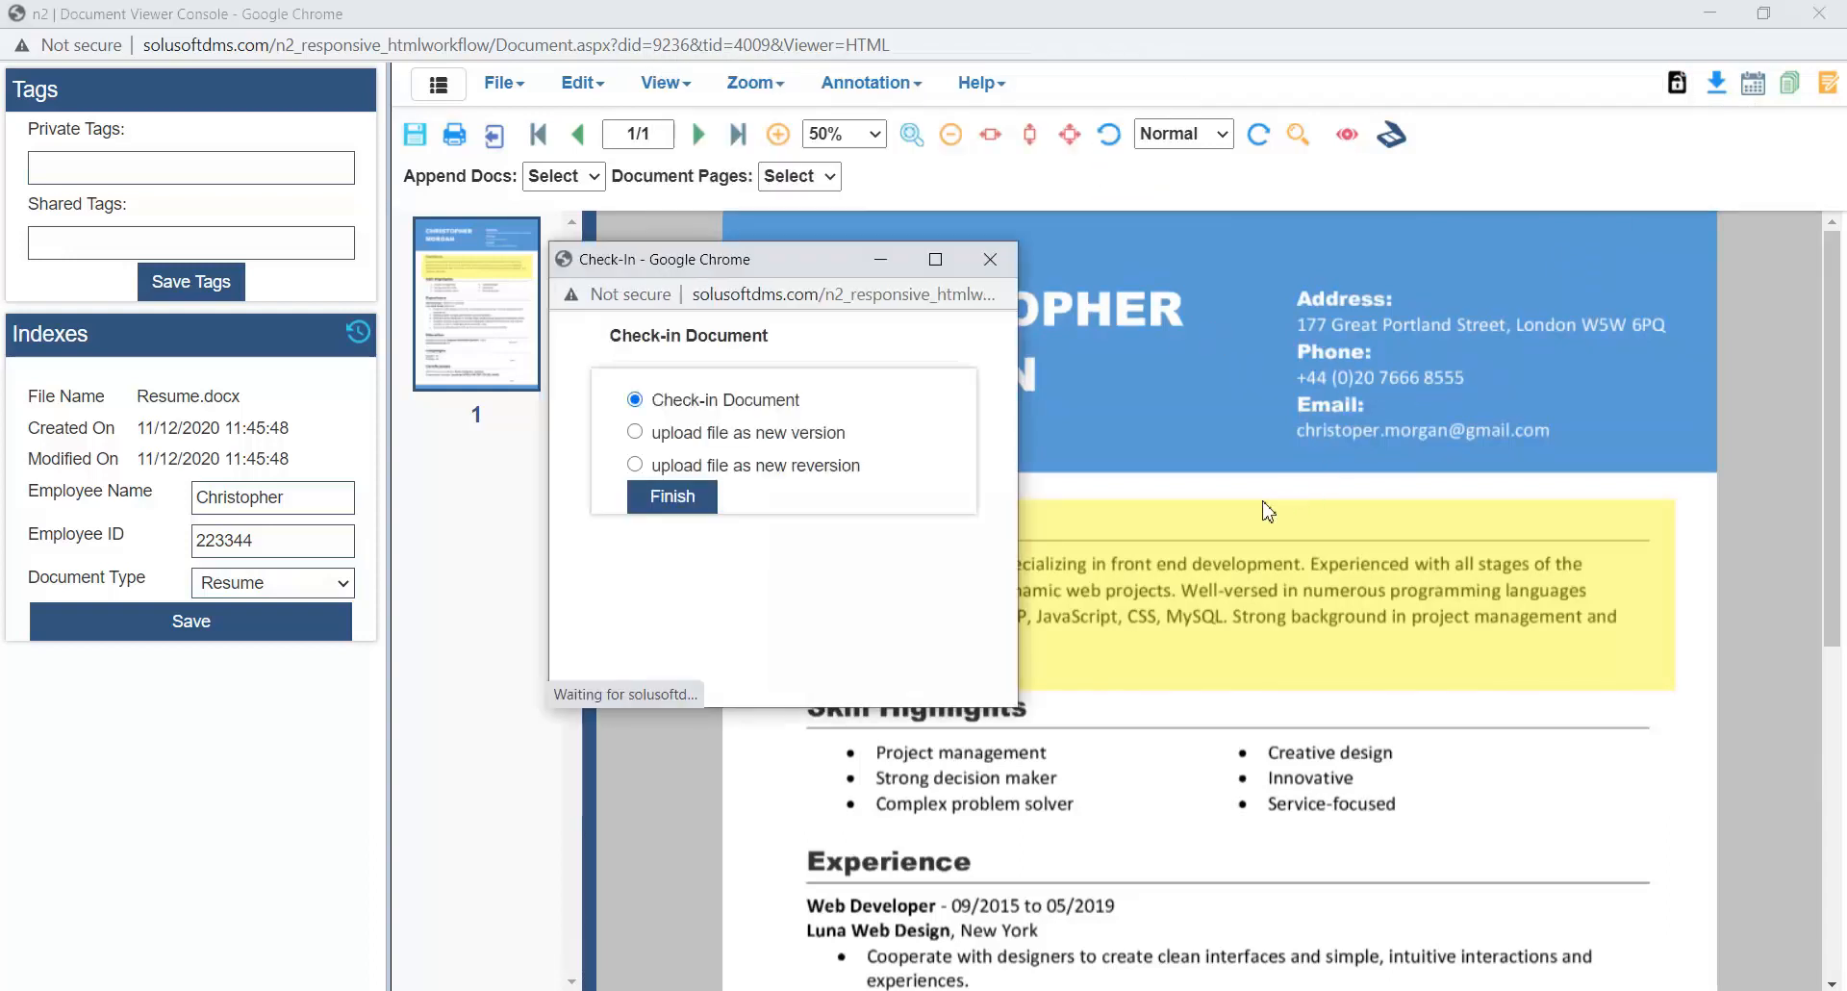
pyautogui.moveTo(823, 282); pyautogui.dragTo(1142, 219)
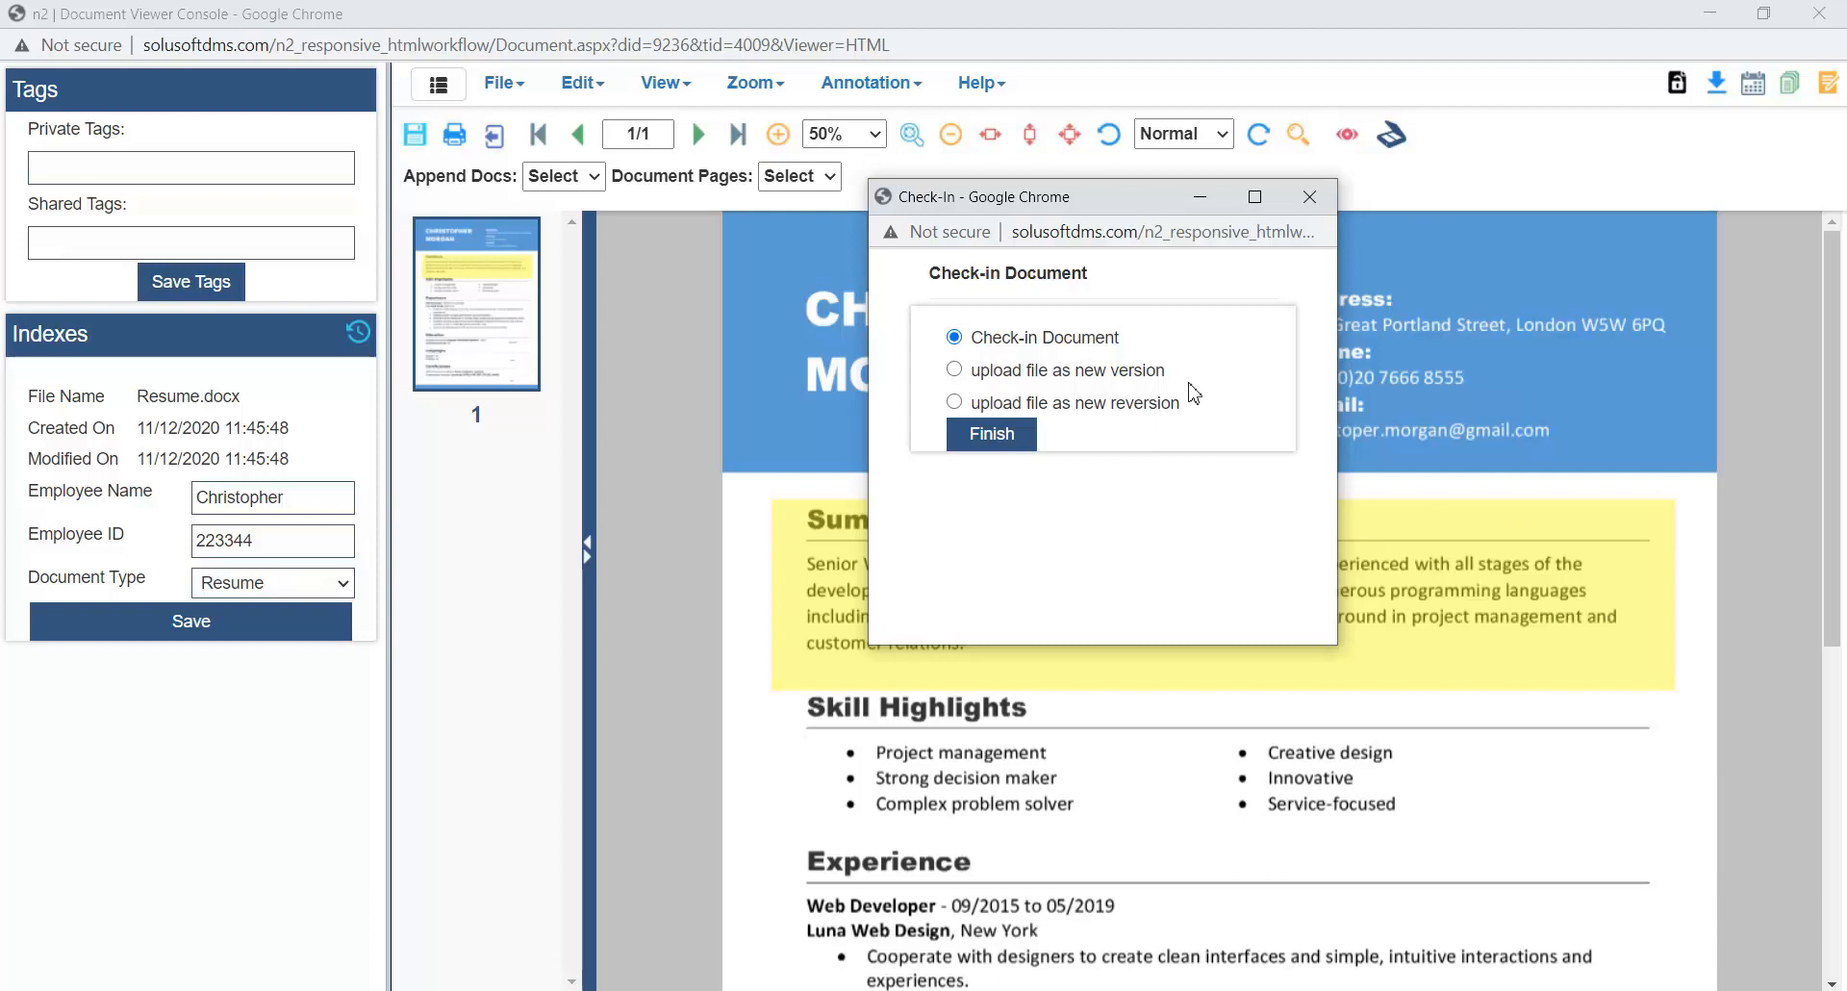
pyautogui.click(1111, 373)
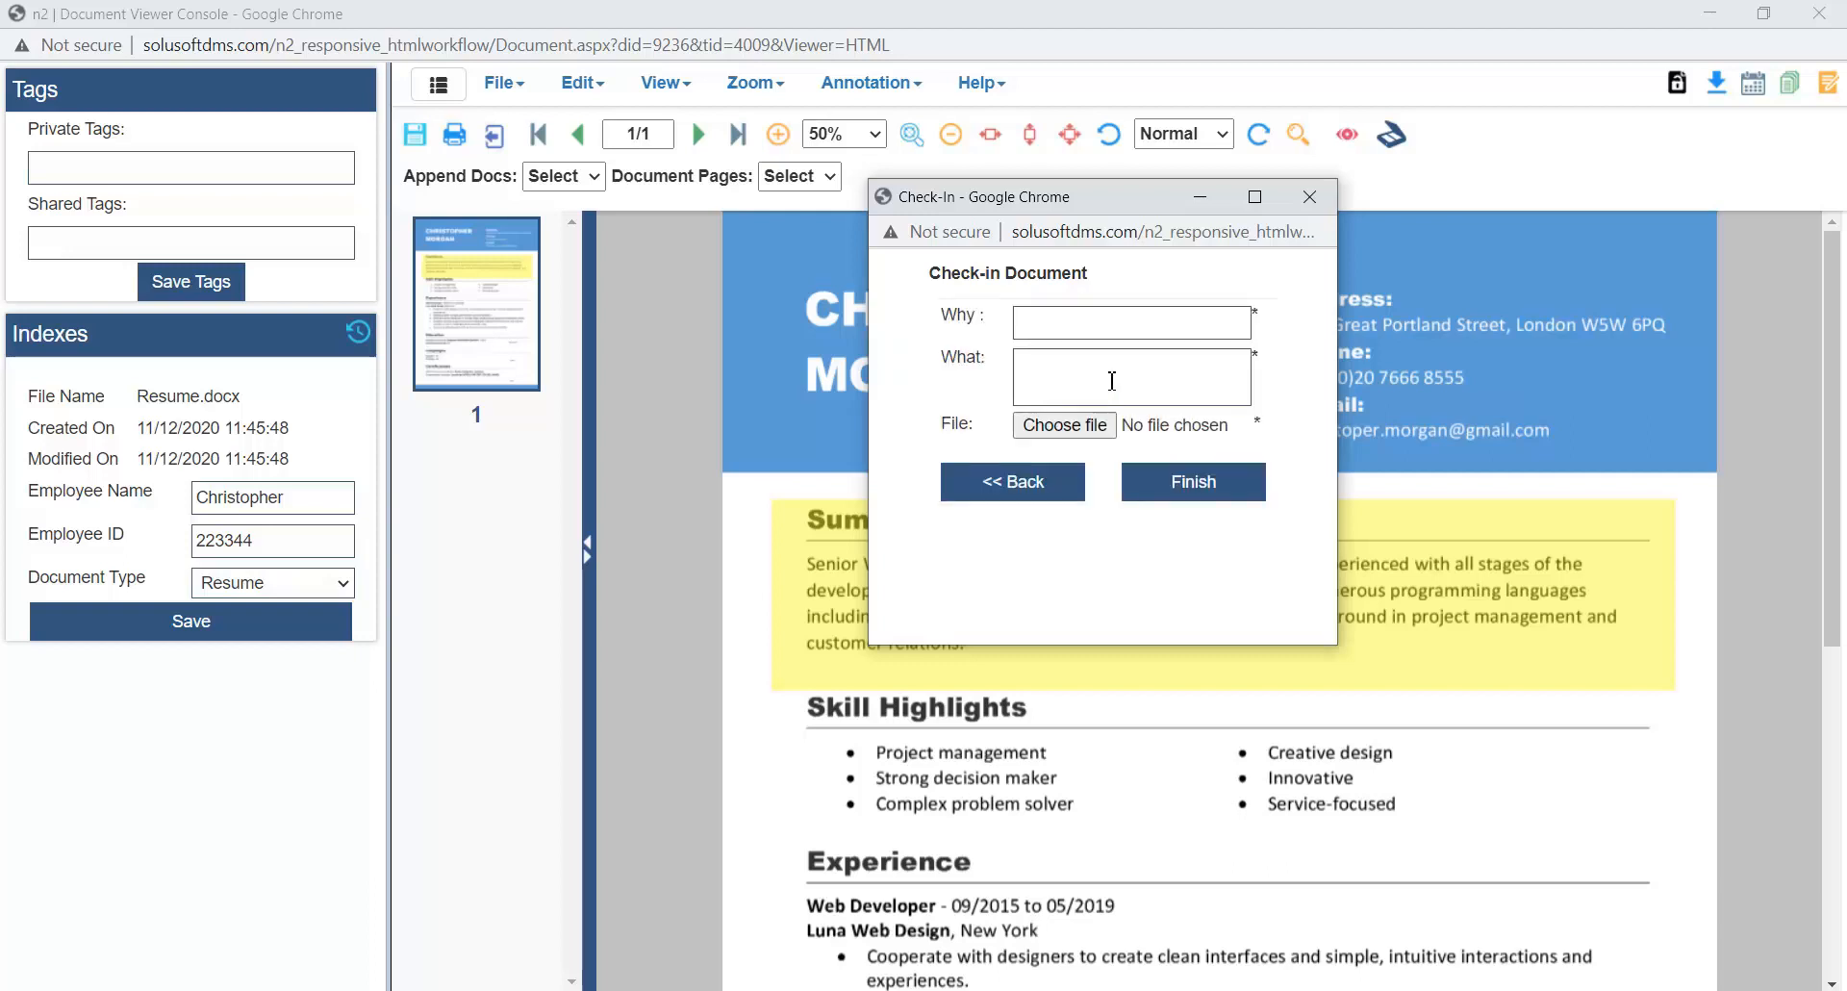
pyautogui.click(1076, 441)
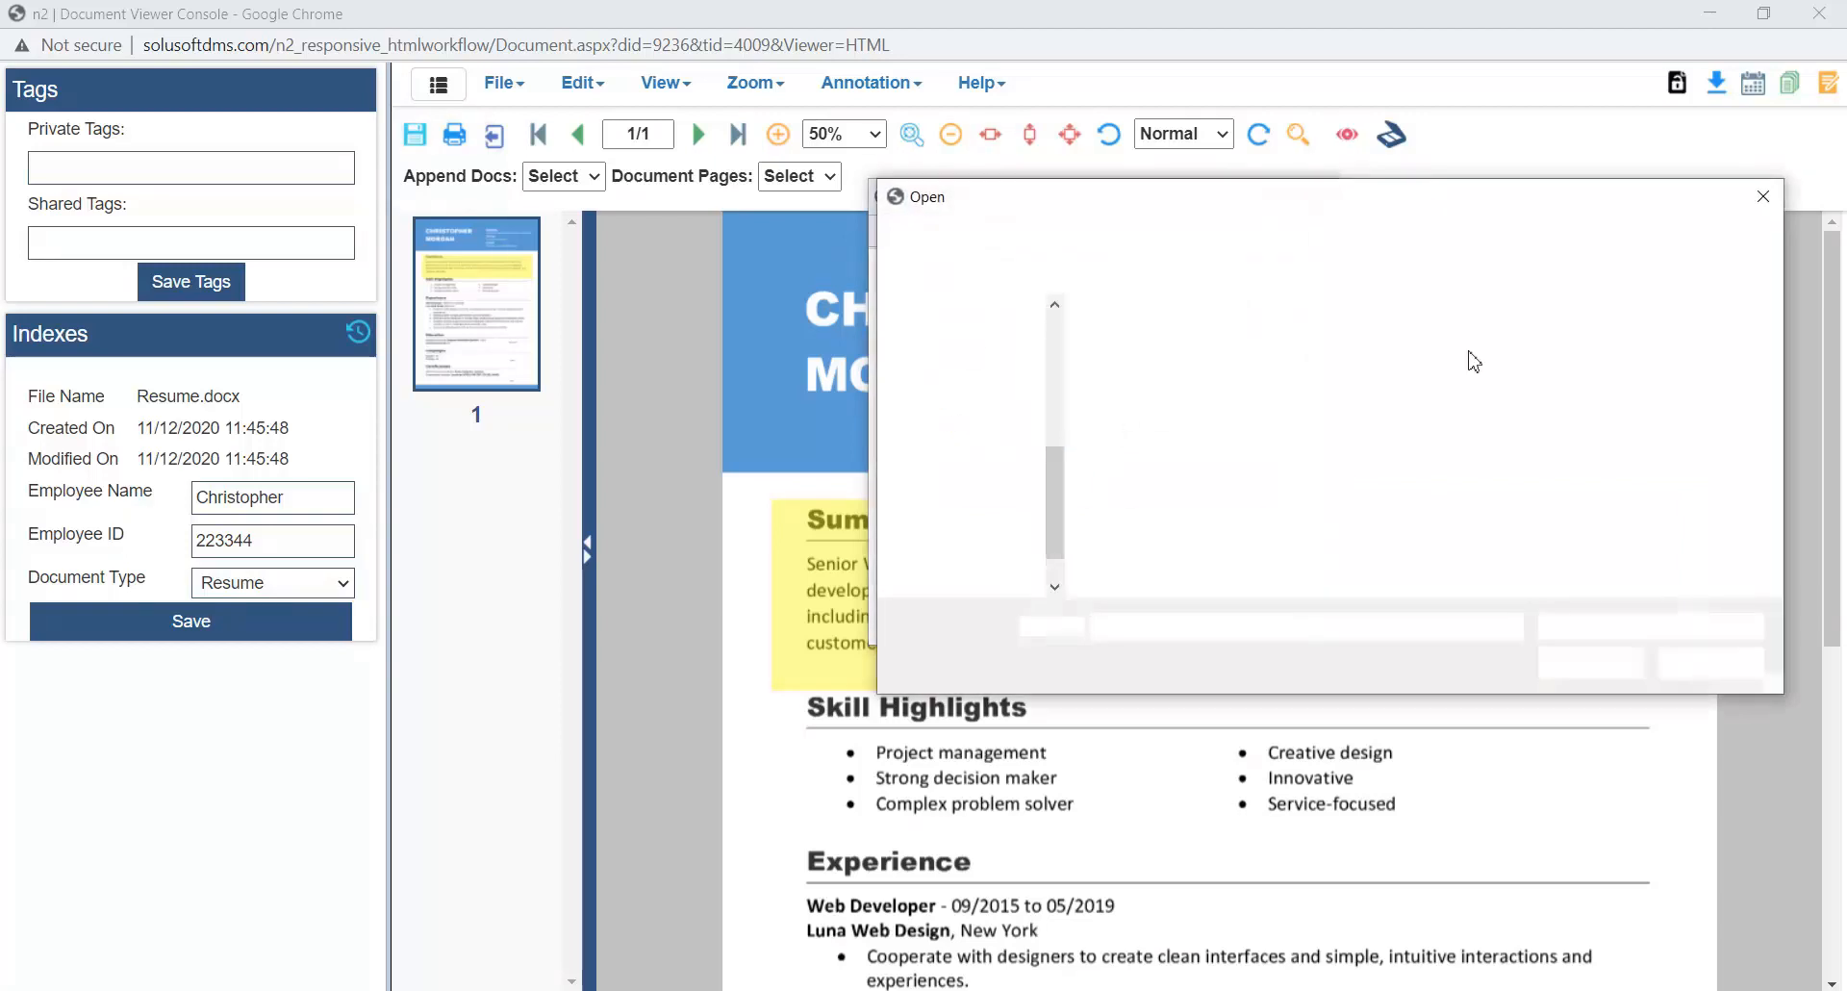
pyautogui.click(1763, 196)
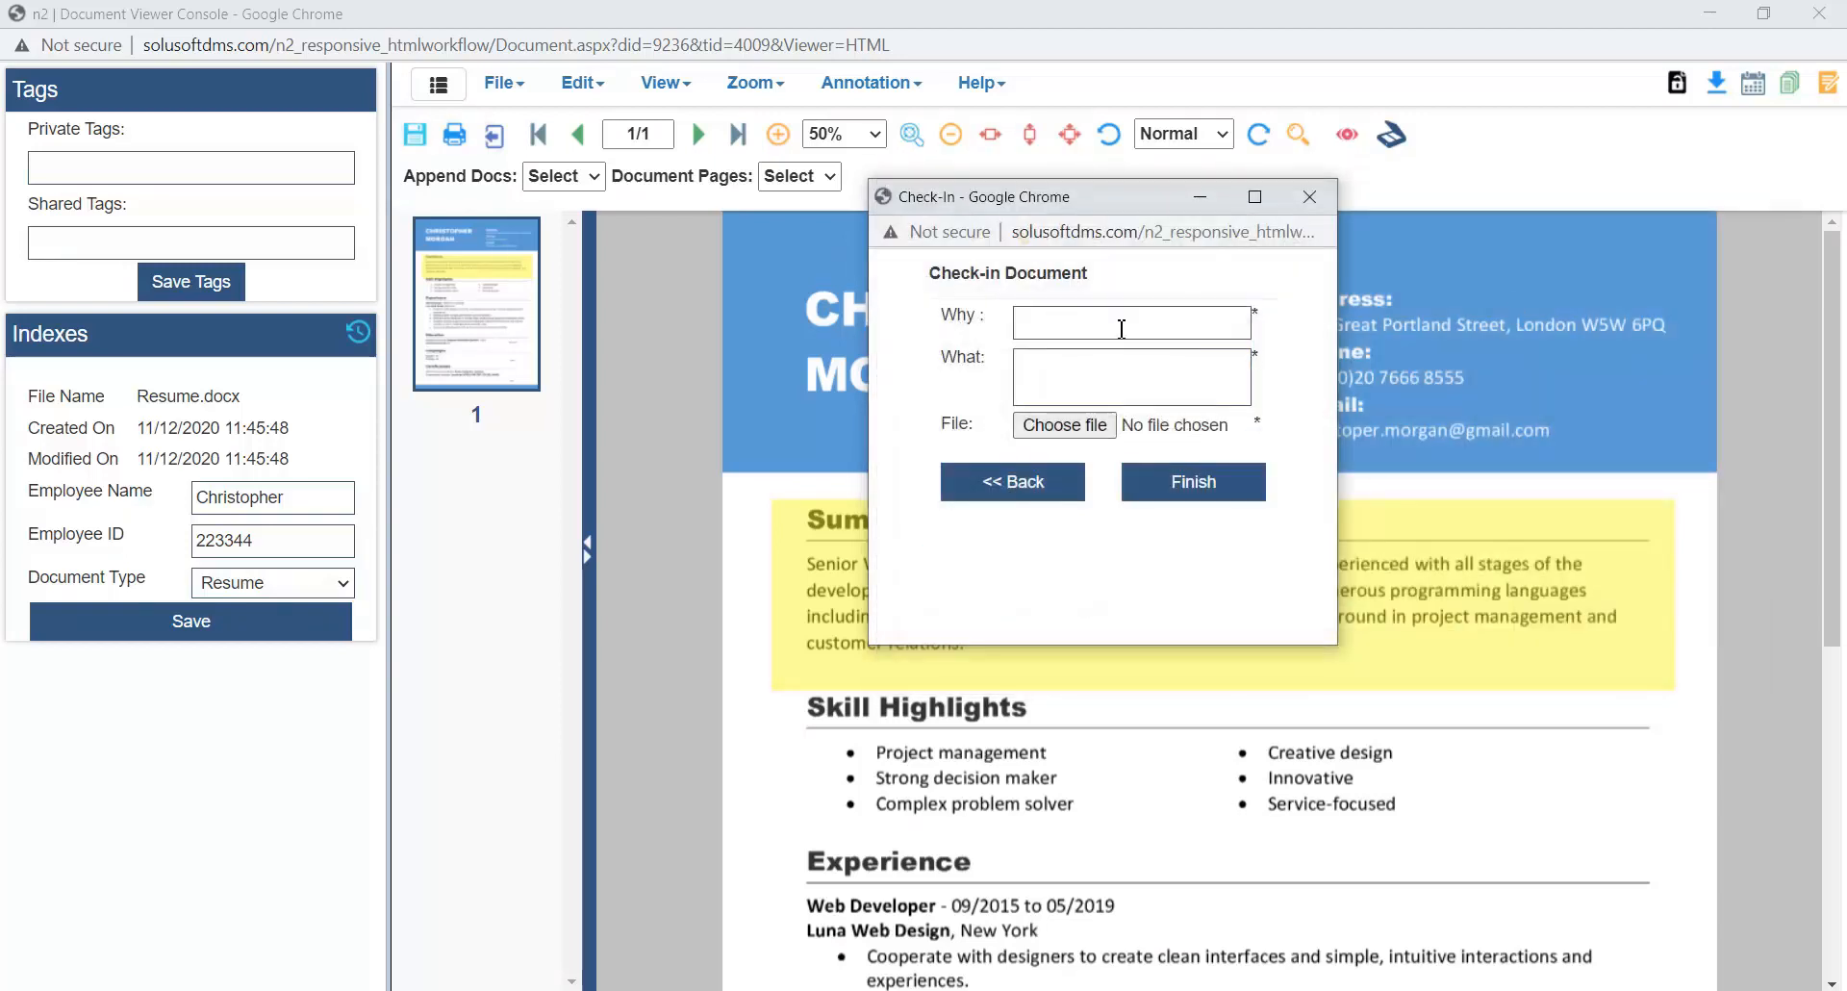
pyautogui.click(1039, 478)
# - Finish the check-in with the Check-in Document option and zoom the reloaded resume to 50%
pyautogui.click(959, 338)
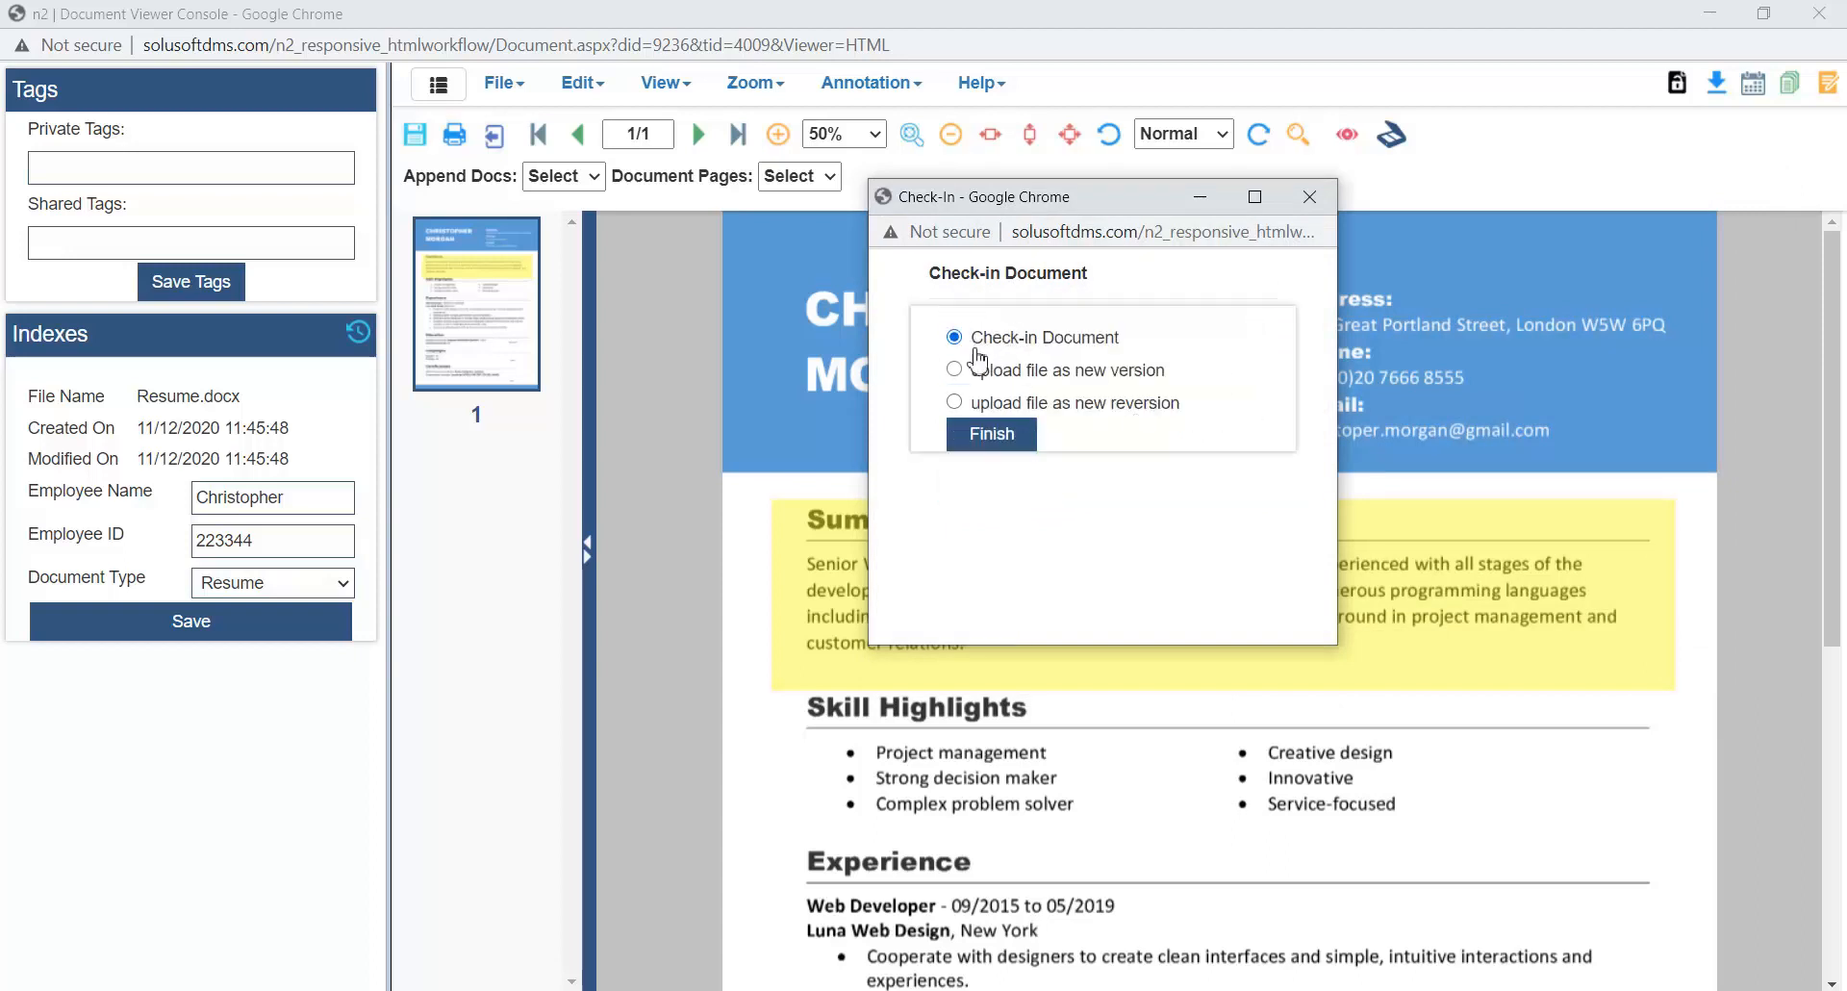
pyautogui.click(1000, 438)
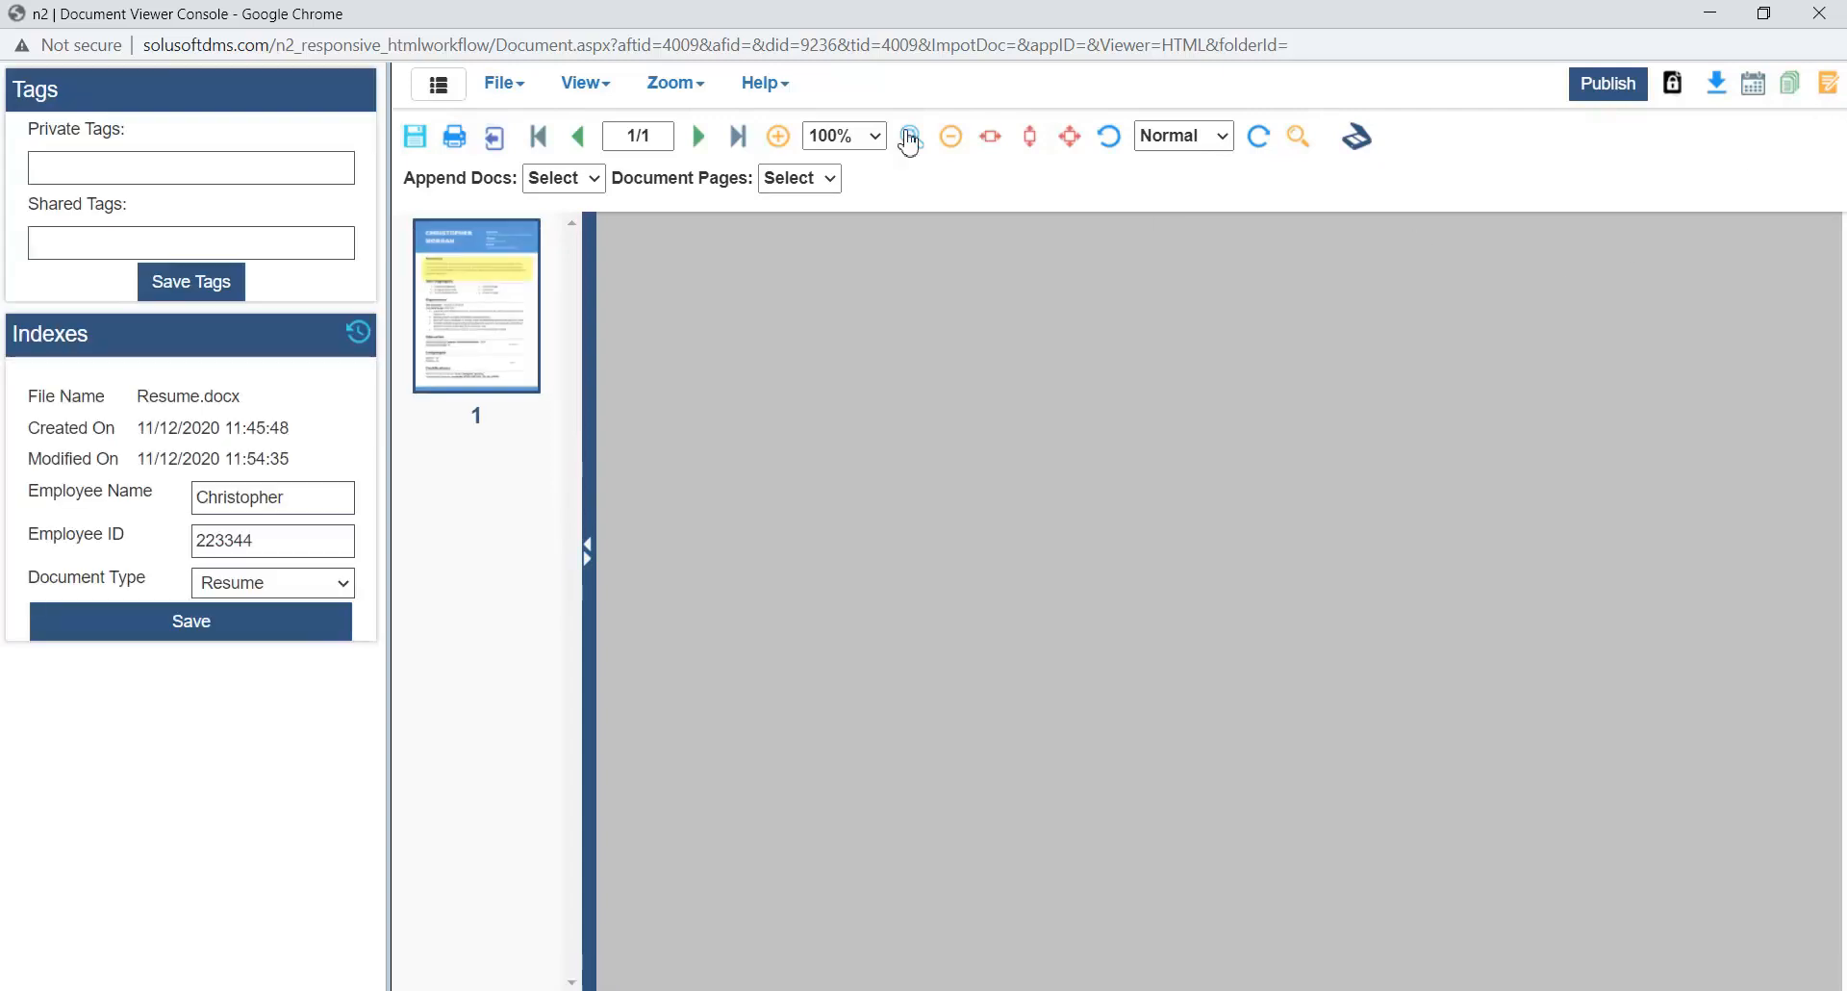
pyautogui.click(859, 136)
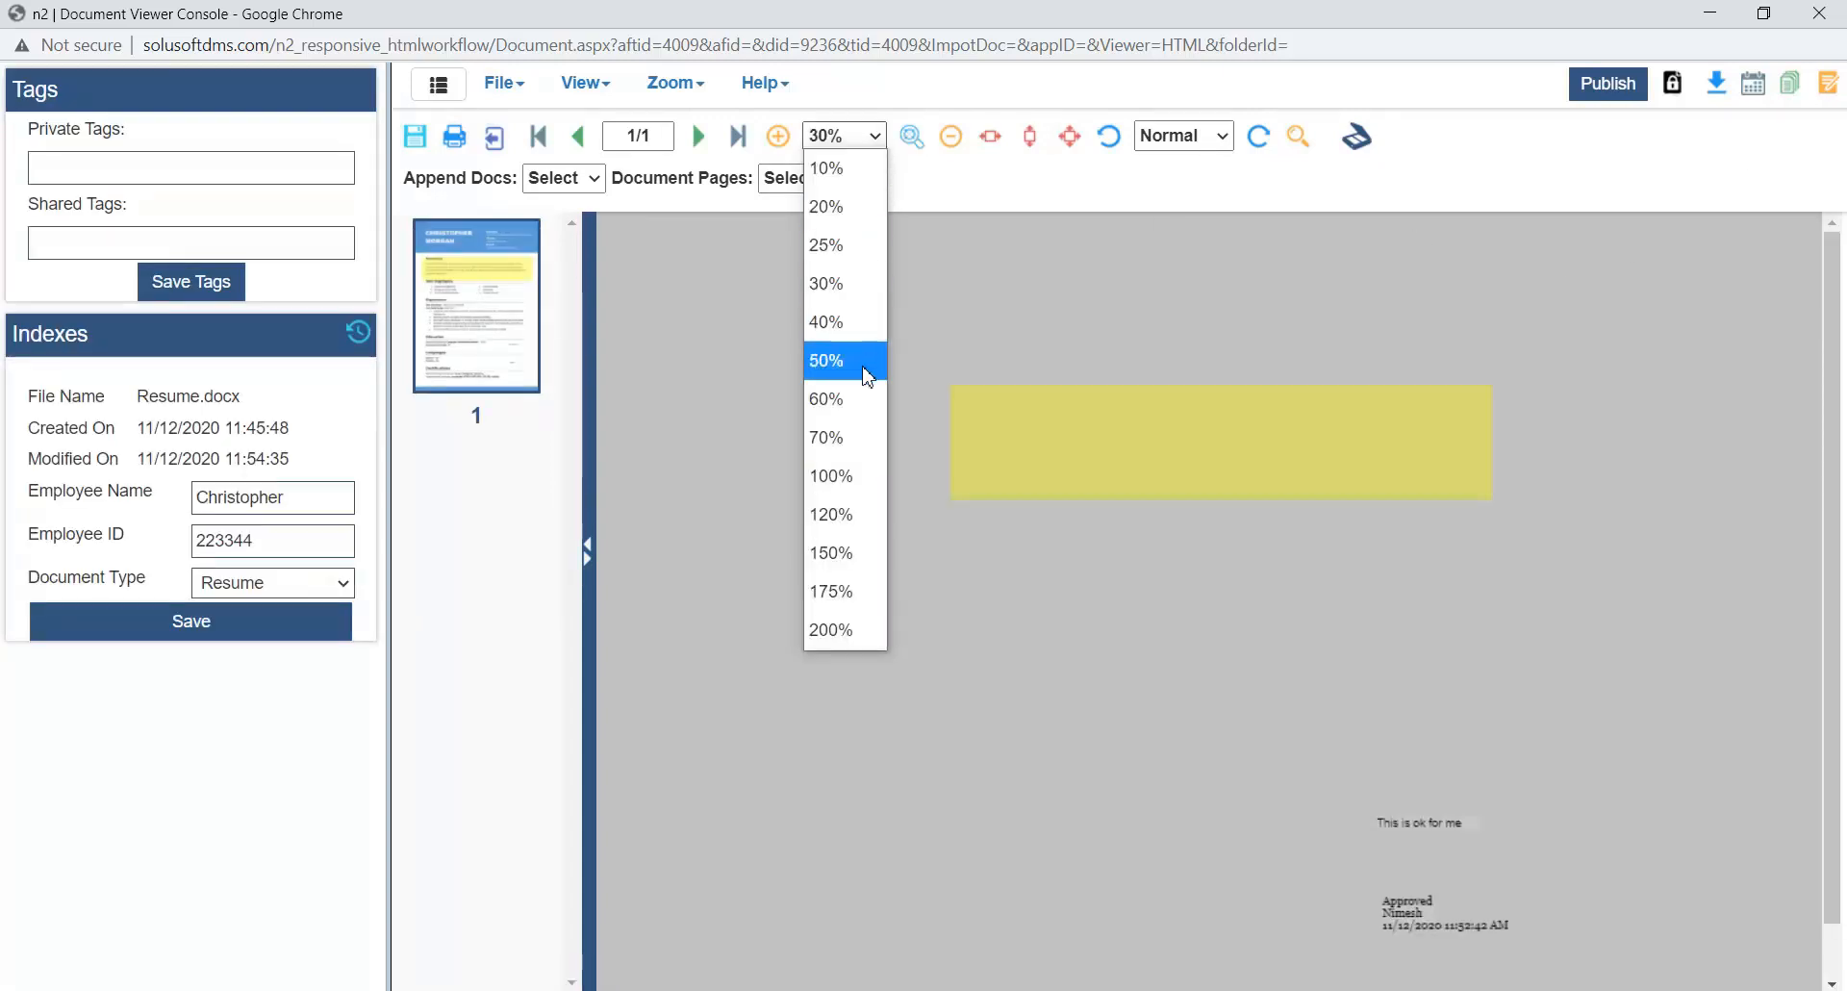
pyautogui.click(869, 364)
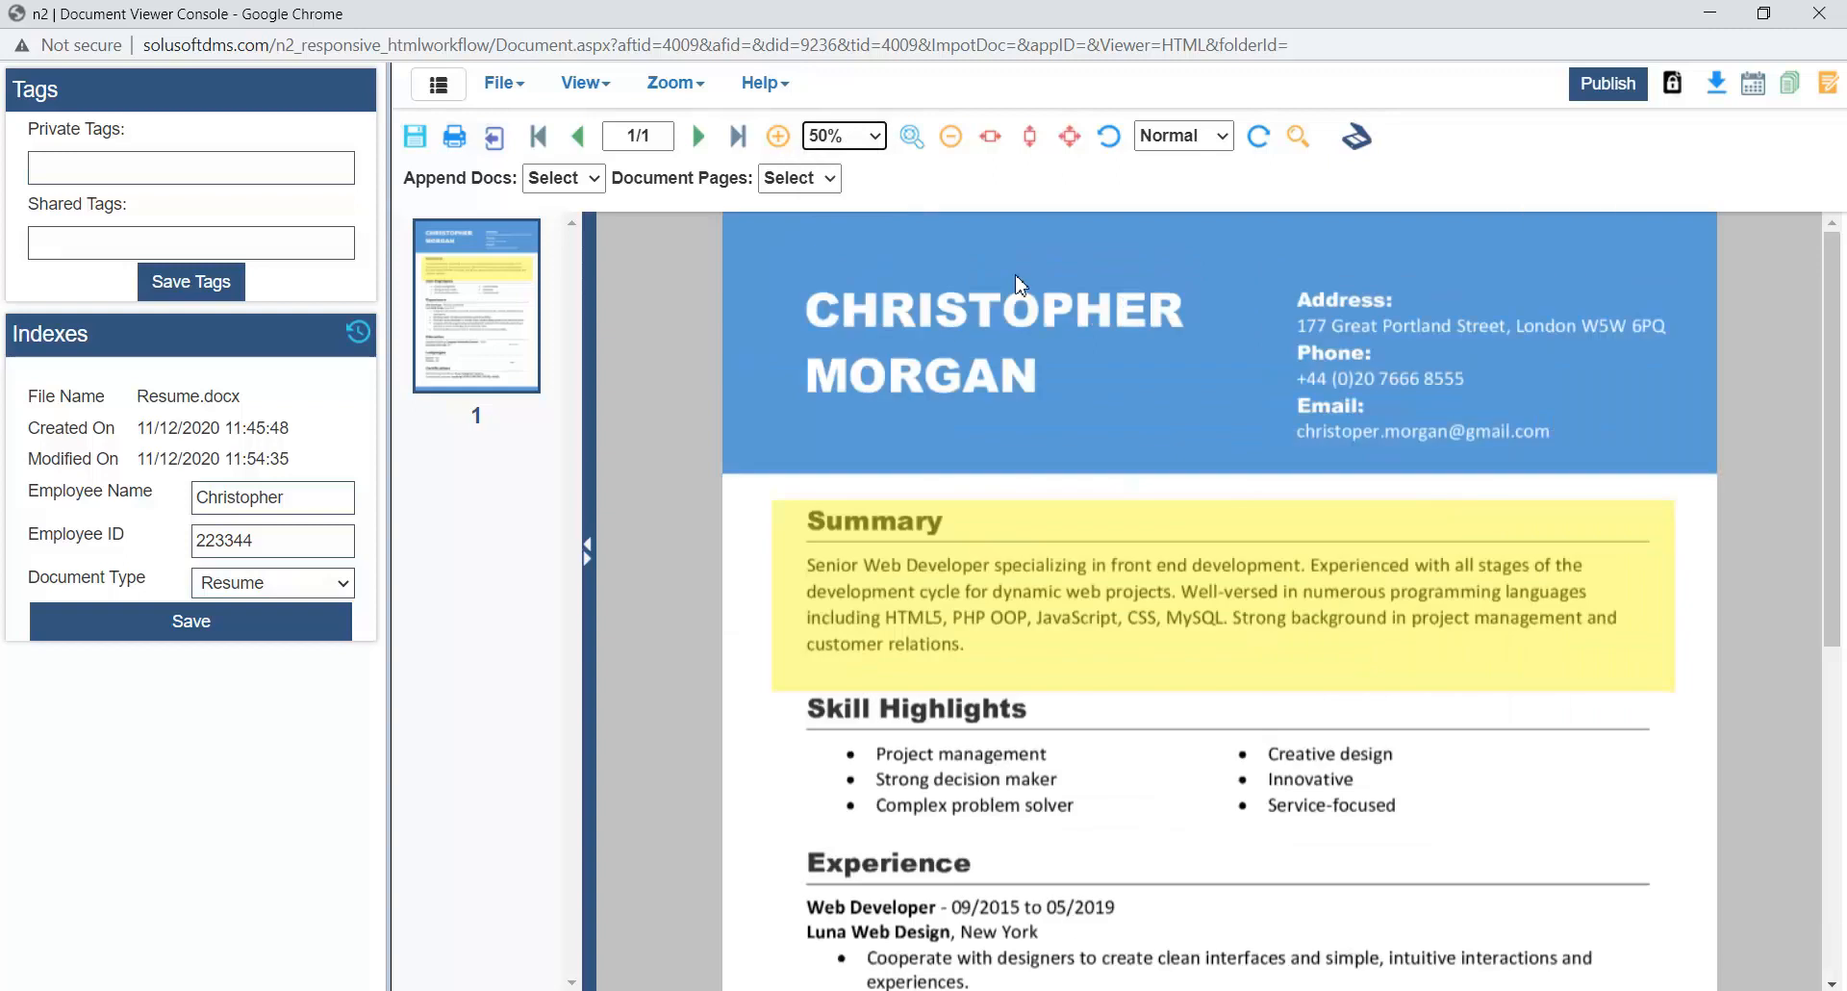
# - From the resume's version list, open the original revision 1.0 in a maximized viewer window
pyautogui.click(1791, 87)
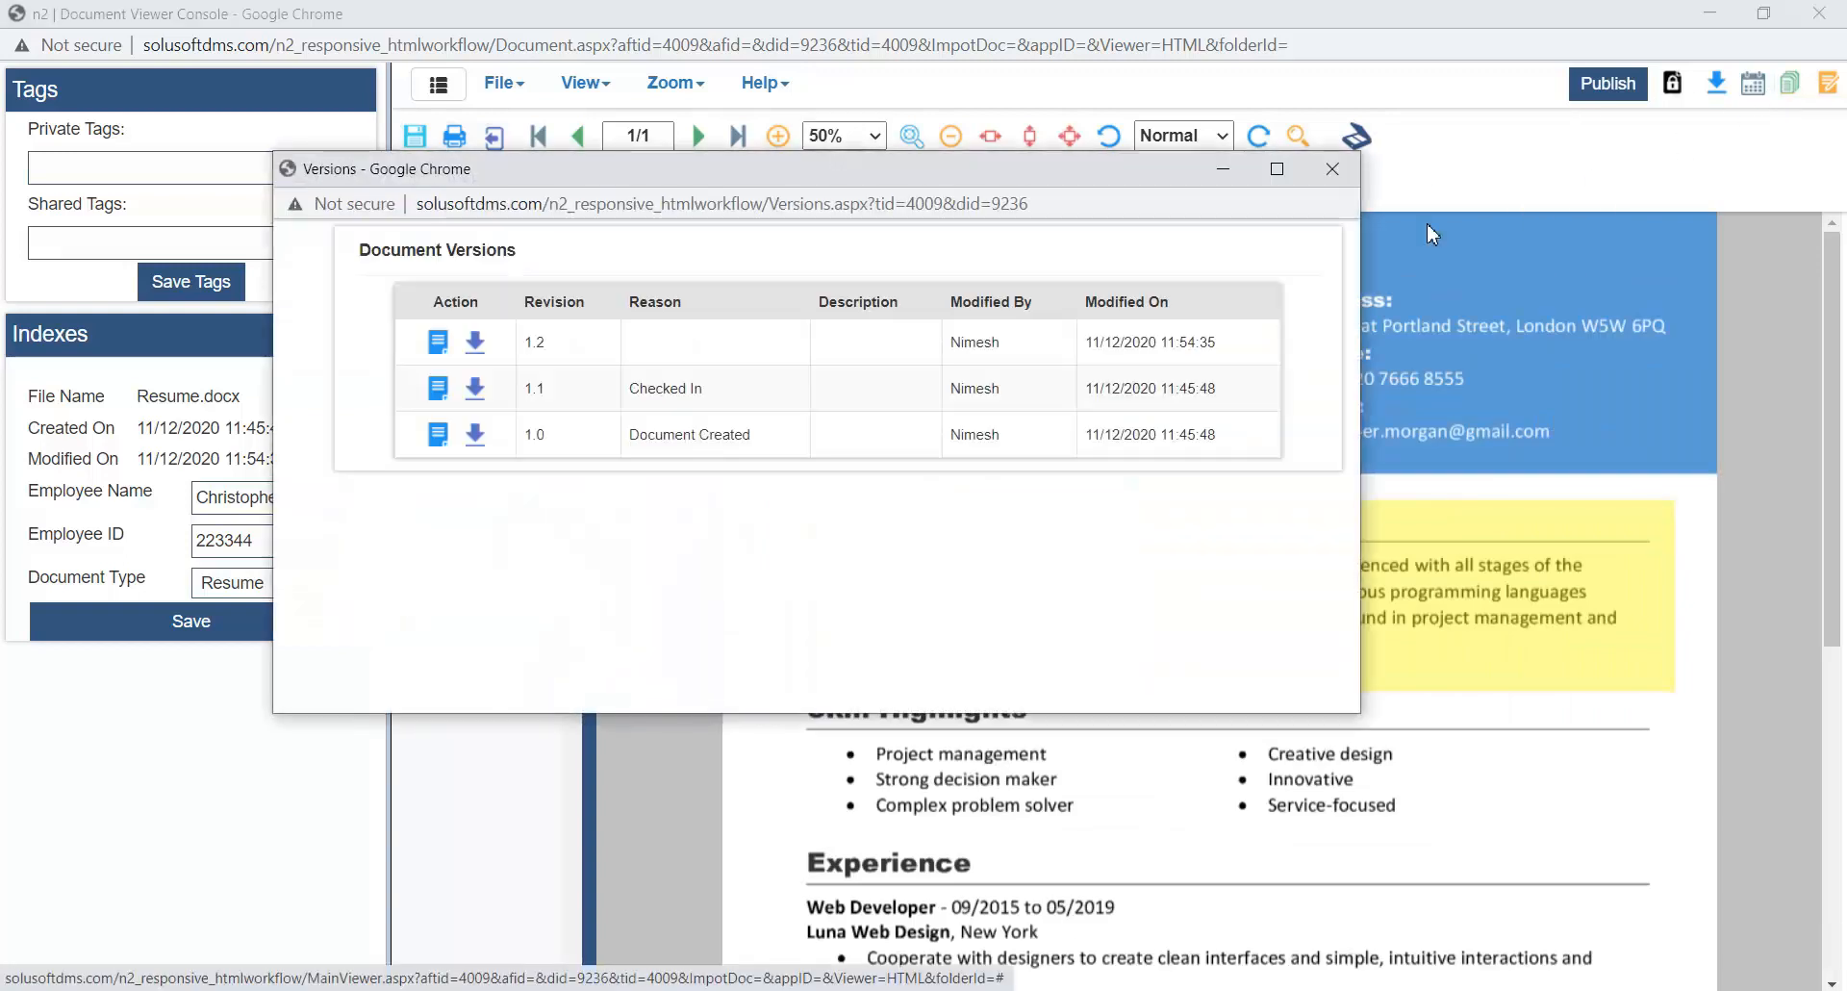
pyautogui.doubleClick(527, 343)
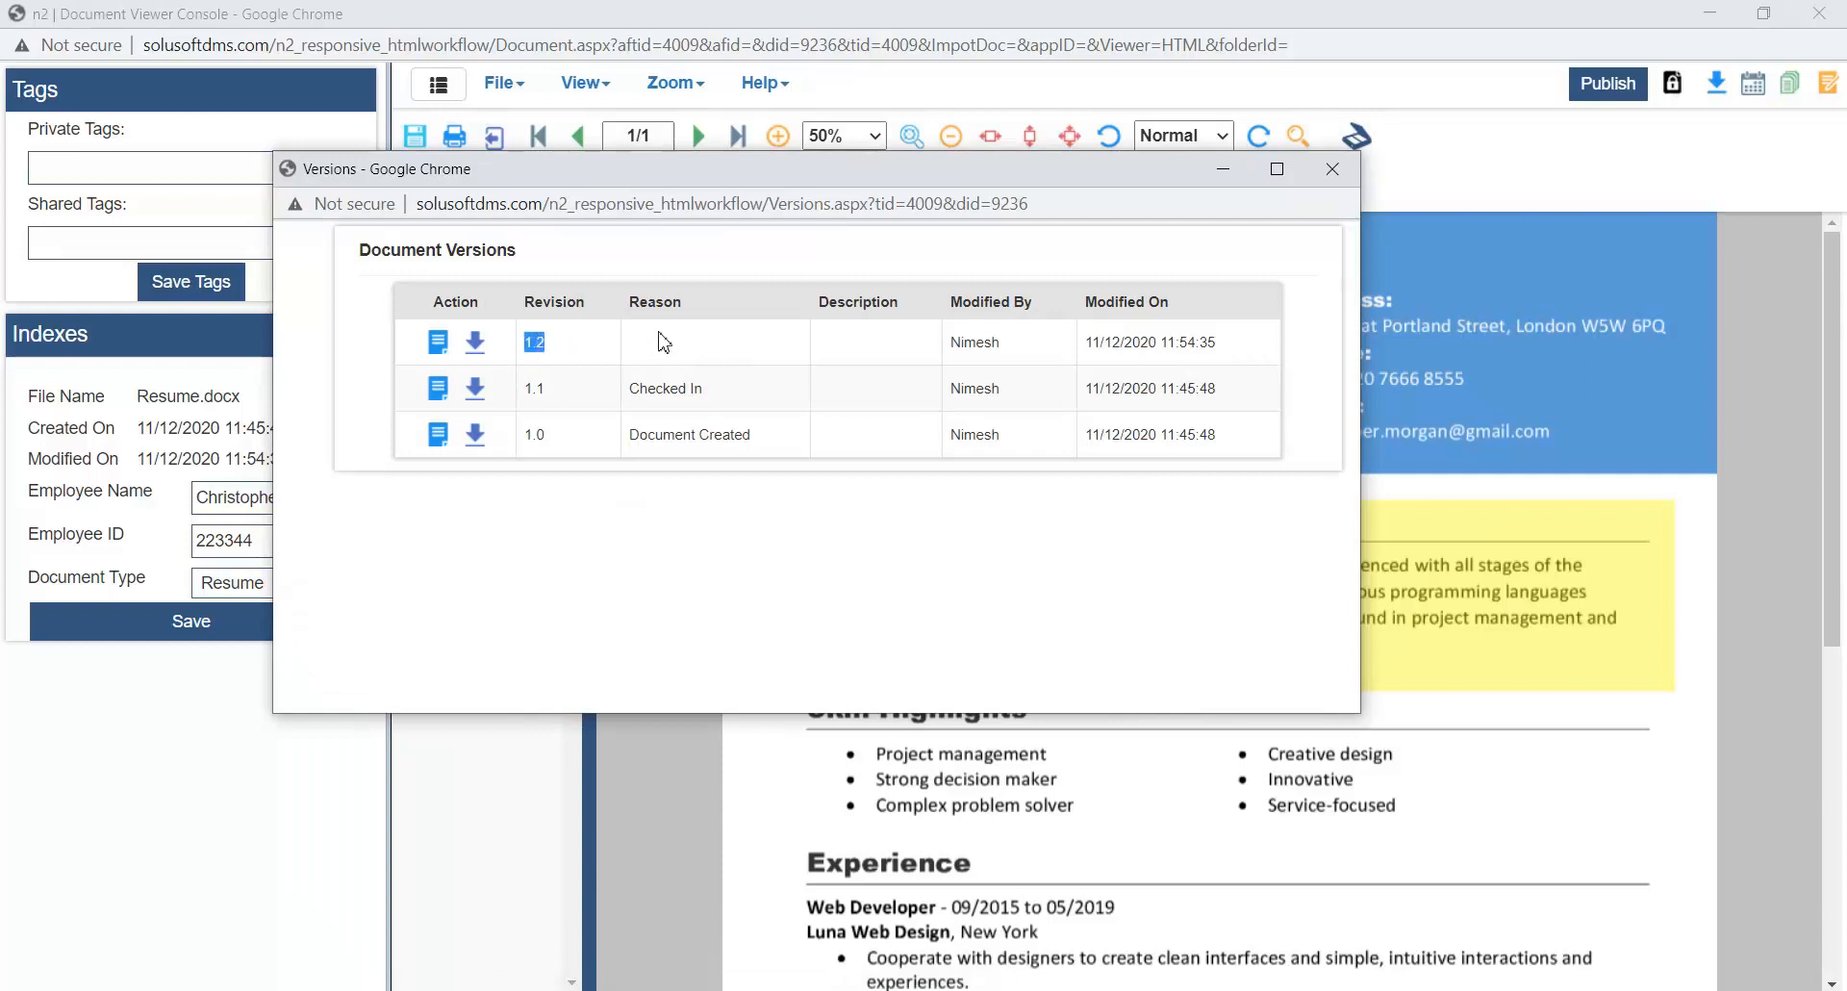
pyautogui.click(439, 445)
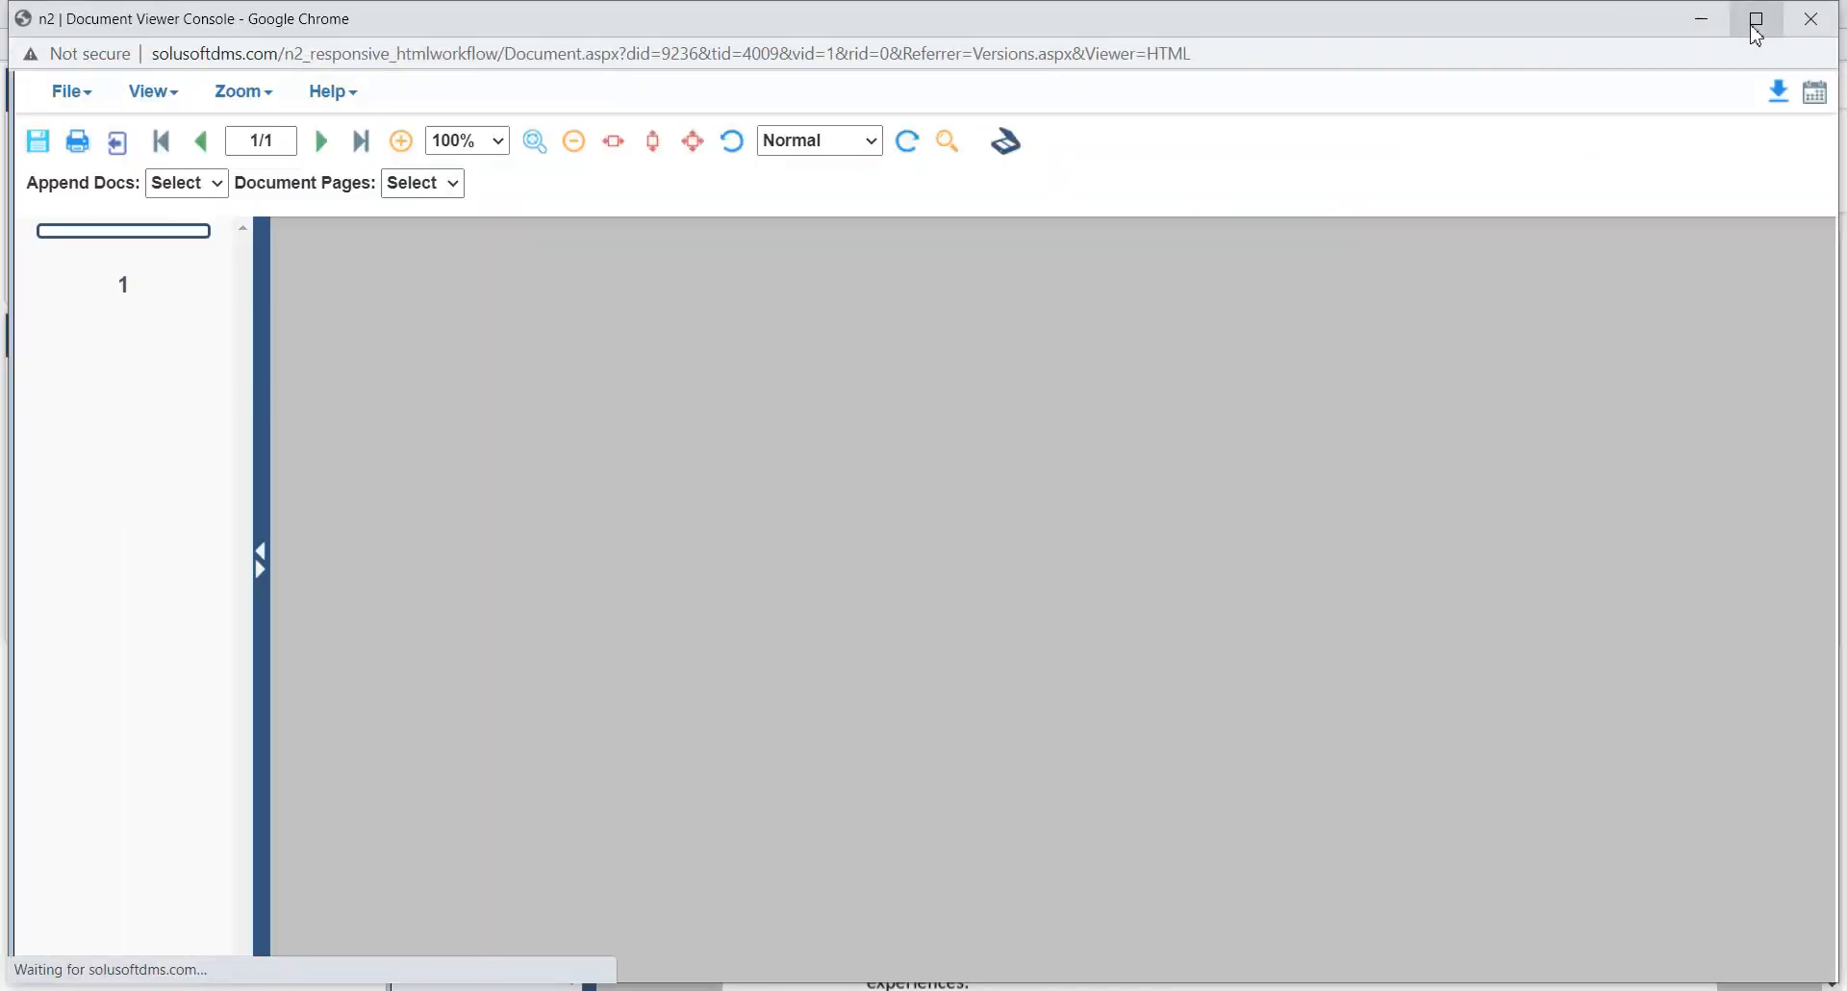
pyautogui.click(1754, 29)
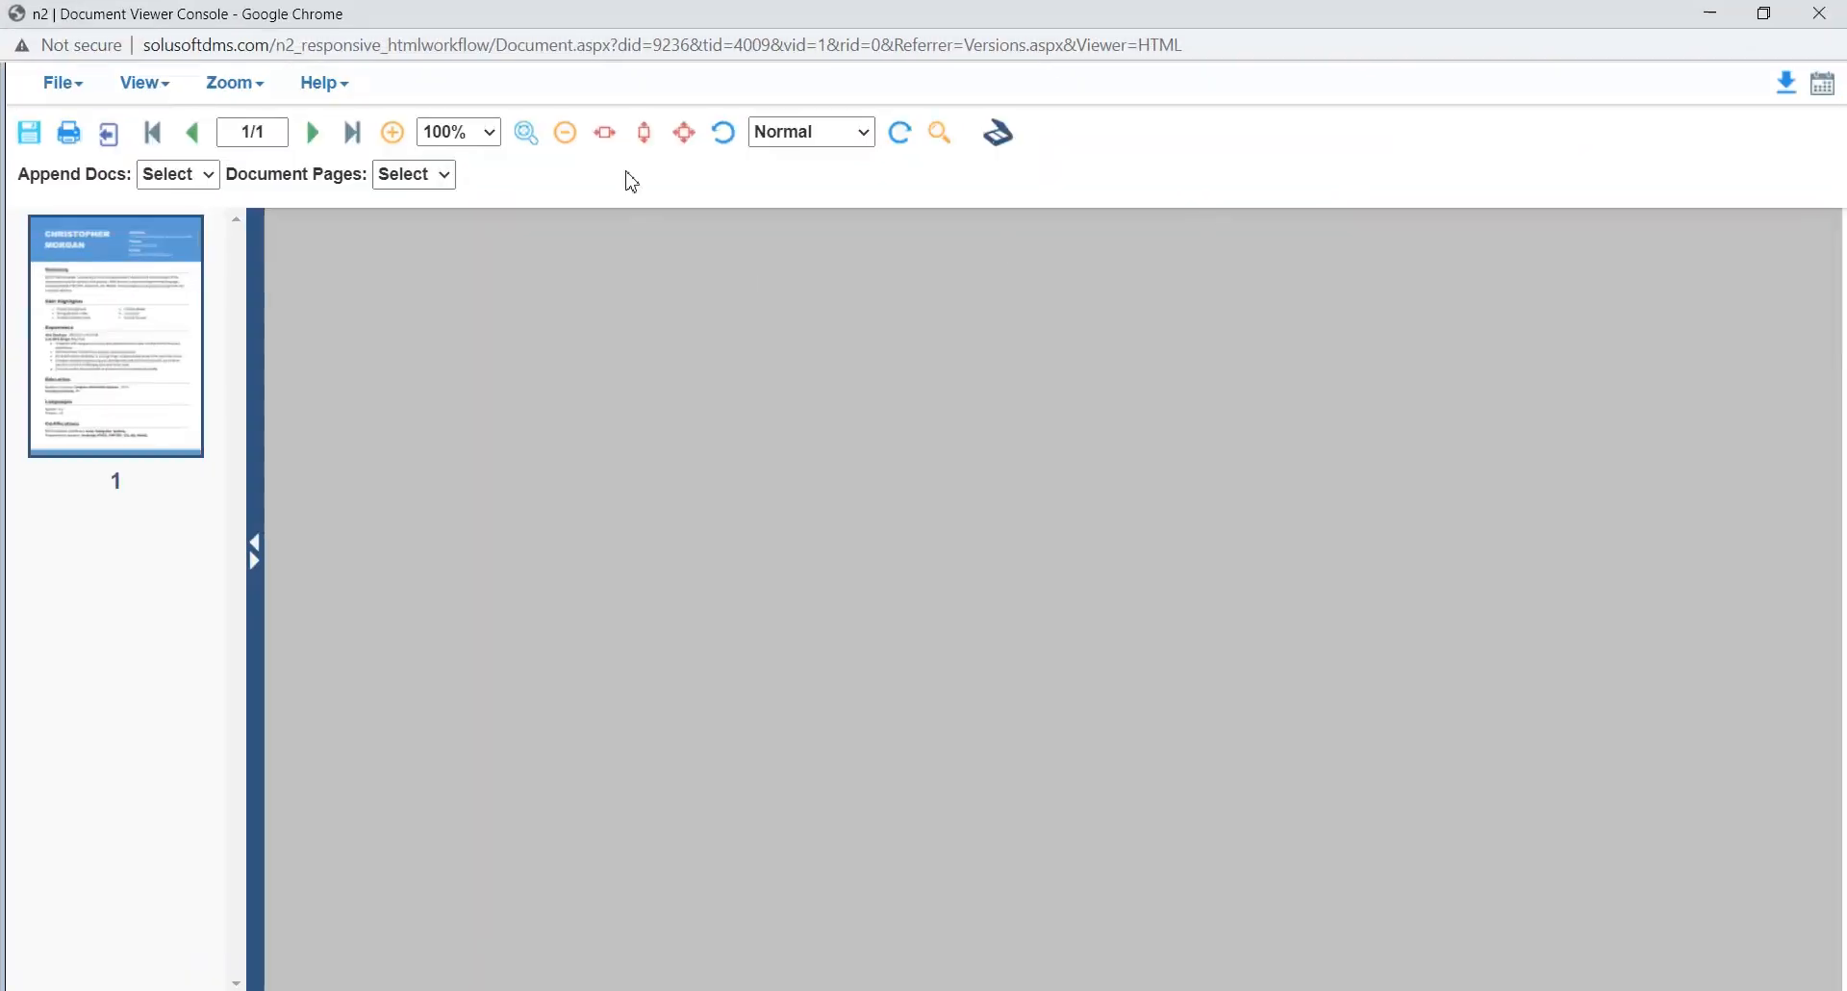
# - View the original resume revision at 70% zoom, look through its Summary and Skill Highlights sections, and close its viewer
pyautogui.click(469, 144)
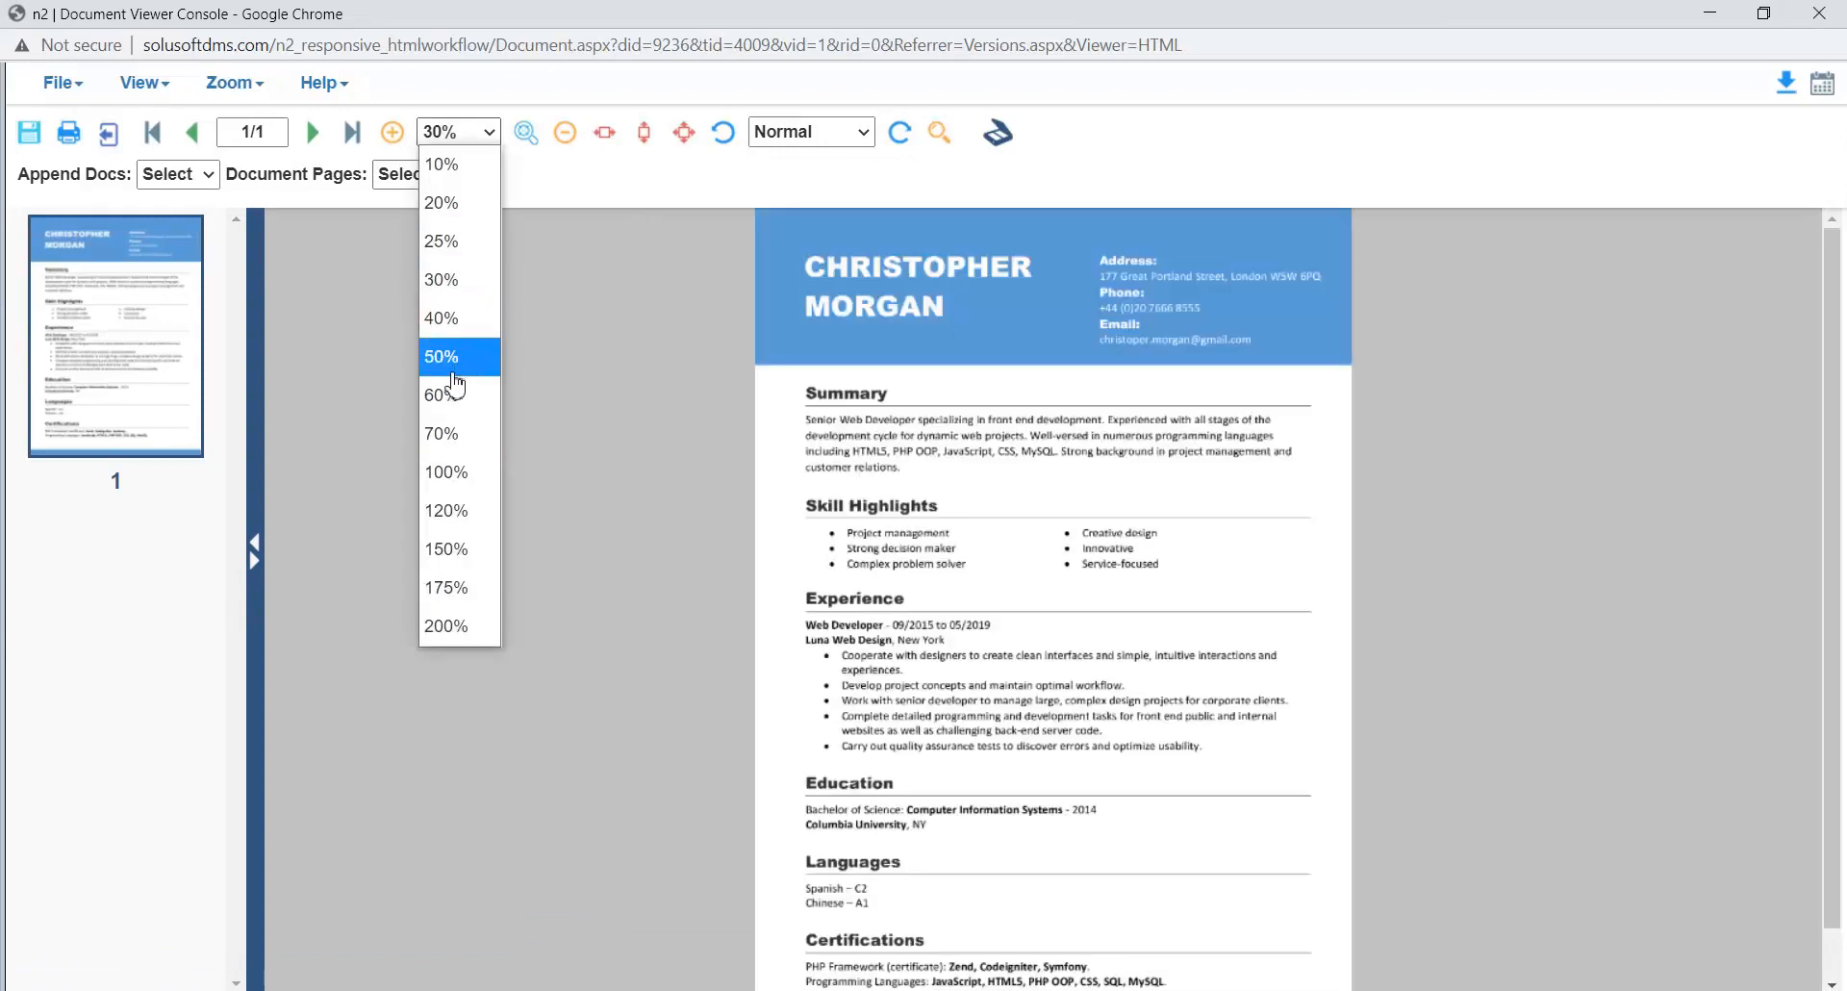
pyautogui.click(444, 434)
pyautogui.scroll(-10, 705, 362)
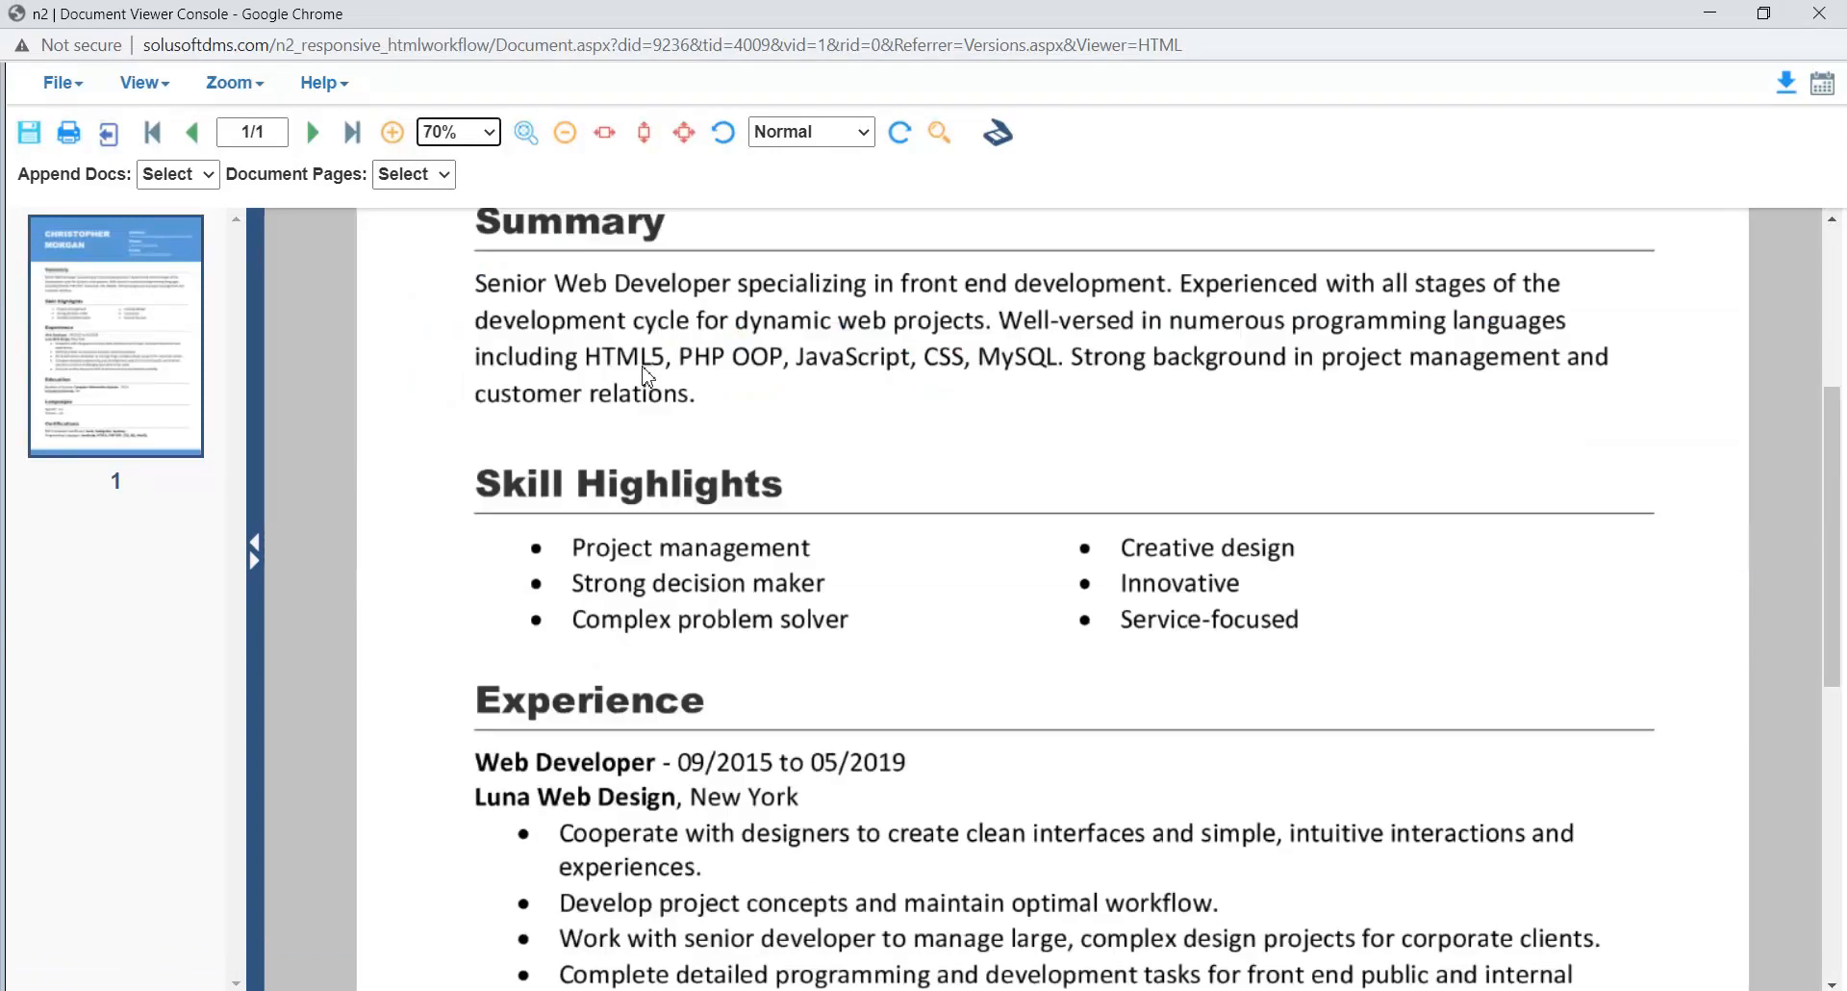
pyautogui.scroll(8, 707, 361)
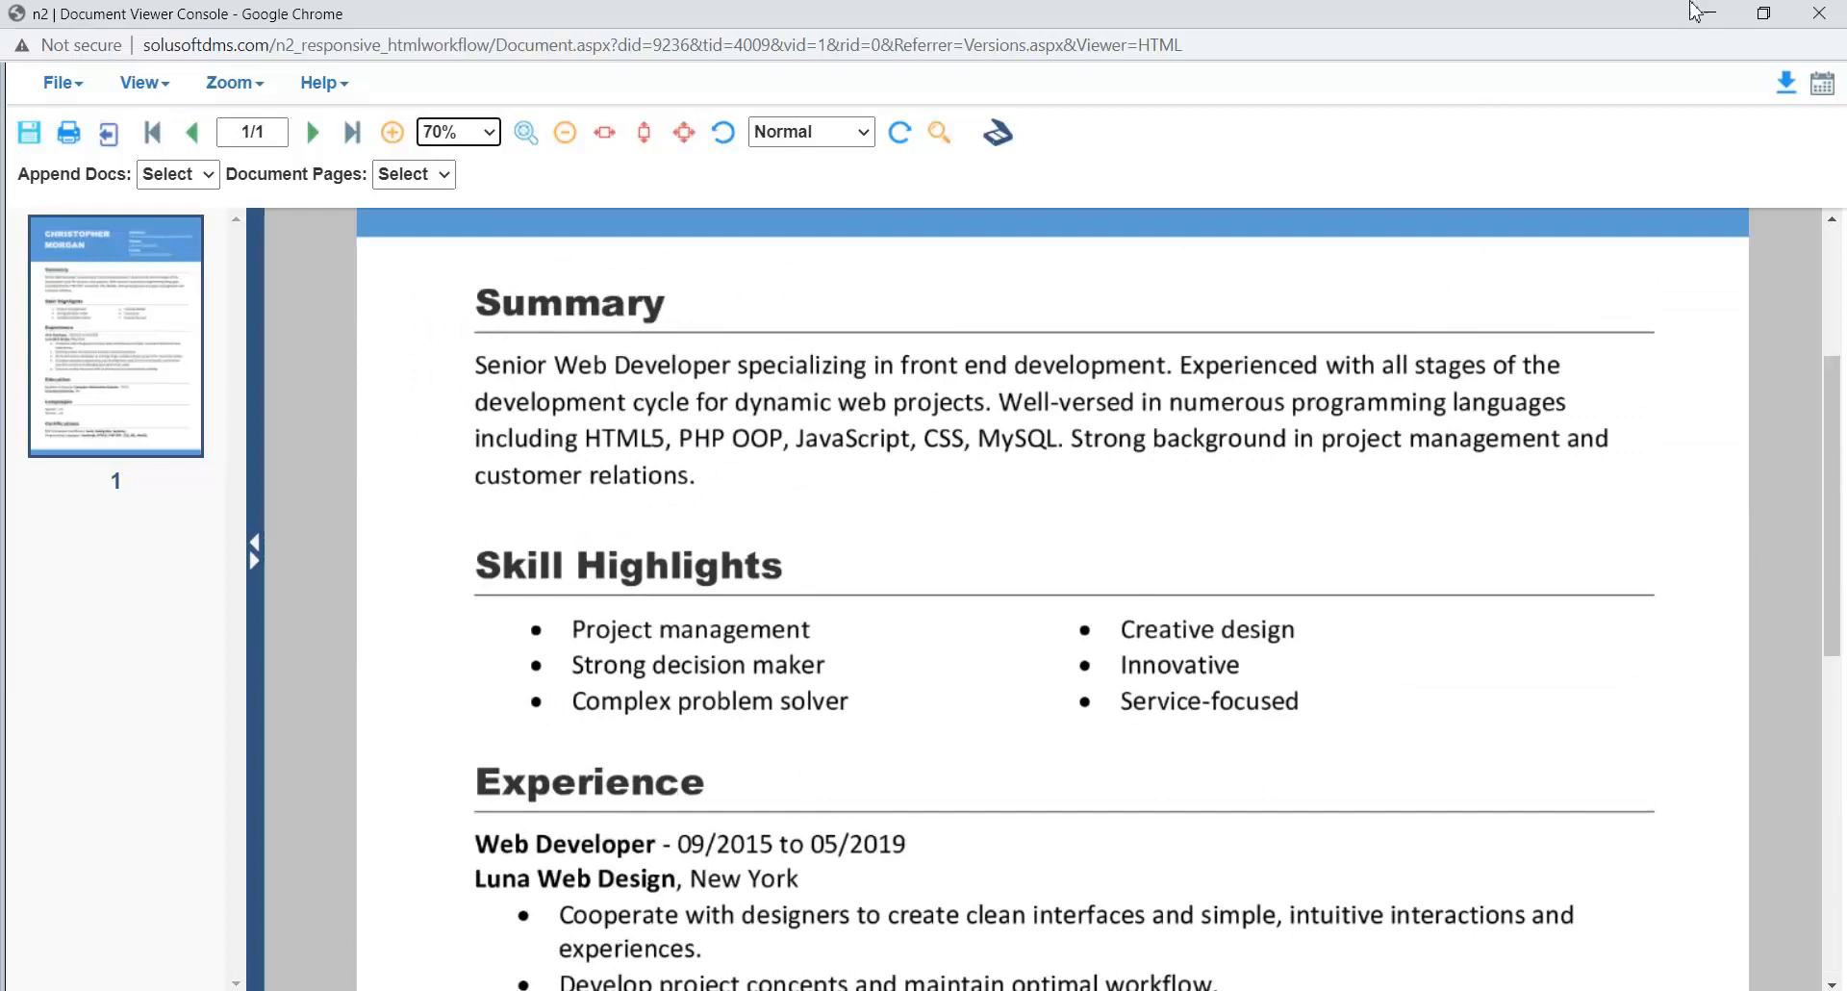
pyautogui.click(1819, 14)
# - Open revision 1.2 of the resume from the version list, view its annotations at 60% zoom, and close both windows
pyautogui.click(465, 346)
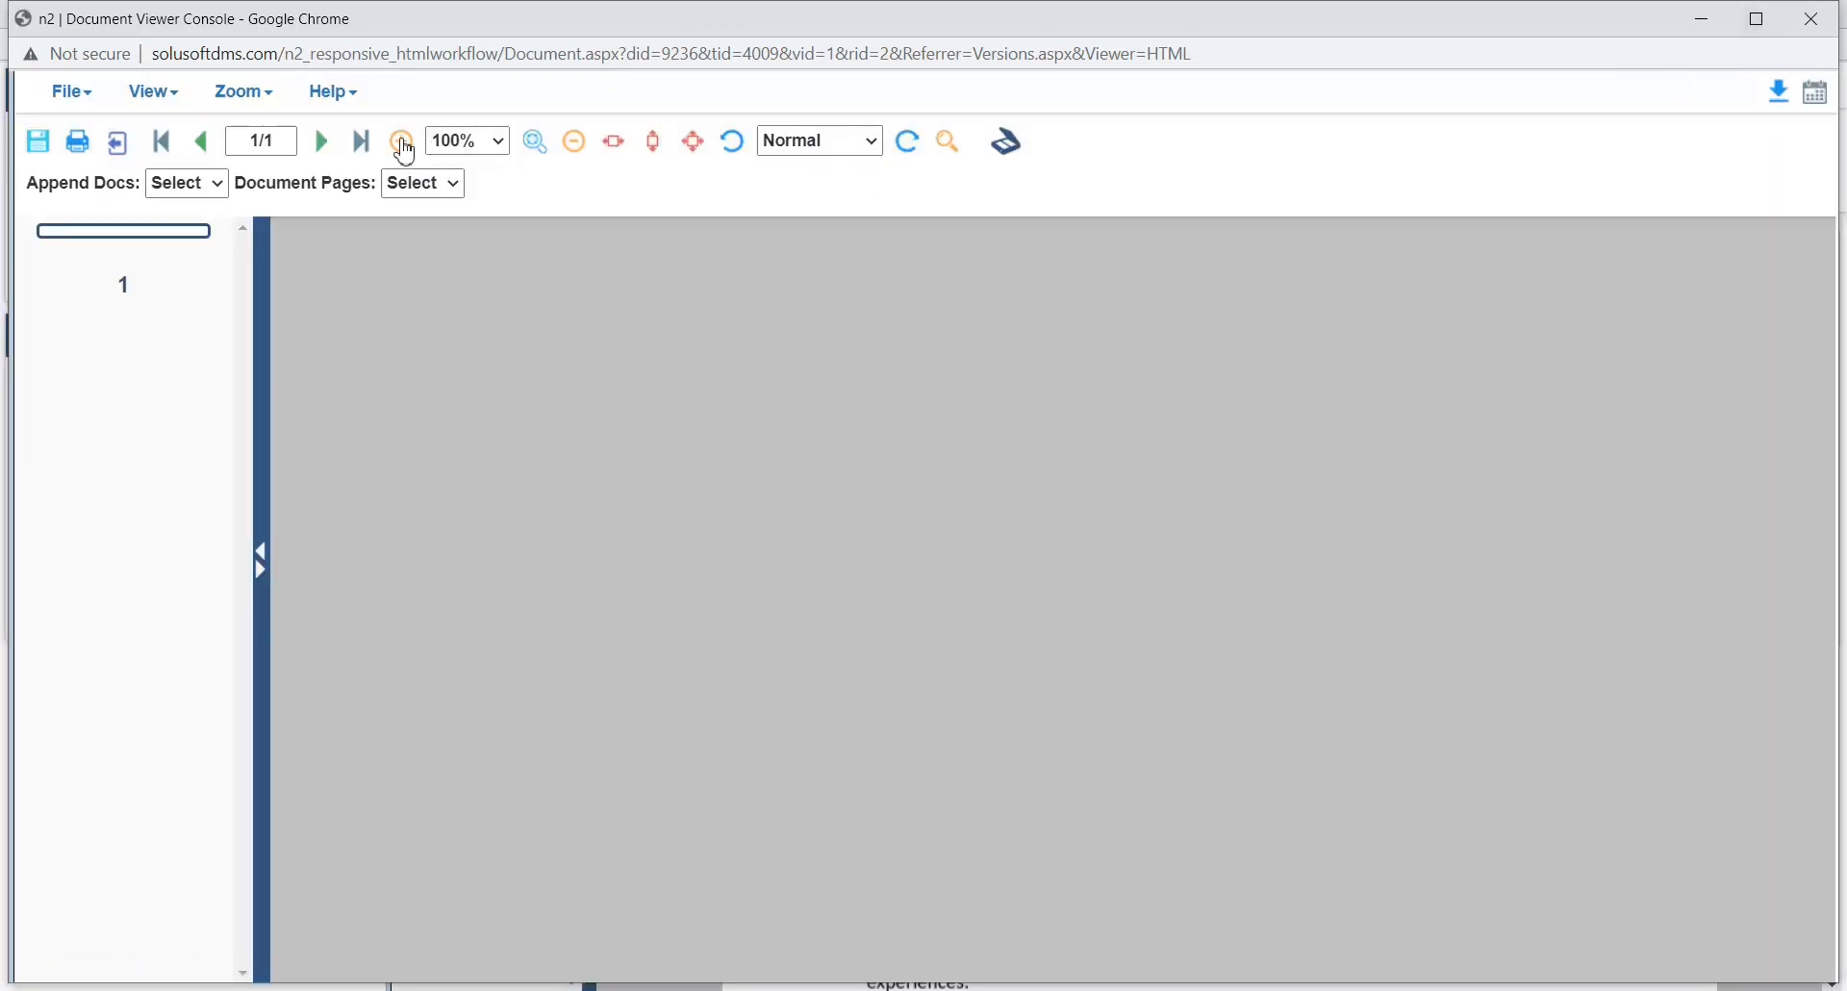
pyautogui.click(498, 154)
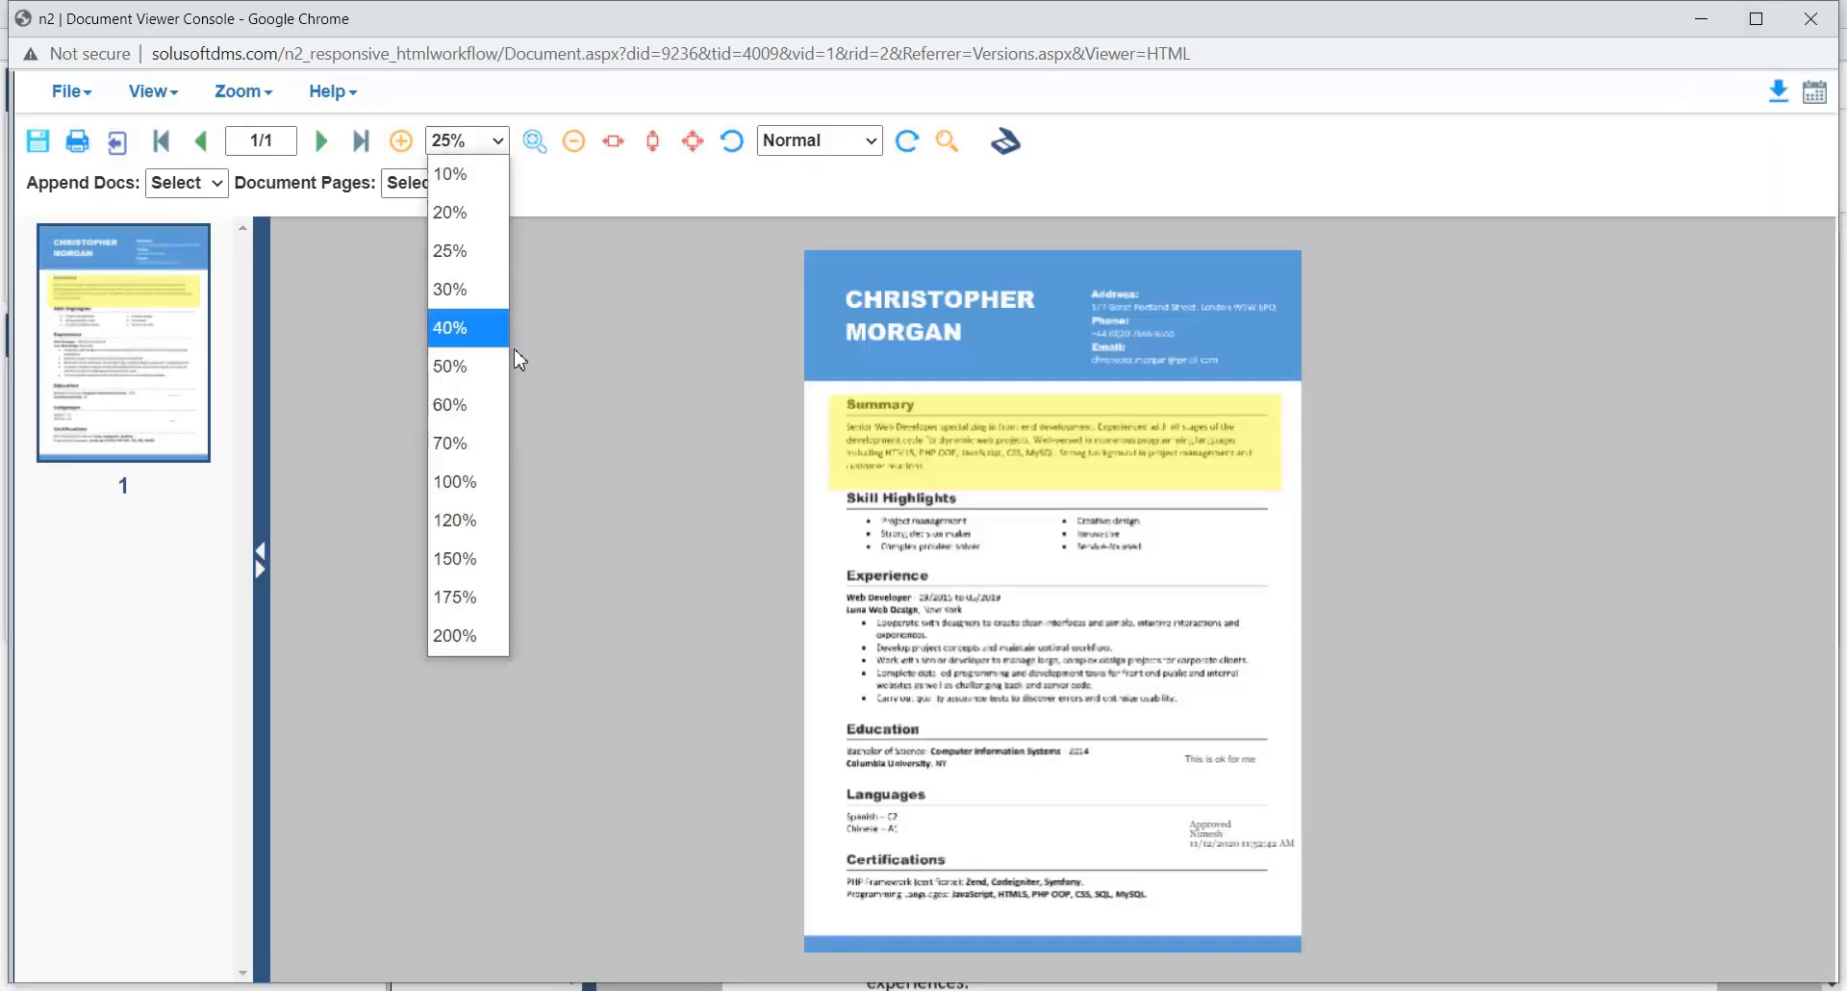
pyautogui.click(477, 404)
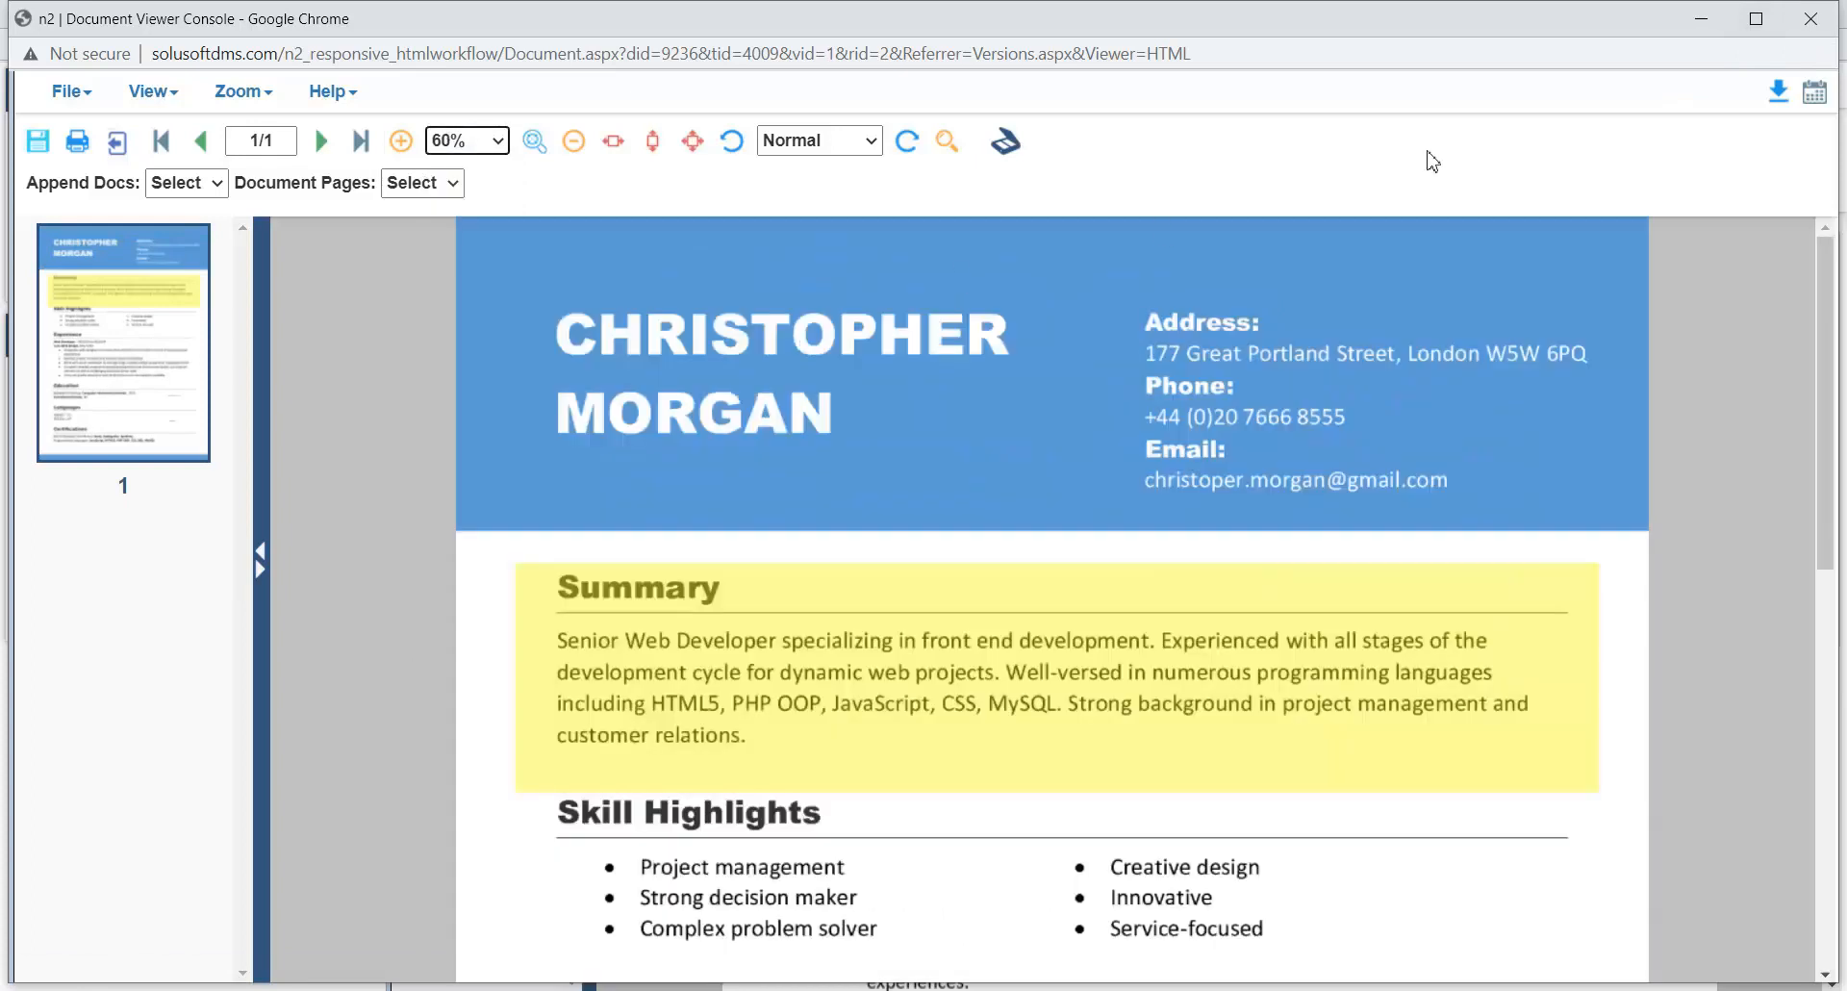
pyautogui.click(1811, 18)
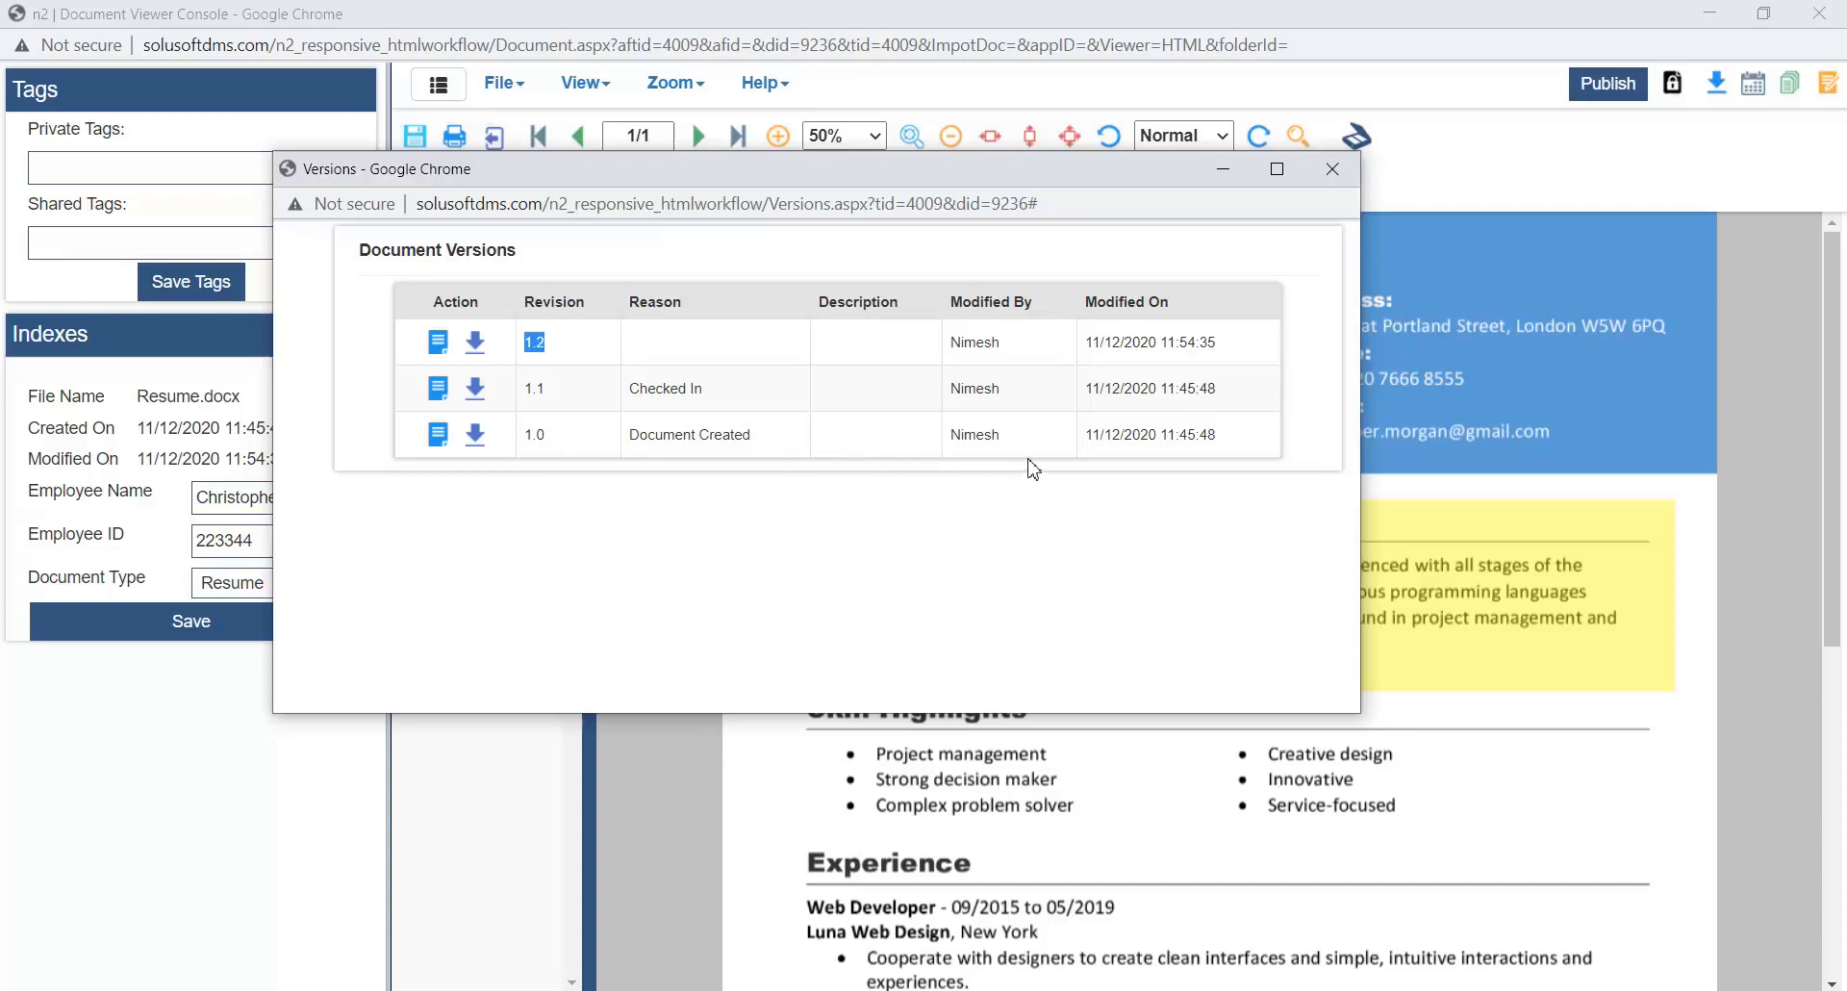
pyautogui.click(1333, 169)
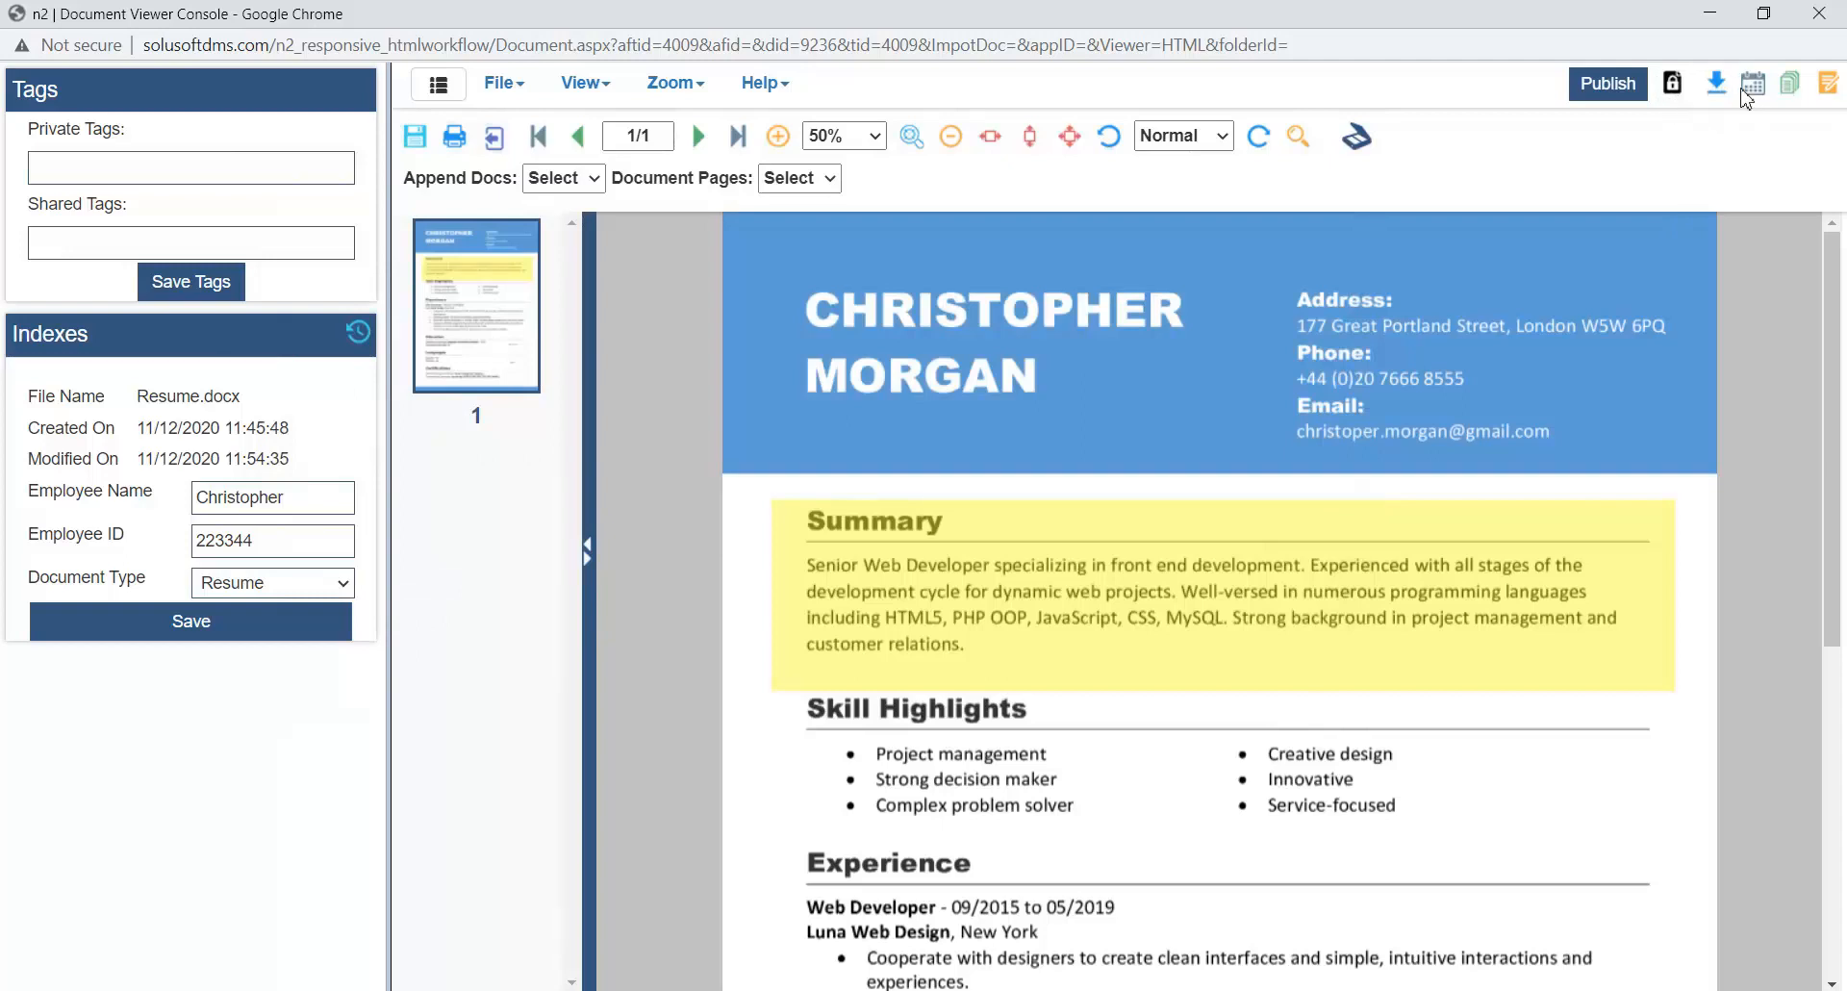
# - Set the resume's expiry date to 12/25/2020, save it, and close the expiration window
pyautogui.click(1752, 96)
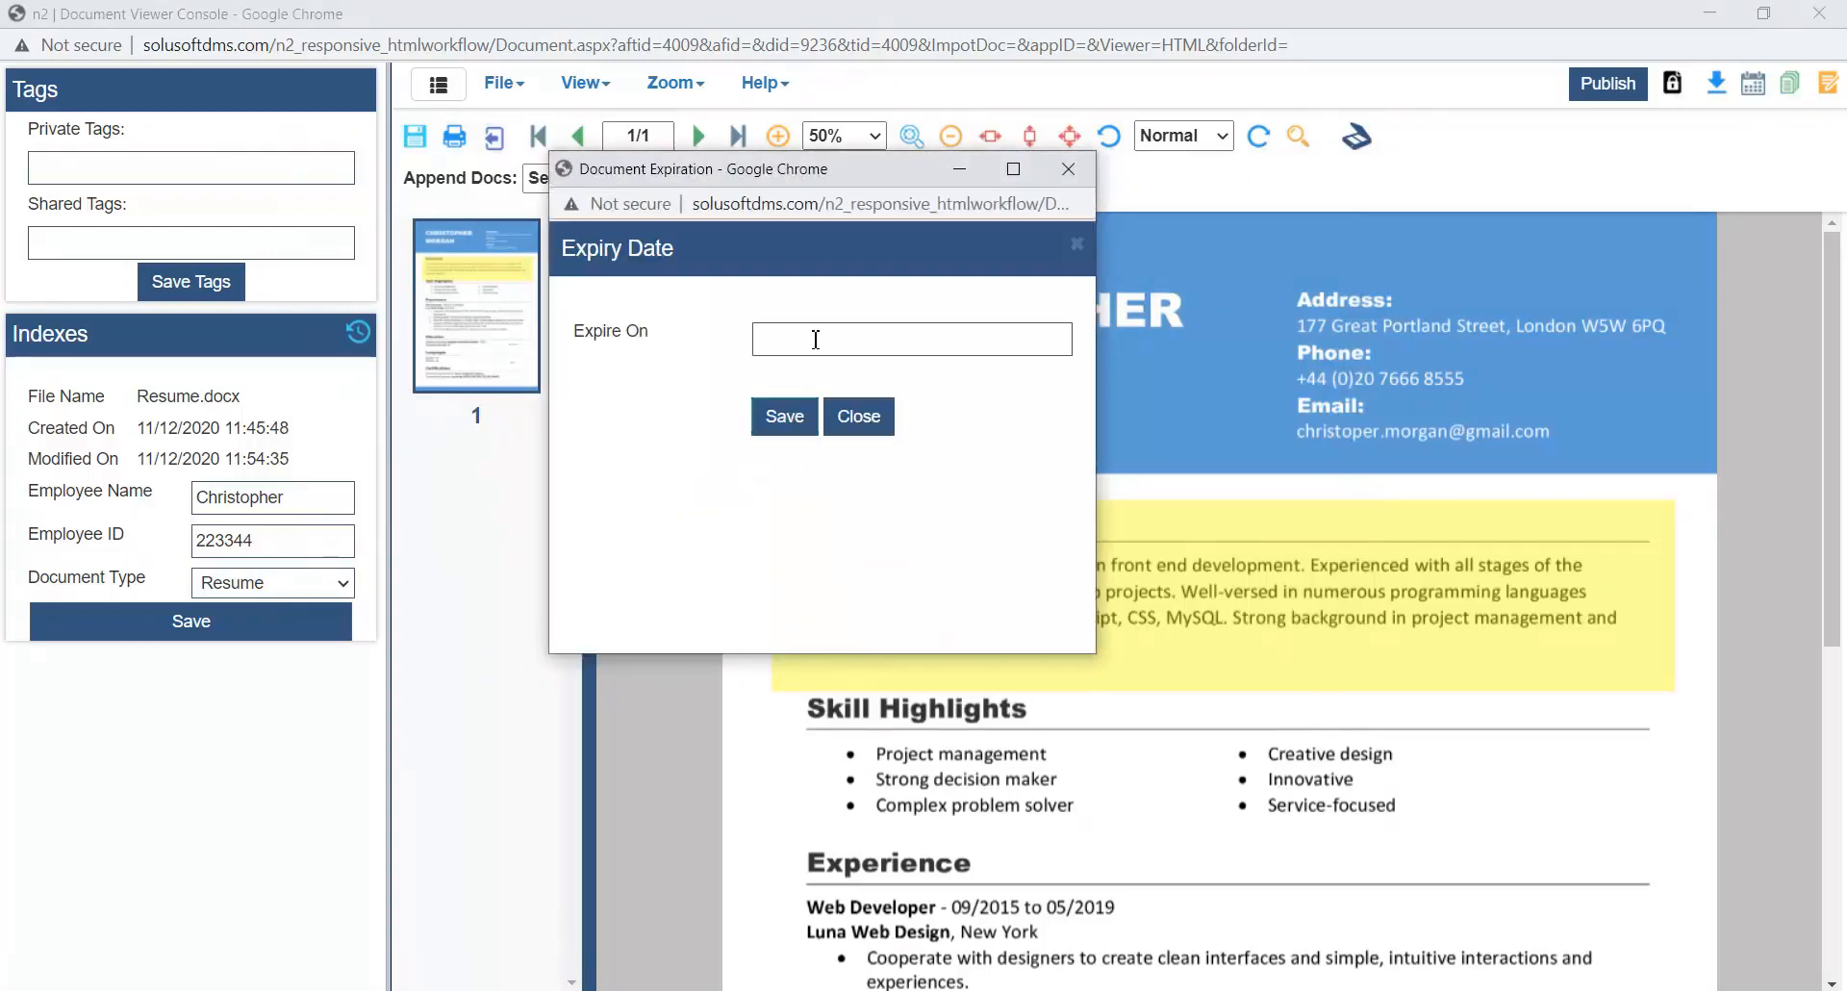
pyautogui.click(820, 345)
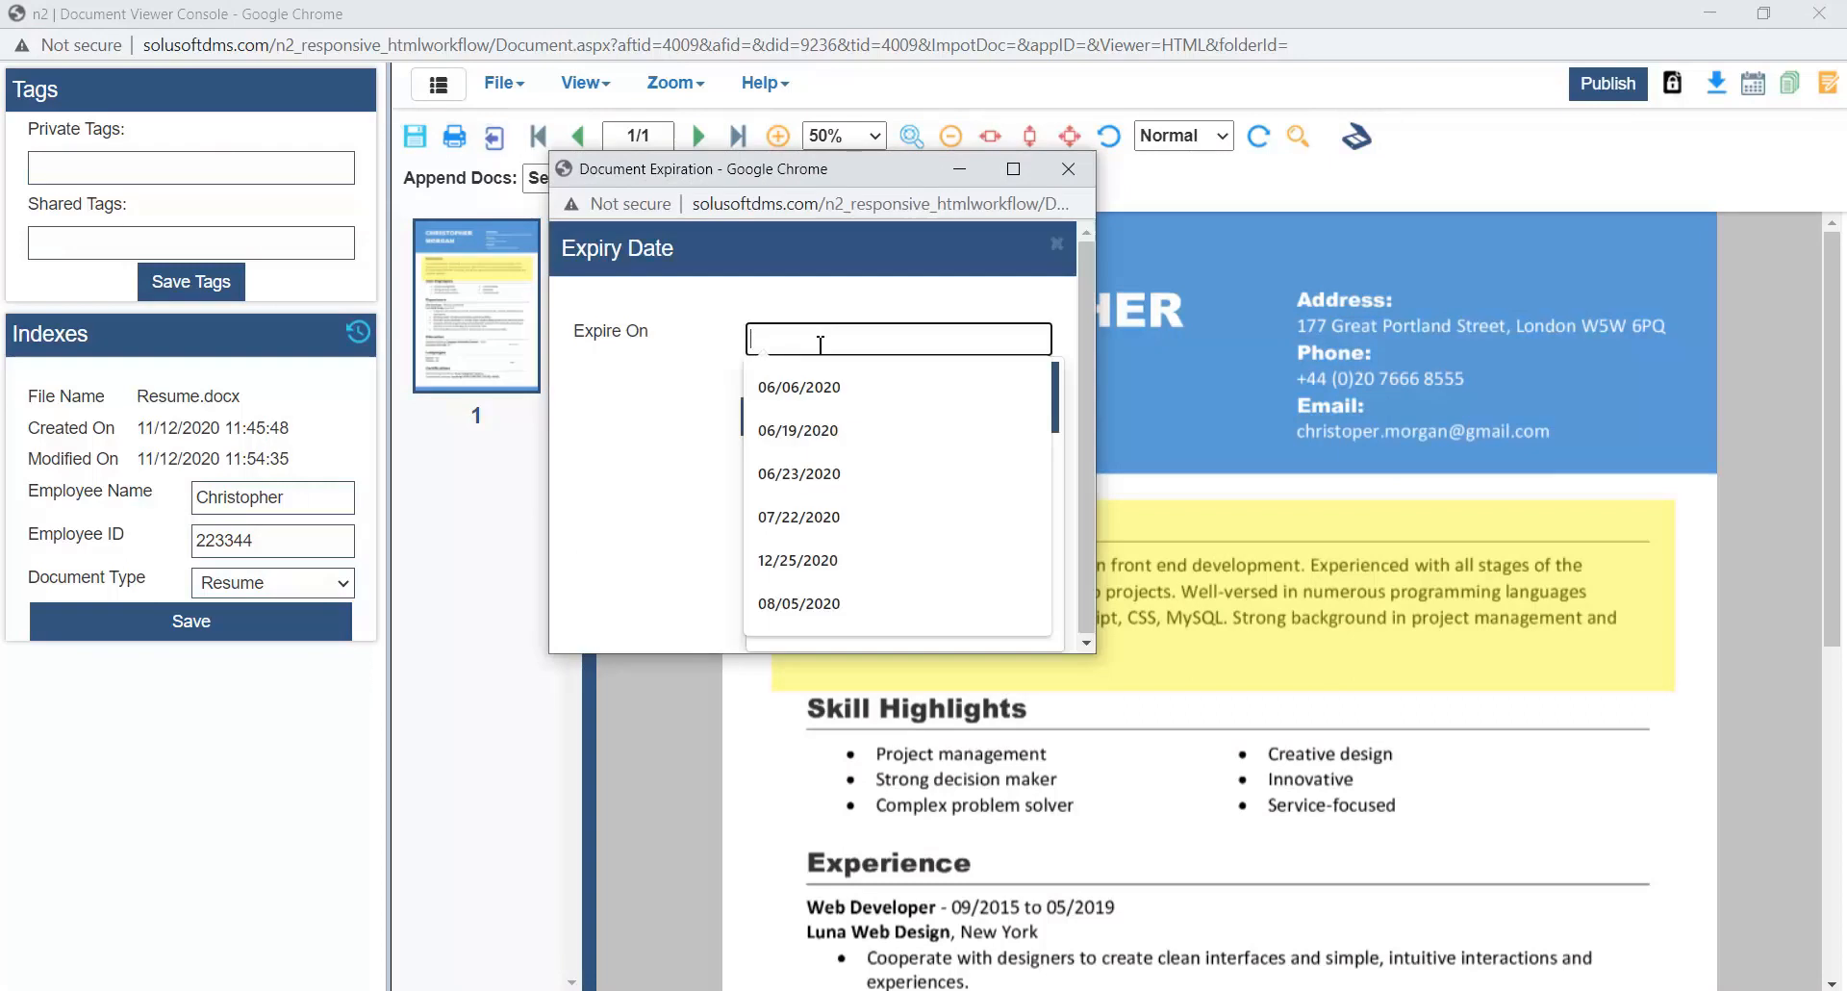
pyautogui.click(797, 427)
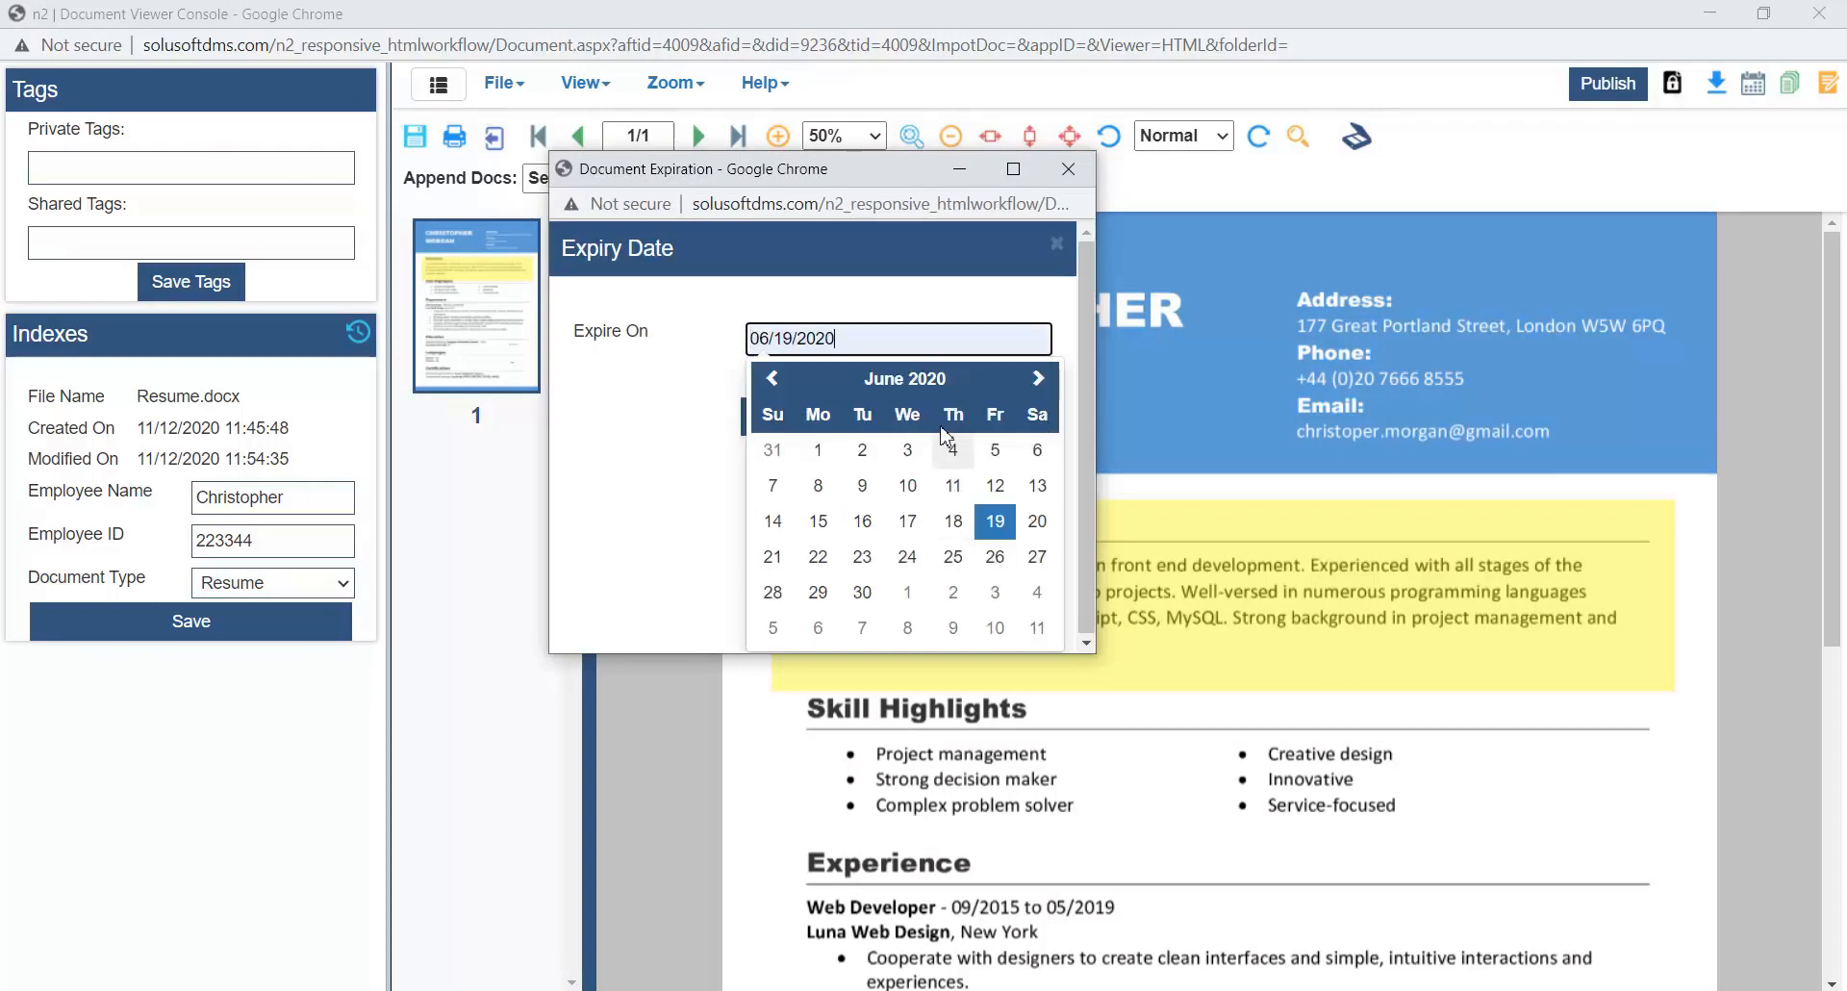
pyautogui.click(940, 399)
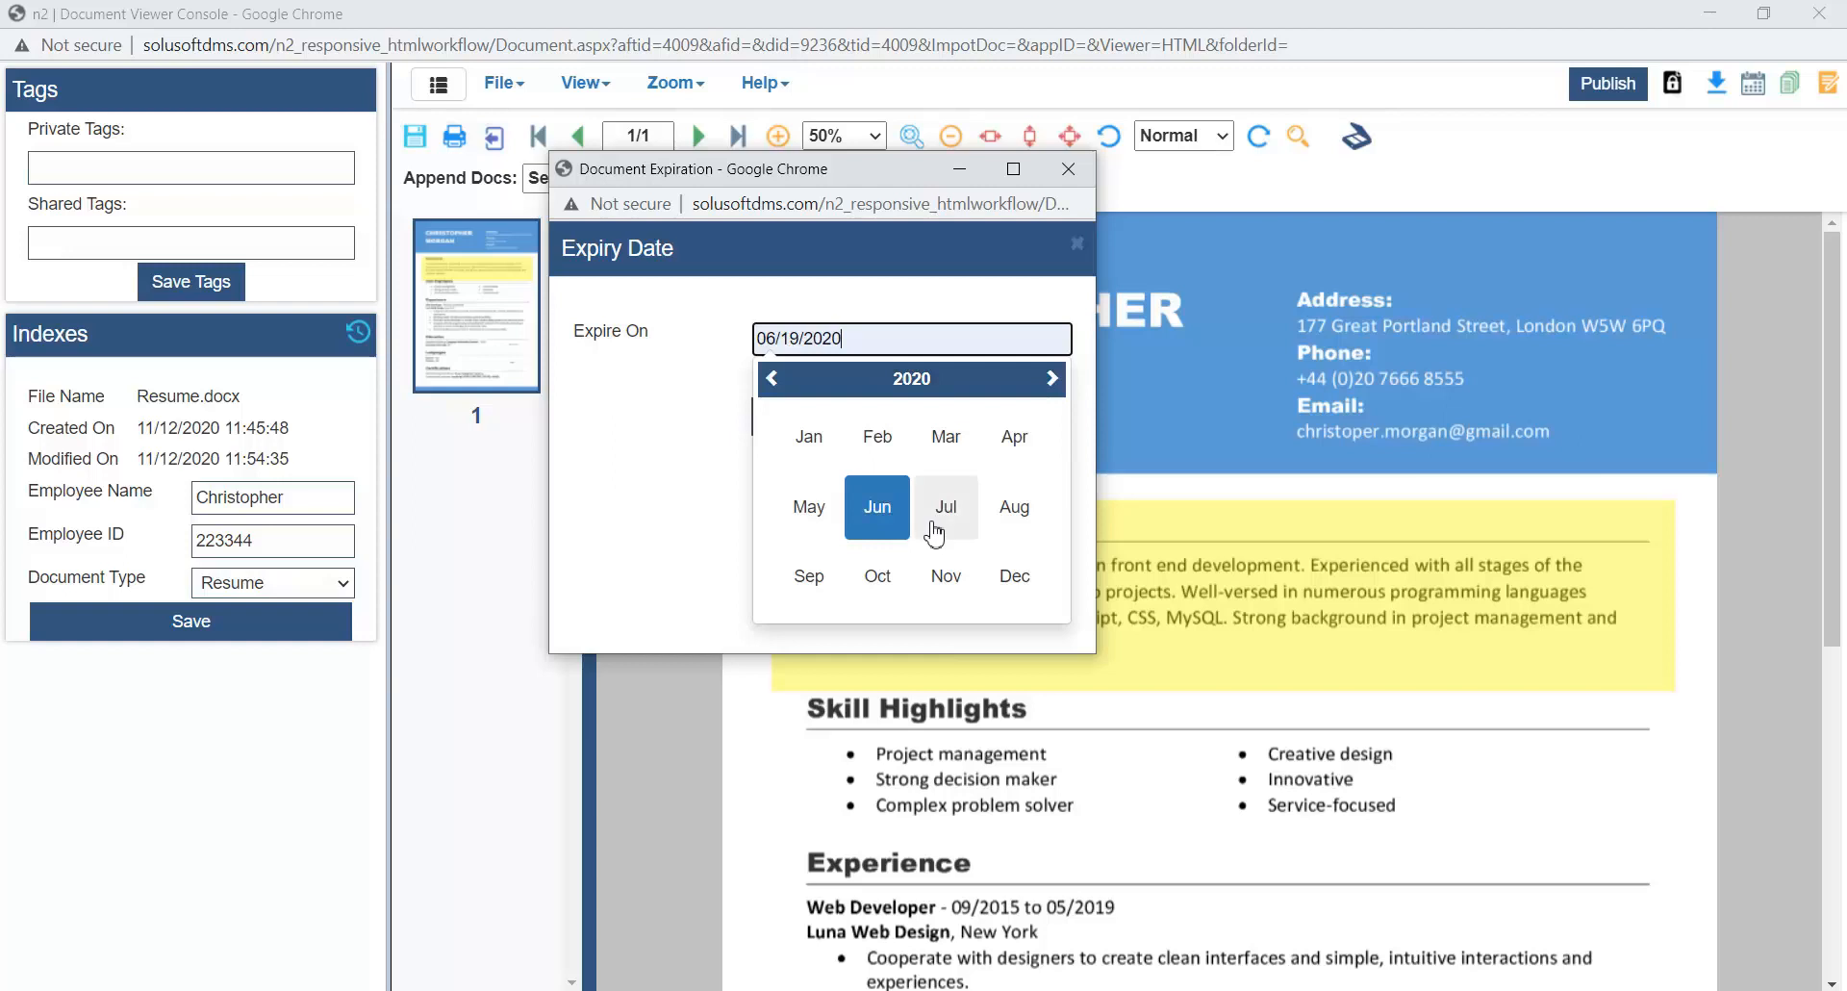
pyautogui.click(1017, 581)
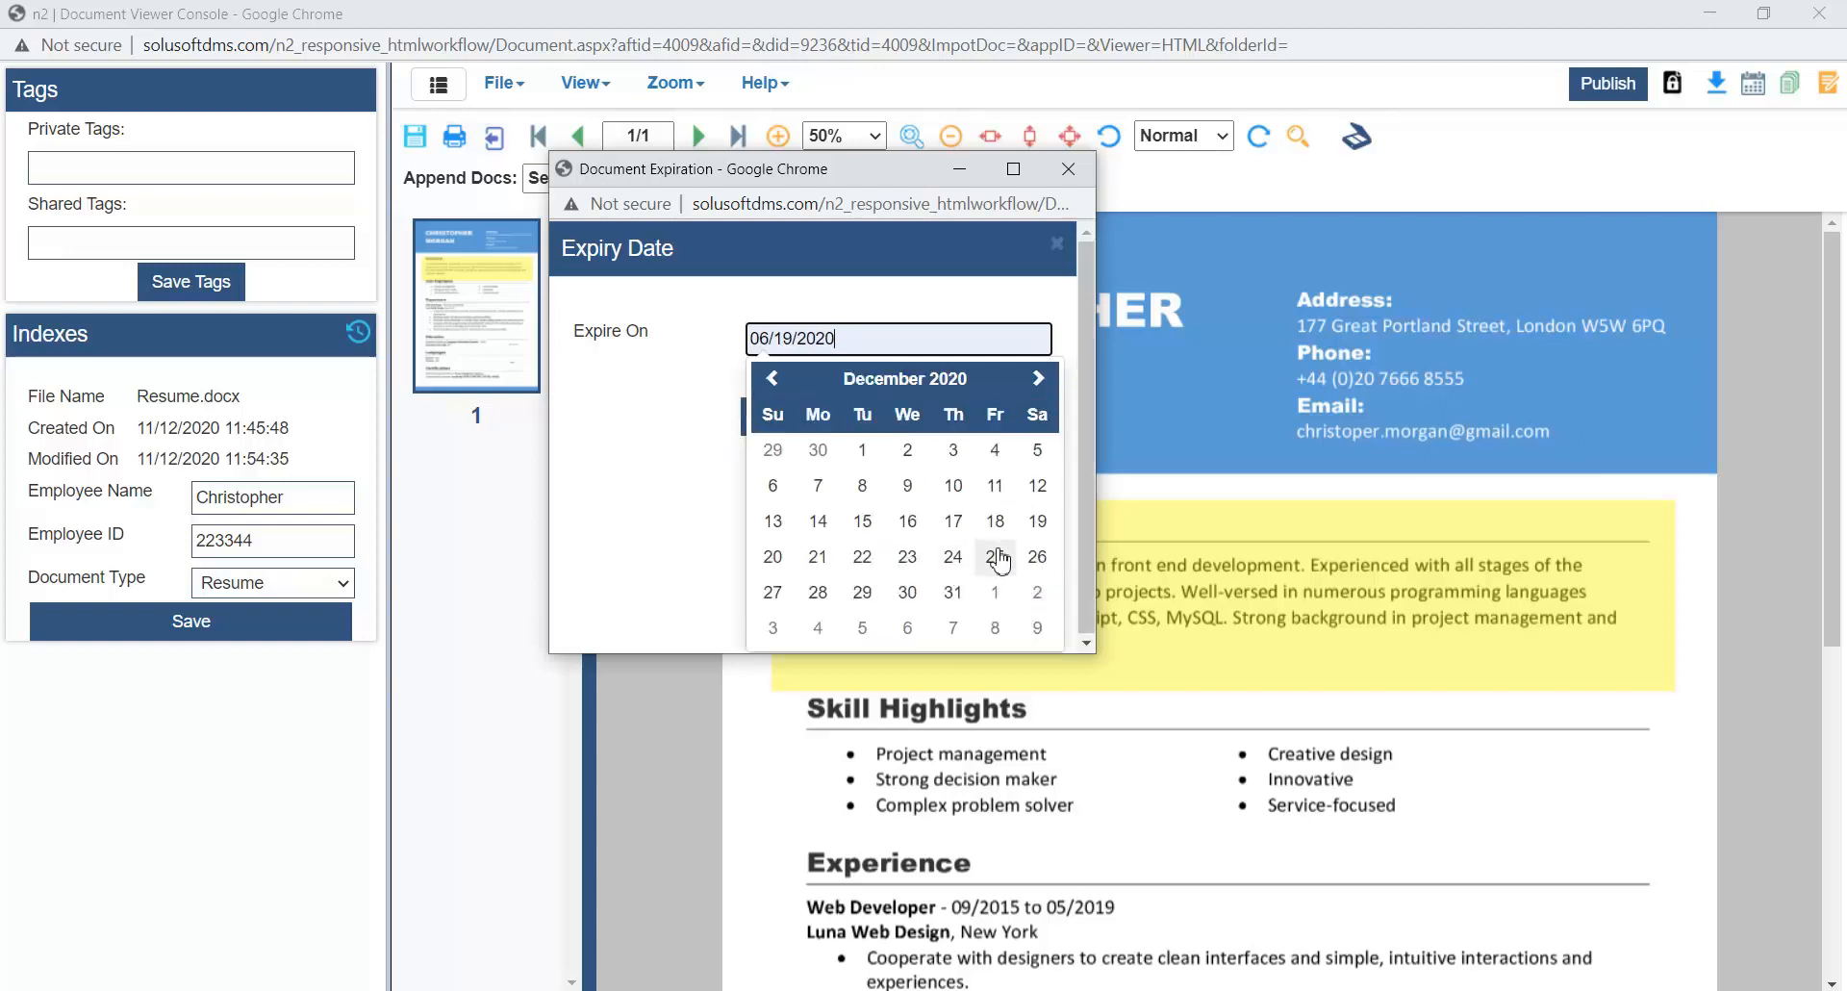
pyautogui.click(996, 557)
pyautogui.click(797, 422)
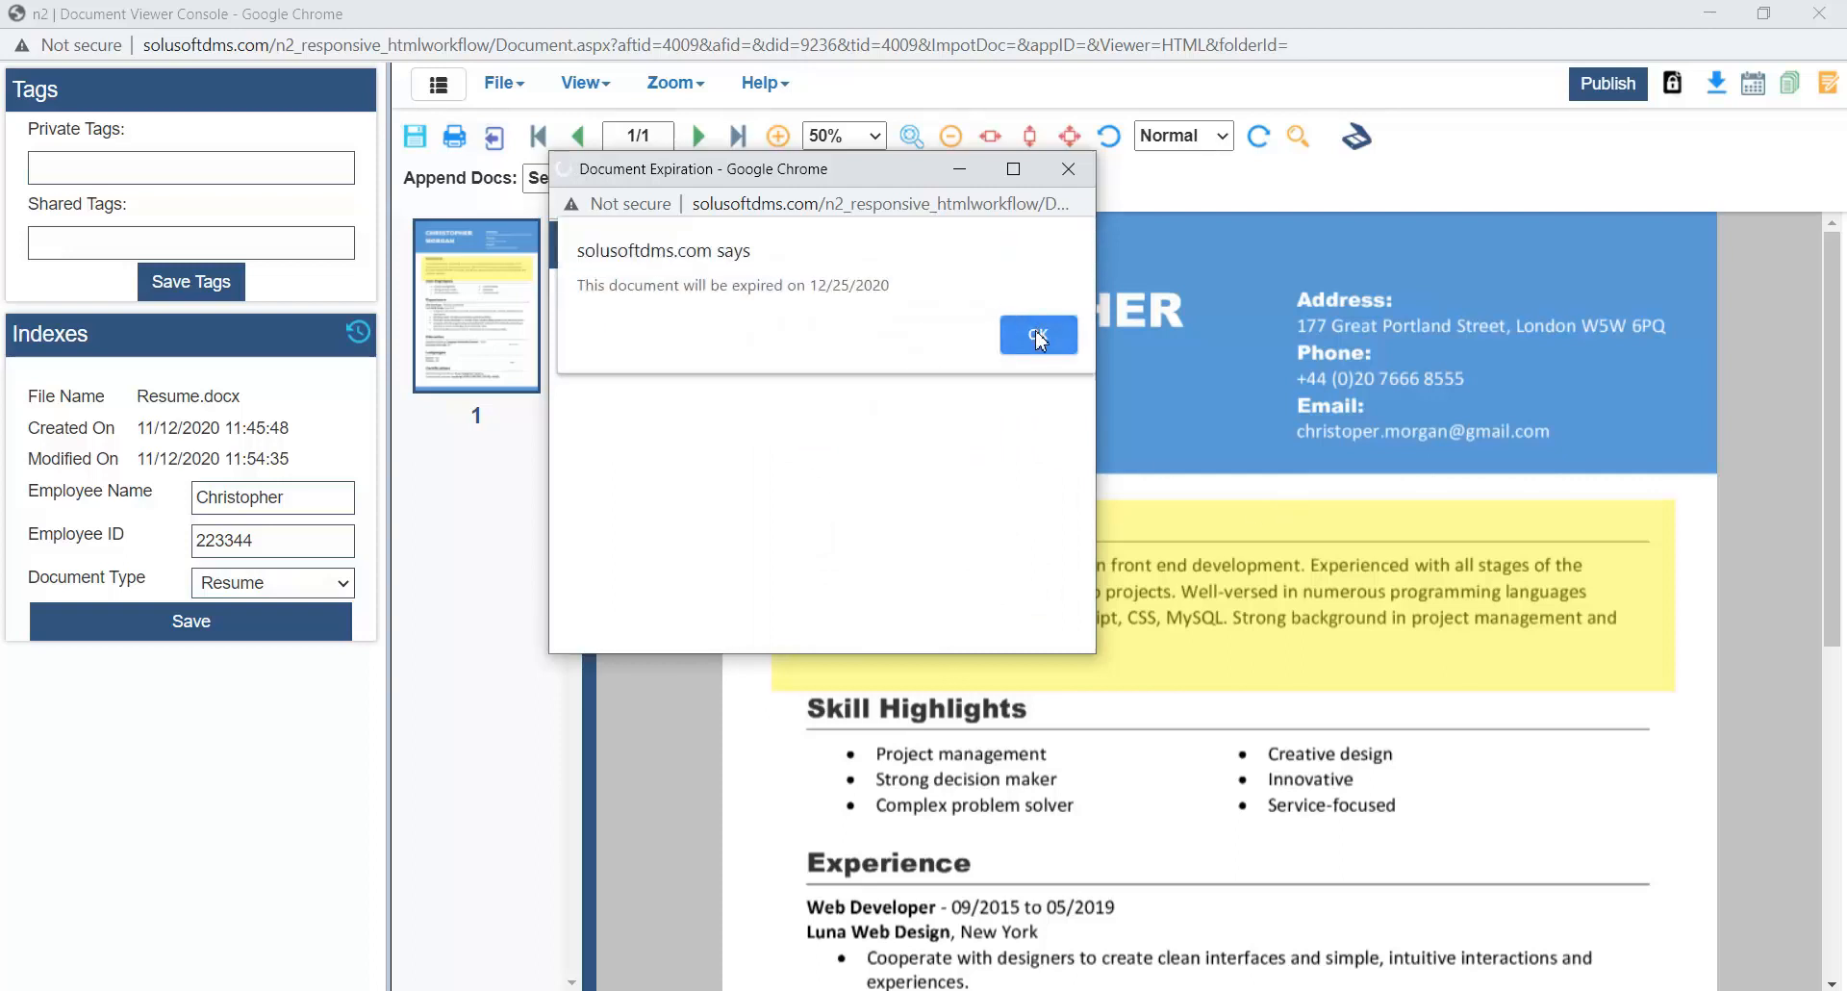
pyautogui.click(1039, 333)
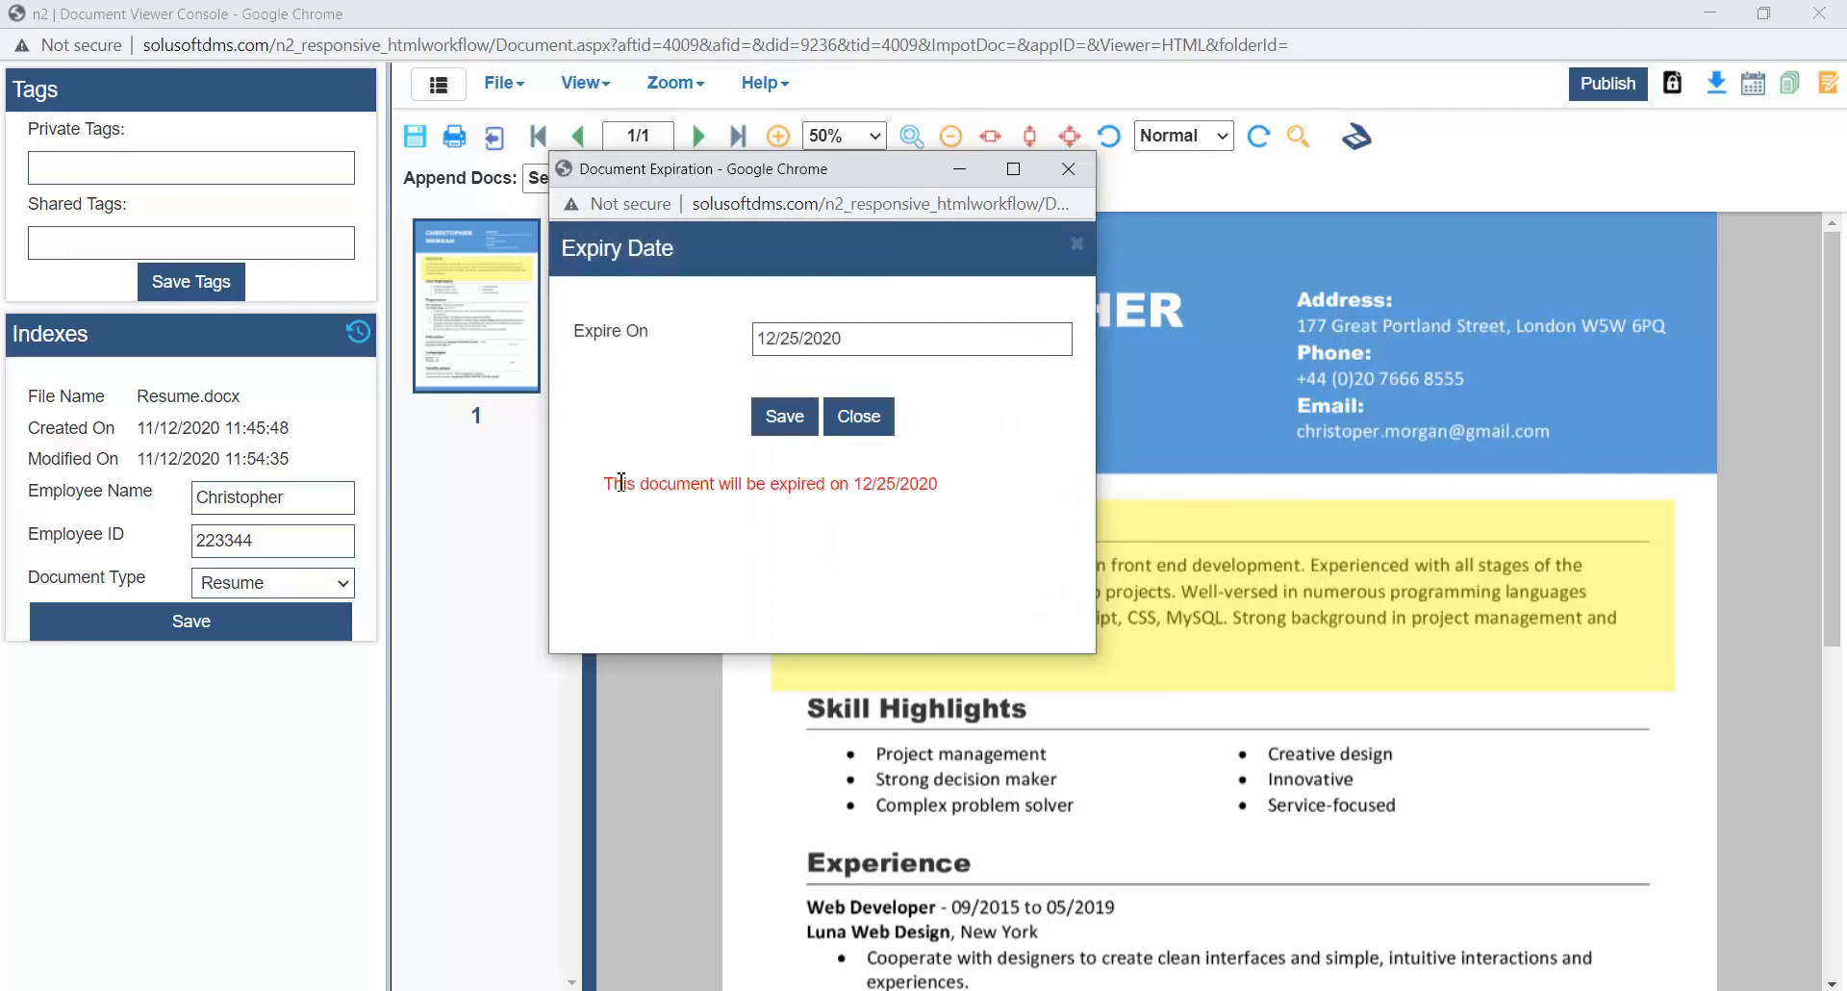
pyautogui.moveTo(612, 482); pyautogui.dragTo(943, 477)
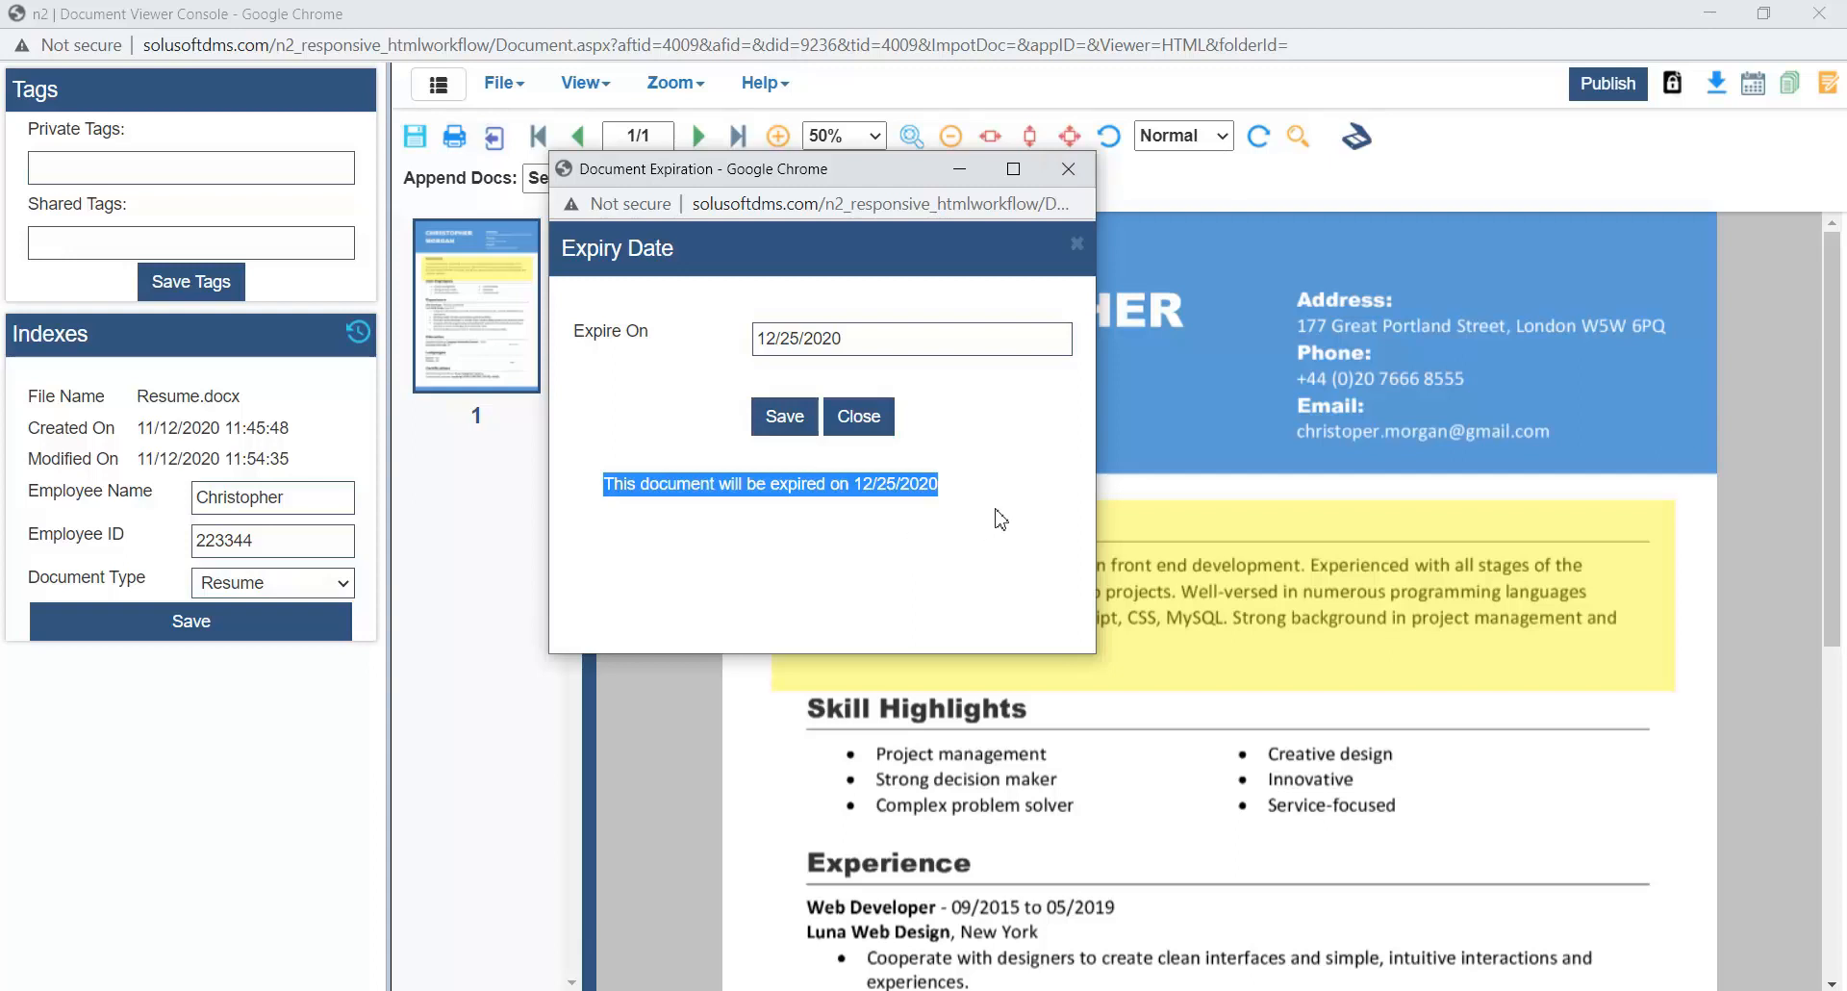
pyautogui.click(1068, 169)
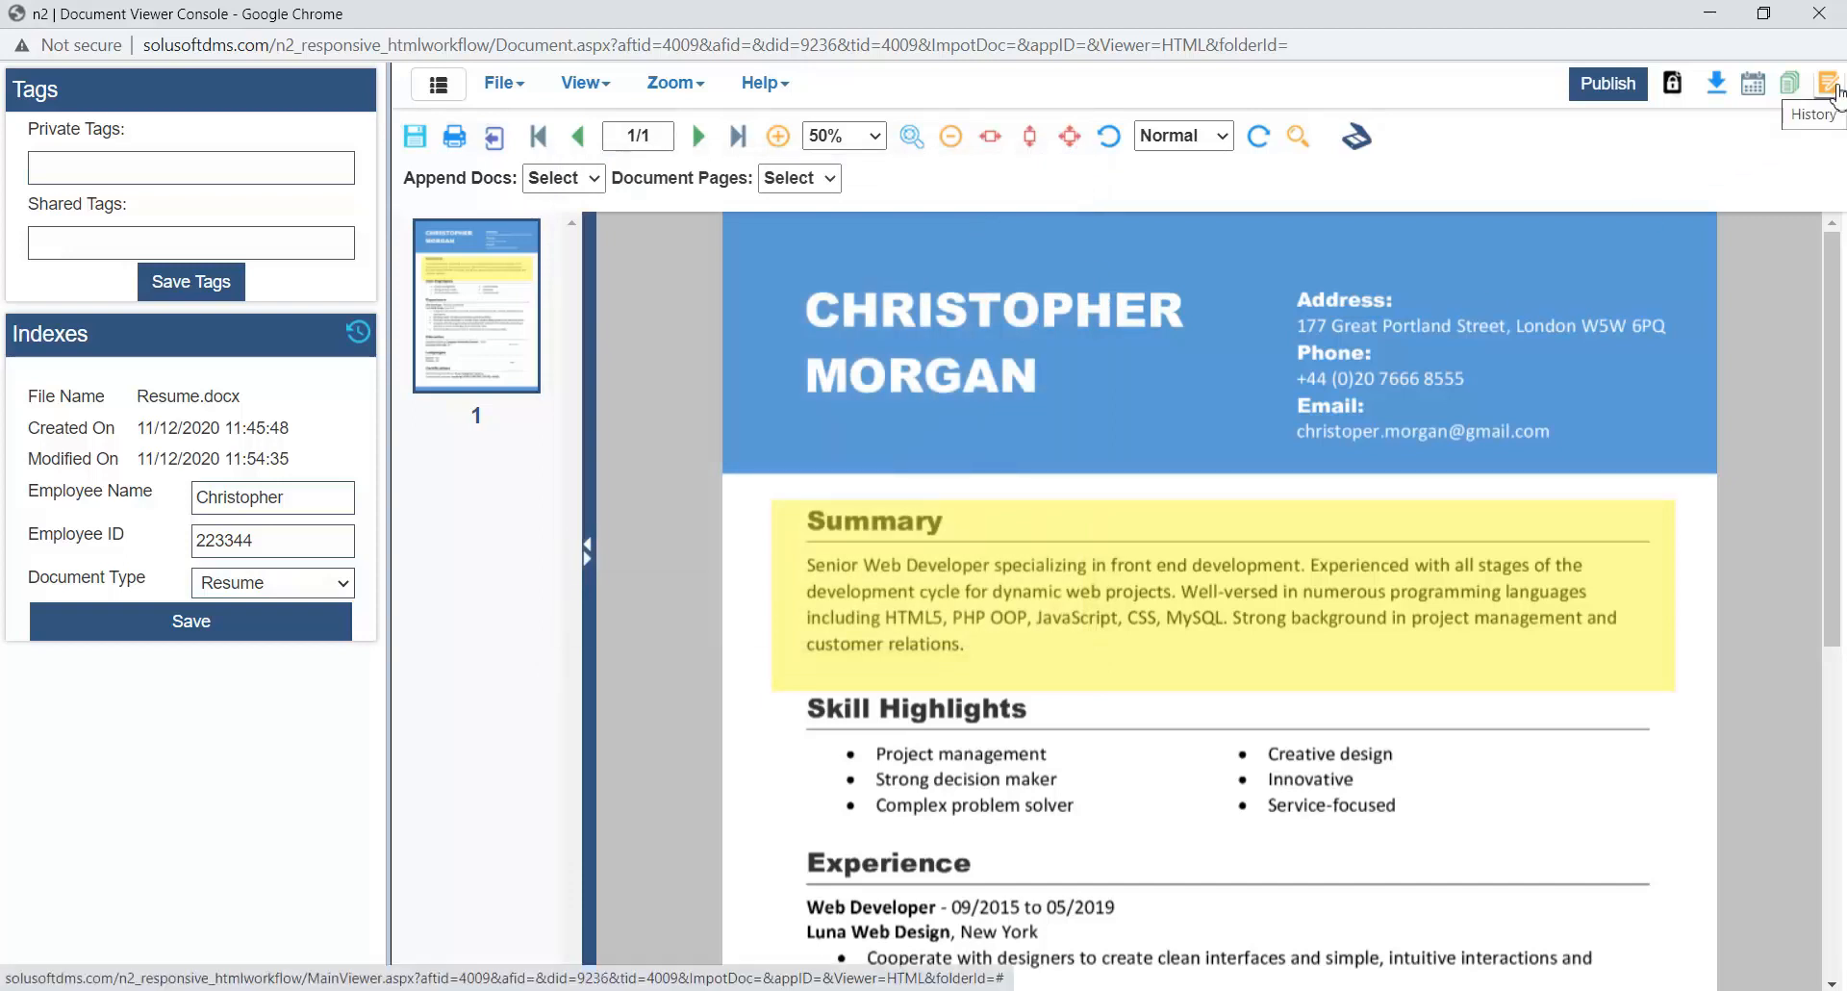
# - Open the resume's document log in a maximized window, examine its recorded activities starting with the Created entry, and close it
pyautogui.click(1831, 87)
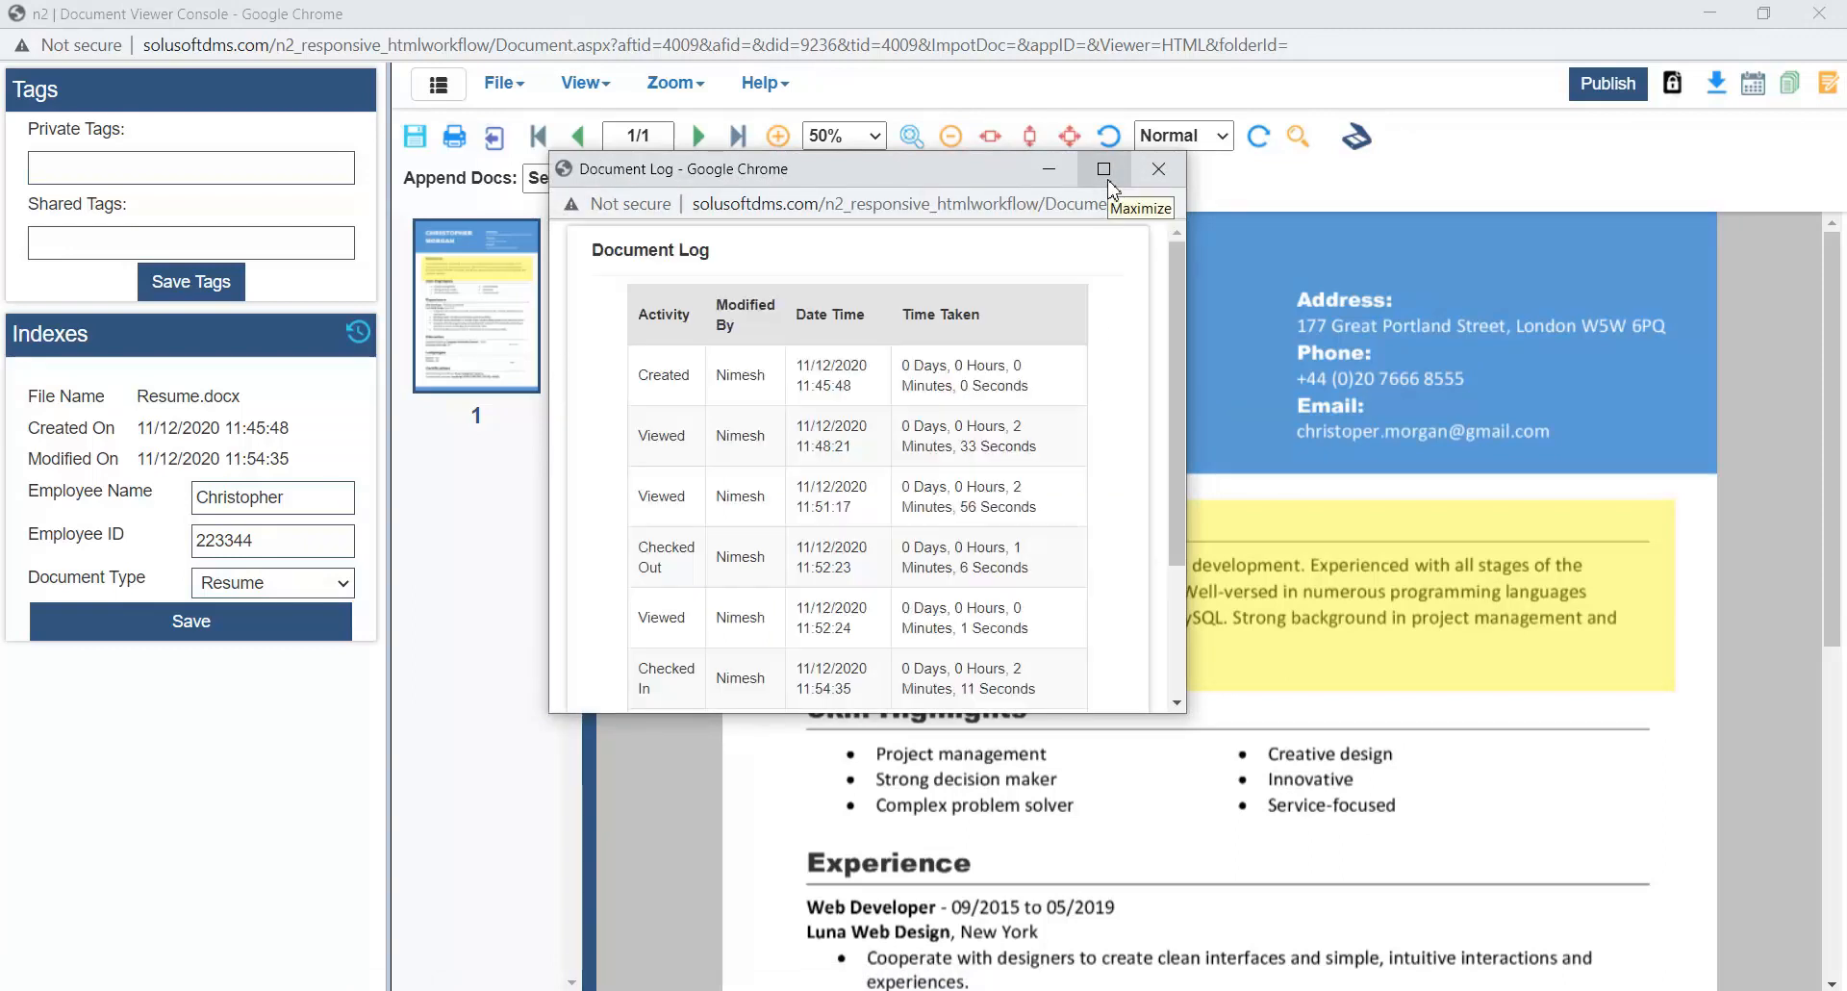
pyautogui.click(1104, 169)
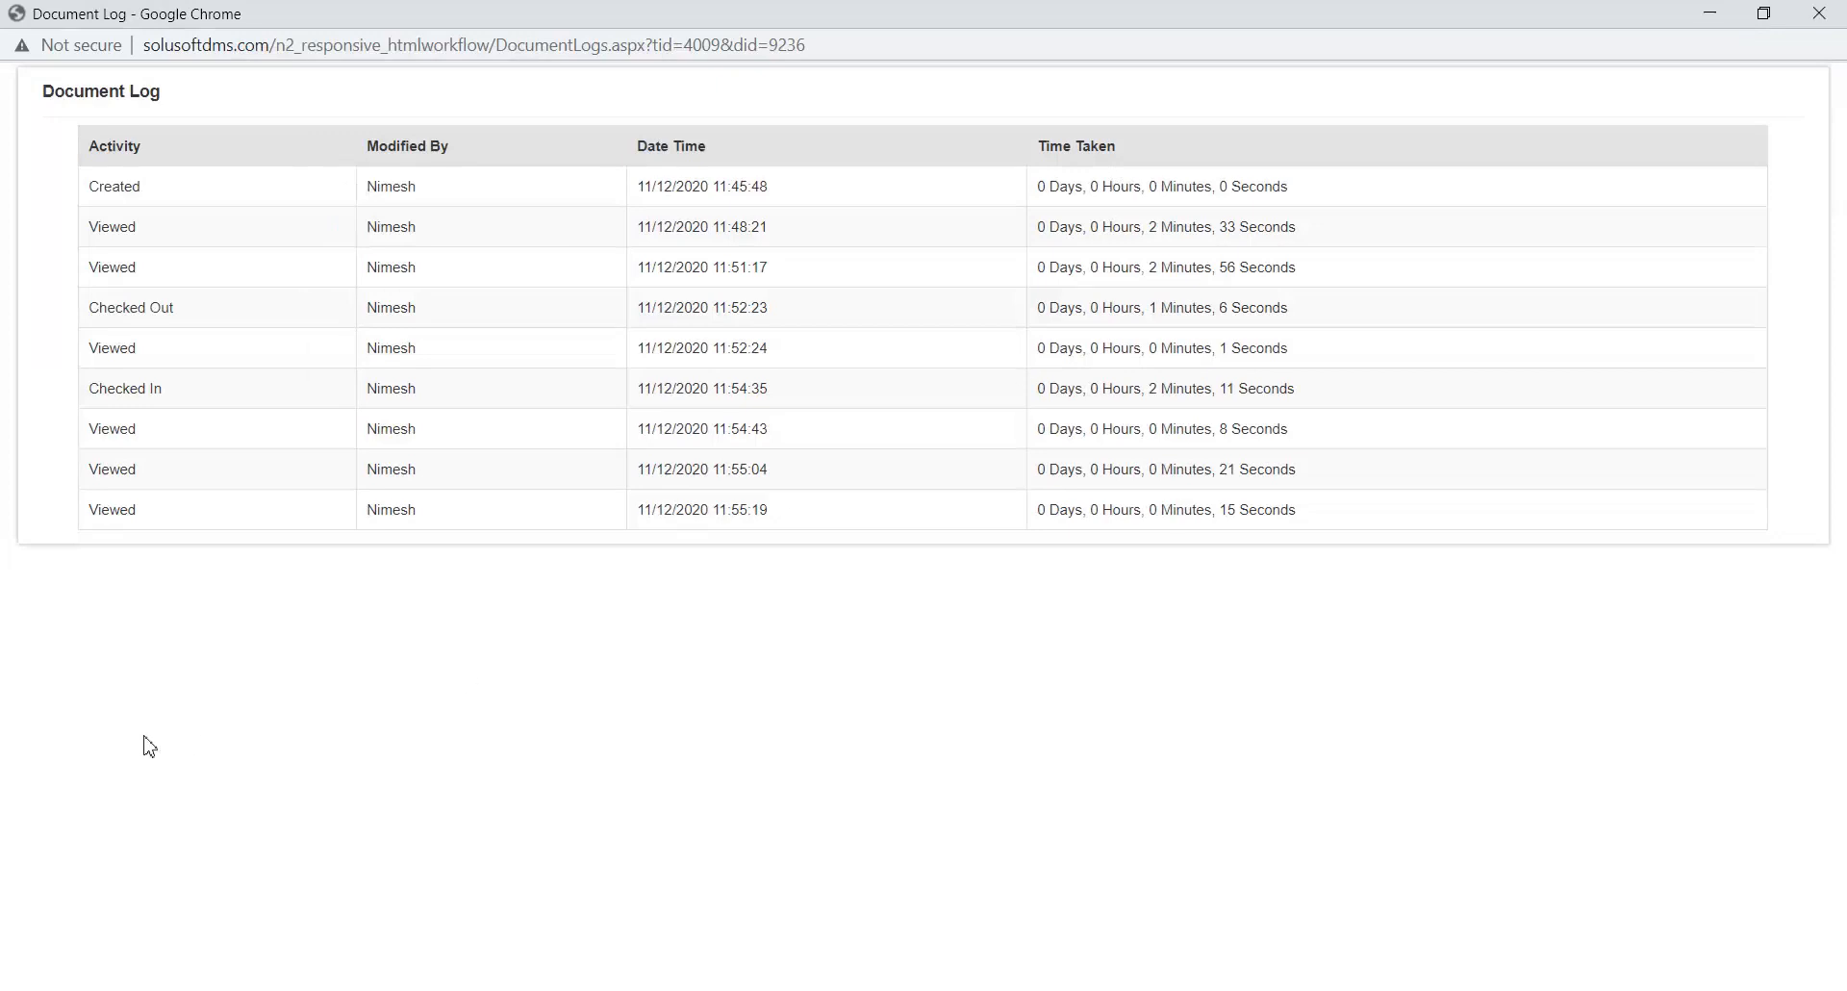
pyautogui.moveTo(89, 188); pyautogui.dragTo(1324, 200)
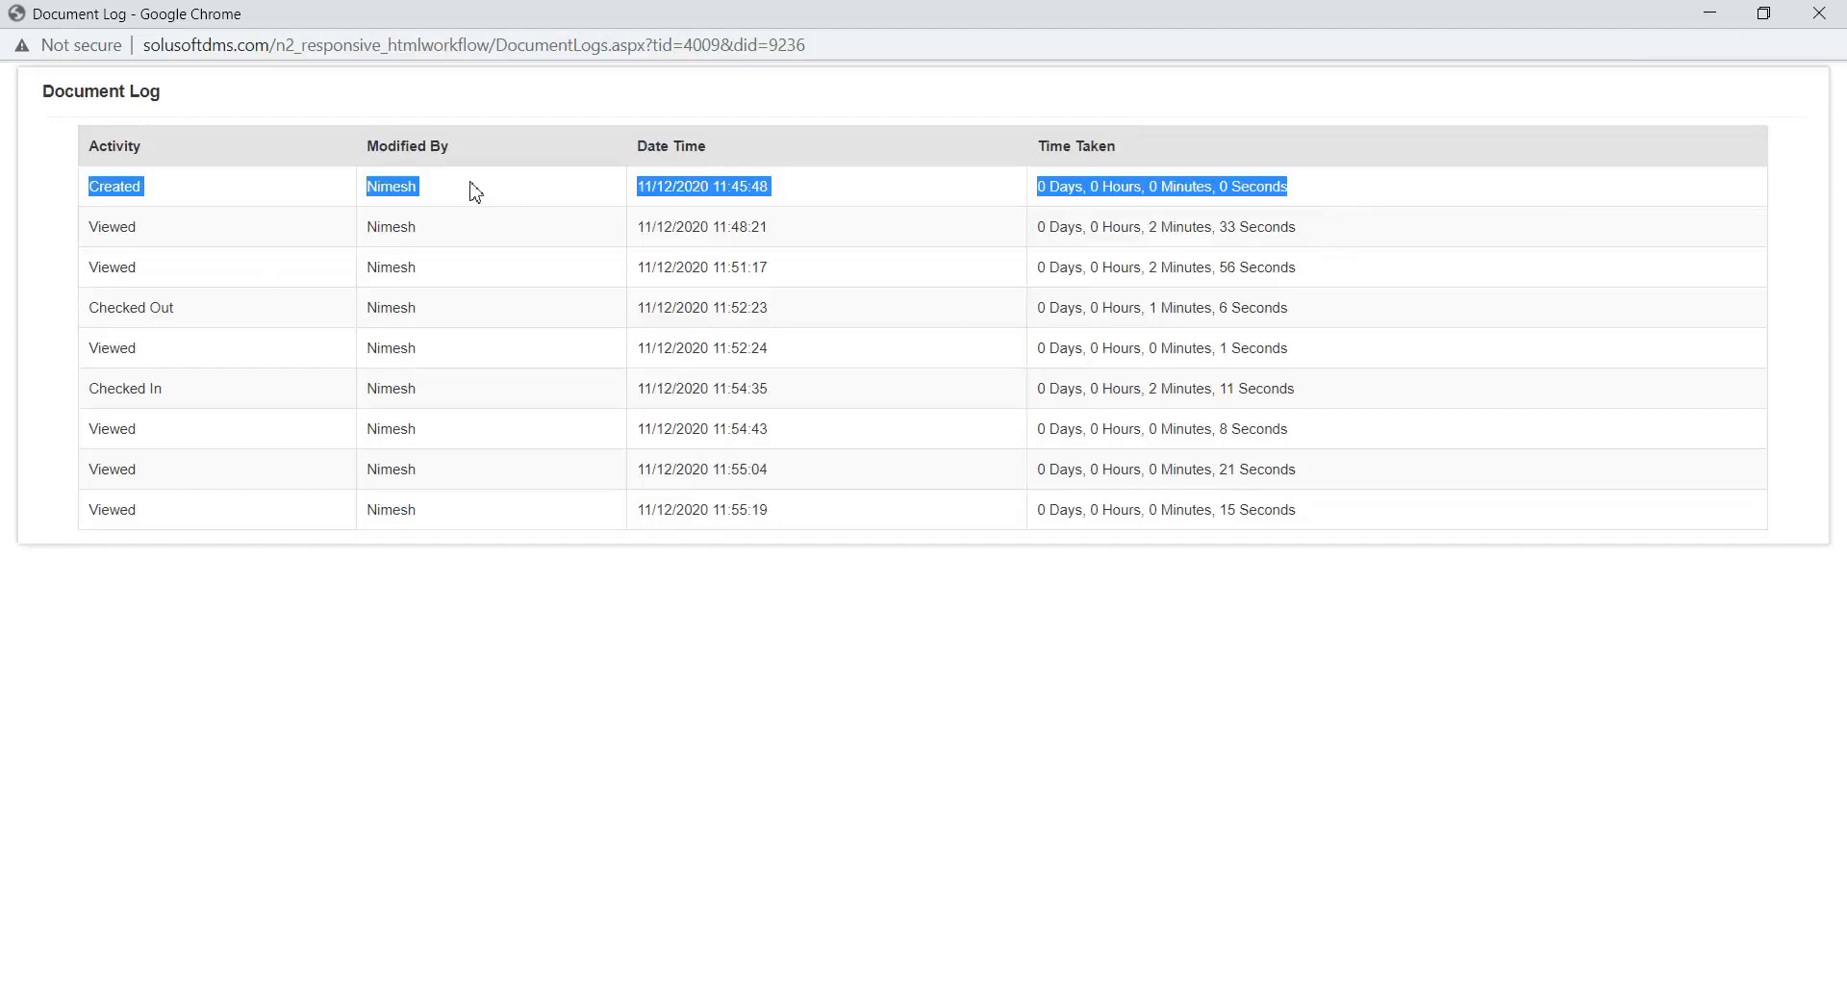
pyautogui.click(413, 193)
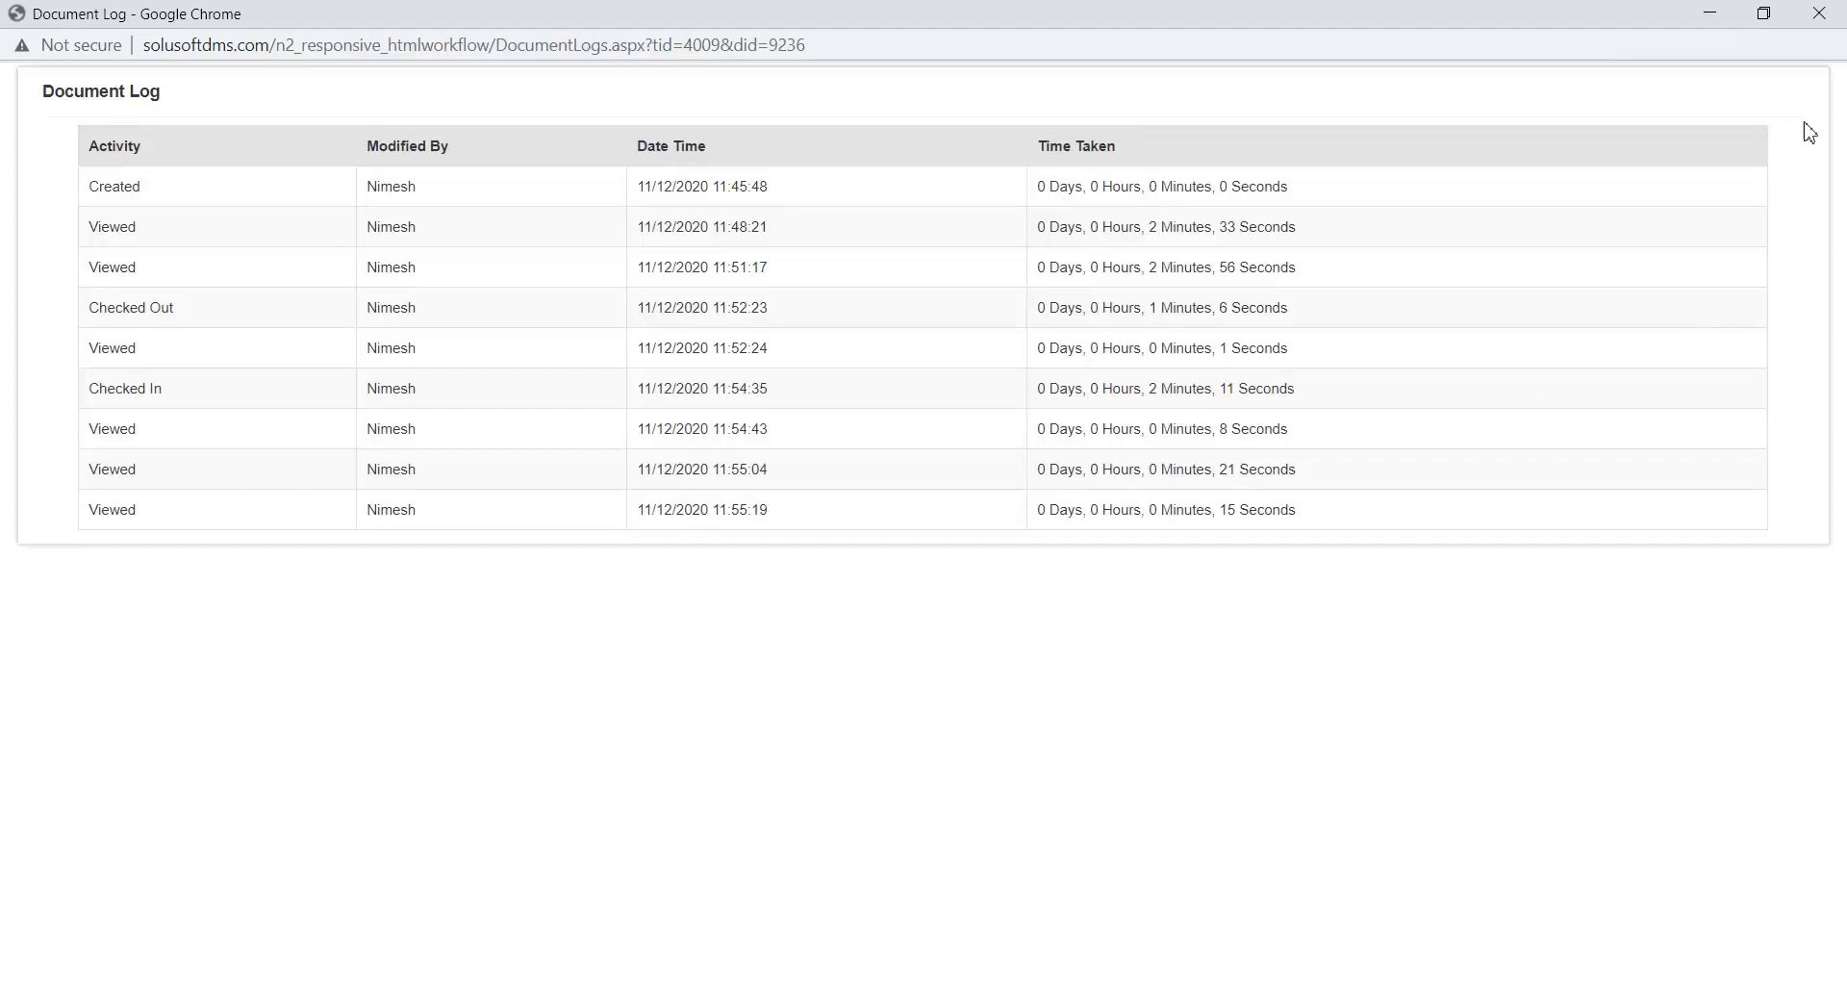
pyautogui.click(1820, 13)
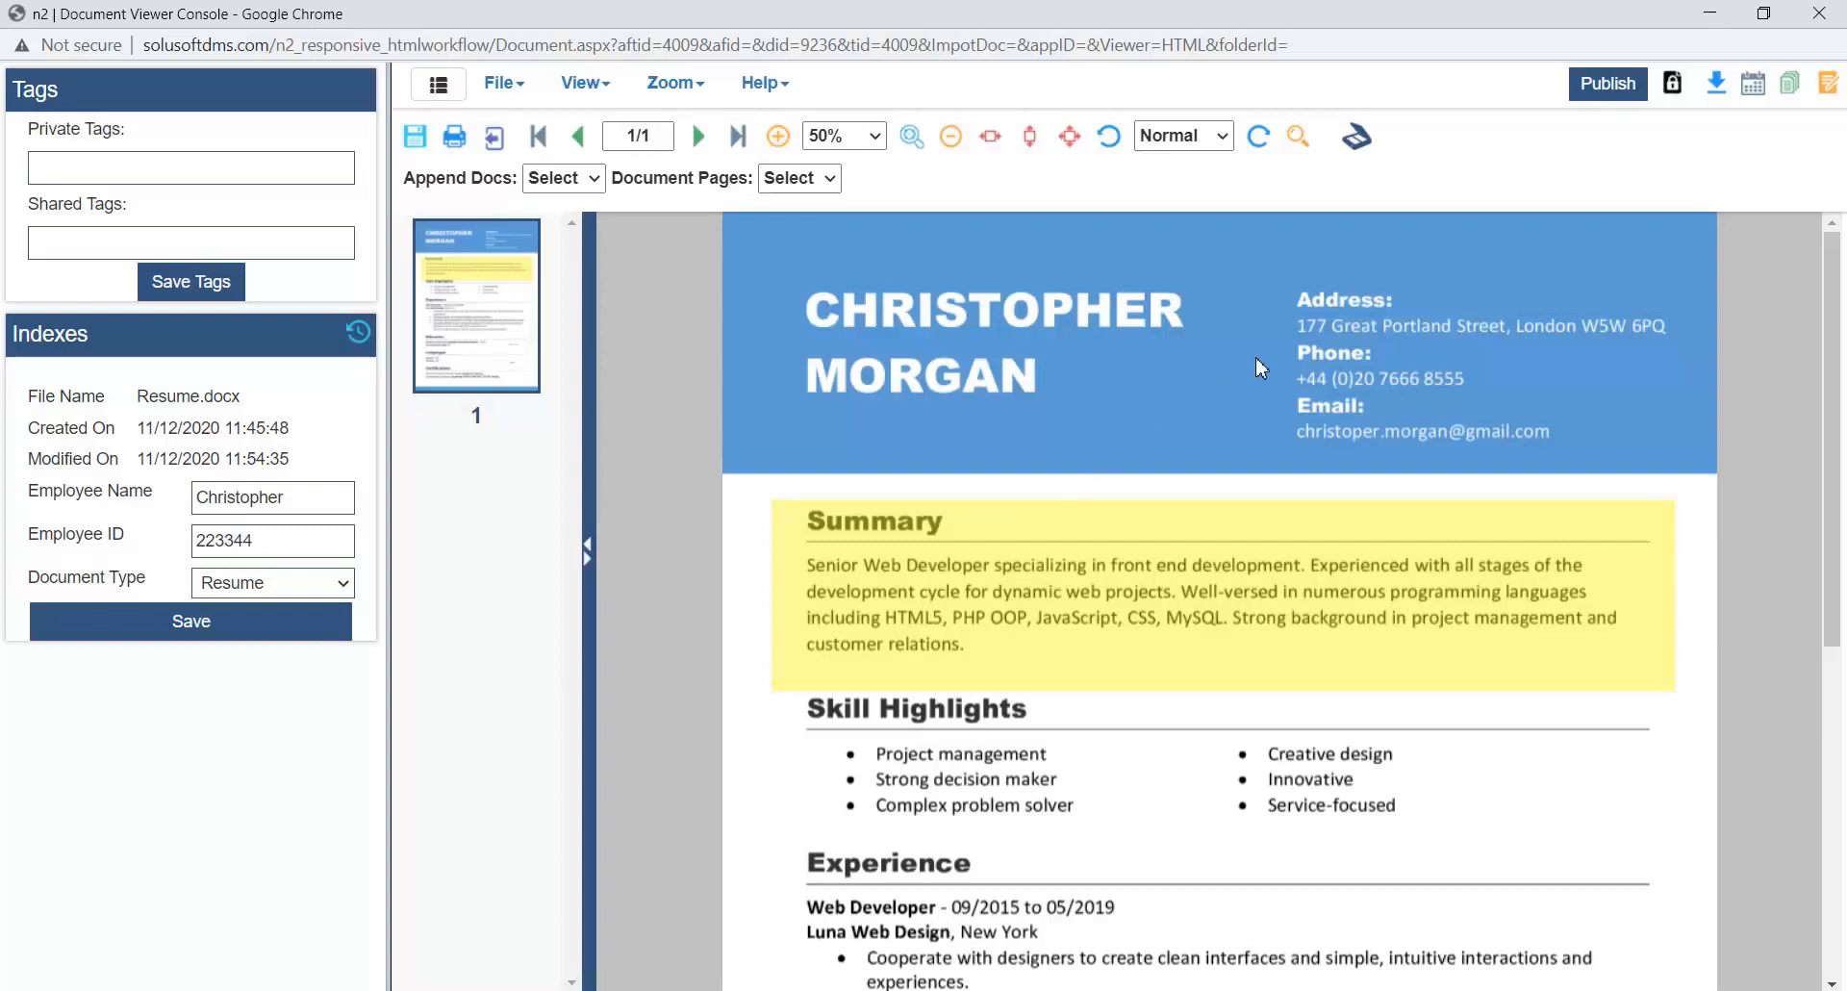
# - Publish the resume and view the reloaded document at 50% zoom
pyautogui.click(1602, 84)
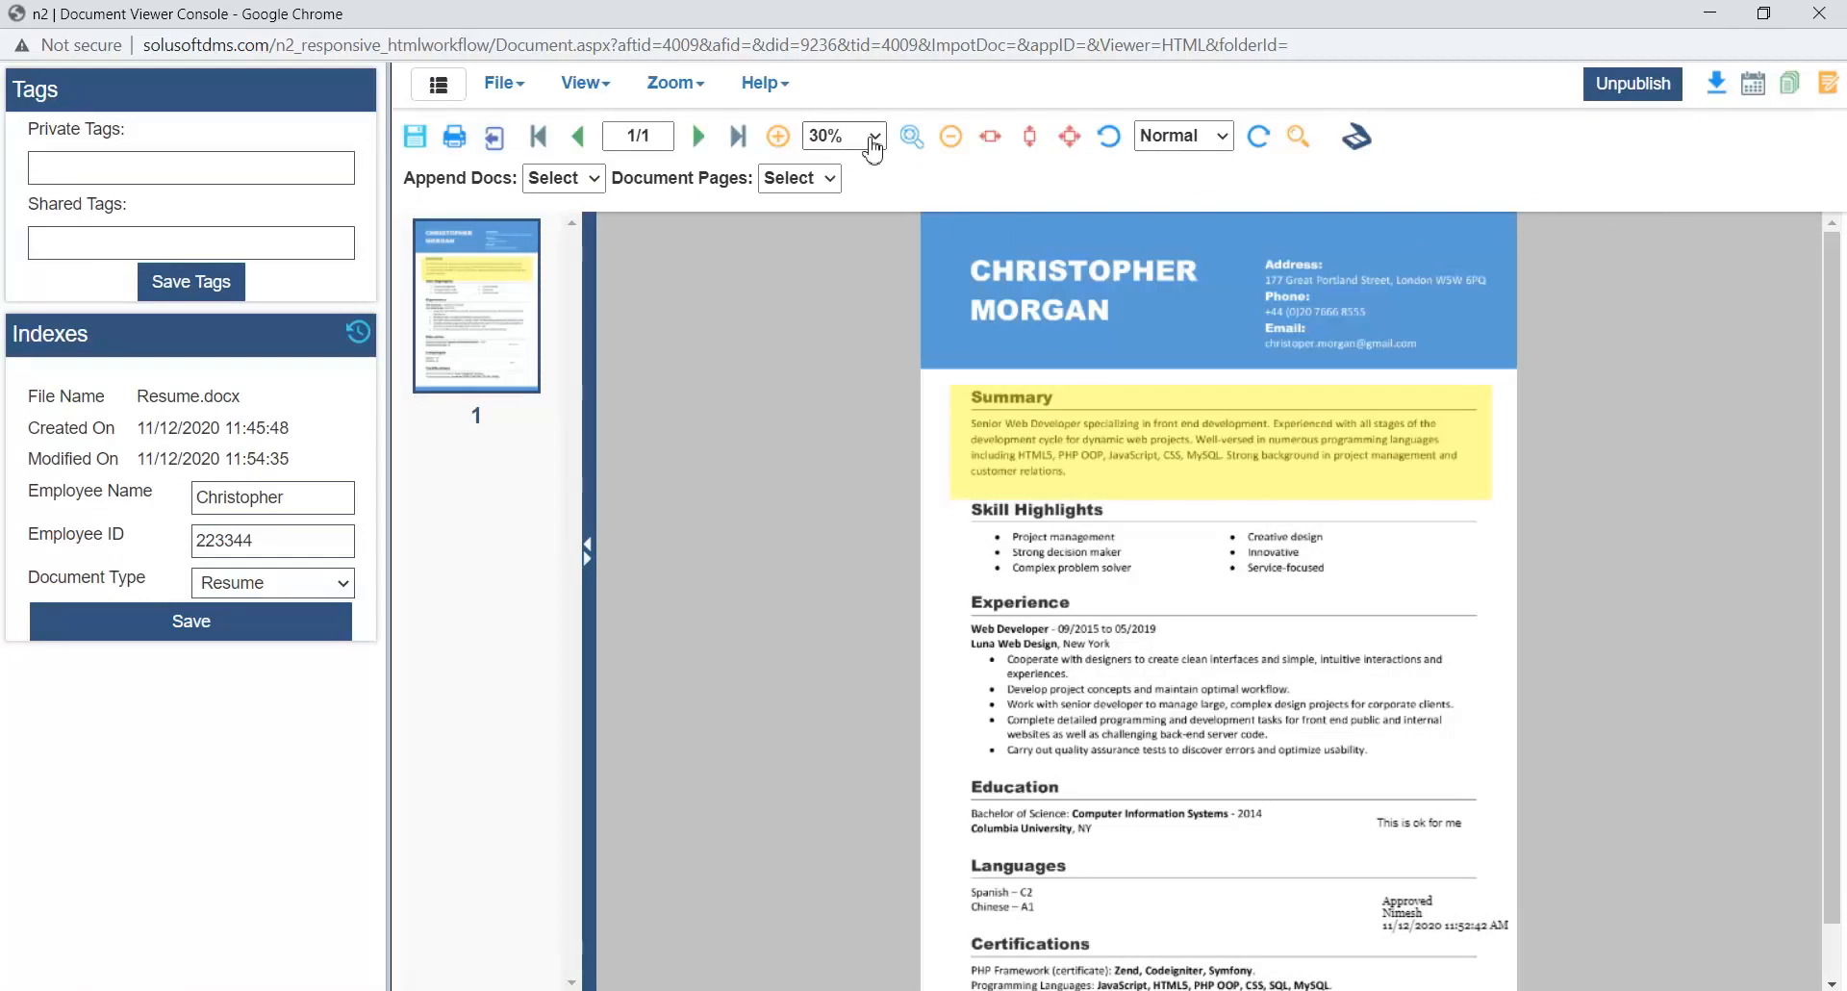
pyautogui.click(874, 146)
pyautogui.click(837, 358)
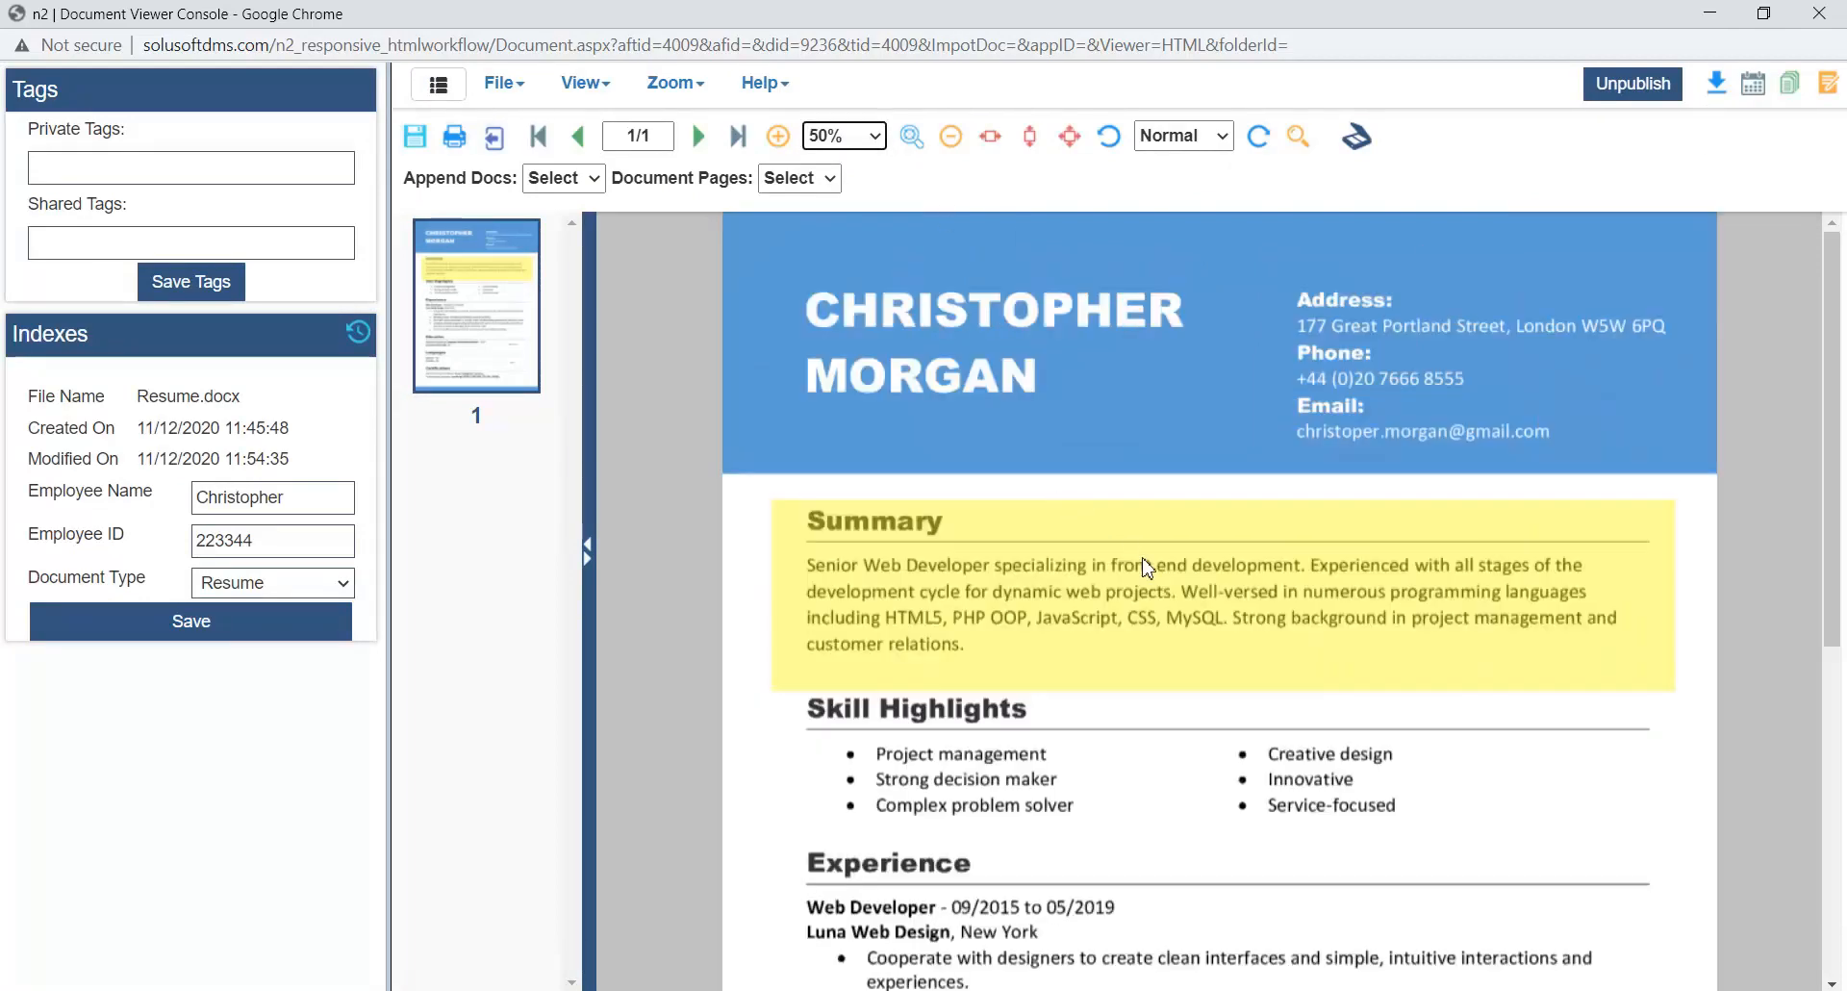
pyautogui.scroll(-5, 1147, 568)
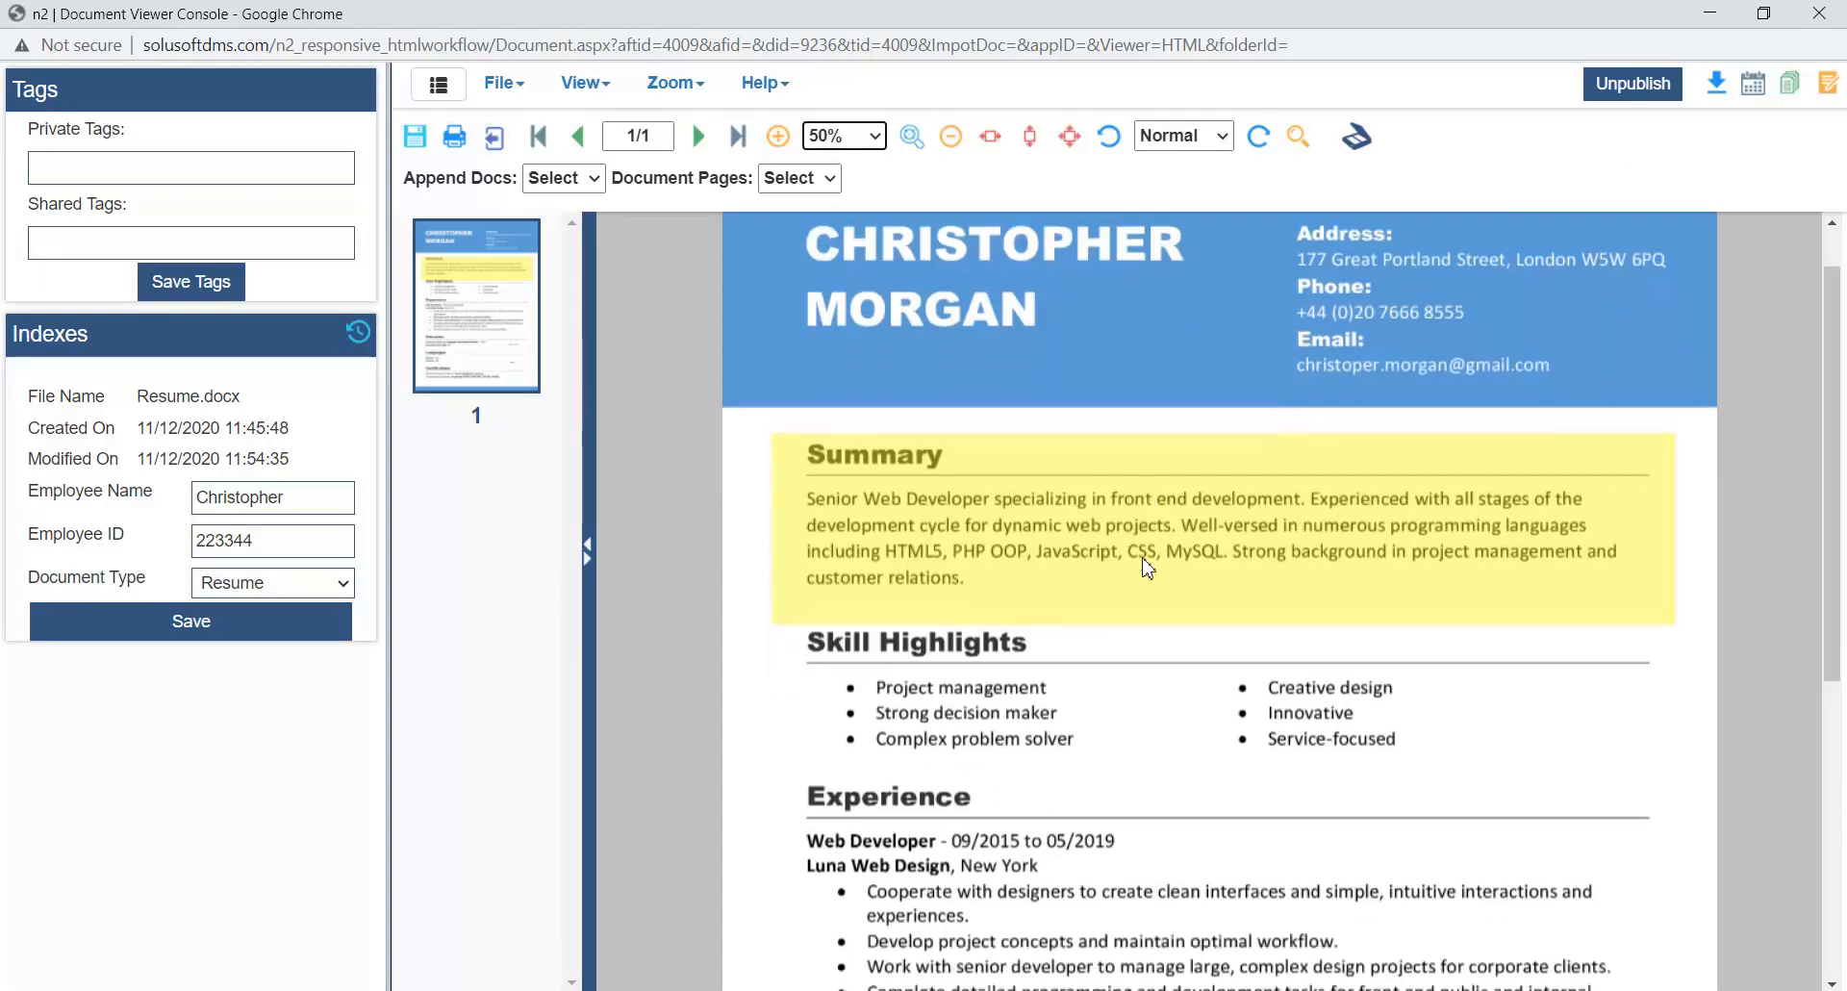
pyautogui.scroll(5, 1147, 567)
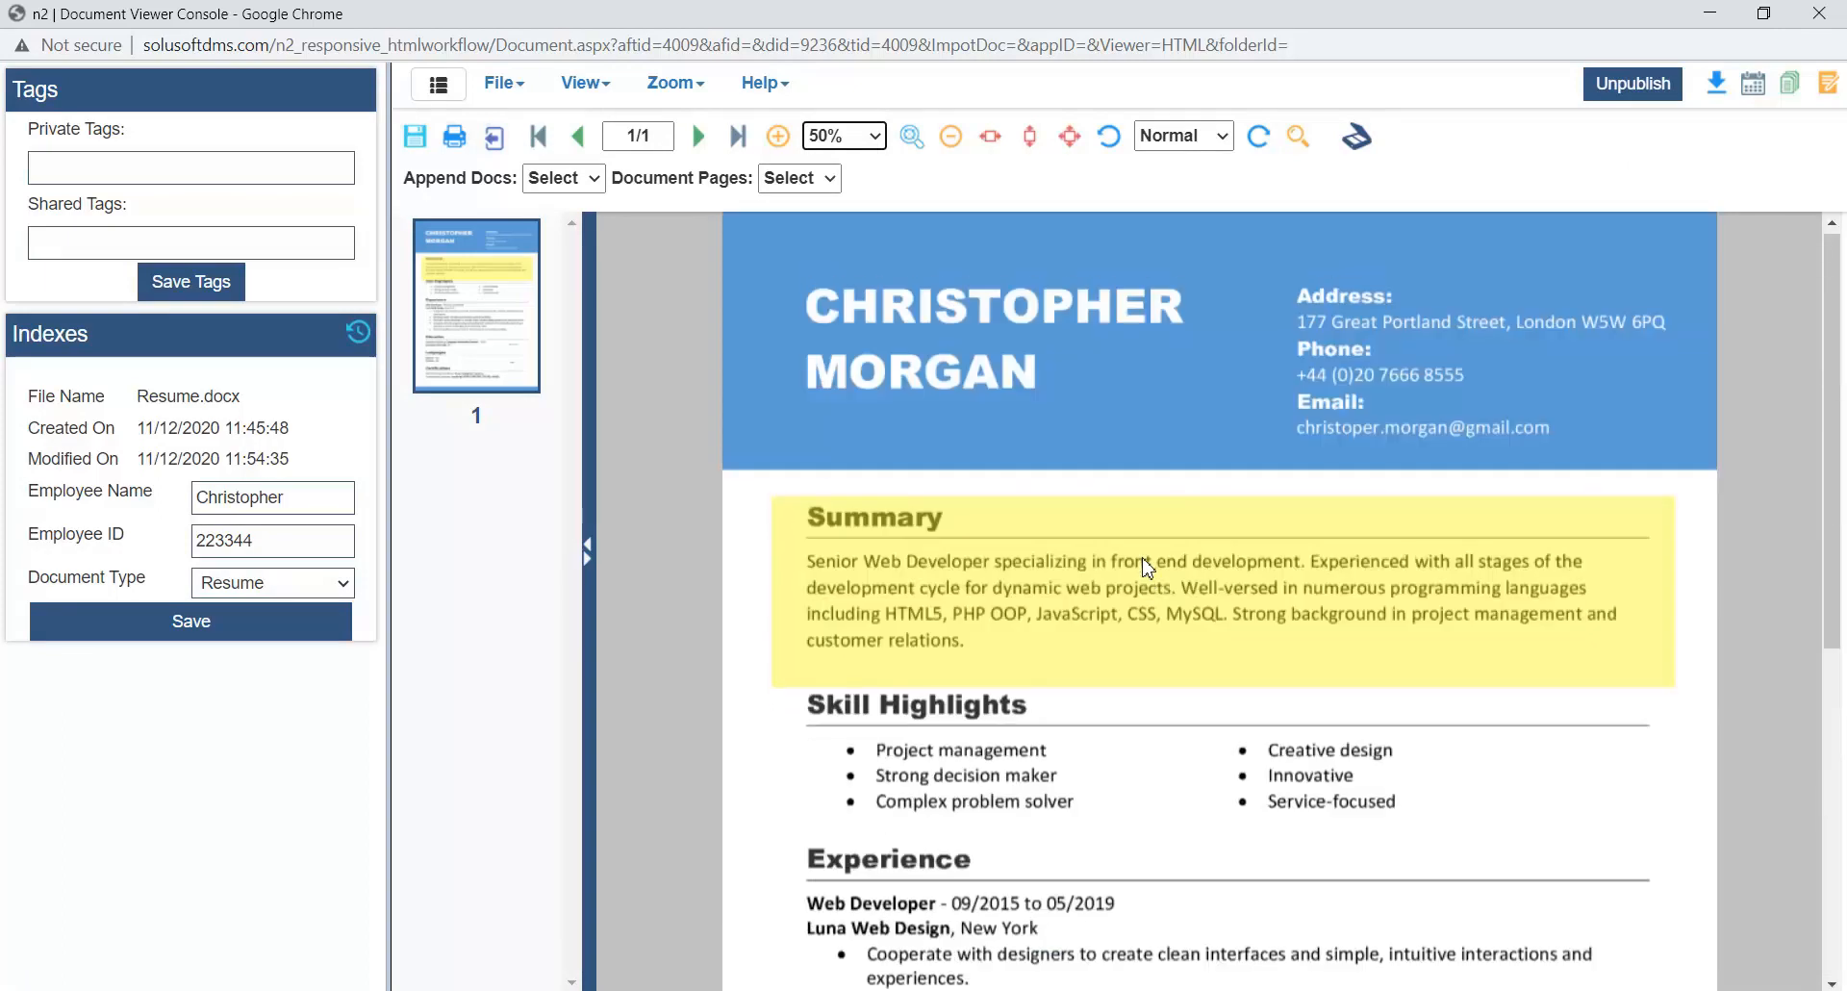
# - Close the resume viewer, refresh the HR document list, and check the resume's Status and Published By values
pyautogui.click(1819, 13)
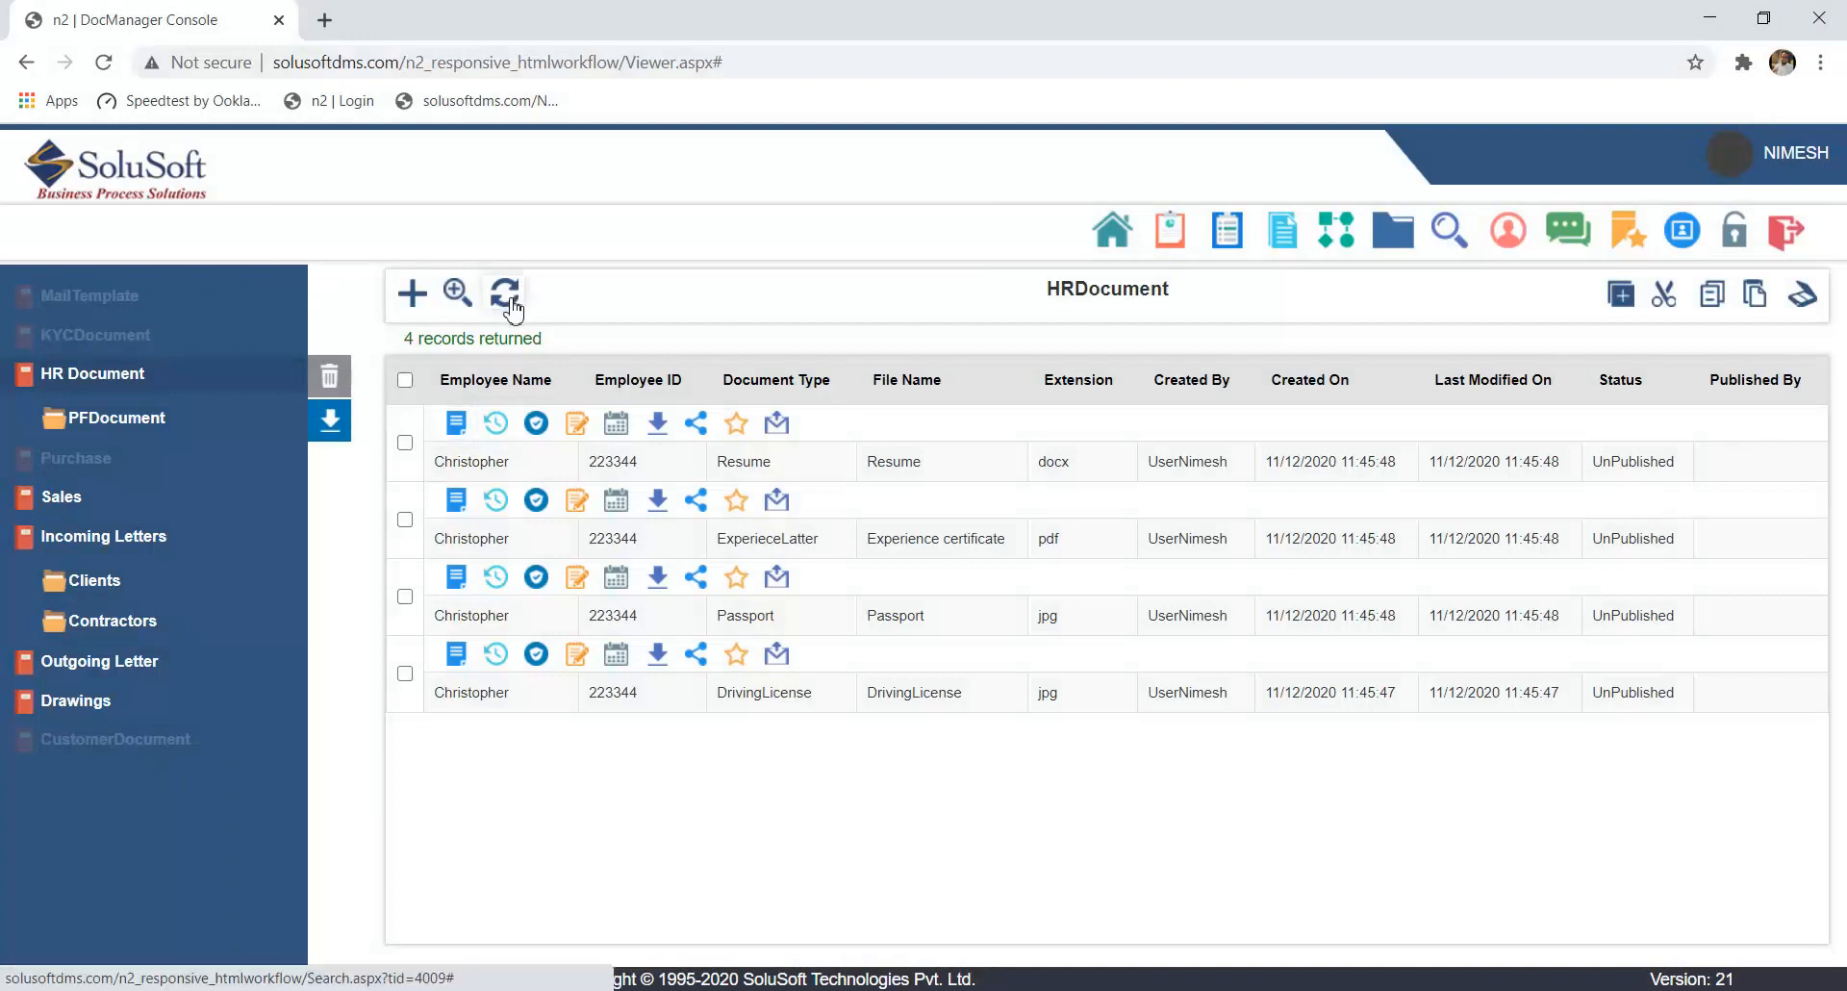
pyautogui.click(530, 327)
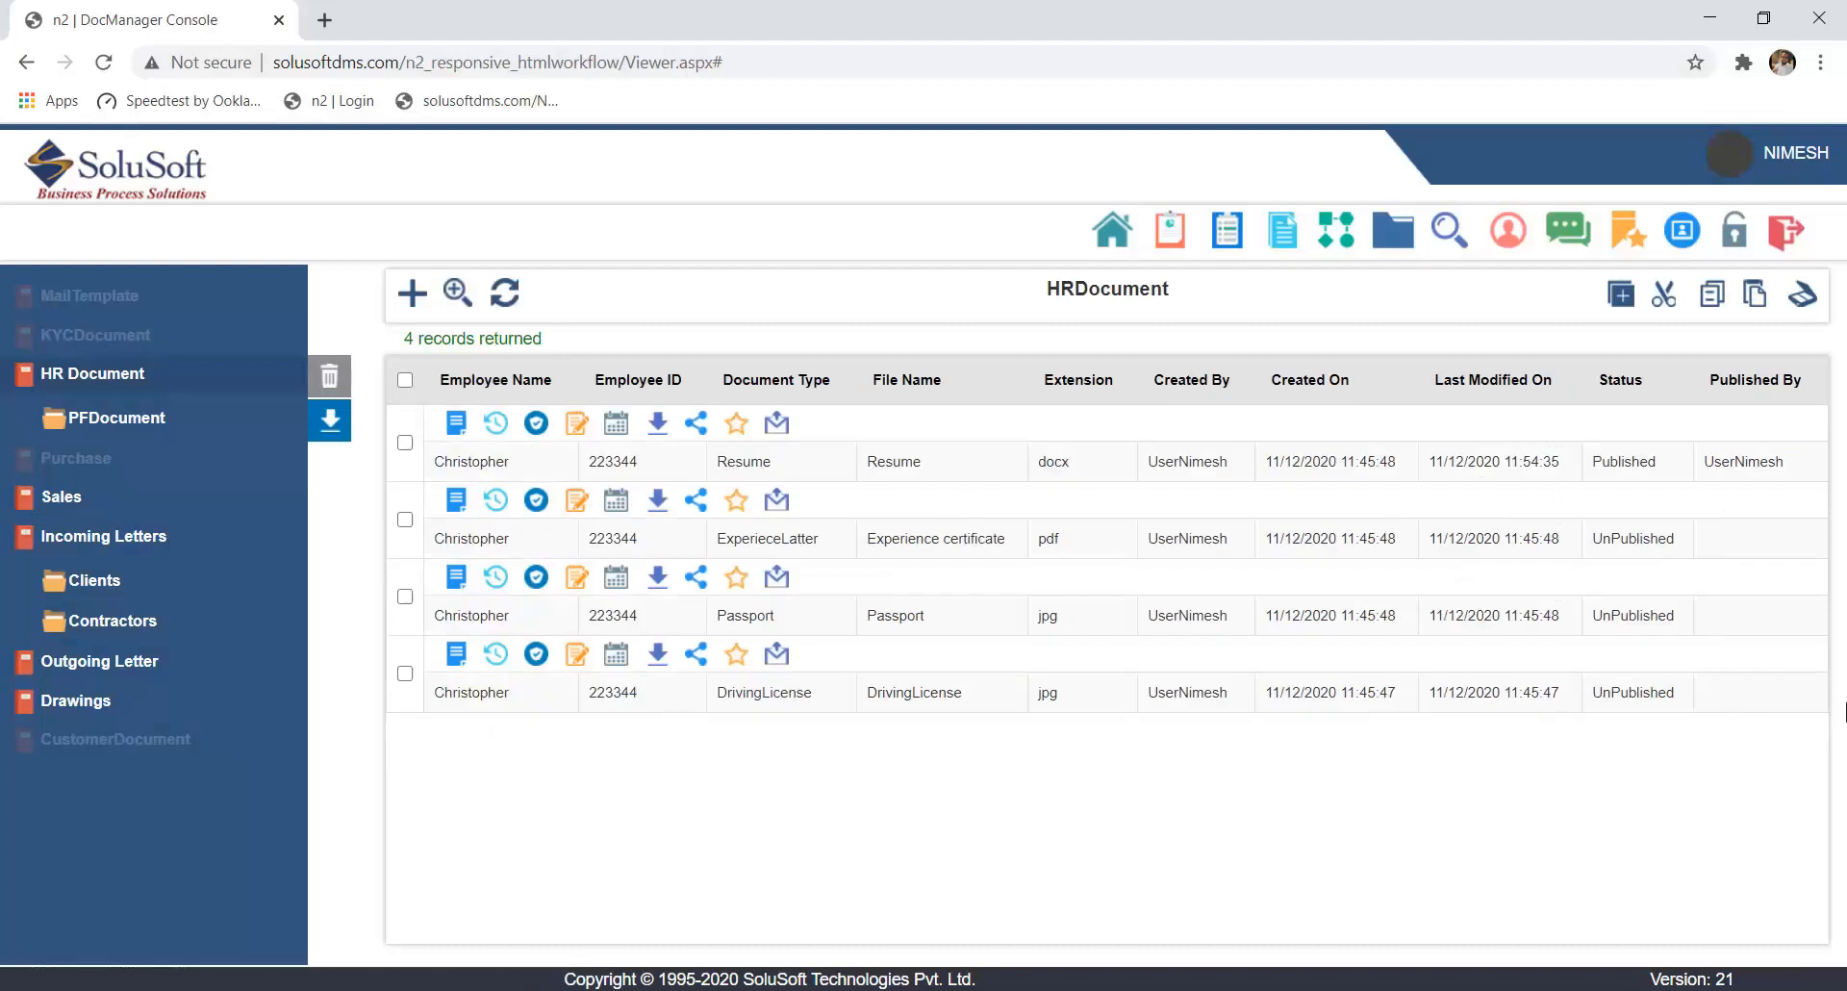
pyautogui.moveTo(1595, 462); pyautogui.dragTo(1813, 479)
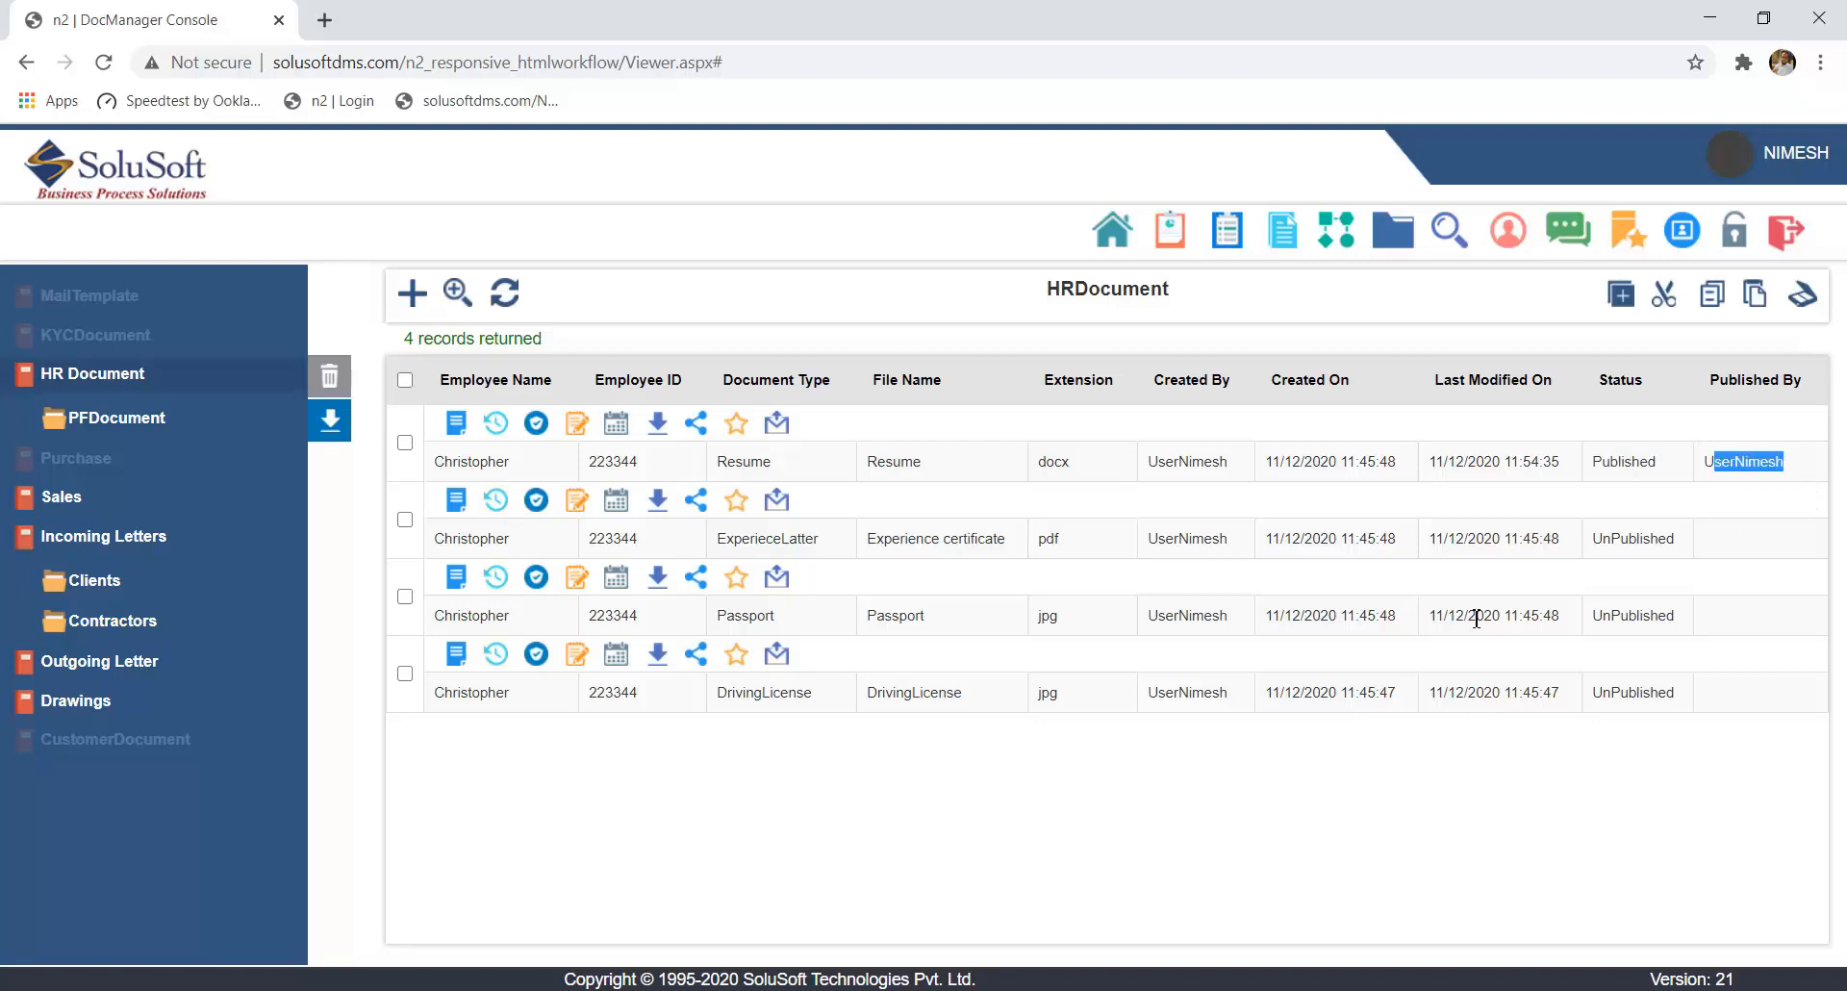
# - View the resume's index history and its document security settings from the HR document list, closing each dialog
pyautogui.click(497, 427)
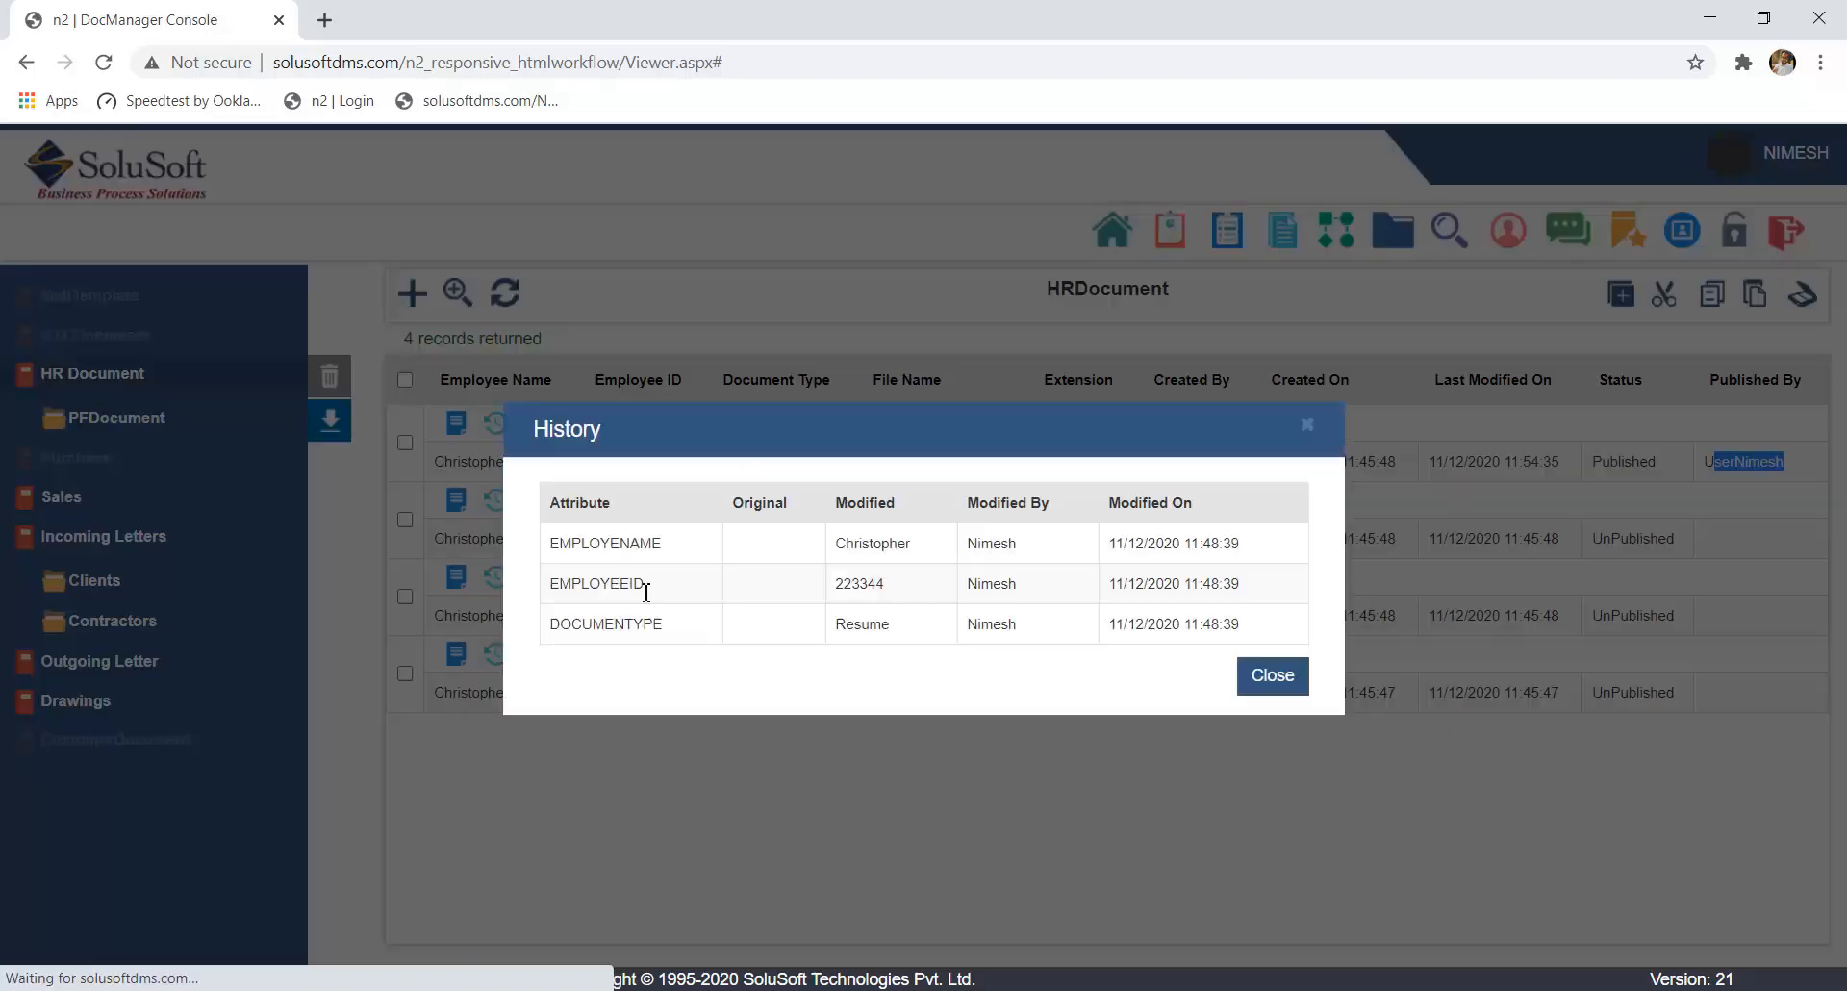
pyautogui.click(1284, 685)
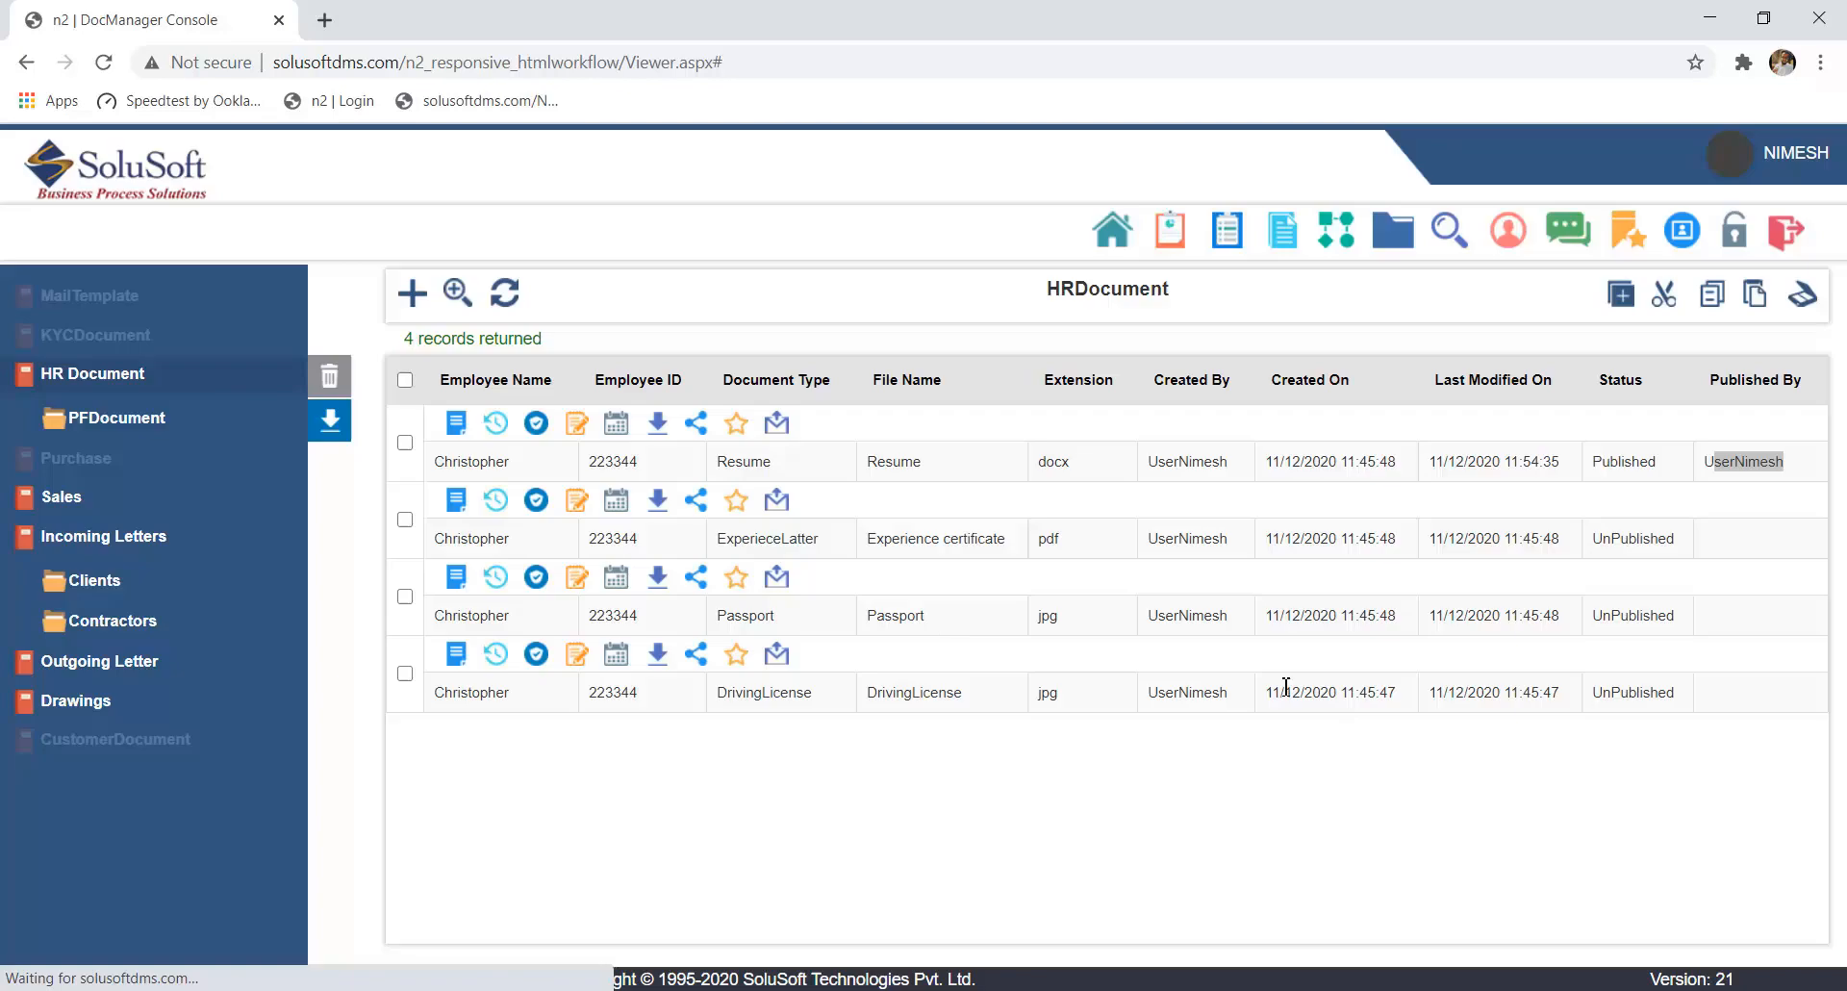
pyautogui.click(537, 424)
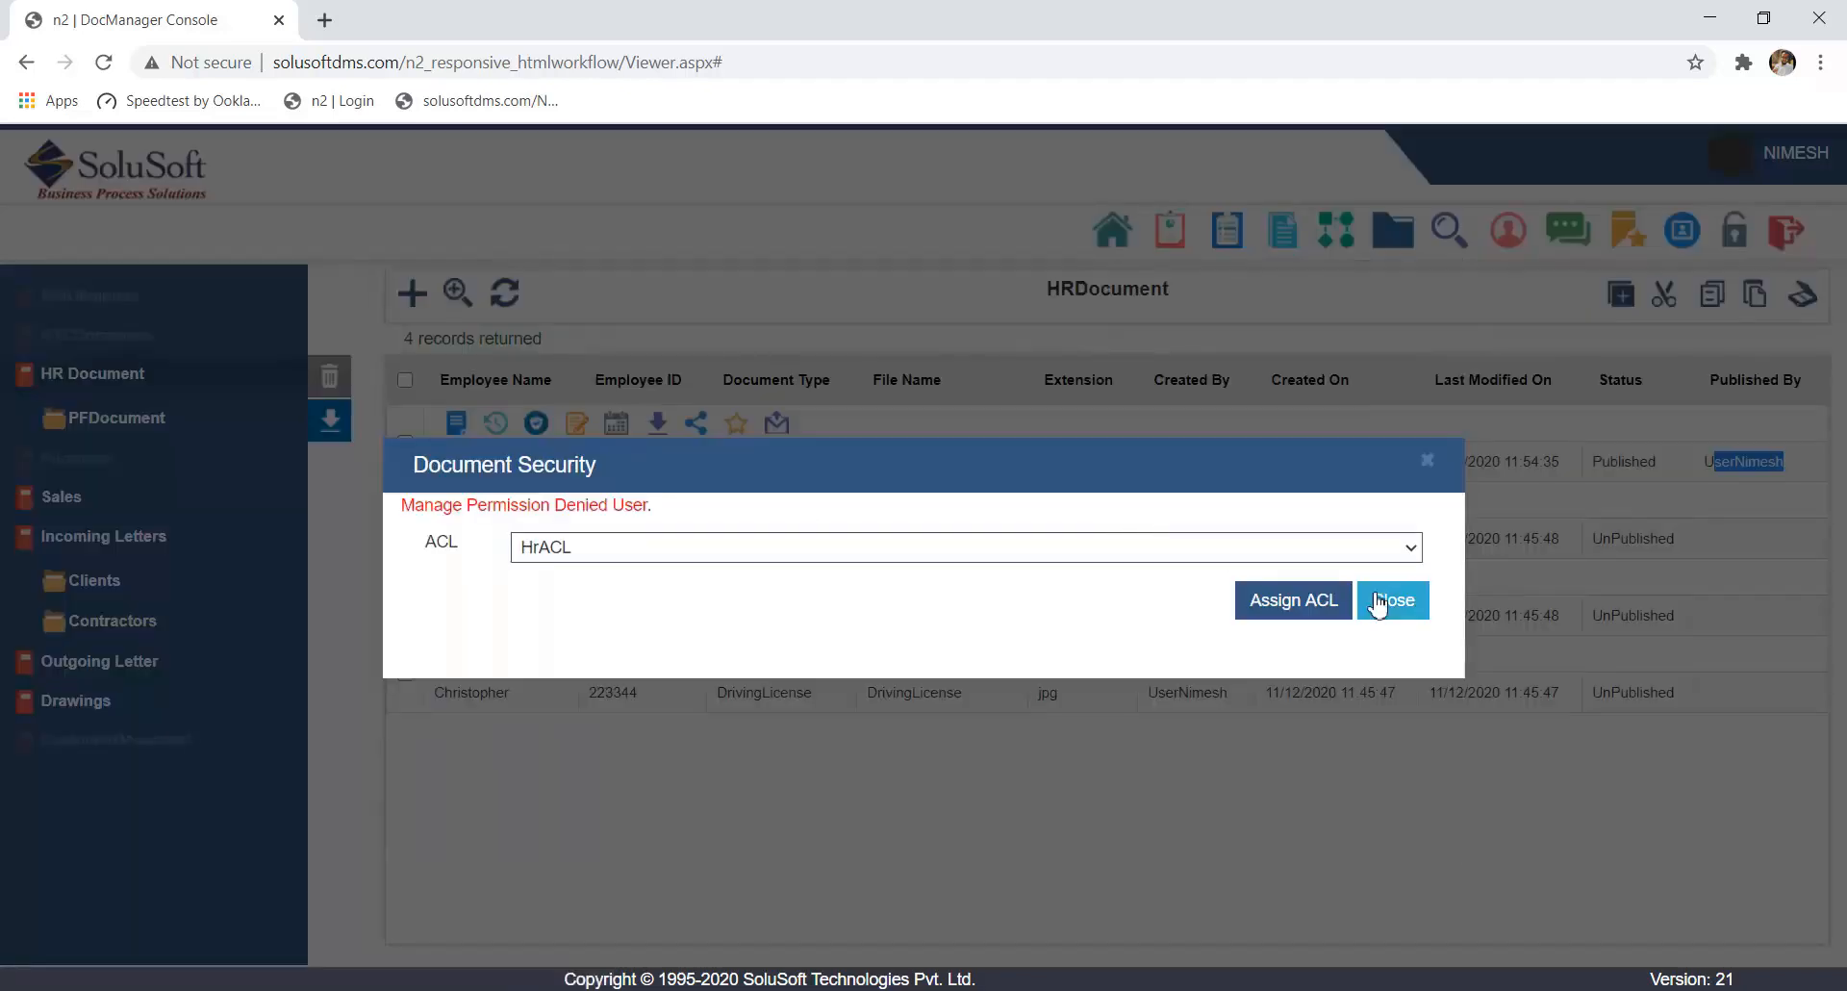
pyautogui.click(1397, 606)
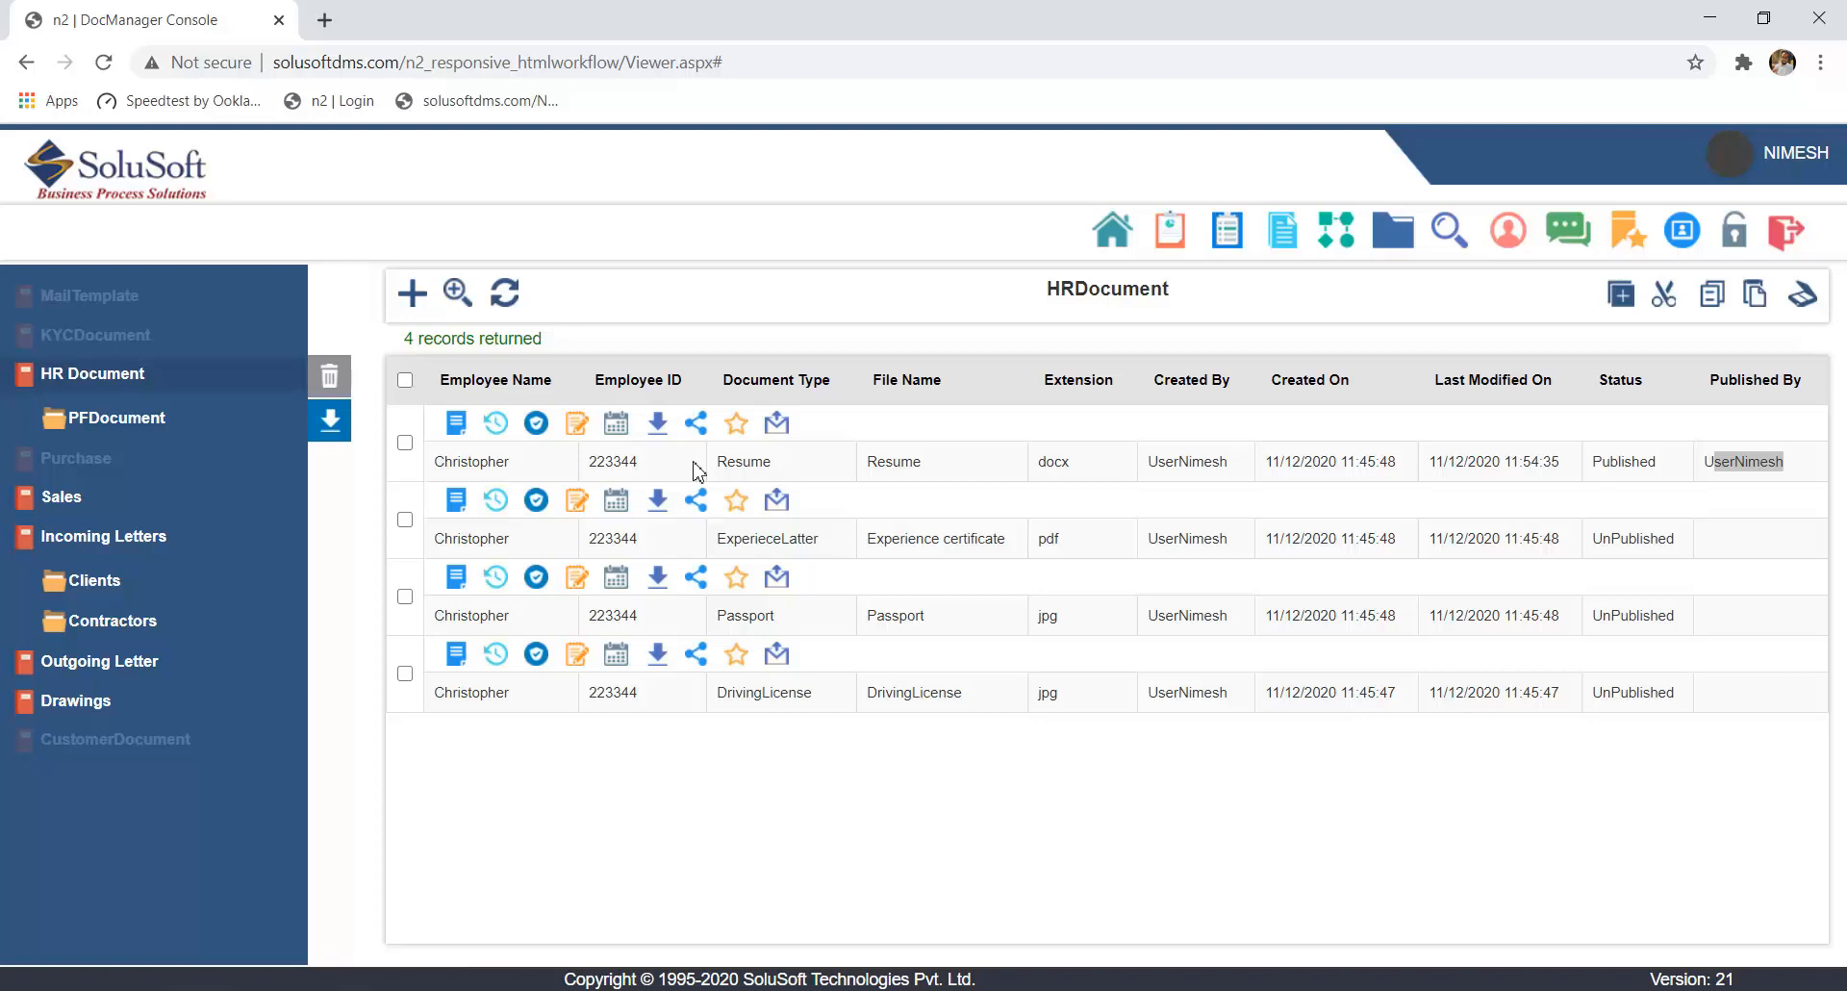
pyautogui.click(1767, 459)
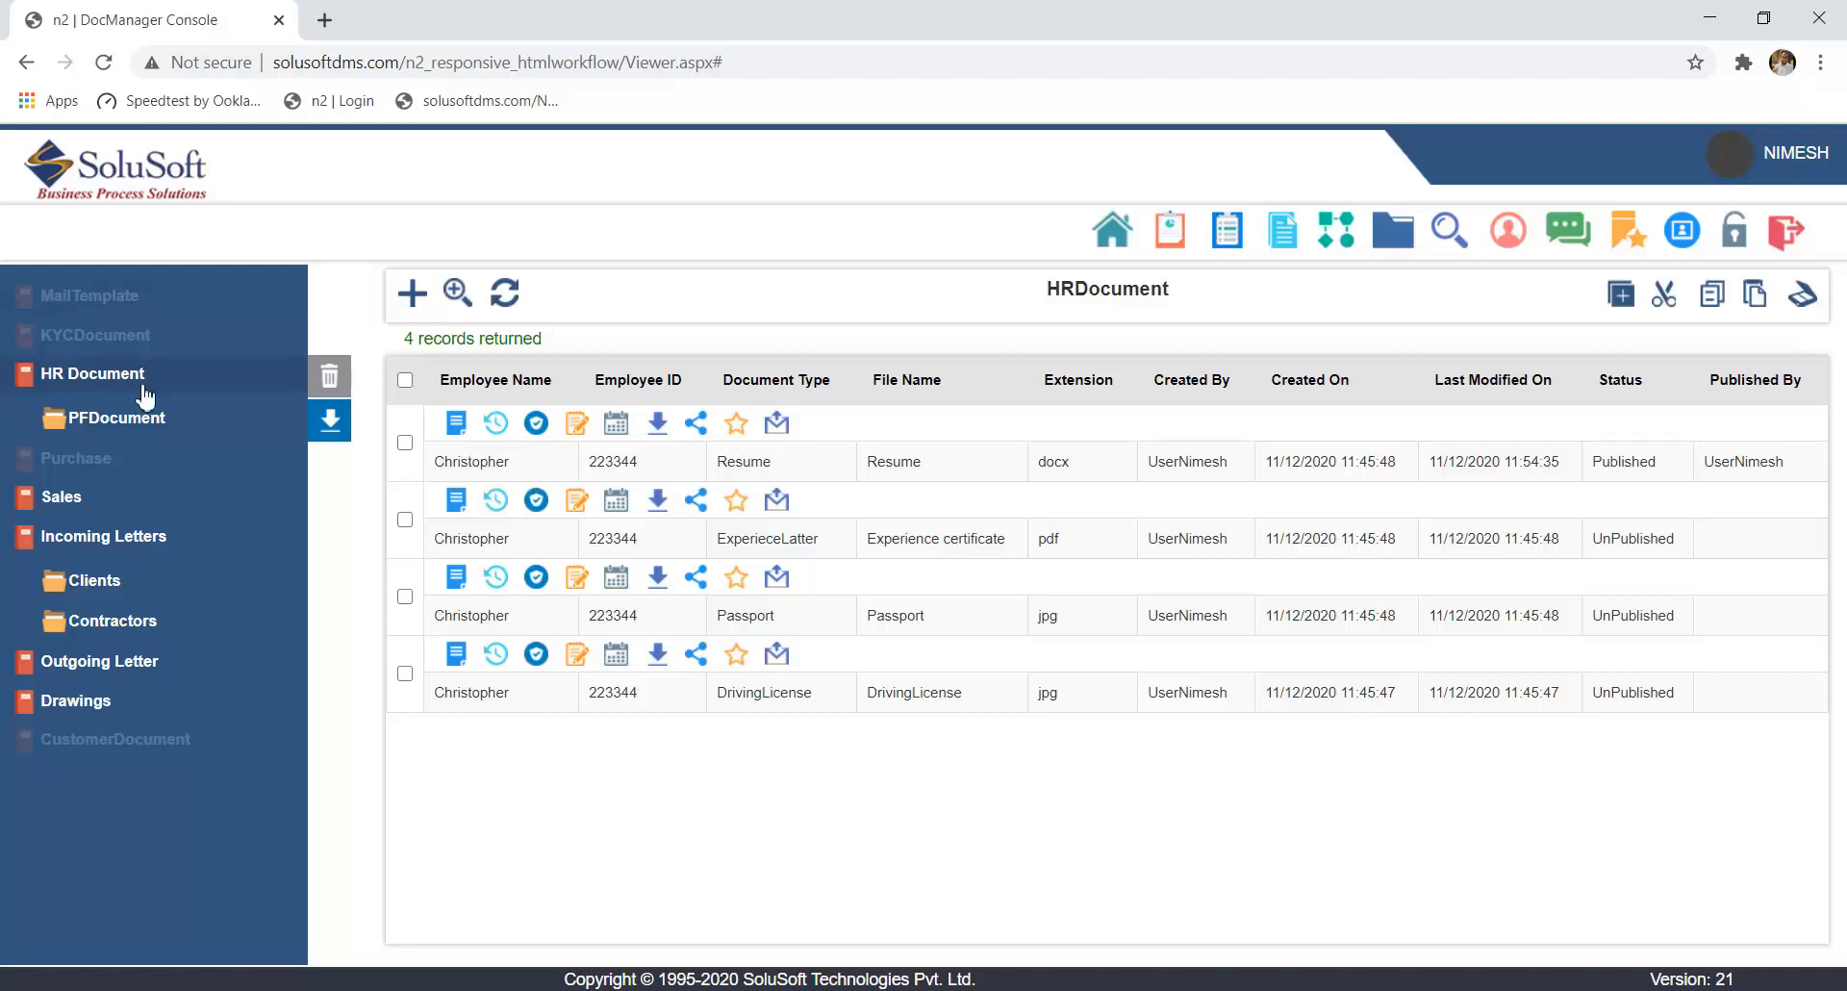
# - Save the resume's file name as Resume and copy the document's share link from its Share Document dialog
pyautogui.click(579, 429)
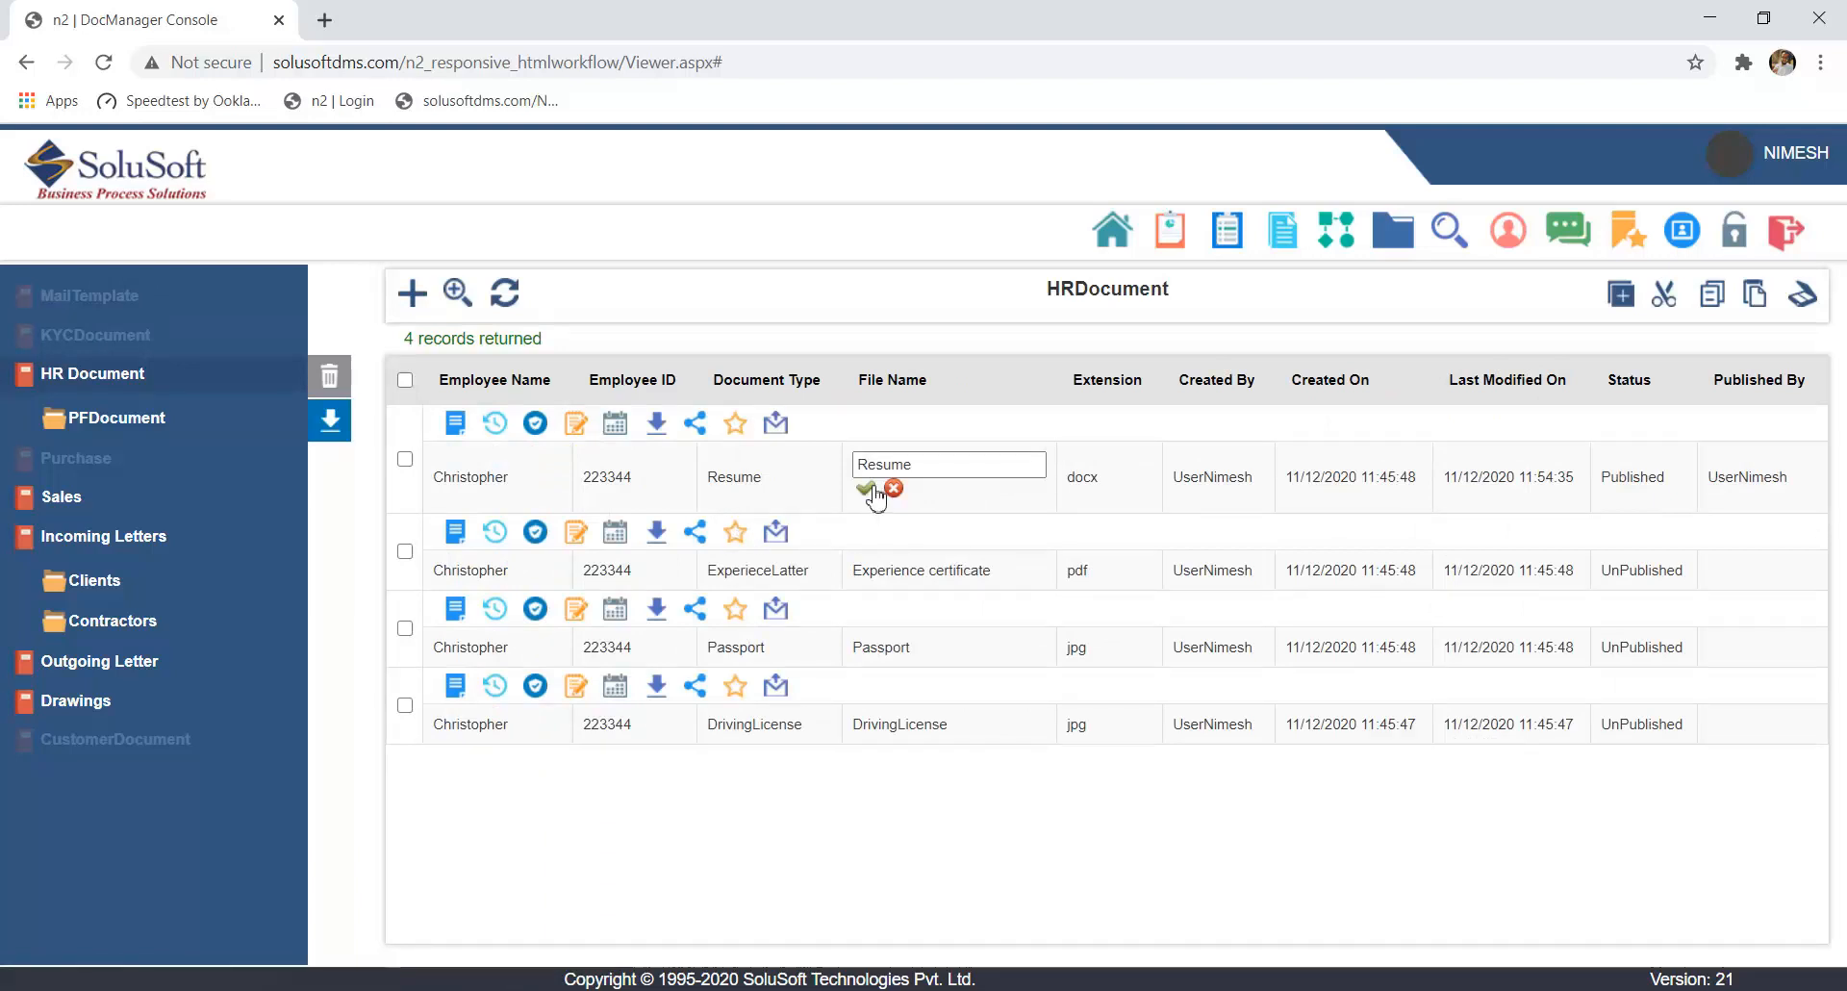
pyautogui.click(865, 489)
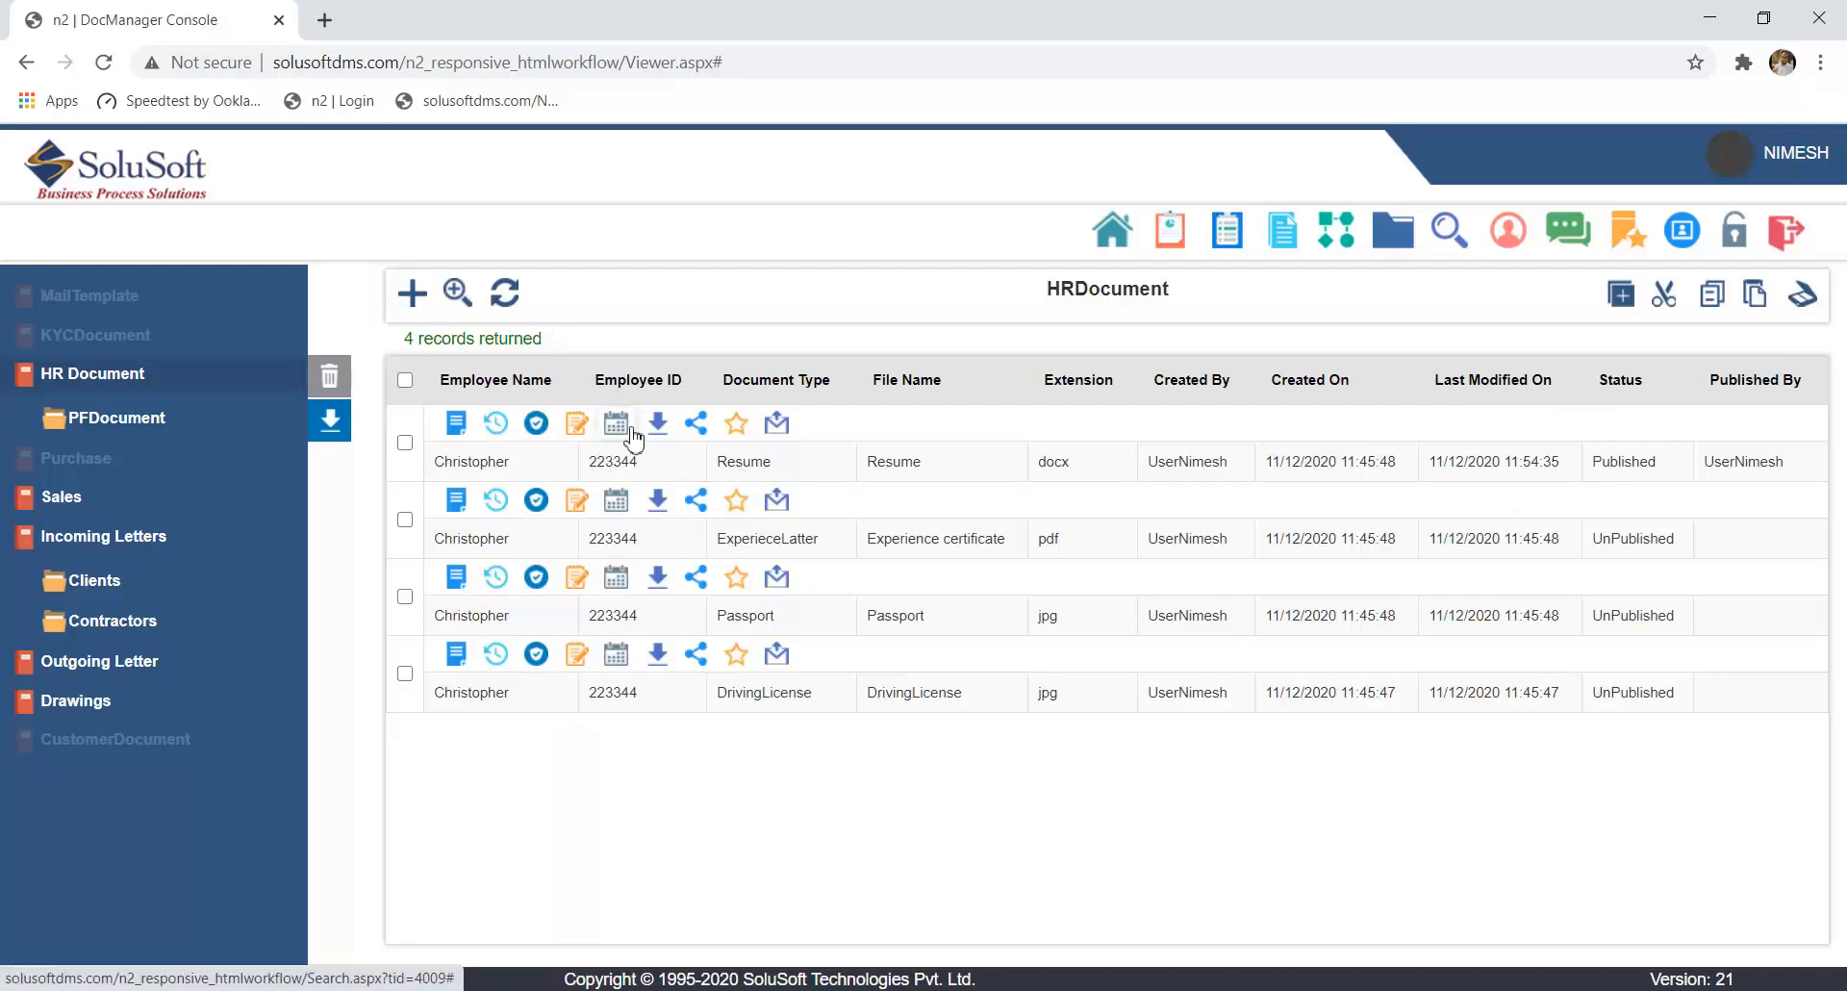
pyautogui.click(696, 425)
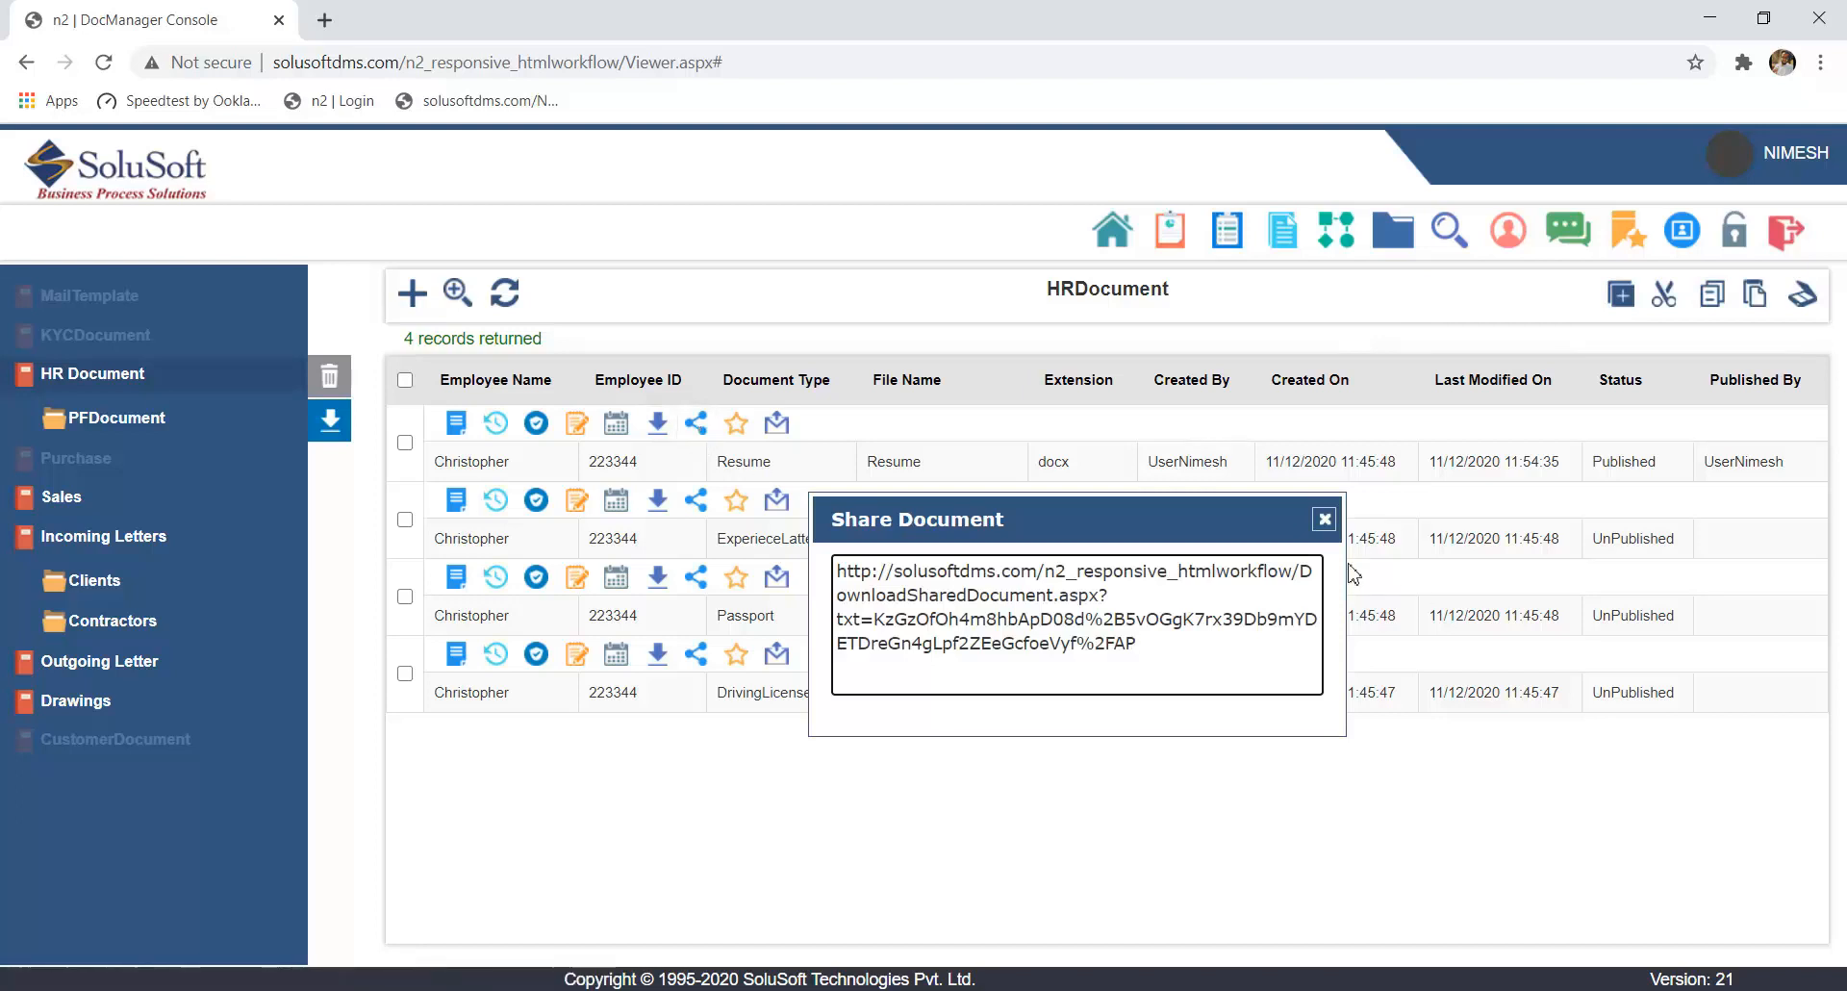
pyautogui.click(1325, 521)
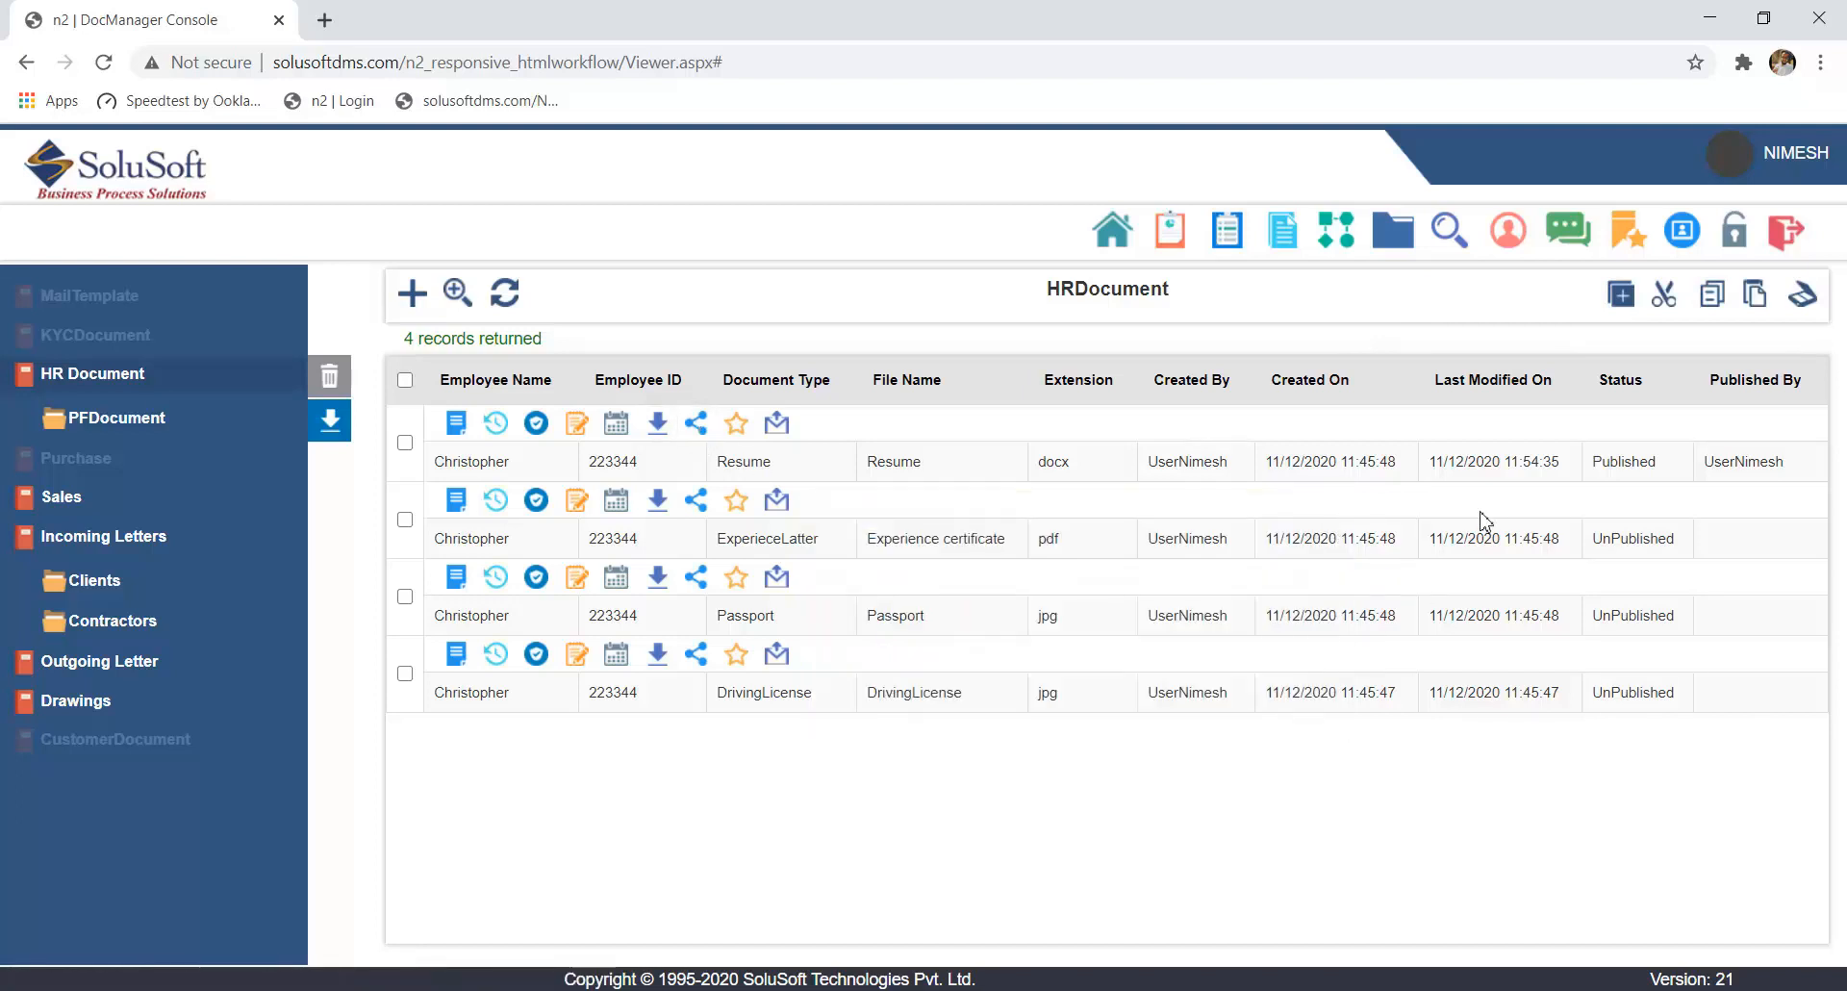
# - Load the resume's copied share link in a maximized incognito browser window
pyautogui.hotkey('ctrl', 'shift', 'n')
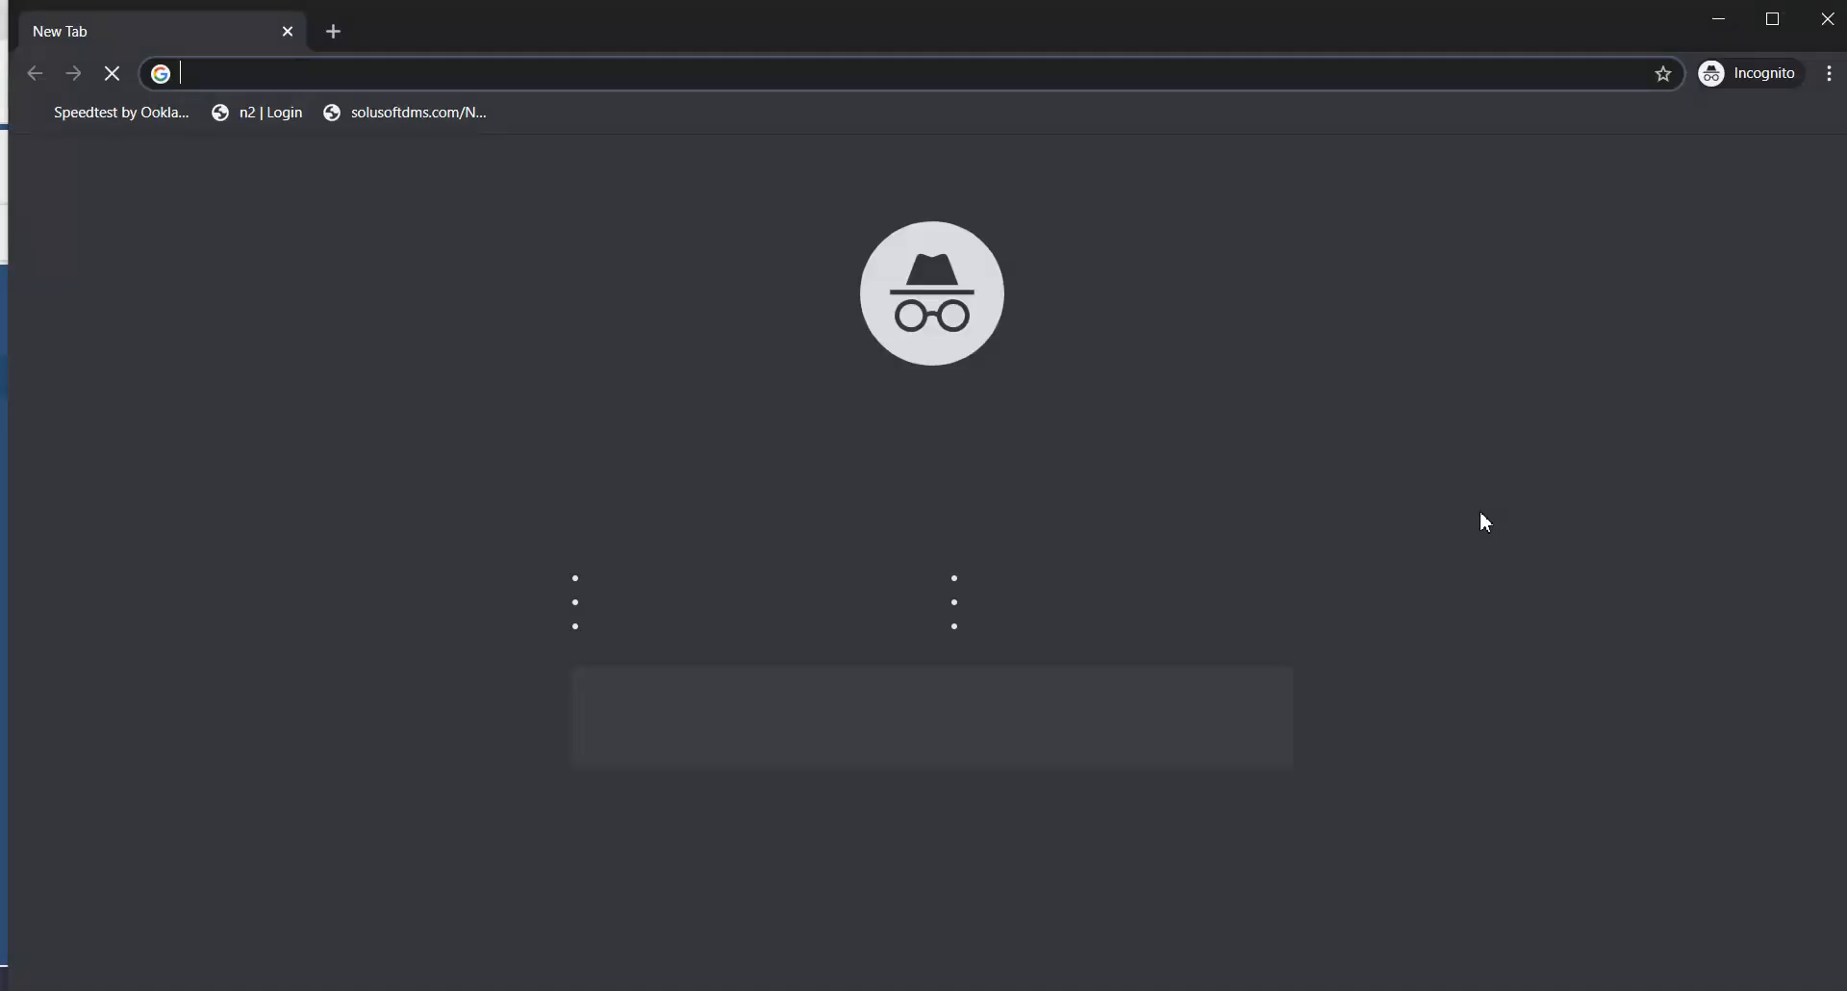
pyautogui.click(1774, 19)
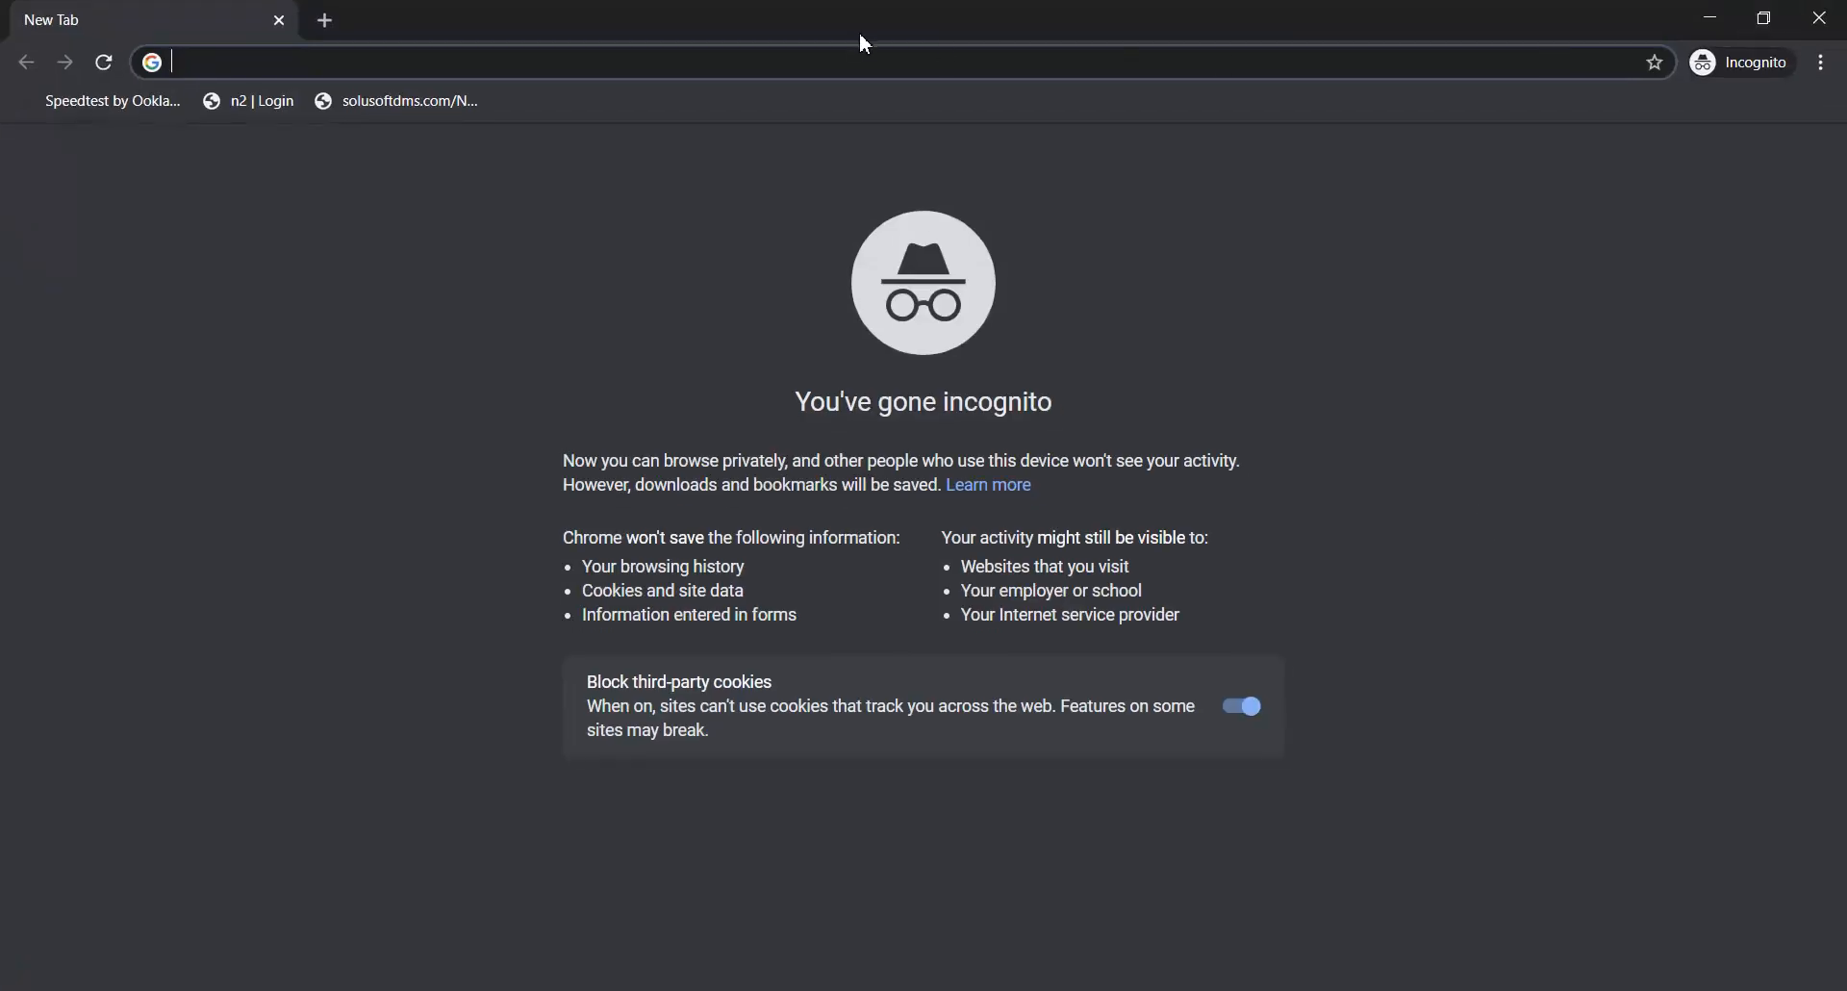
pyautogui.hotkey('ctrl', 'v')
pyautogui.press('Return')
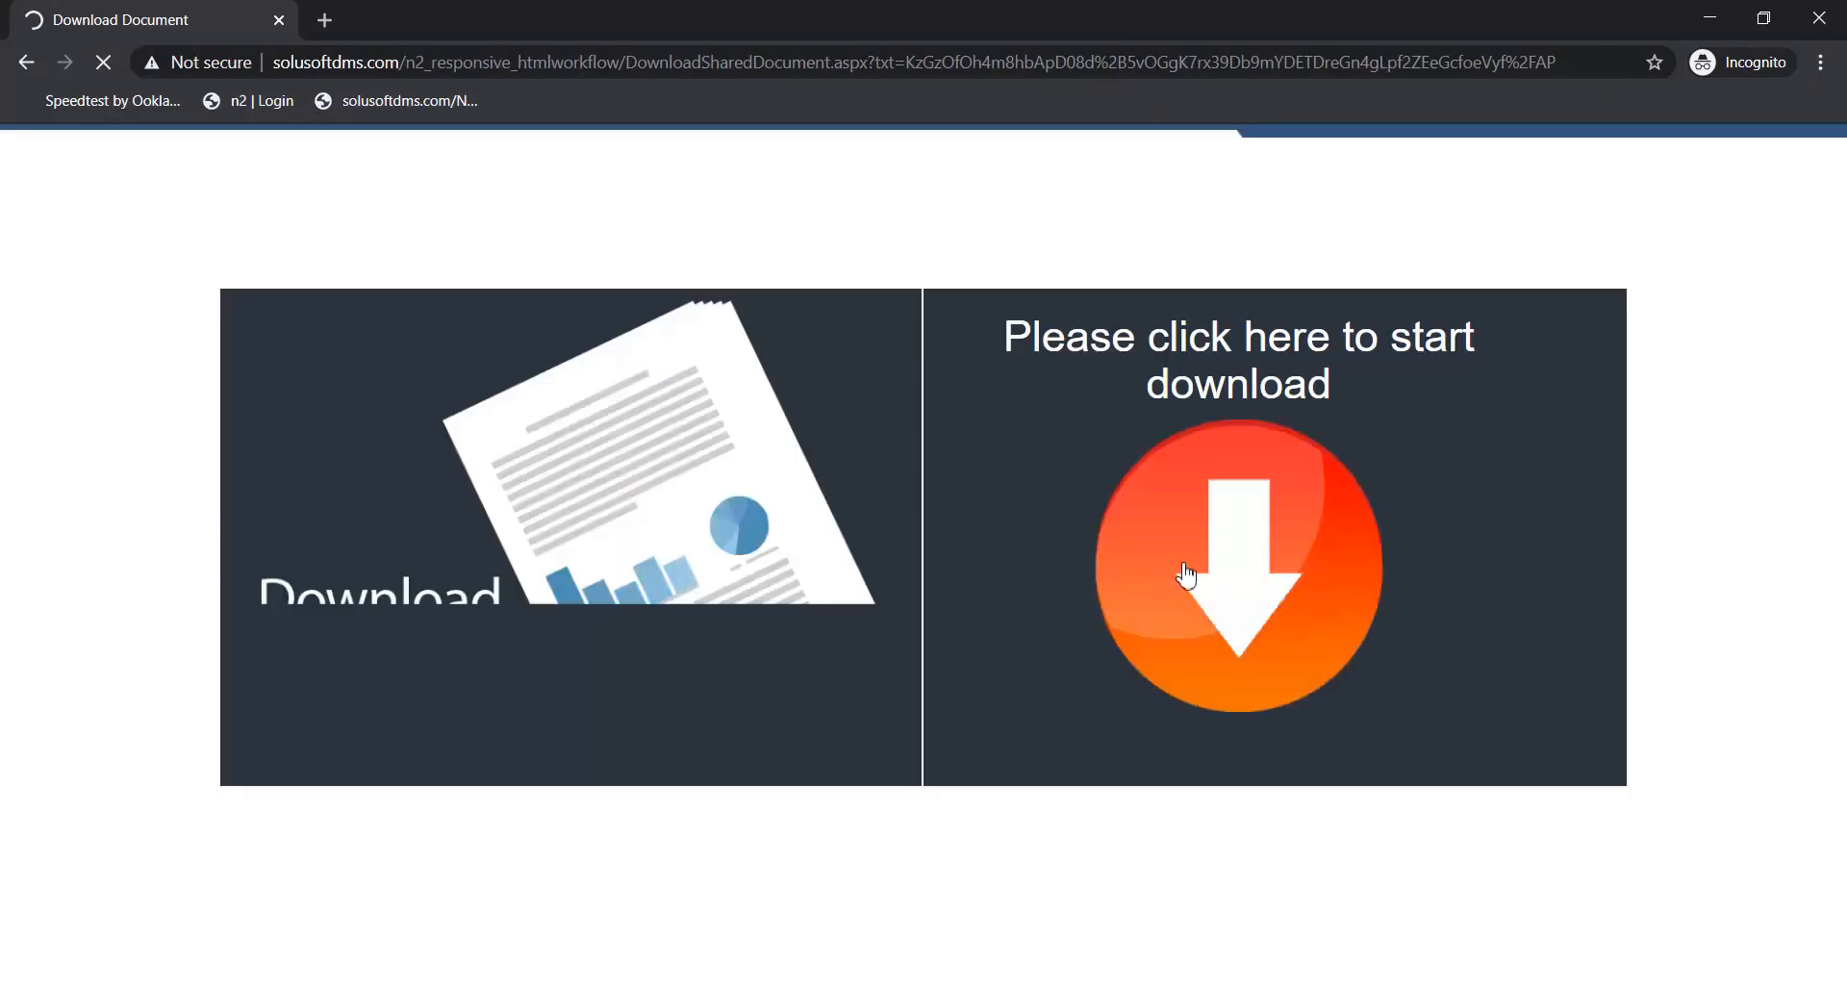
# - Download the shared resume from the Download Document page and close the incognito window
pyautogui.click(1227, 577)
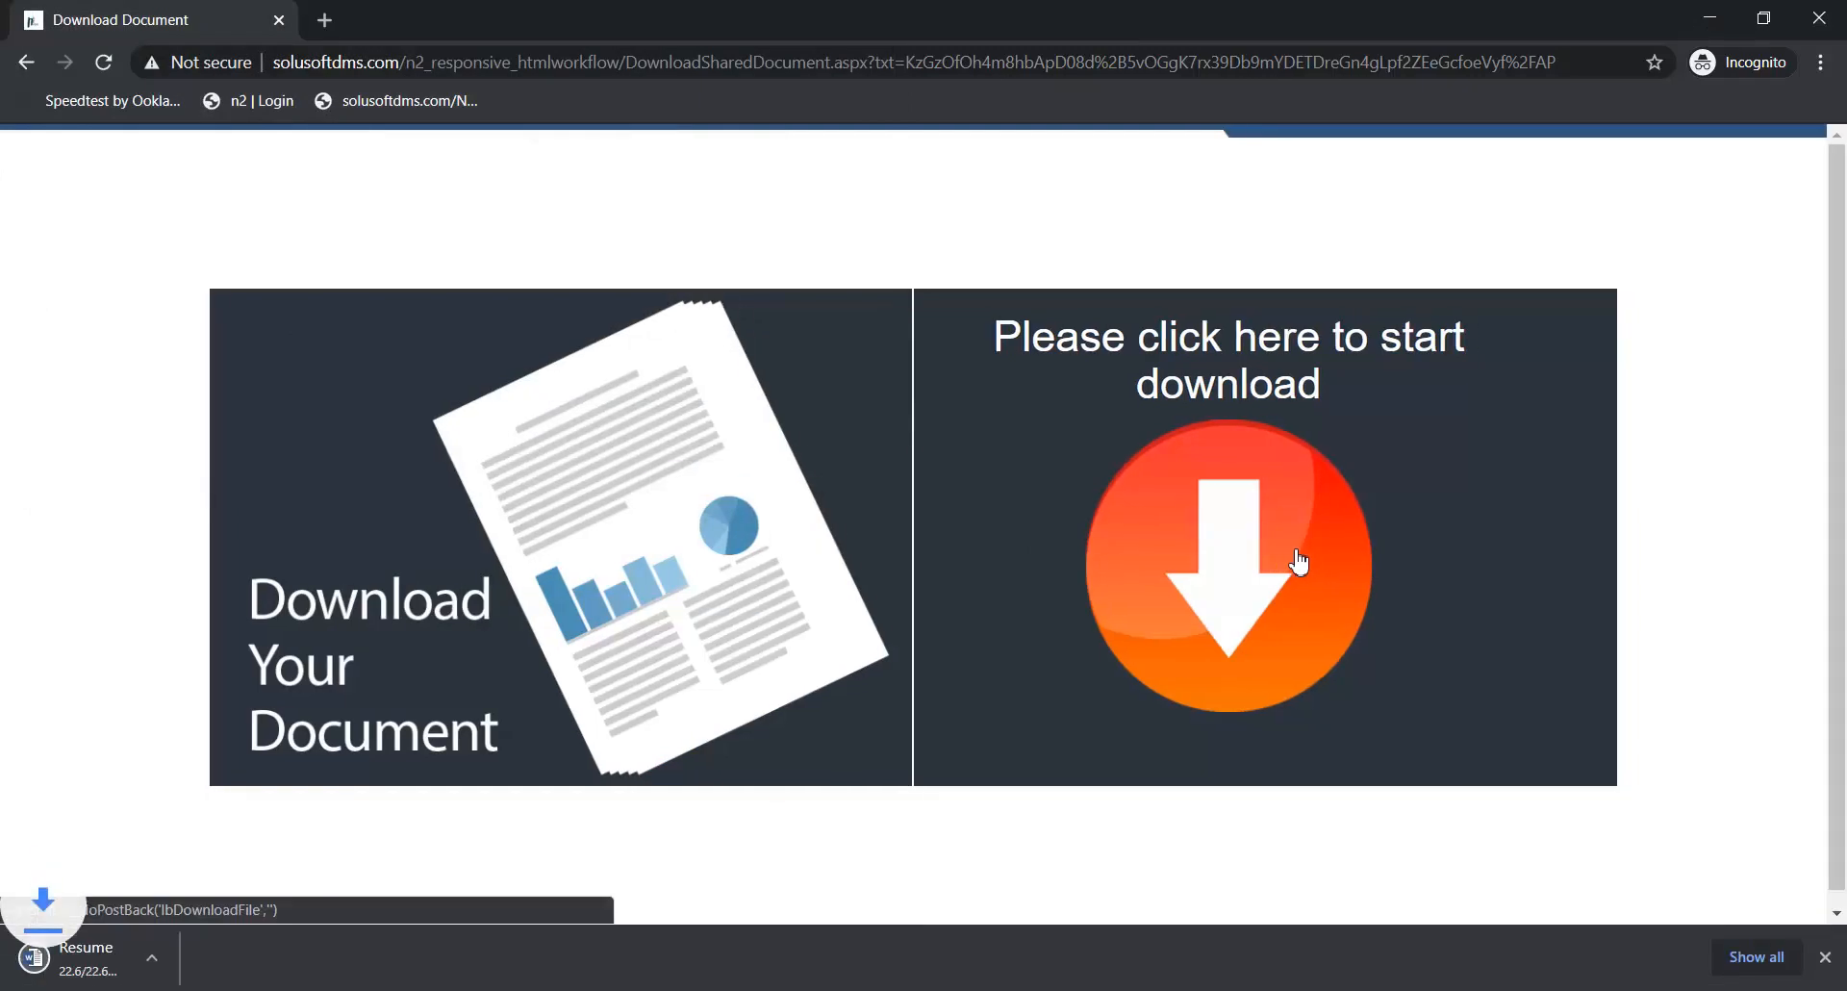
pyautogui.click(1825, 956)
pyautogui.click(1810, 29)
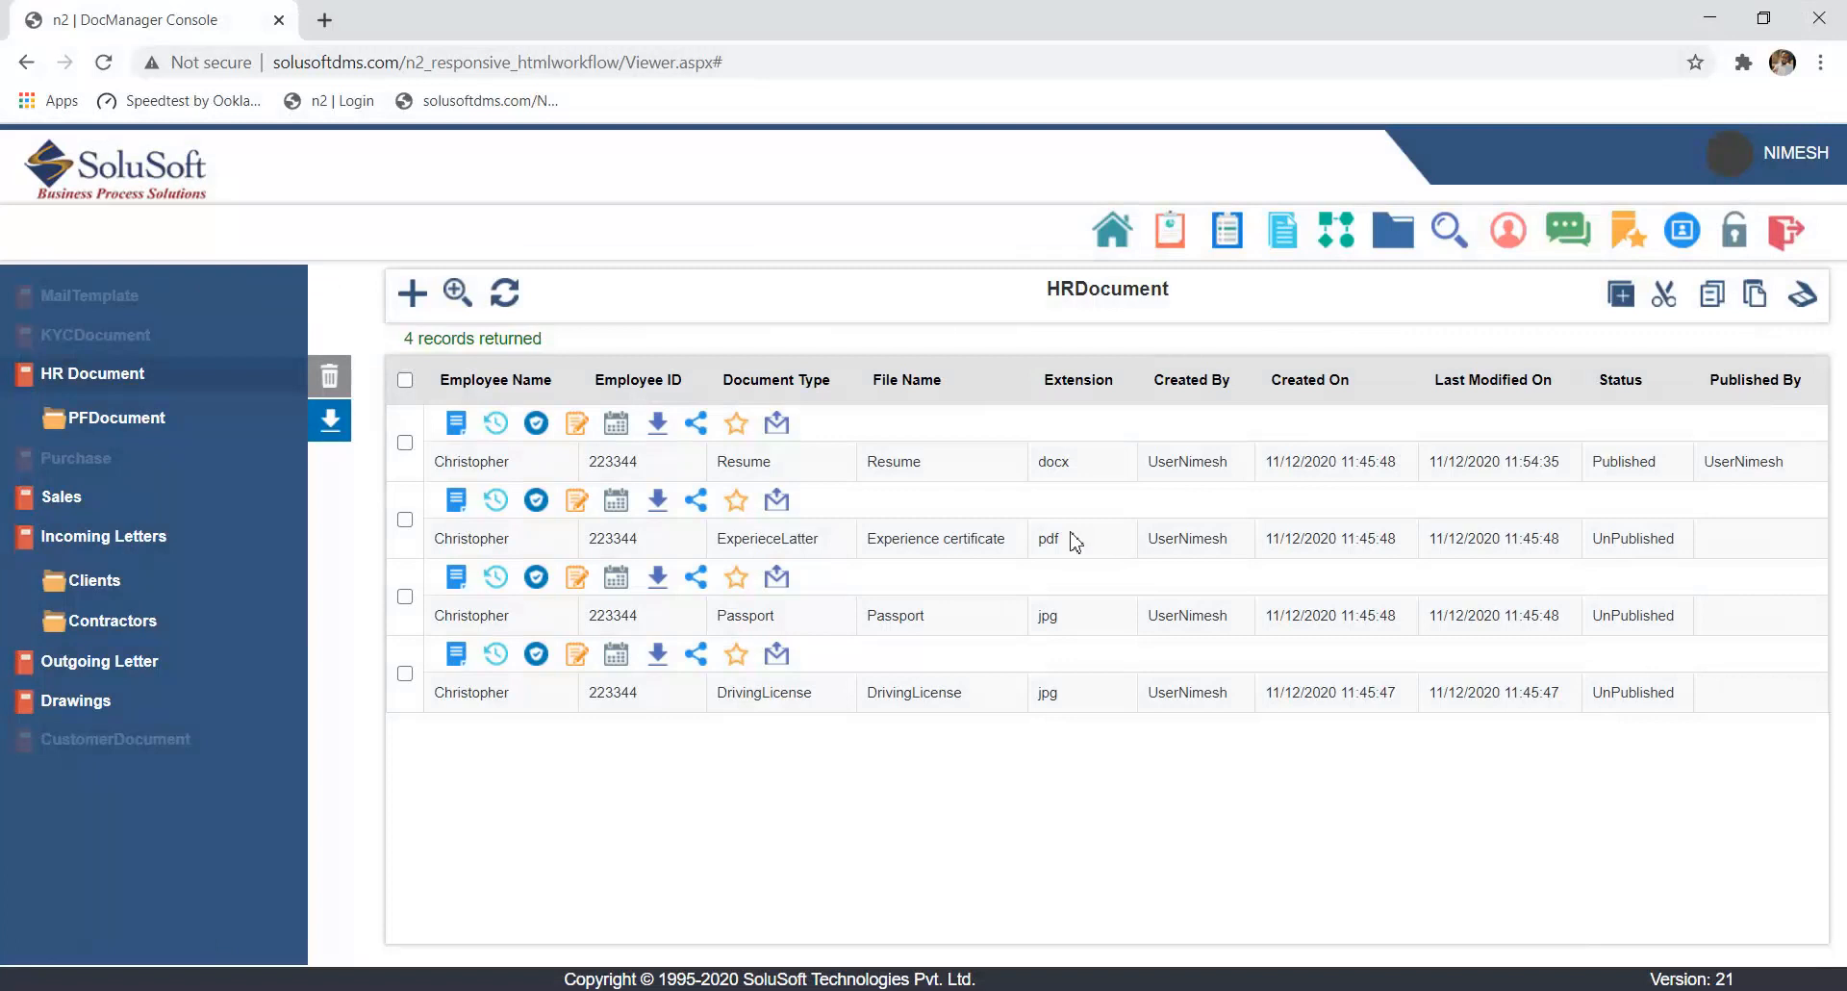
# - Bookmark the resume and list the bookmarked documents of the HRDocument template
pyautogui.click(739, 428)
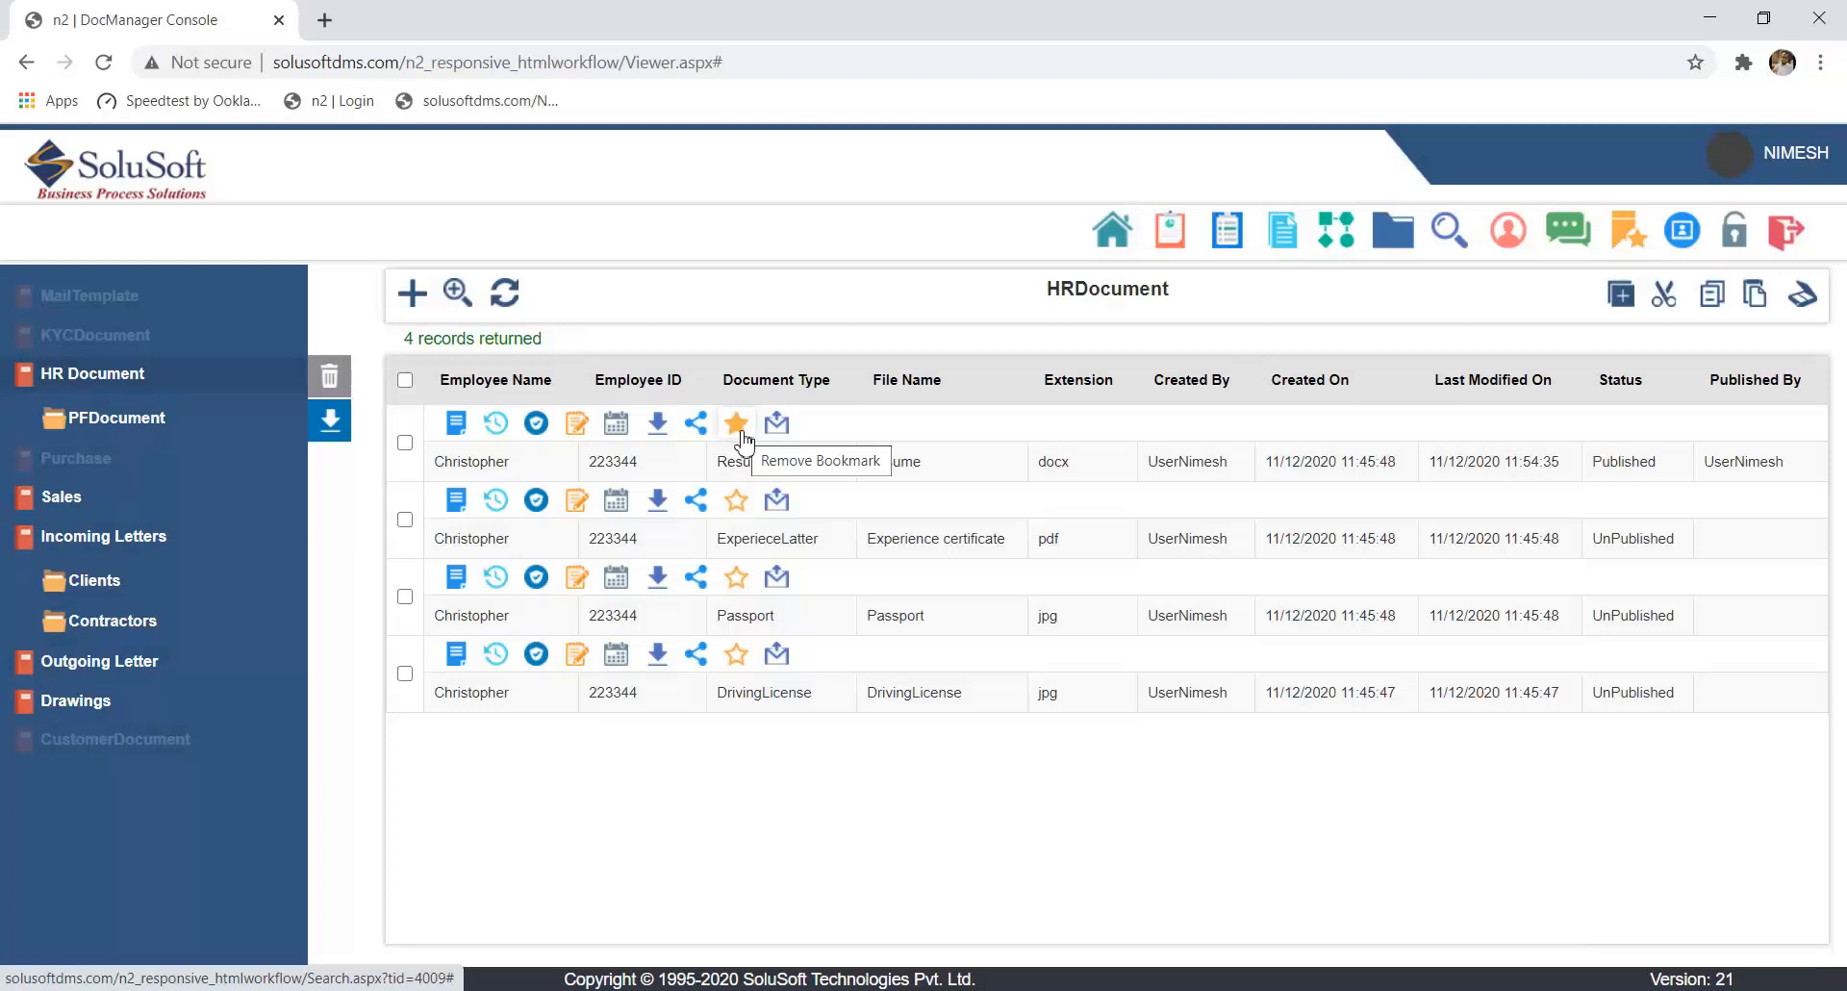
pyautogui.click(1115, 233)
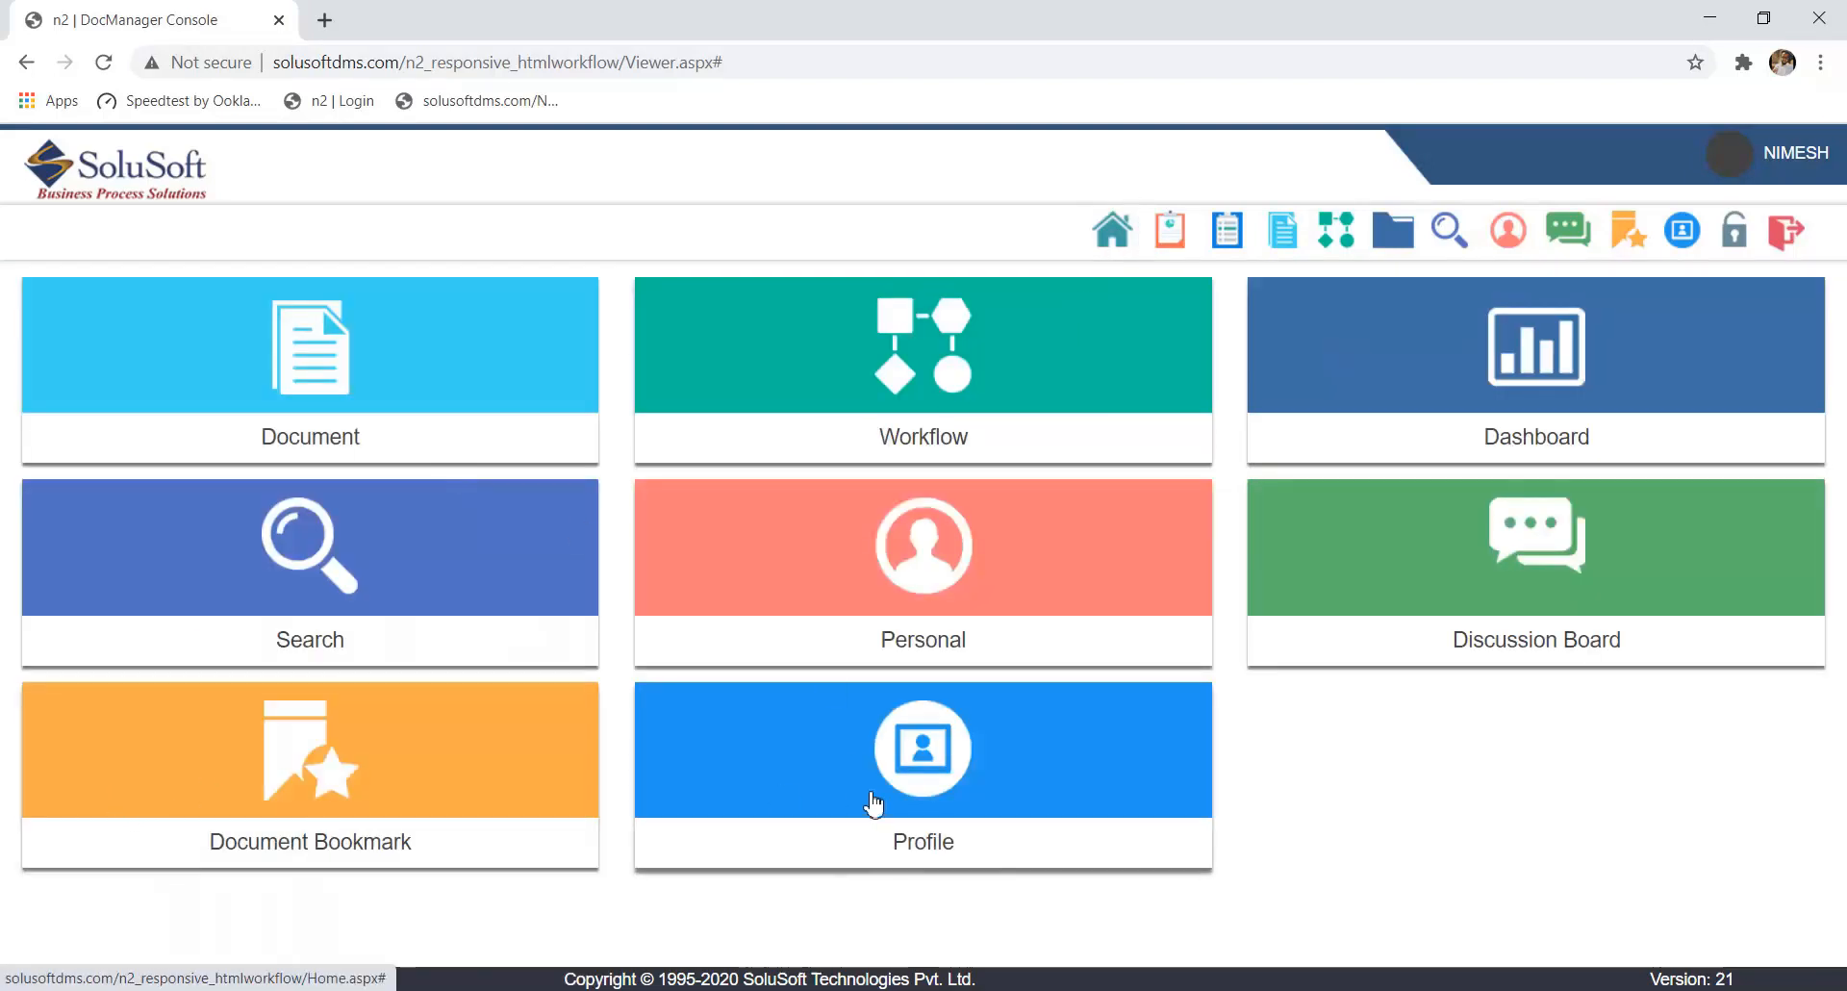
pyautogui.click(414, 767)
pyautogui.click(796, 365)
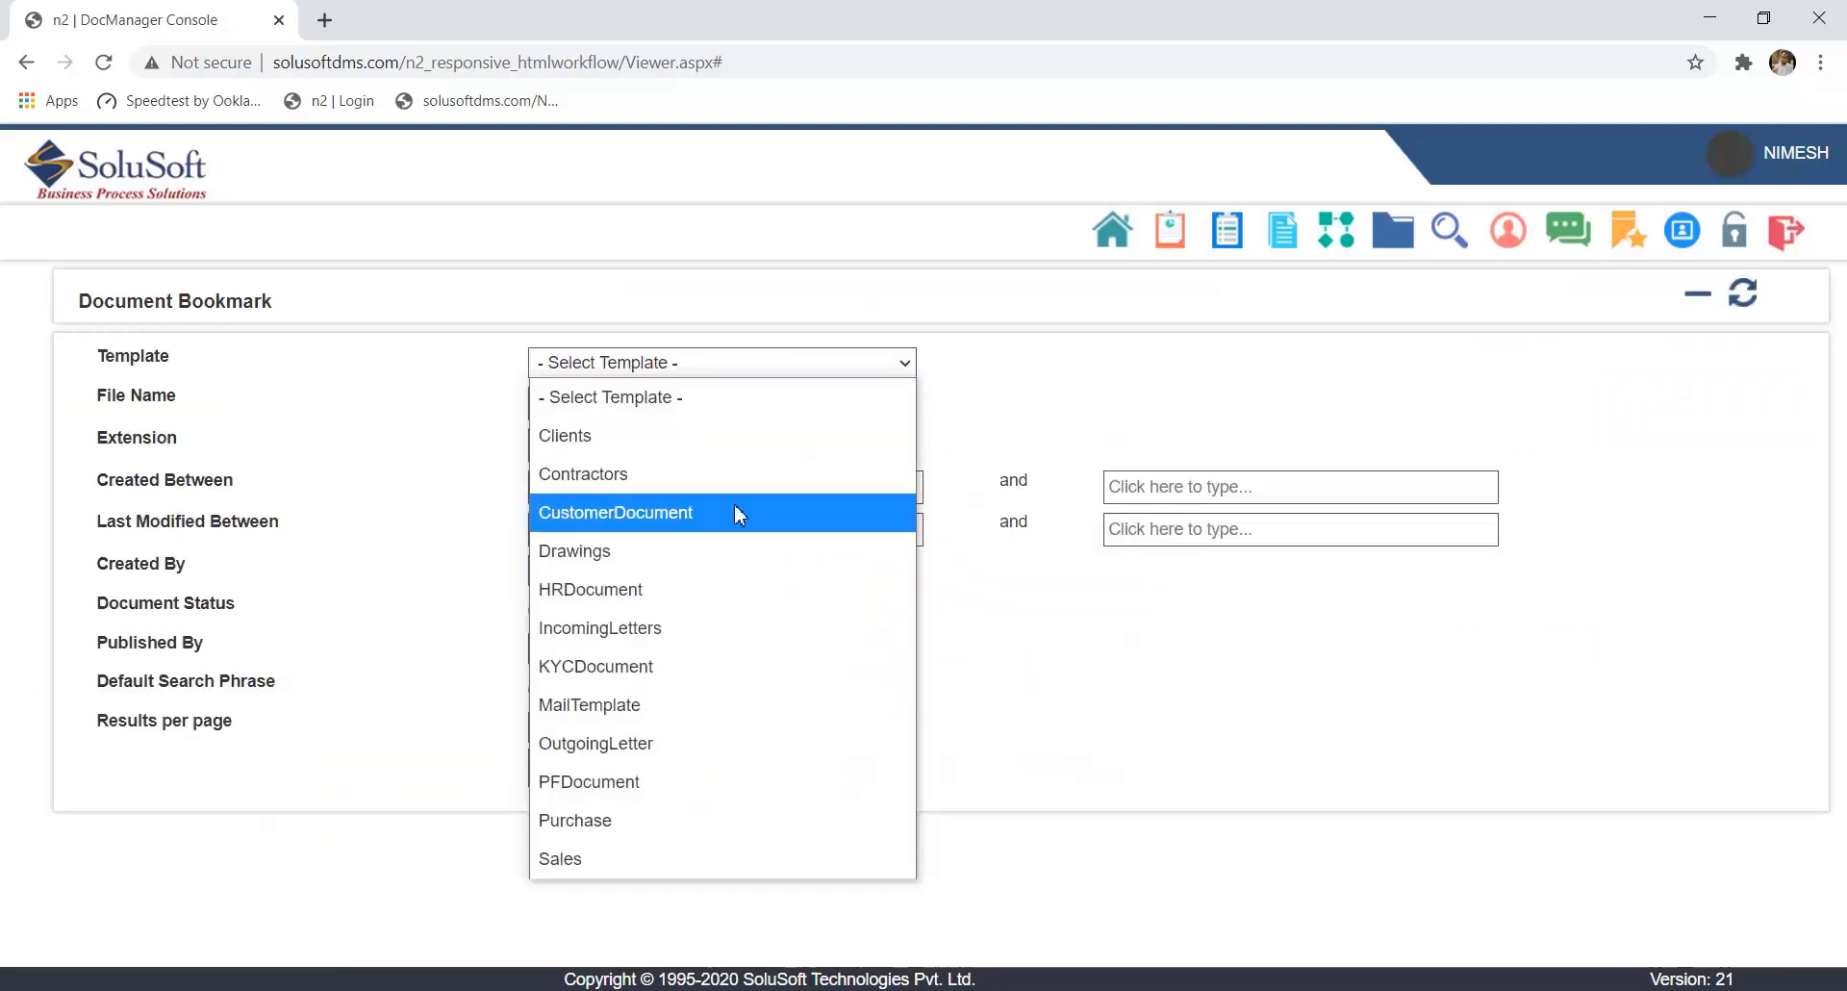
pyautogui.click(714, 595)
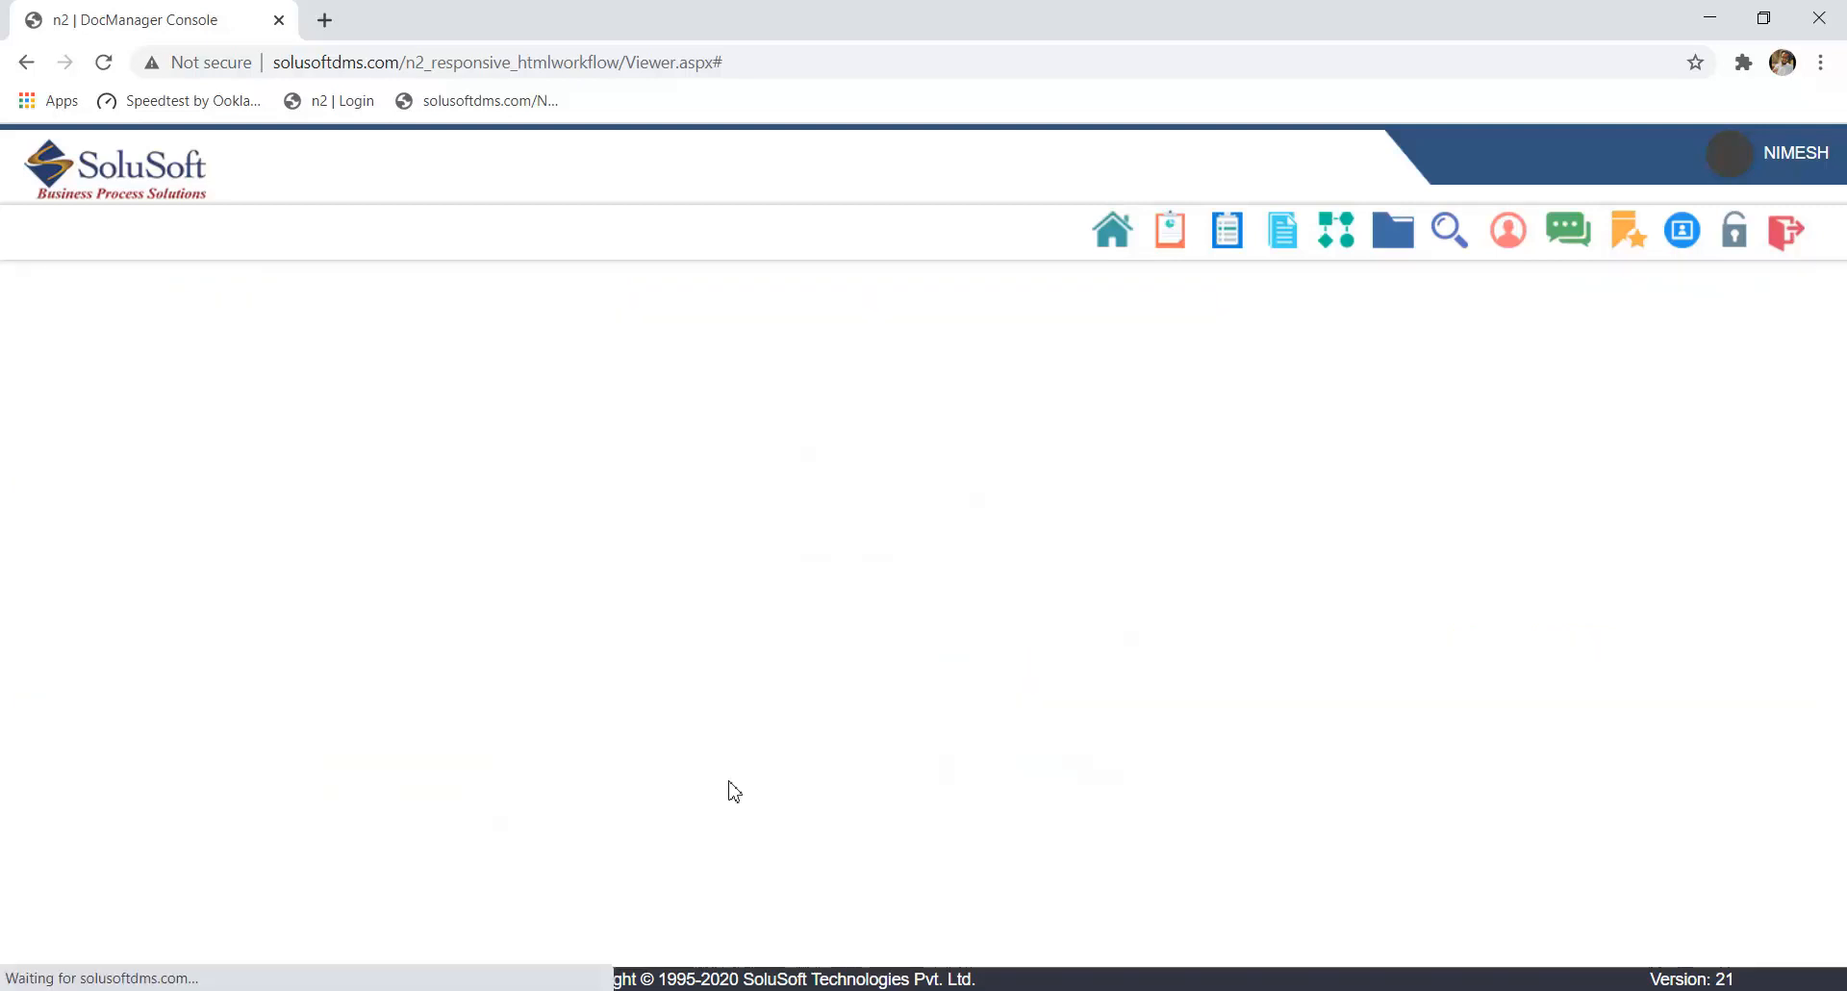
pyautogui.click(712, 900)
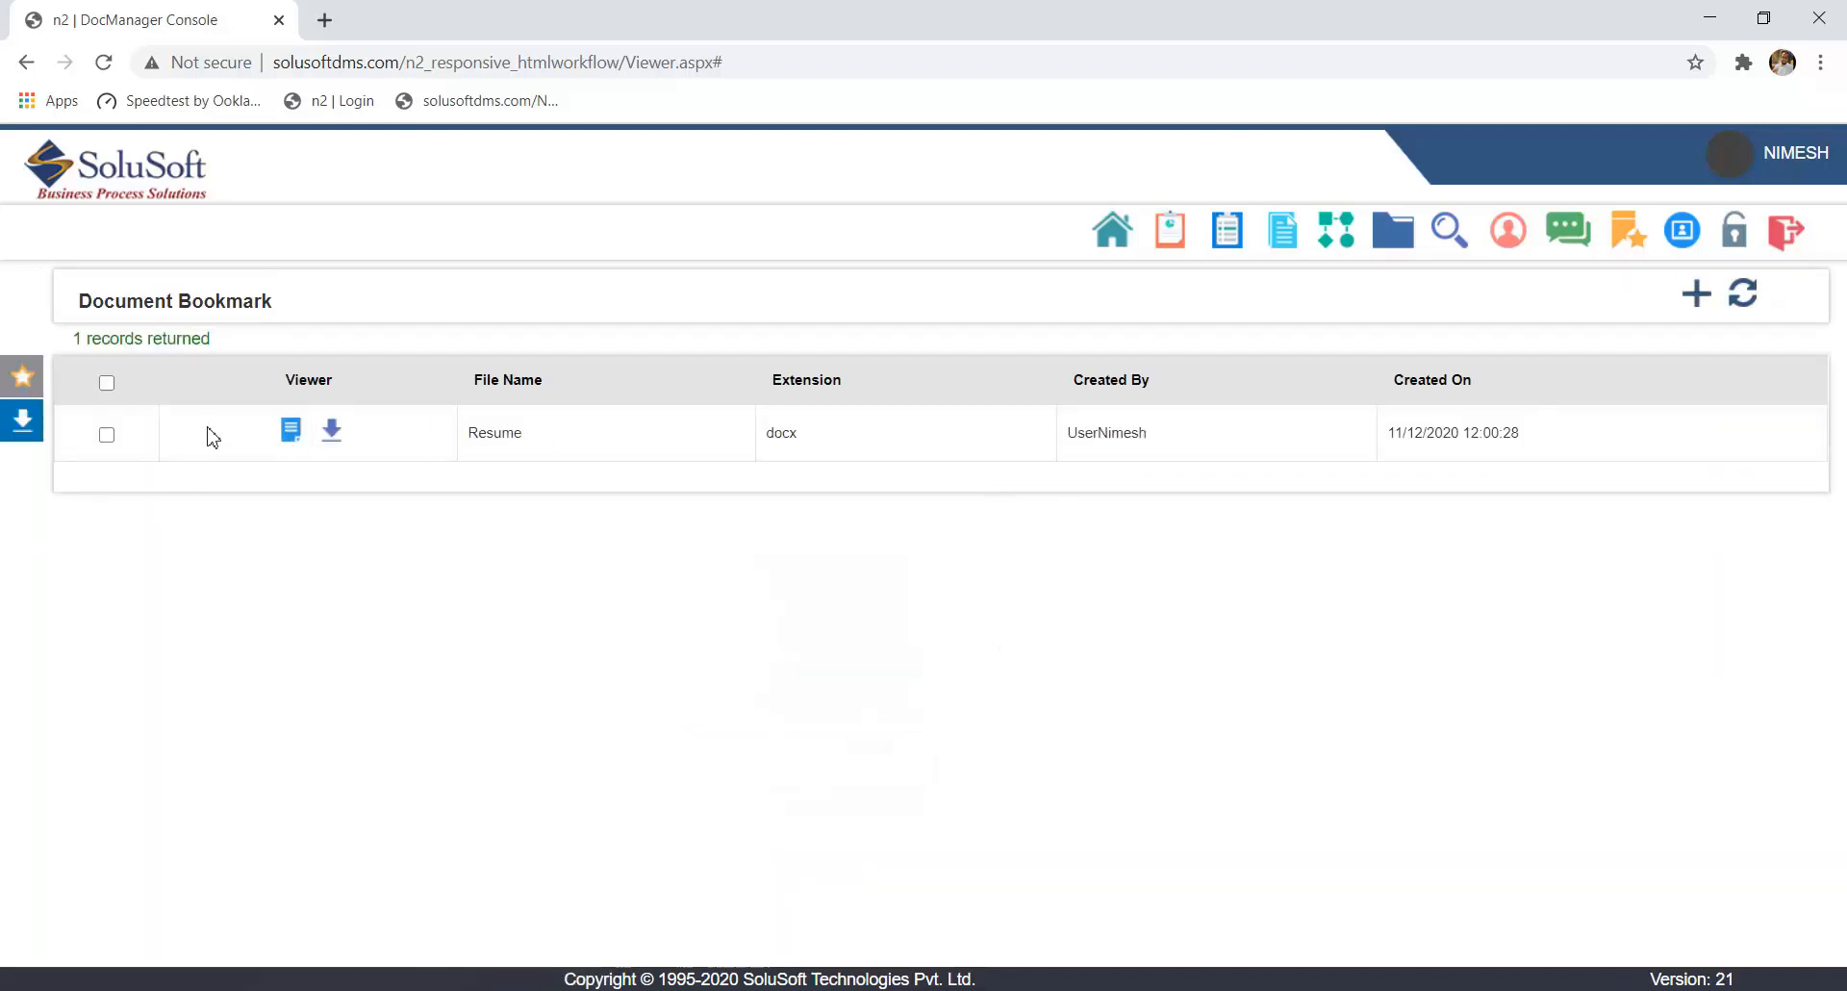
# - Return to the HR Document template and list its documents with an unfiltered search
pyautogui.click(1107, 237)
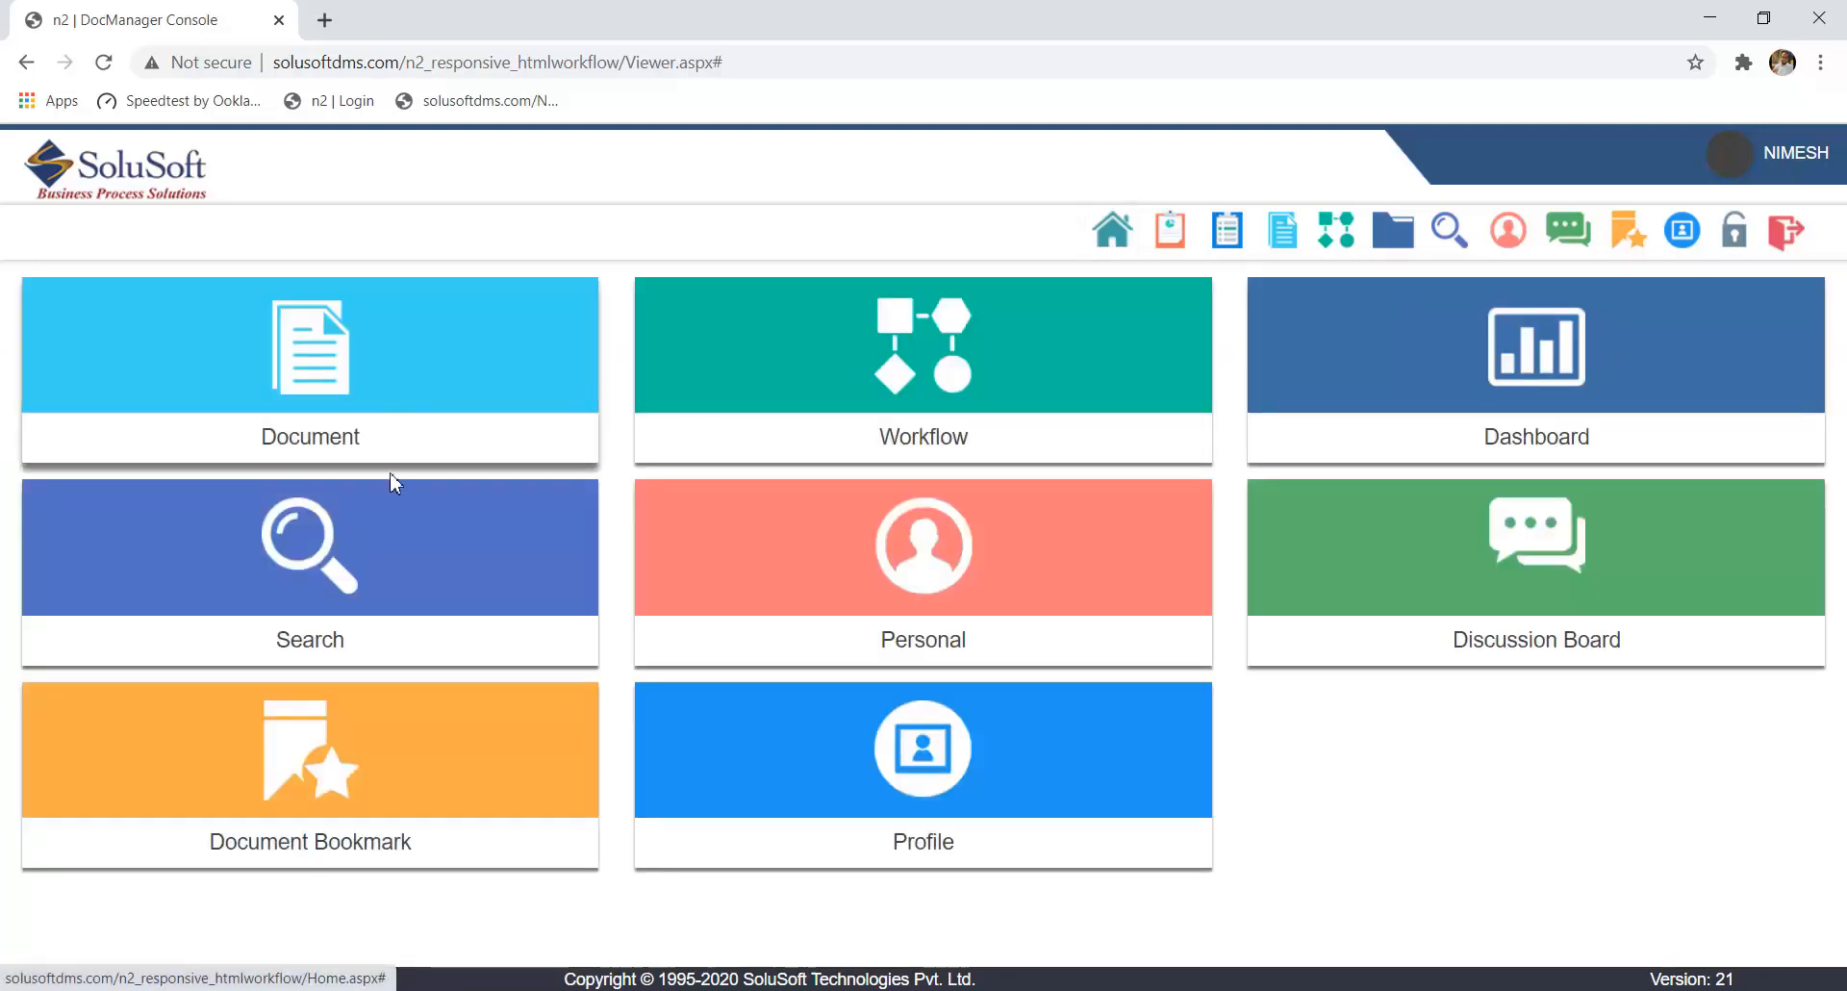
pyautogui.click(402, 418)
pyautogui.click(140, 380)
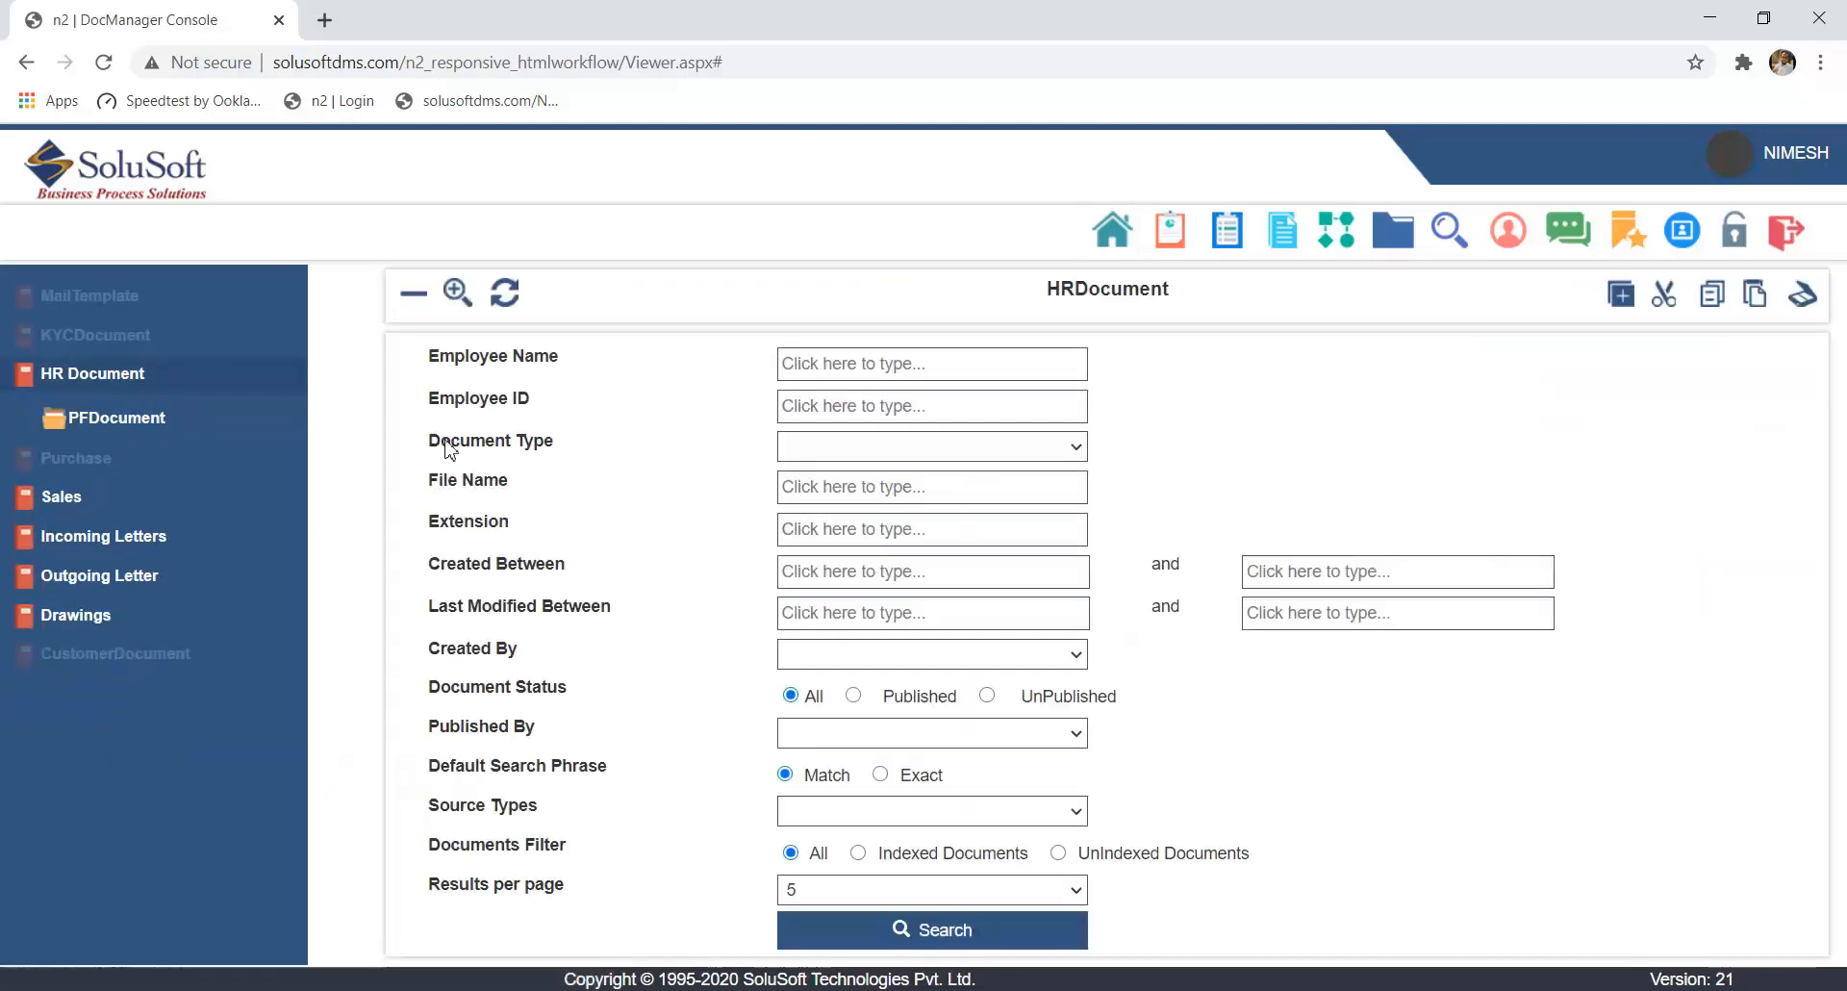
pyautogui.click(982, 929)
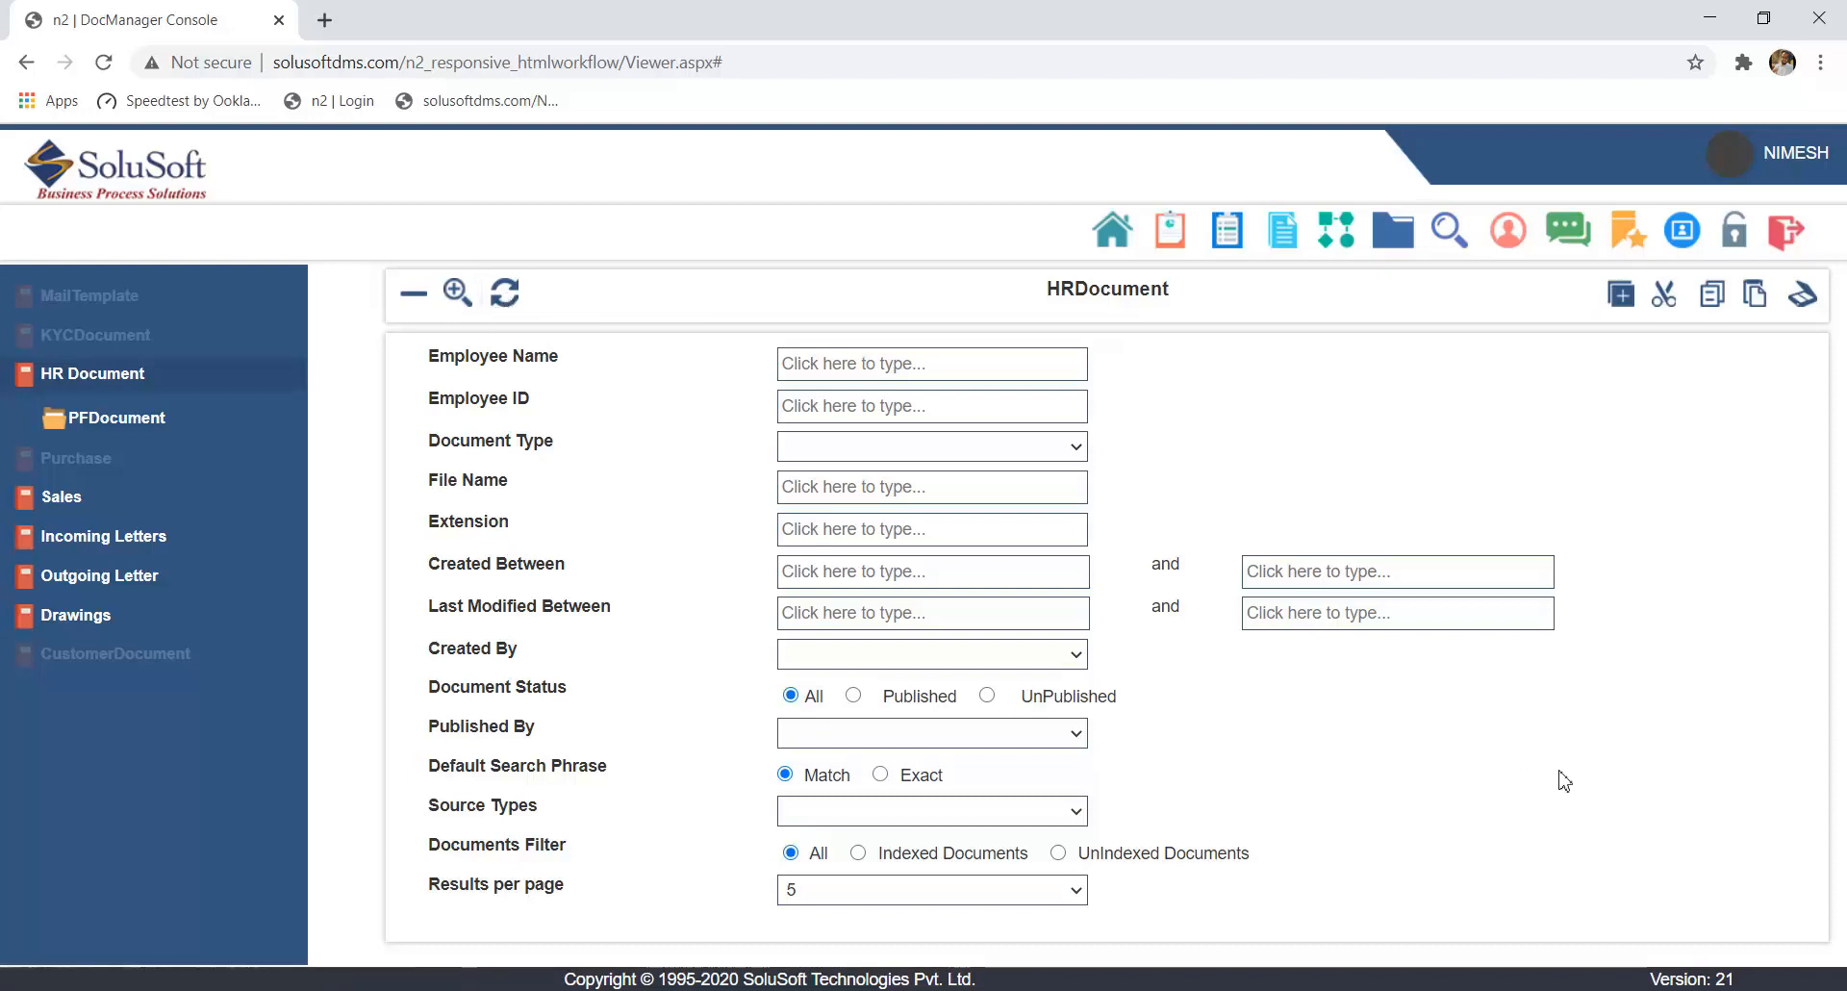
pyautogui.press('Return')
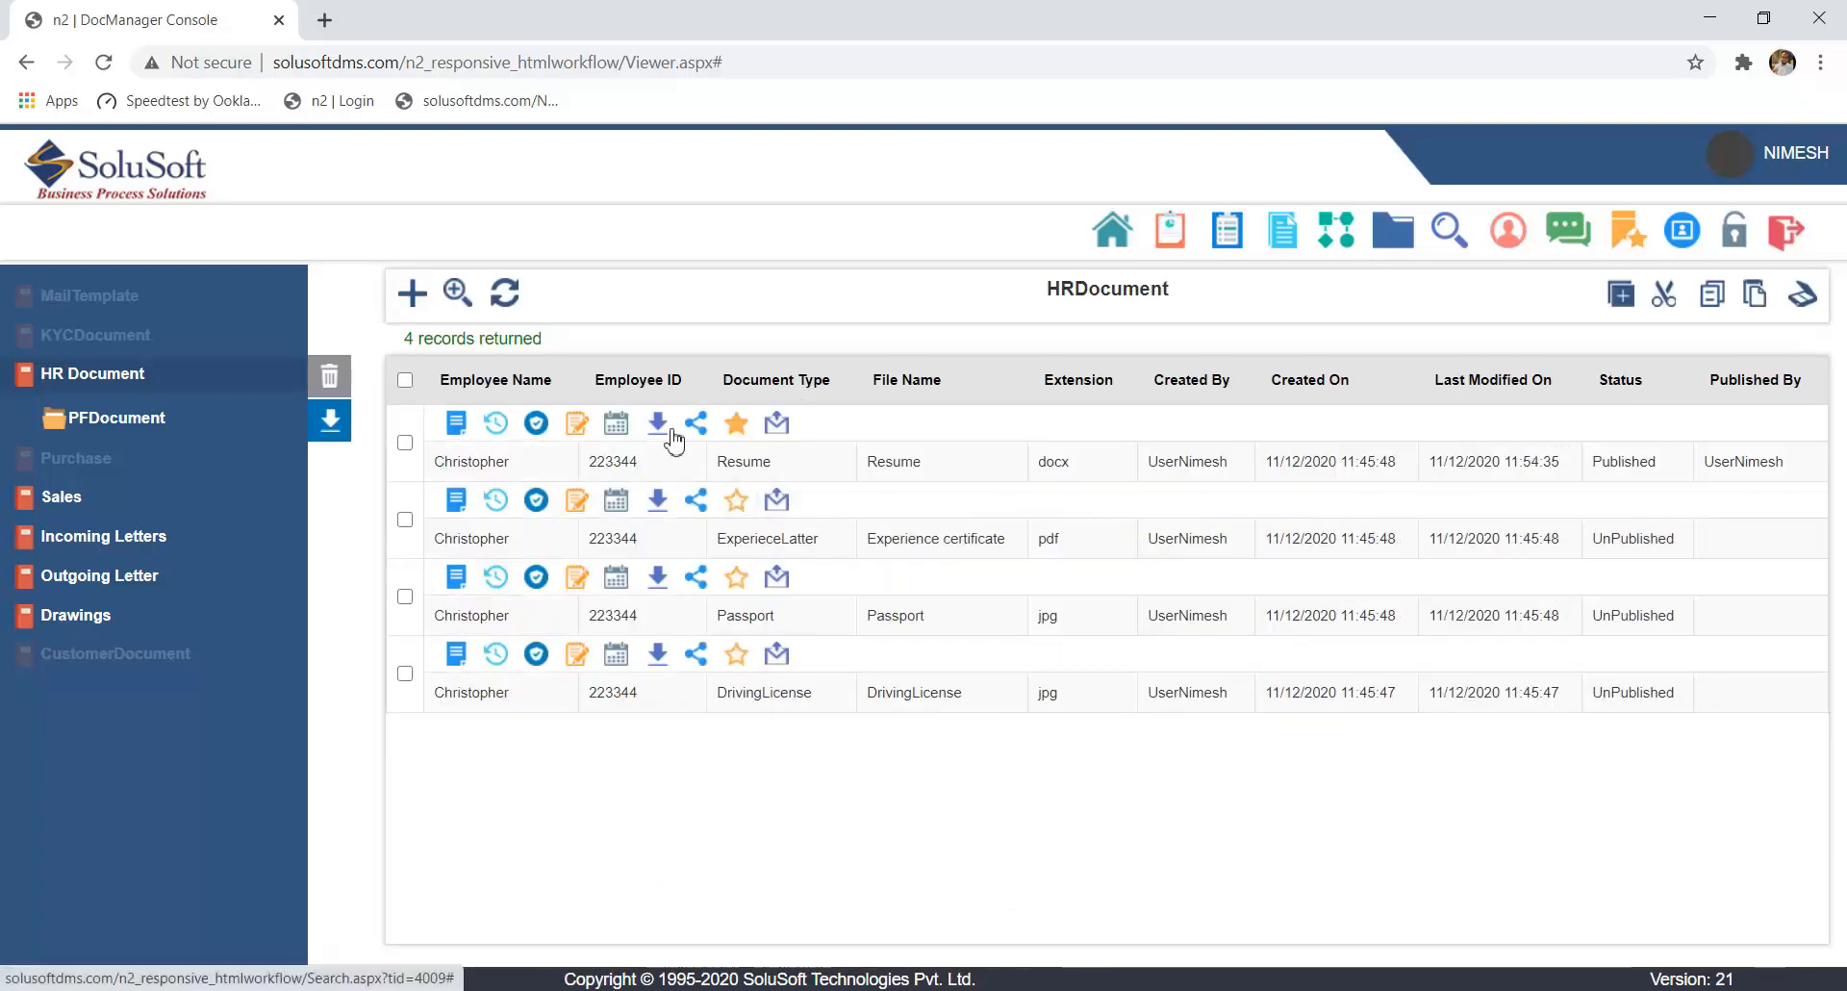
# - Email the resume to the first listed user email with the note "PLease look in to this document" and close the dialog
pyautogui.click(777, 429)
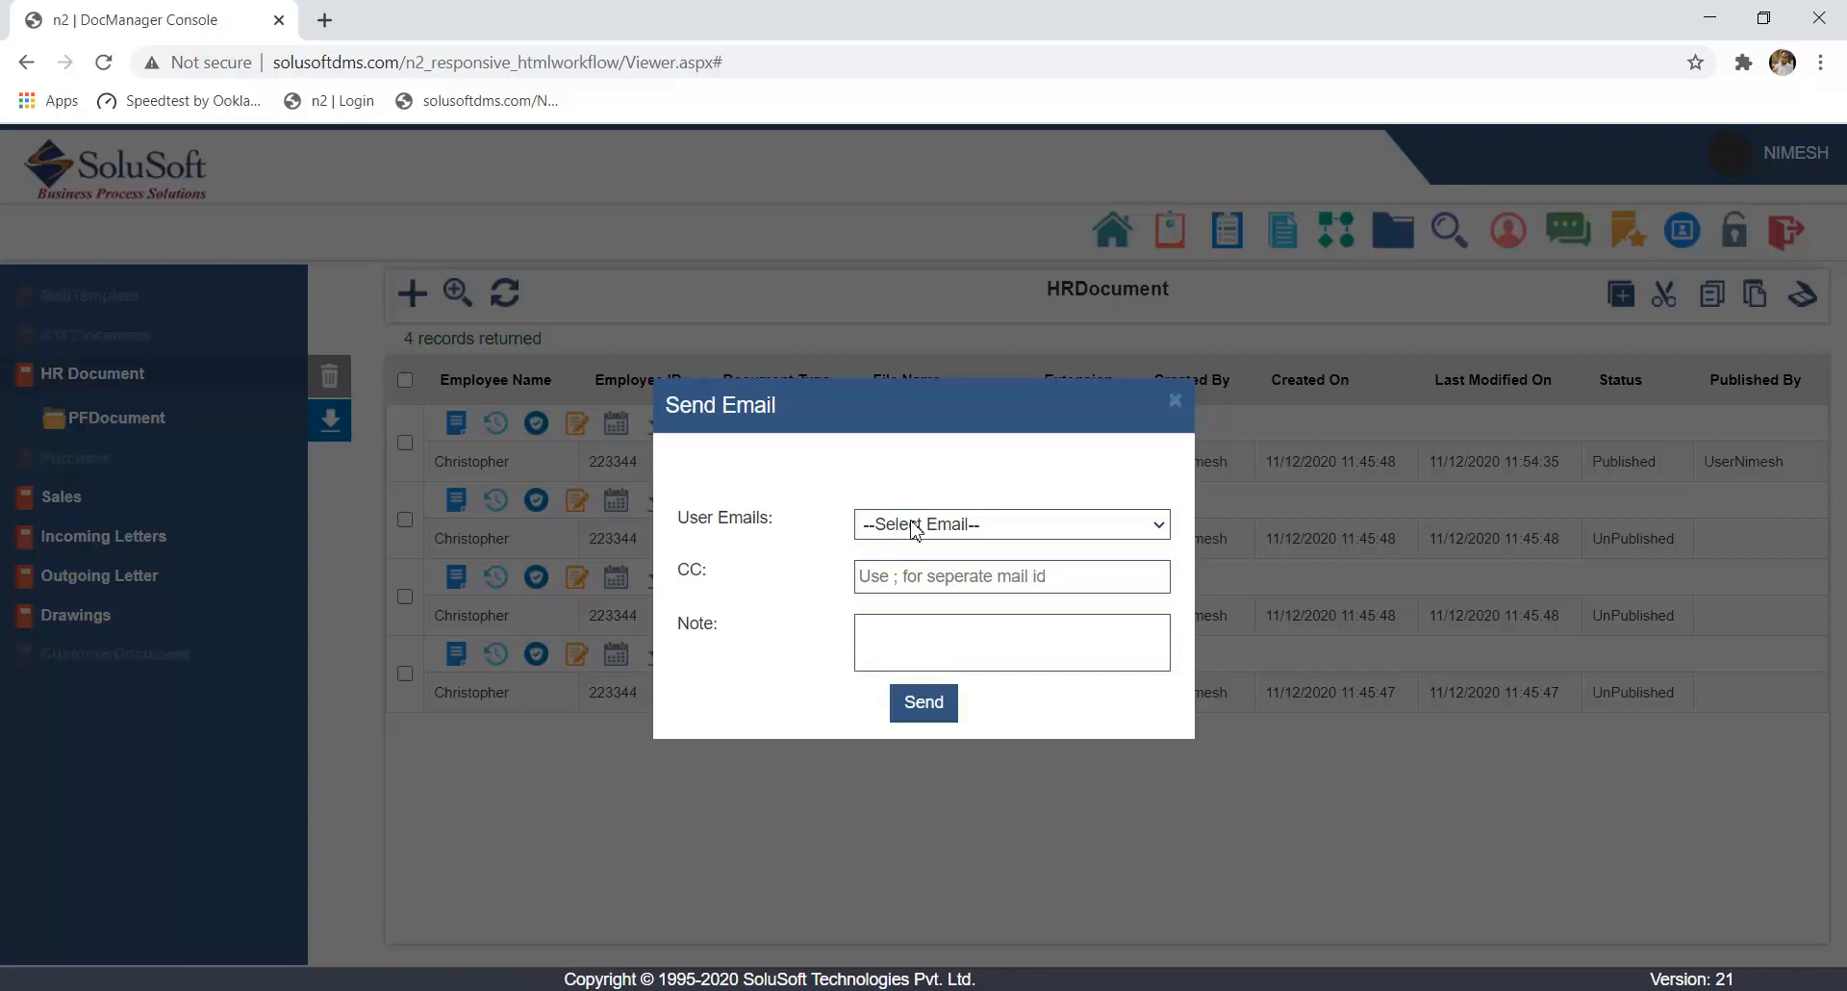
pyautogui.click(914, 529)
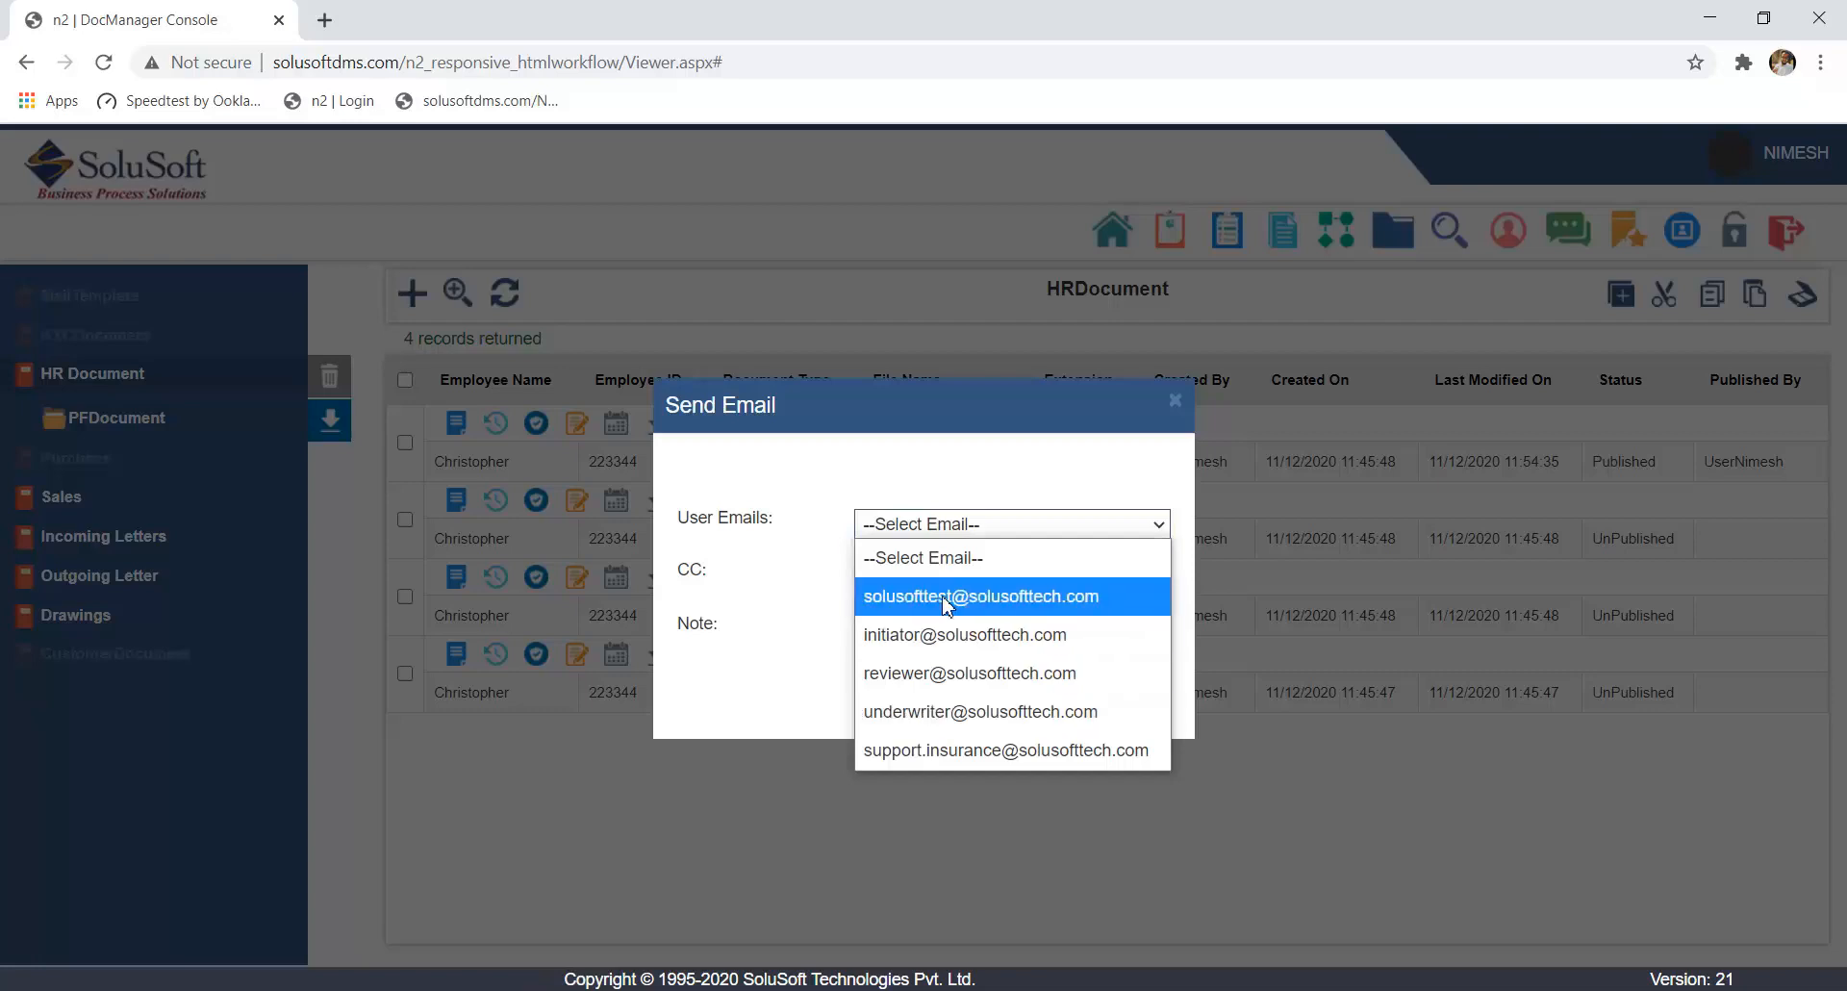
pyautogui.click(947, 601)
pyautogui.click(939, 647)
pyautogui.write('PLease look in to this documrnt')
pyautogui.press('BackSpace')
pyautogui.press('BackSpace')
pyautogui.press('BackSpace')
pyautogui.write('ent')
pyautogui.click(922, 702)
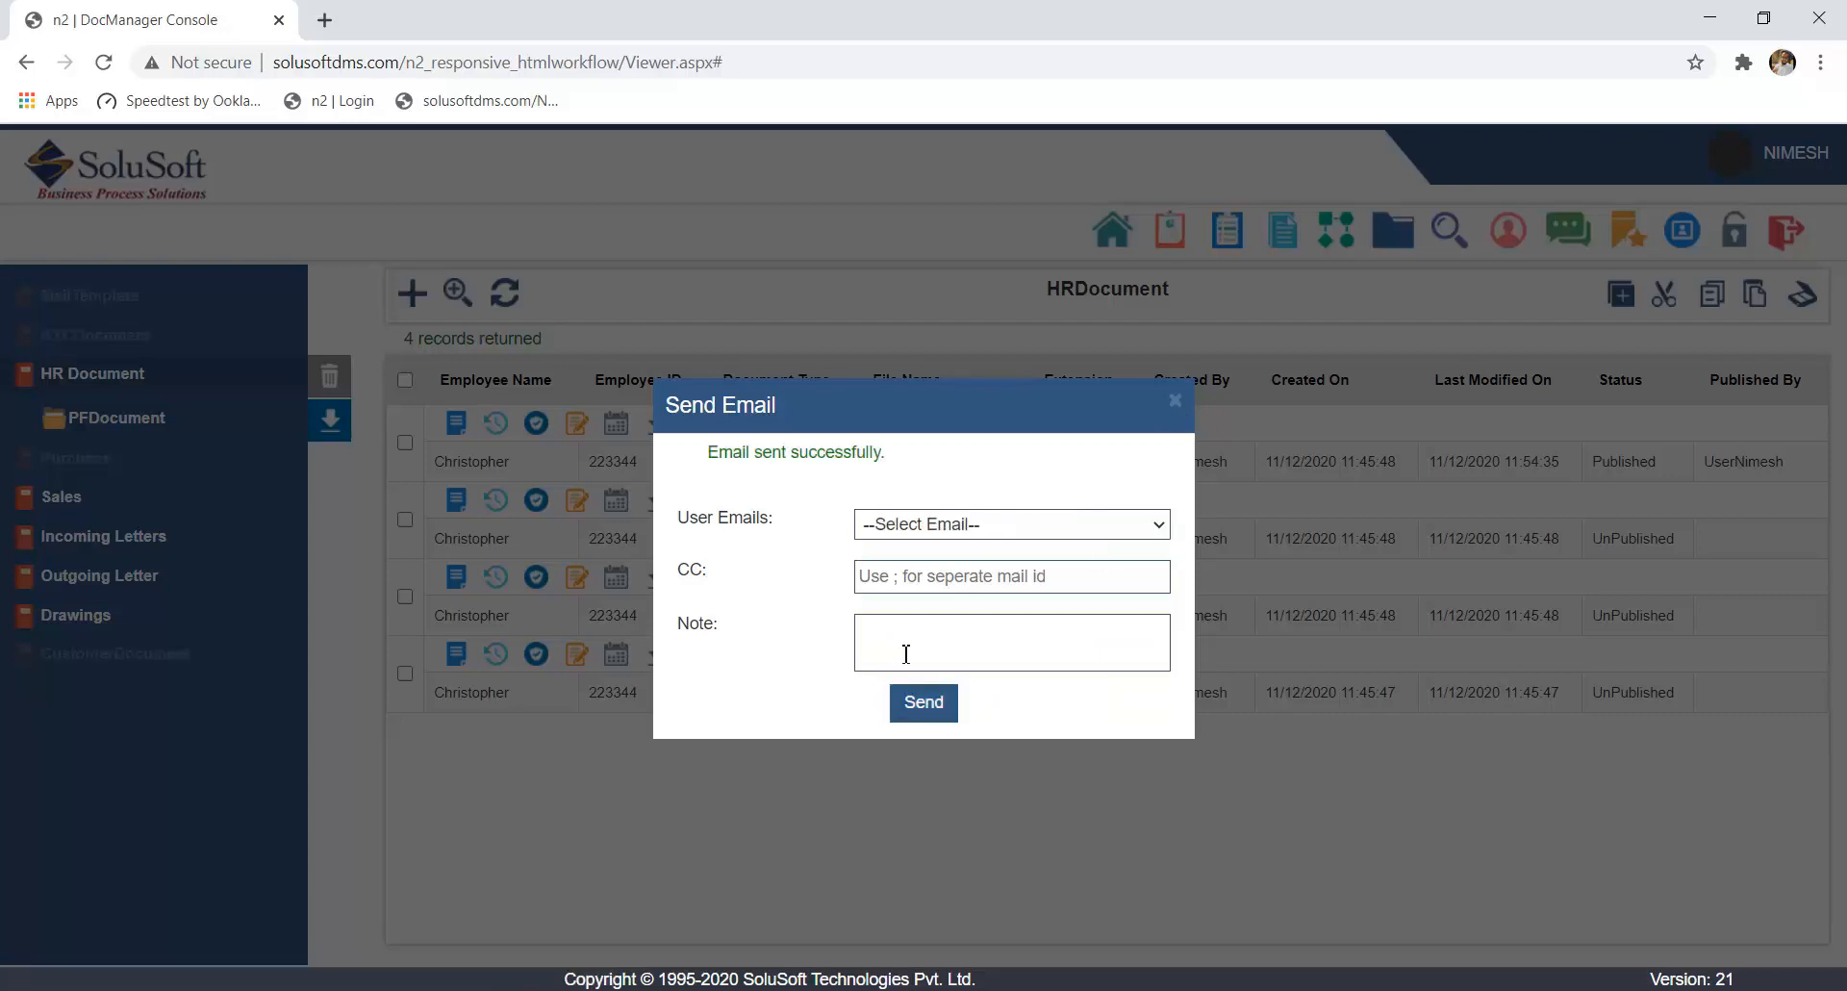
pyautogui.click(1176, 401)
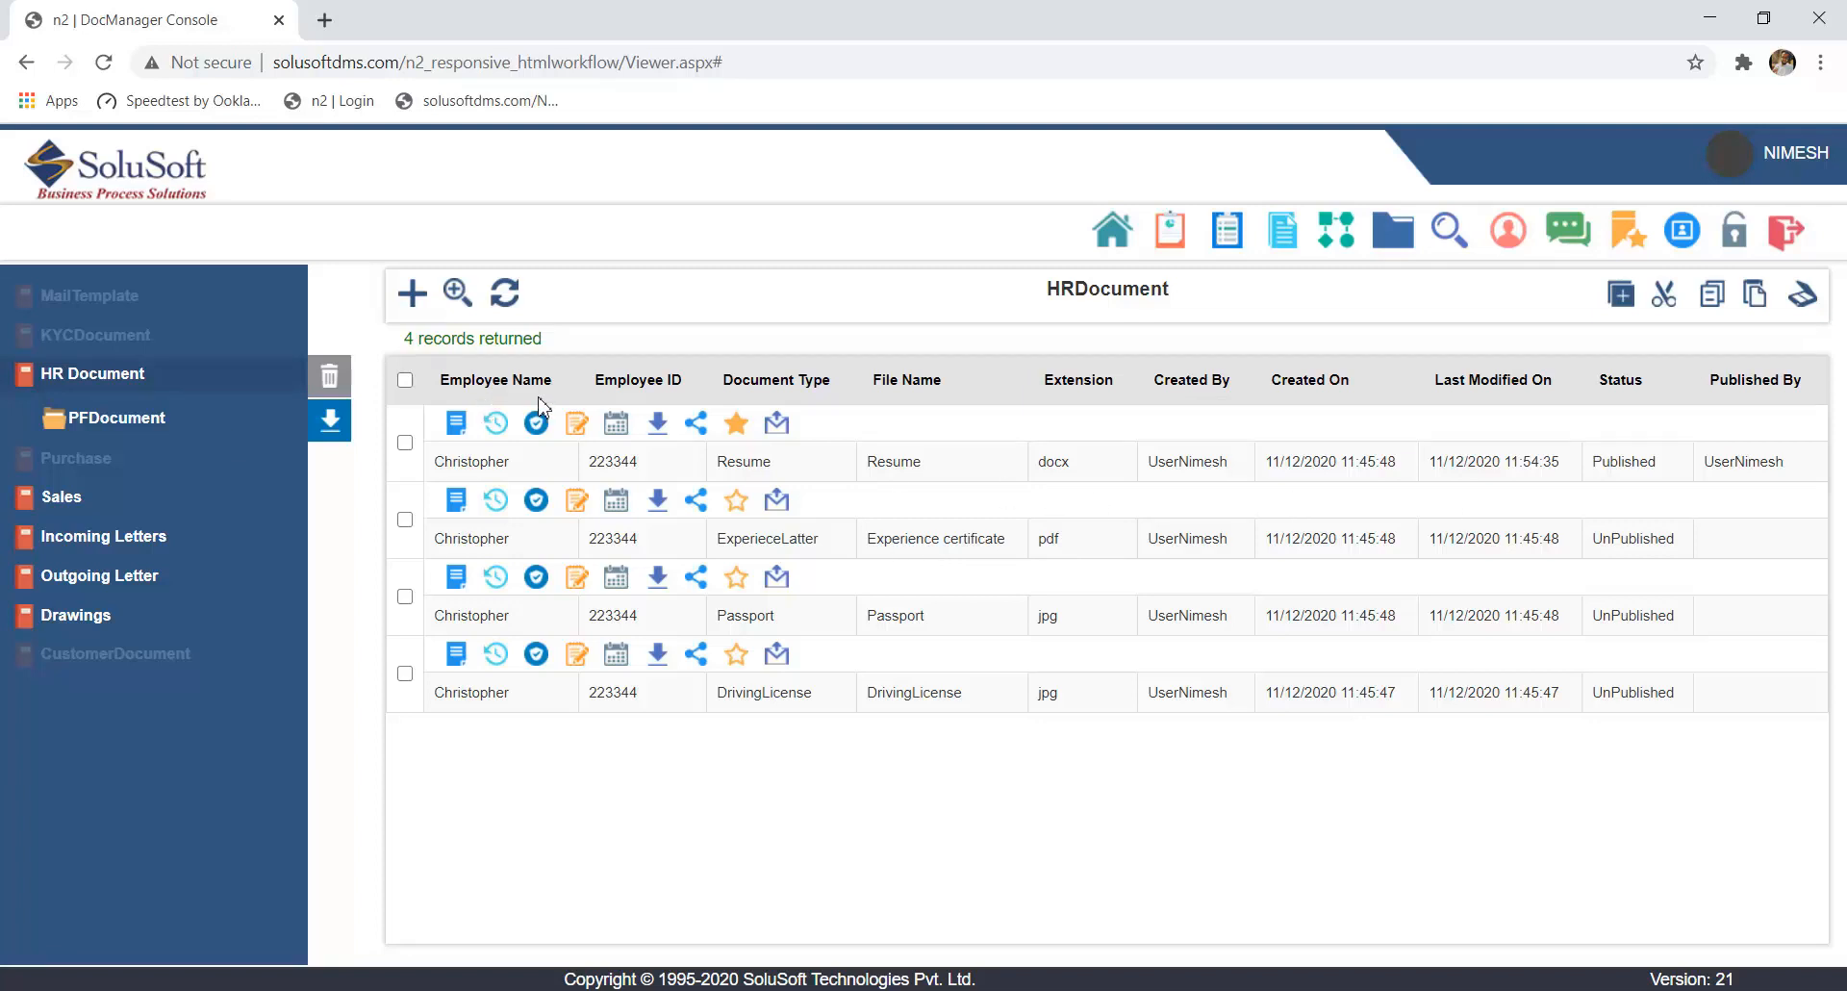
# - Run a text search for "Resume" across the whole document system
pyautogui.click(138, 385)
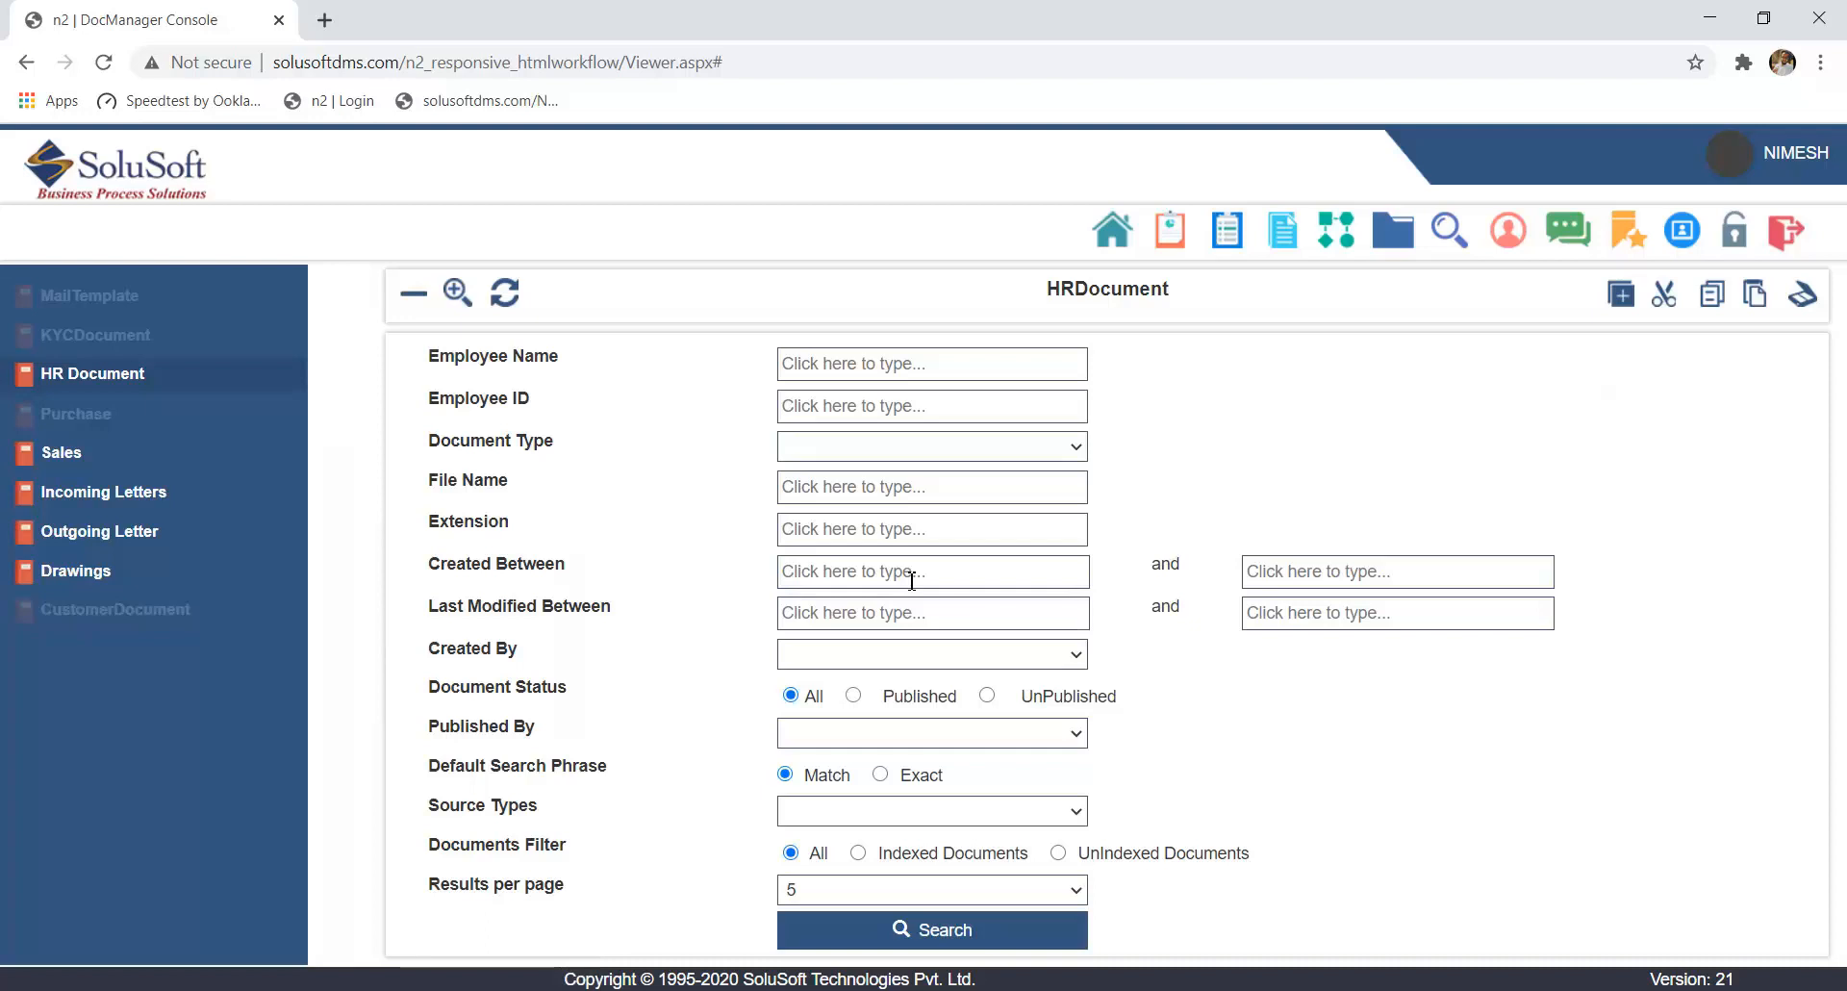
pyautogui.click(1449, 231)
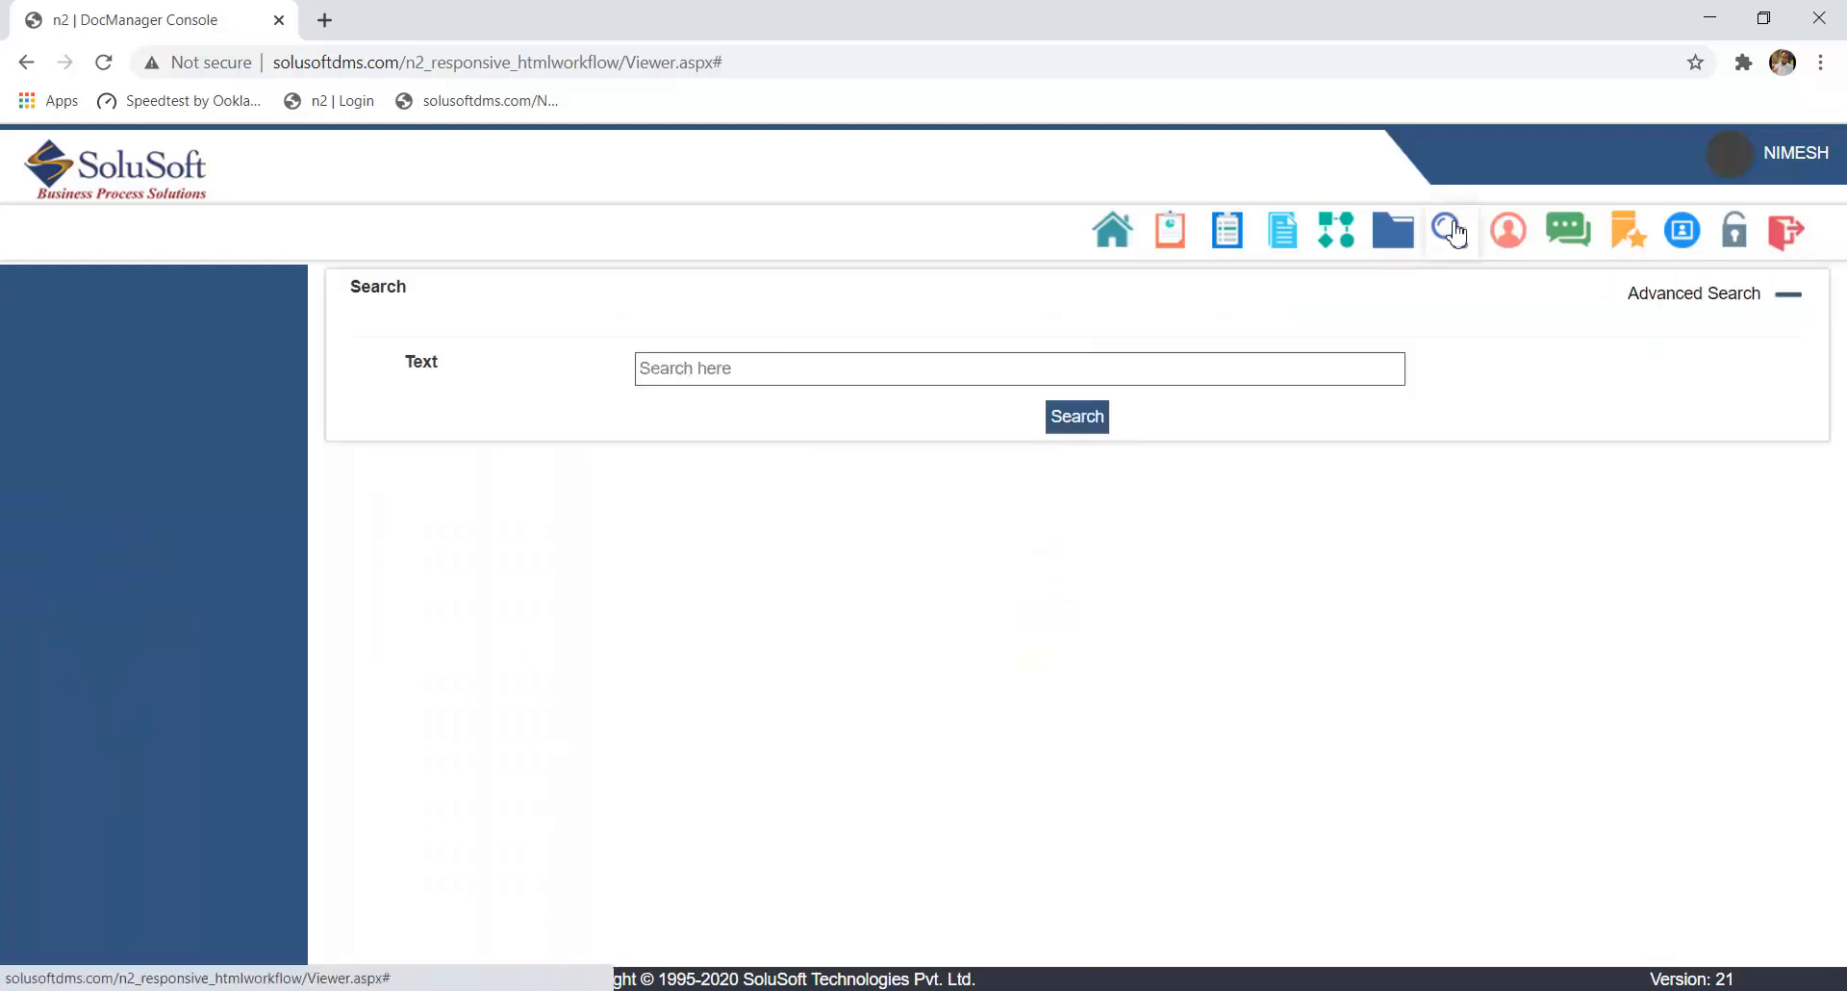
pyautogui.click(783, 369)
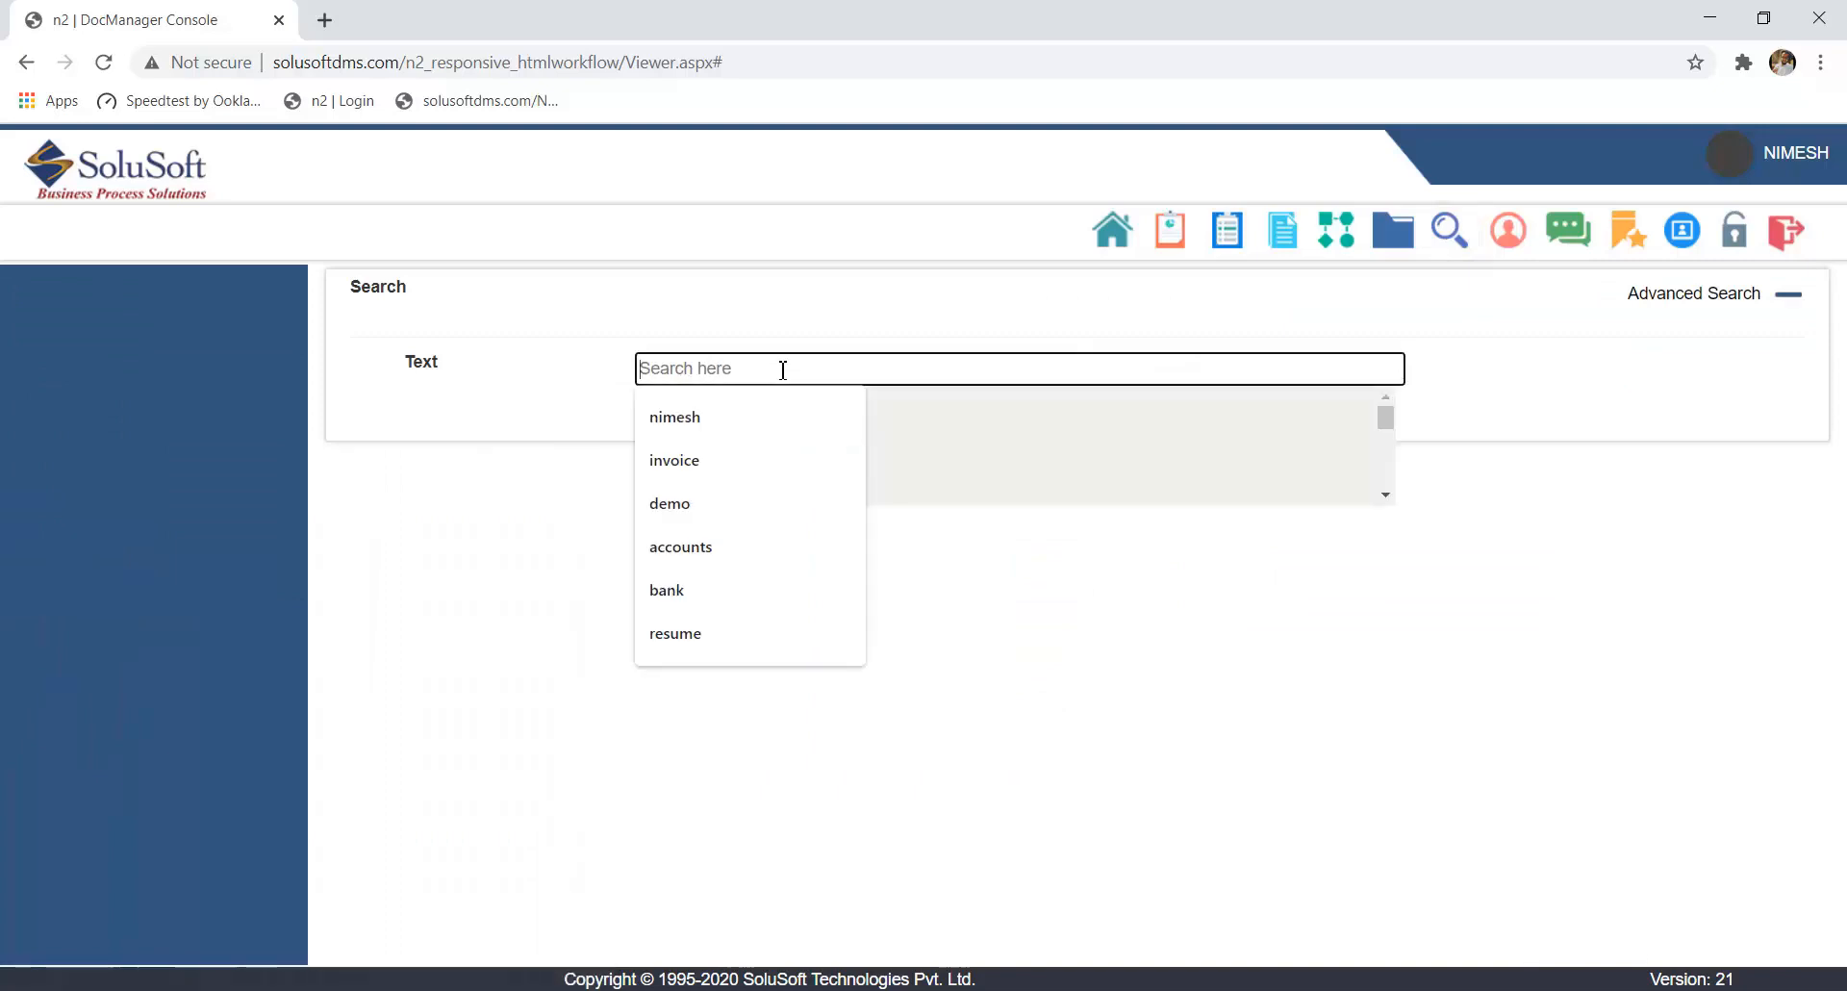
pyautogui.click(776, 321)
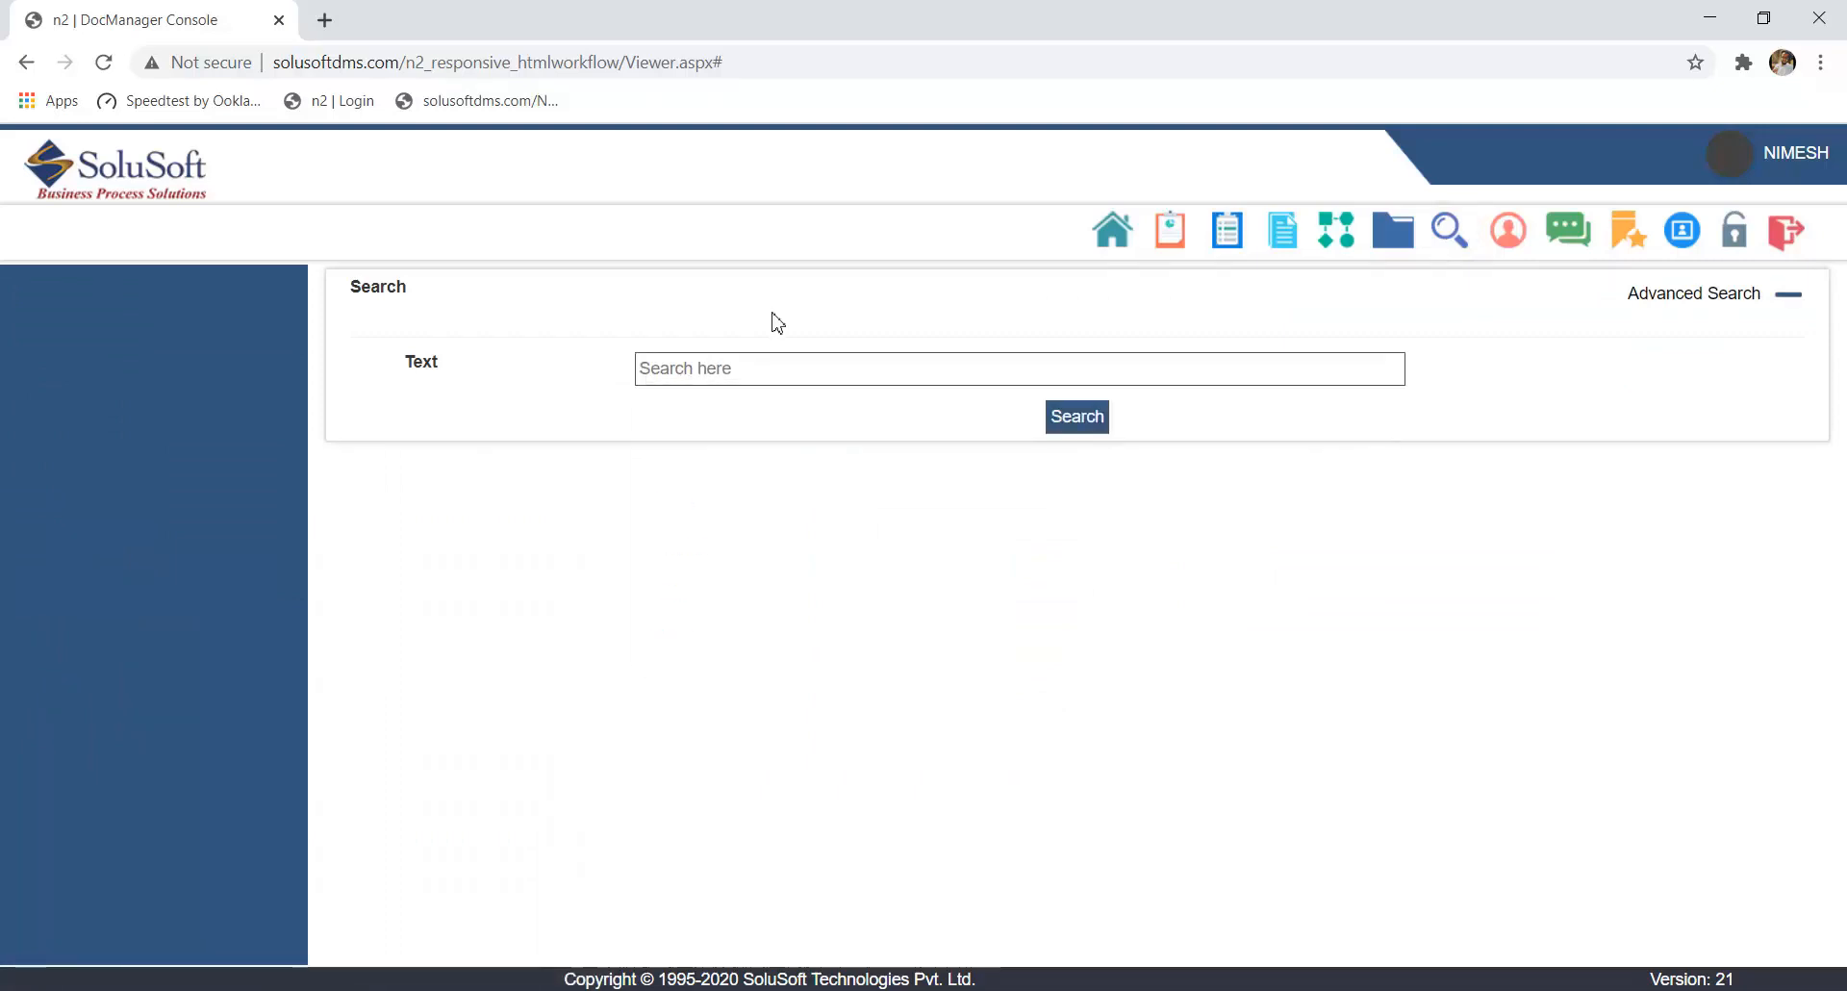
pyautogui.click(707, 369)
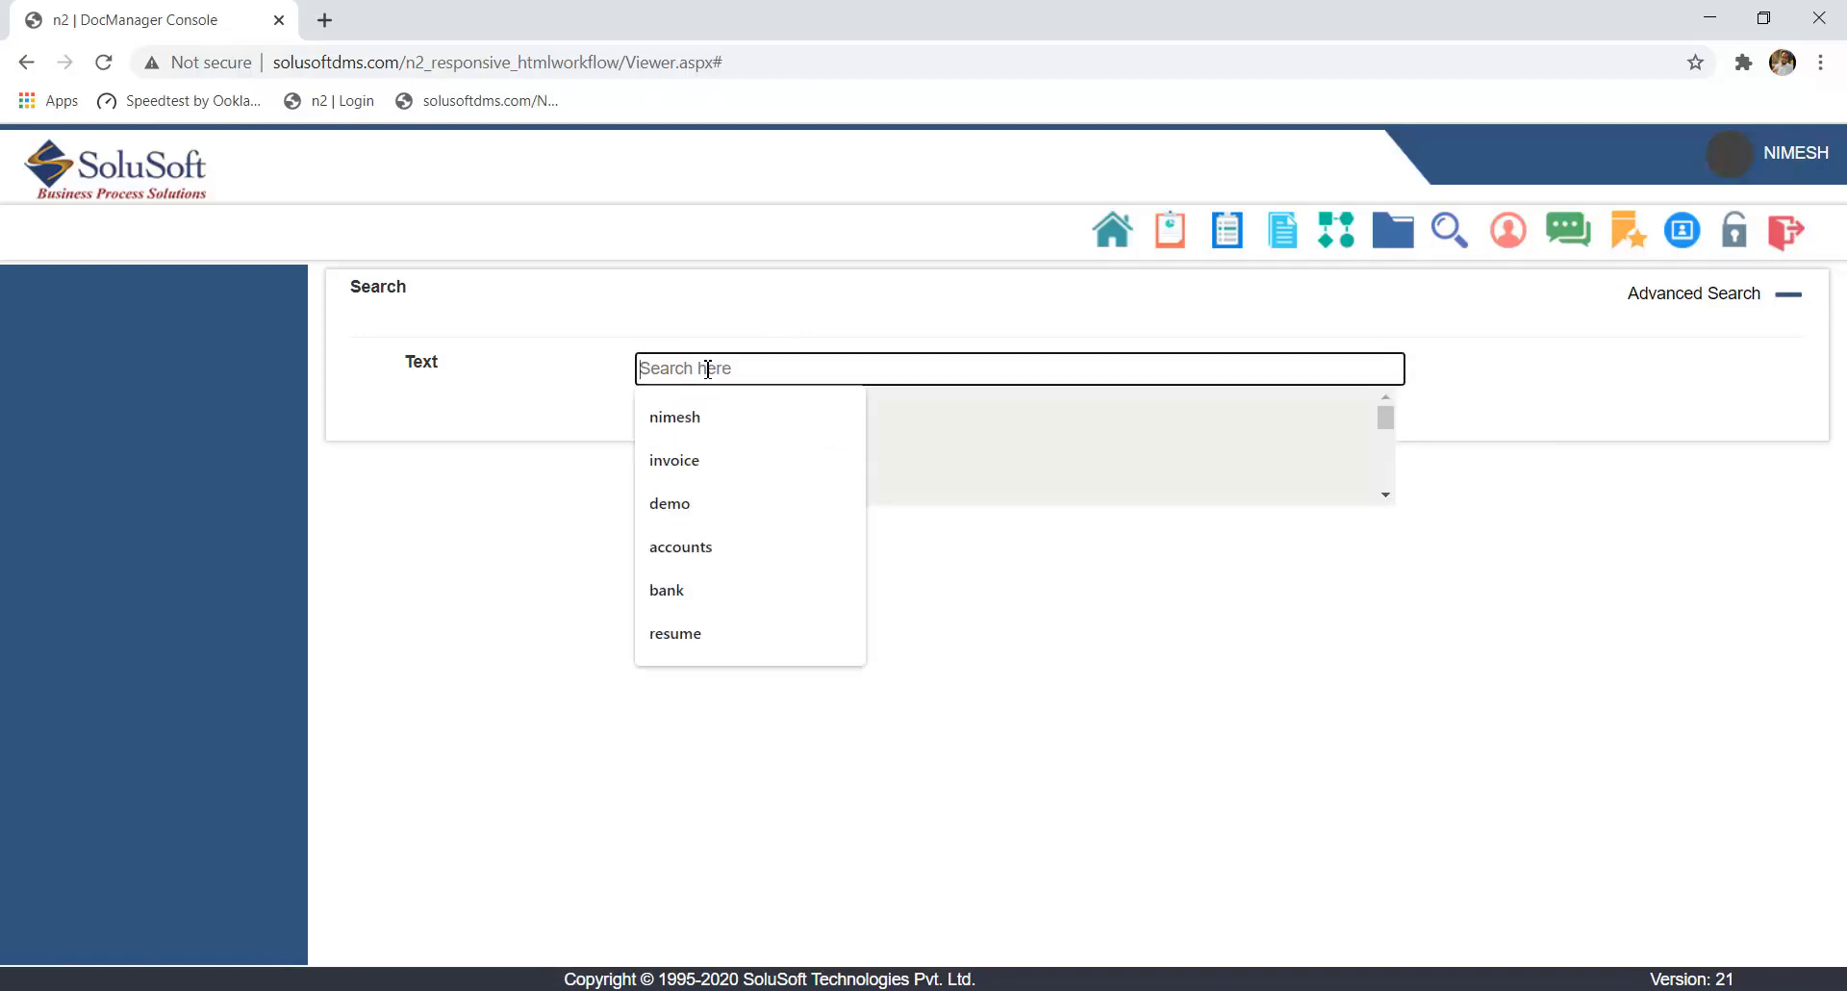
pyautogui.write('Resume')
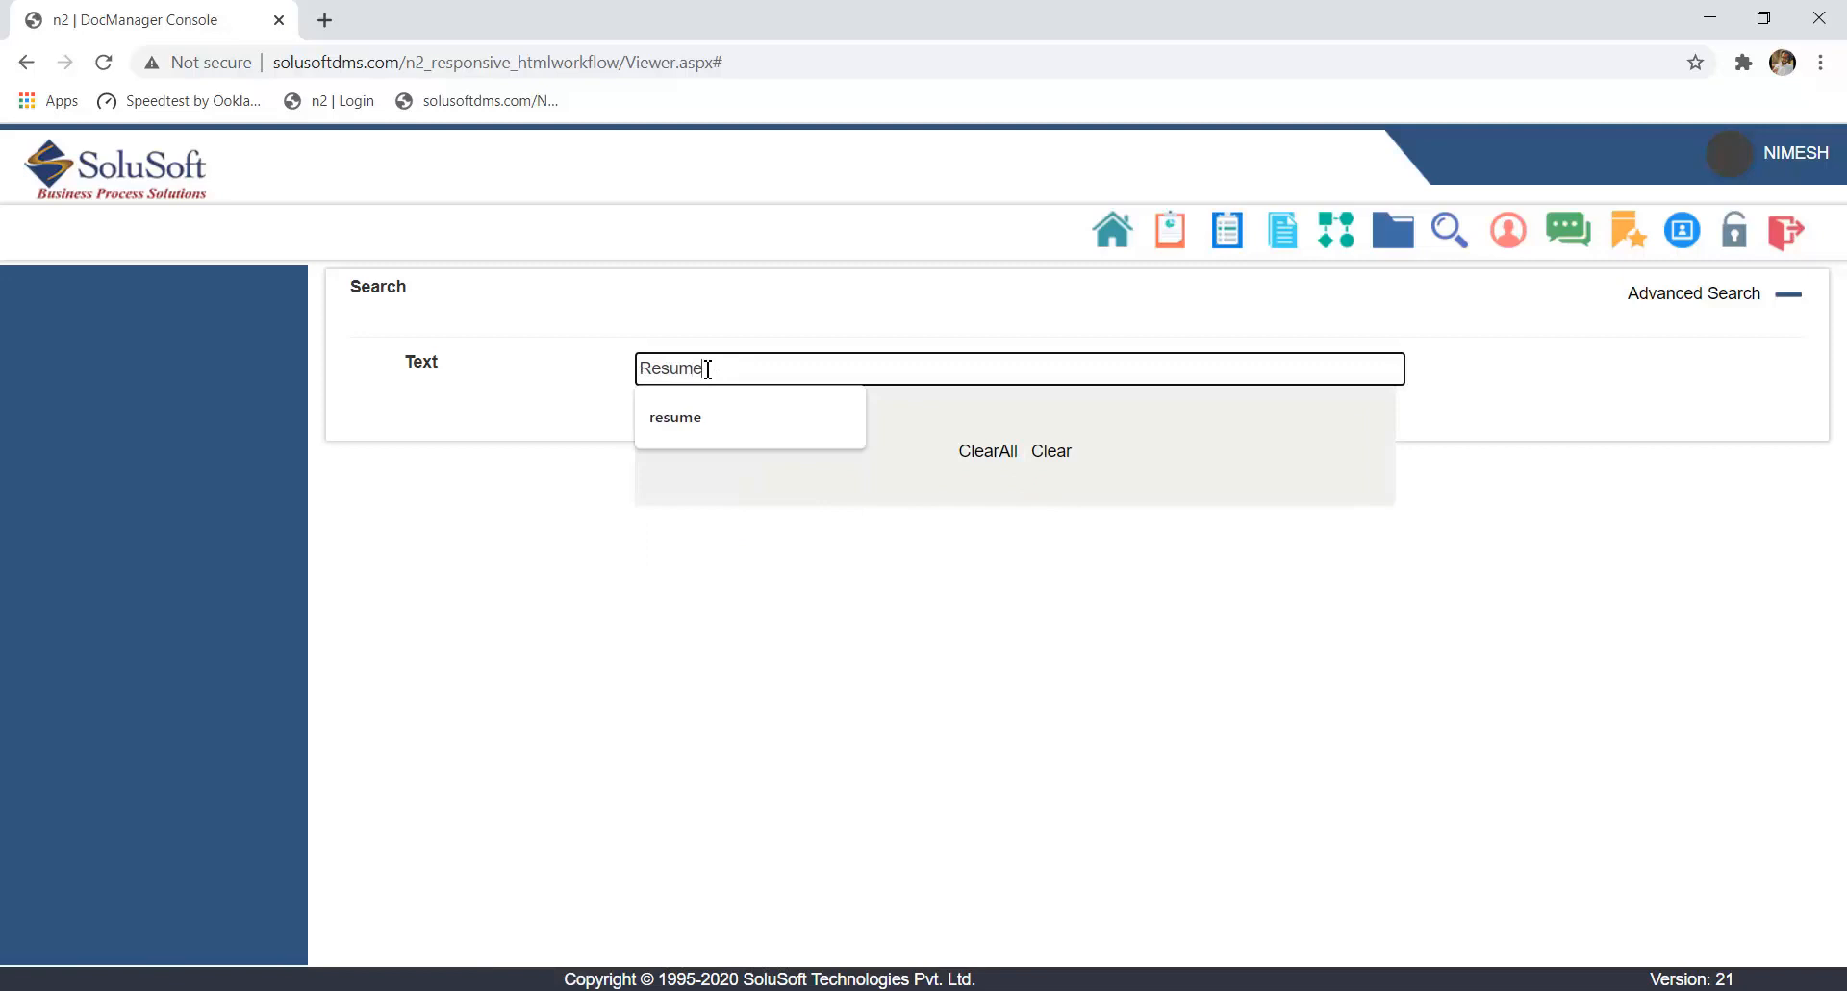
pyautogui.click(757, 750)
pyautogui.click(1087, 421)
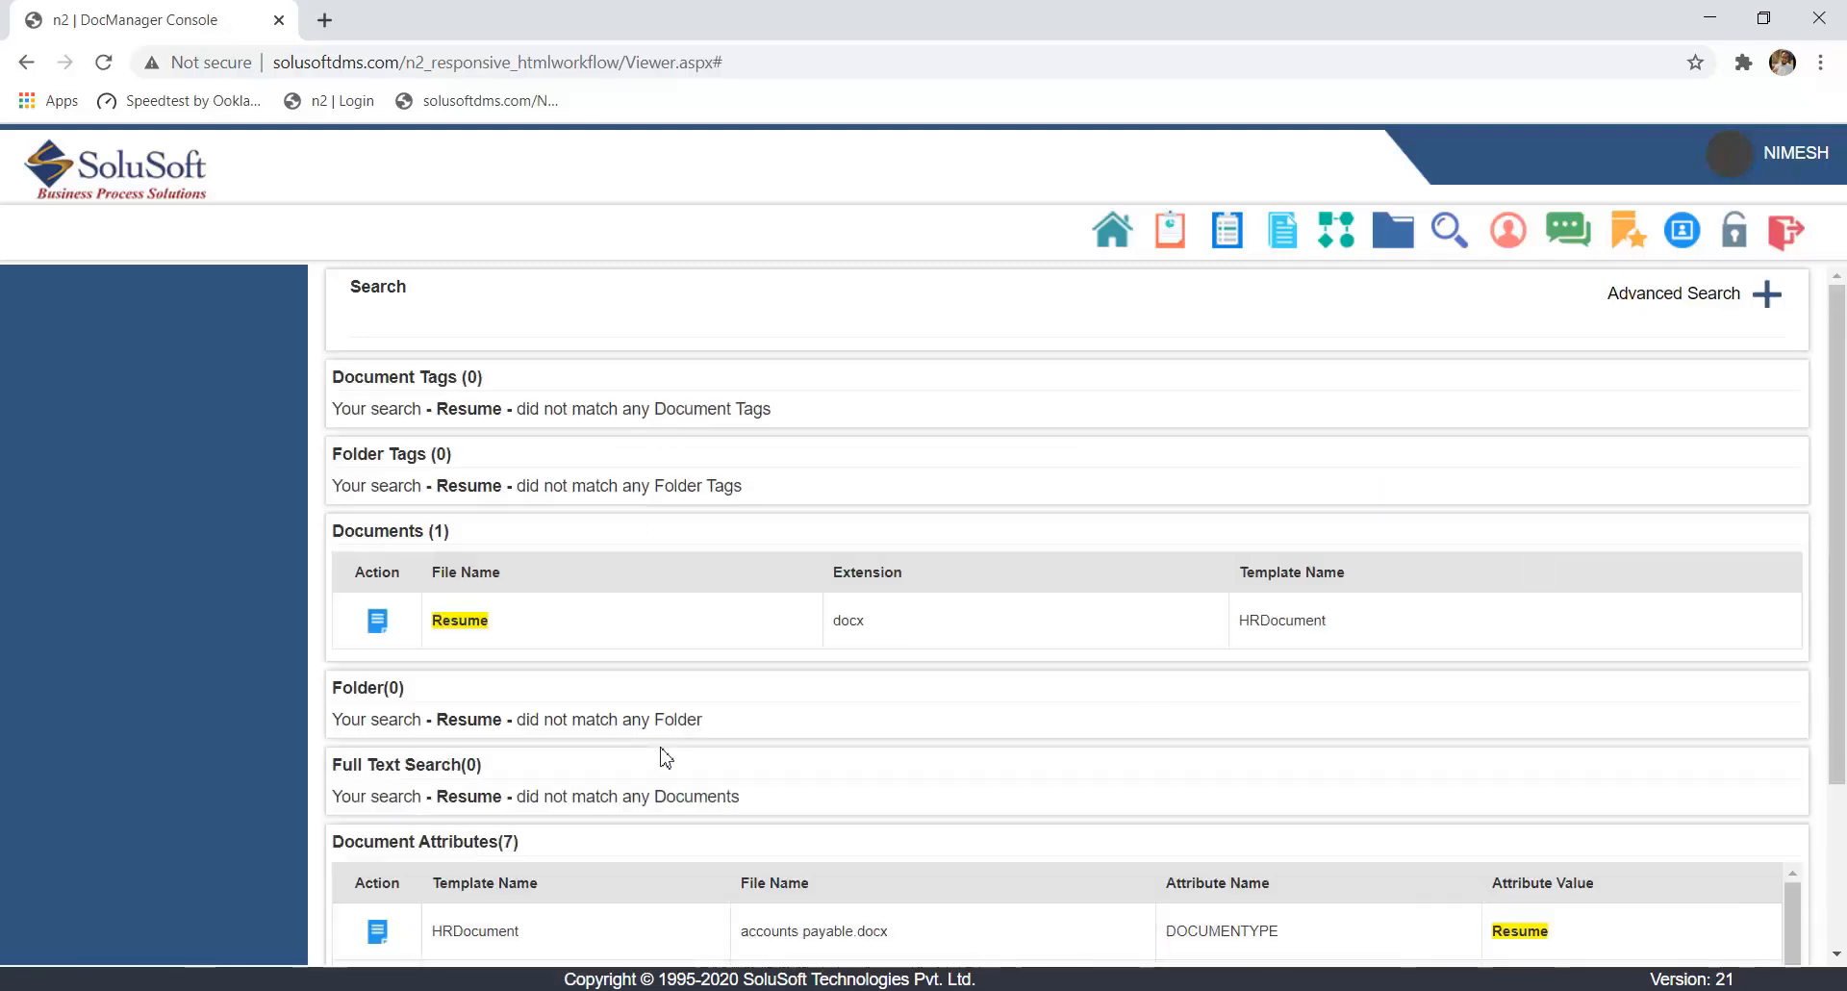
# - Examine the search results by category, including matching documents, full text, document attributes and notes
pyautogui.scroll(-2, 1347, 685)
pyautogui.scroll(-3, 709, 783)
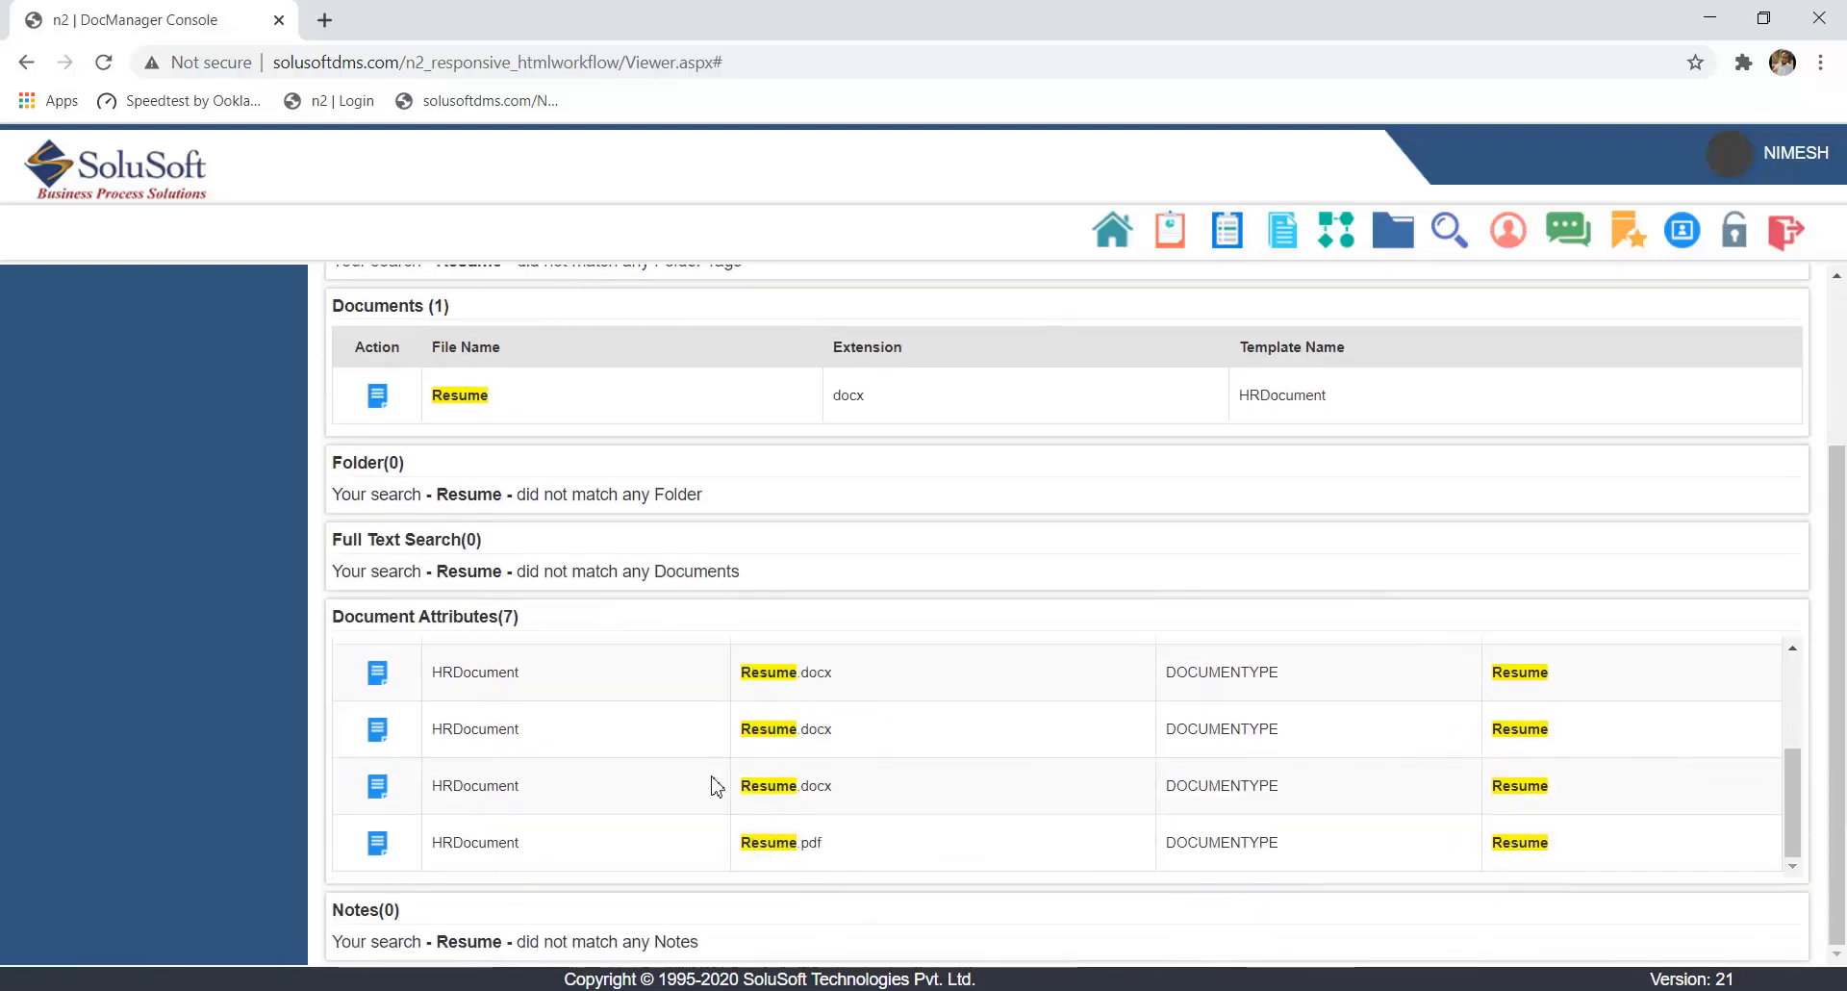
pyautogui.scroll(3, 1138, 648)
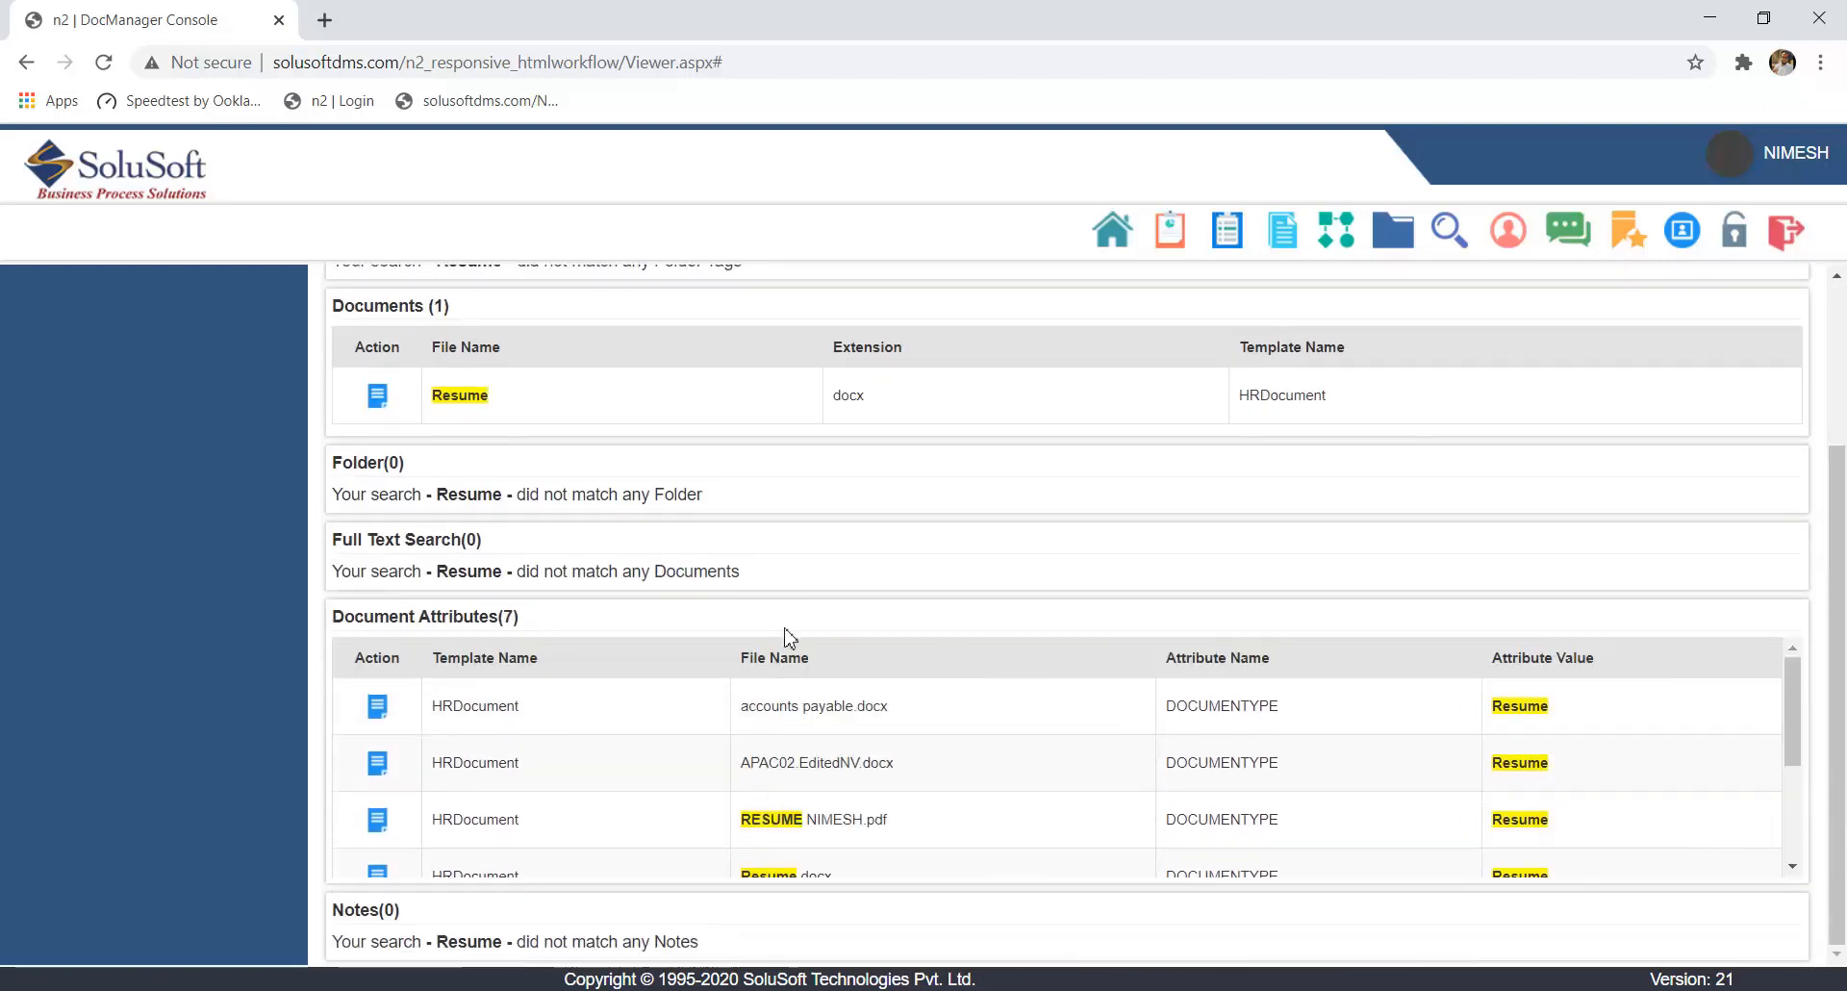
pyautogui.scroll(3, 827, 621)
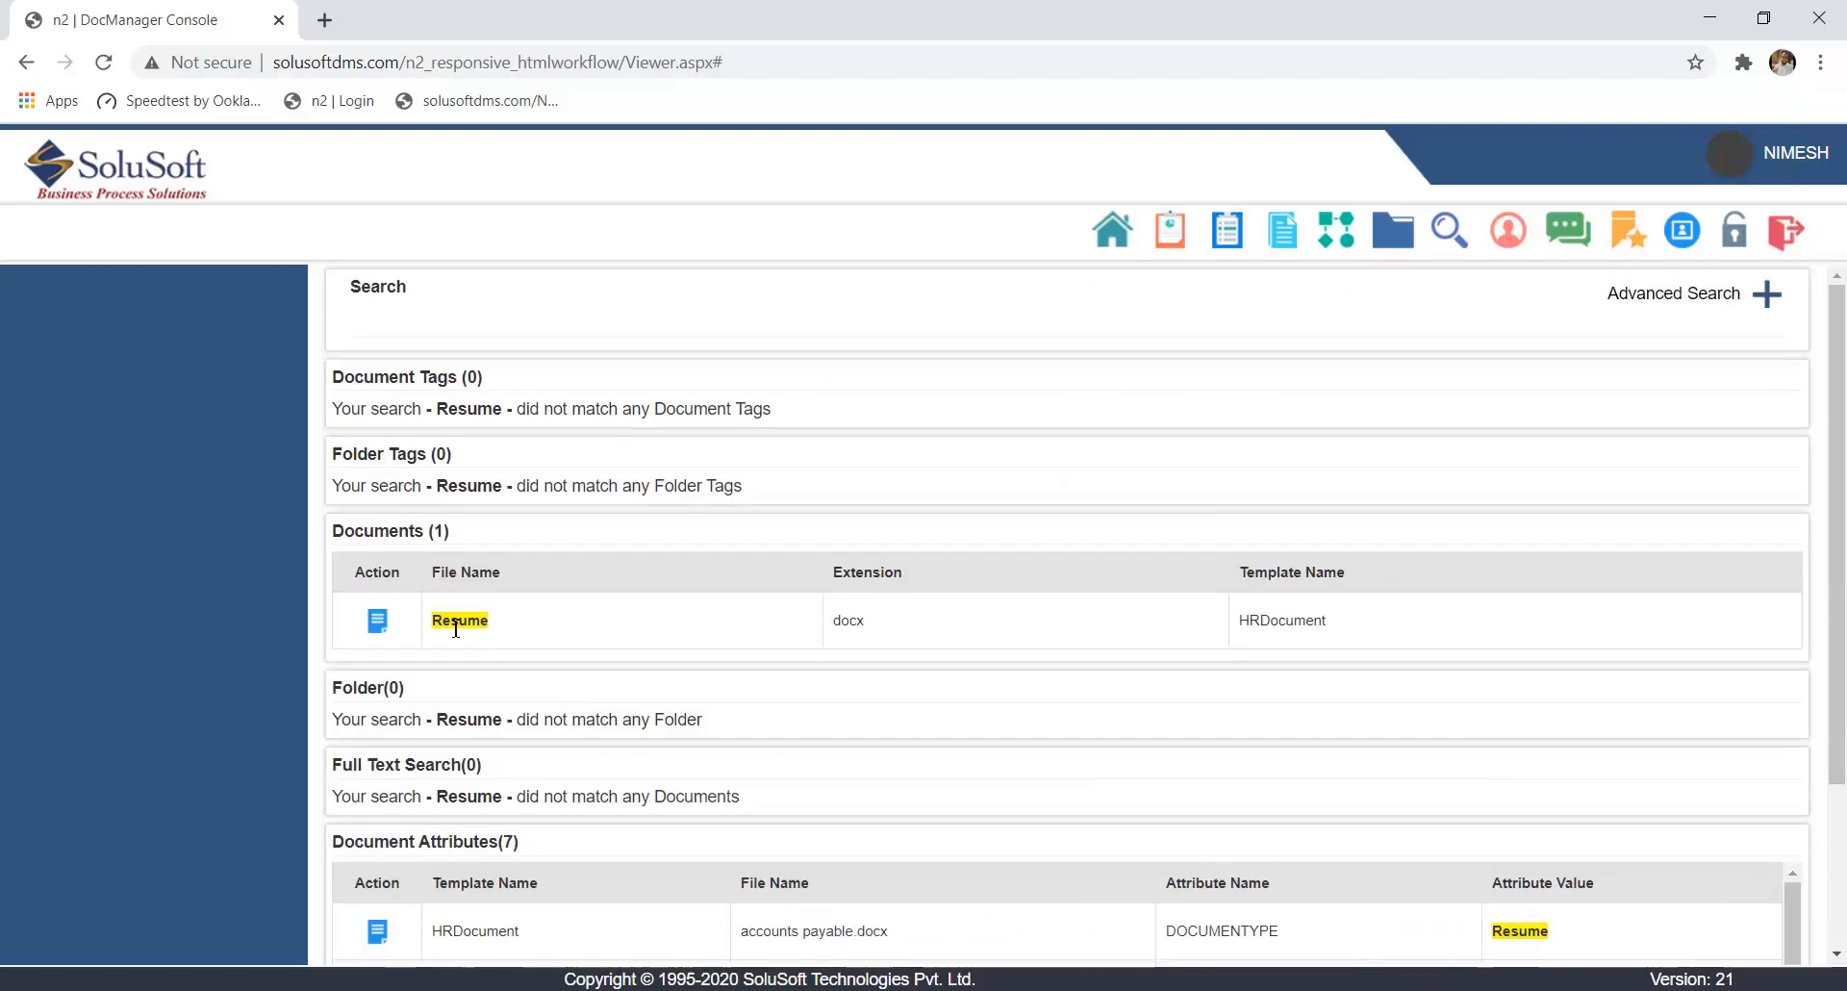
pyautogui.scroll(-3, 539, 630)
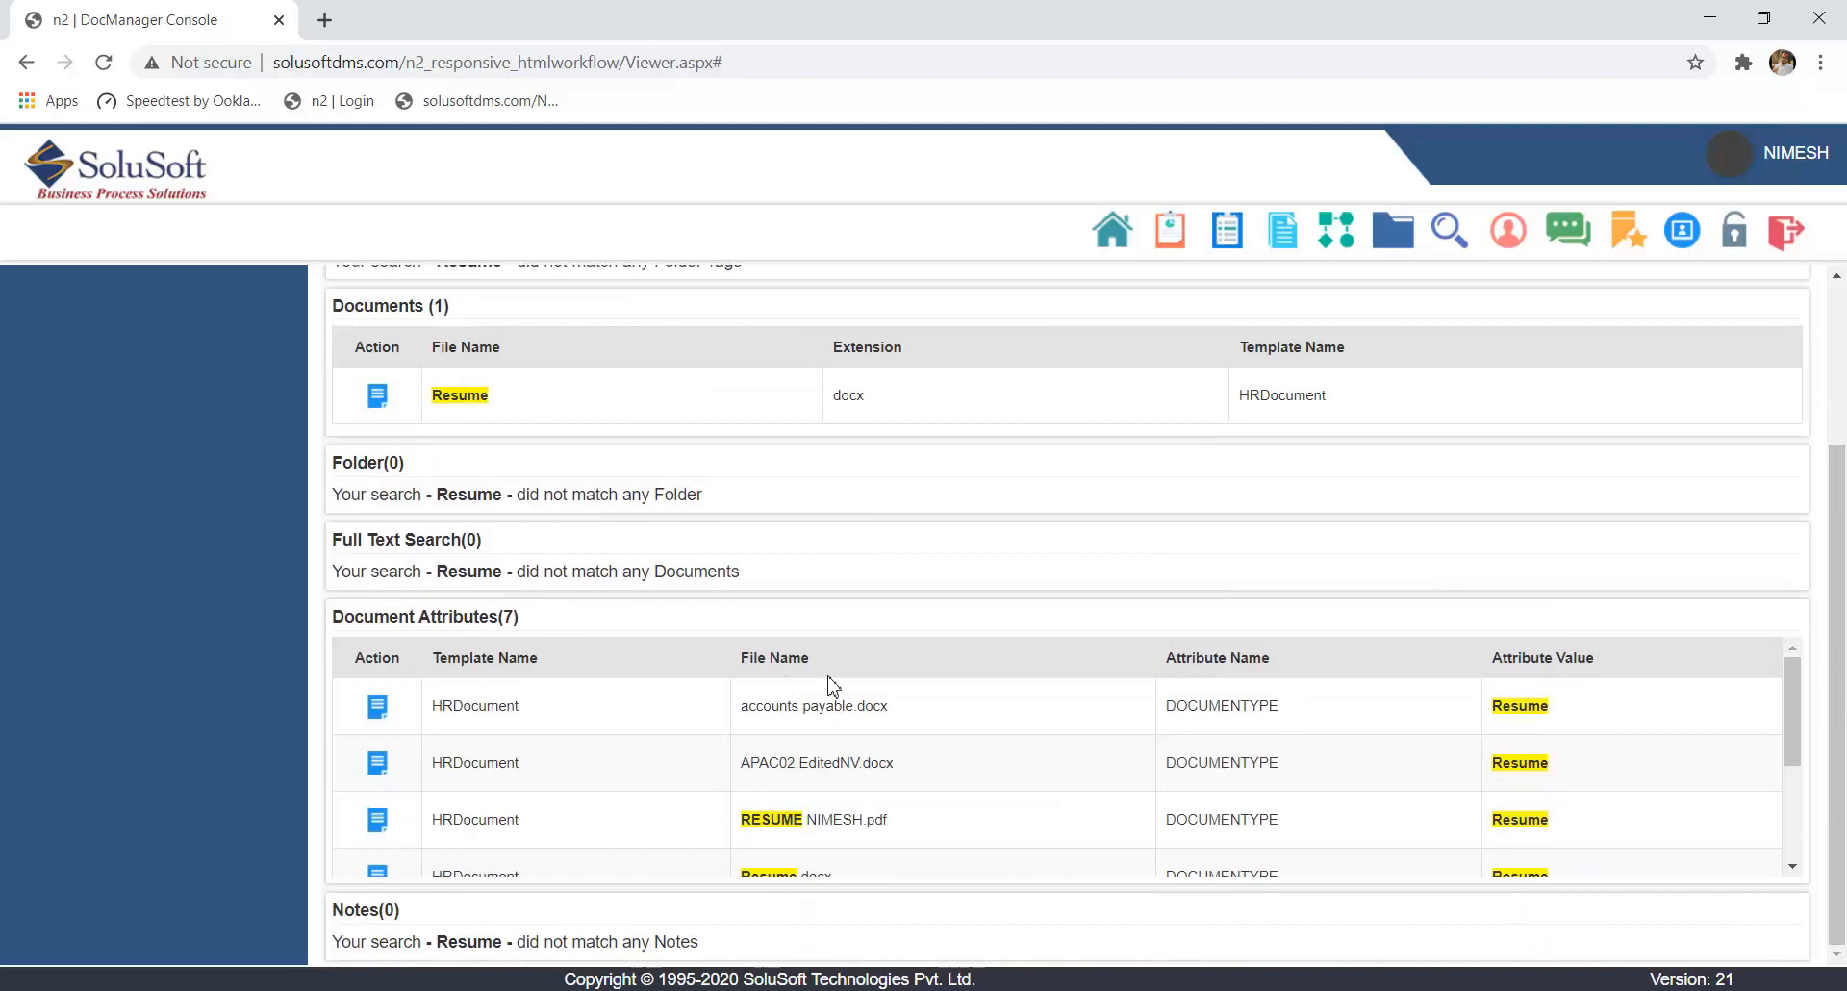
pyautogui.scroll(-3, 1565, 736)
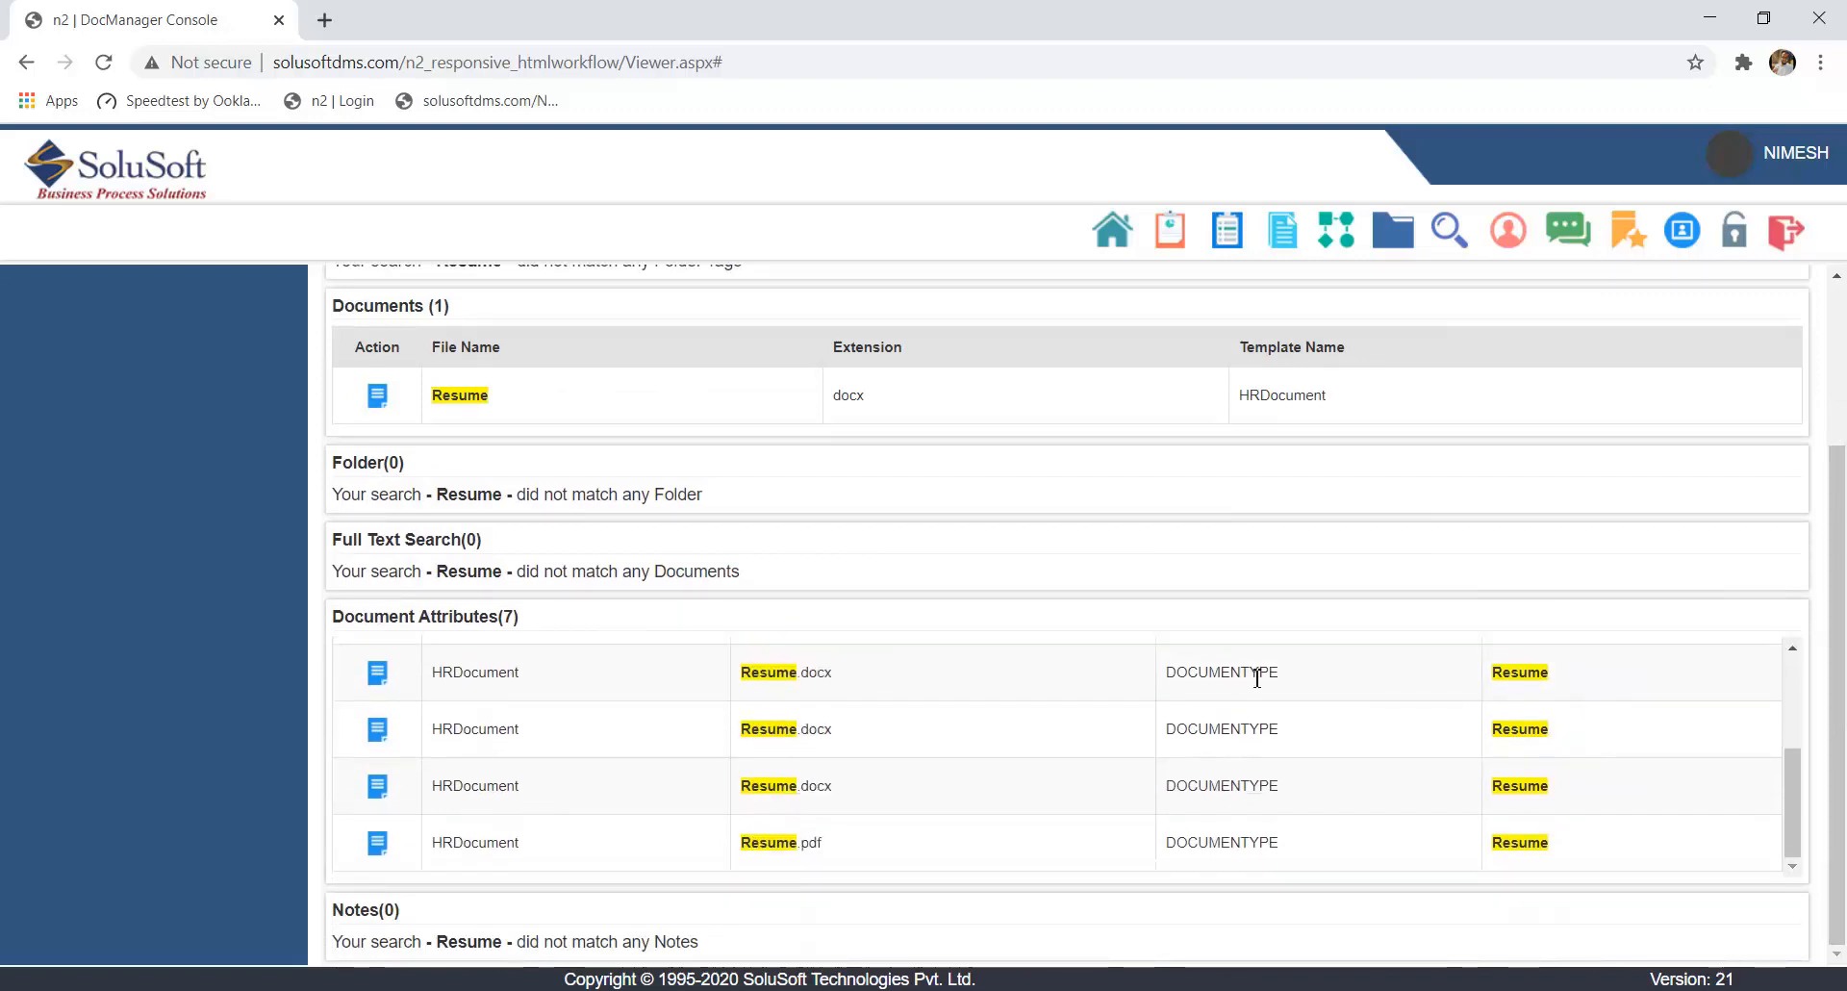
pyautogui.scroll(3, 1256, 678)
pyautogui.scroll(3, 1024, 678)
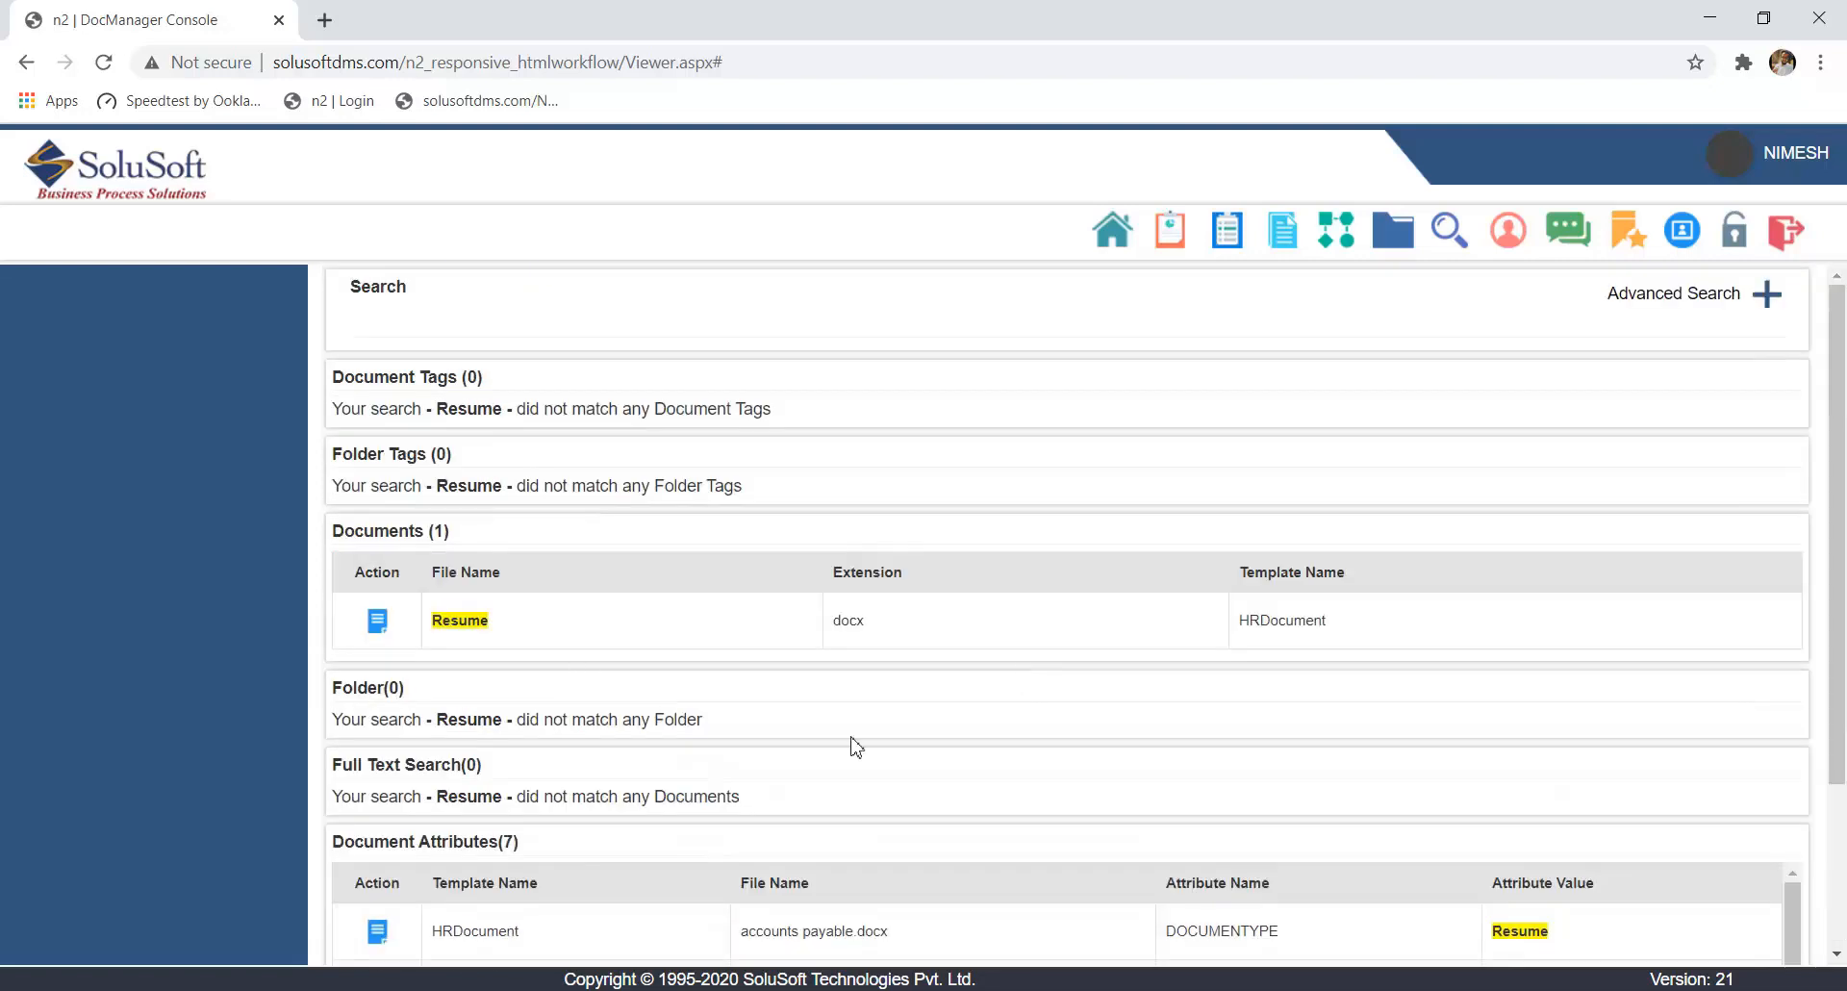
# - Run a new text search across the document system for the employee's first name
pyautogui.click(1766, 295)
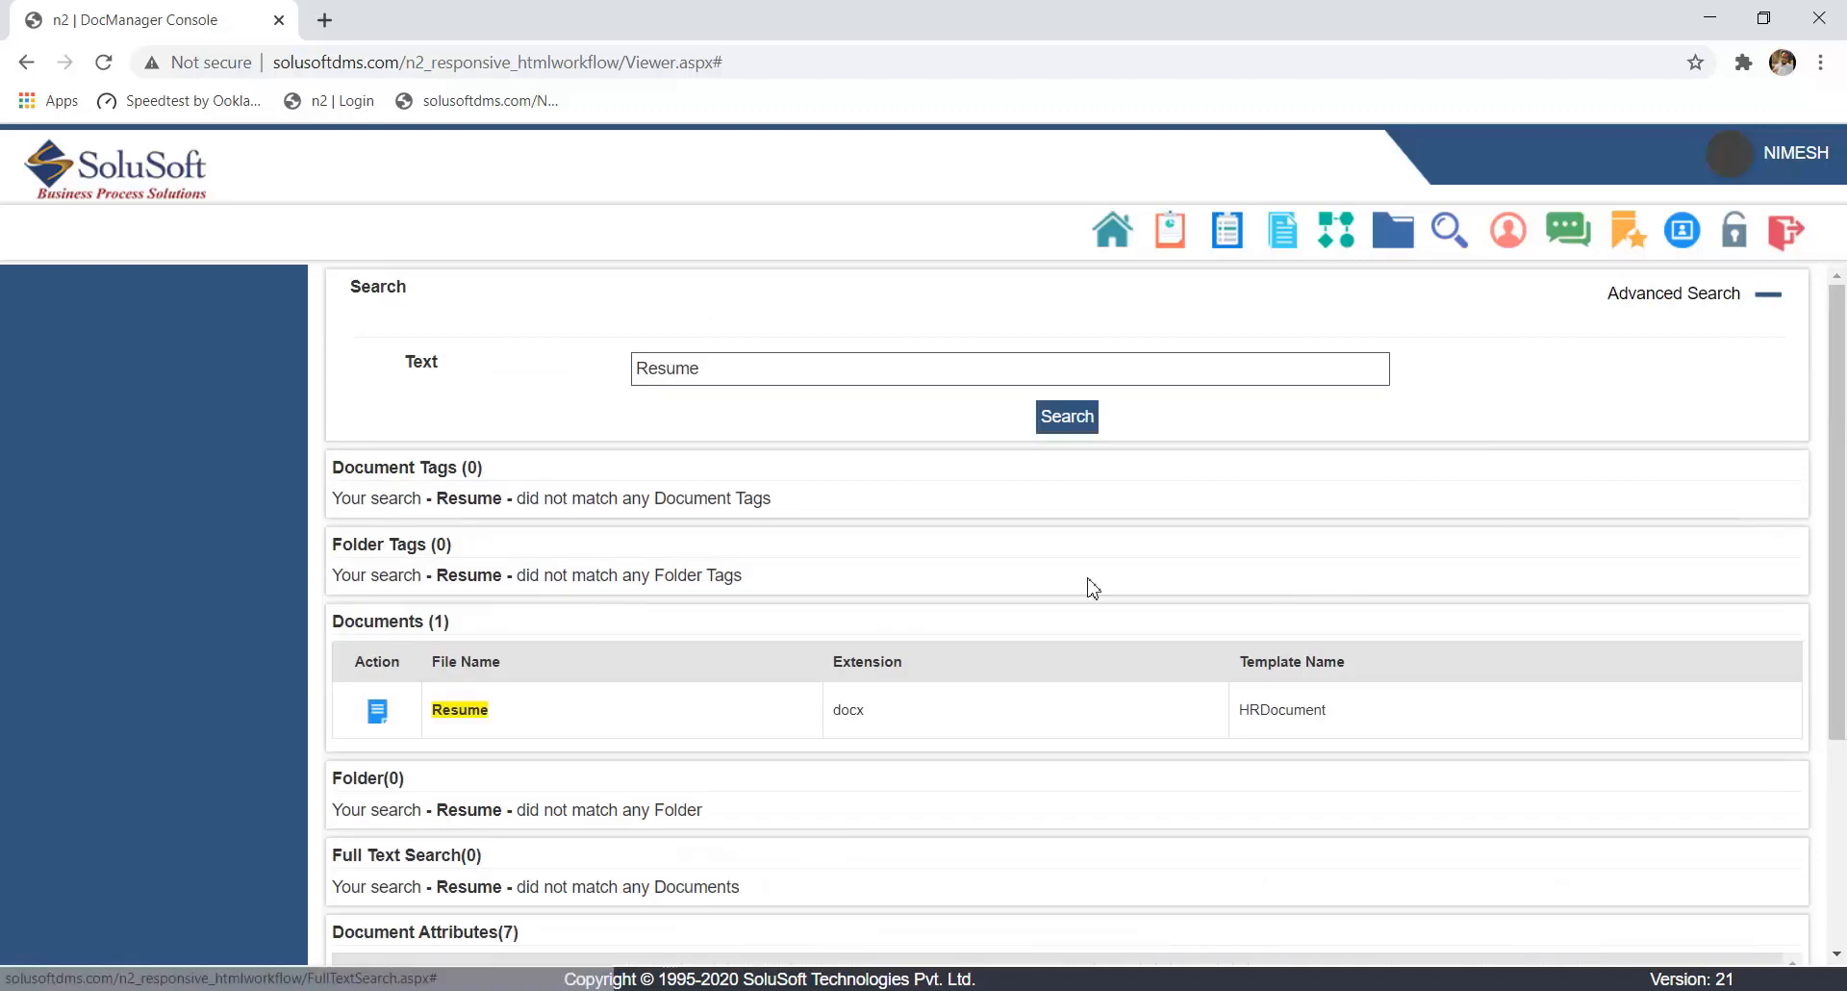
pyautogui.doubleClick(776, 370)
pyautogui.write('Nimesh')
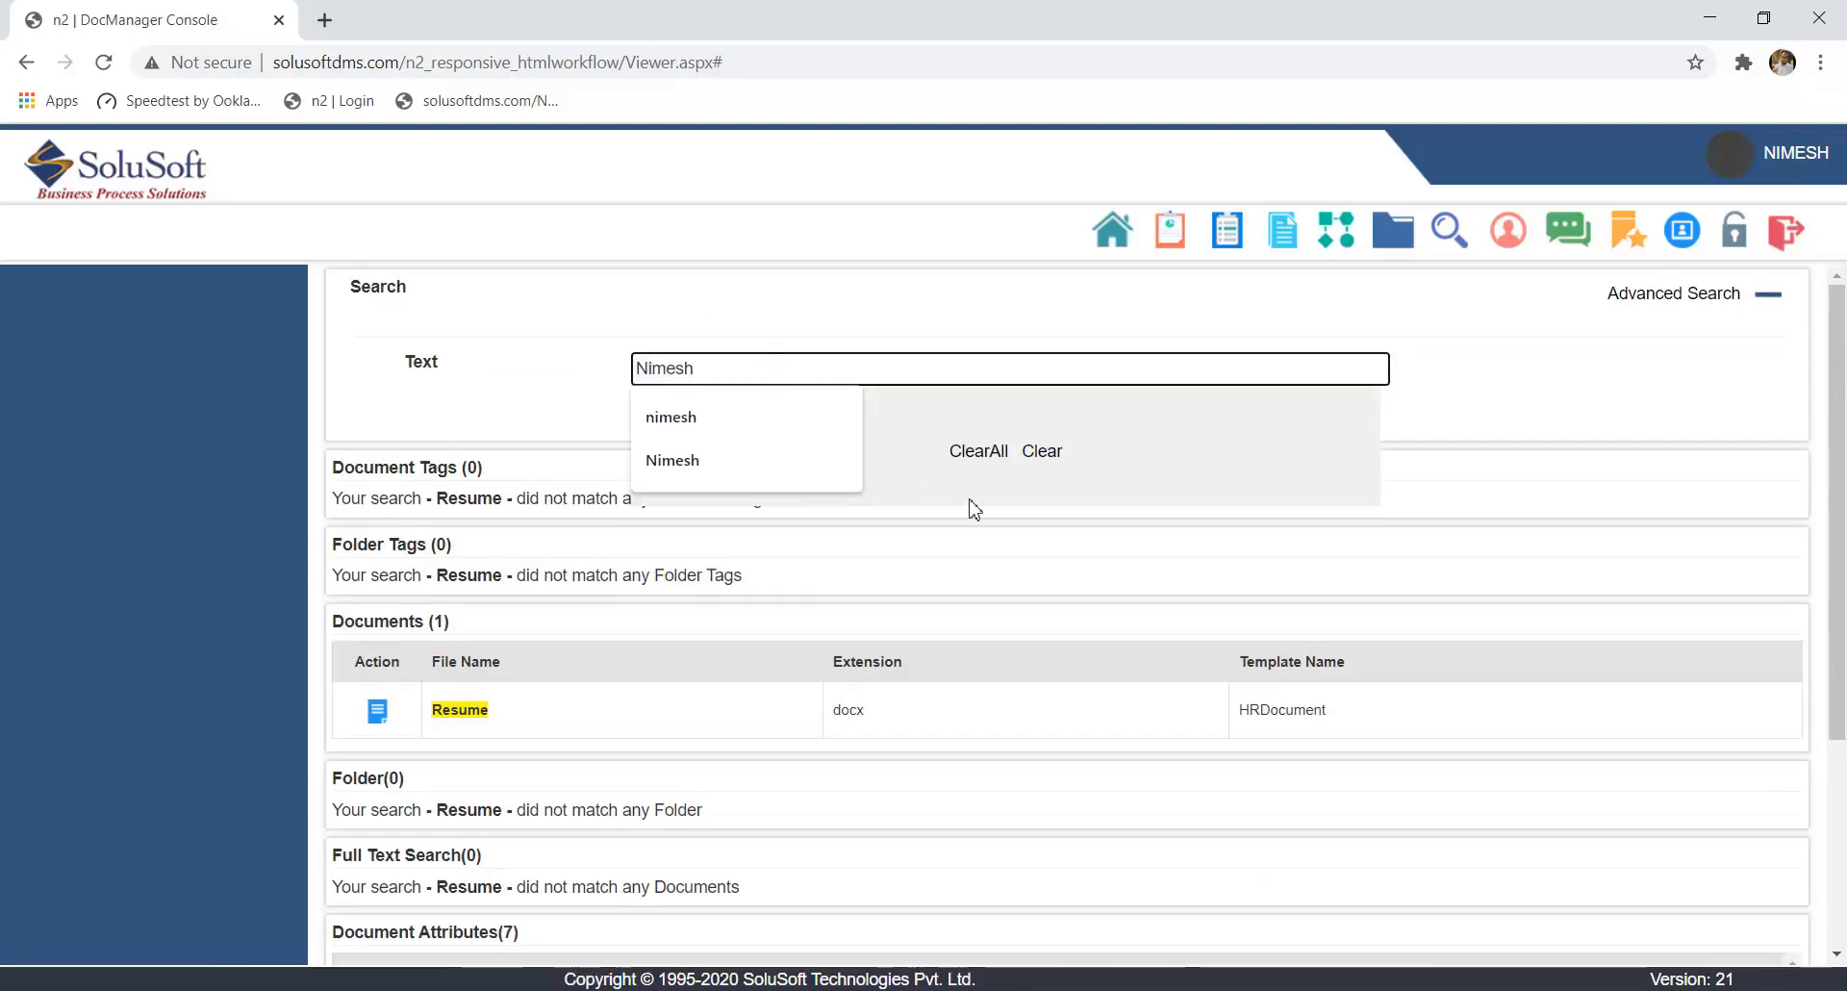
pyautogui.click(1581, 374)
pyautogui.click(1042, 423)
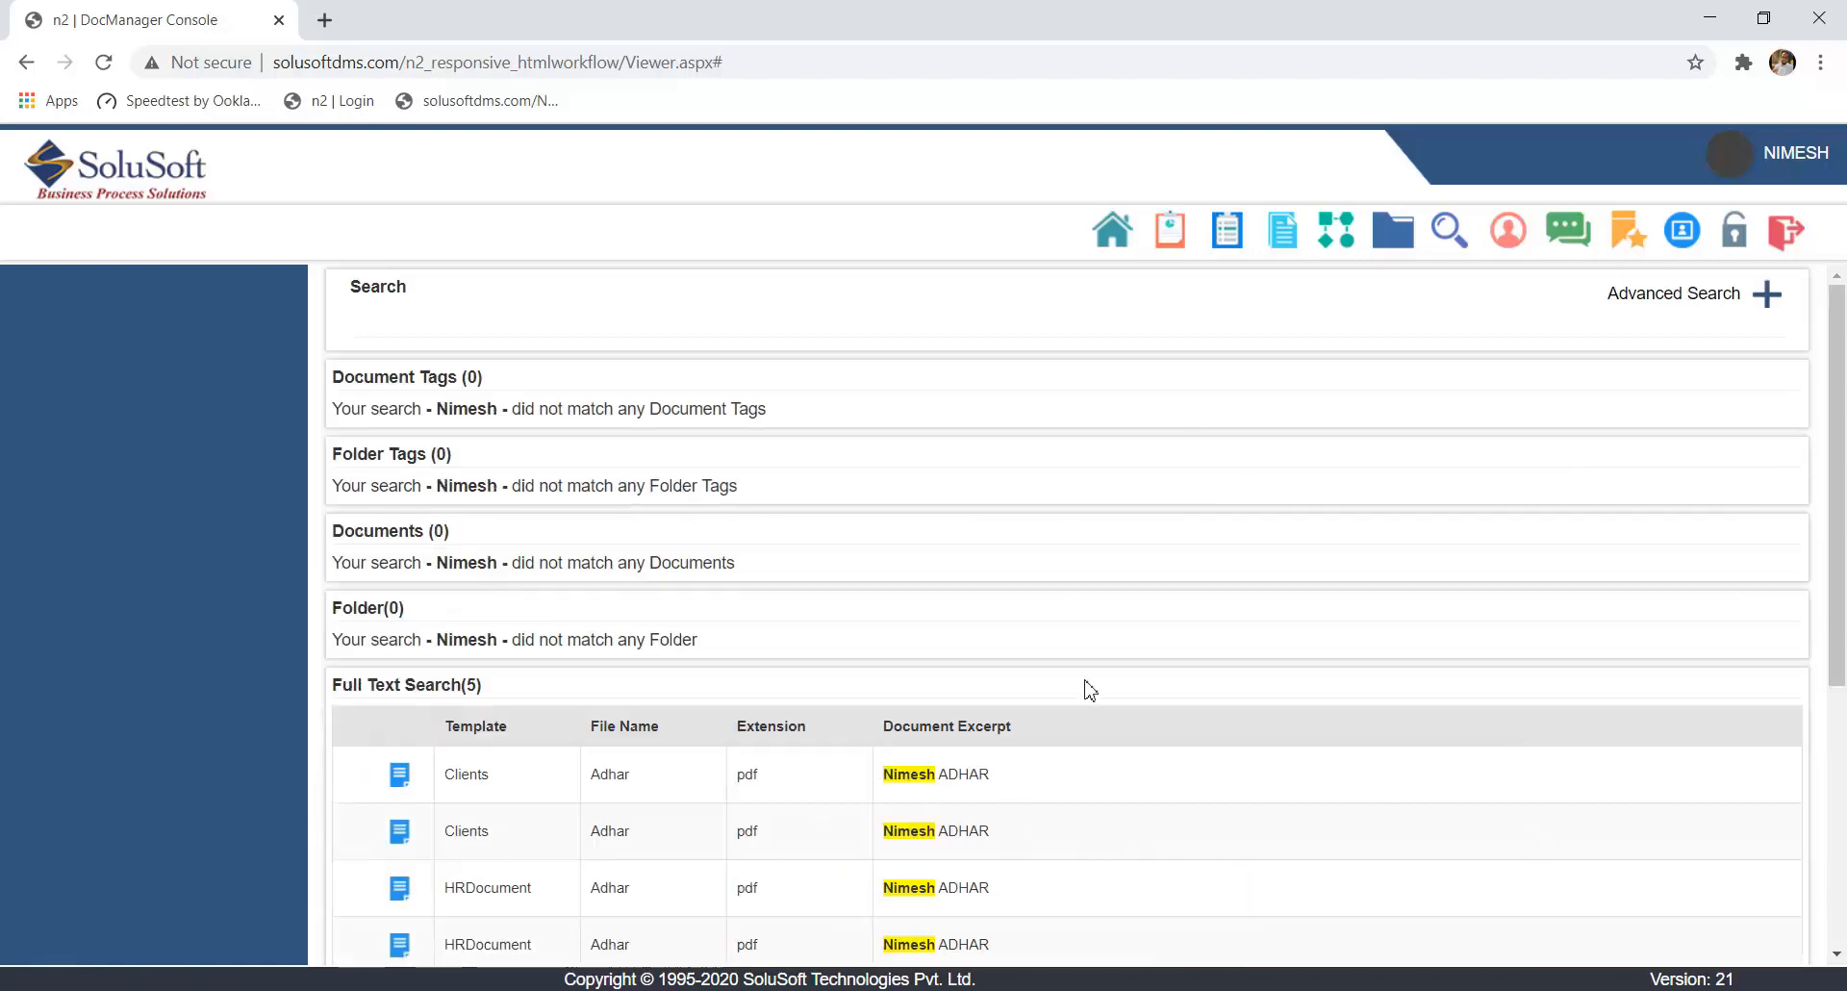
# - Examine the name search results by category, including full text matches, document attributes and notes
pyautogui.scroll(-4, 1090, 690)
pyautogui.scroll(2, 1090, 690)
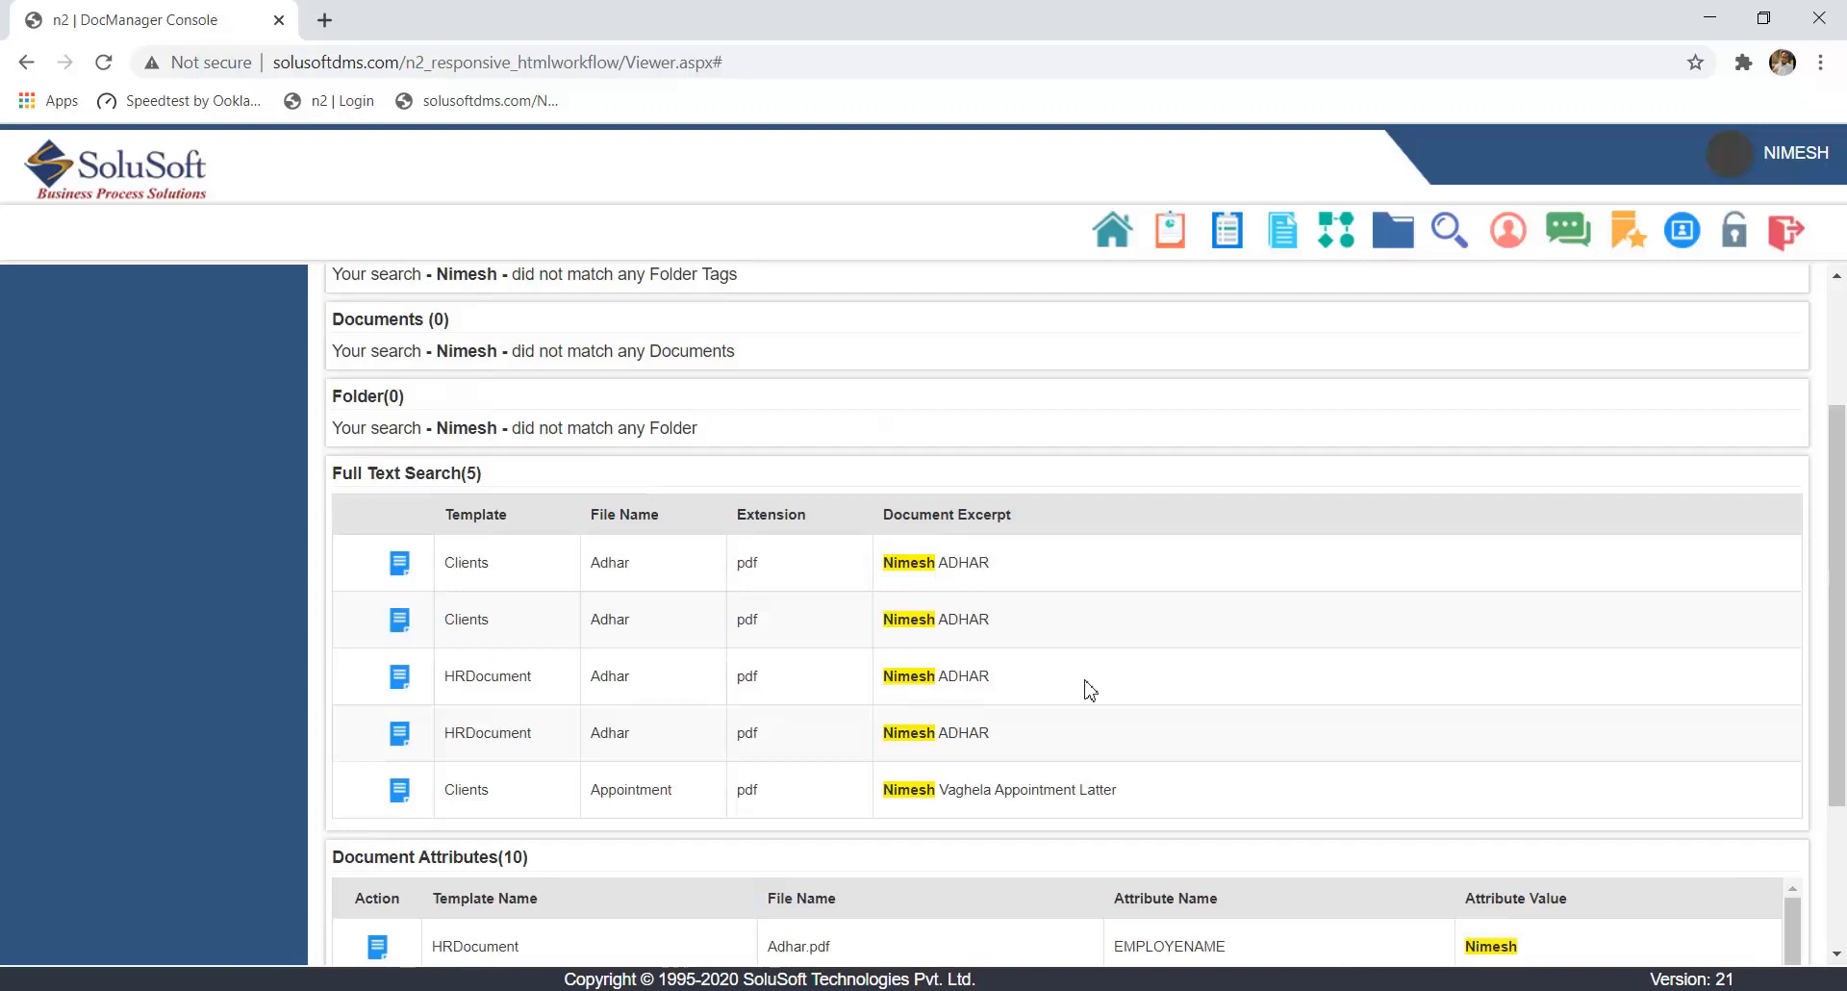
pyautogui.scroll(-3, 1090, 690)
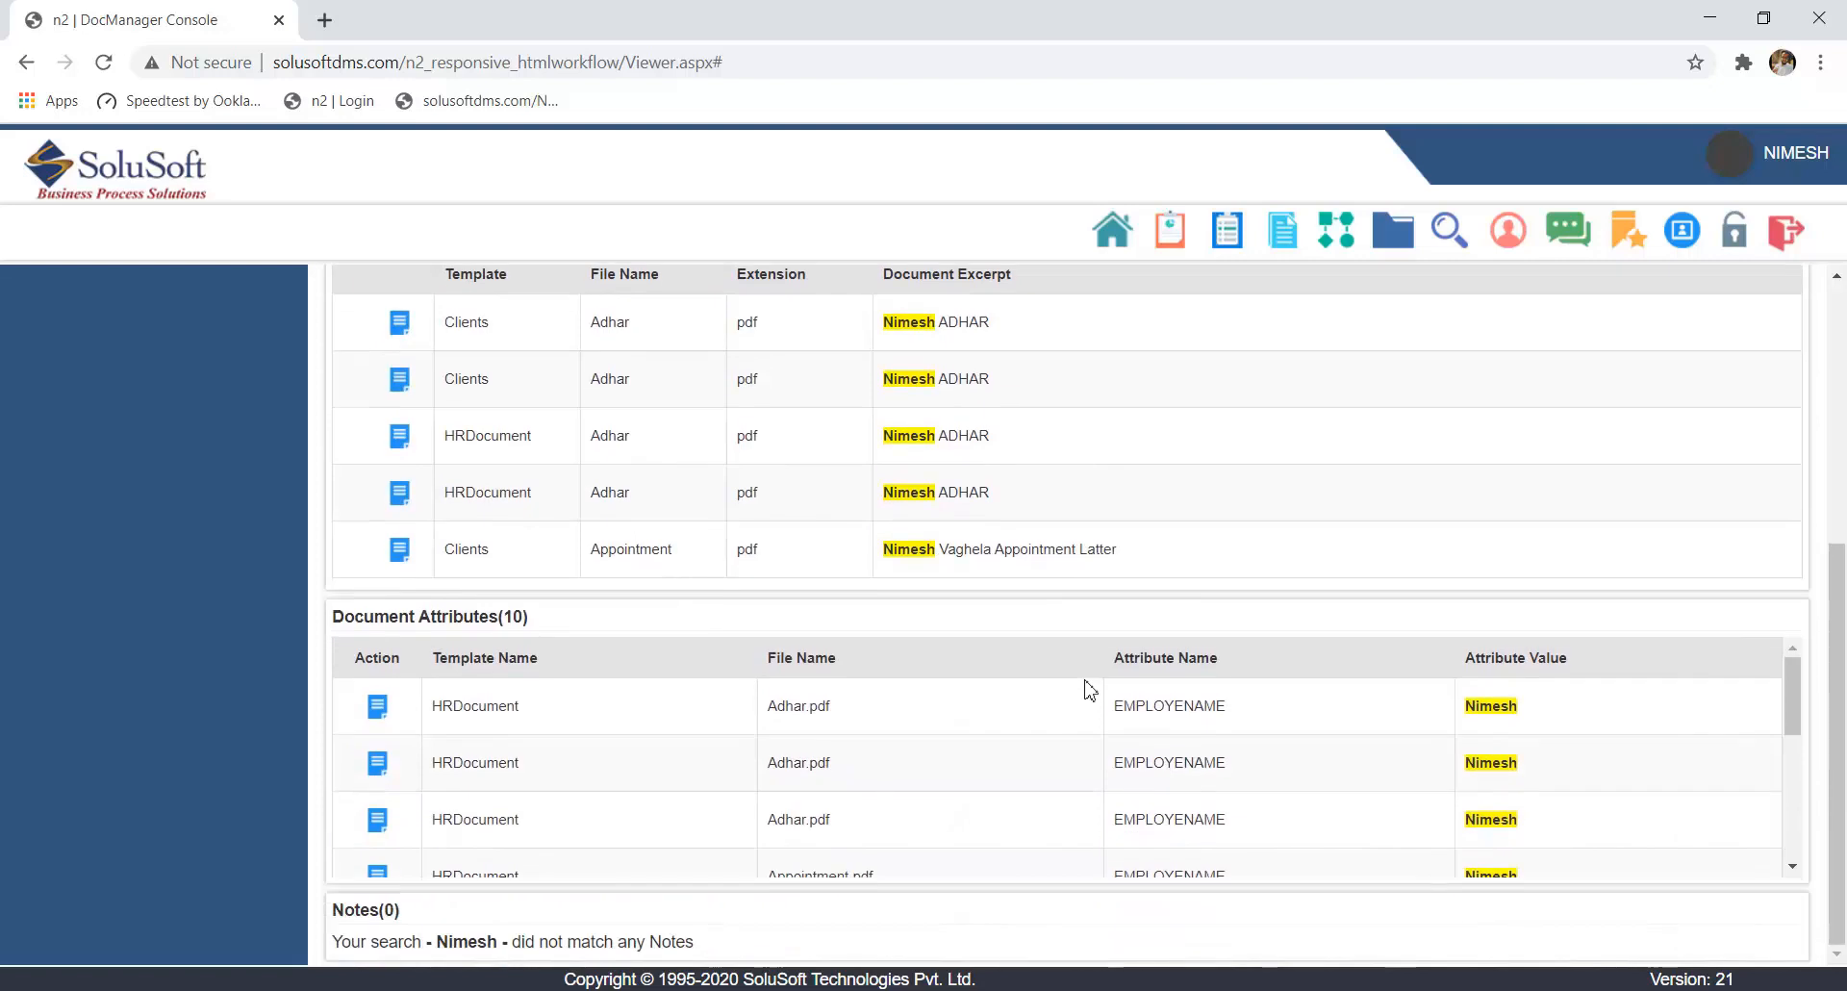
pyautogui.scroll(-3, 466, 781)
pyautogui.scroll(3, 466, 781)
pyautogui.scroll(-4, 465, 781)
pyautogui.scroll(5, 1023, 707)
# - Open a matching Adhar.pdf from the search results in a maximized viewer and view it at 70% zoom
pyautogui.click(379, 766)
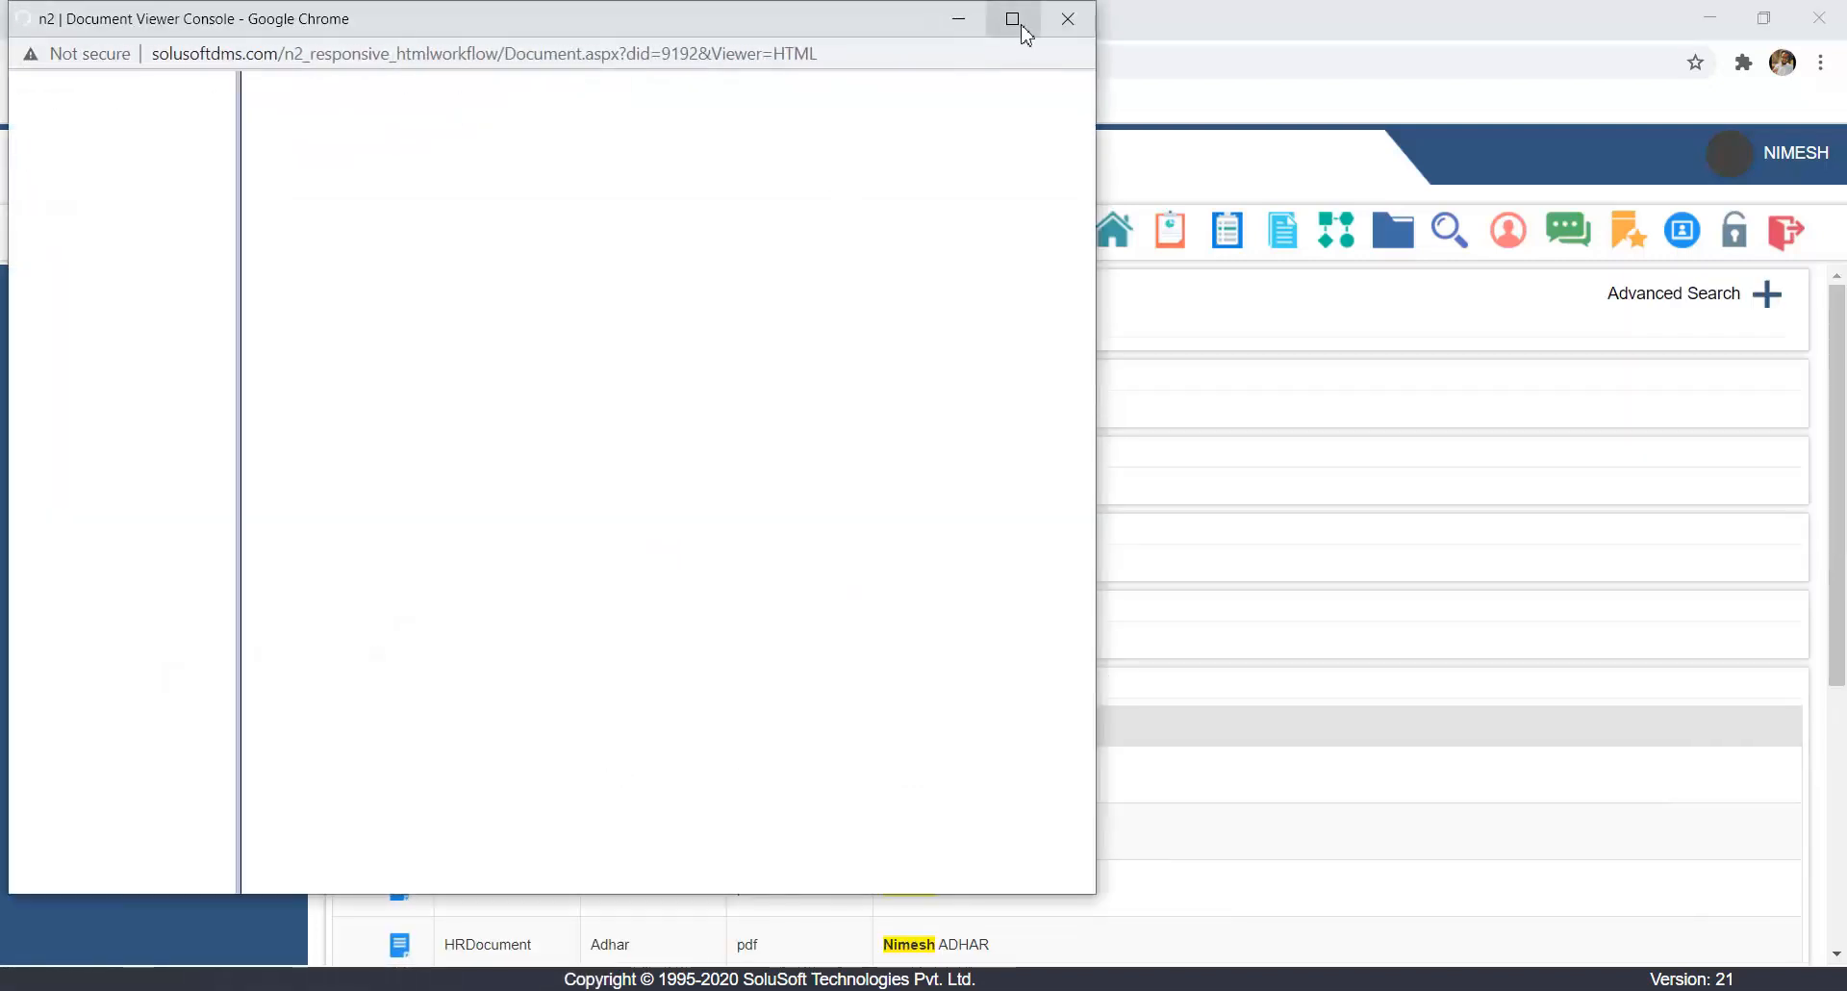
pyautogui.click(1012, 19)
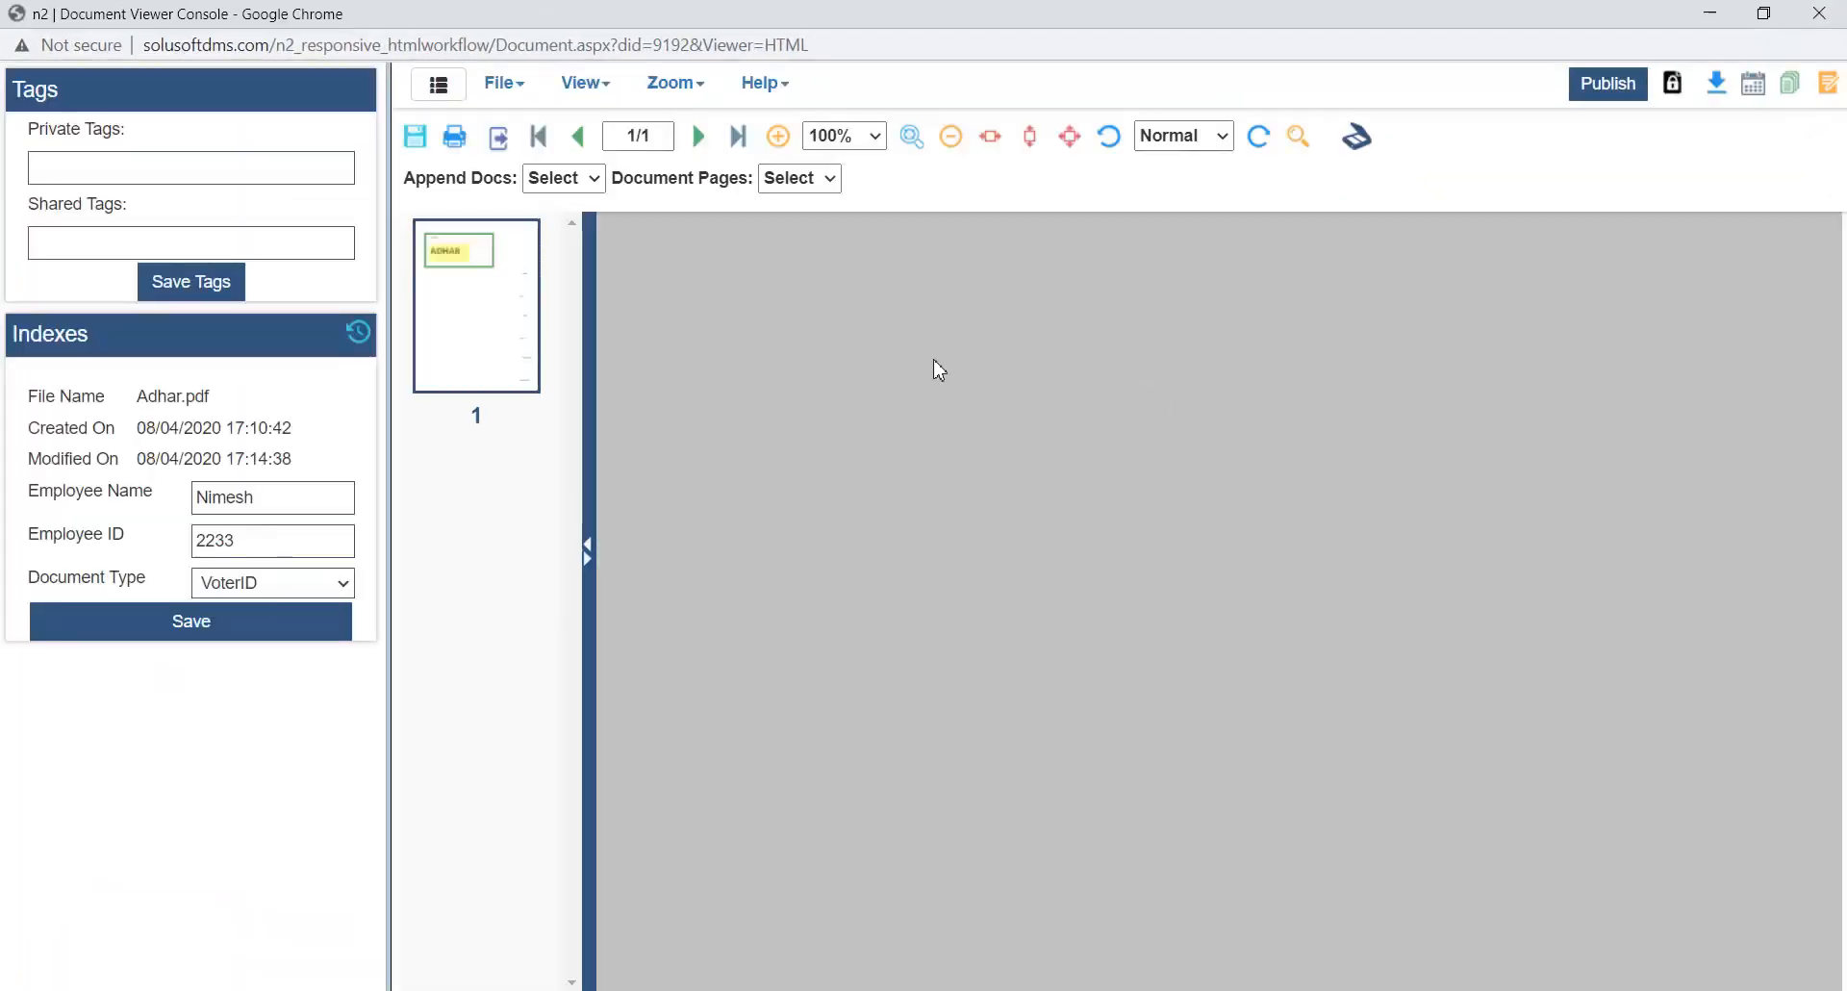
pyautogui.click(844, 135)
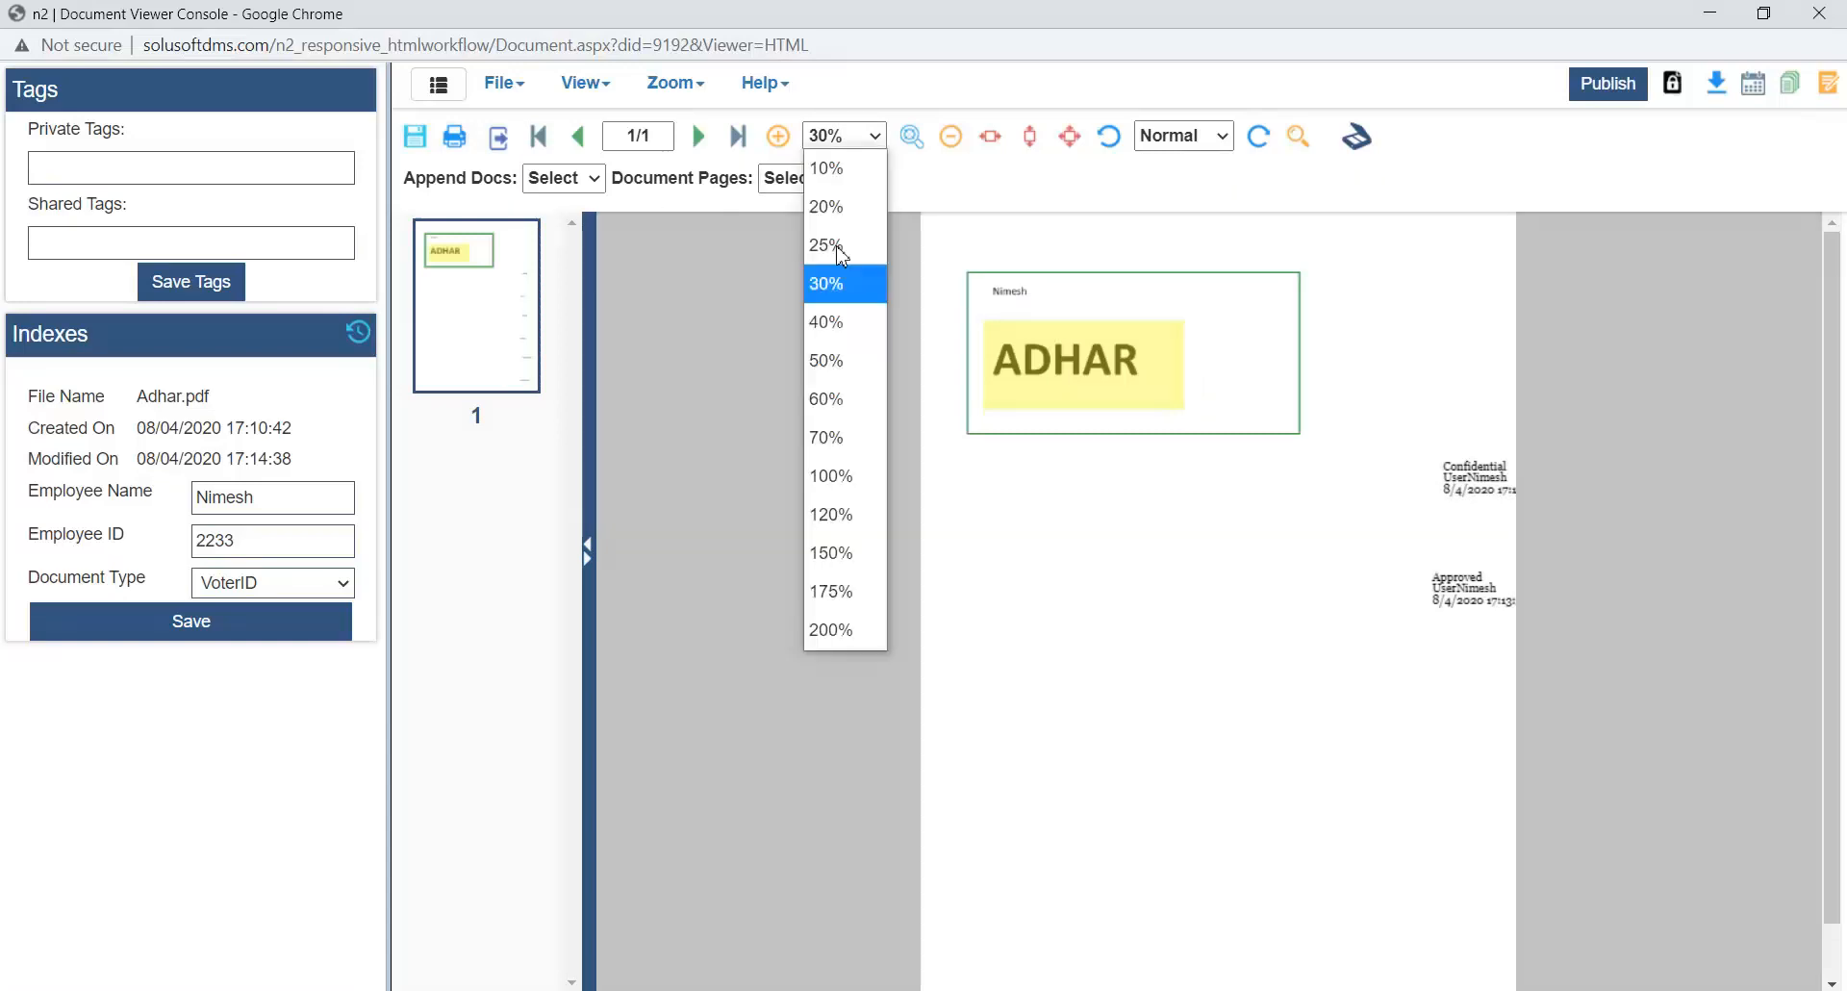
pyautogui.click(835, 433)
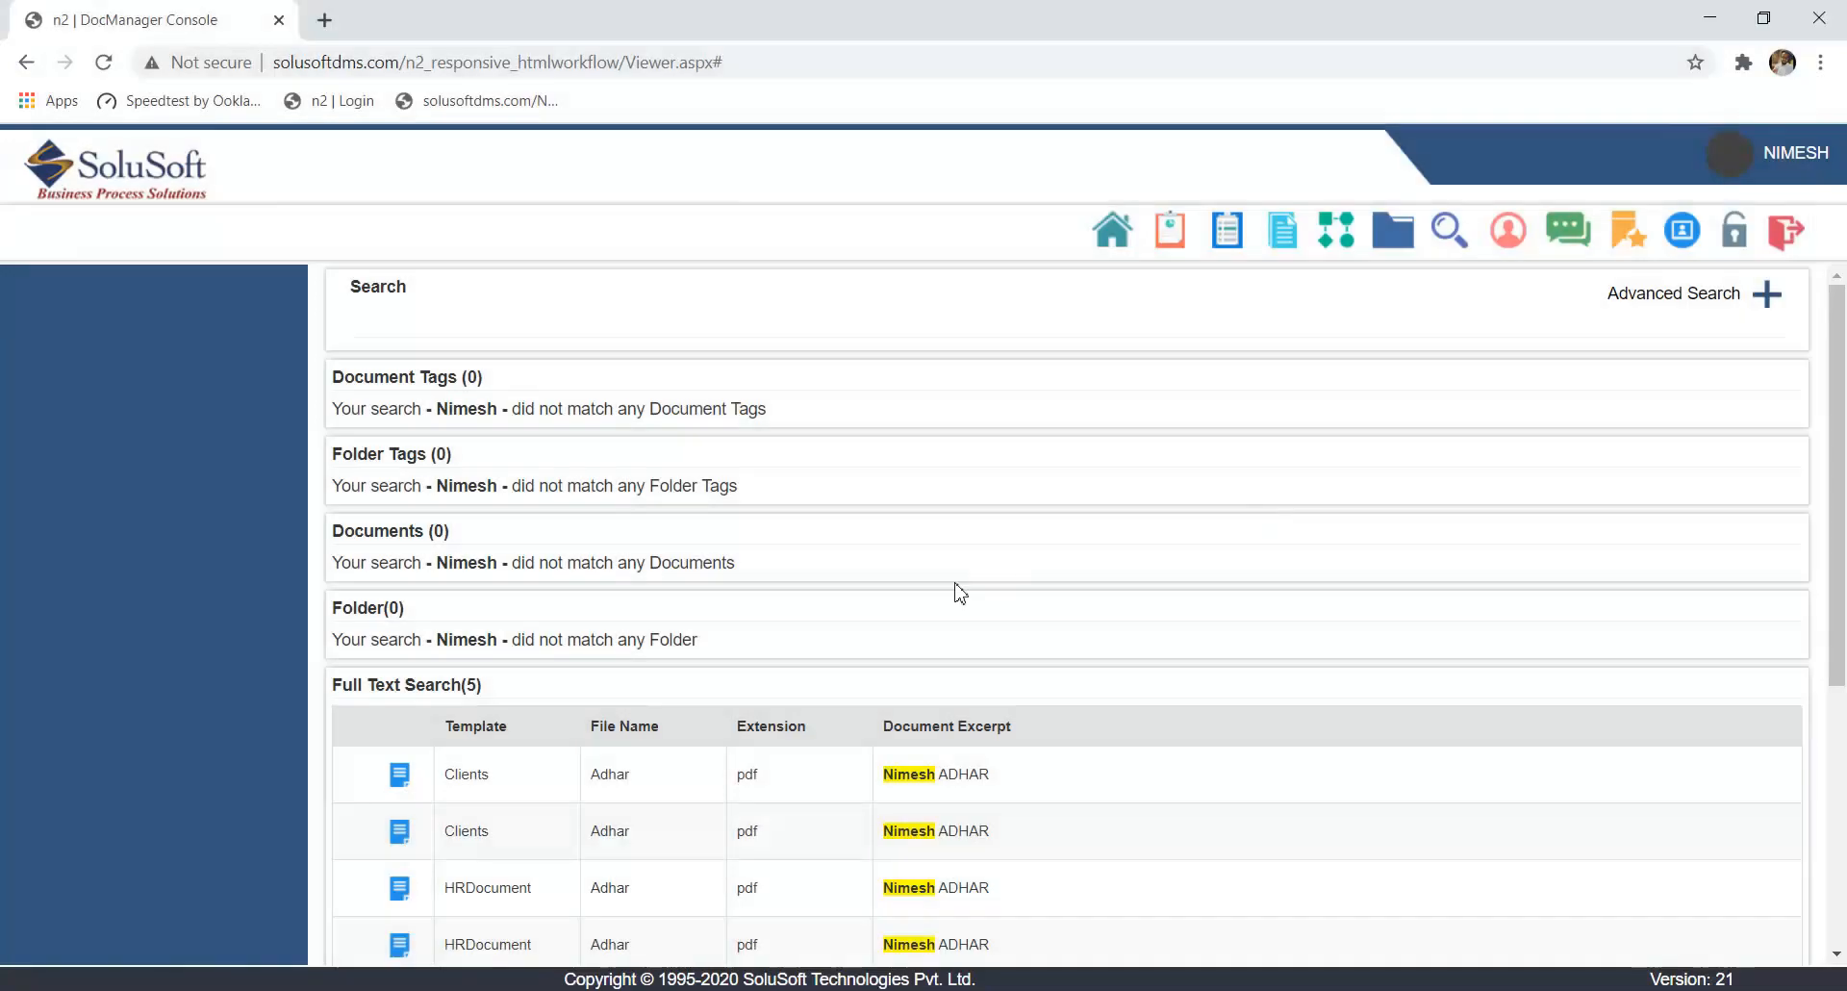
# - Close the document viewer, look over the search results again and return to the home page
pyautogui.scroll(-4, 959, 592)
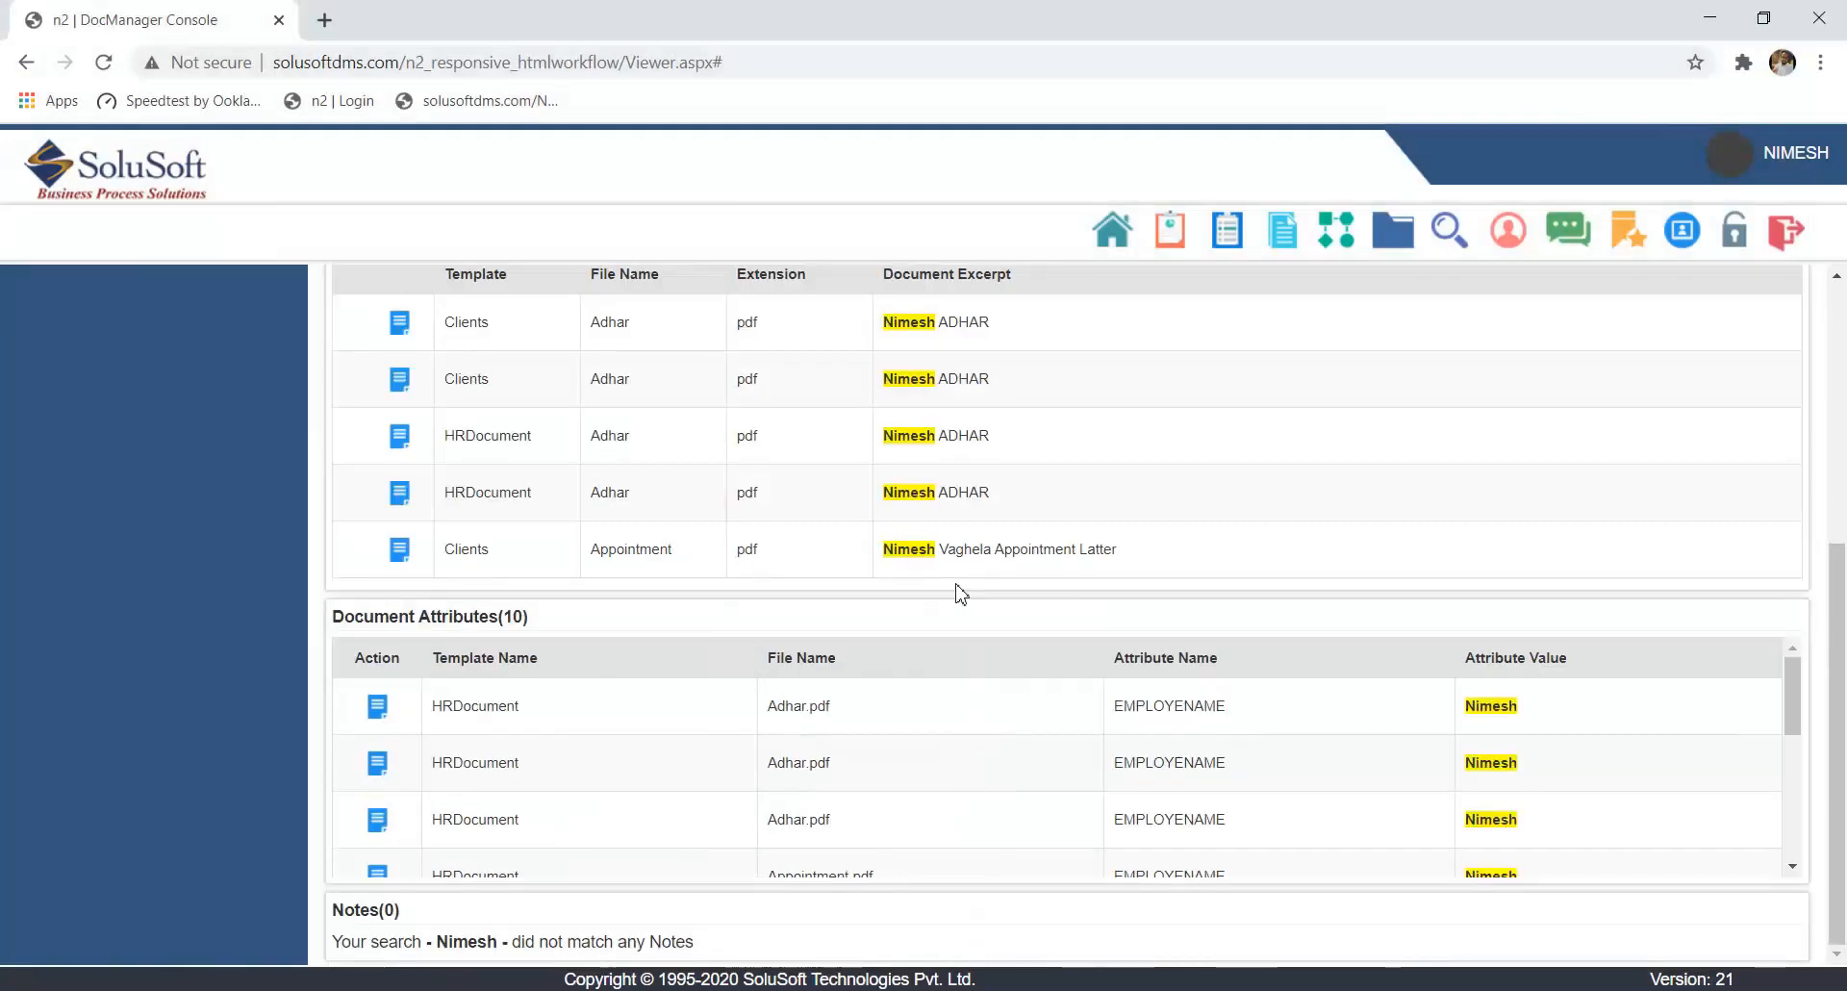
pyautogui.scroll(4, 959, 592)
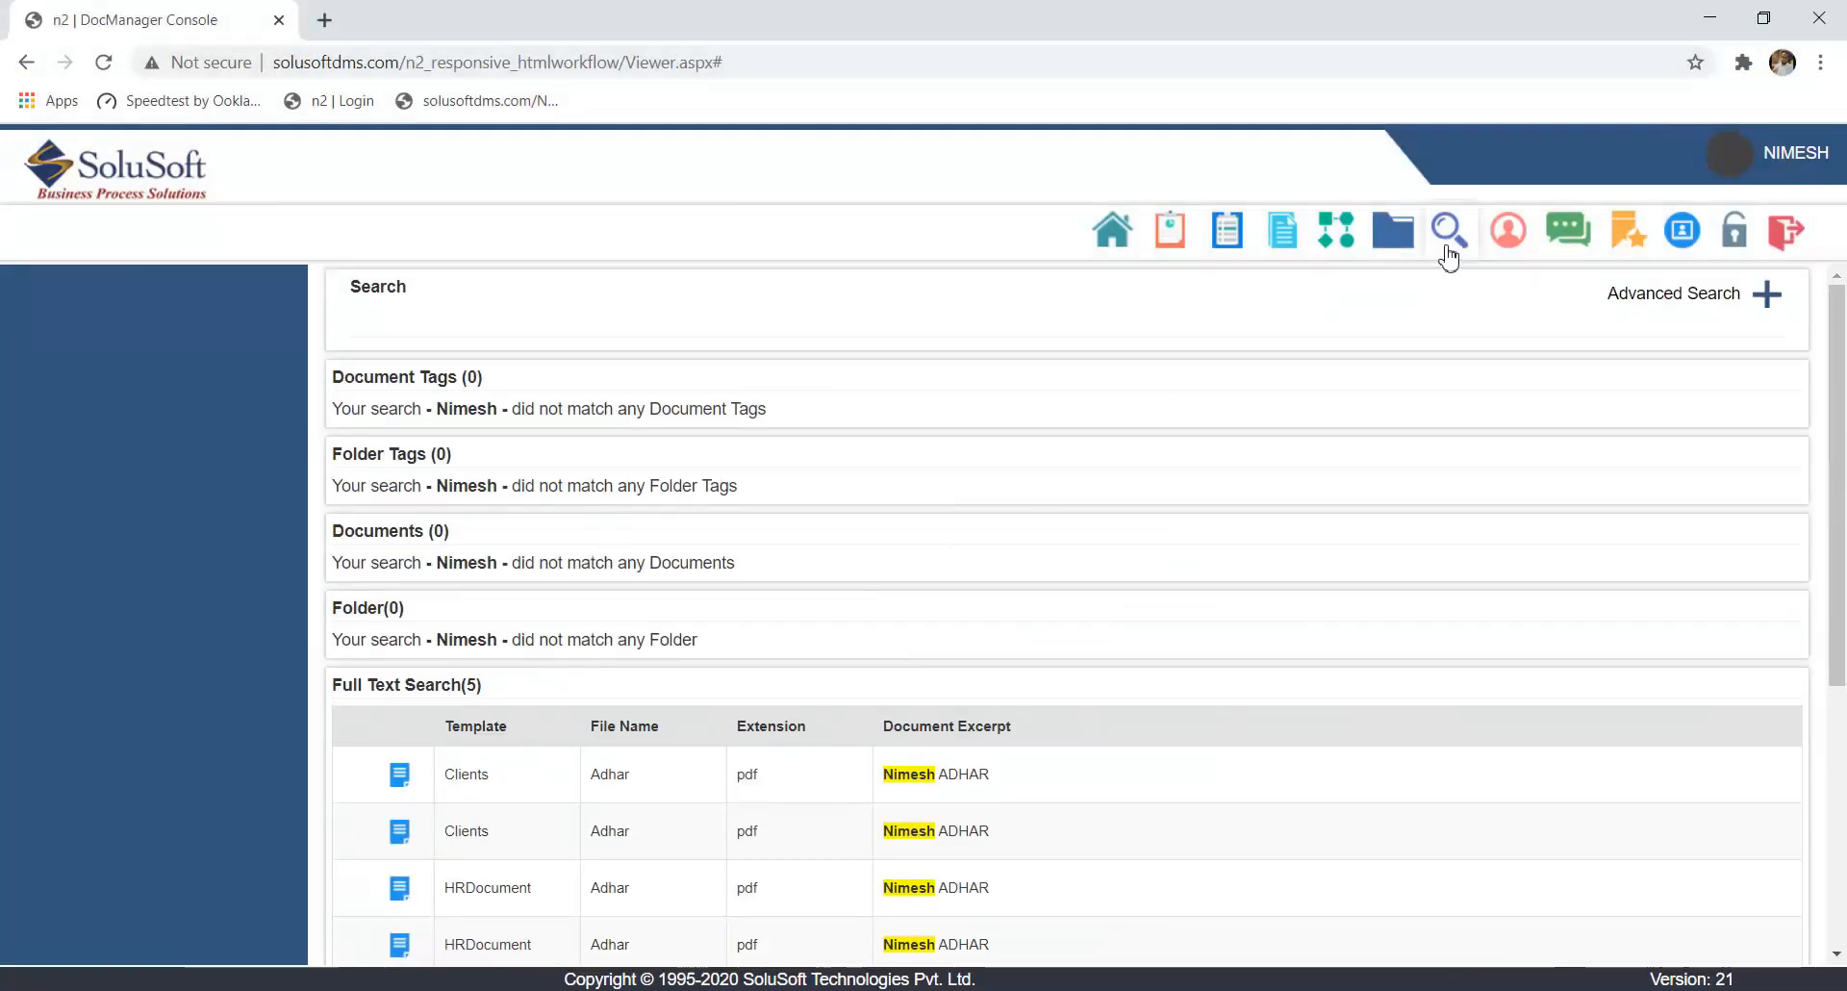
pyautogui.click(1123, 244)
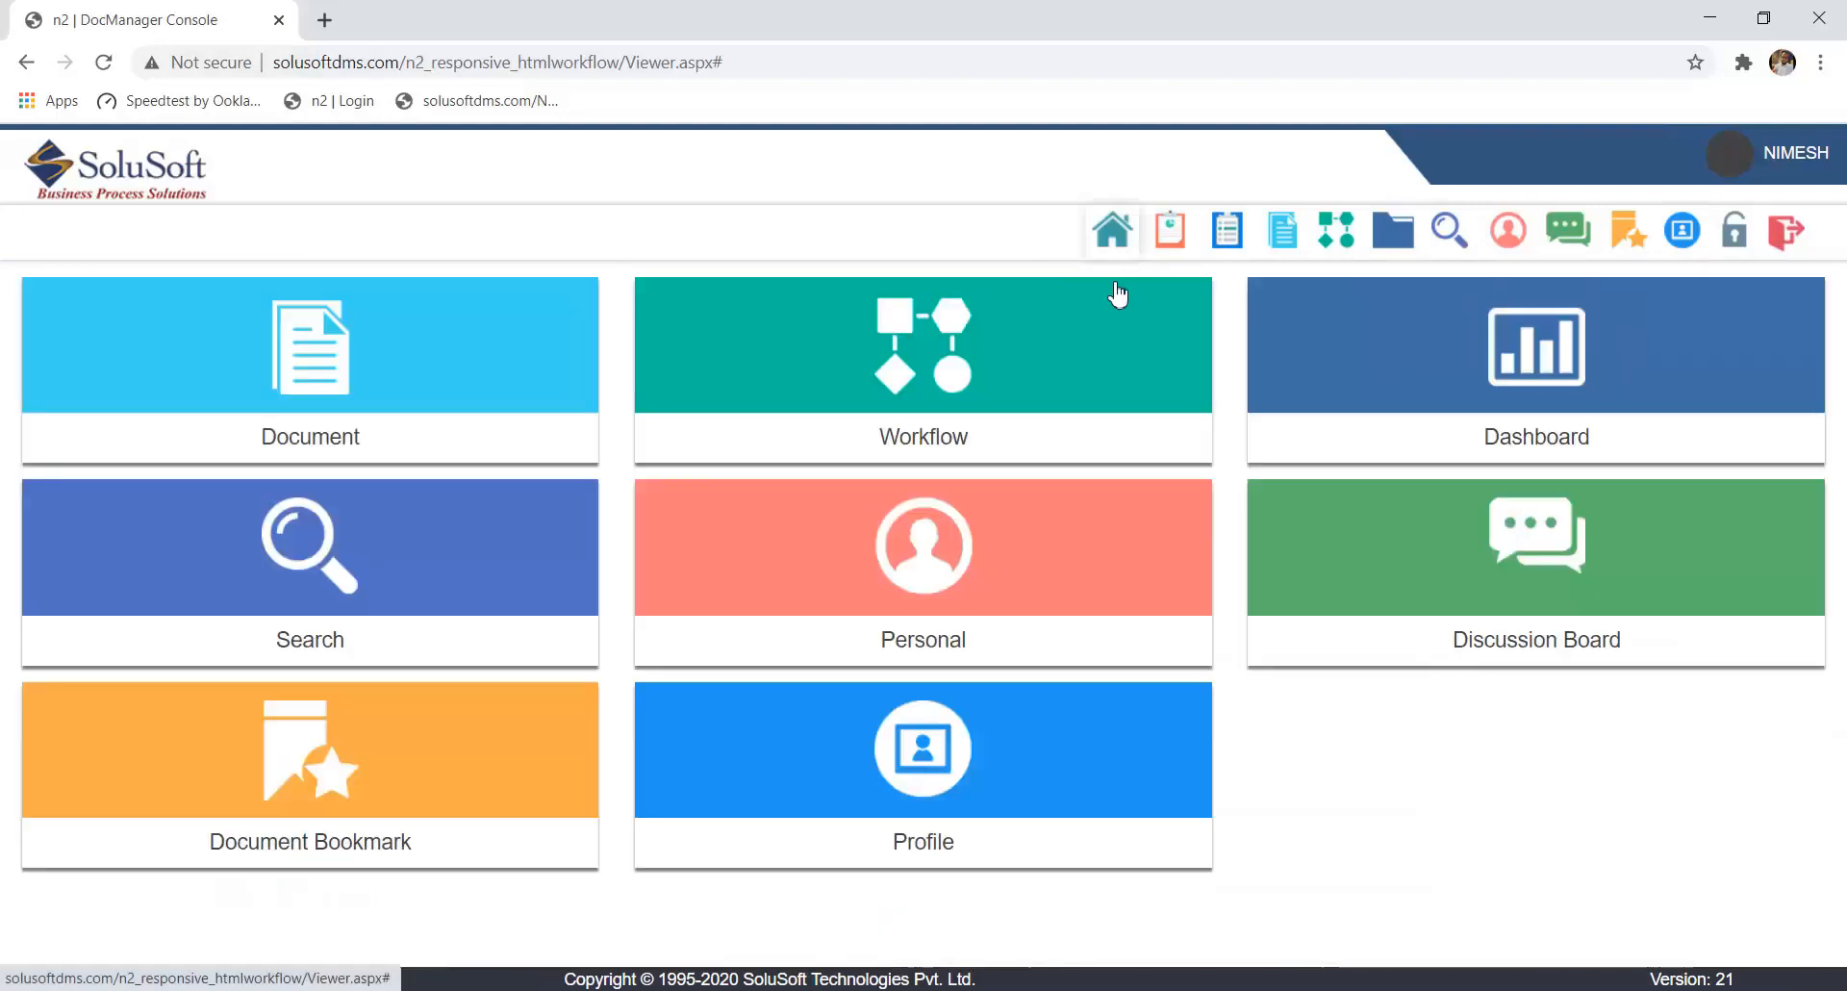